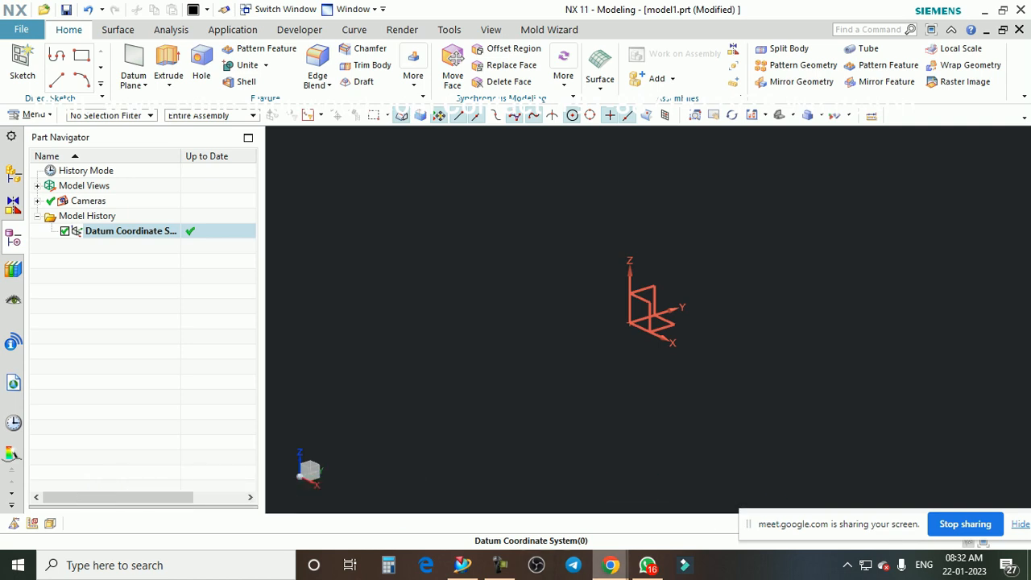
# Step: Switch to the Google Meet call, stop presenting the screen and admit the two waiting participants
pyautogui.moveTo(610, 565)
pyautogui.click(523, 499)
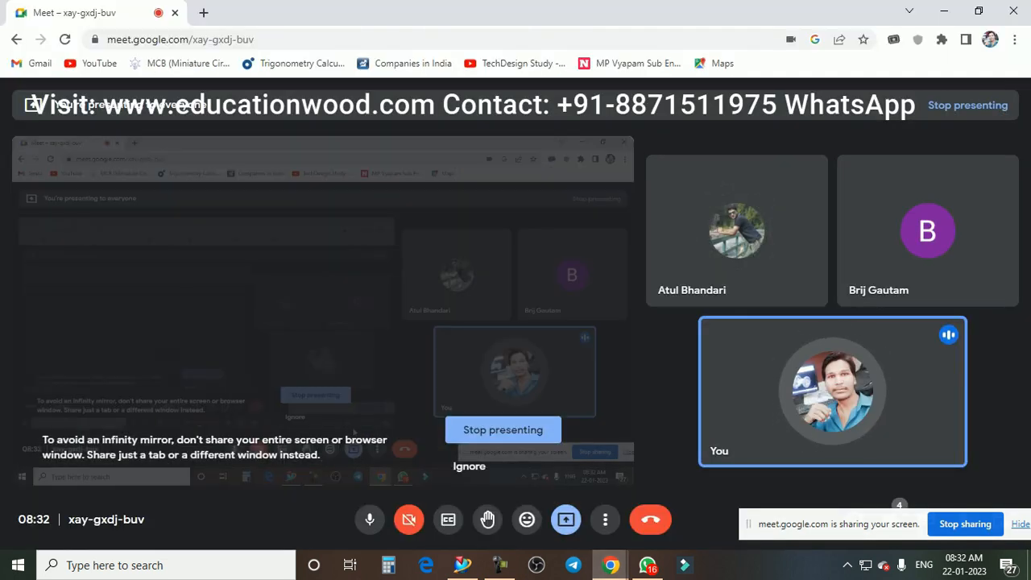
pyautogui.click(567, 518)
pyautogui.click(640, 471)
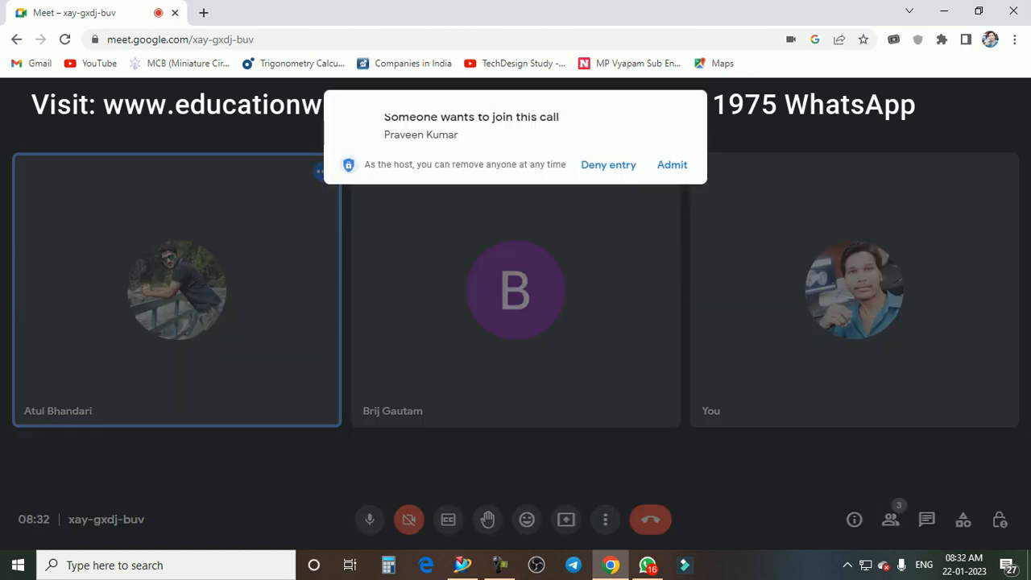
pyautogui.click(672, 166)
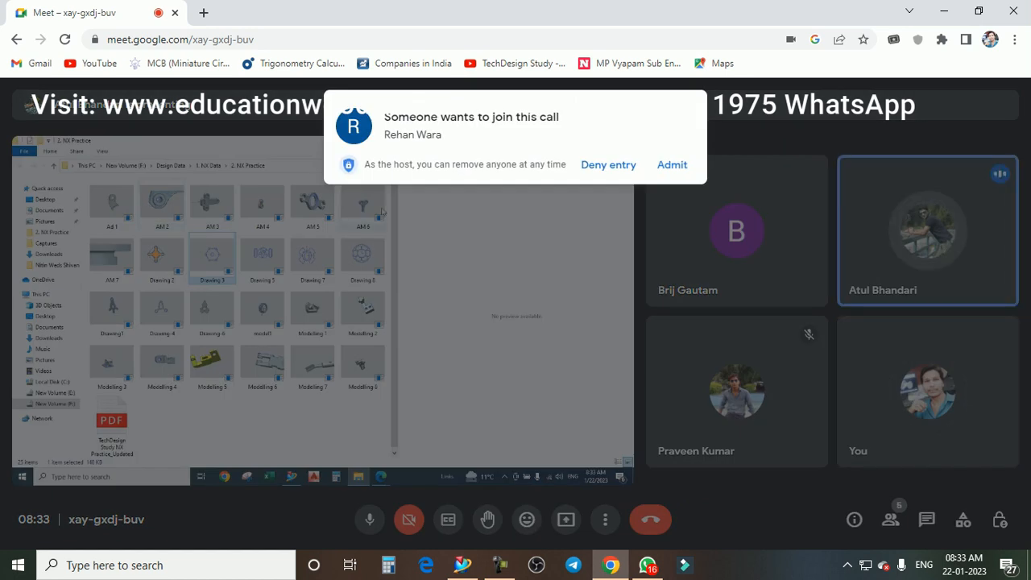
pyautogui.click(672, 164)
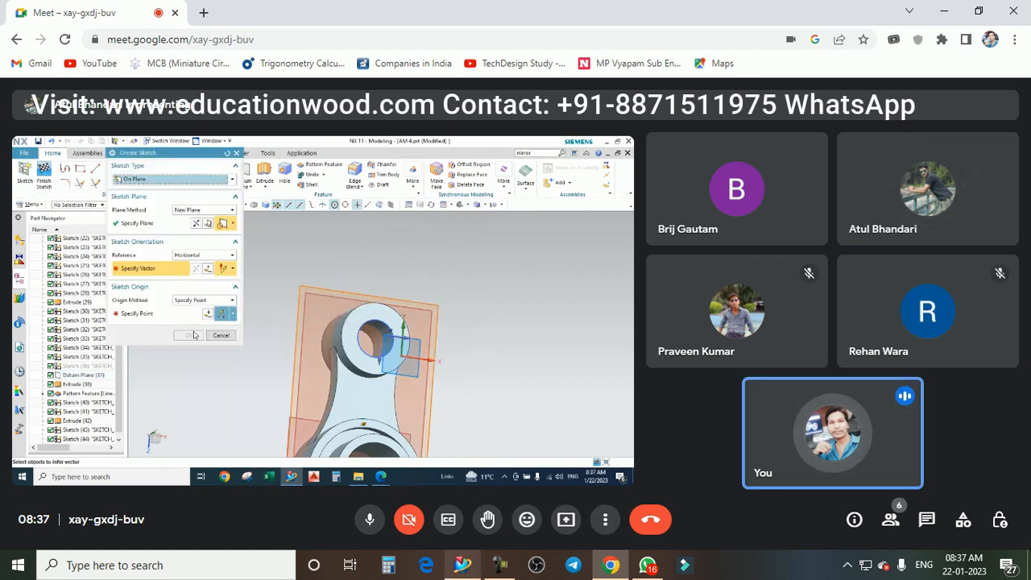
pyautogui.moveTo(462, 565)
pyautogui.click(463, 501)
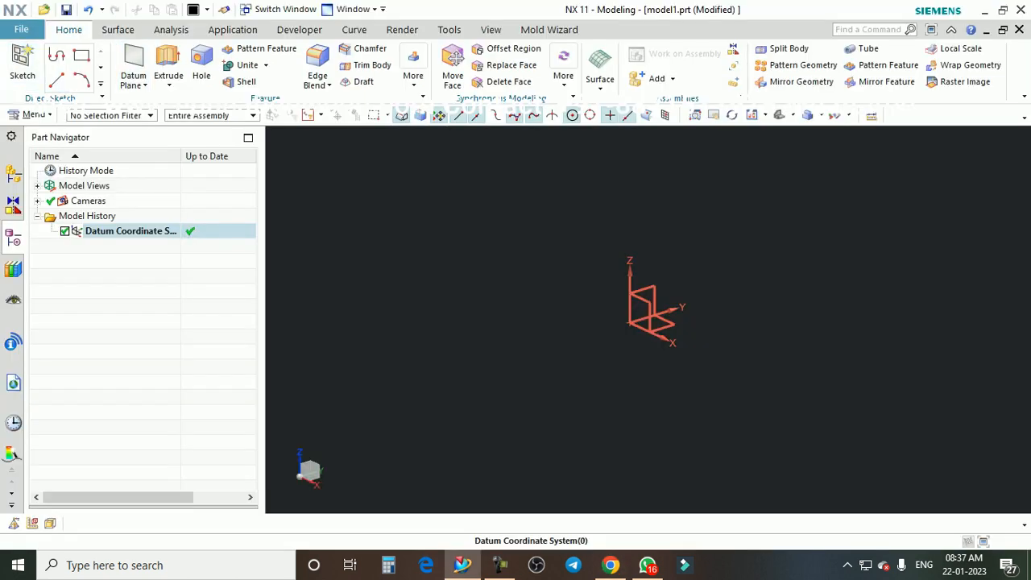
pyautogui.click(604, 565)
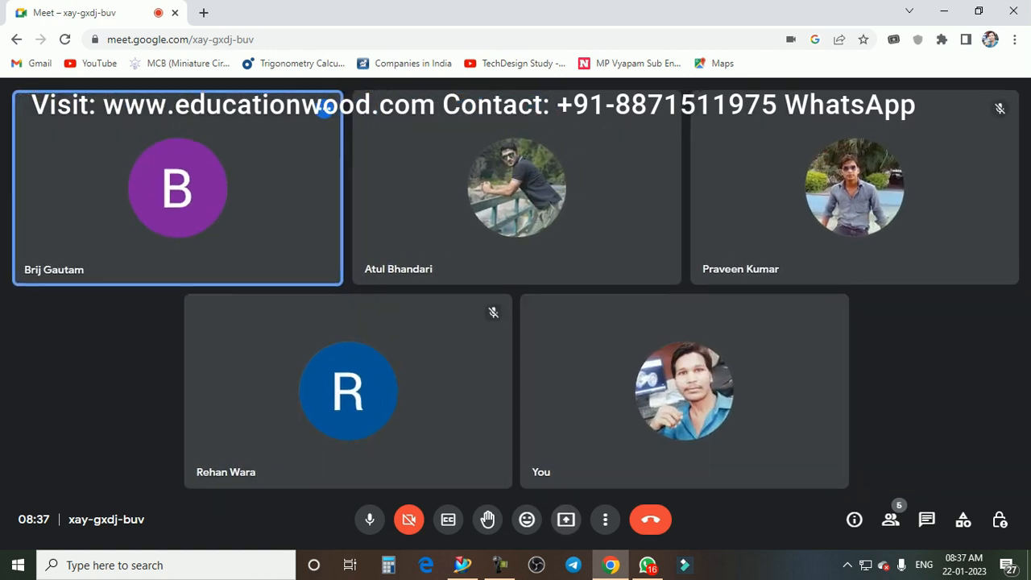
# Step: Present the entire screen in the Google Meet call and switch to Siemens NX
pyautogui.click(565, 519)
pyautogui.click(636, 411)
pyautogui.click(437, 207)
pyautogui.click(647, 347)
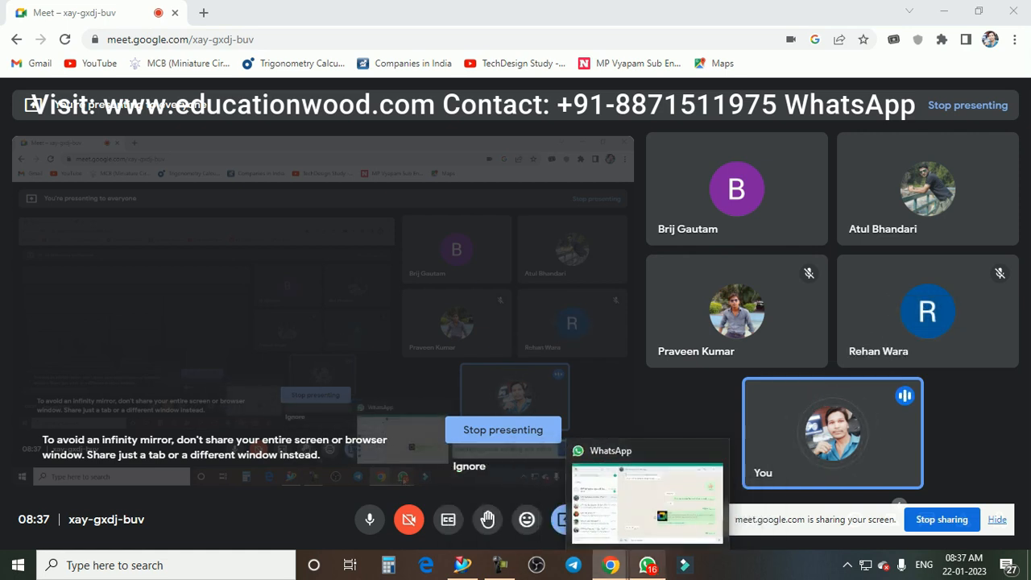
pyautogui.moveTo(500, 567)
pyautogui.click(463, 566)
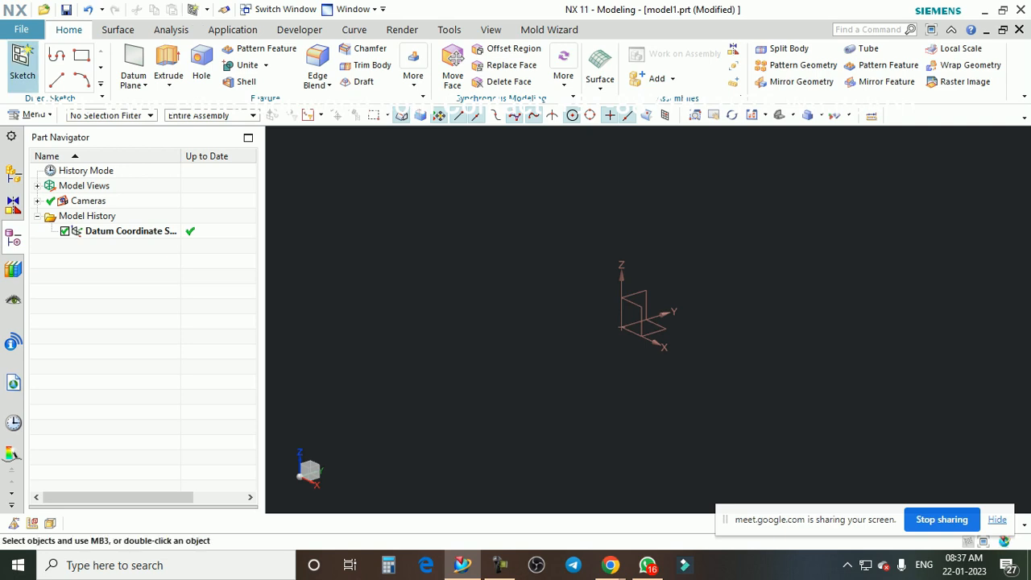
# Step: Start a sketch on the XY plane and draw a 100 mm diameter circle centred on the origin
pyautogui.click(22, 64)
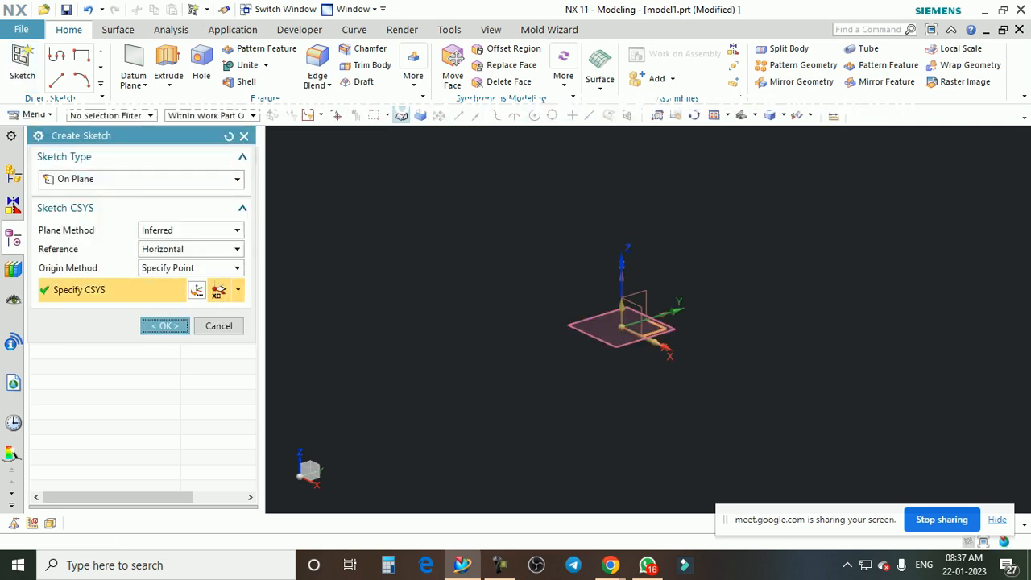
pyautogui.press('Return')
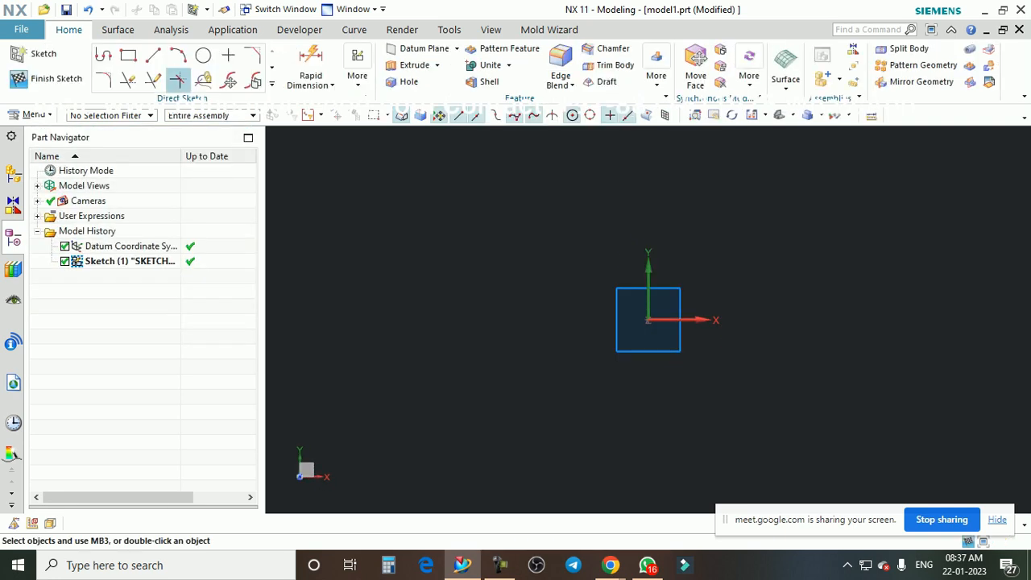
pyautogui.click(204, 55)
pyautogui.click(648, 320)
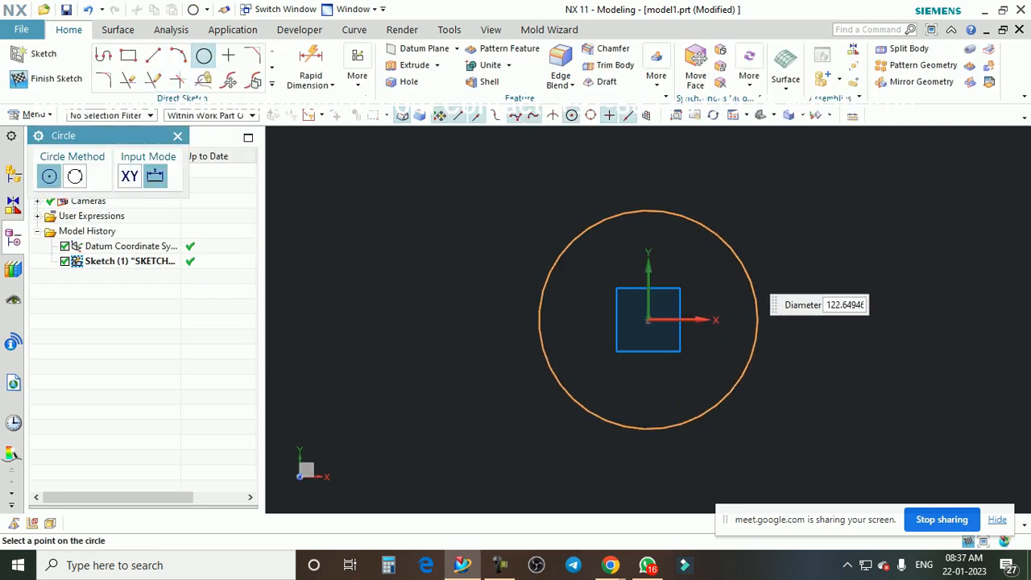
pyautogui.write('100')
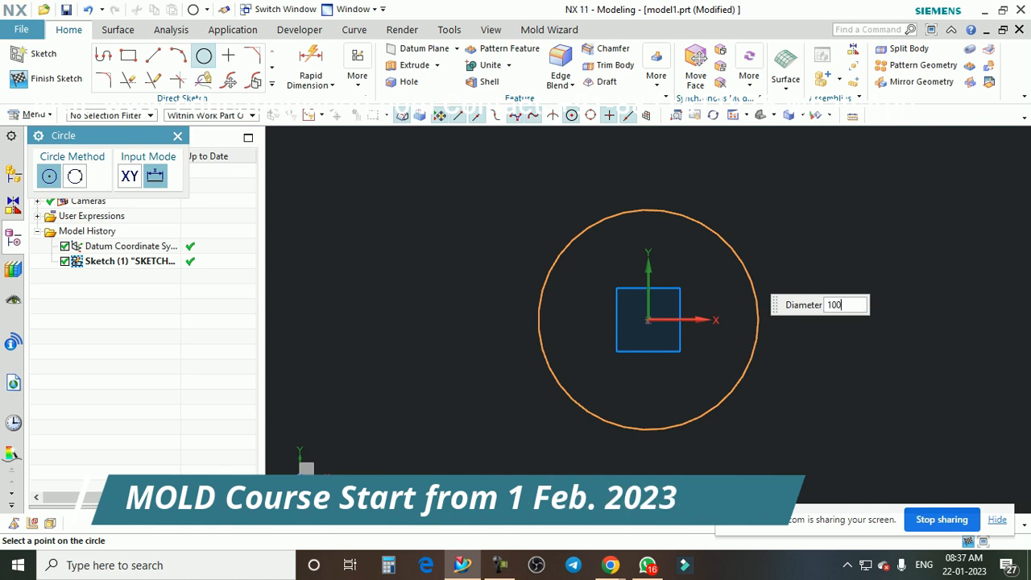
pyautogui.press('Return')
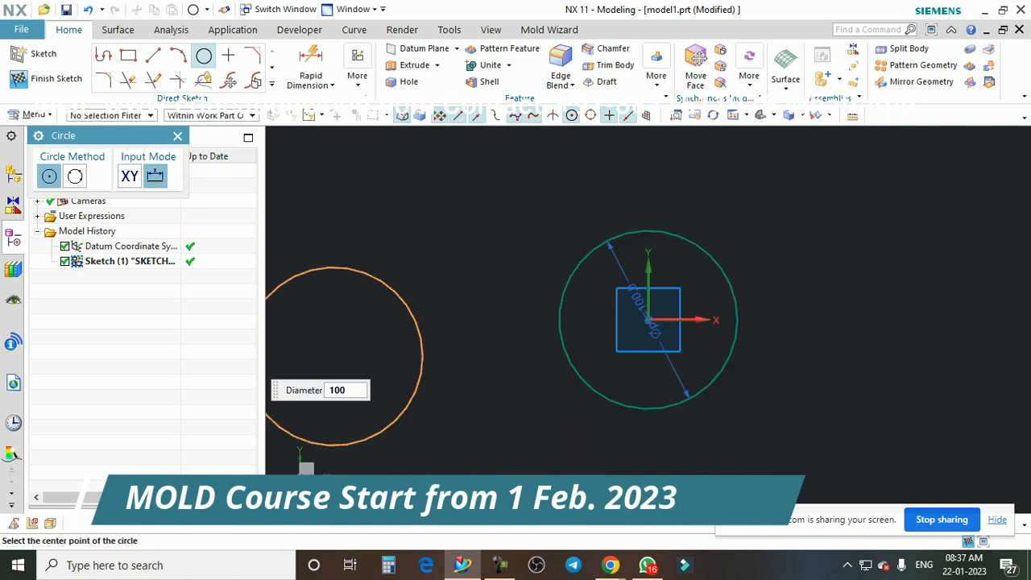
pyautogui.press('Escape')
# Step: Extrude the sketched circle 50 mm into a new solid cylinder
pyautogui.scroll(-1, 448, 258)
pyautogui.scroll(1, 651, 296)
pyautogui.moveTo(651, 295); pyautogui.dragTo(644, 189, button='middle')
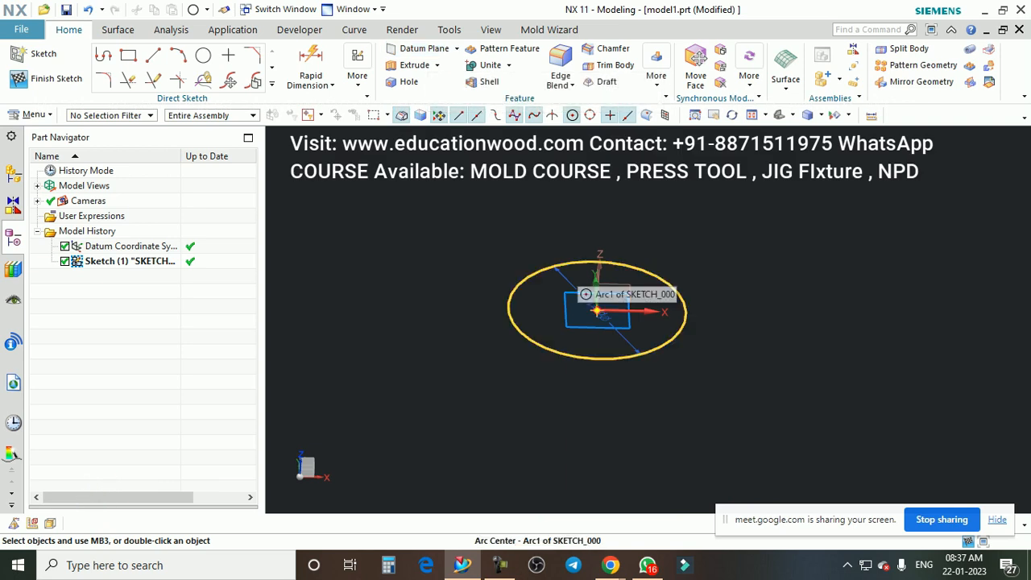
pyautogui.click(415, 65)
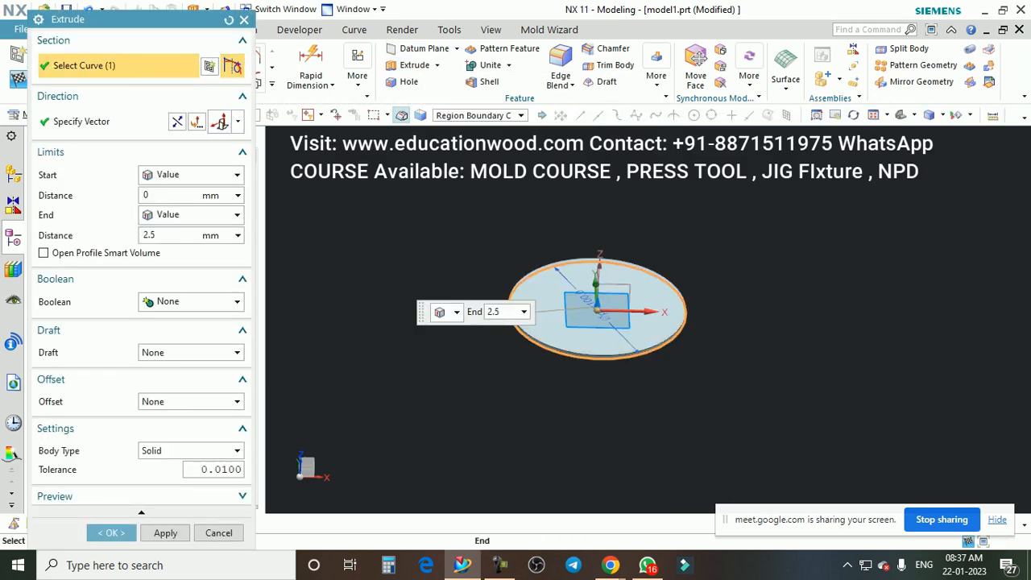
pyautogui.write('40')
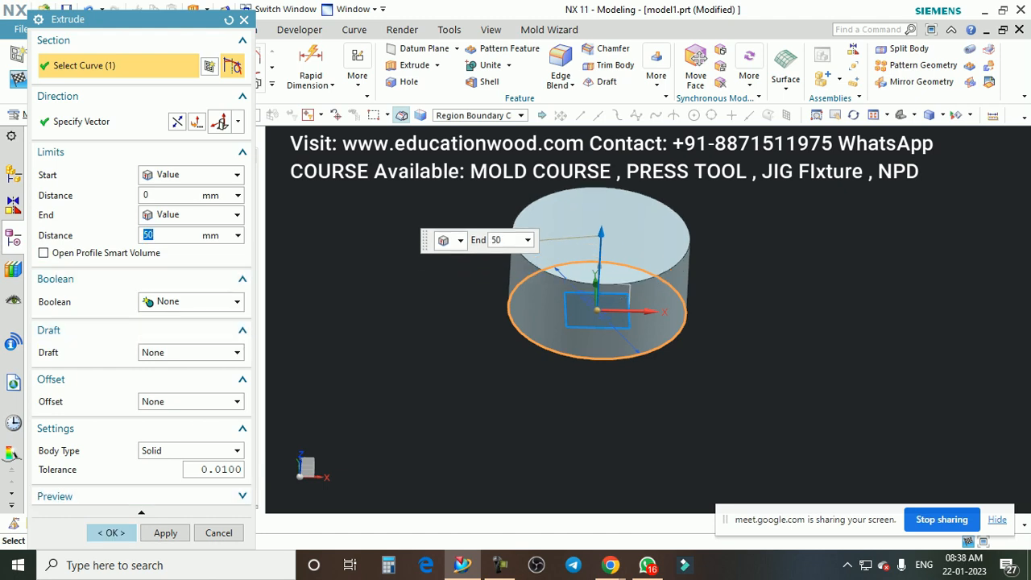
pyautogui.click(111, 532)
# Step: Apply an Edge Blend with a 50 mm radius to the cylinder's upper circular edge to form a dome
pyautogui.scroll(1, 558, 345)
pyautogui.moveTo(559, 344); pyautogui.dragTo(588, 290, button='middle')
pyautogui.scroll(1, 588, 290)
pyautogui.click(317, 68)
pyautogui.click(451, 275)
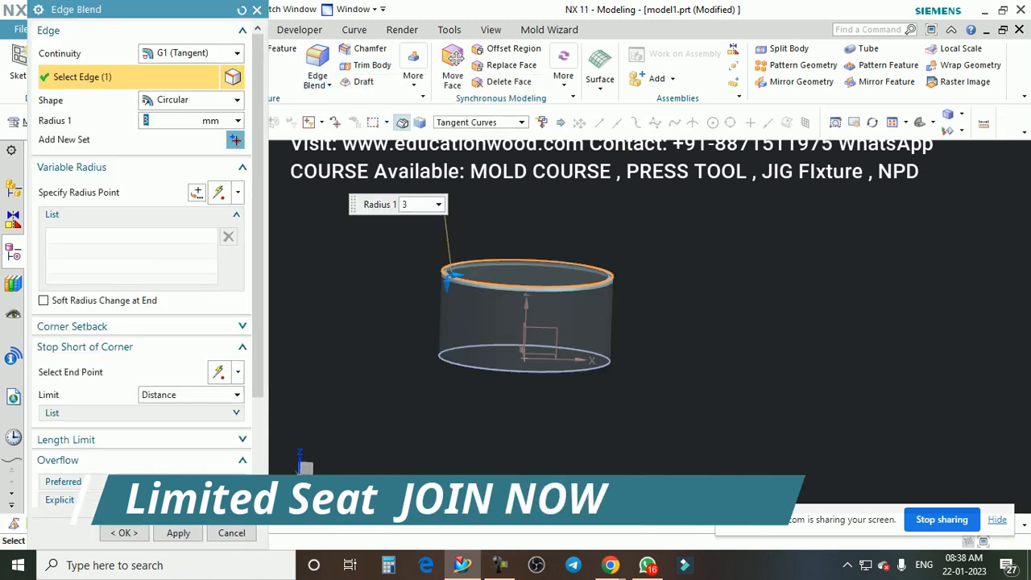
pyautogui.moveTo(447, 286); pyautogui.dragTo(444, 367)
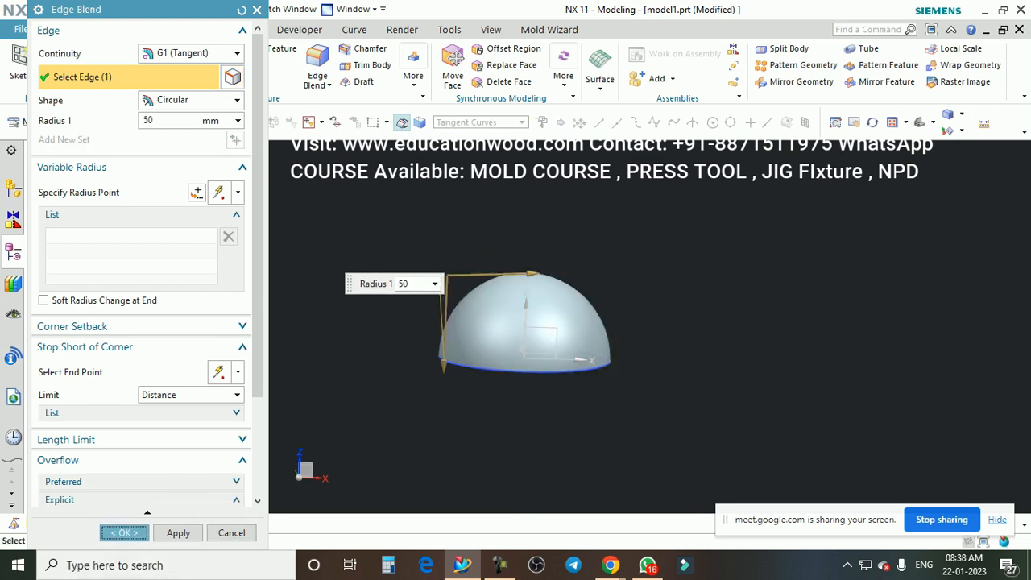
pyautogui.click(124, 532)
# Step: Change the dome body's display colour to light salmon pink
pyautogui.moveTo(523, 363); pyautogui.dragTo(563, 306, button='middle')
pyautogui.scroll(3, 536, 302)
pyautogui.scroll(-1, 556, 302)
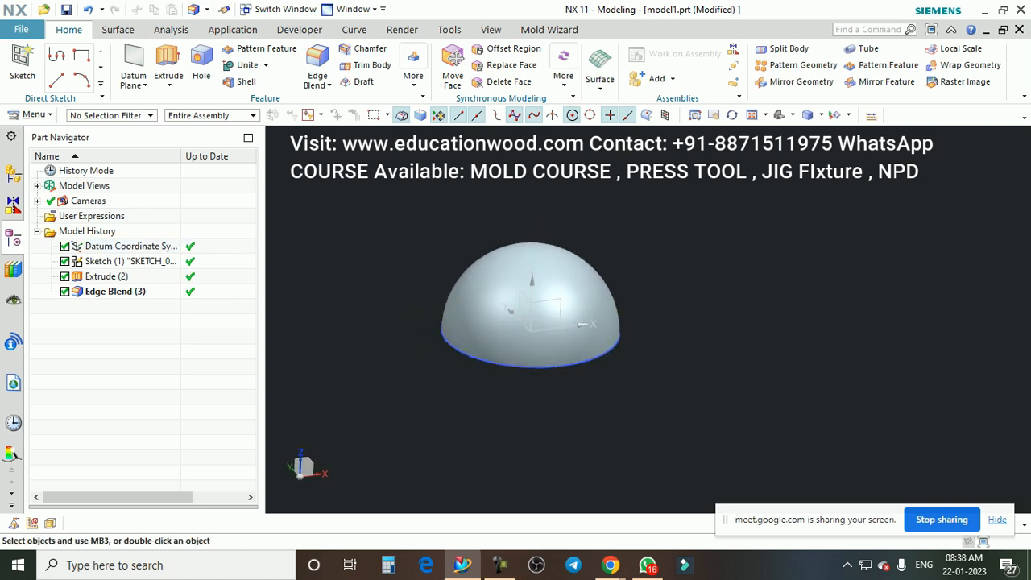
pyautogui.hotkey('ctrl', 'j')
pyautogui.click(571, 333)
pyautogui.click(166, 154)
pyautogui.click(210, 98)
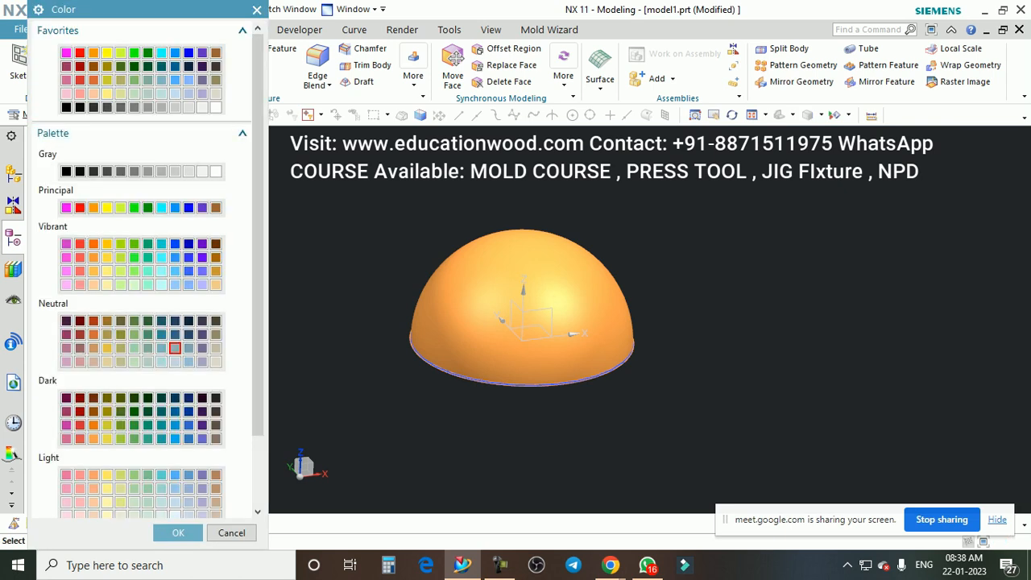
pyautogui.click(178, 533)
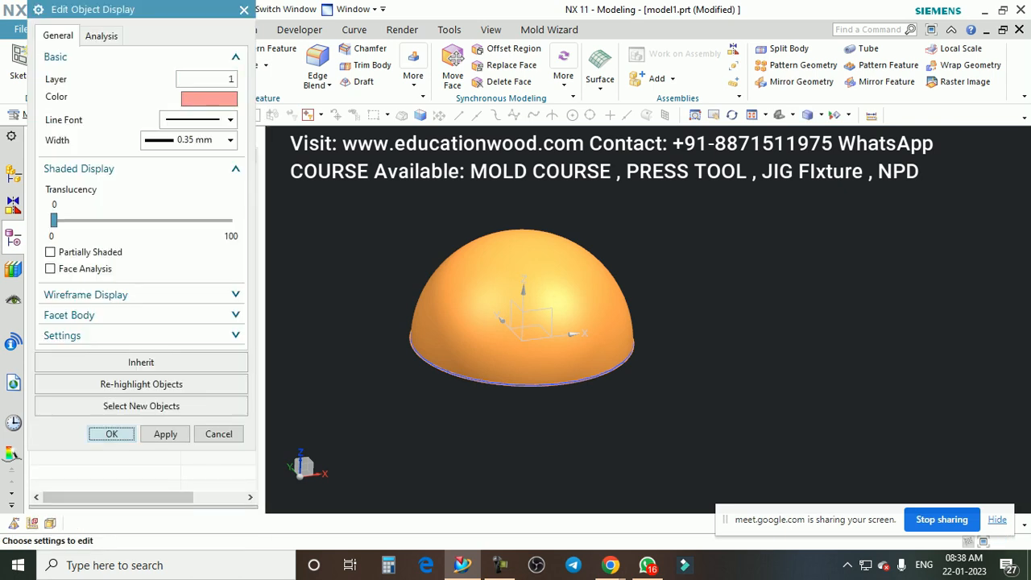
pyautogui.click(111, 434)
# Step: Start a new sketch on the dome's flat underside face
pyautogui.scroll(-3, 649, 322)
pyautogui.scroll(2, 647, 322)
pyautogui.moveTo(616, 354); pyautogui.dragTo(559, 245, button='middle')
pyautogui.scroll(1, 530, 285)
pyautogui.moveTo(530, 286); pyautogui.dragTo(535, 260, button='middle')
pyautogui.click(23, 66)
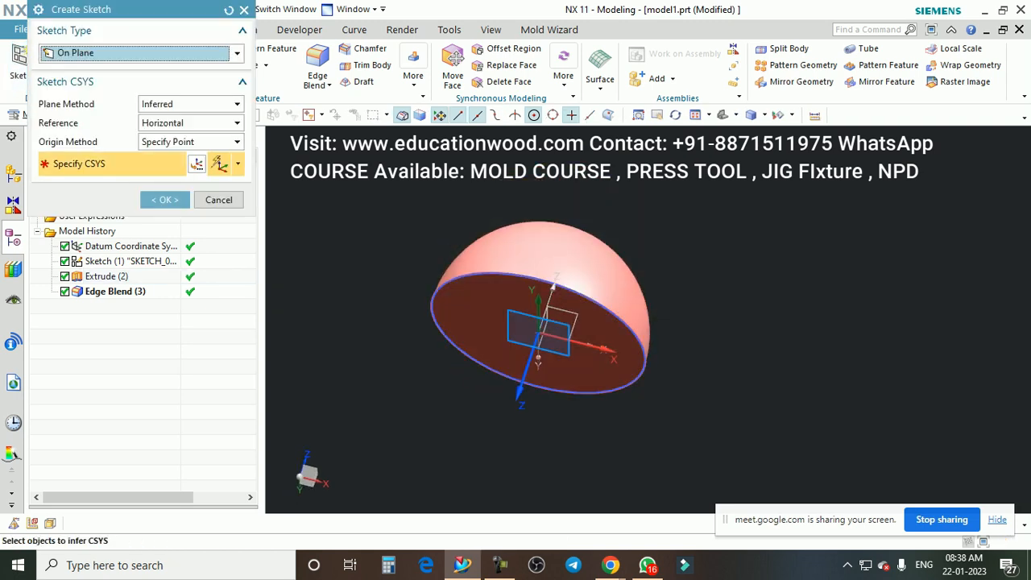
pyautogui.click(493, 323)
pyautogui.click(165, 200)
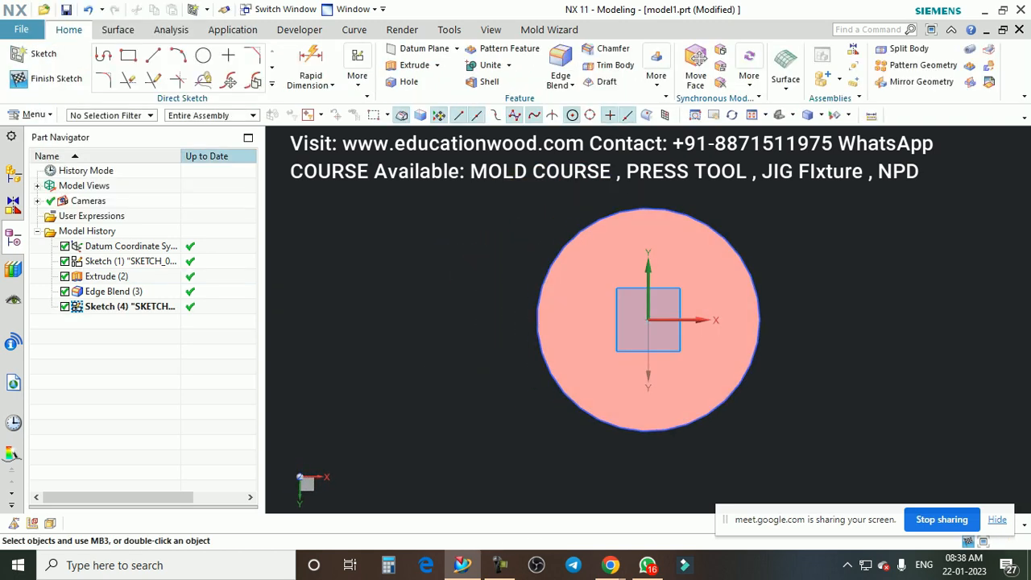
# Step: Draw a circle about 48 mm in diameter centred on the sketch origin of the underside
pyautogui.click(203, 54)
pyautogui.scroll(3, 712, 330)
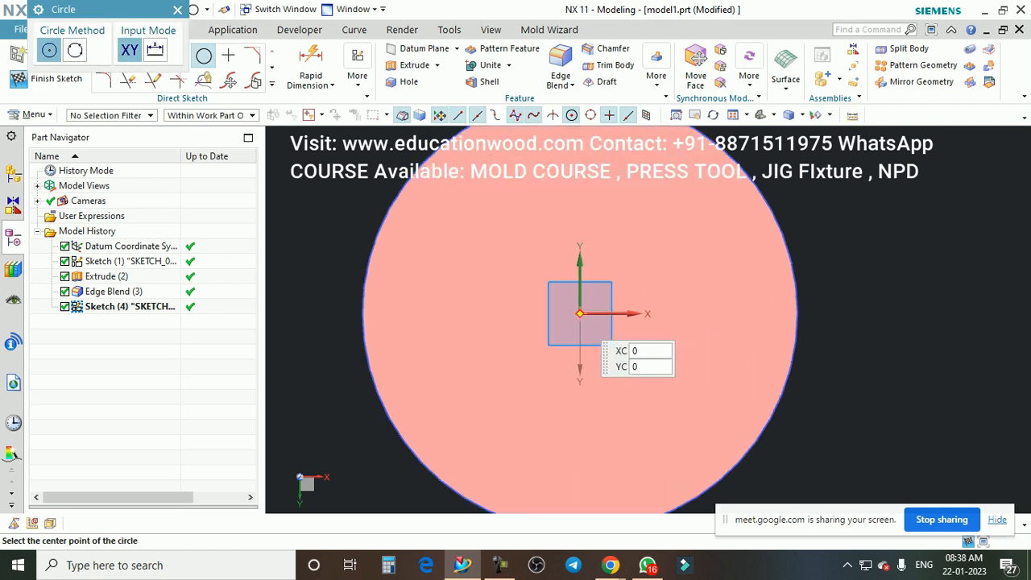
pyautogui.click(579, 313)
pyautogui.scroll(-2, 604, 322)
pyautogui.scroll(1, 608, 314)
pyautogui.click(609, 305)
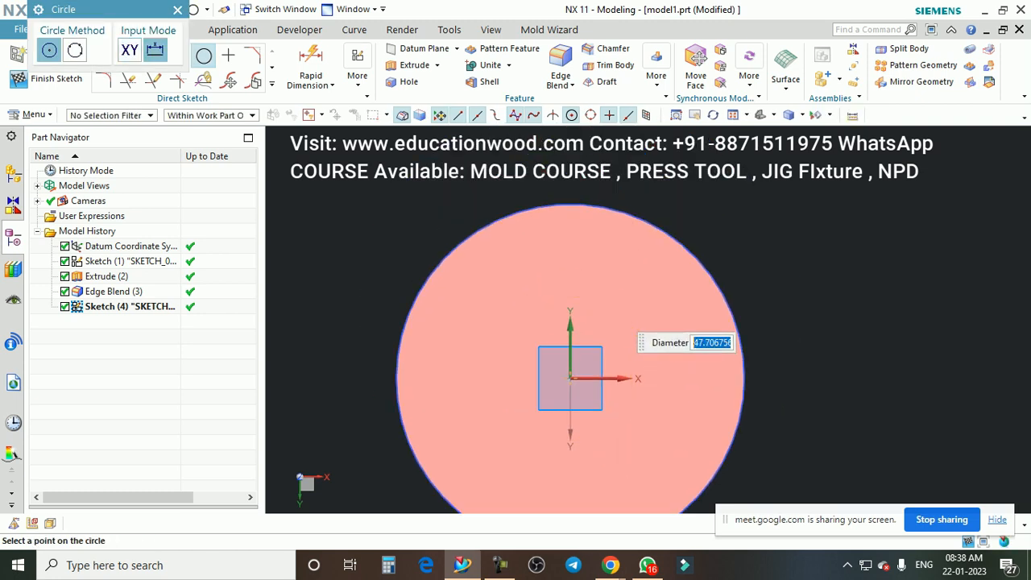
pyautogui.click(178, 10)
# Step: Set the diameter of the circle on the underside to 50 mm
pyautogui.doubleClick(612, 337)
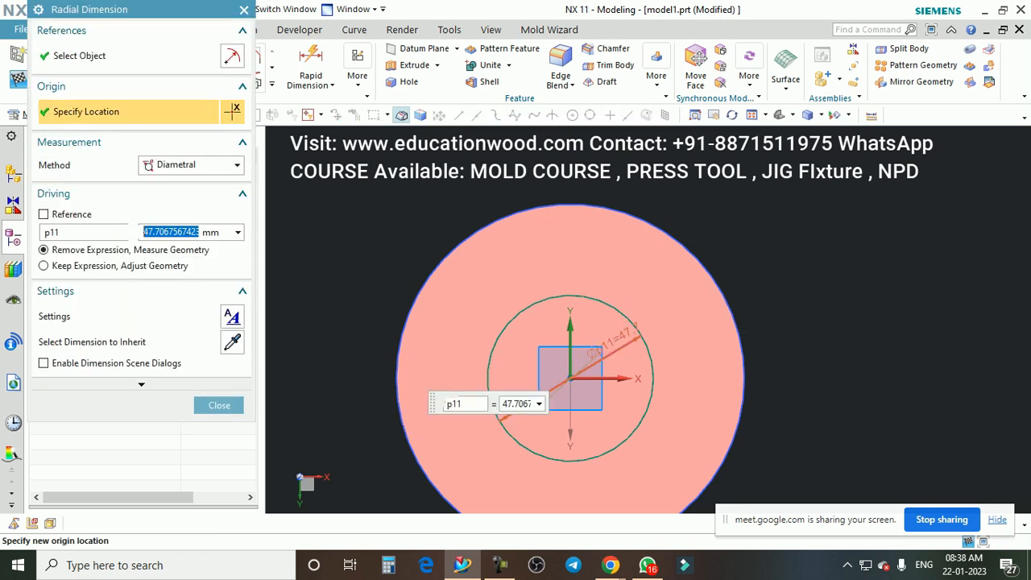
pyautogui.write('50')
pyautogui.press('Return')
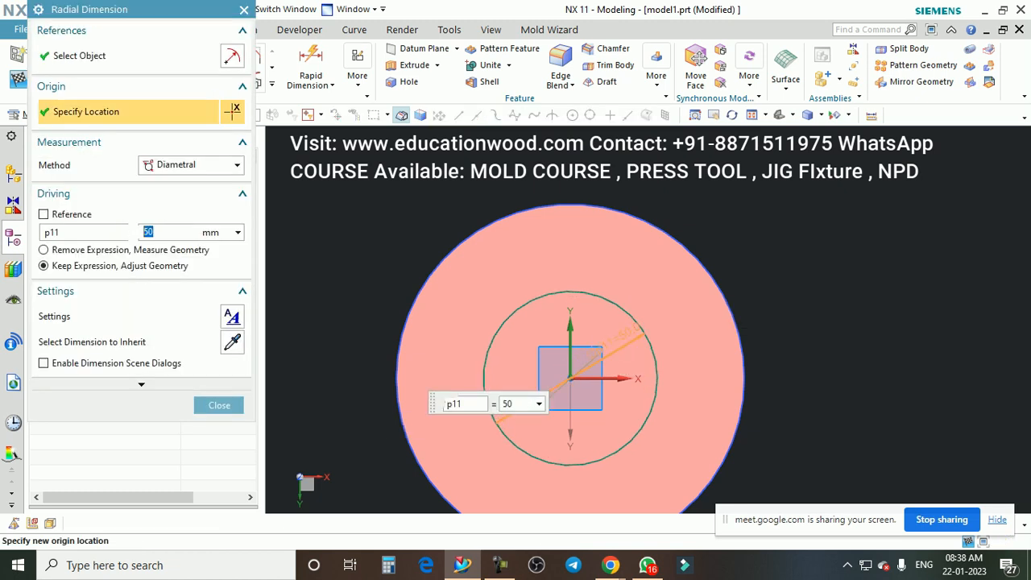
pyautogui.middleClick(521, 318)
# Step: Enable quadrant point snapping and draw a 20 mm diameter circle centred on the upper quadrant point of the 50 mm circle
pyautogui.scroll(-2, 521, 319)
pyautogui.scroll(2, 582, 340)
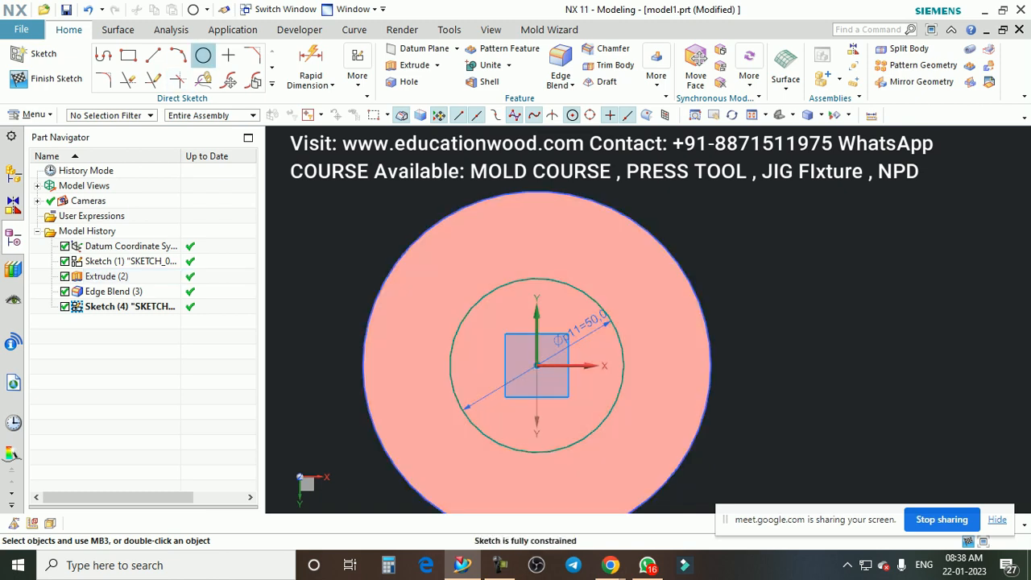
pyautogui.click(203, 55)
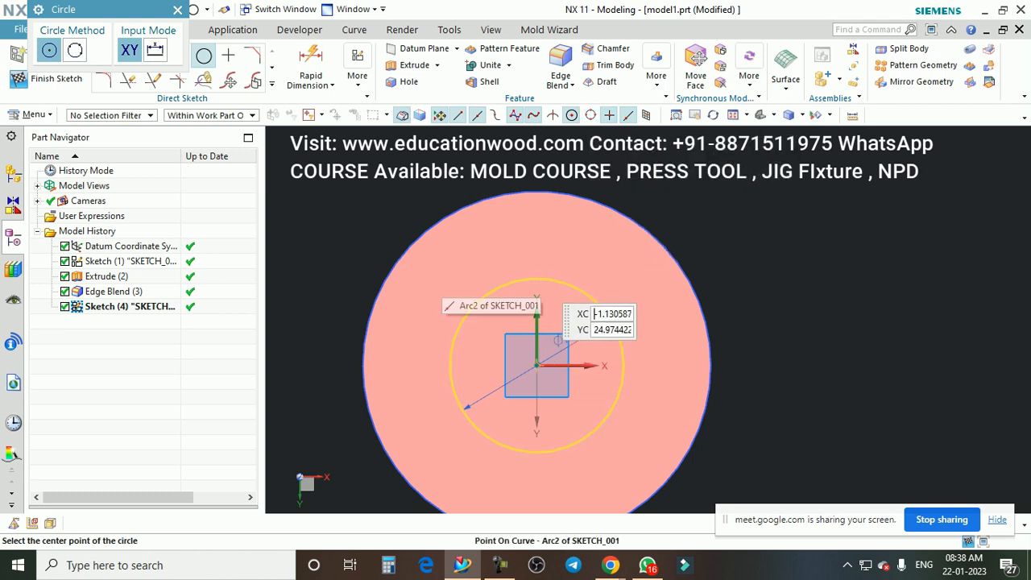
pyautogui.click(590, 114)
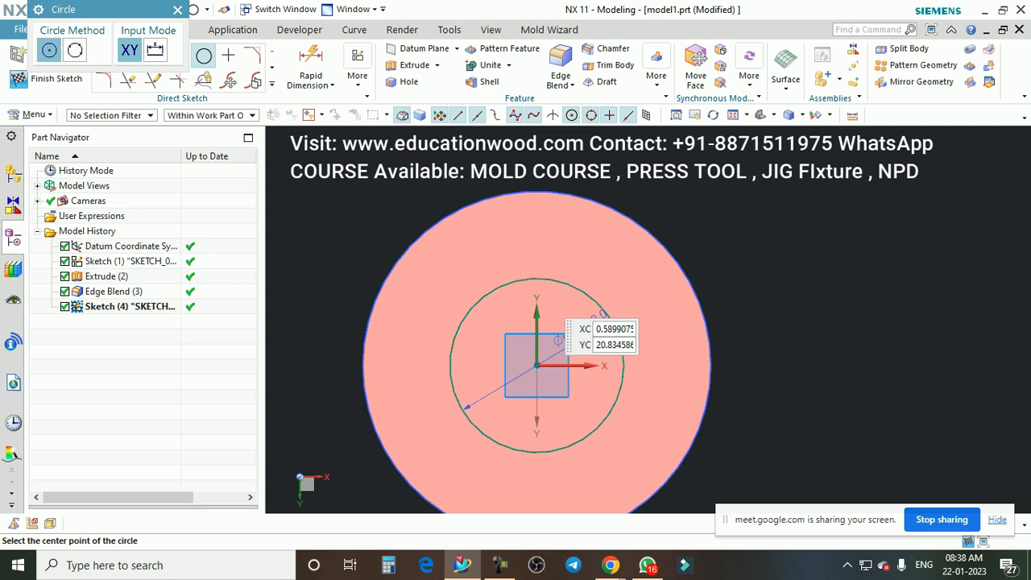
pyautogui.click(536, 279)
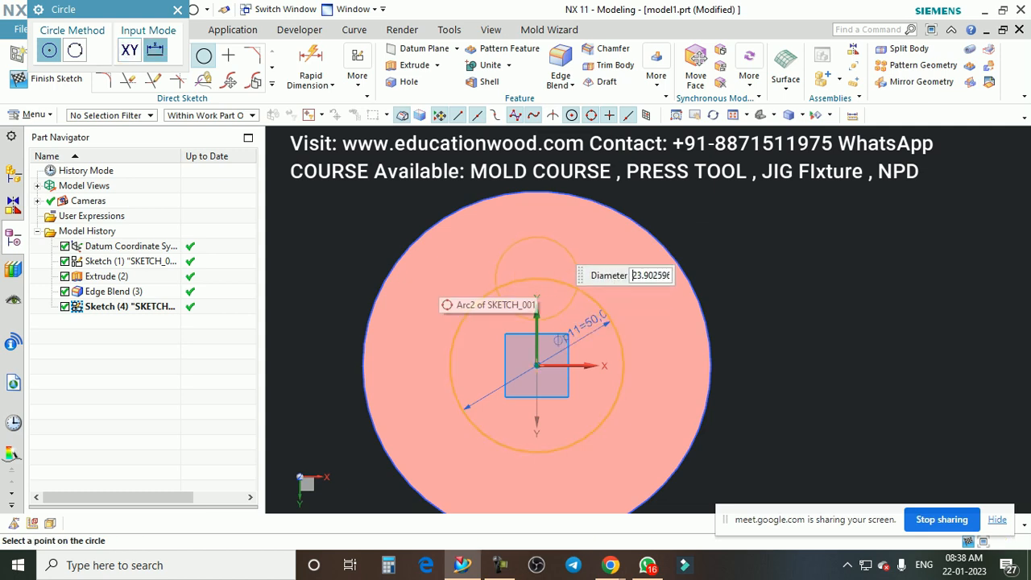
pyautogui.scroll(2, 550, 235)
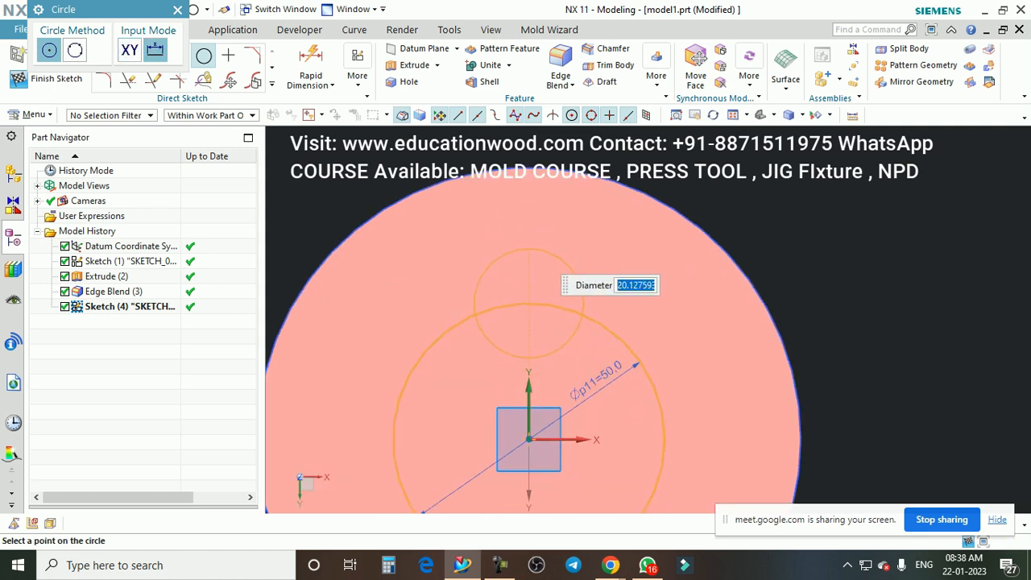
pyautogui.press('Return')
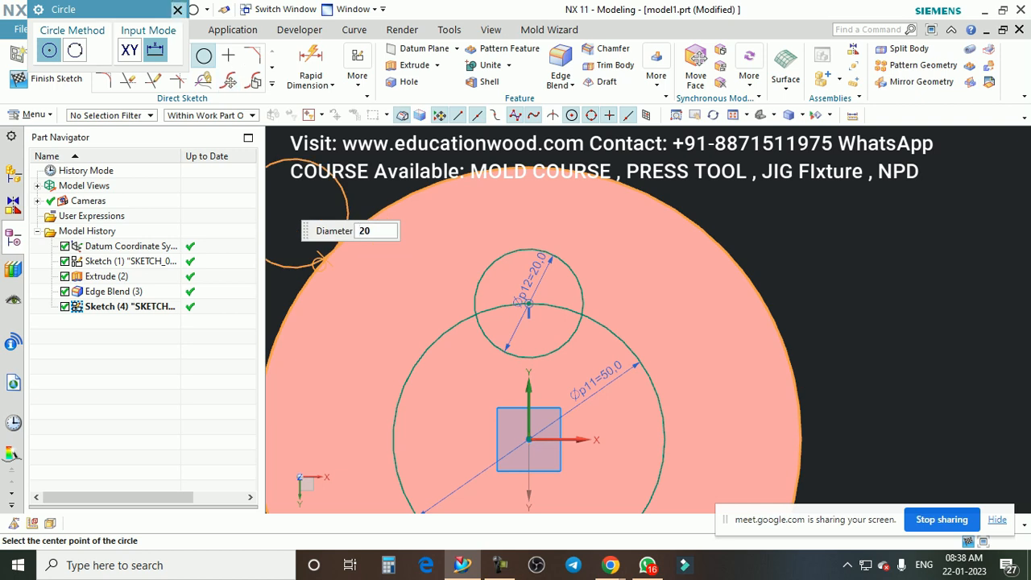
pyautogui.press('Escape')
pyautogui.scroll(-4, 488, 263)
pyautogui.scroll(2, 512, 297)
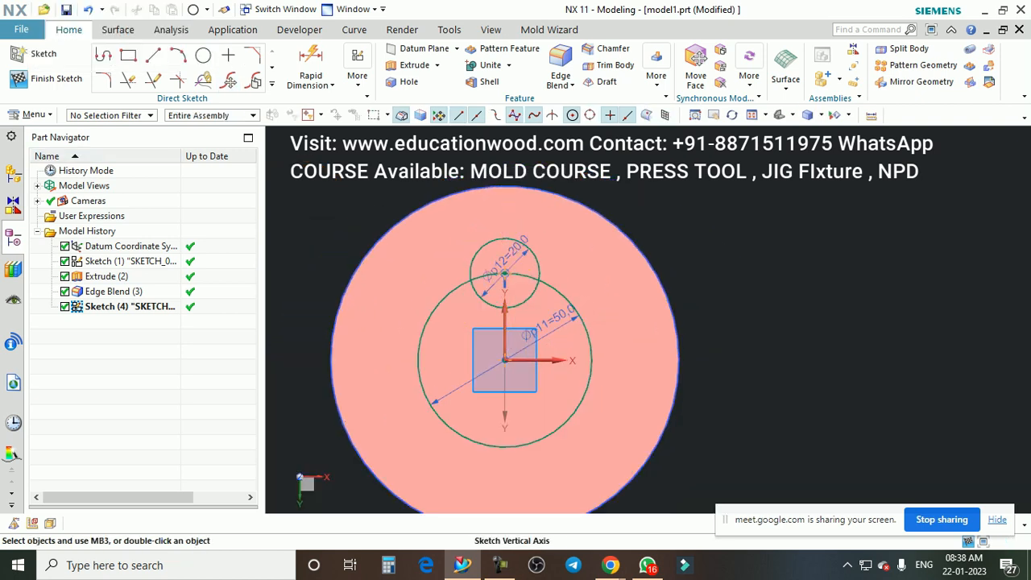
# Step: Pattern the 20 mm circle circularly about the 50 mm circle's centre with a count of 4 and a 90° pitch angle
pyautogui.click(272, 83)
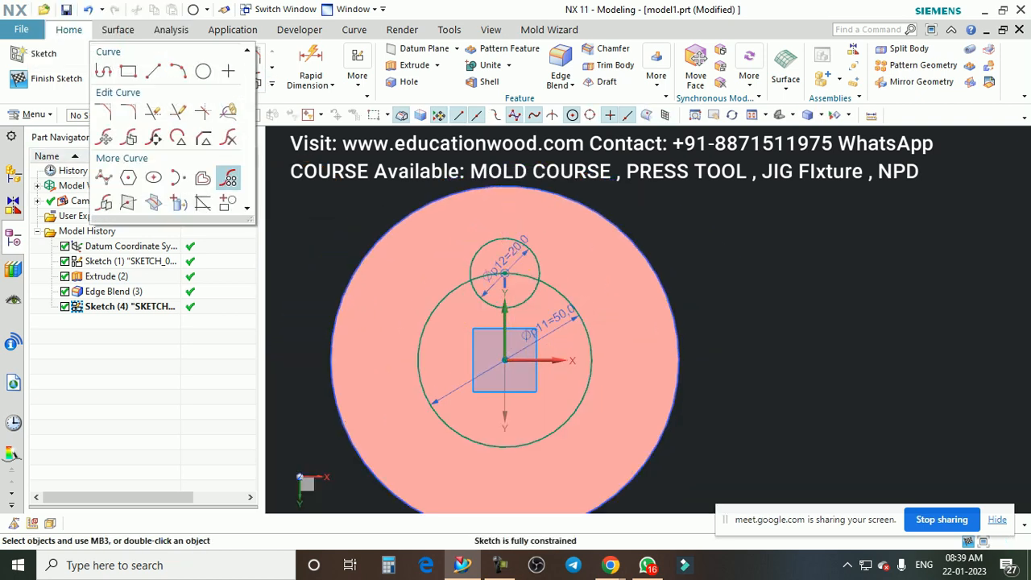
pyautogui.click(228, 179)
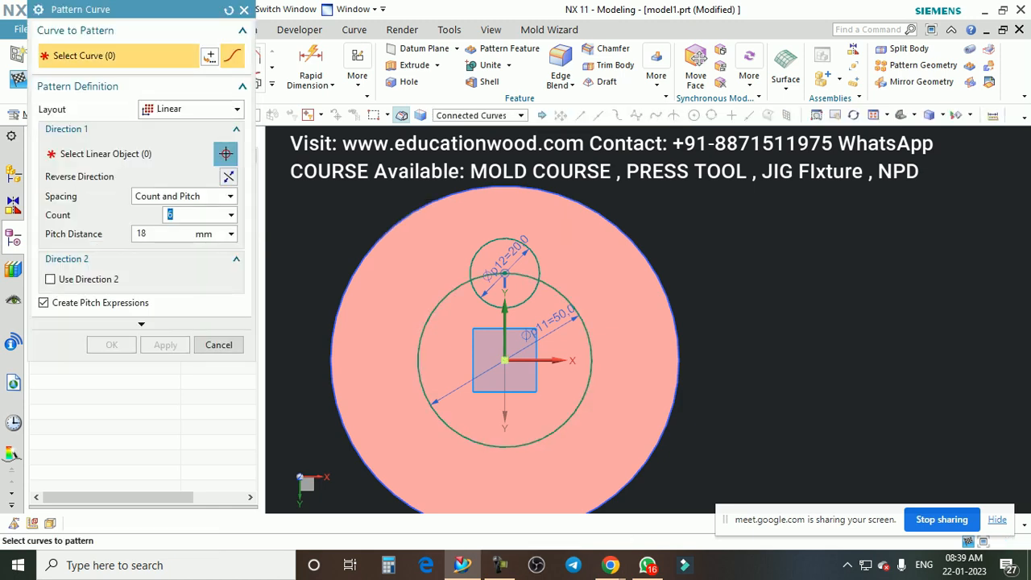
pyautogui.click(192, 110)
pyautogui.click(172, 142)
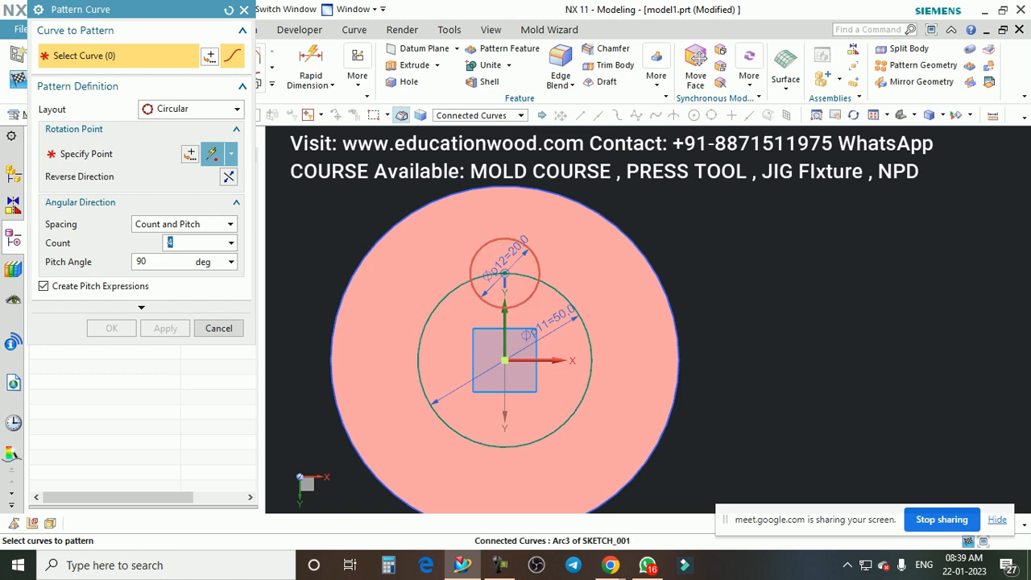
pyautogui.click(112, 154)
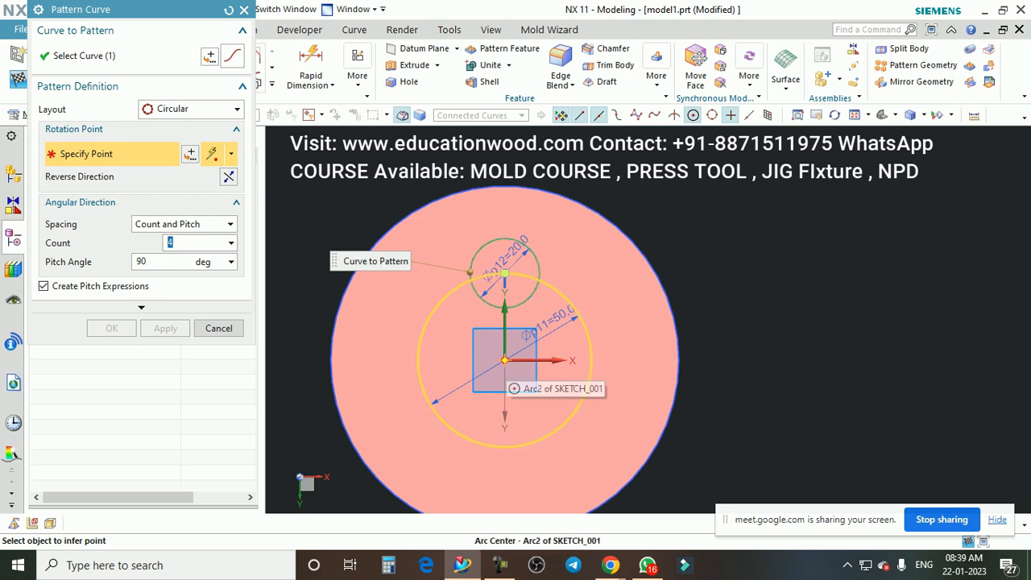
pyautogui.click(232, 153)
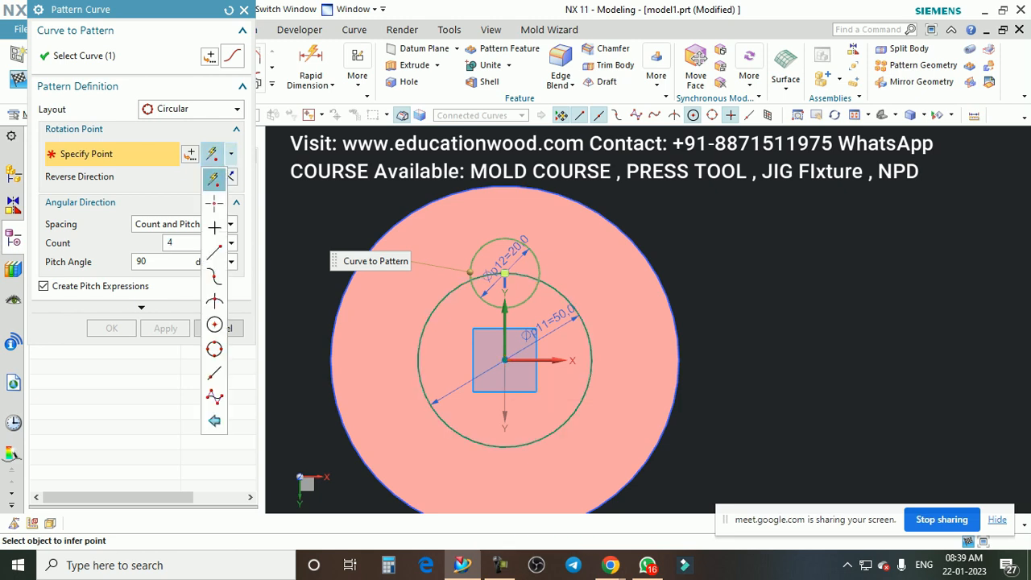
pyautogui.click(214, 325)
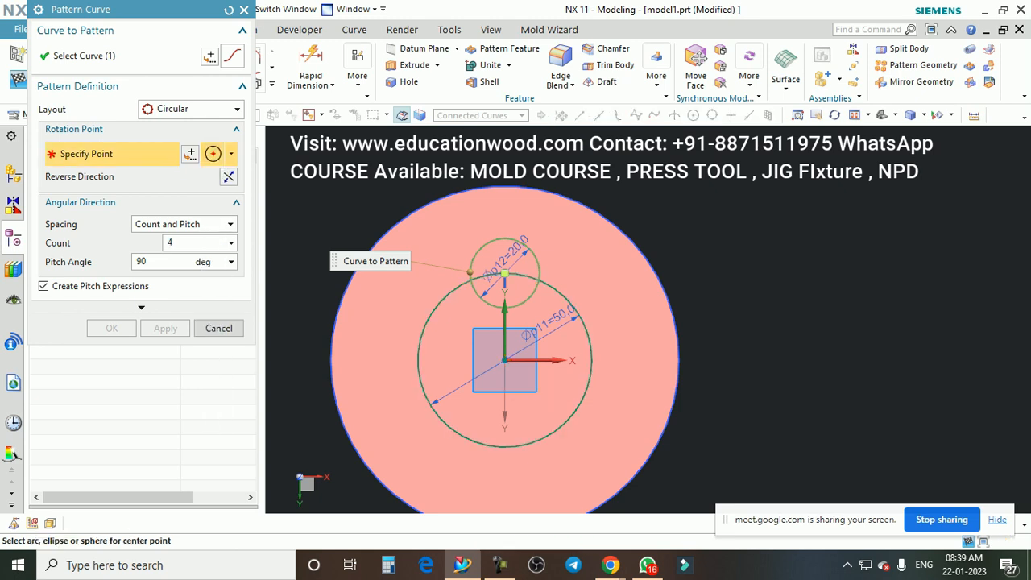
pyautogui.click(574, 319)
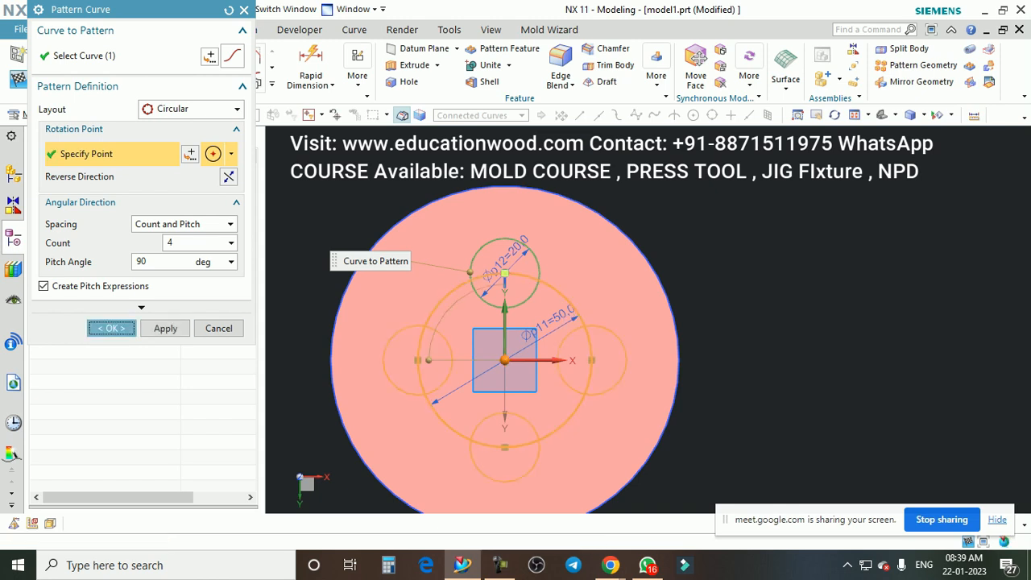
pyautogui.middleClick(573, 318)
# Step: Trim the overlapping inner arcs of the 50 mm circle and the four 20 mm circles to leave a single four-lobed outline
pyautogui.scroll(-1, 574, 311)
pyautogui.scroll(2, 546, 311)
pyautogui.press('t')
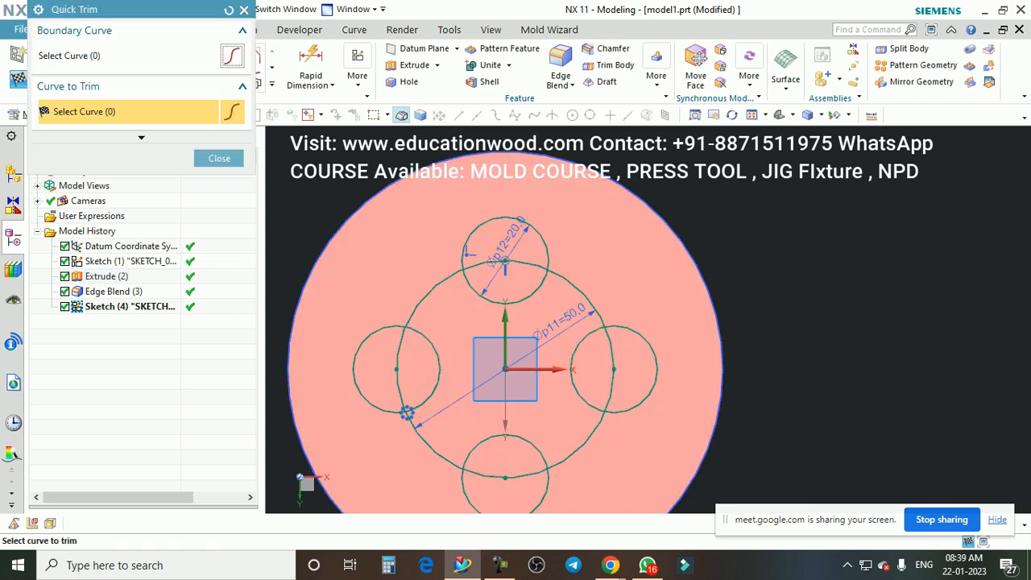
pyautogui.click(407, 413)
pyautogui.click(613, 356)
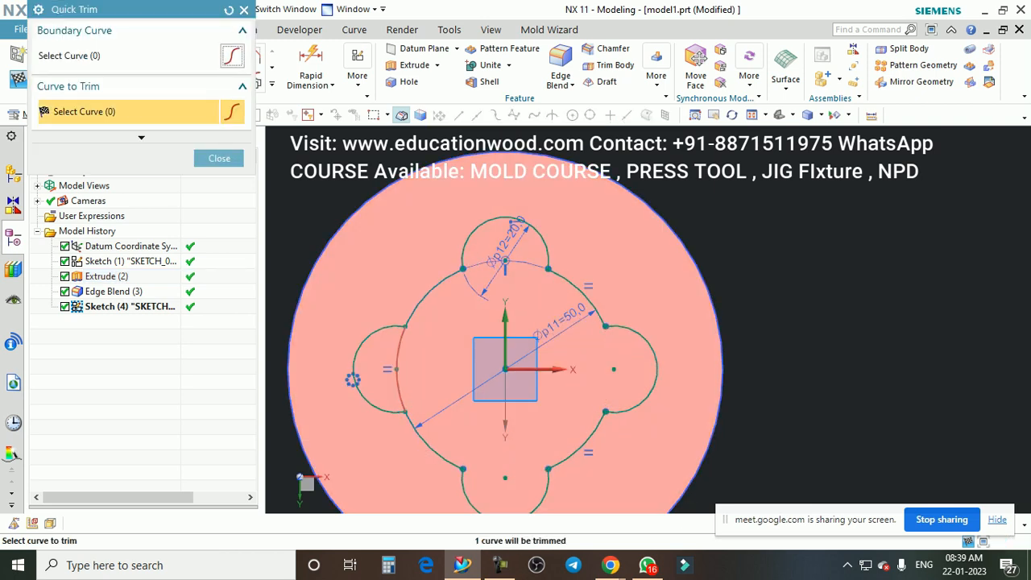
pyautogui.scroll(-4, 596, 338)
pyautogui.scroll(2, 596, 339)
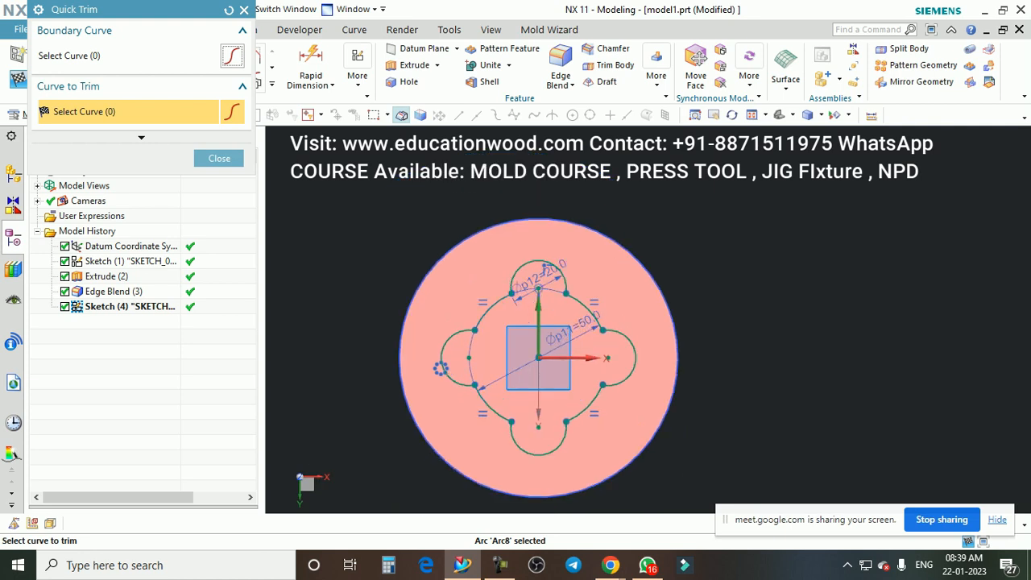
pyautogui.click(219, 158)
# Step: Add a 10 mm radius fillet where the upper lobe's left side meets the 50 mm arc
pyautogui.scroll(-1, 459, 242)
pyautogui.scroll(2, 476, 264)
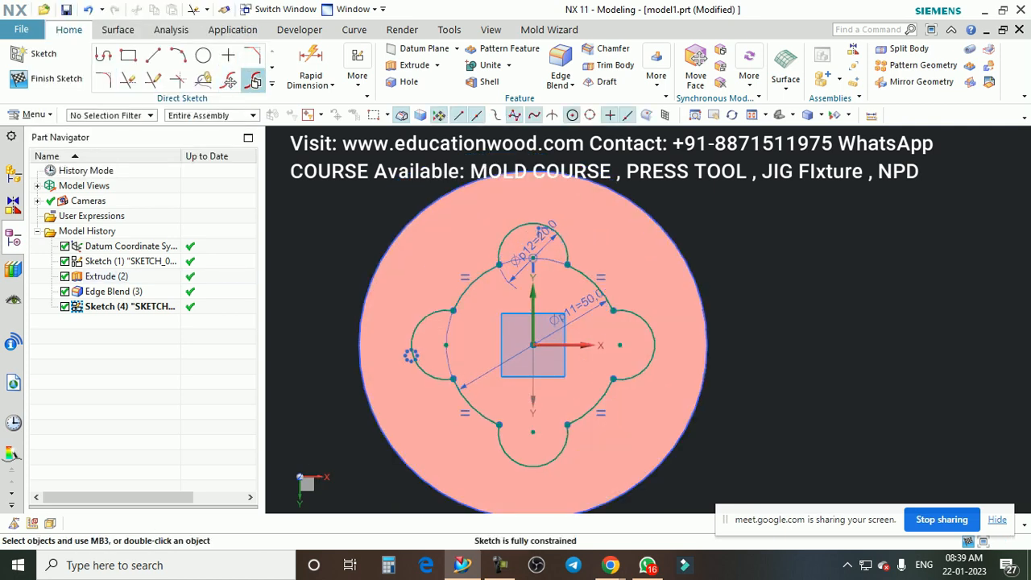
pyautogui.scroll(-2, 490, 245)
pyautogui.scroll(3, 438, 318)
pyautogui.scroll(-1, 385, 332)
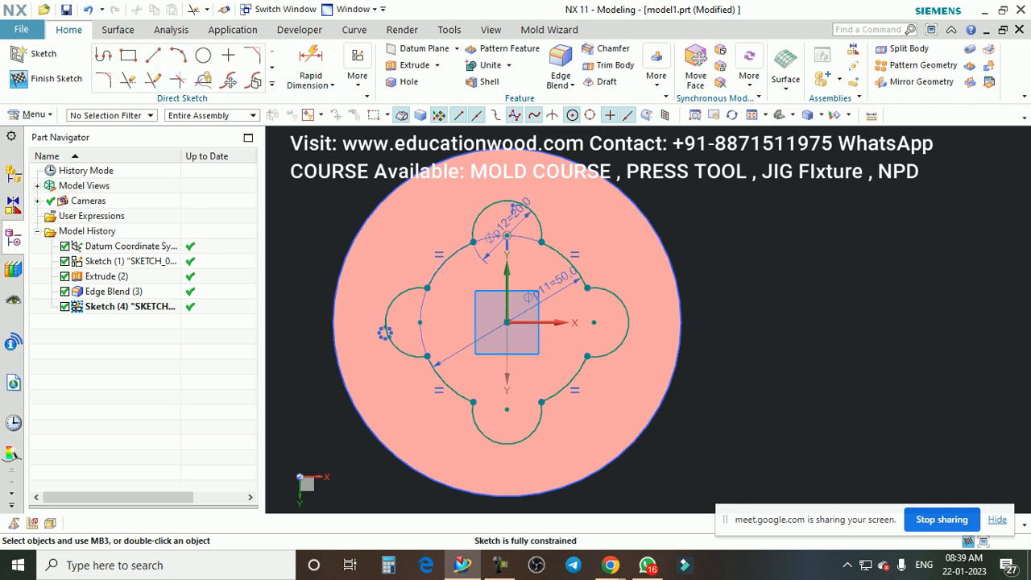
pyautogui.click(272, 84)
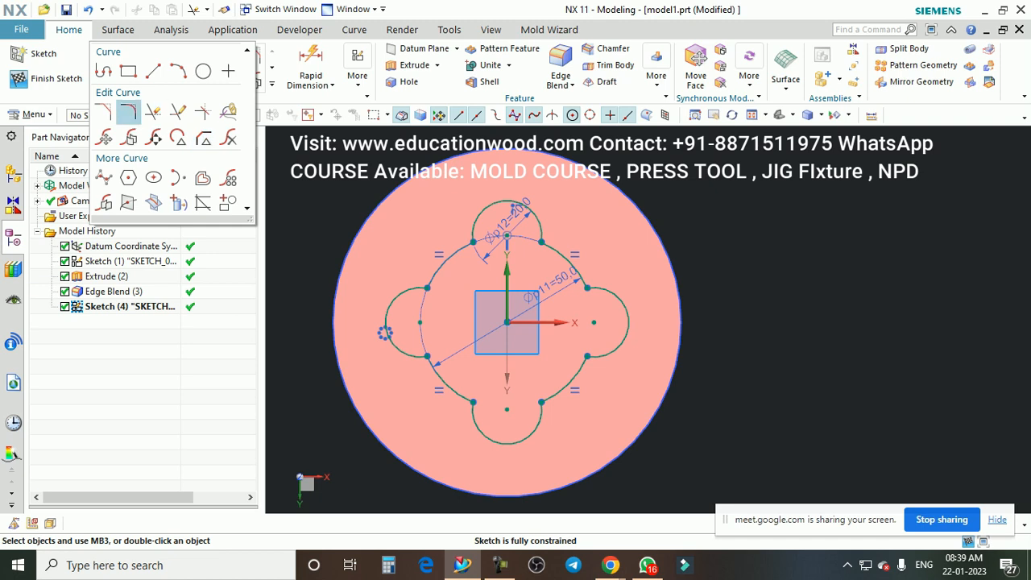
pyautogui.click(178, 112)
pyautogui.scroll(5, 447, 237)
pyautogui.click(523, 225)
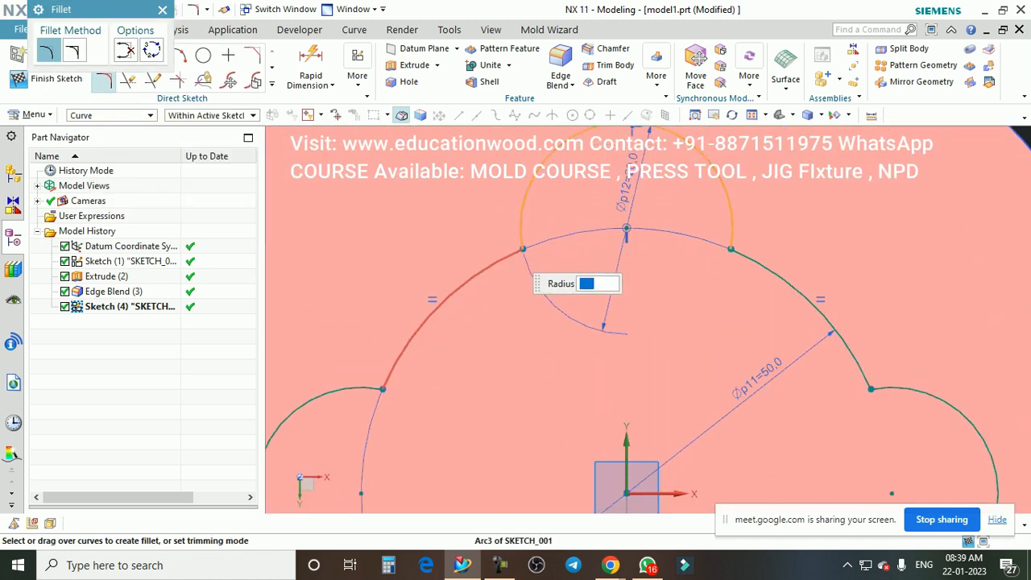
pyautogui.click(507, 255)
pyautogui.scroll(2, 512, 251)
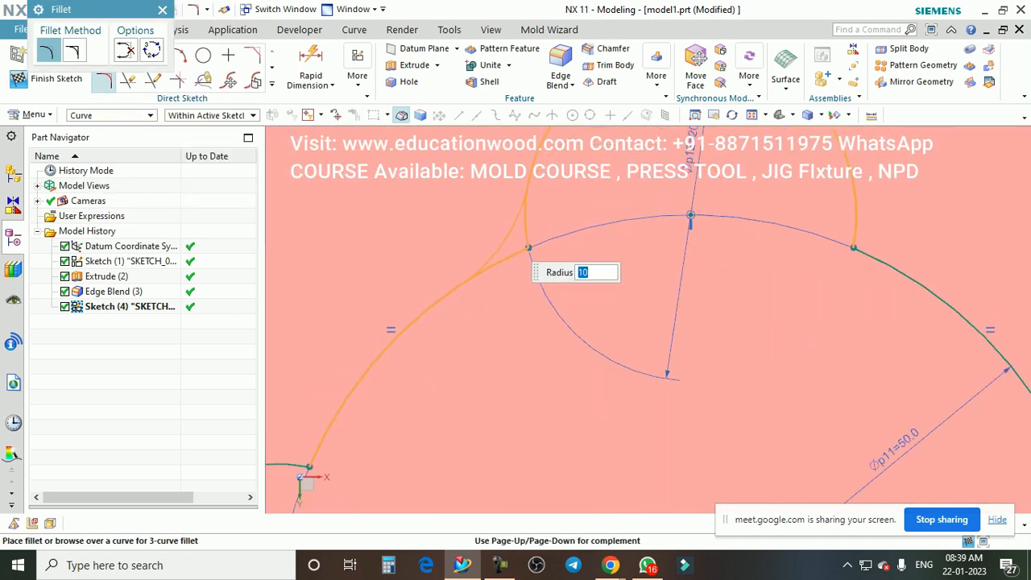
pyautogui.press('Return')
# Step: Fillet the corner between the upper lobe's right side and the adjoining 50 mm arc with a 10 mm radius
pyautogui.scroll(-3, 413, 251)
pyautogui.scroll(1, 689, 256)
pyautogui.click(621, 232)
pyautogui.click(666, 288)
pyautogui.scroll(2, 667, 289)
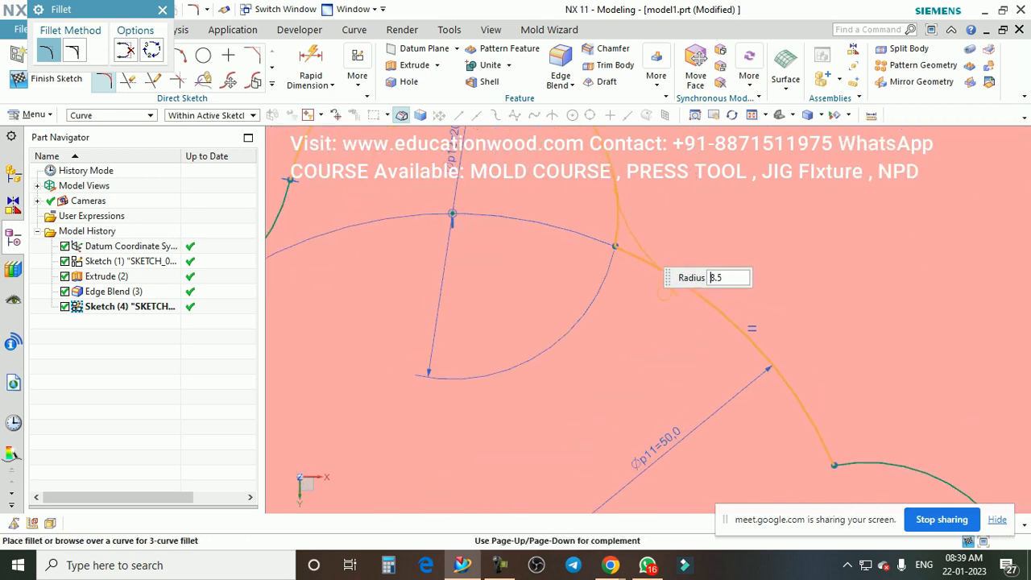
pyautogui.press('Return')
# Step: Add a 10 mm radius fillet at the corner where the right lobe's upper end meets the 50 mm arc
pyautogui.scroll(-6, 592, 253)
pyautogui.scroll(3, 651, 309)
pyautogui.click(641, 275)
pyautogui.click(663, 290)
pyautogui.scroll(3, 658, 297)
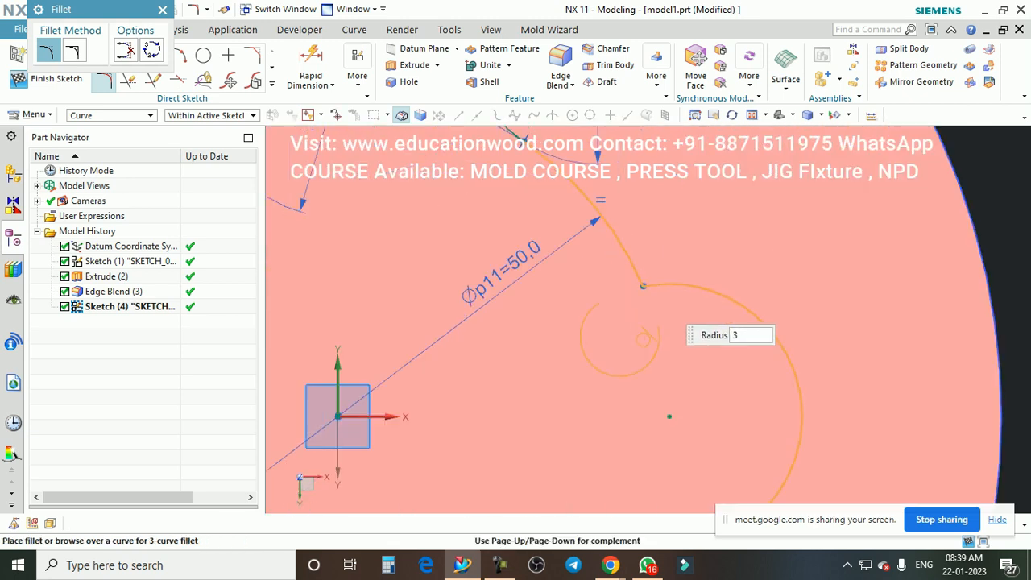
pyautogui.scroll(-1, 649, 256)
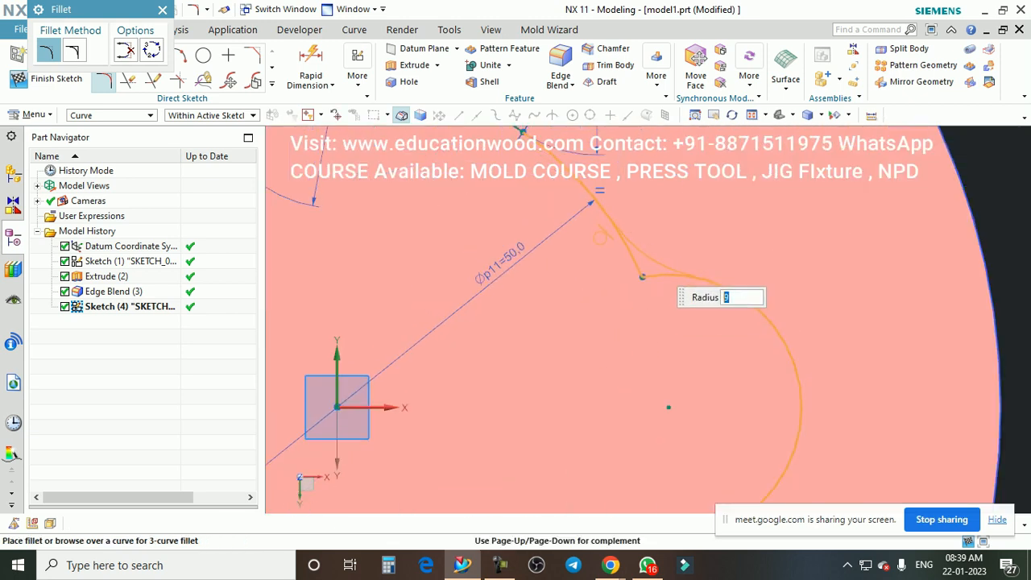
pyautogui.write('10')
pyautogui.press('Return')
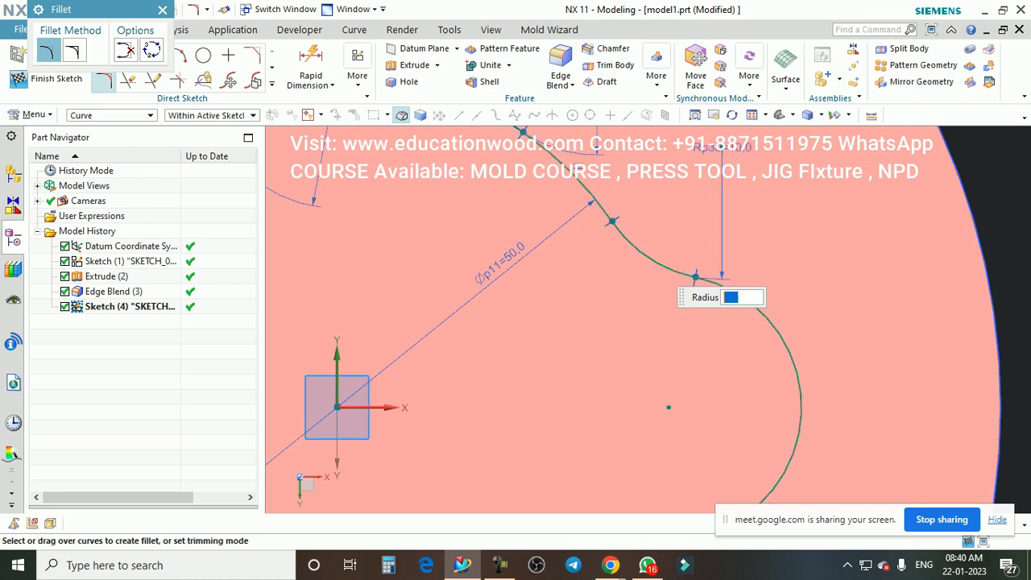
# Step: Fillet the corner between the right lobe's lower end and the adjoining 50 mm arc with a 10 mm radius
pyautogui.scroll(-3, 650, 309)
pyautogui.scroll(3, 651, 309)
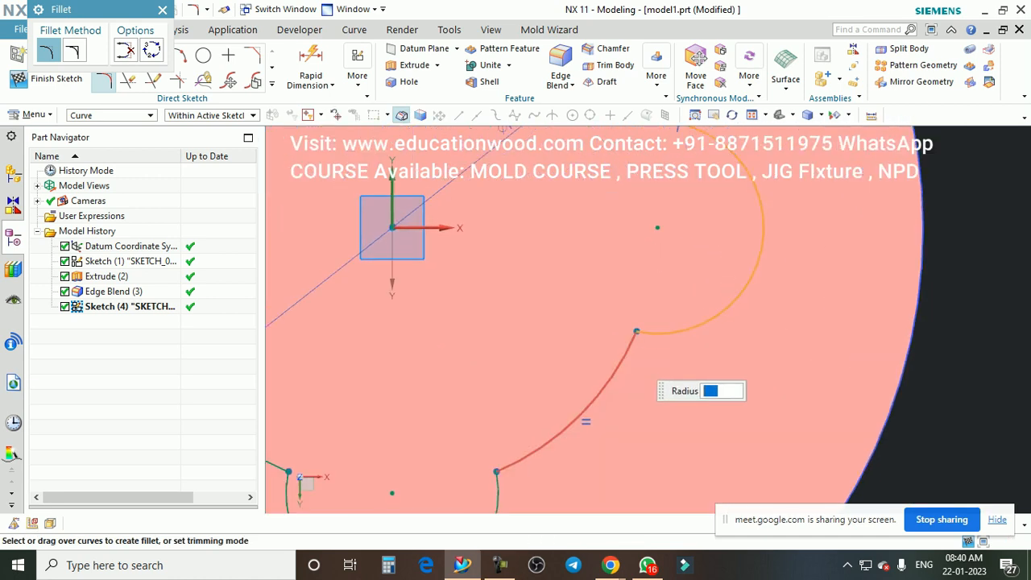
pyautogui.click(623, 357)
pyautogui.scroll(2, 636, 353)
pyautogui.write('10')
pyautogui.press('Return')
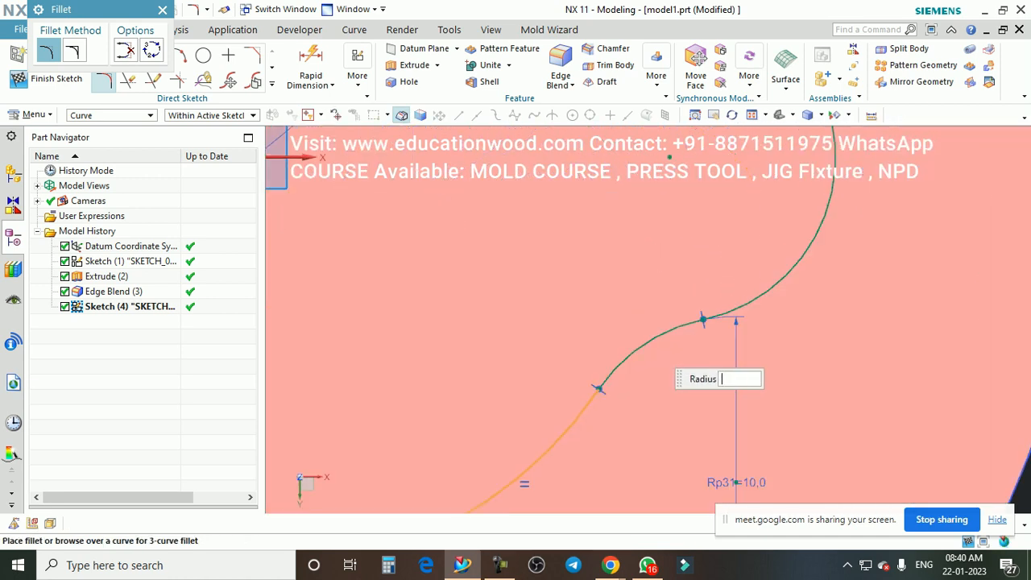
# Step: Add a 10 mm radius fillet where the lower lobe's right side meets the 50 mm arc
pyautogui.scroll(-3, 532, 338)
pyautogui.scroll(3, 532, 338)
pyautogui.click(654, 342)
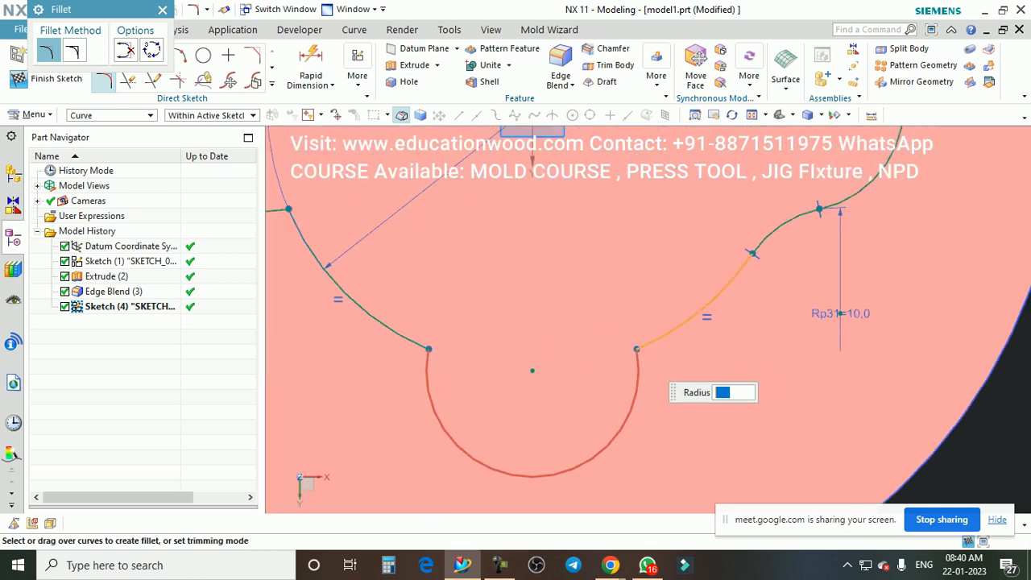
pyautogui.click(638, 359)
pyautogui.scroll(2, 647, 361)
pyautogui.write('10')
pyautogui.press('Return')
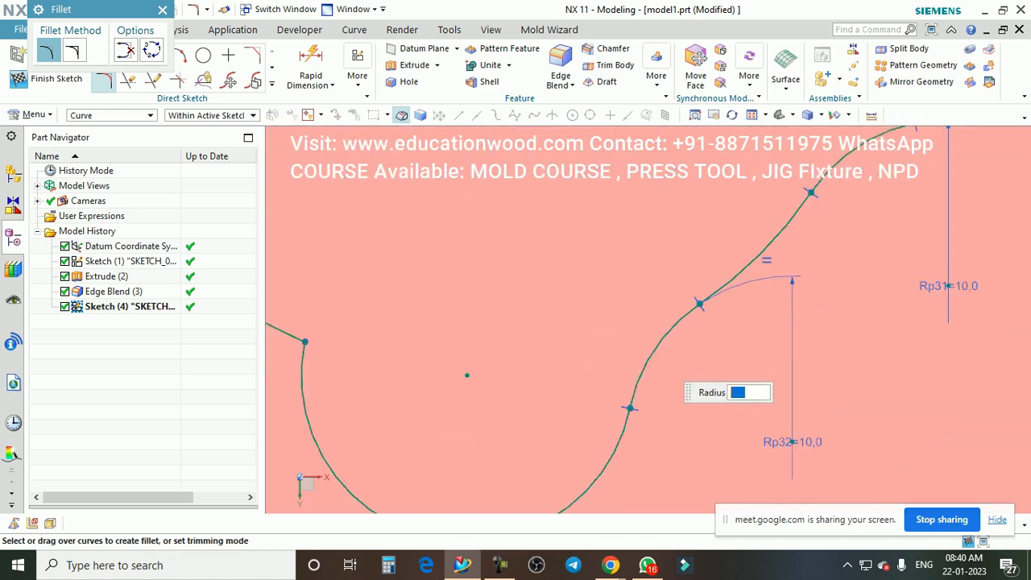
# Step: Fillet the corner between the lower lobe's left side and the adjoining 50 mm arc with a 10 mm radius
pyautogui.scroll(-3, 728, 399)
pyautogui.scroll(3, 701, 382)
pyautogui.click(606, 332)
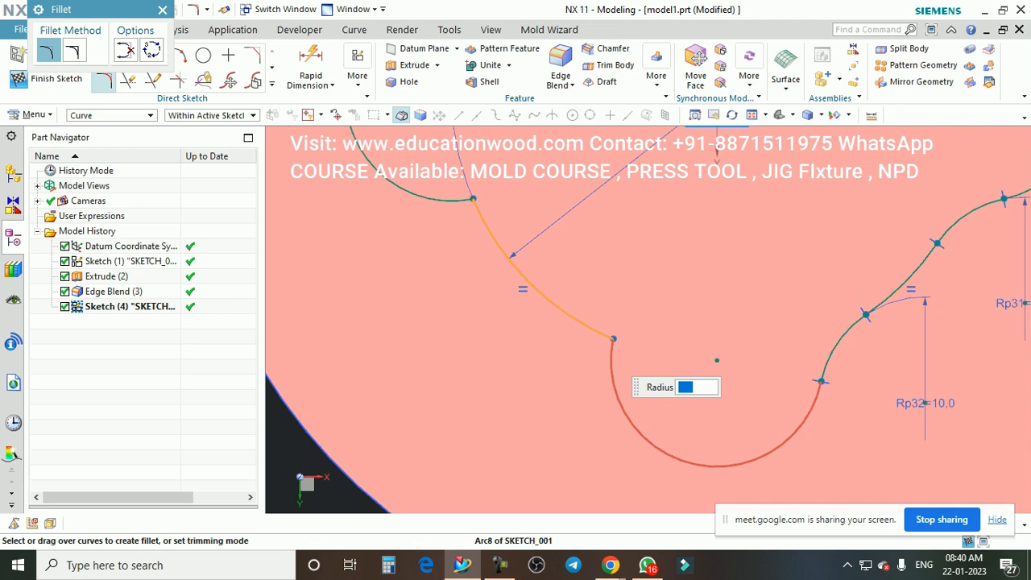
pyautogui.click(612, 356)
pyautogui.scroll(4, 602, 350)
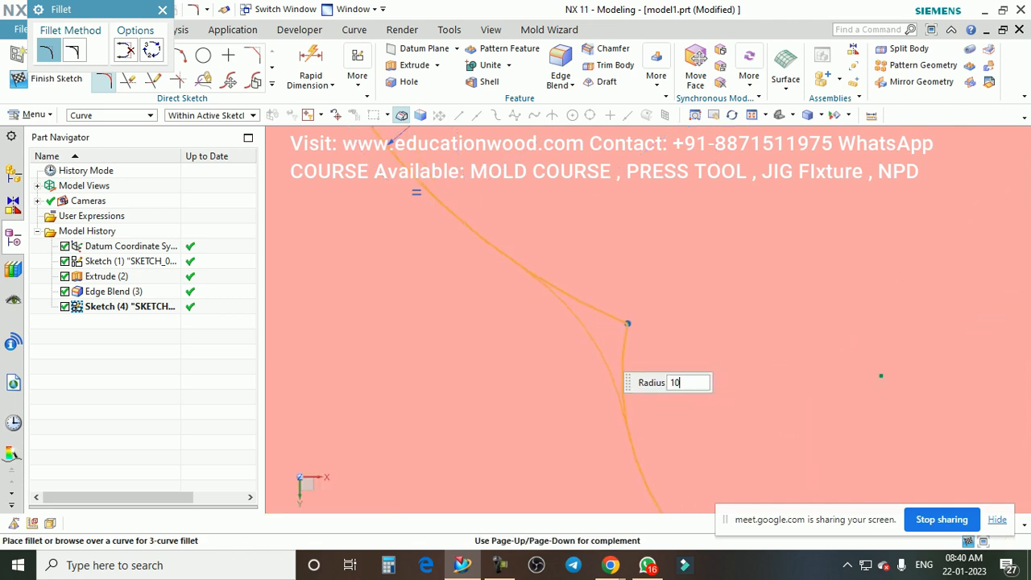
pyautogui.write('10')
pyautogui.press('Return')
# Step: Add a 10 mm radius fillet at the corner where the left lobe's lower end meets the 50 mm arc
pyautogui.scroll(-3, 881, 376)
pyautogui.scroll(3, 893, 472)
pyautogui.click(496, 226)
pyautogui.click(516, 233)
pyautogui.scroll(2, 508, 234)
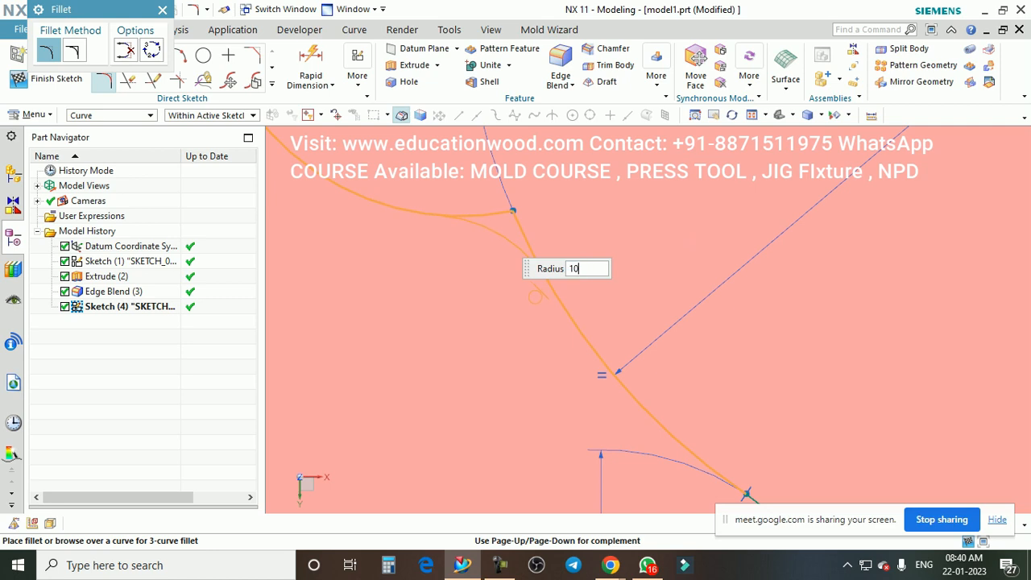
pyautogui.press('Return')
# Step: Round the last sharp corner, at the left lobe's upper end, with a 10 mm fillet and end the Fillet command
pyautogui.scroll(-5, 535, 297)
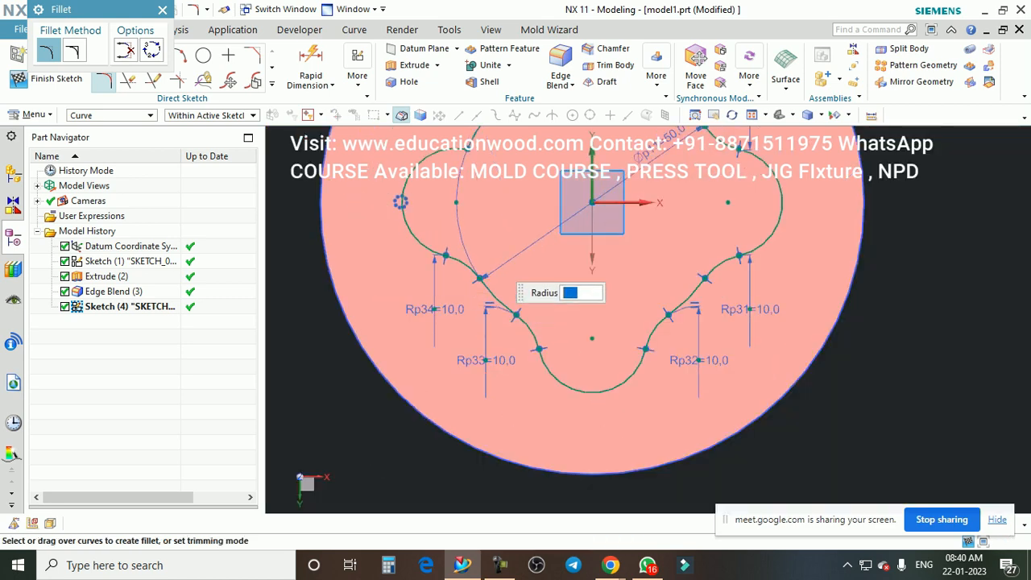
pyautogui.scroll(-2, 400, 201)
pyautogui.scroll(7, 352, 425)
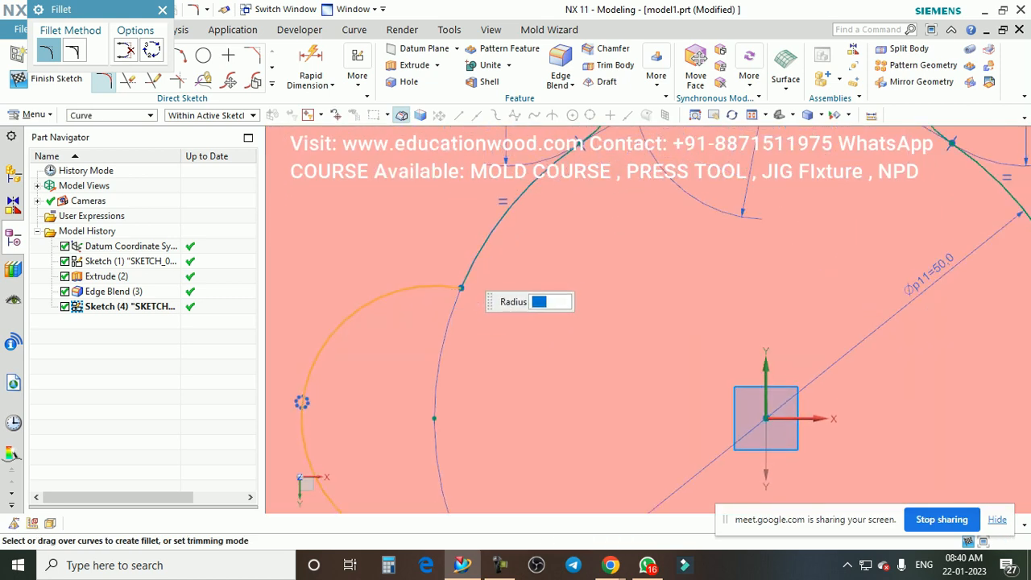
pyautogui.click(471, 261)
pyautogui.scroll(3, 460, 256)
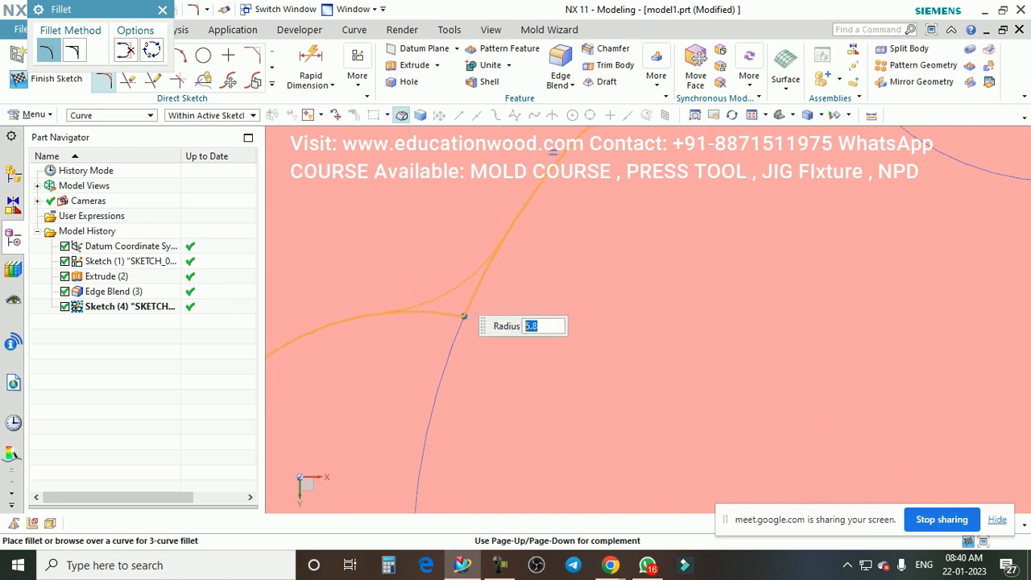
pyautogui.press('Return')
pyautogui.scroll(-6, 442, 316)
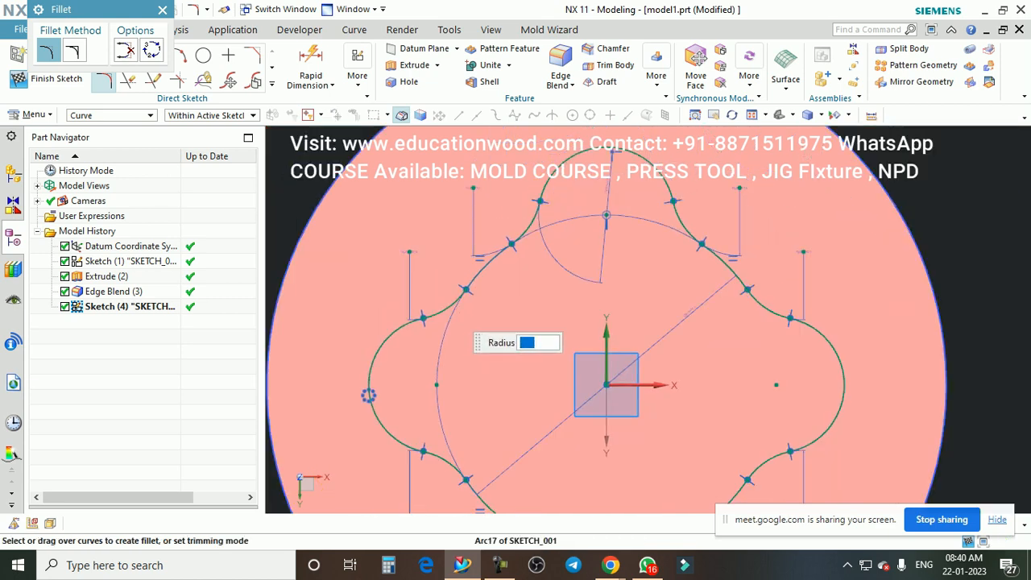
pyautogui.click(163, 10)
# Step: Finish the four-lobed sketch on the dome's underside
pyautogui.scroll(-5, 504, 242)
pyautogui.scroll(1, 517, 247)
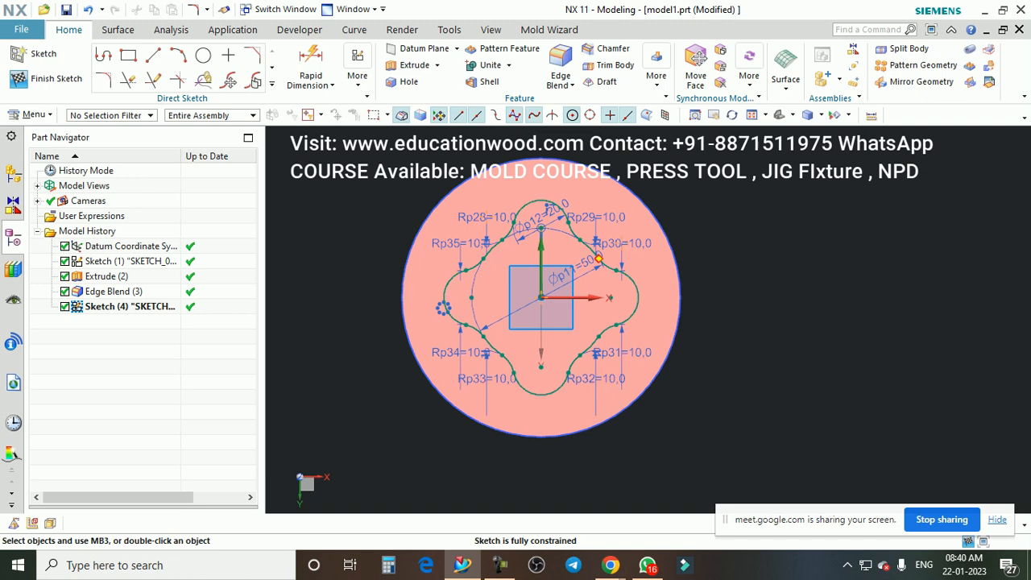
pyautogui.click(47, 78)
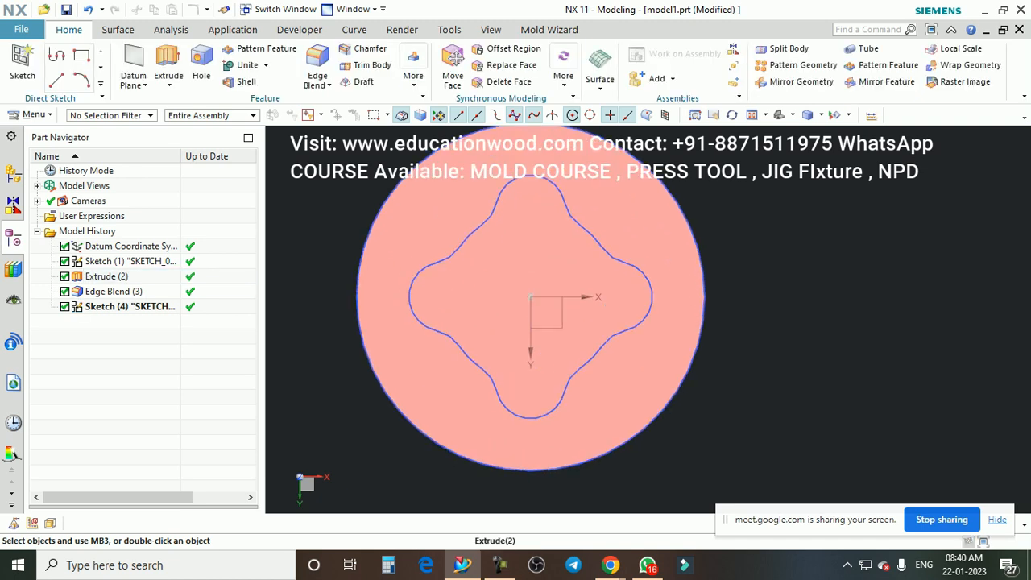
pyautogui.moveTo(410, 233); pyautogui.dragTo(382, 270, button='middle')
pyautogui.scroll(2, 369, 214)
pyautogui.scroll(-2, 487, 294)
pyautogui.moveTo(488, 294)
pyautogui.mouseDown(button='middle')
pyautogui.moveTo(495, 411)
pyautogui.moveTo(499, 338)
pyautogui.moveTo(483, 250)
pyautogui.moveTo(493, 301)
pyautogui.mouseUp(button='middle')
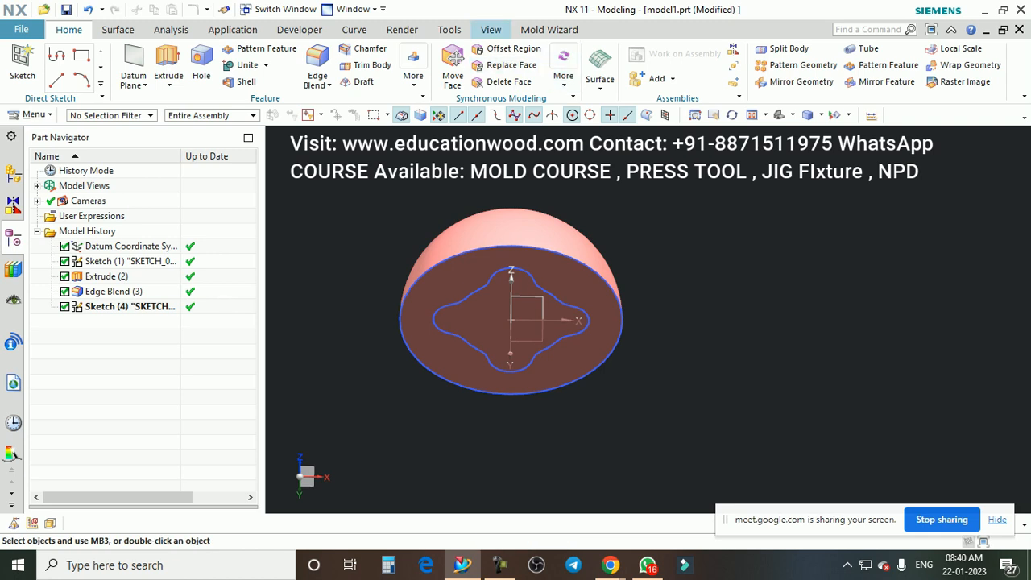
pyautogui.click(353, 29)
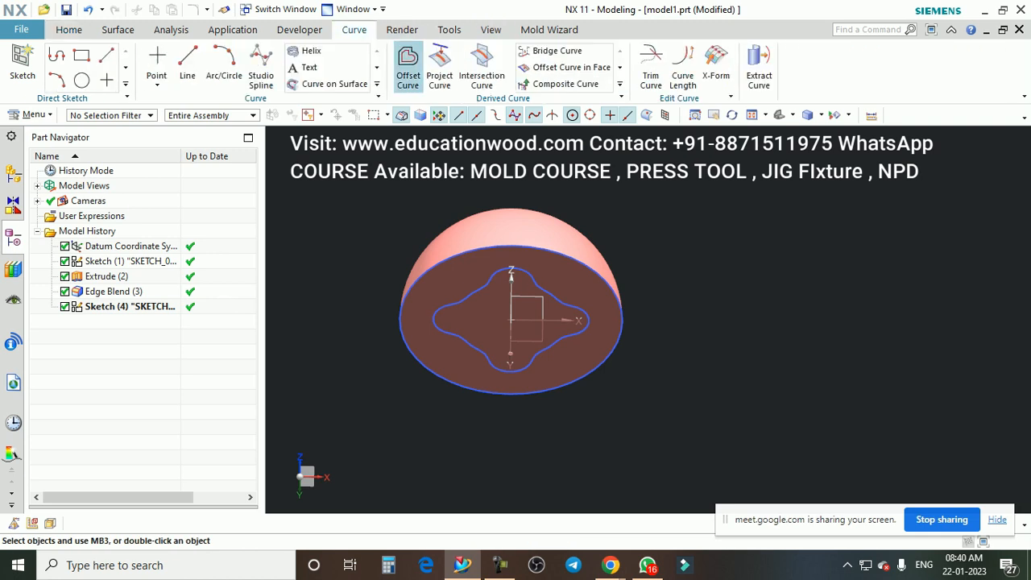
pyautogui.click(439, 69)
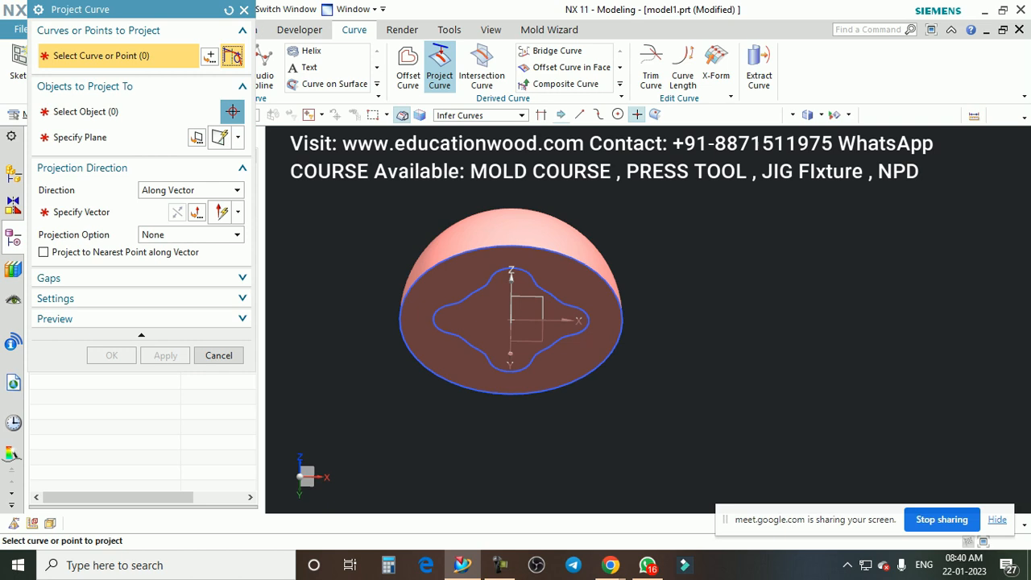
pyautogui.press('Escape')
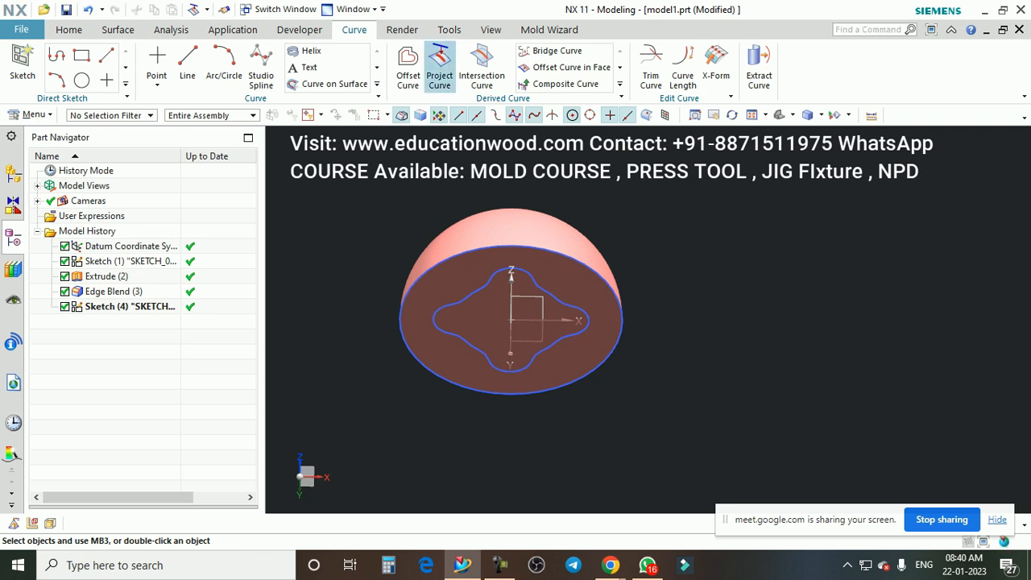
pyautogui.click(439, 68)
pyautogui.click(245, 10)
# Step: Start Project Curve on the four-lobed sketch and define the target plane parallel to the XY plane at a distance of 70 mm
pyautogui.click(865, 30)
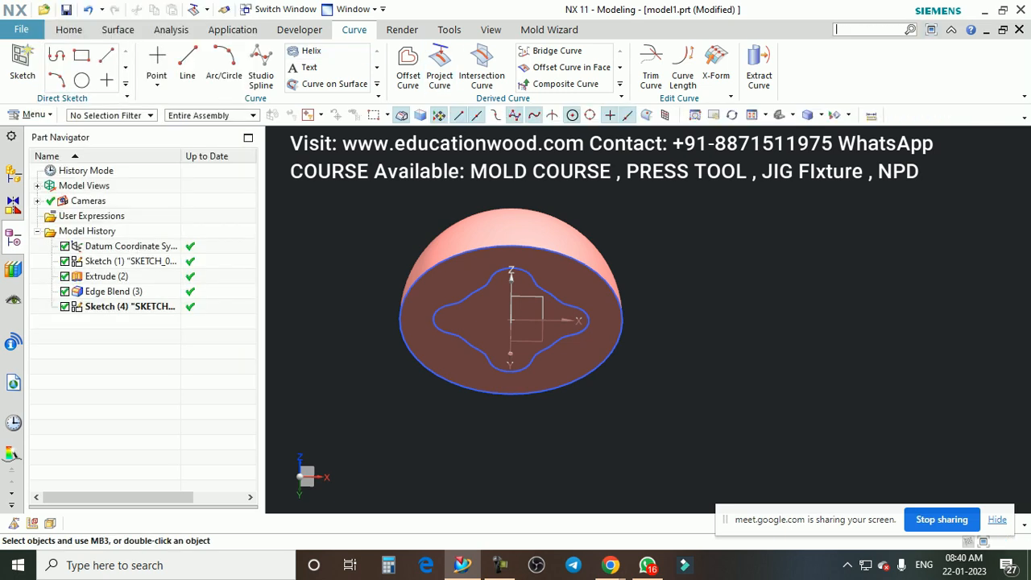
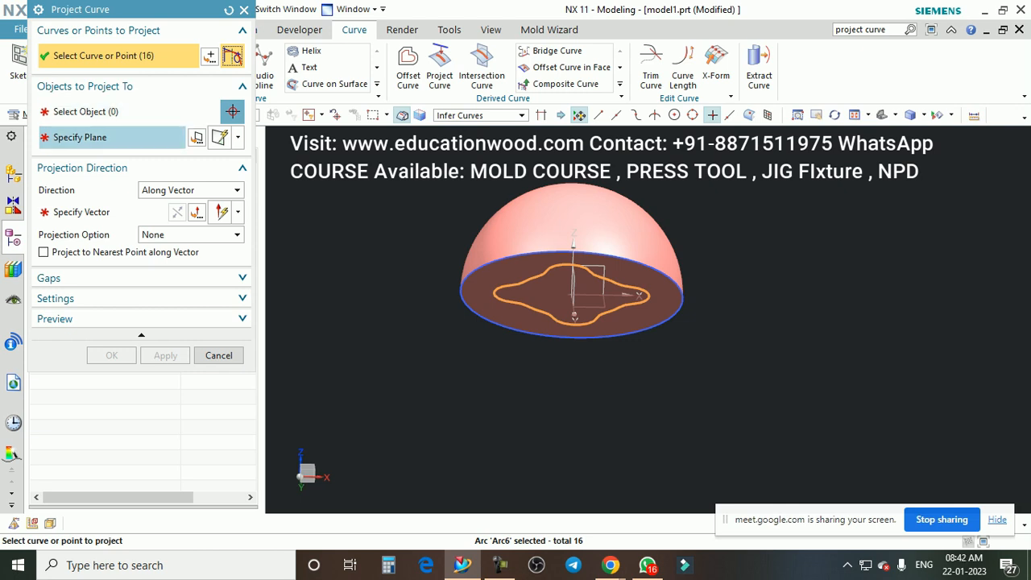
pyautogui.click(80, 137)
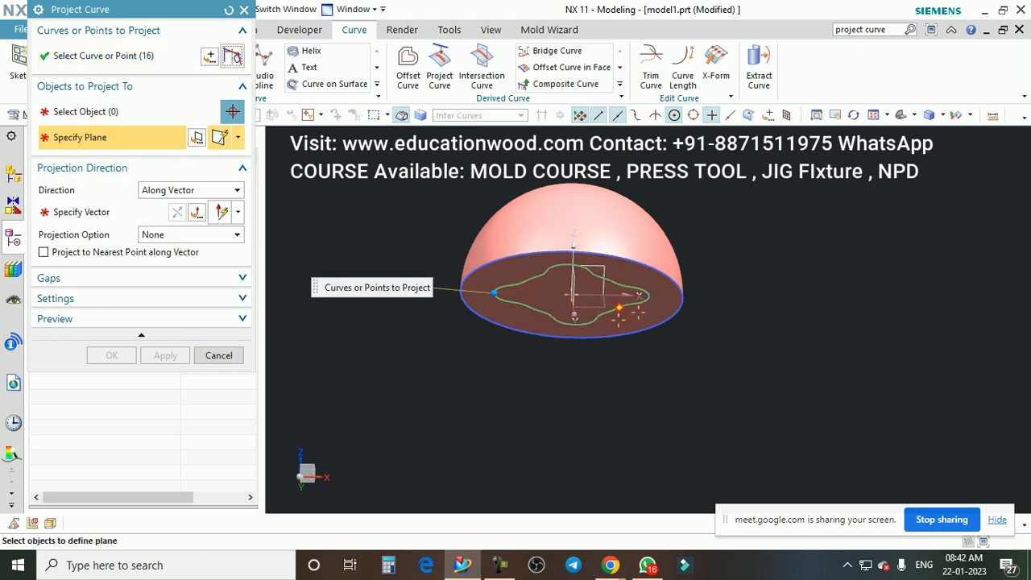
pyautogui.moveTo(622, 300); pyautogui.dragTo(668, 288, button='middle')
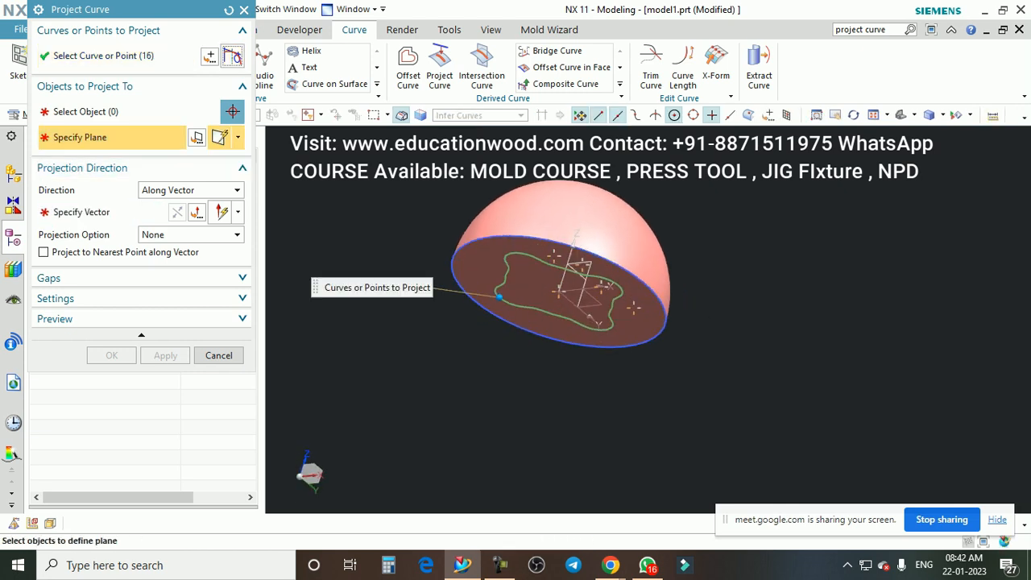
pyautogui.scroll(2, 604, 303)
pyautogui.click(554, 278)
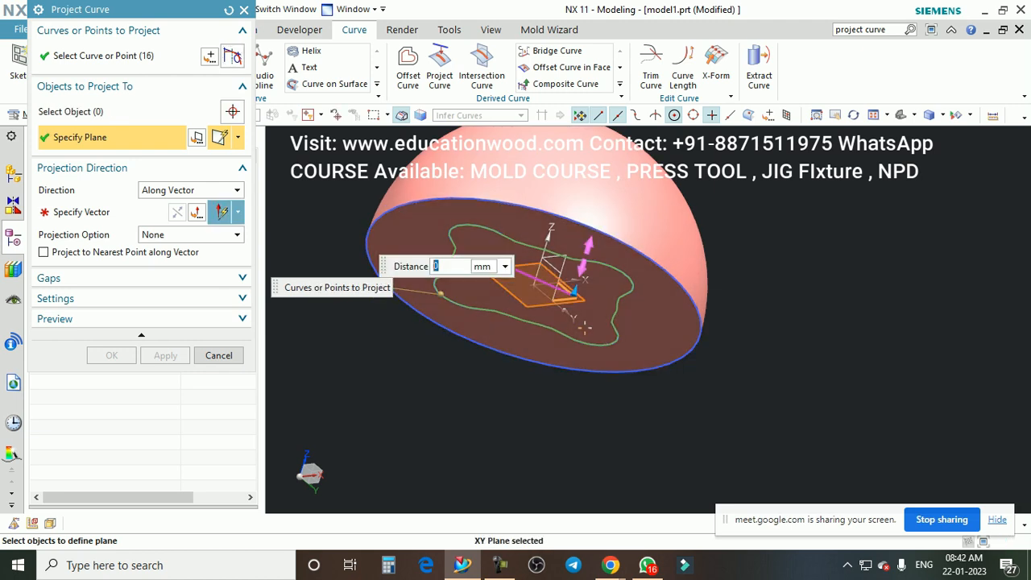
pyautogui.scroll(-3, 604, 377)
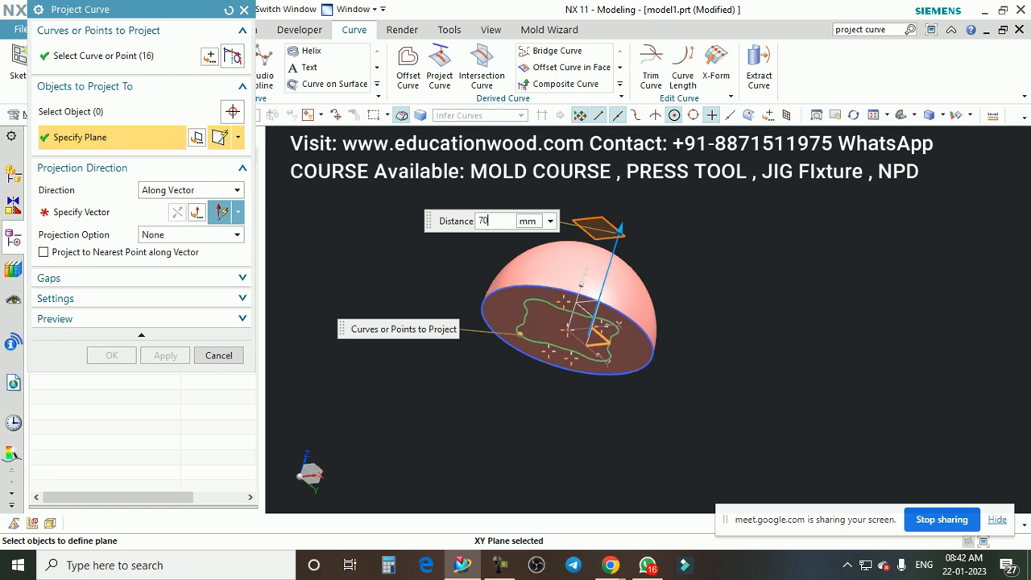
pyautogui.write('70')
pyautogui.press('Return')
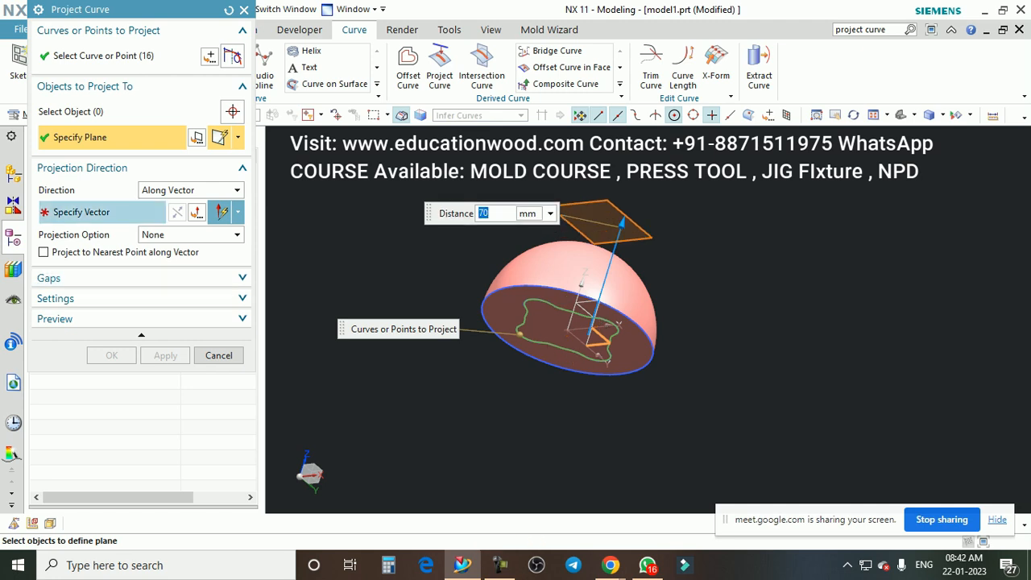
# Step: Set the projection vector to the Z-axis and apply the curve projection onto the plane above the dome
pyautogui.click(106, 212)
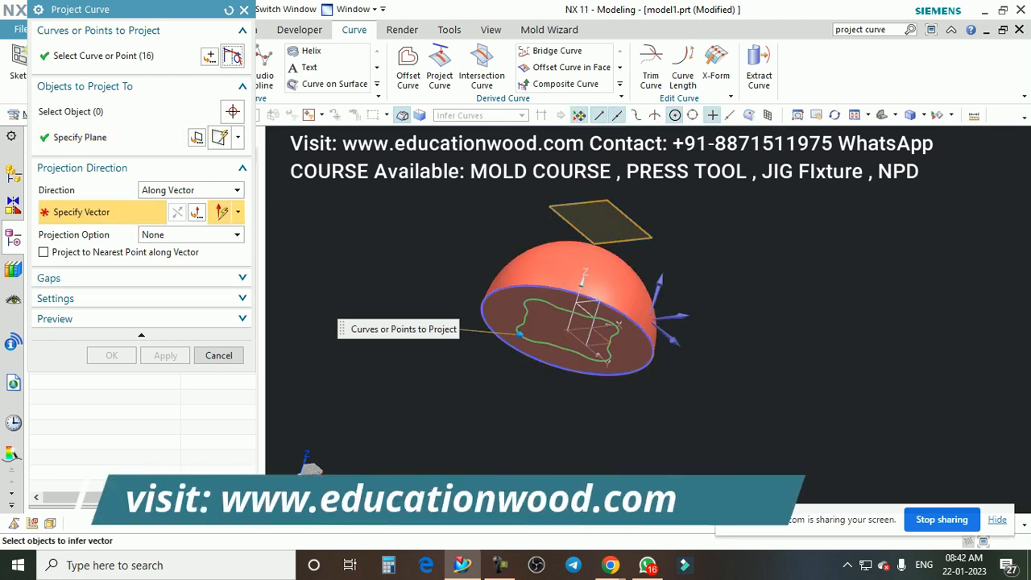
pyautogui.click(659, 283)
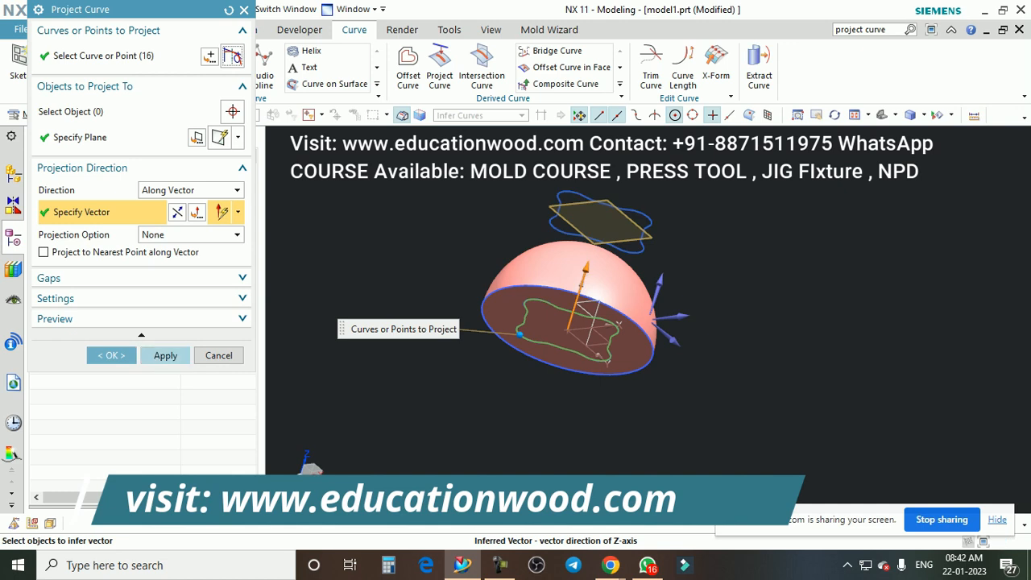
pyautogui.click(165, 355)
# Step: Leave Project Curve and undo the projection onto the 70 mm offset plane
pyautogui.moveTo(693, 322); pyautogui.dragTo(689, 352, button='middle')
pyautogui.moveTo(556, 352); pyautogui.dragTo(641, 337, button='middle')
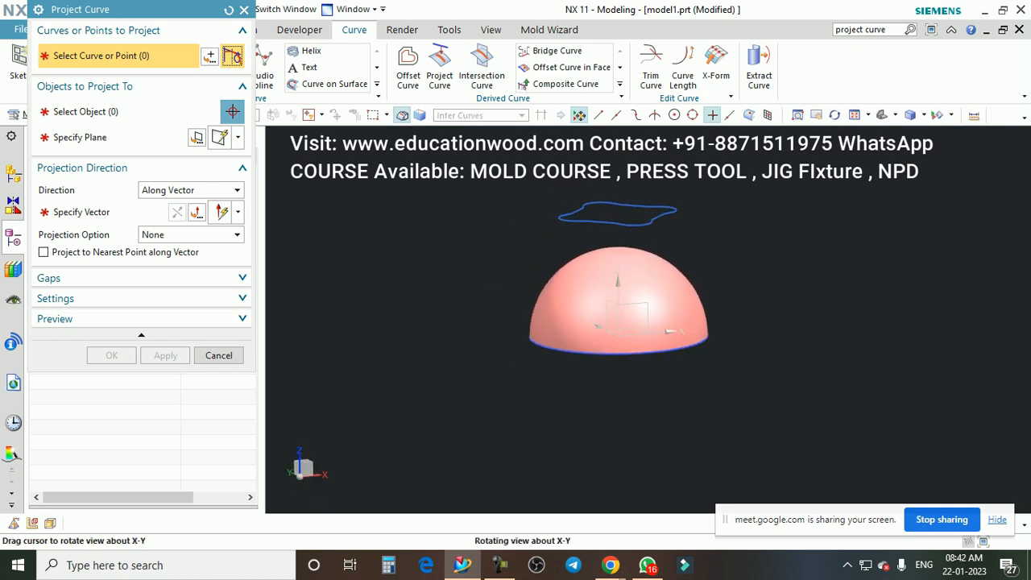
pyautogui.press('F8')
pyautogui.scroll(2, 715, 269)
pyautogui.scroll(-1, 739, 276)
pyautogui.moveTo(739, 276); pyautogui.dragTo(739, 298, button='middle')
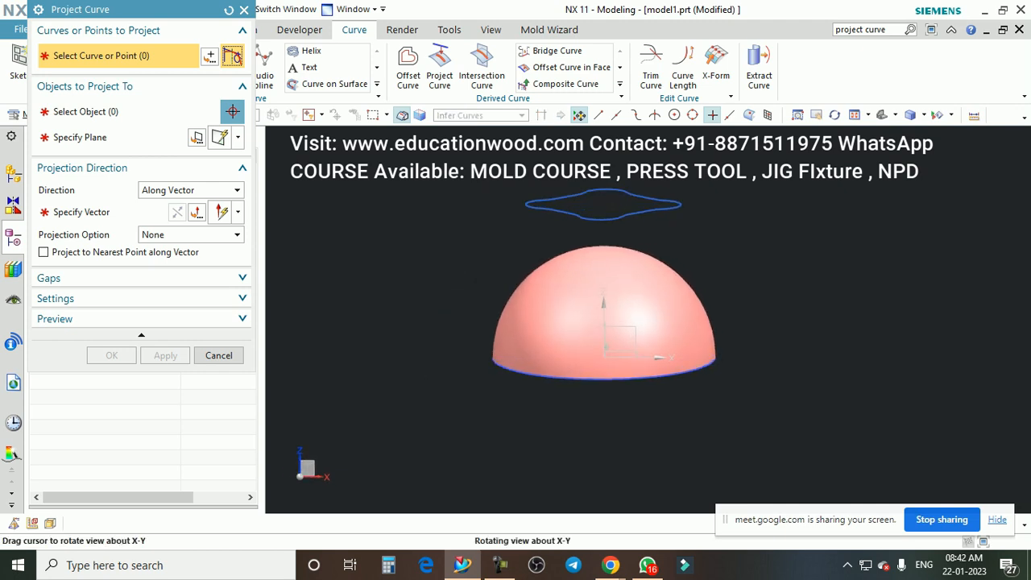
pyautogui.press('Escape')
pyautogui.hotkey('ctrl', 'z')
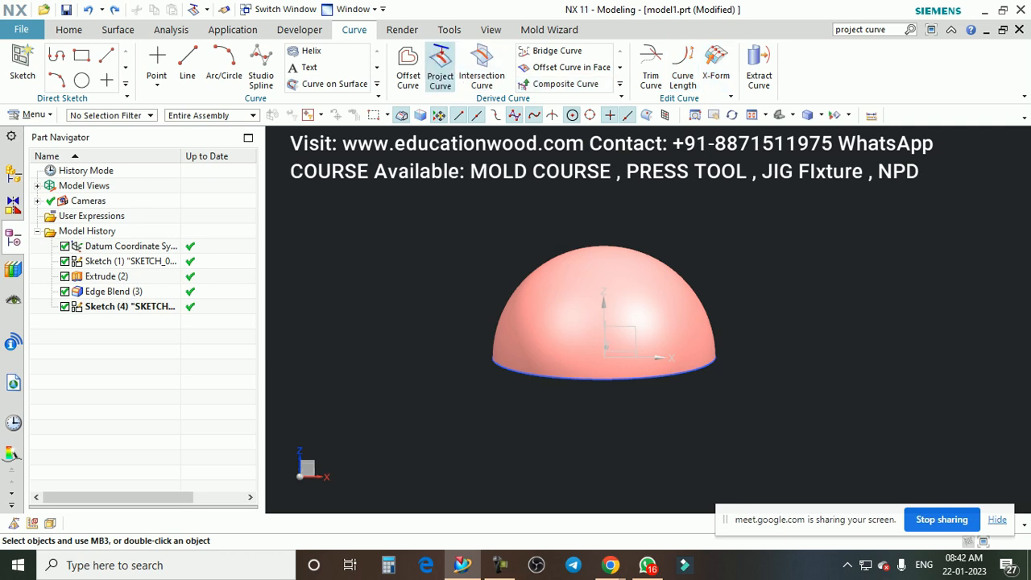
# Step: Restart Project Curve and select the whole four-lobed profile on the dome's underside as the curves to project
pyautogui.click(439, 69)
pyautogui.moveTo(567, 332); pyautogui.dragTo(624, 270, button='middle')
pyautogui.scroll(2, 575, 349)
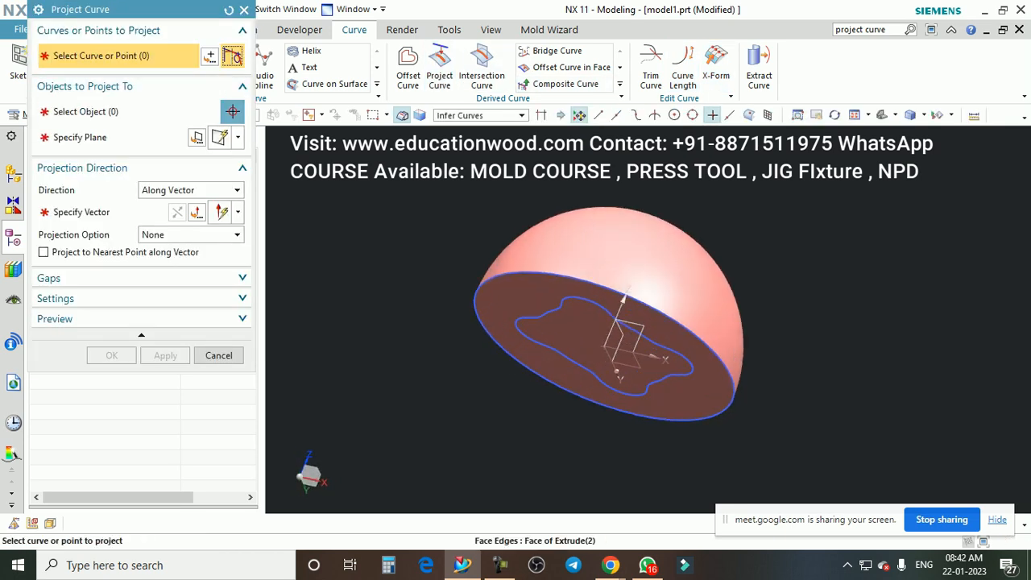
pyautogui.click(618, 372)
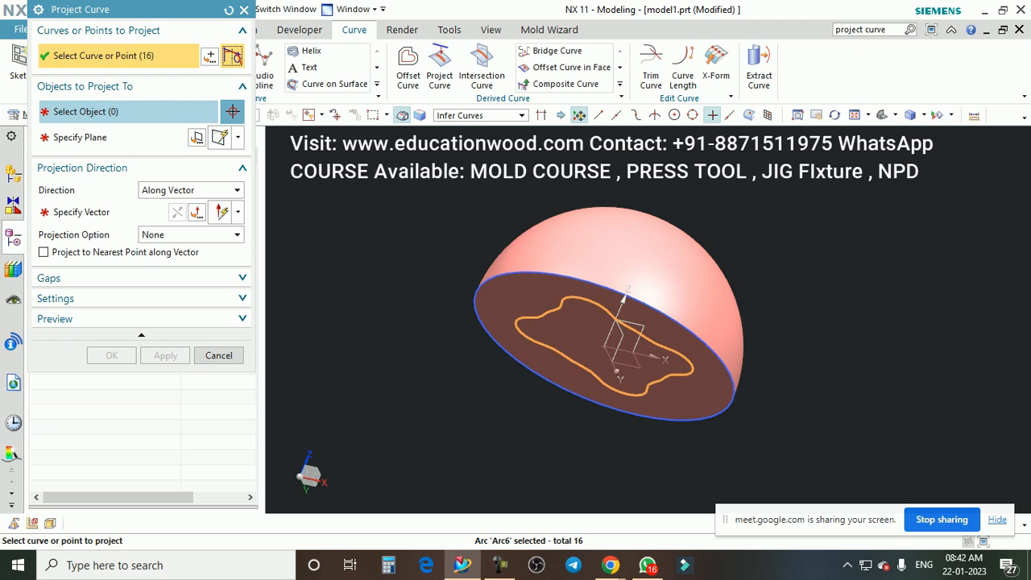
# Step: Choose the dome's curved outer face as the projection target, using the Single Face rule
pyautogui.click(128, 112)
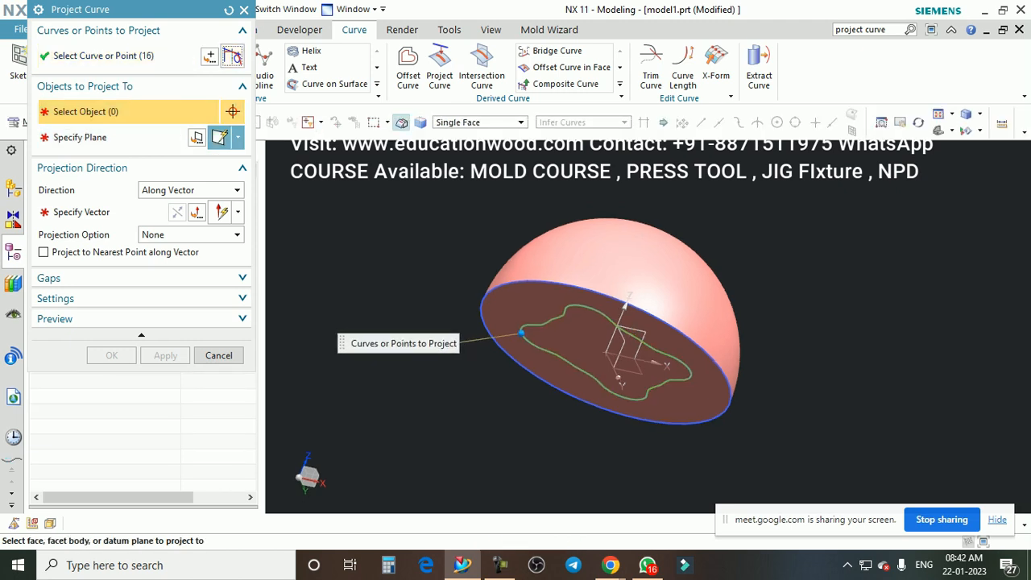
pyautogui.moveTo(644, 282)
pyautogui.mouseDown(button='middle')
pyautogui.moveTo(636, 366)
pyautogui.moveTo(636, 286)
pyautogui.mouseUp(button='middle')
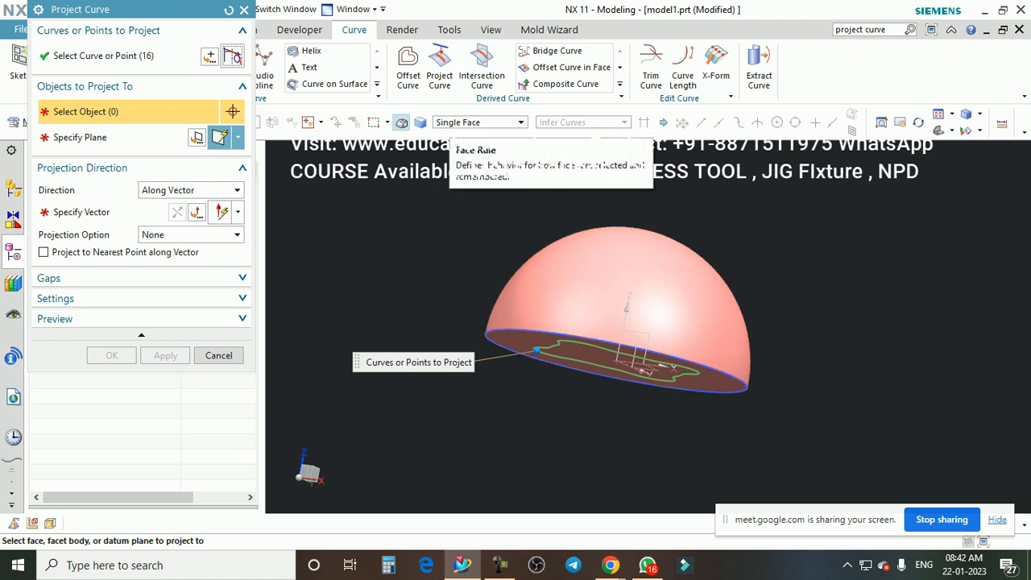
pyautogui.click(467, 122)
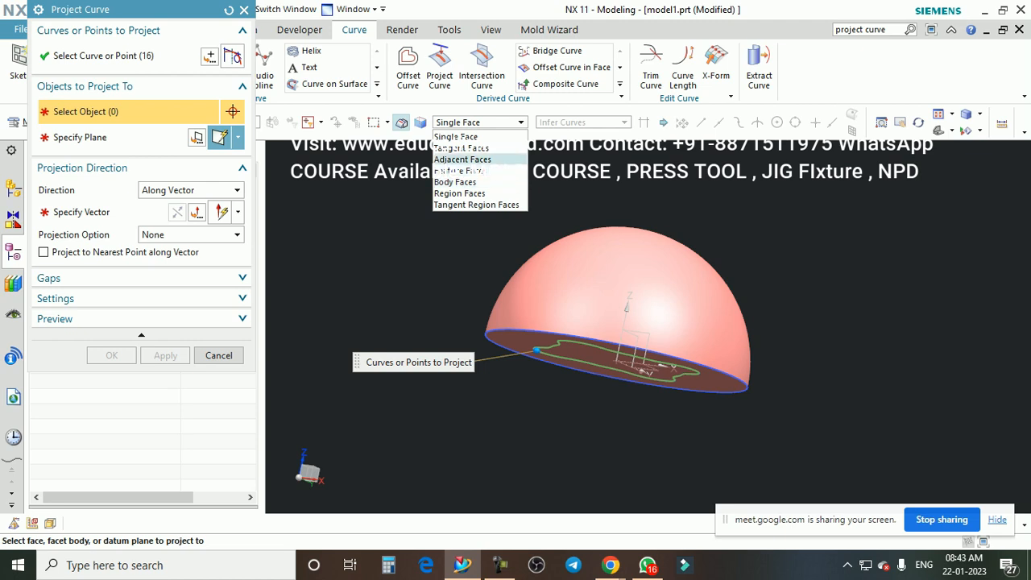
pyautogui.click(458, 137)
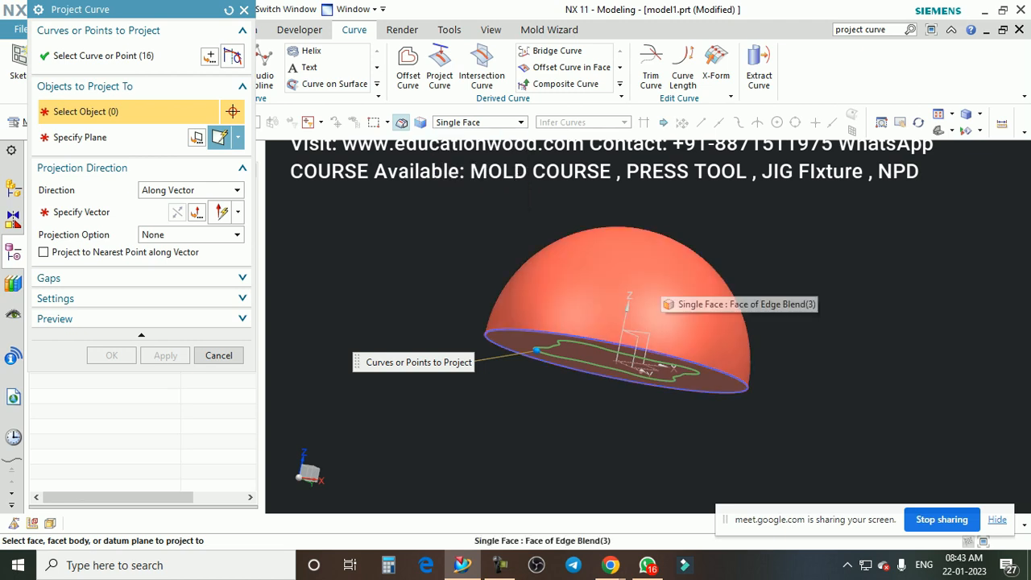
pyautogui.moveTo(645, 282); pyautogui.dragTo(635, 305, button='middle')
pyautogui.click(633, 288)
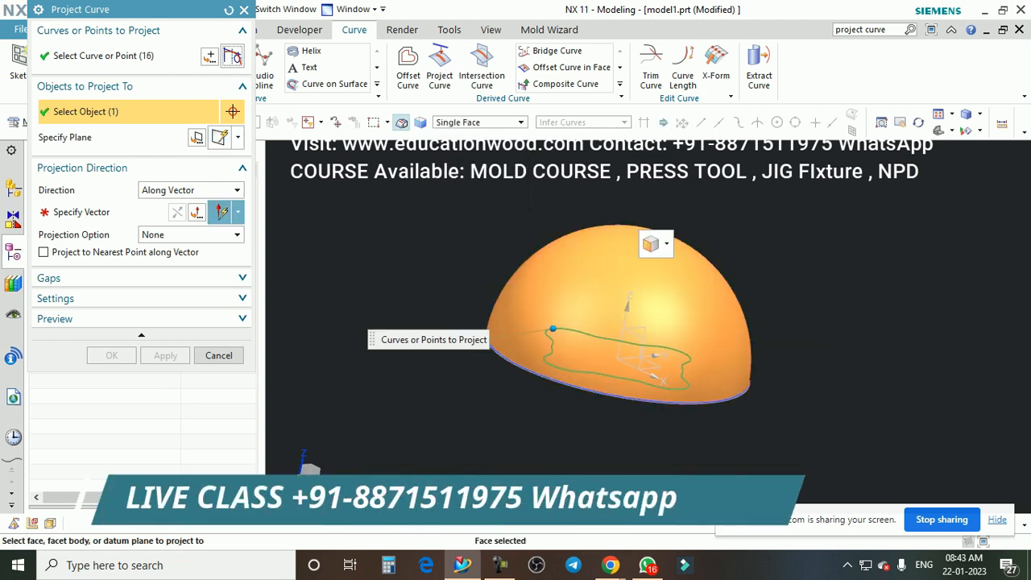
pyautogui.moveTo(633, 322); pyautogui.dragTo(637, 301, button='middle')
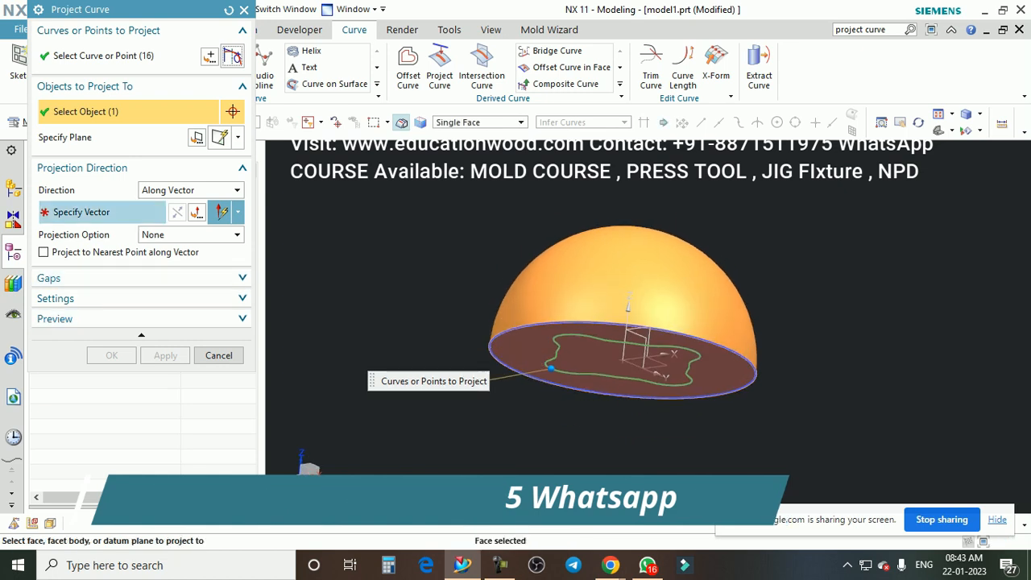
# Step: Set the projection direction along the Z-axis and complete the projection onto the dome's face
pyautogui.click(82, 211)
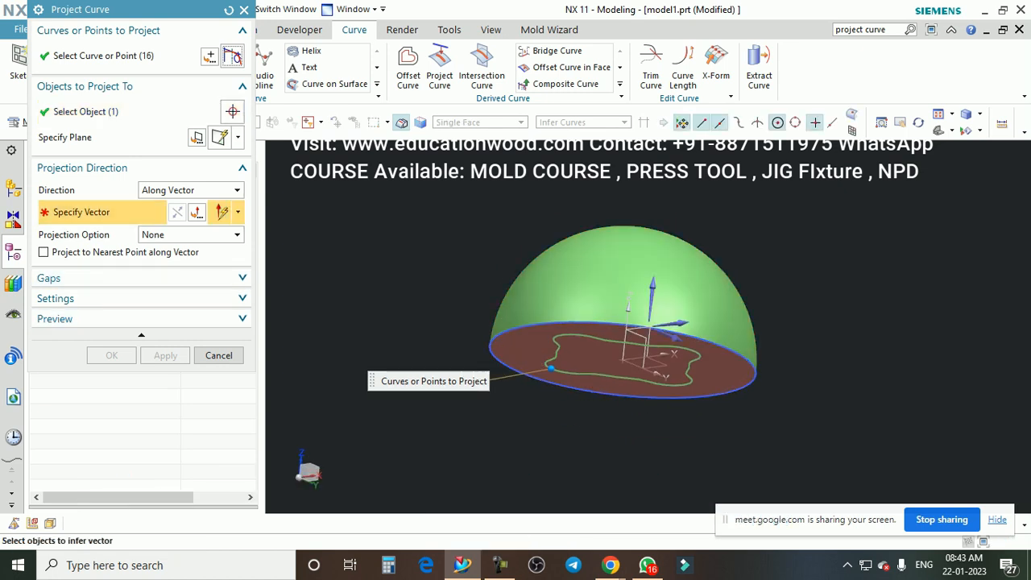
pyautogui.click(652, 294)
pyautogui.moveTo(652, 294); pyautogui.dragTo(628, 294, button='middle')
pyautogui.click(111, 356)
# Step: Examine the projected four-lobed curve on the dome's surface from several angles
pyautogui.moveTo(604, 245); pyautogui.dragTo(617, 234, button='middle')
pyautogui.scroll(2, 617, 234)
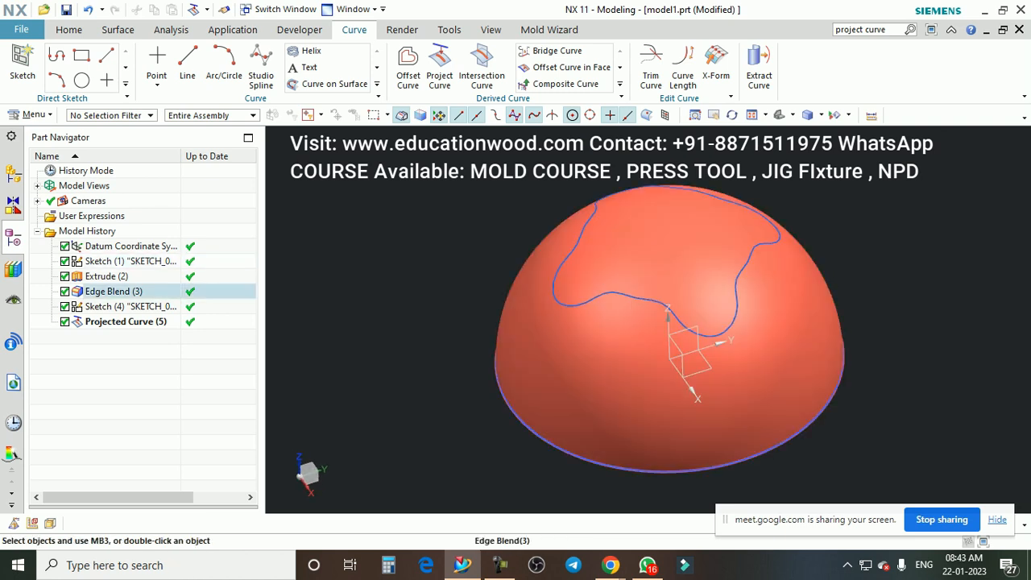
pyautogui.moveTo(668, 310); pyautogui.dragTo(641, 296, button='middle')
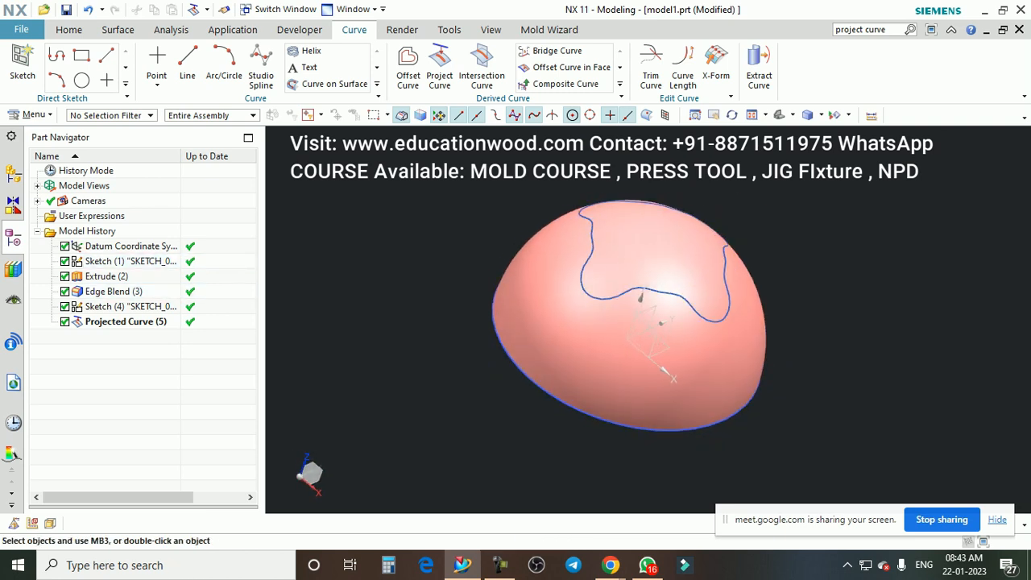
pyautogui.scroll(2, 610, 225)
pyautogui.scroll(-2, 610, 225)
pyautogui.moveTo(609, 227); pyautogui.dragTo(571, 243, button='middle')
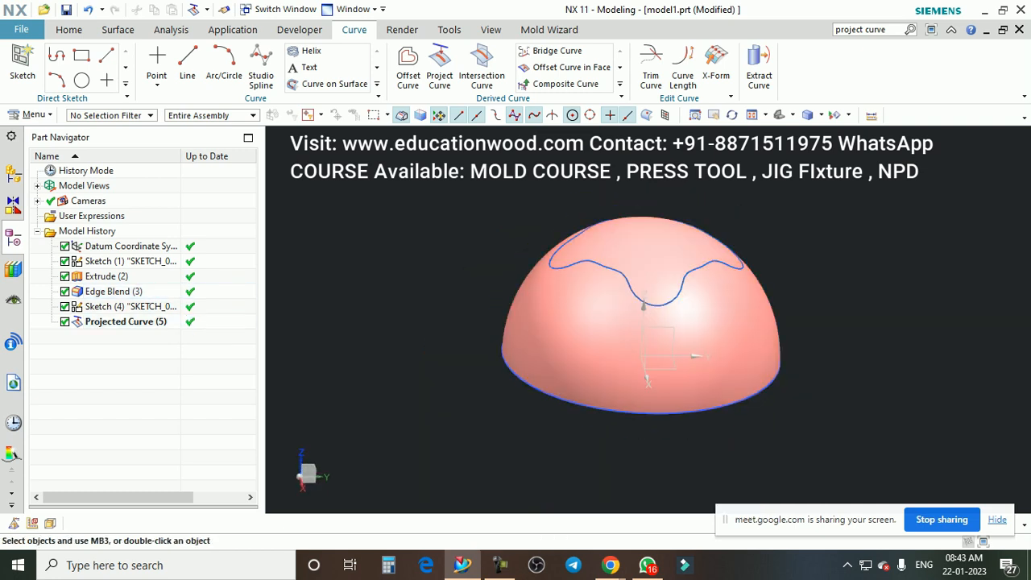
pyautogui.moveTo(666, 293)
pyautogui.mouseDown(button='middle')
pyautogui.moveTo(684, 264)
pyautogui.moveTo(667, 288)
pyautogui.mouseUp(button='middle')
pyautogui.scroll(-1, 667, 289)
pyautogui.scroll(2, 665, 288)
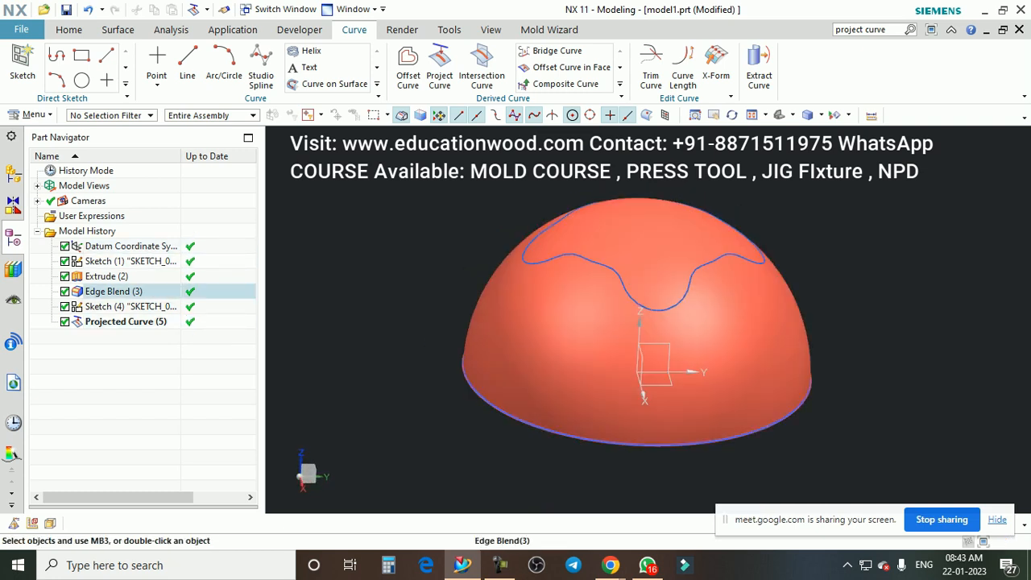
pyautogui.moveTo(665, 288); pyautogui.dragTo(649, 308, button='middle')
# Step: Split the dome body with Split Body, using the Extrude tool option and the projected curve as the section
pyautogui.click(68, 30)
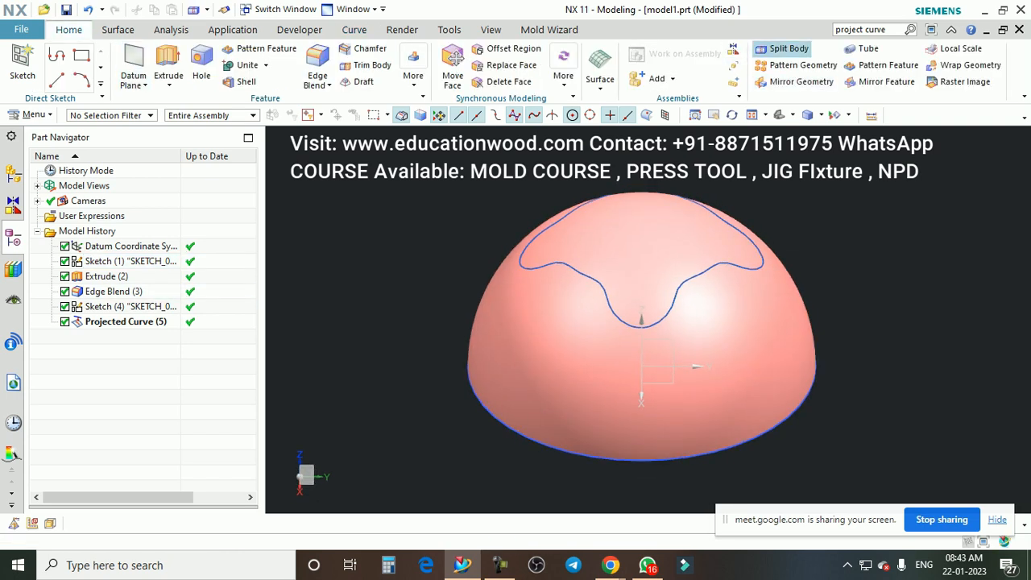
pyautogui.click(781, 49)
pyautogui.click(555, 298)
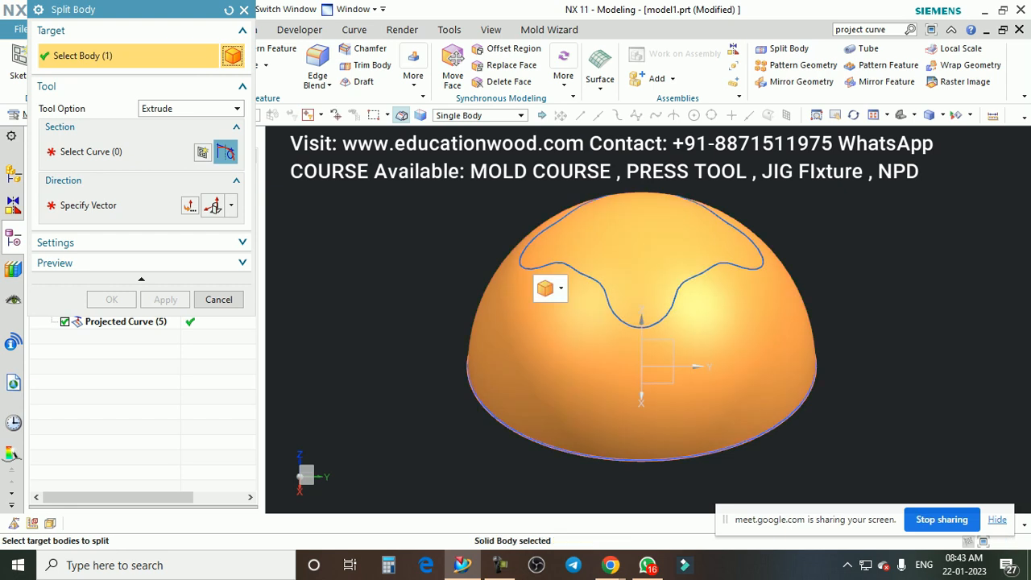
pyautogui.click(90, 151)
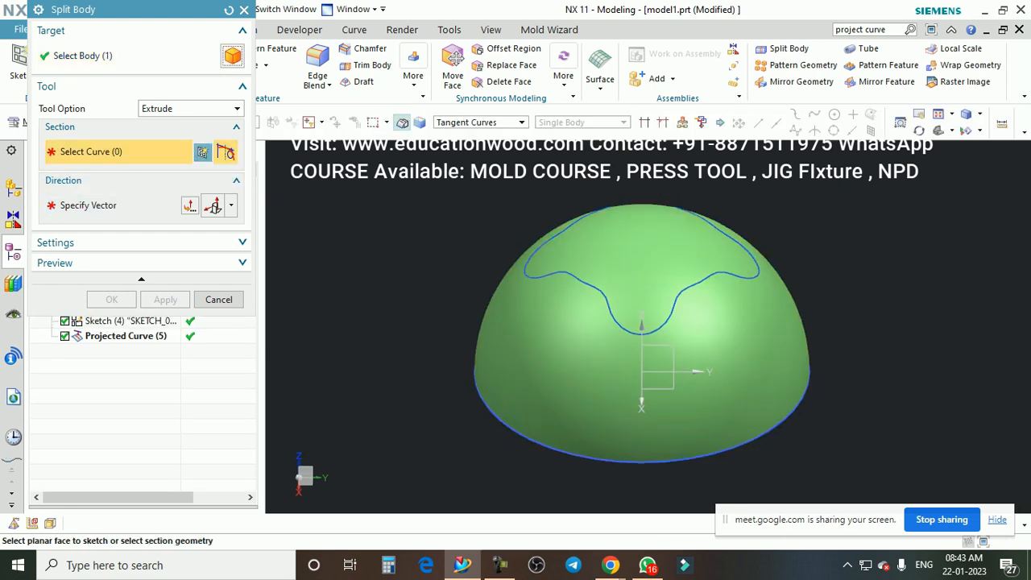
pyautogui.click(532, 260)
pyautogui.click(111, 299)
# Step: Hide the outer portion of the split dome with Immediate Hide to expose the four-lobed core
pyautogui.scroll(-1, 496, 252)
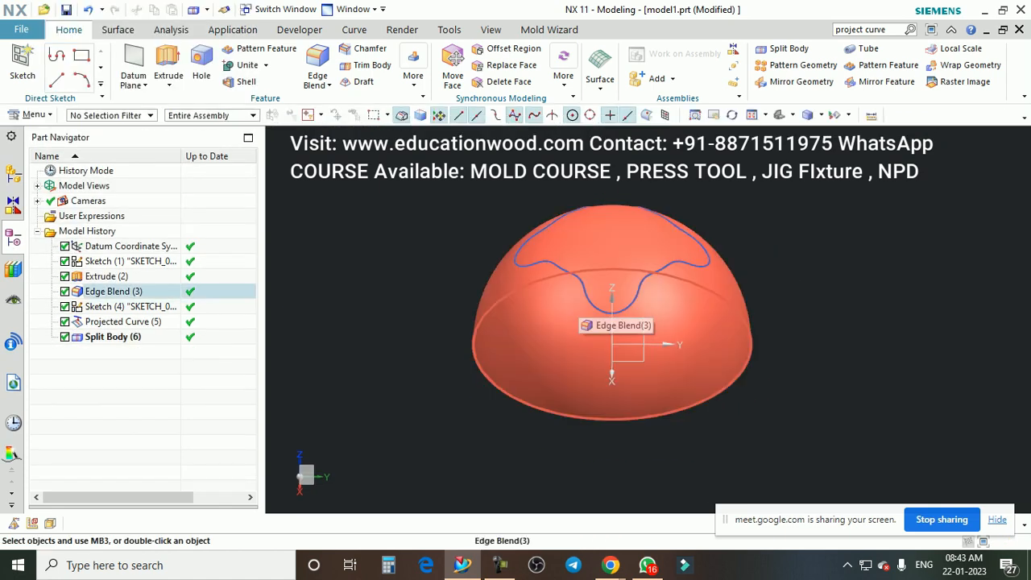
pyautogui.hotkey('ctrl', 'shift', 'i')
pyautogui.click(580, 311)
pyautogui.moveTo(640, 312); pyautogui.dragTo(646, 226, button='middle')
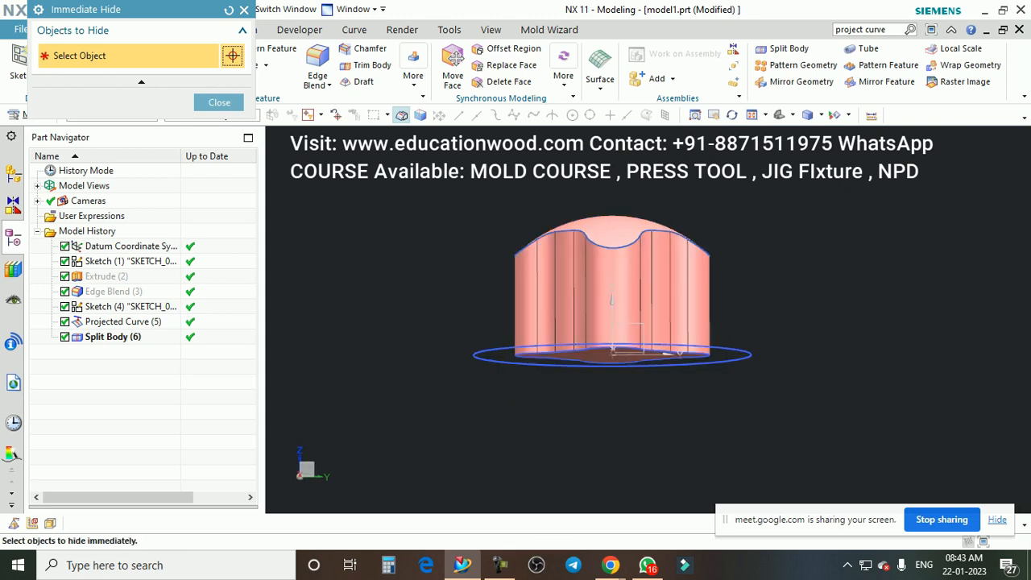
pyautogui.scroll(3, 649, 224)
pyautogui.scroll(-1, 645, 225)
pyautogui.moveTo(586, 370); pyautogui.dragTo(598, 419, button='middle')
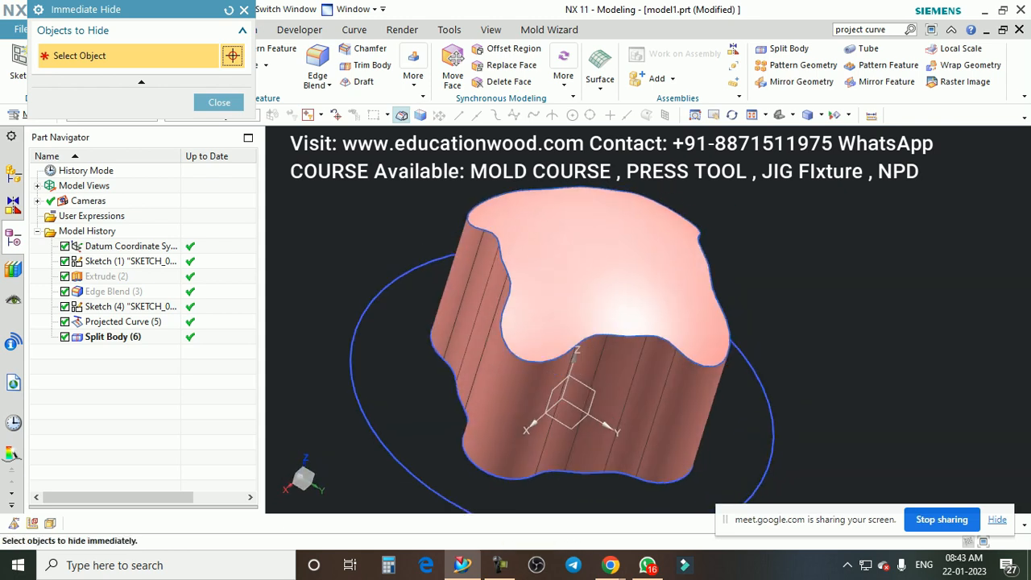
# Step: Finish Immediate Hide and bring the hidden outer portion of the split dome back into view
pyautogui.click(219, 102)
pyautogui.moveTo(556, 310); pyautogui.dragTo(576, 270, button='middle')
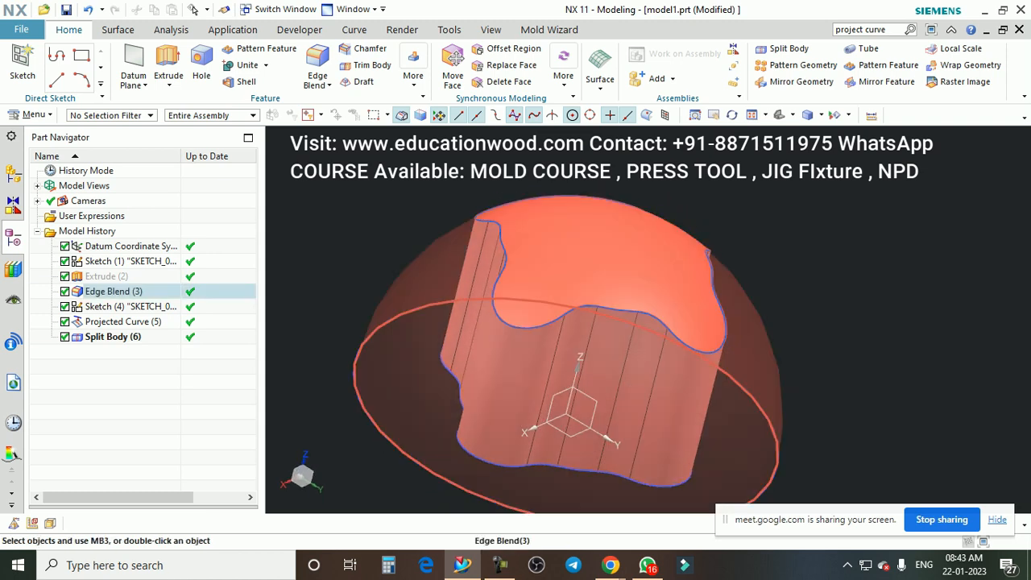
pyautogui.moveTo(677, 290); pyautogui.dragTo(742, 367, button='middle')
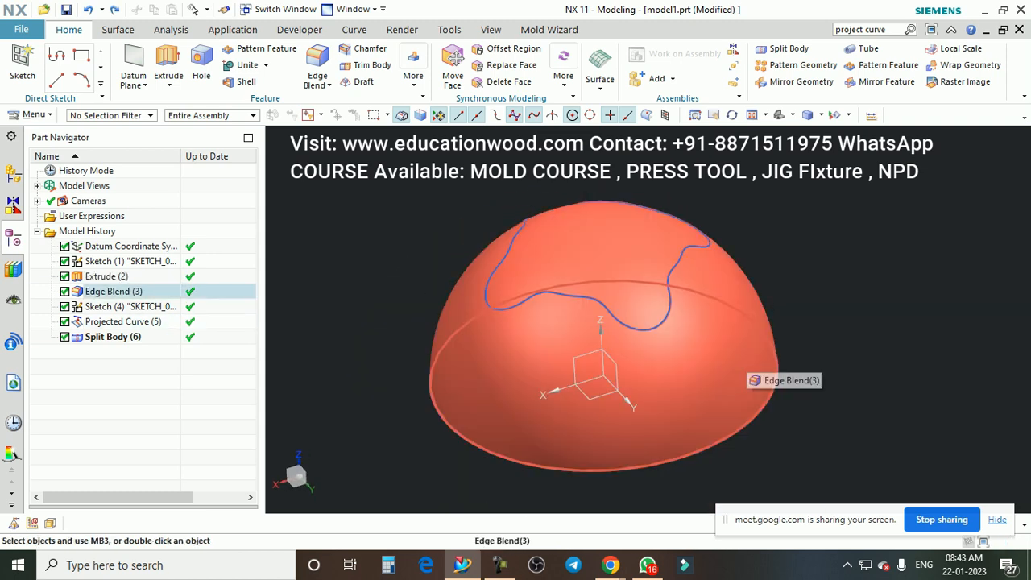
pyautogui.hotkey('ctrl', 'j')
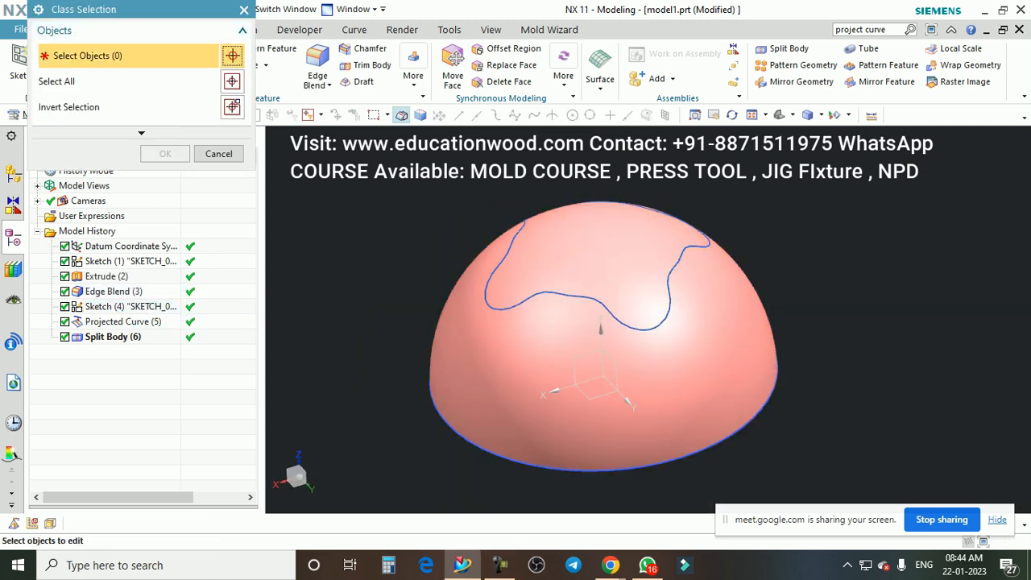
pyautogui.click(524, 355)
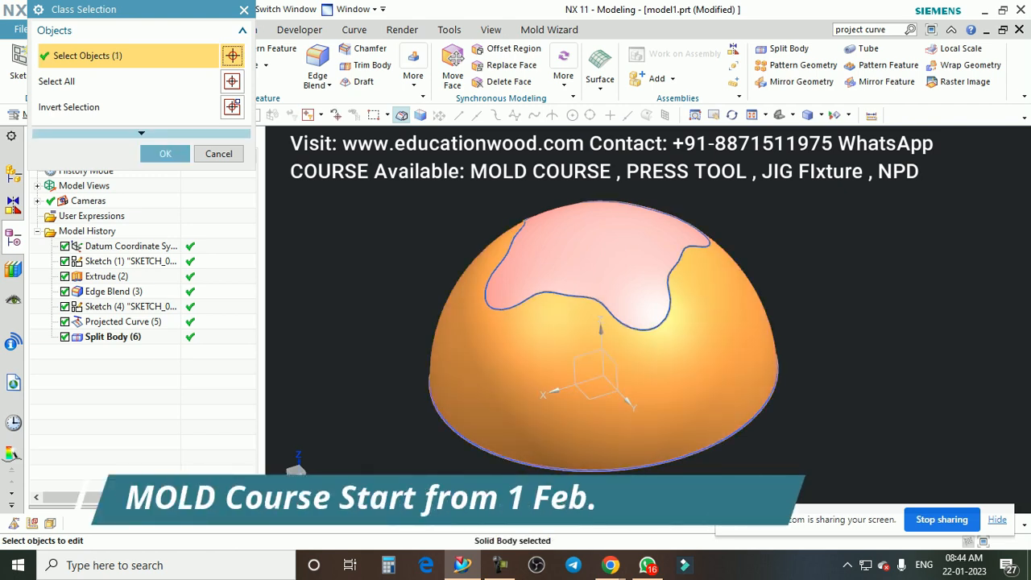
pyautogui.click(165, 154)
pyautogui.click(209, 98)
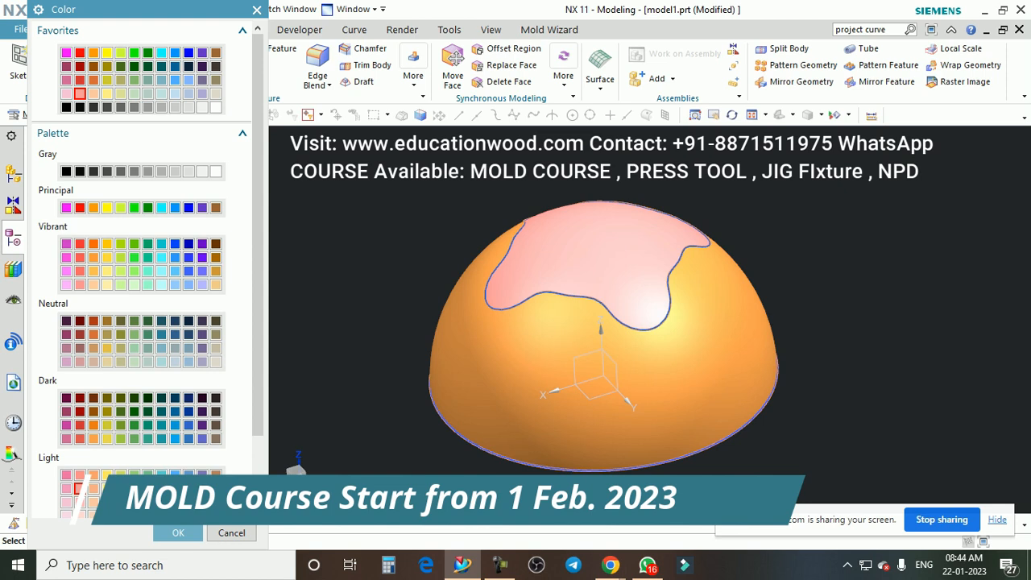
pyautogui.click(231, 532)
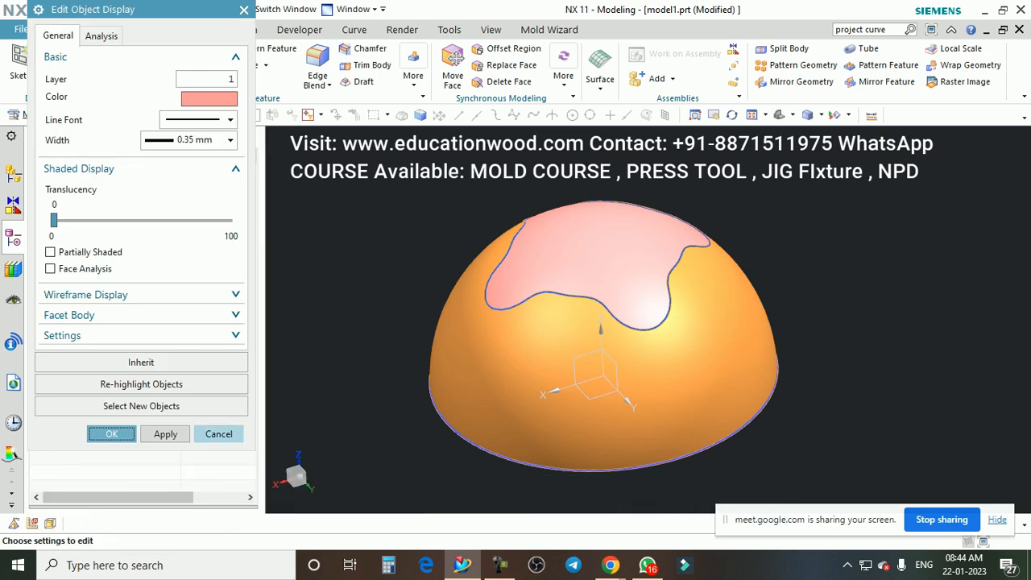
pyautogui.click(112, 434)
pyautogui.moveTo(619, 230); pyautogui.dragTo(619, 298, button='middle')
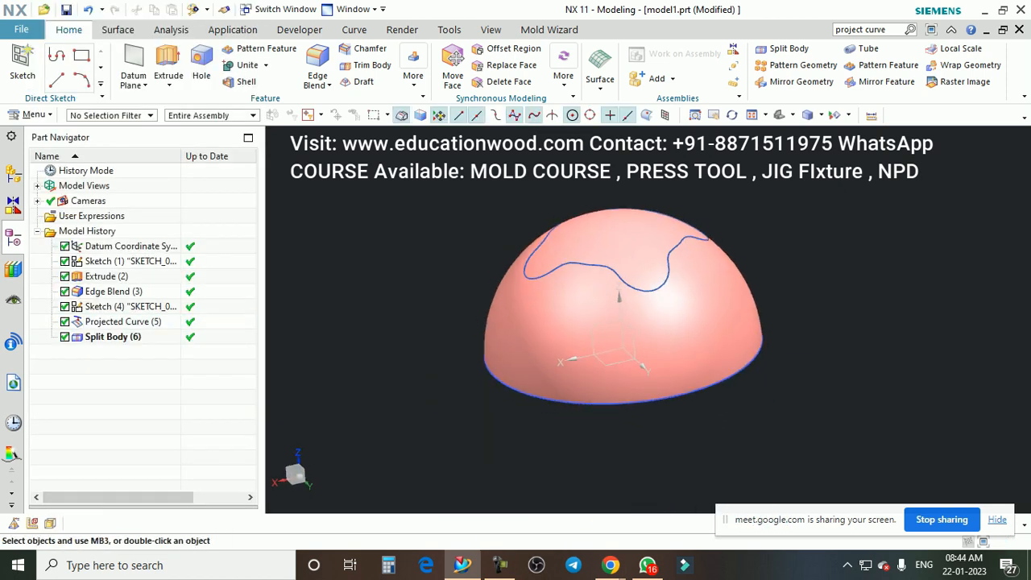
# Step: Edit the object display of the outer dome body and set its color to the bright red of the Vibrant palette
pyautogui.hotkey('ctrl', 'j')
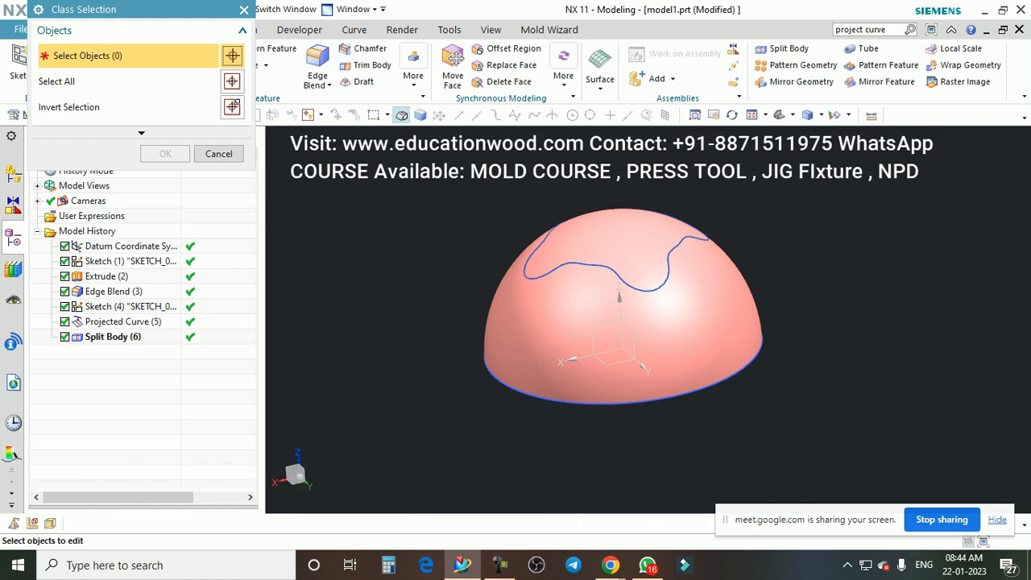
pyautogui.click(683, 389)
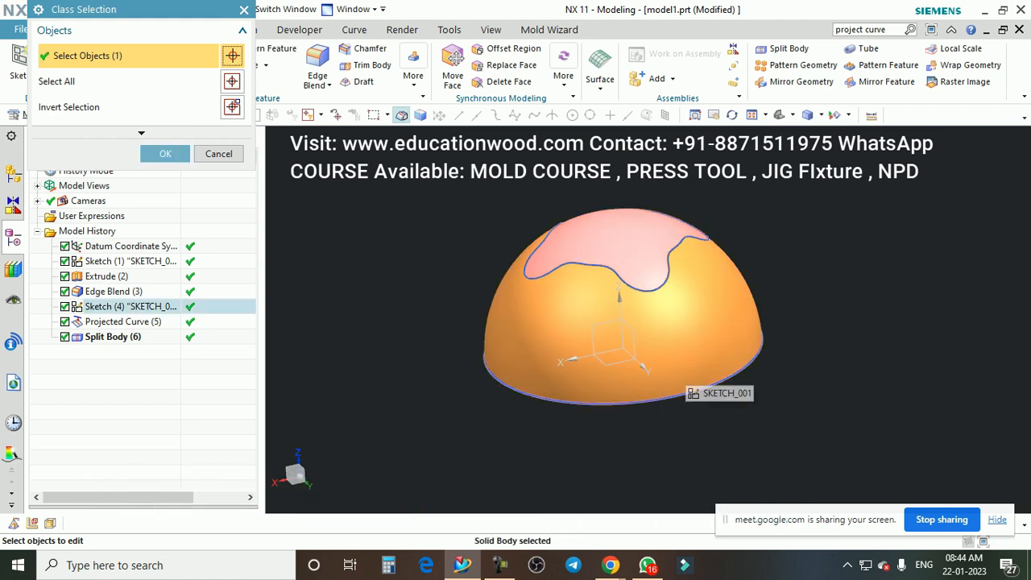
pyautogui.click(165, 154)
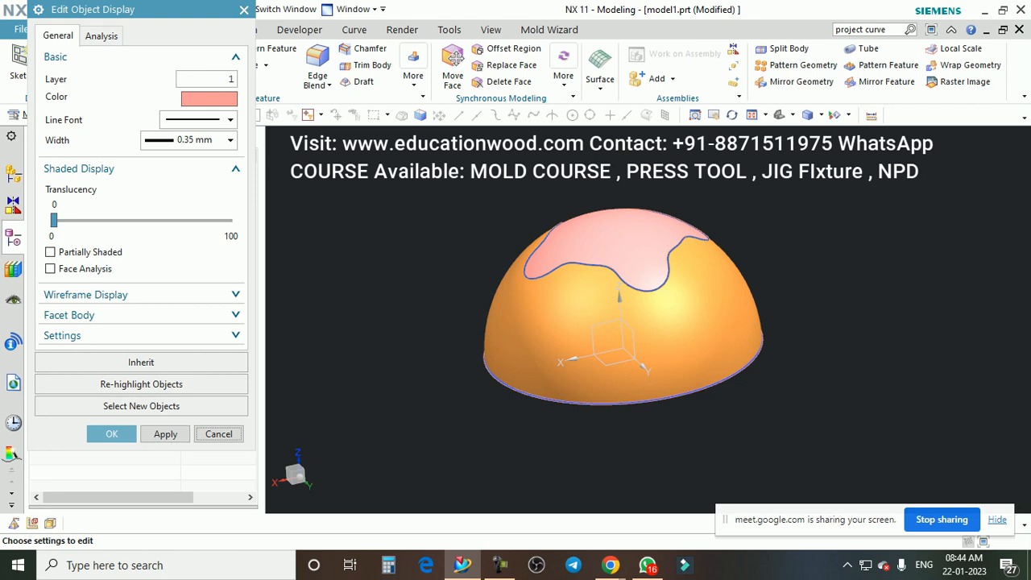
pyautogui.click(209, 98)
pyautogui.scroll(-1, 141, 274)
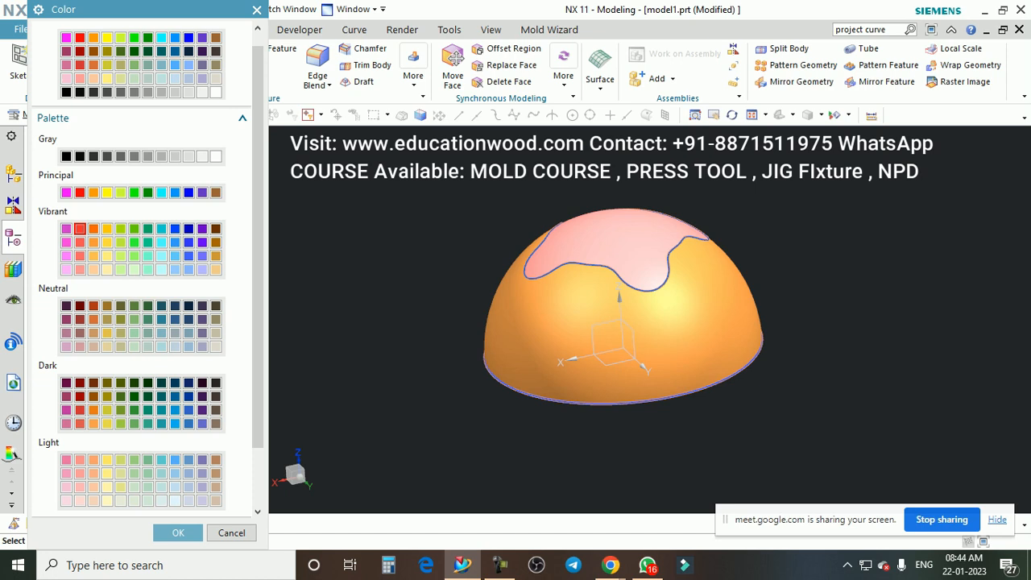
pyautogui.click(178, 532)
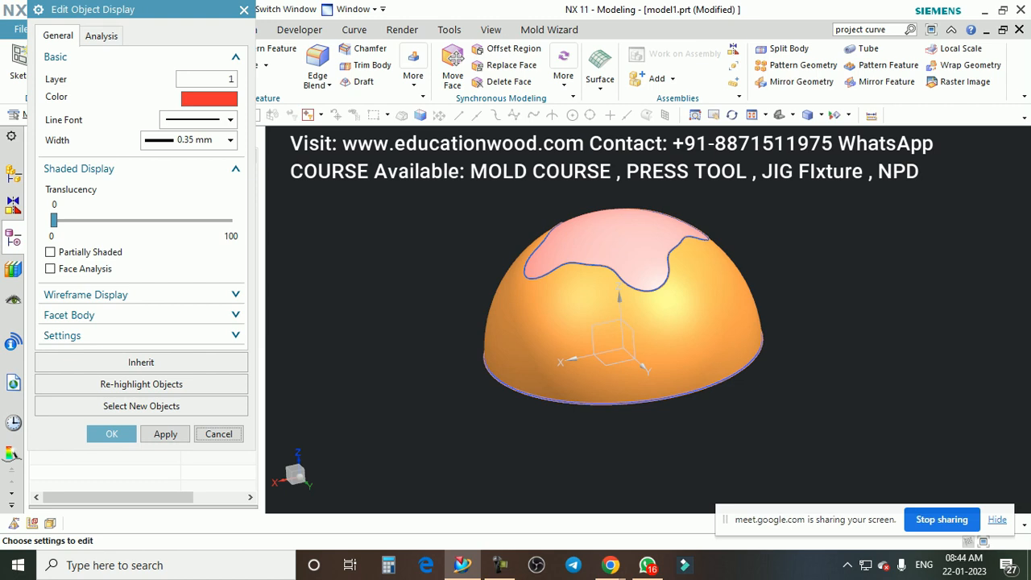
pyautogui.moveTo(53, 220)
pyautogui.mouseDown()
pyautogui.moveTo(175, 220)
pyautogui.moveTo(53, 220)
pyautogui.mouseUp()
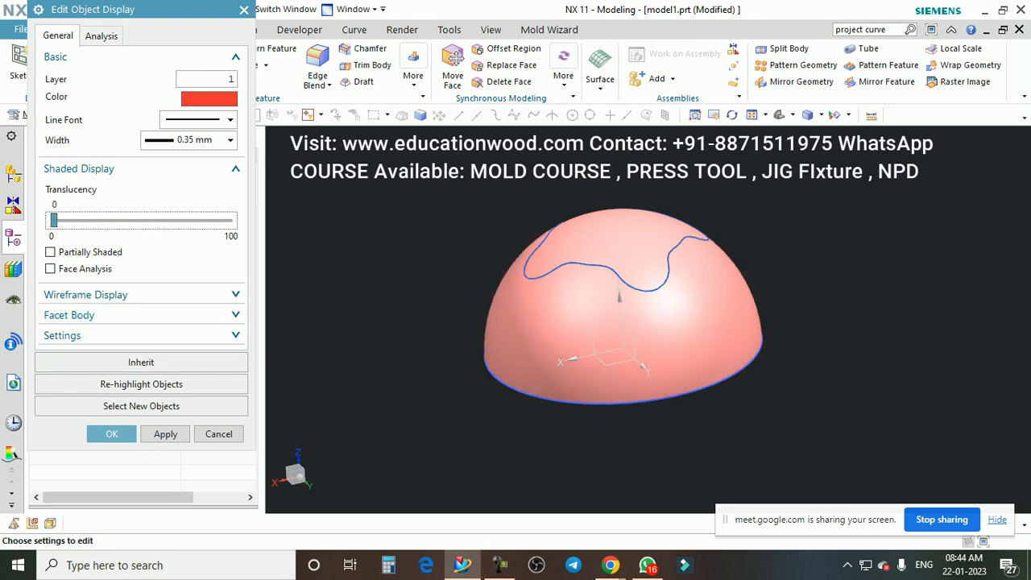
pyautogui.click(111, 433)
# Step: Examine the boundary between the red outer dome body and the pink four-lobed core from several angles
pyautogui.scroll(-2, 620, 323)
pyautogui.moveTo(616, 282); pyautogui.dragTo(580, 322, button='middle')
pyautogui.scroll(1, 620, 323)
pyautogui.scroll(1, 620, 322)
pyautogui.scroll(1, 660, 322)
pyautogui.moveTo(660, 322); pyautogui.dragTo(733, 290, button='middle')
pyautogui.scroll(-1, 685, 322)
pyautogui.scroll(1, 664, 322)
pyautogui.scroll(1, 709, 334)
pyautogui.scroll(-2, 731, 310)
pyautogui.scroll(2, 723, 312)
pyautogui.moveTo(757, 322); pyautogui.dragTo(755, 320, button='middle')
pyautogui.scroll(-1, 757, 320)
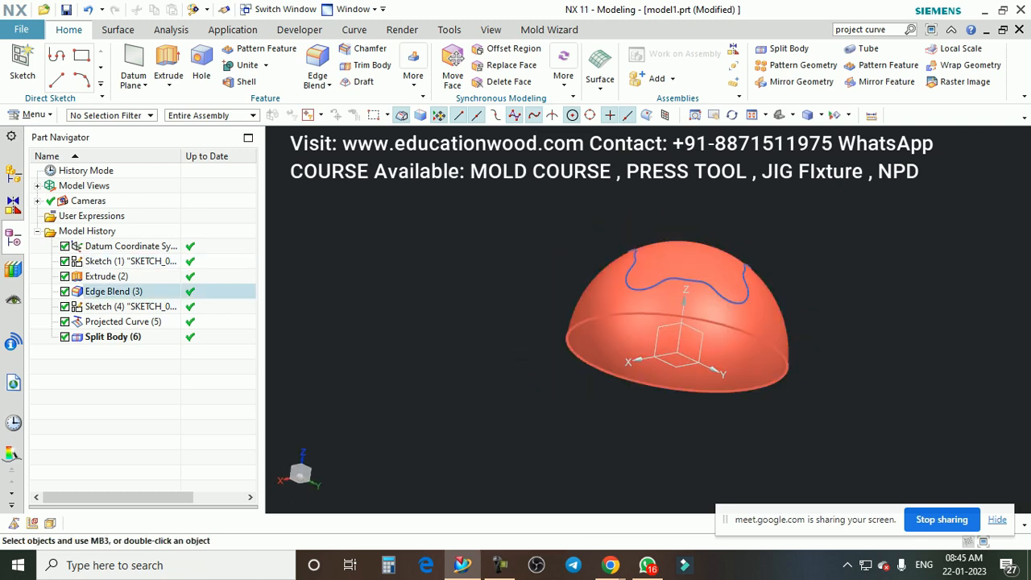
pyautogui.scroll(1, 765, 323)
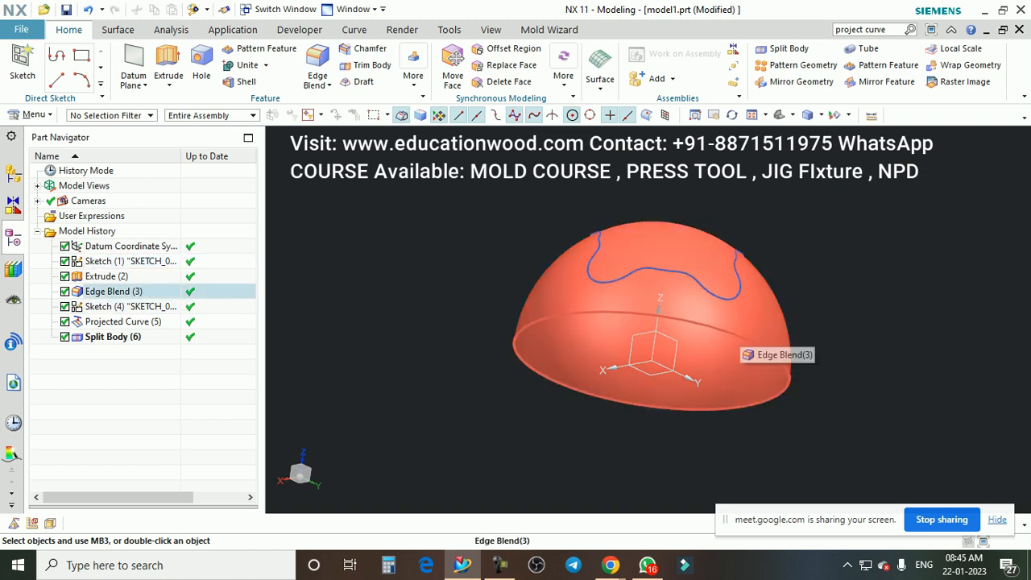
pyautogui.rightClick(732, 354)
pyautogui.press('Escape')
pyautogui.moveTo(743, 335); pyautogui.dragTo(724, 336, button='middle')
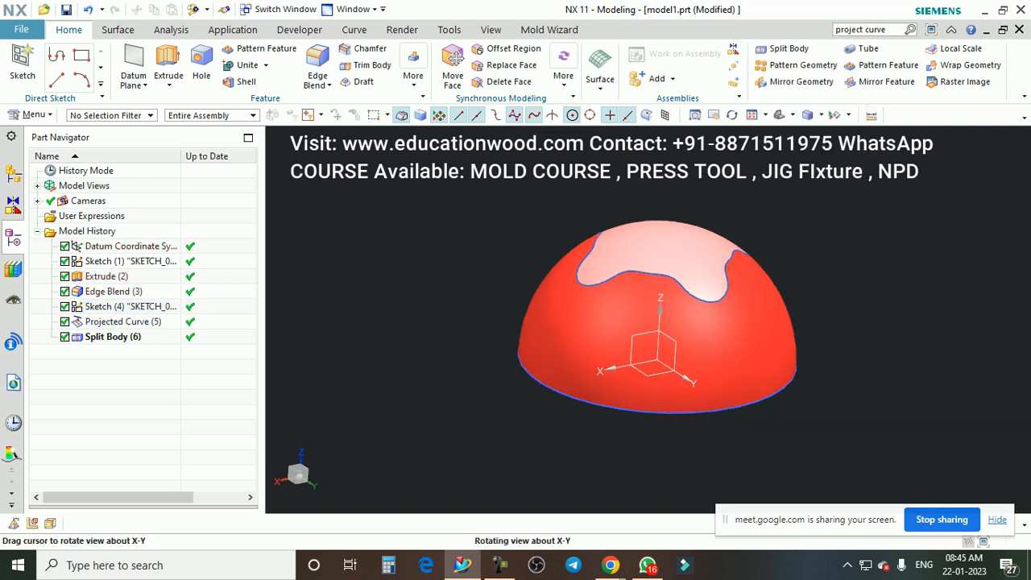
pyautogui.scroll(-1, 724, 337)
pyautogui.scroll(1, 724, 337)
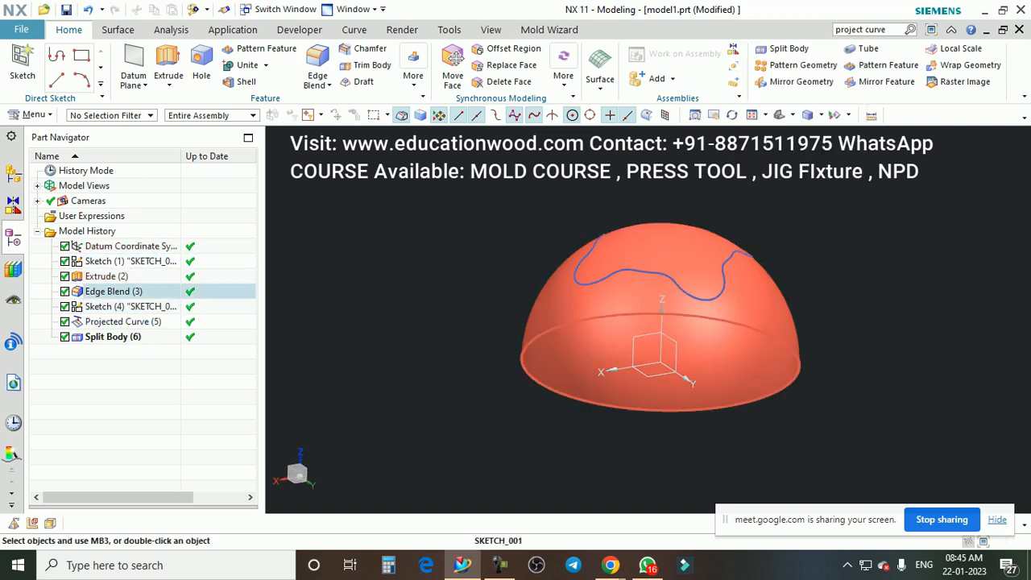
pyautogui.click(684, 254)
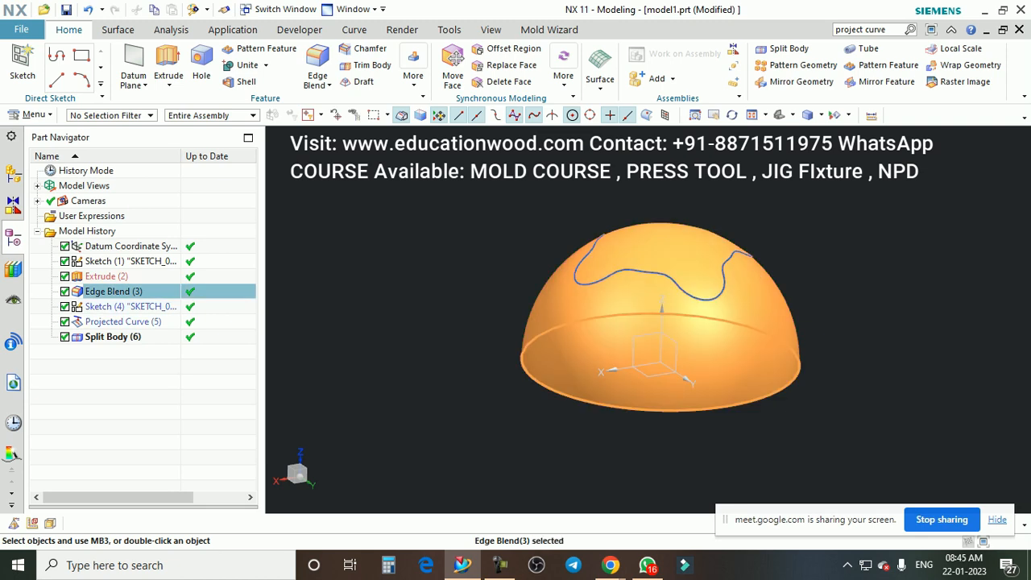
pyautogui.moveTo(675, 294); pyautogui.dragTo(691, 330, button='middle')
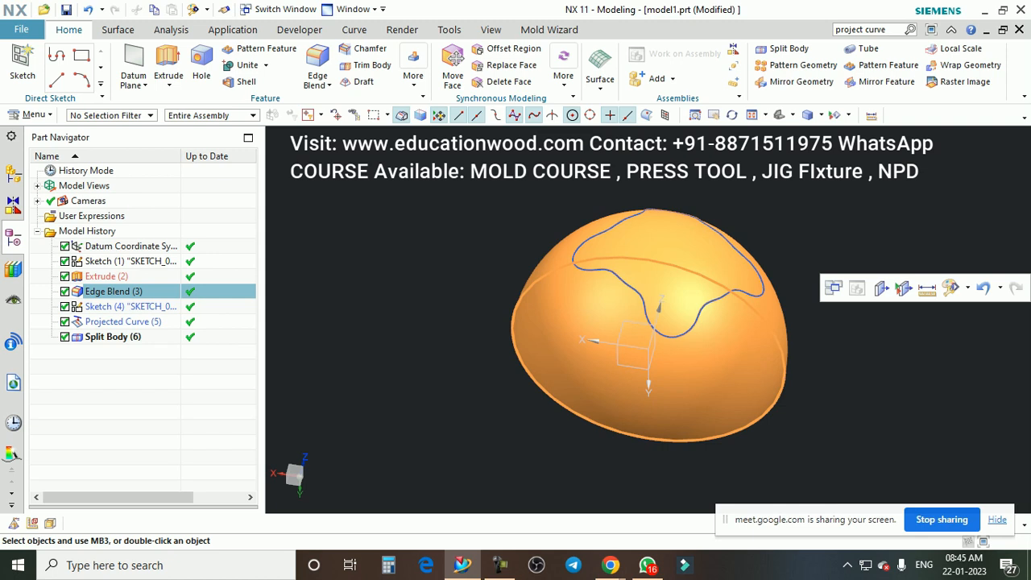
pyautogui.press('Escape')
pyautogui.moveTo(658, 304)
pyautogui.mouseDown(button='middle')
pyautogui.moveTo(673, 318)
pyautogui.moveTo(677, 305)
pyautogui.mouseUp(button='middle')
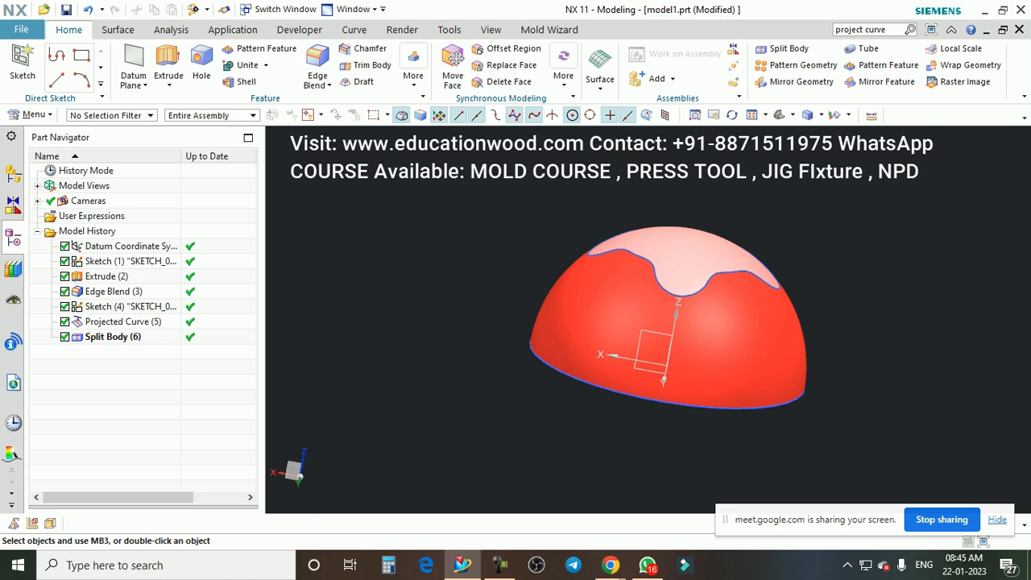
pyautogui.moveTo(708, 318); pyautogui.dragTo(644, 320, button='middle')
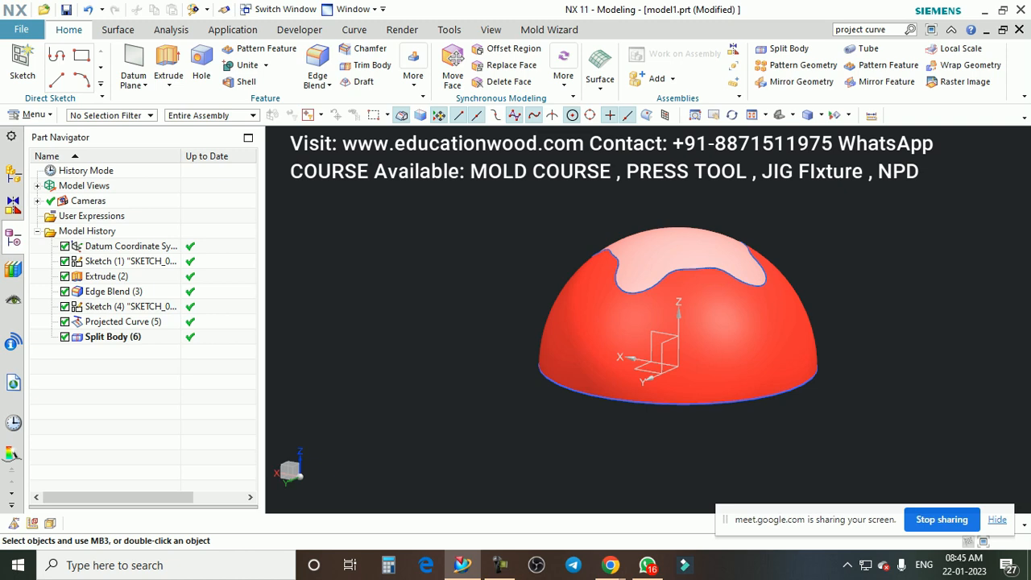
# Step: Hide the base circle sketch, a front-lobe segment of the projected curve and the red outer body with Immediate Hide
pyautogui.hotkey('ctrl', 'shift', 'i')
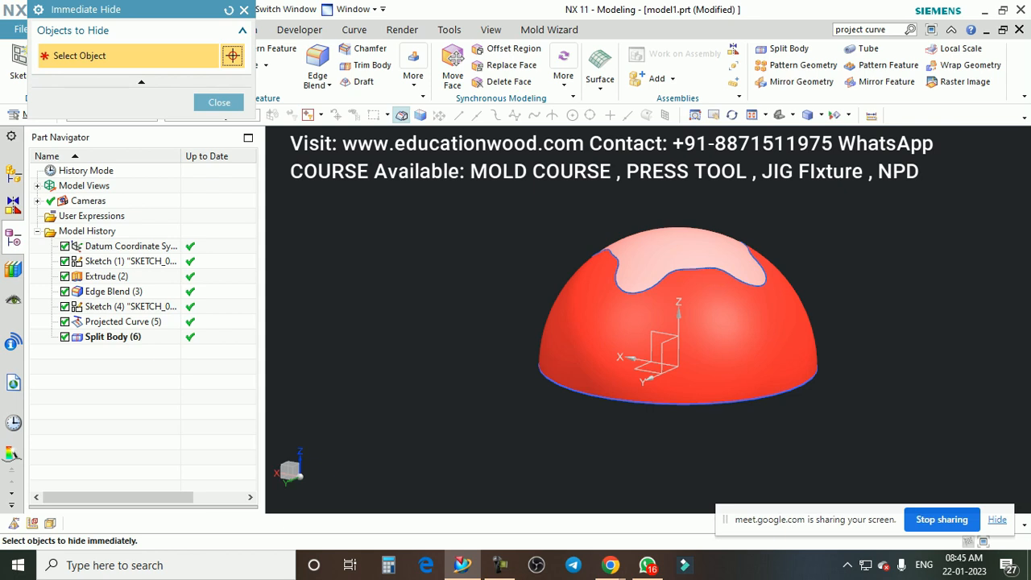
pyautogui.scroll(3, 731, 349)
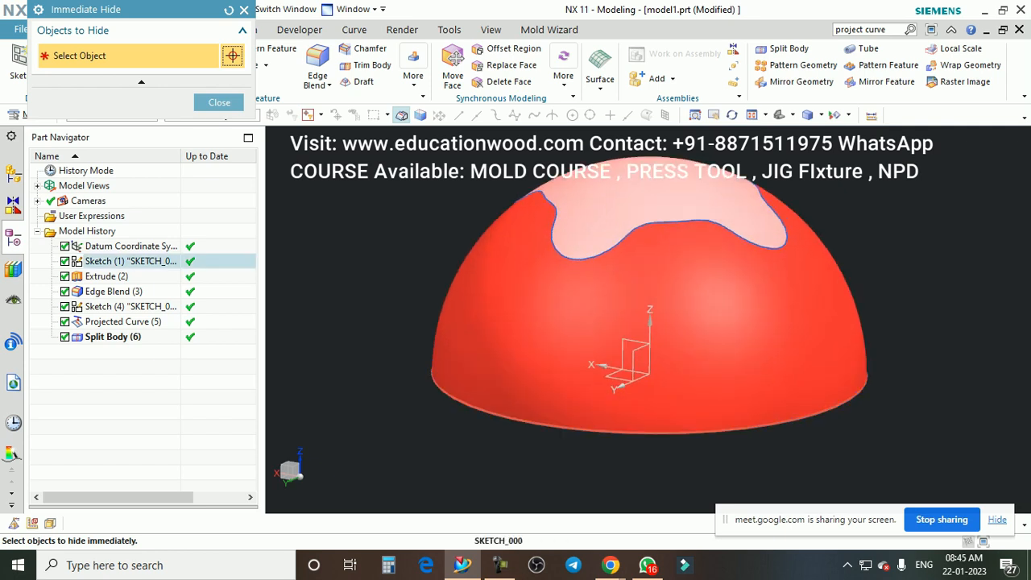
pyautogui.click(729, 429)
pyautogui.click(602, 254)
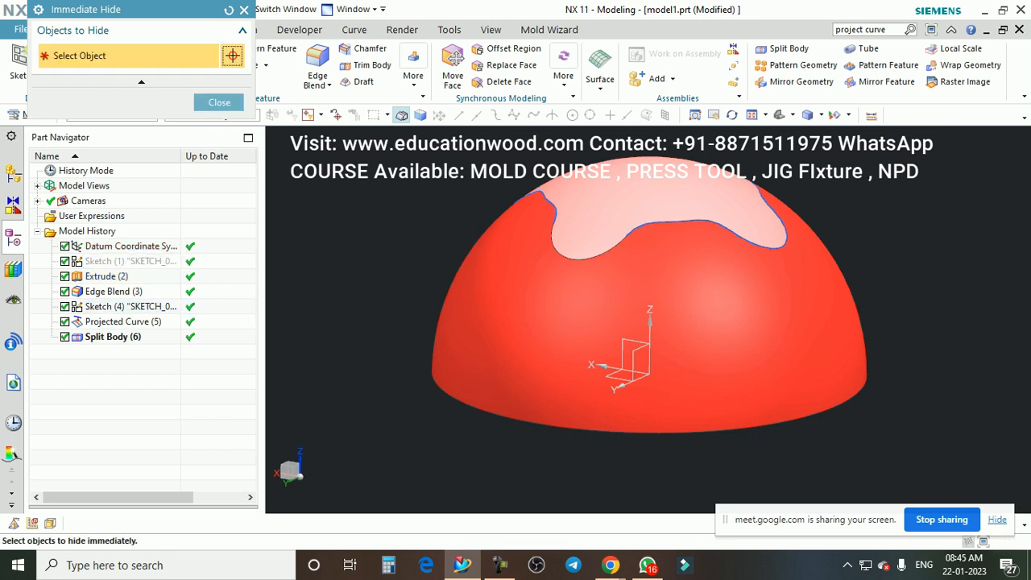
pyautogui.scroll(-3, 595, 270)
pyautogui.click(597, 278)
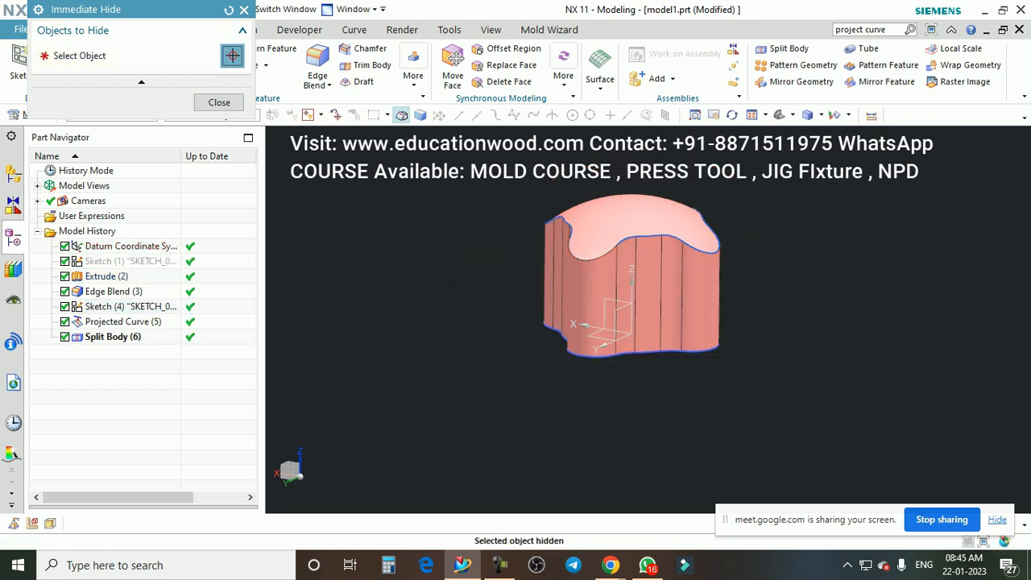
pyautogui.scroll(3, 649, 235)
pyautogui.moveTo(650, 235); pyautogui.dragTo(703, 334, button='middle')
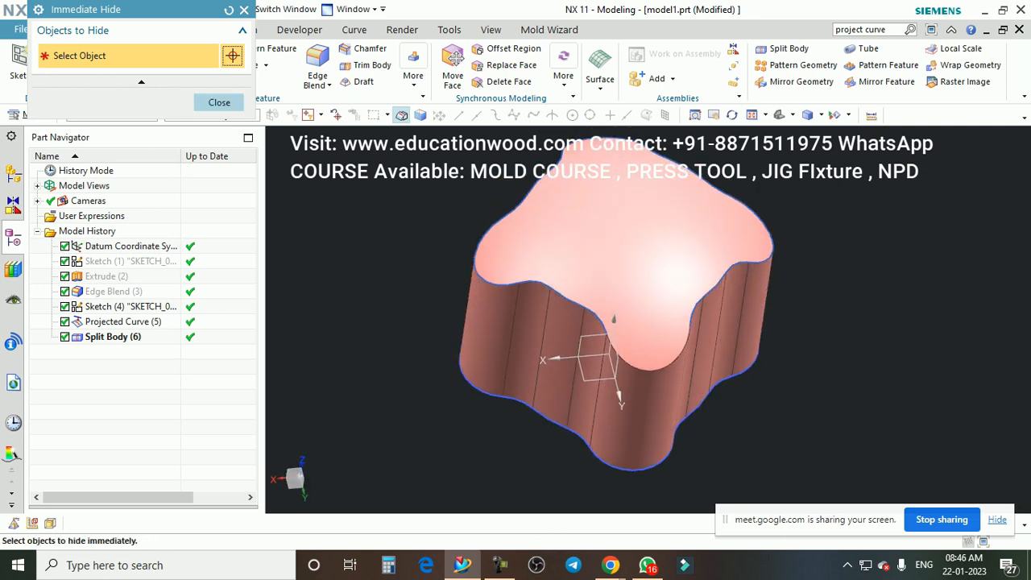
pyautogui.click(220, 102)
pyautogui.scroll(-1, 702, 258)
pyautogui.moveTo(702, 258); pyautogui.dragTo(701, 203, button='middle')
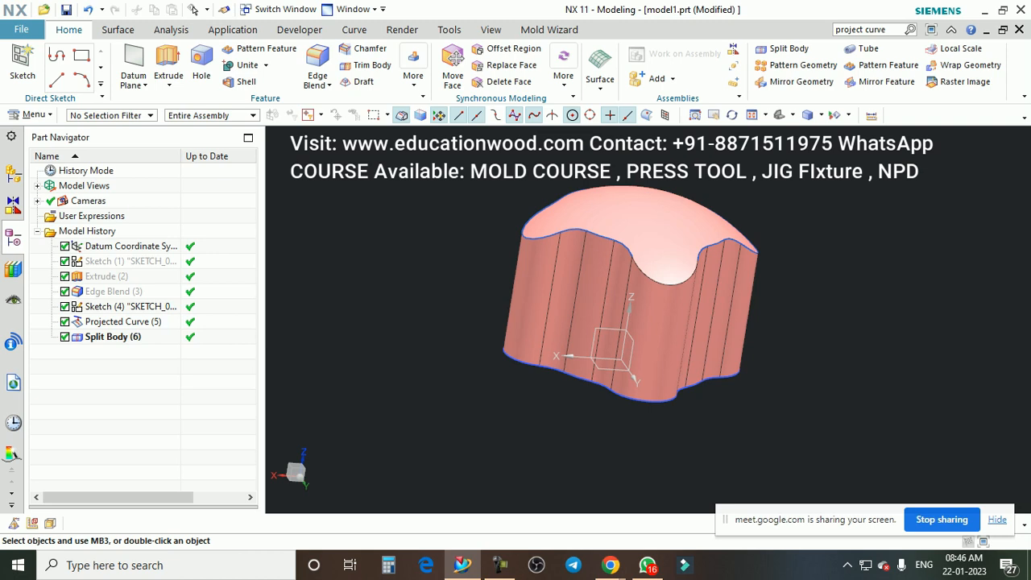
pyautogui.scroll(-1, 693, 287)
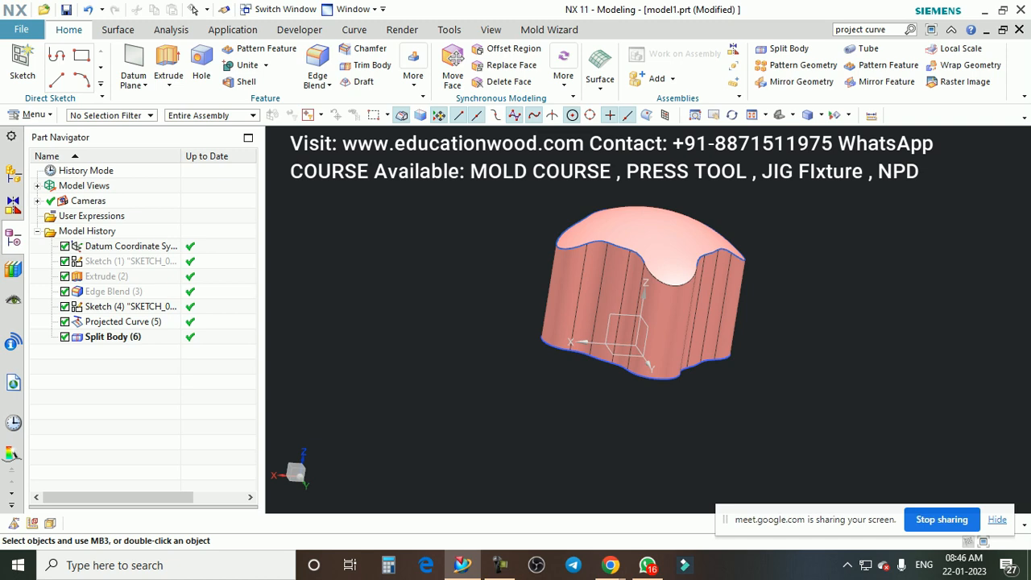
# Step: Swap the shown and hidden objects repeatedly to compare the red outer body's cavity with the four-lobed core
pyautogui.hotkey('ctrl', 'shift', 'b')
pyautogui.scroll(2, 643, 241)
pyautogui.scroll(-3, 634, 220)
pyautogui.moveTo(634, 220); pyautogui.dragTo(667, 236, button='middle')
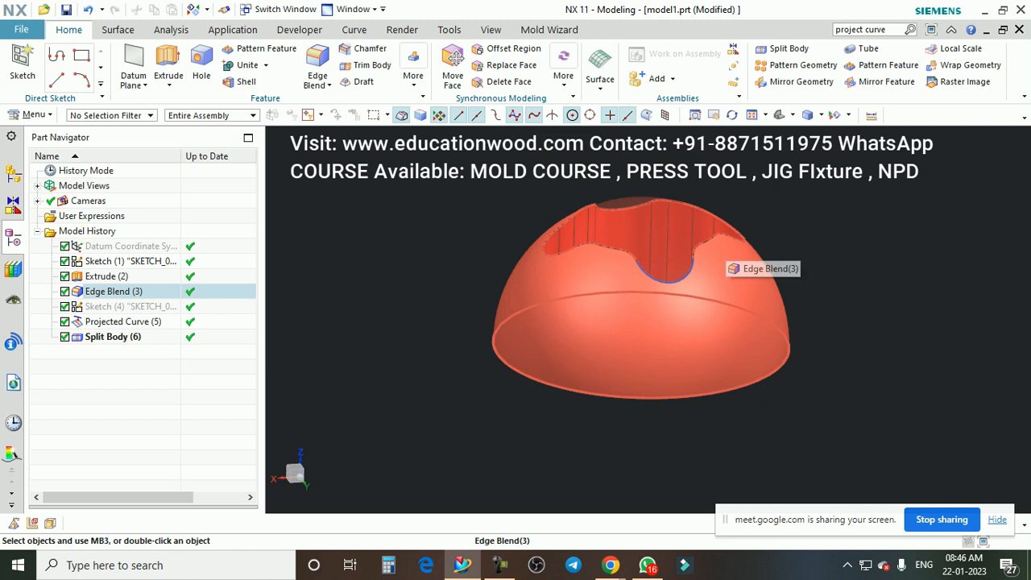
pyautogui.hotkey('ctrl', 'shift', 'b')
pyautogui.hotkey('ctrl', 'shift', 'b')
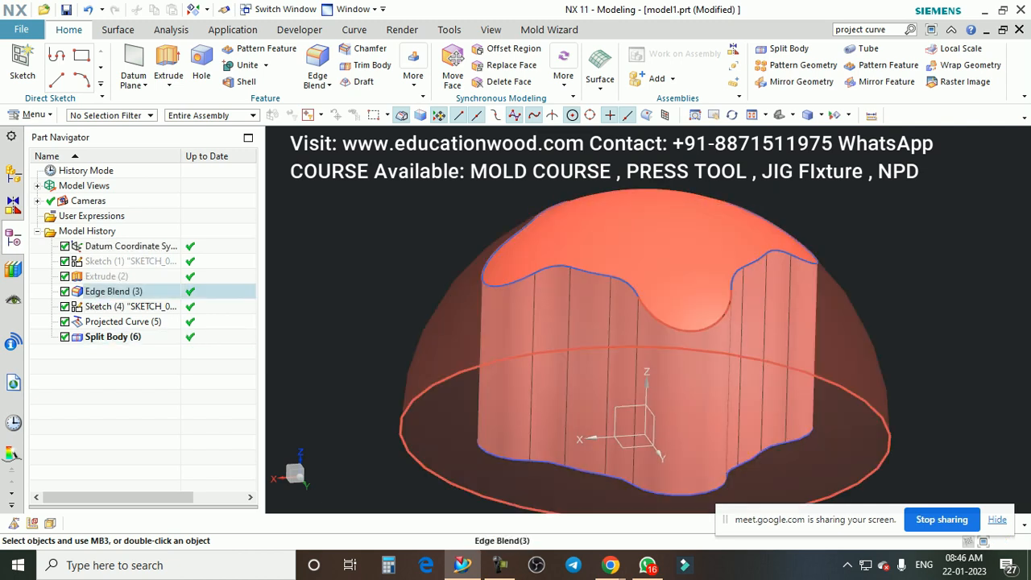
pyautogui.hotkey('ctrl', 'shift', 'b')
pyautogui.hotkey('ctrl', 'shift', 'b')
pyautogui.hotkey('ctrl', 'shift', 'b')
pyautogui.hotkey('ctrl', 'shift', 'b')
pyautogui.hotkey('ctrl', 'shift', 'b')
pyautogui.hotkey('ctrl', 'shift', 'b')
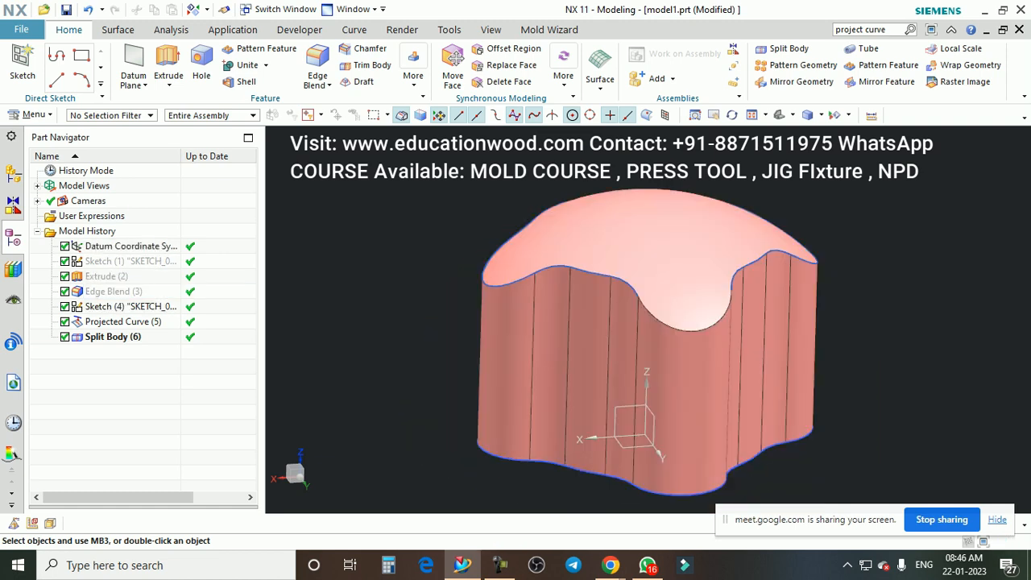
pyautogui.hotkey('ctrl', 'shift', 'b')
pyautogui.hotkey('ctrl', 'shift', 'b')
pyautogui.hotkey('ctrl', 'shift', 'b')
pyautogui.hotkey('ctrl', 'shift', 'b')
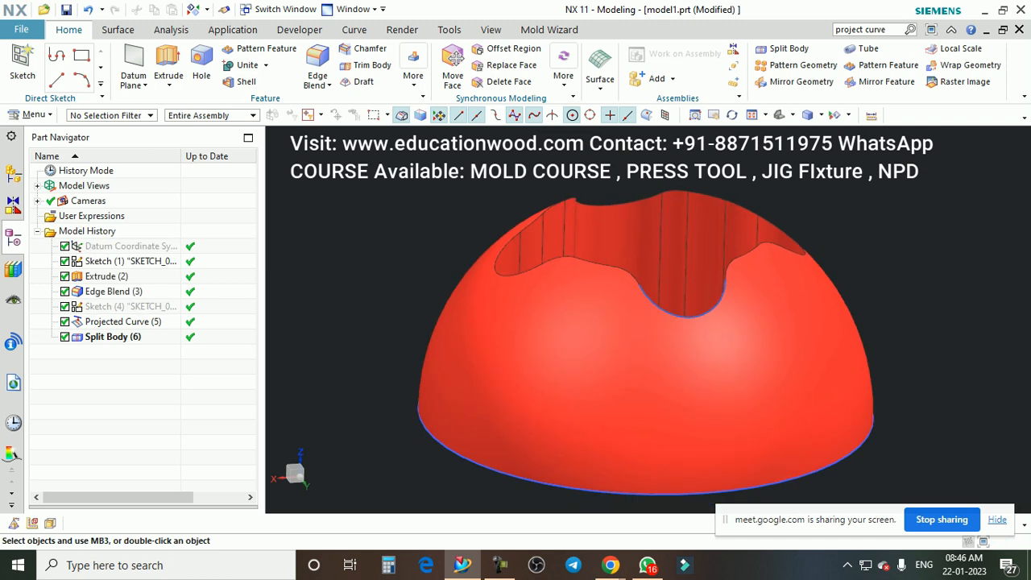
pyautogui.hotkey('ctrl', 'shift', 'b')
pyautogui.hotkey('ctrl', 'shift', 'b')
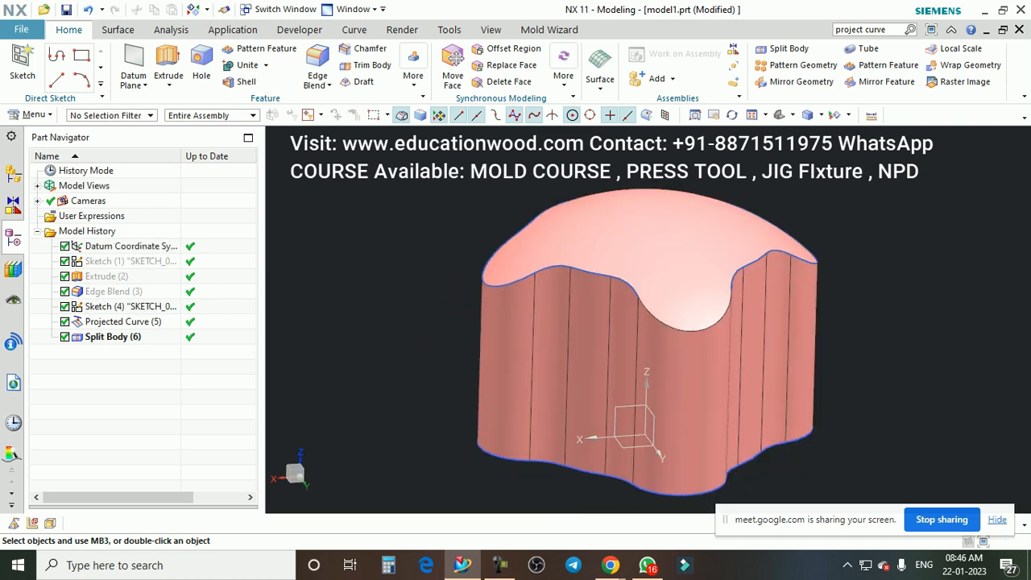
pyautogui.hotkey('ctrl', 'shift', 'b')
pyautogui.hotkey('ctrl', 'shift', 'b')
pyautogui.hotkey('ctrl', 'shift', 'b')
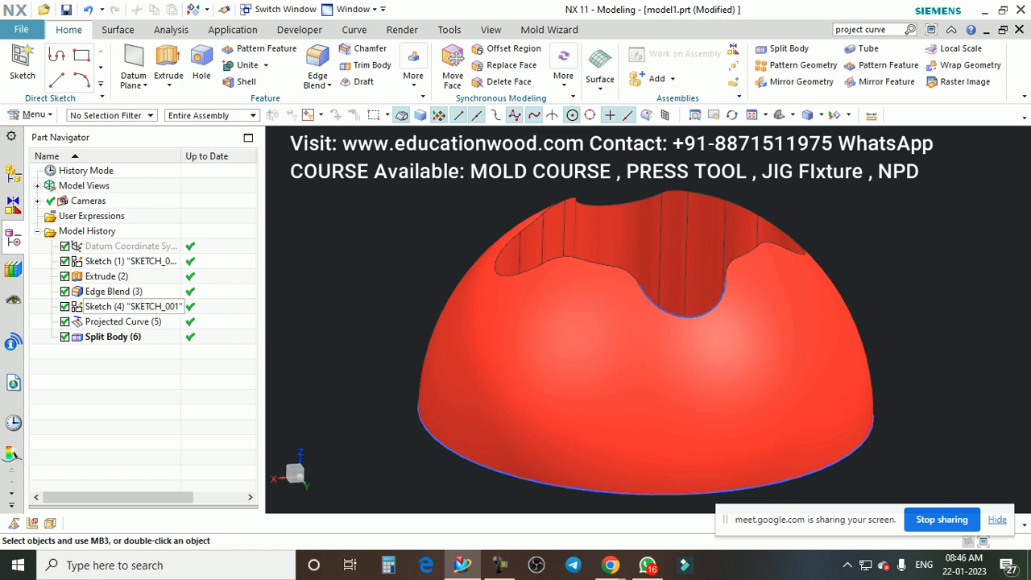
pyautogui.hotkey('ctrl', 'shift', 'b')
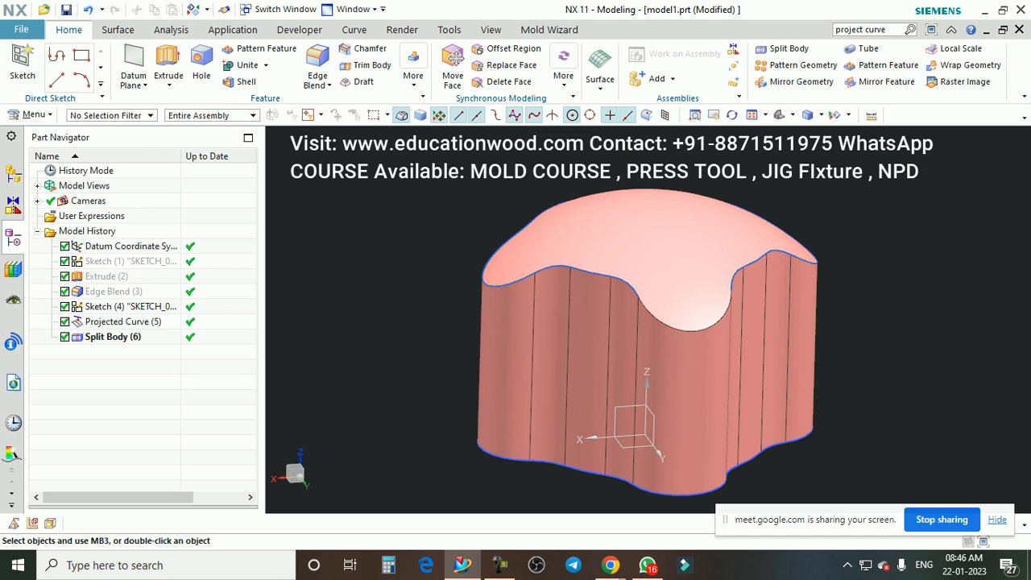
# Step: Swap the shown and hidden bodies once more, restrict selection to curves and hide all curves around the four-lobed core
pyautogui.hotkey('ctrl', 'shift', 'b')
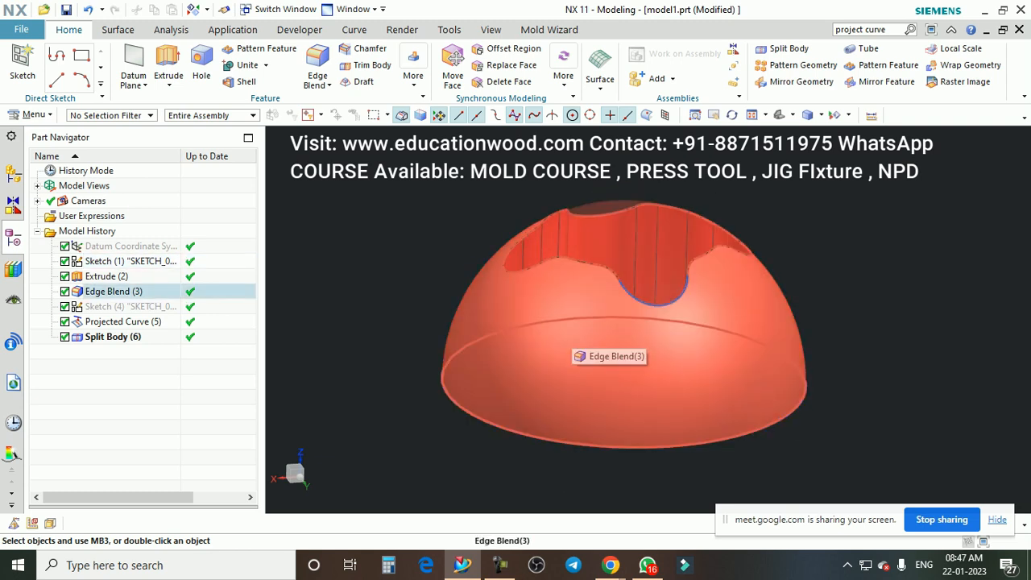
pyautogui.hotkey('ctrl', 'shift', 'b')
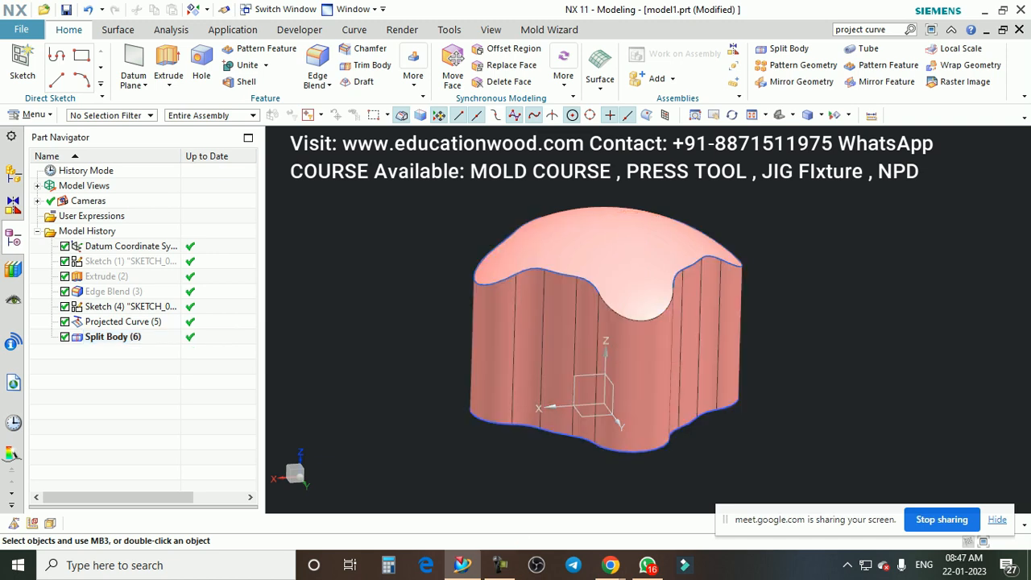
pyautogui.click(109, 115)
pyautogui.click(89, 147)
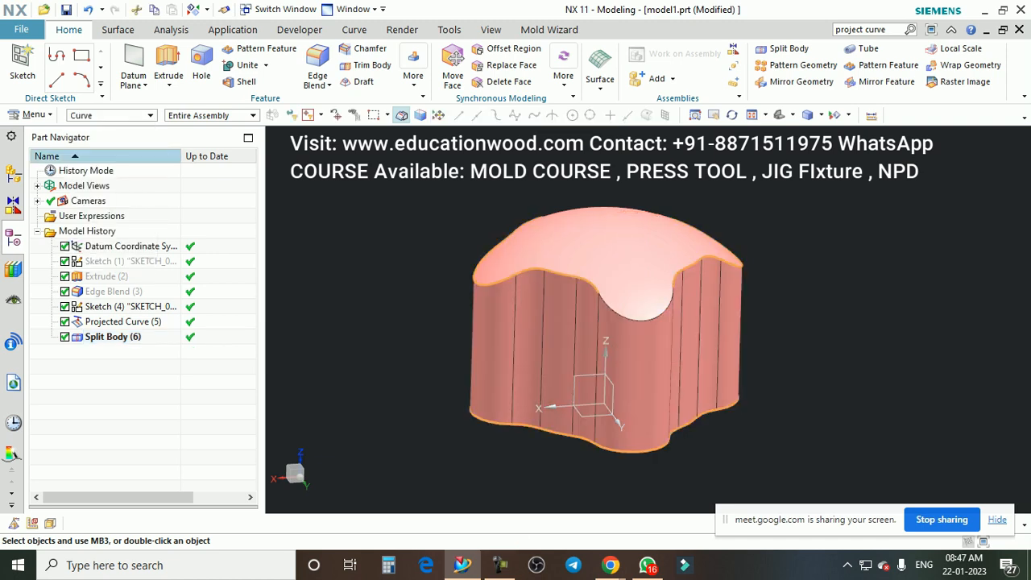
pyautogui.hotkey('ctrl', 'a')
pyautogui.rightClick(507, 276)
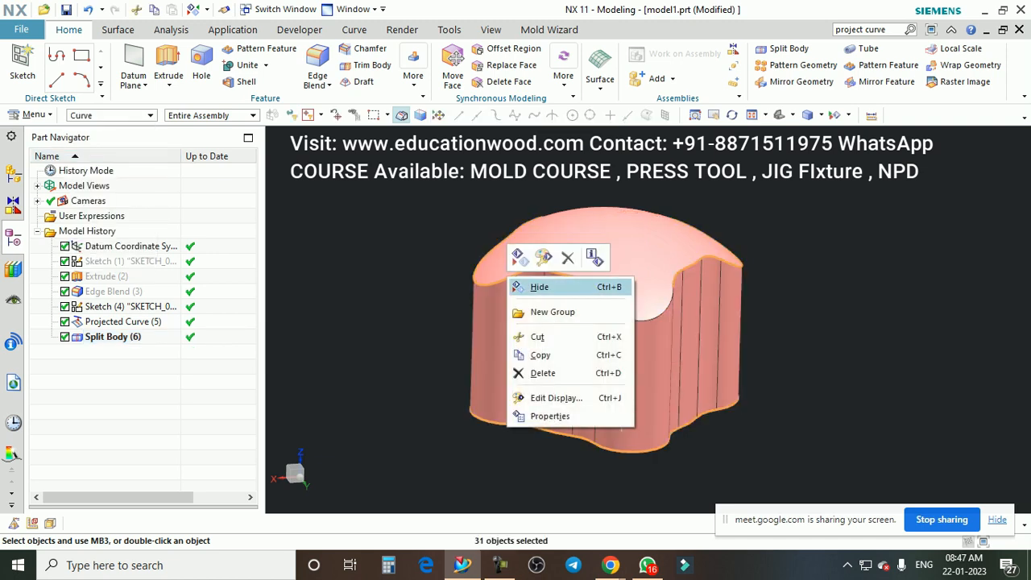
pyautogui.click(527, 287)
pyautogui.scroll(1, 519, 284)
pyautogui.scroll(-2, 520, 283)
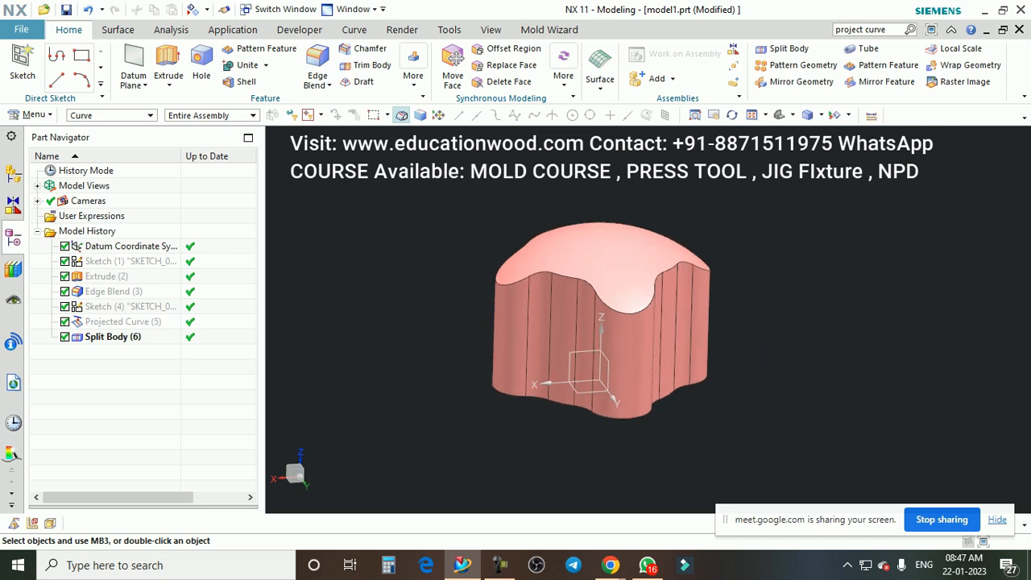
# Step: Show all hidden objects so the red outer body and the four-lobed core are displayed together
pyautogui.hotkey('ctrl', 'shift', 'u')
pyautogui.scroll(3, 497, 303)
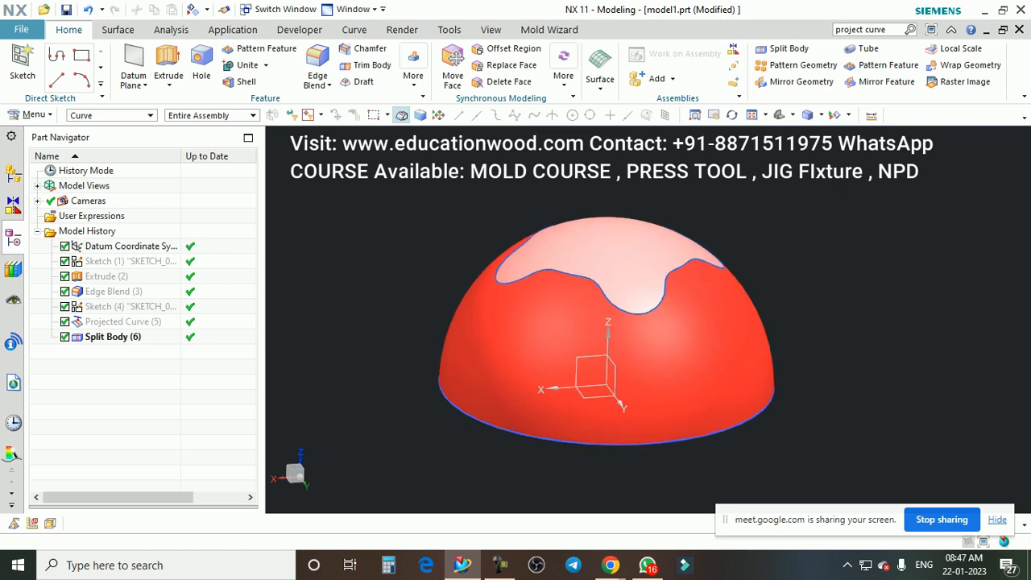
pyautogui.scroll(-2, 571, 241)
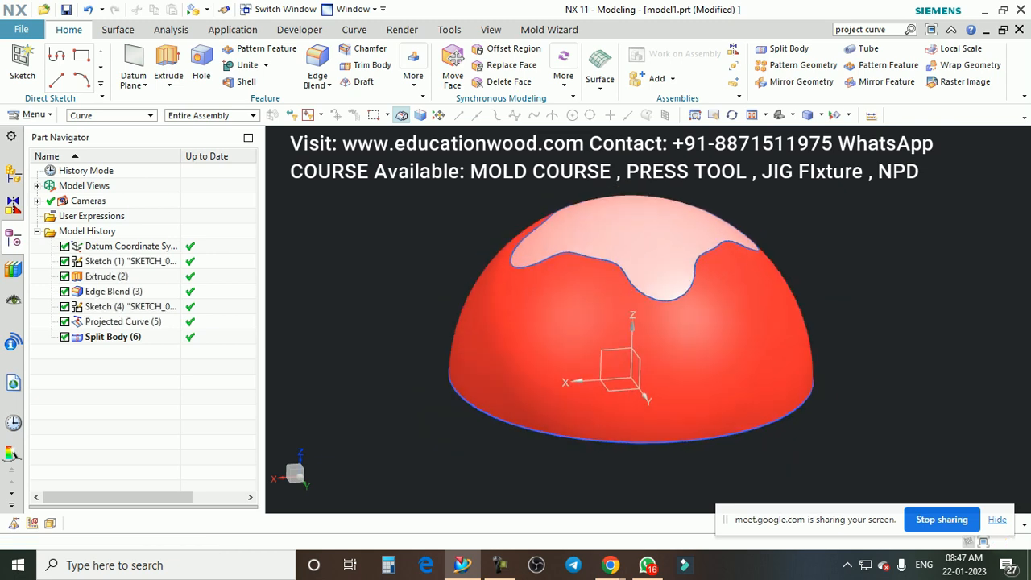
pyautogui.scroll(-2, 654, 262)
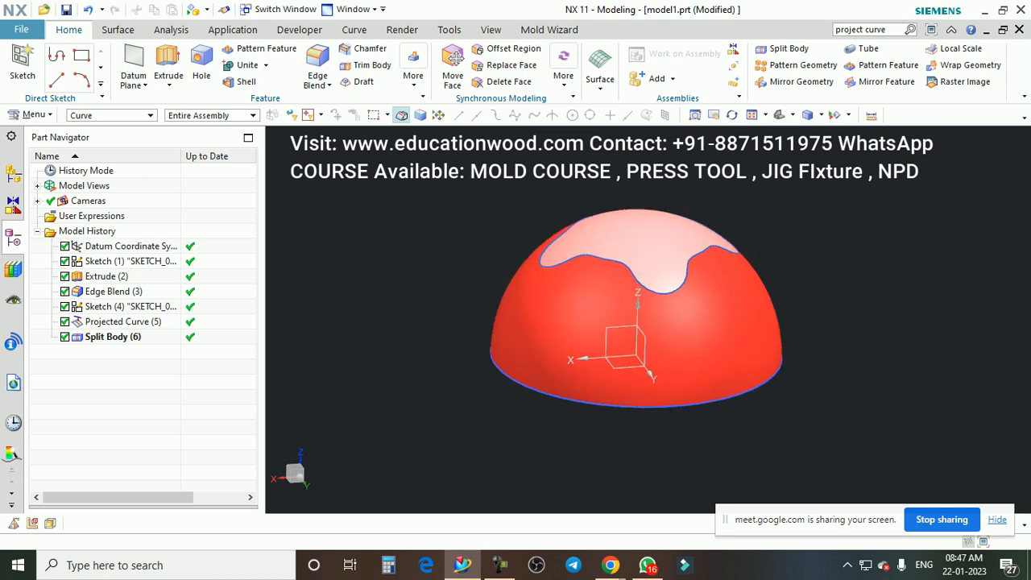
# Step: Select all curves on the complete dome and hide them, leaving both solid bodies displayed
pyautogui.hotkey('ctrl', 'a')
pyautogui.rightClick(583, 243)
pyautogui.press('Escape')
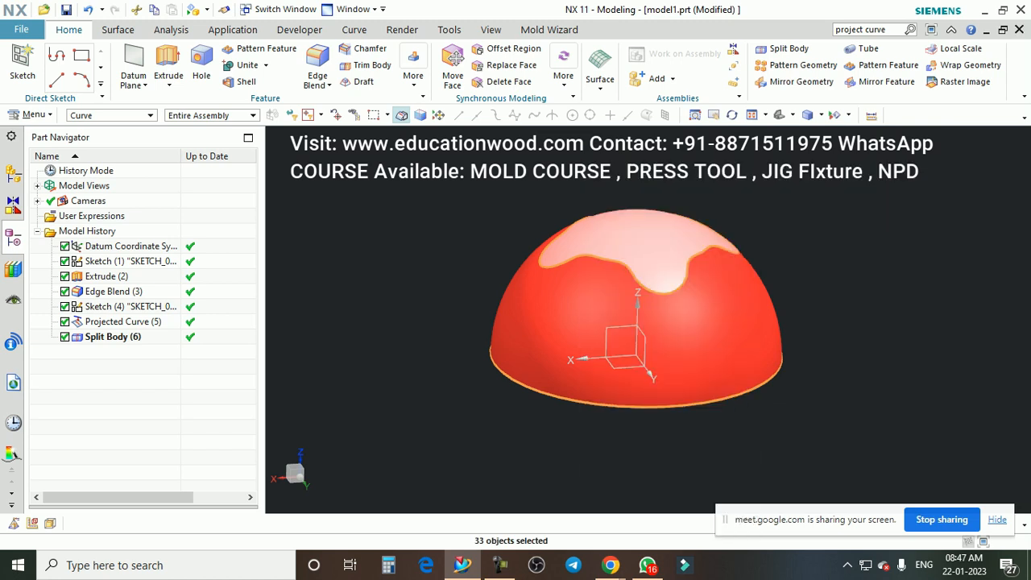
pyautogui.rightClick(564, 251)
pyautogui.click(596, 269)
pyautogui.scroll(1, 645, 258)
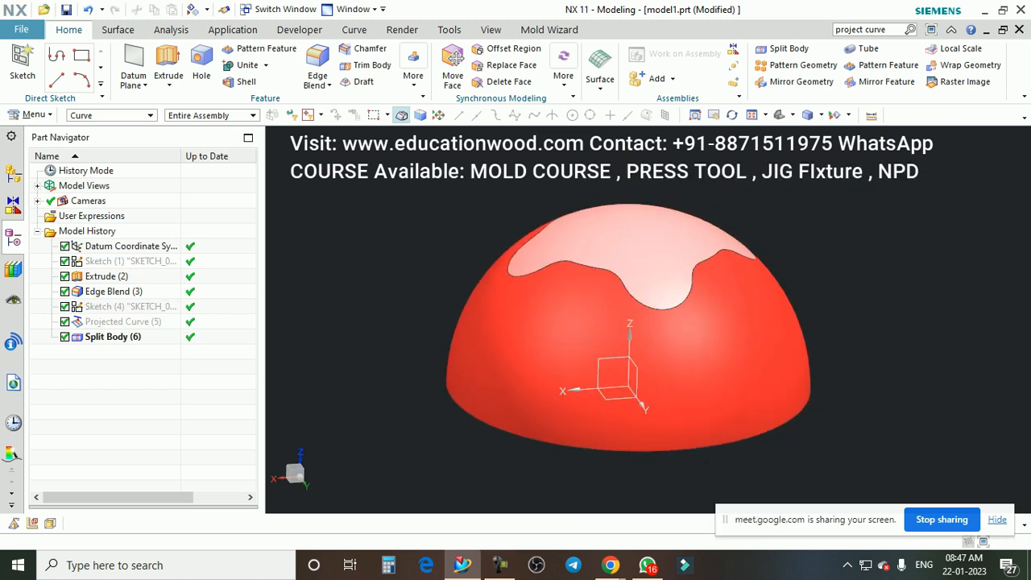
pyautogui.click(317, 65)
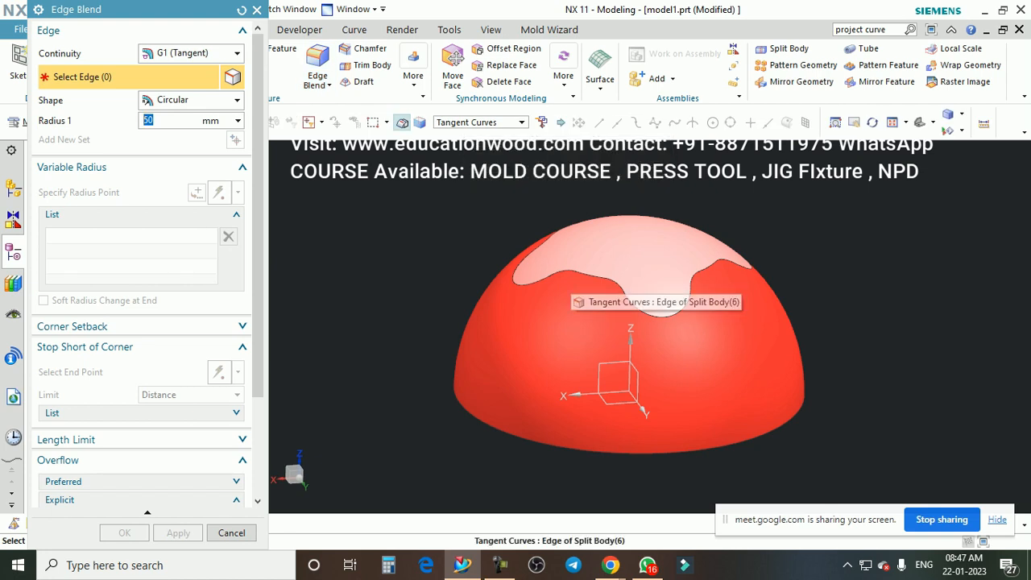
pyautogui.click(573, 292)
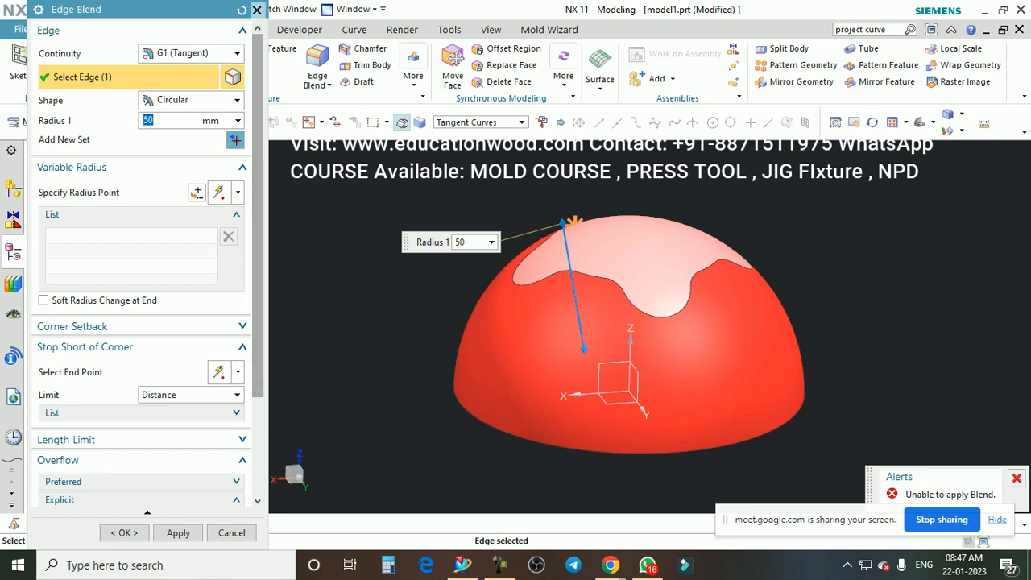
pyautogui.click(257, 9)
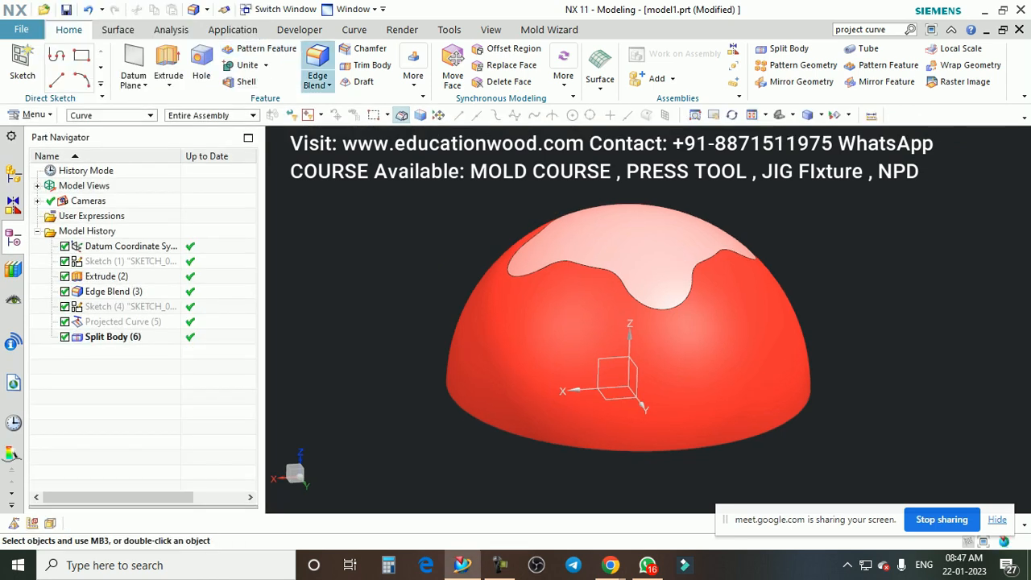
# Step: Start an Edge Blend with a 10 mm radius on the tangent edges around the dome's four-lobed split boundary
pyautogui.click(317, 68)
pyautogui.click(480, 122)
pyautogui.click(471, 160)
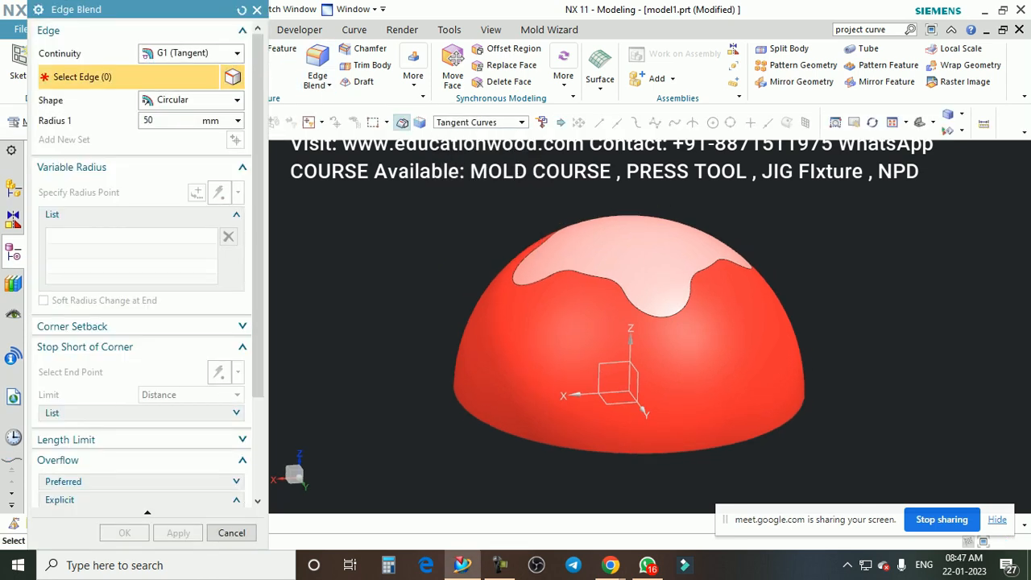
pyautogui.scroll(3, 524, 214)
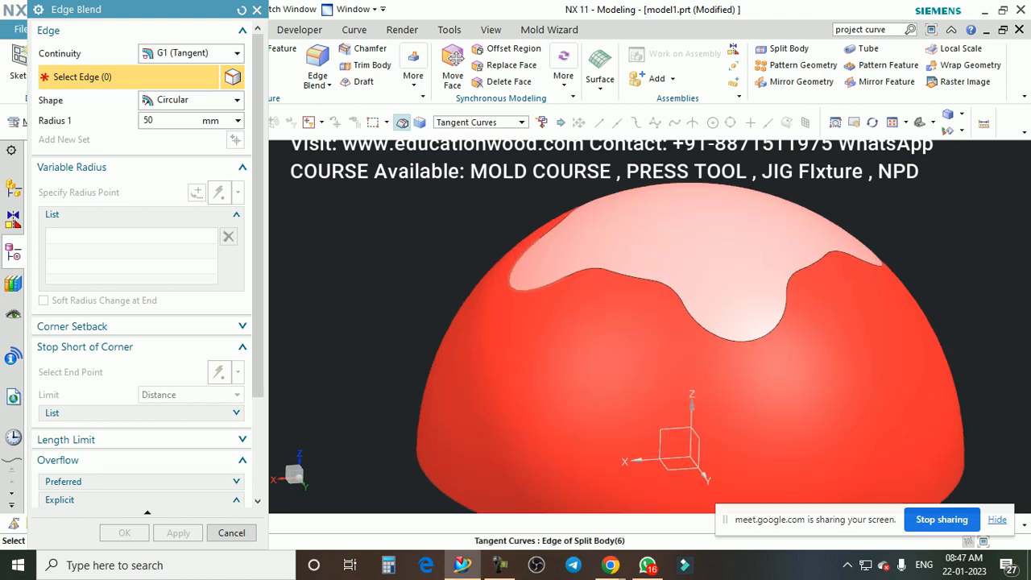
pyautogui.doubleClick(149, 120)
pyautogui.write('10')
pyautogui.click(512, 280)
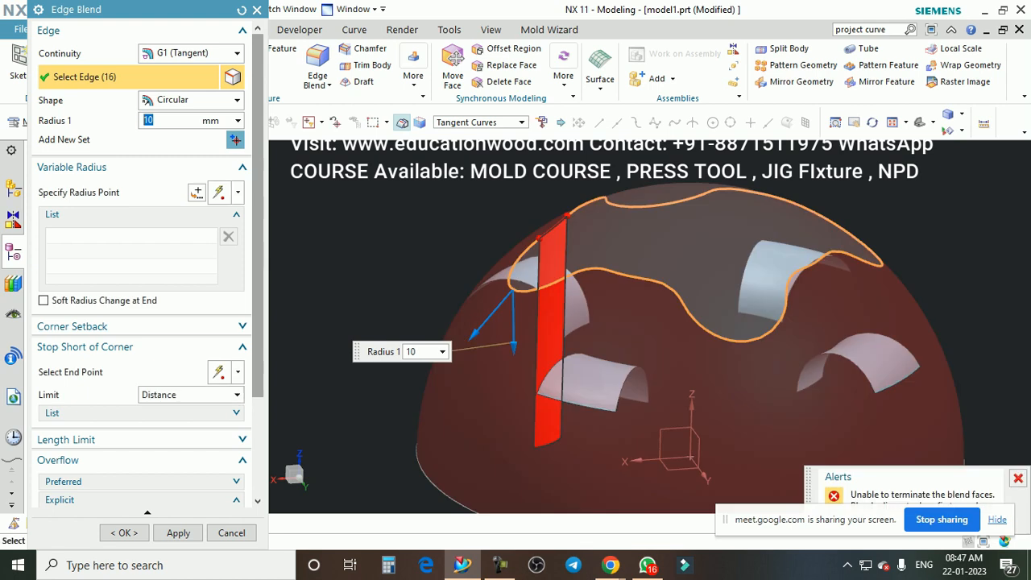
# Step: Reduce the radius of the edge blend to 5 mm and finally to 2 mm
pyautogui.write('5')
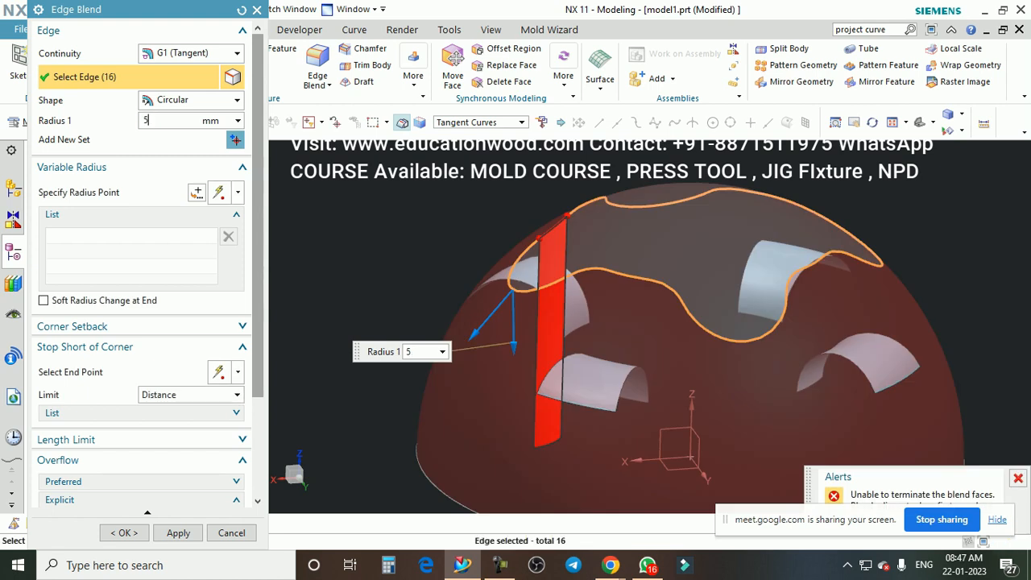
pyautogui.press('Return')
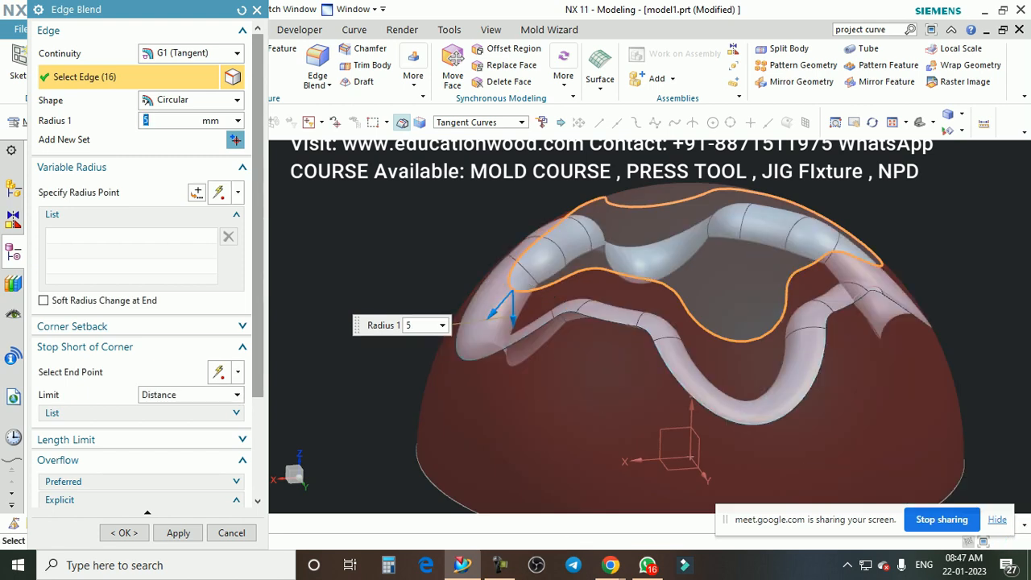
pyautogui.write('2')
pyautogui.press('Return')
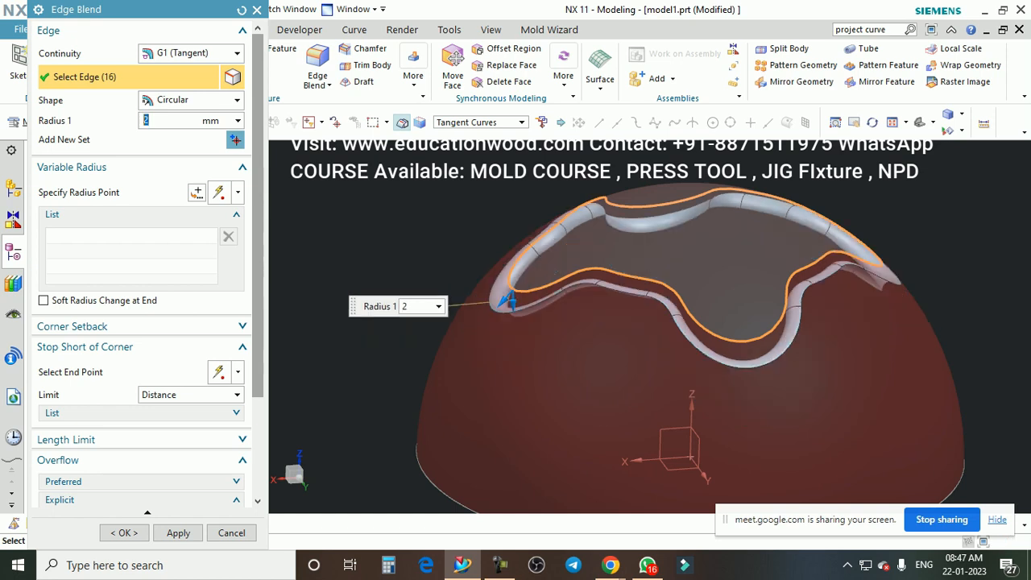
# Step: Add the second top lobed edge, the dome's circular base edge and both bottom lobed edges, and apply the 2 mm blend
pyautogui.click(578, 272)
pyautogui.scroll(-4, 578, 271)
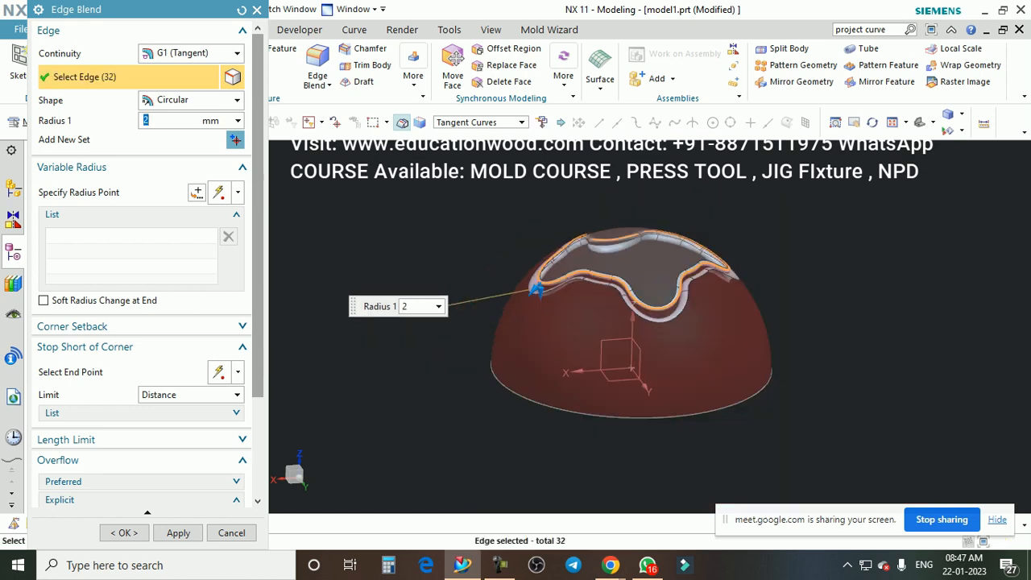
pyautogui.click(581, 384)
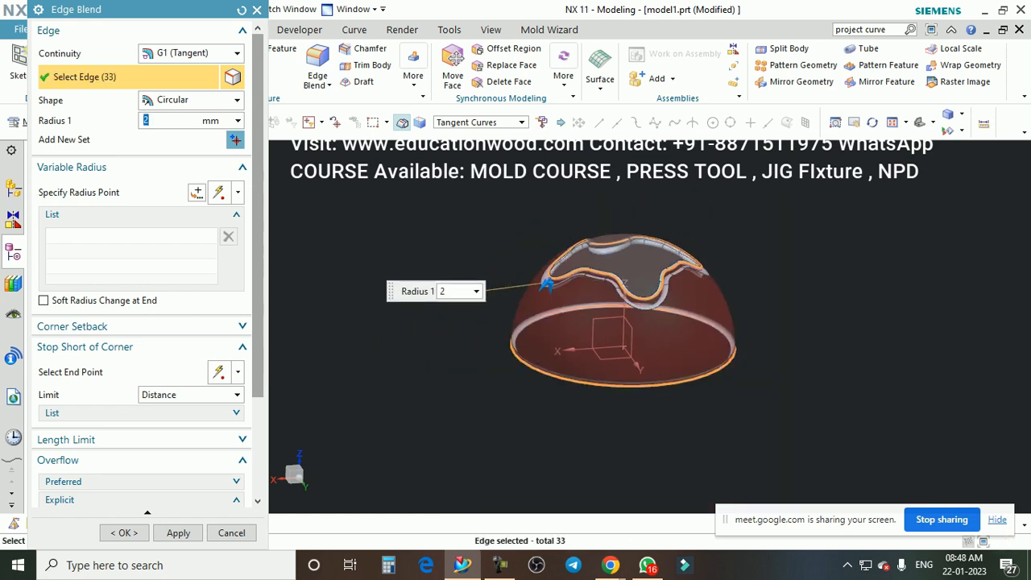
pyautogui.moveTo(578, 451); pyautogui.dragTo(584, 354, button='middle')
pyautogui.scroll(2, 584, 353)
pyautogui.click(528, 309)
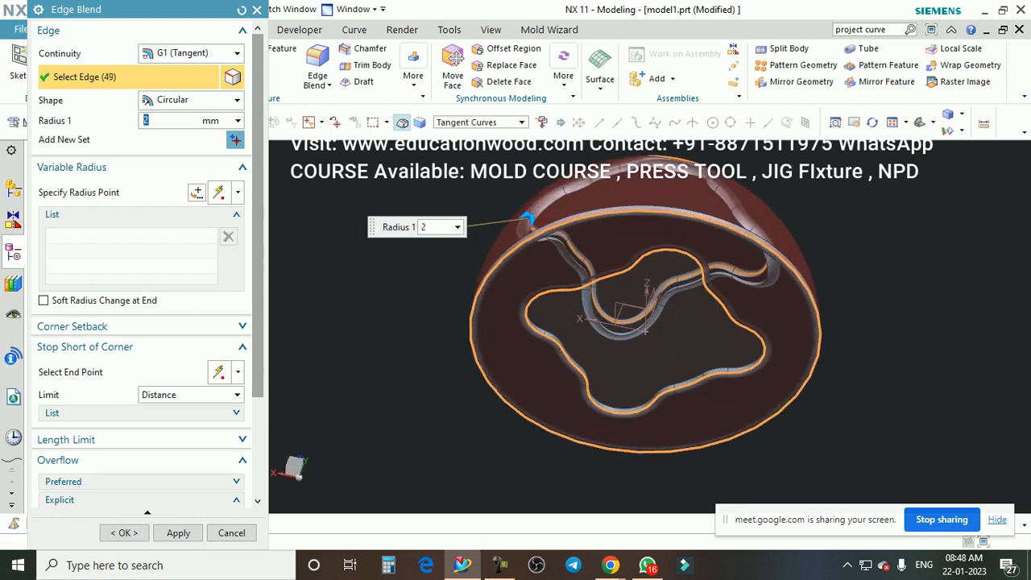
pyautogui.scroll(3, 531, 324)
pyautogui.click(529, 323)
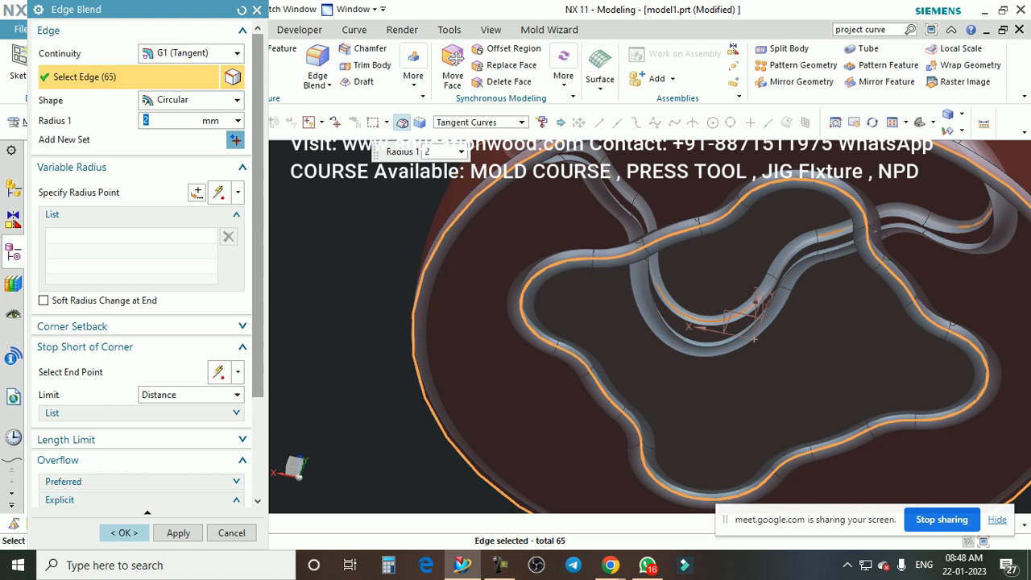
pyautogui.middleClick(529, 324)
# Step: Examine the blended groove between the red outer body and the pink four-lobed core from several angles
pyautogui.scroll(-3, 560, 321)
pyautogui.moveTo(564, 320); pyautogui.dragTo(715, 324, button='middle')
pyautogui.scroll(-1, 628, 391)
pyautogui.scroll(2, 685, 346)
pyautogui.scroll(-1, 644, 322)
pyautogui.scroll(-3, 700, 320)
pyautogui.moveTo(669, 298)
pyautogui.mouseDown(button='middle')
pyautogui.moveTo(705, 314)
pyautogui.moveTo(645, 346)
pyautogui.moveTo(676, 363)
pyautogui.moveTo(693, 347)
pyautogui.moveTo(661, 314)
pyautogui.mouseUp(button='middle')
pyautogui.scroll(2, 685, 306)
pyautogui.scroll(-2, 645, 347)
pyautogui.scroll(1, 693, 346)
pyautogui.scroll(1, 624, 284)
pyautogui.moveTo(625, 285); pyautogui.dragTo(651, 253, button='middle')
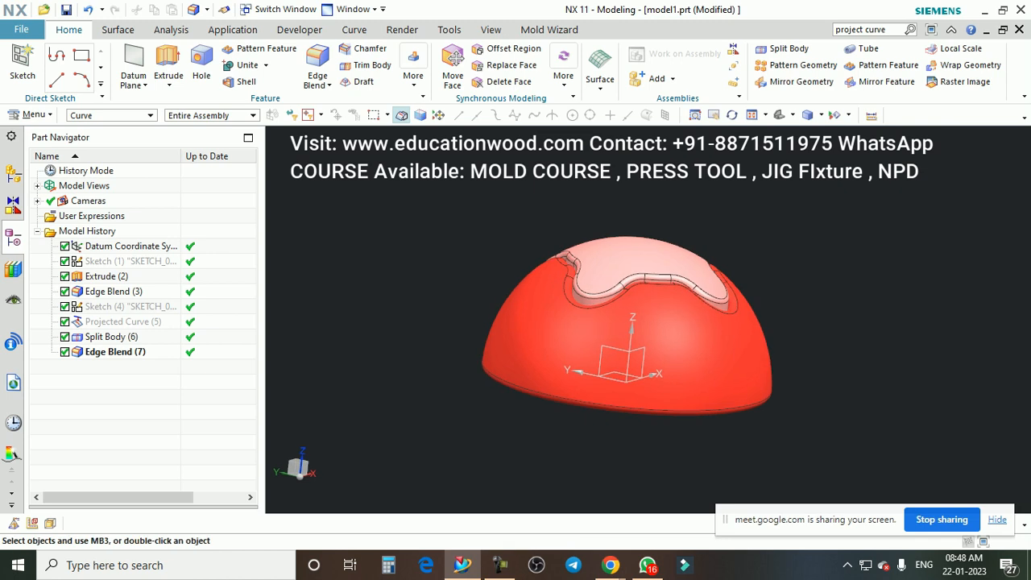
pyautogui.moveTo(641, 260); pyautogui.dragTo(625, 272, button='middle')
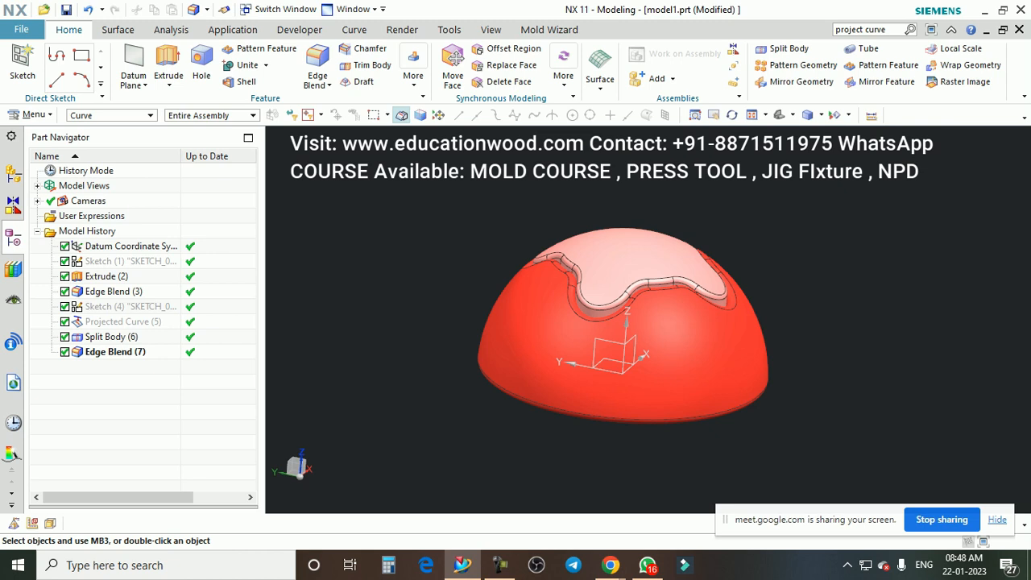
pyautogui.scroll(2, 622, 338)
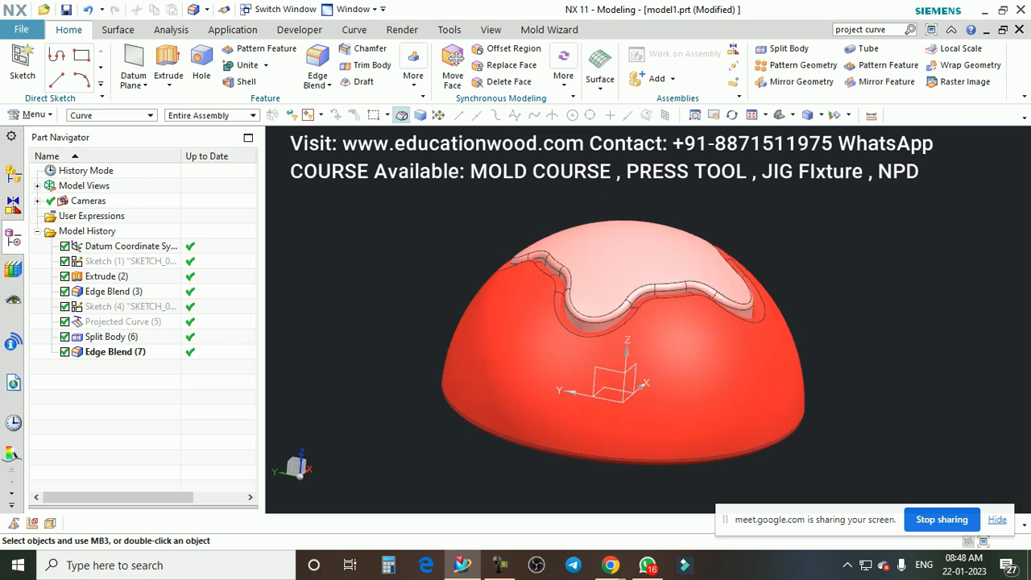
pyautogui.scroll(-2, 588, 306)
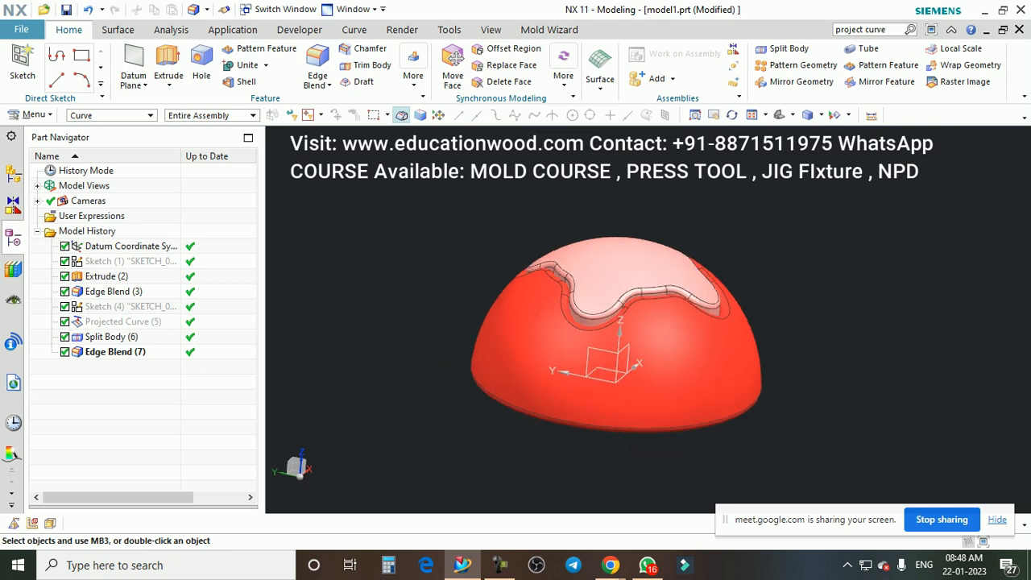
pyautogui.scroll(-1, 592, 214)
pyautogui.moveTo(612, 229); pyautogui.dragTo(656, 229, button='middle')
pyautogui.scroll(1, 668, 225)
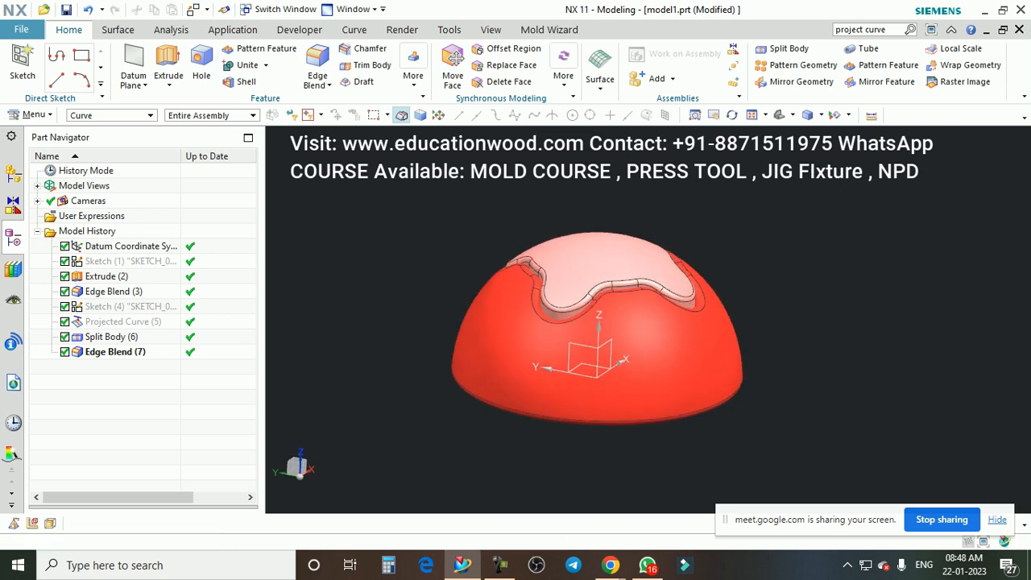
pyautogui.hotkey('ctrl', 't')
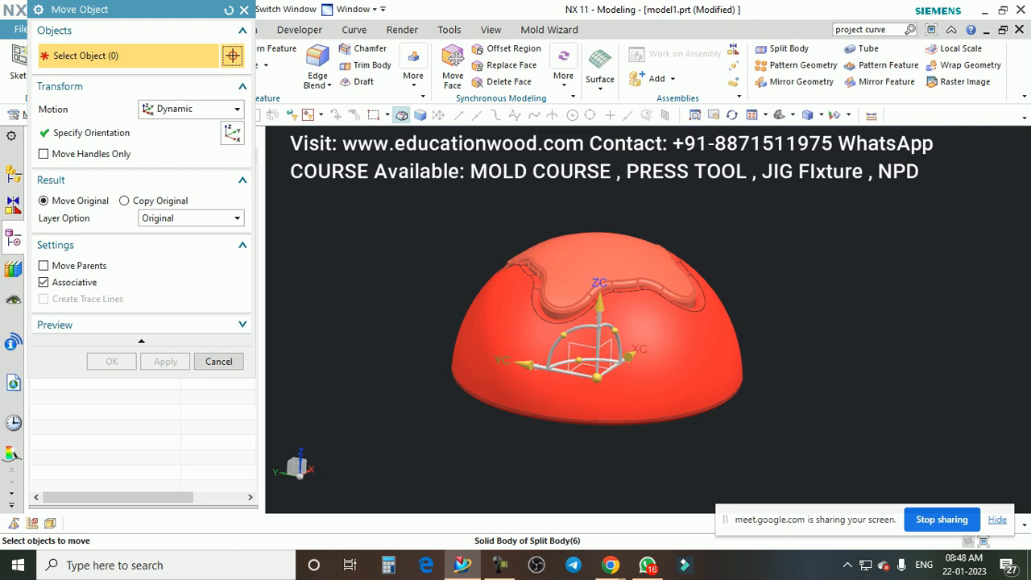
pyautogui.click(702, 310)
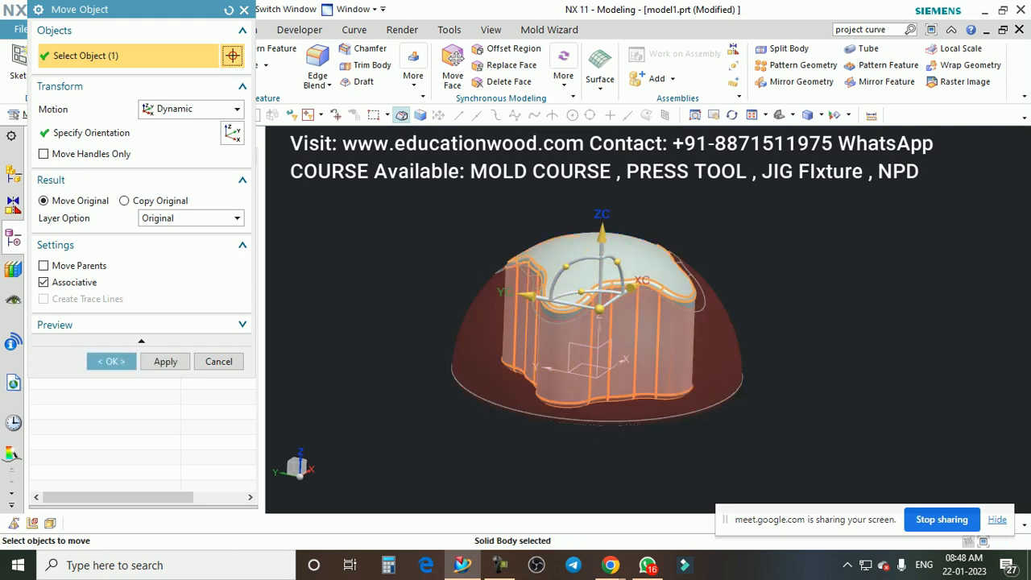
pyautogui.click(218, 361)
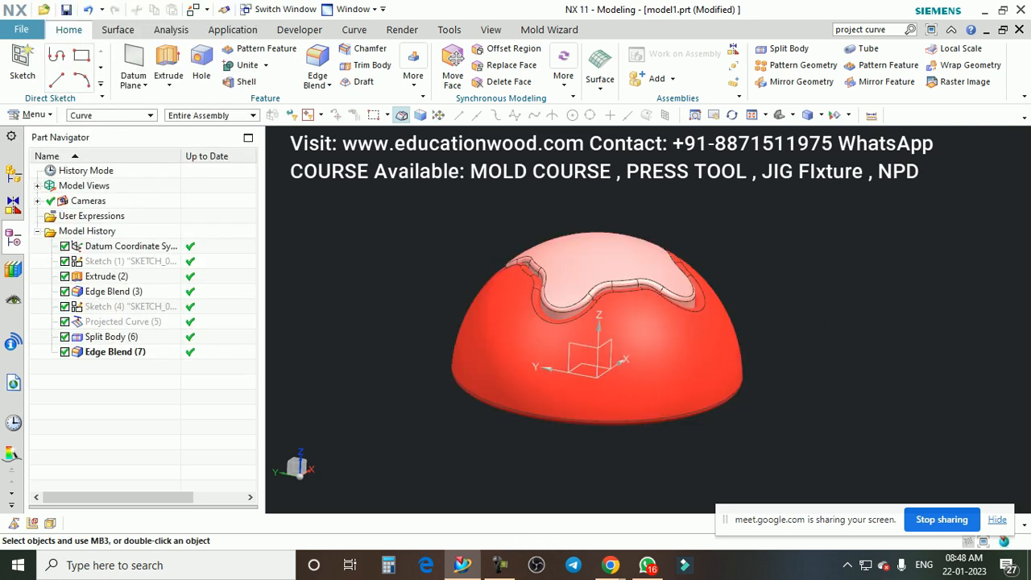
# Step: Move the four-lobed core up out of the dome with a dynamic motion along ZC, by 50 mm and a further 20 mm
pyautogui.hotkey('ctrl', 't')
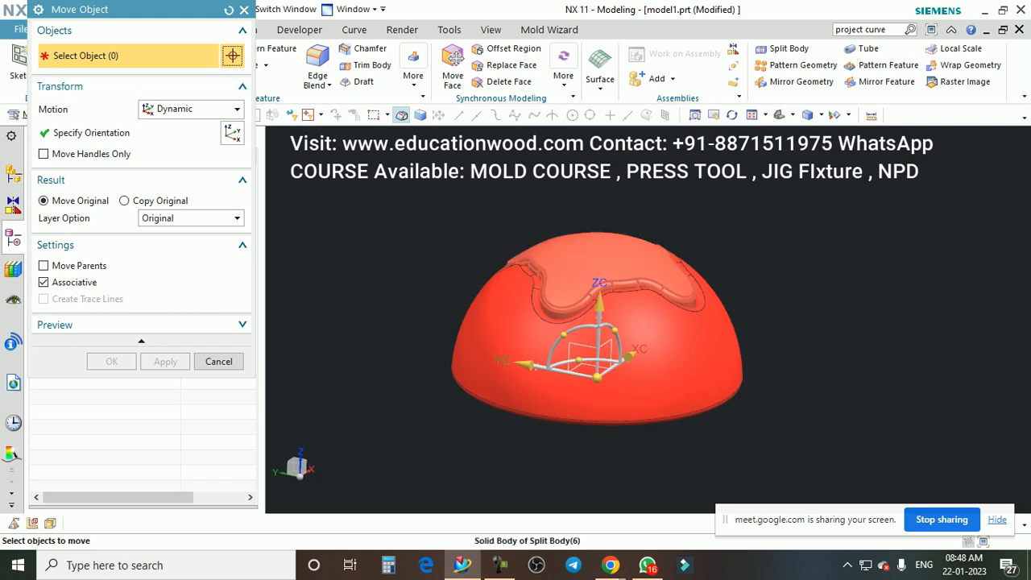
pyautogui.click(610, 263)
pyautogui.click(191, 109)
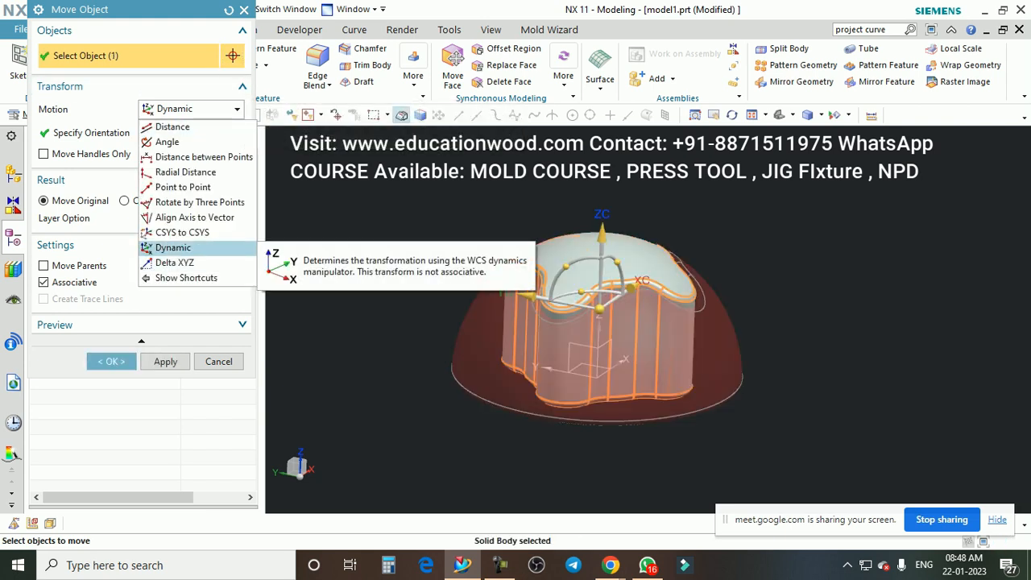
pyautogui.click(173, 247)
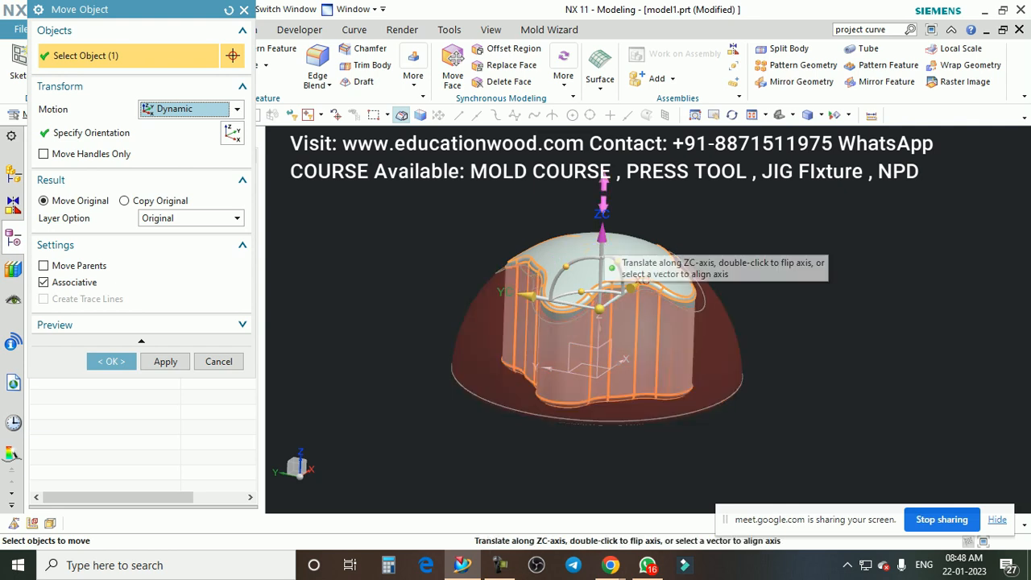
pyautogui.click(602, 200)
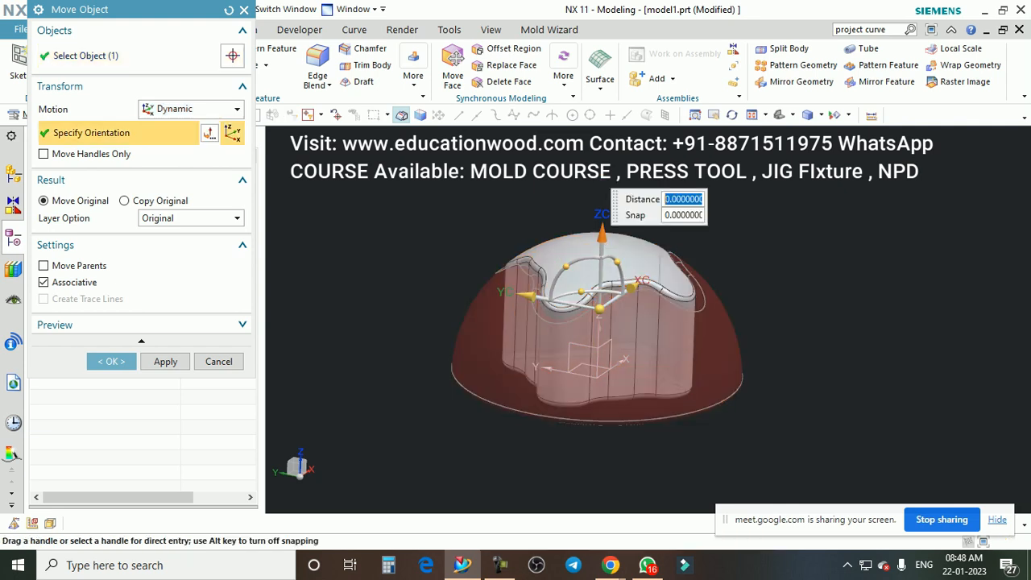
pyautogui.write('50')
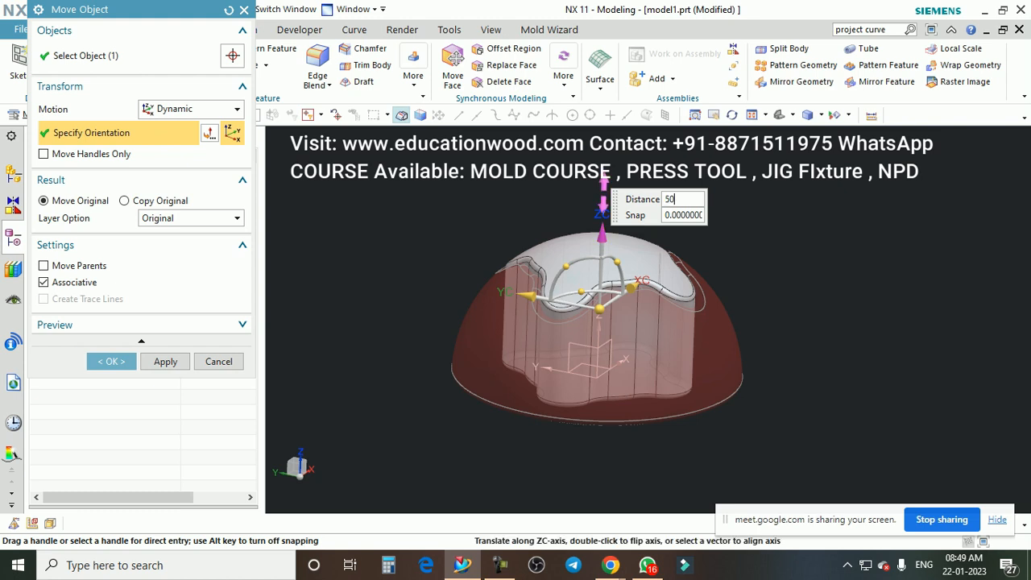
pyautogui.press('Return')
pyautogui.scroll(-3, 543, 335)
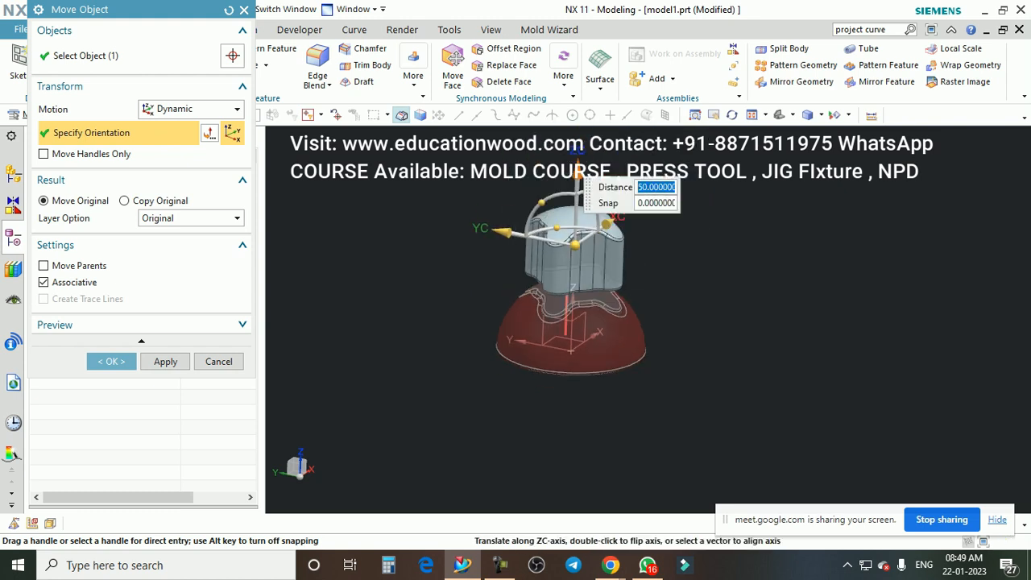
pyautogui.write('20')
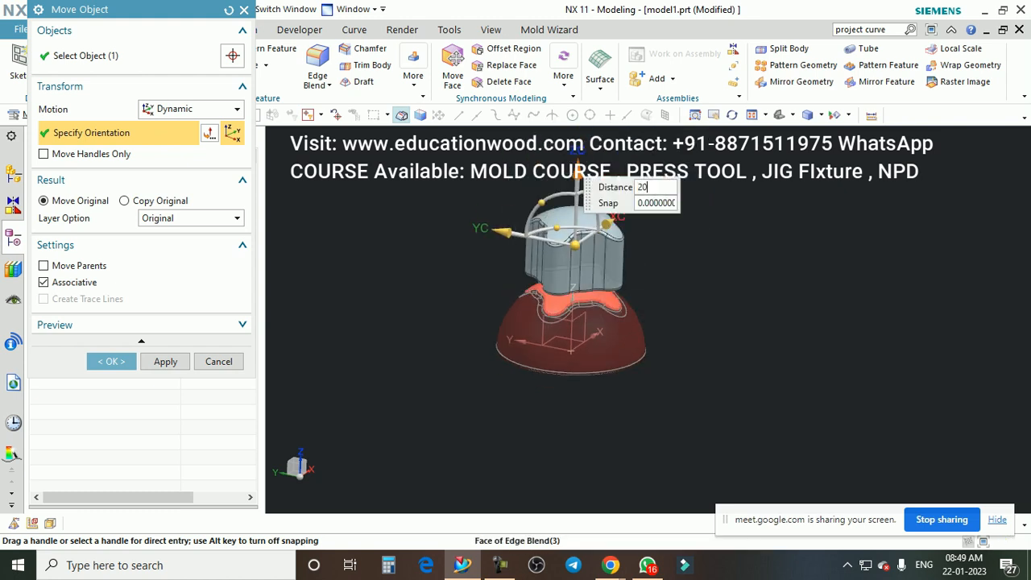
pyautogui.press('Return')
pyautogui.press('Return')
pyautogui.moveTo(570, 339); pyautogui.dragTo(558, 322, button='middle')
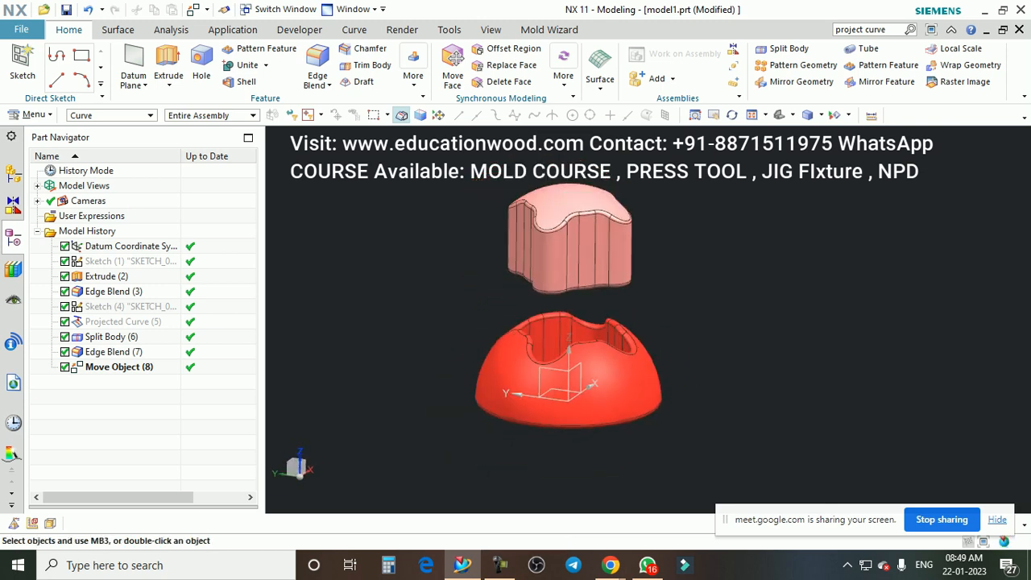
# Step: Try a non-associative Move Object on the raised core with Move Parents enabled
pyautogui.hotkey('ctrl', 't')
pyautogui.click(565, 256)
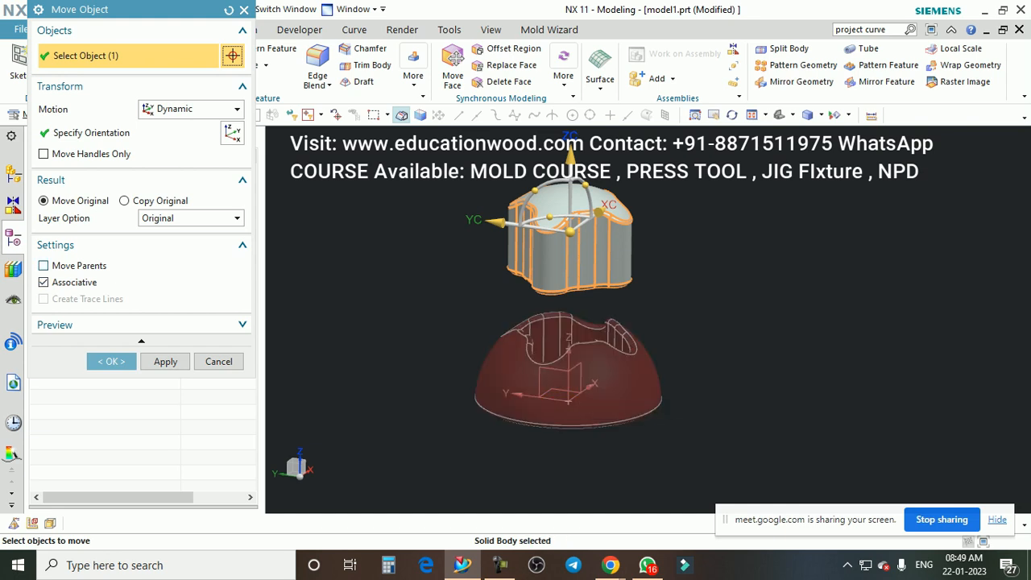
pyautogui.click(44, 265)
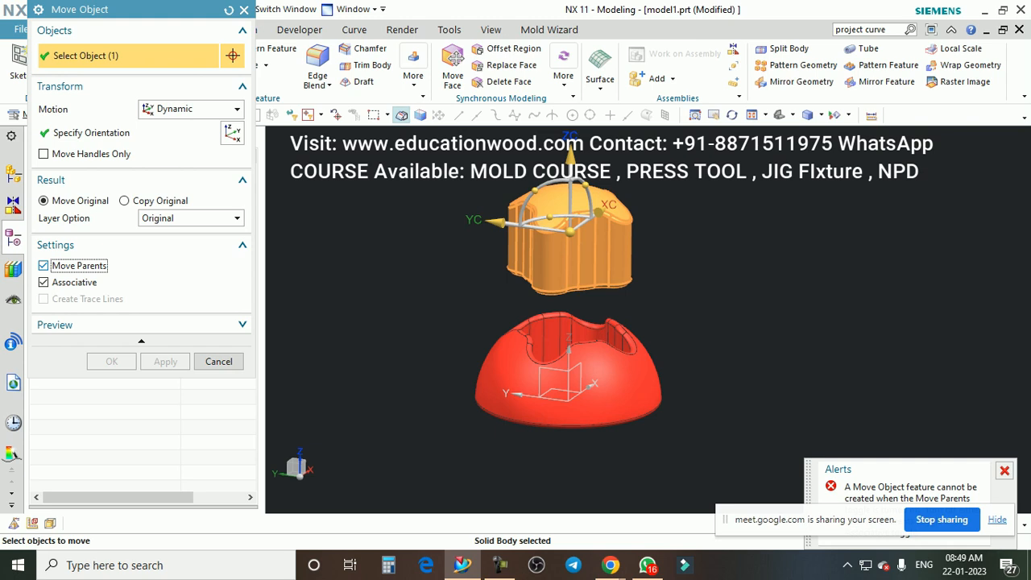
pyautogui.click(43, 282)
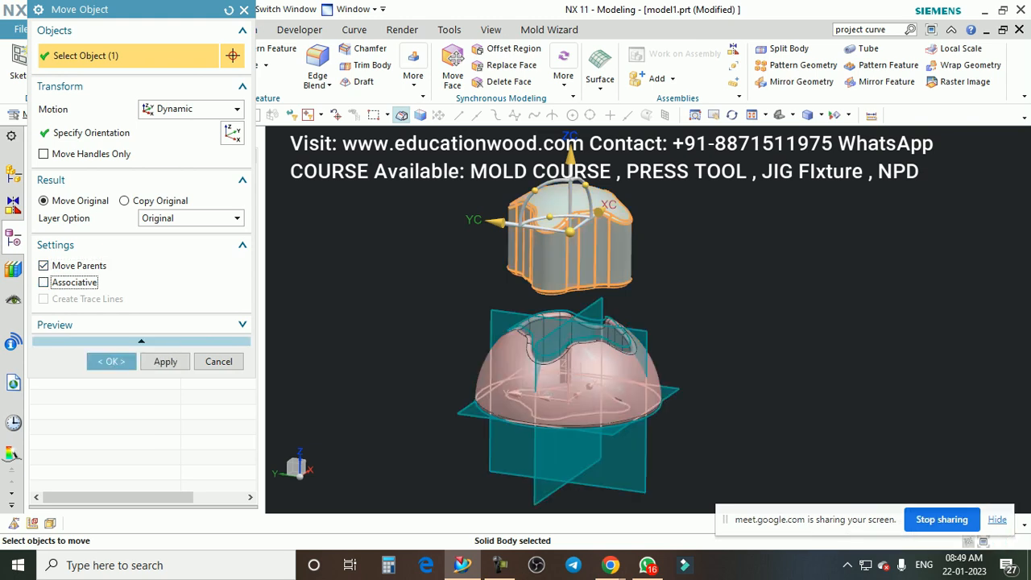
pyautogui.click(111, 361)
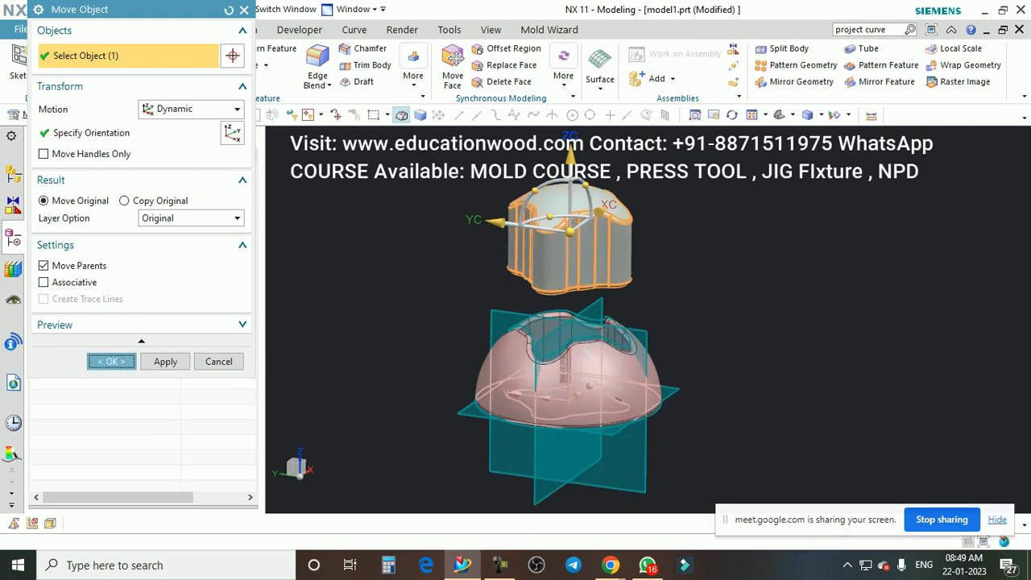
pyautogui.click(516, 300)
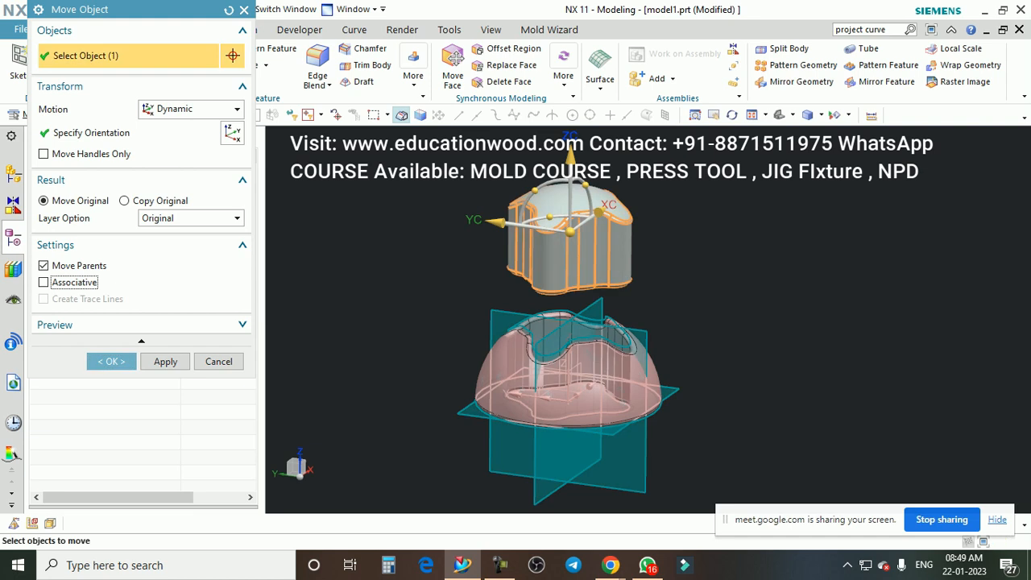
pyautogui.click(219, 361)
pyautogui.scroll(-1, 820, 302)
pyautogui.scroll(1, 651, 298)
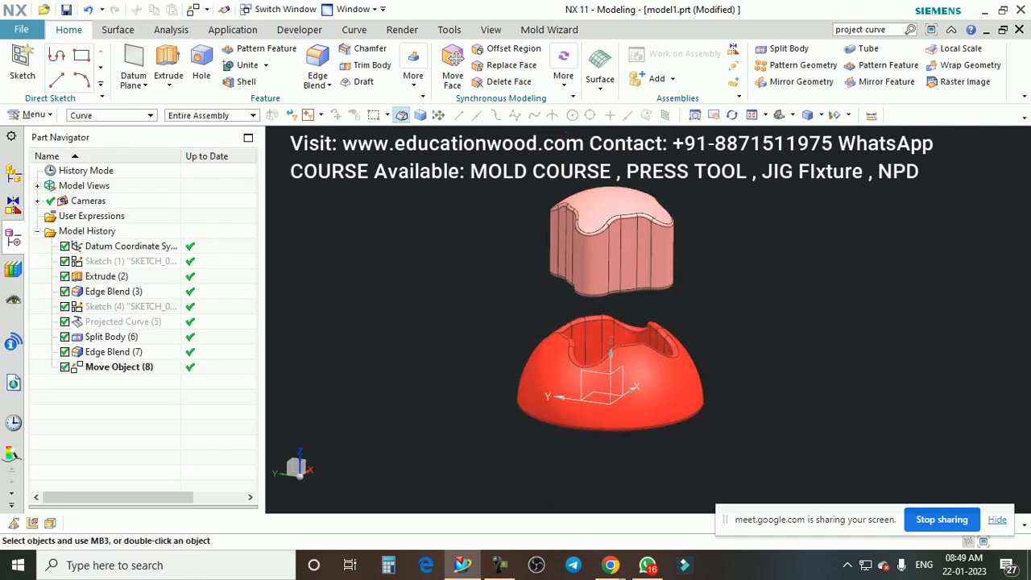
pyautogui.hotkey('ctrl', 't')
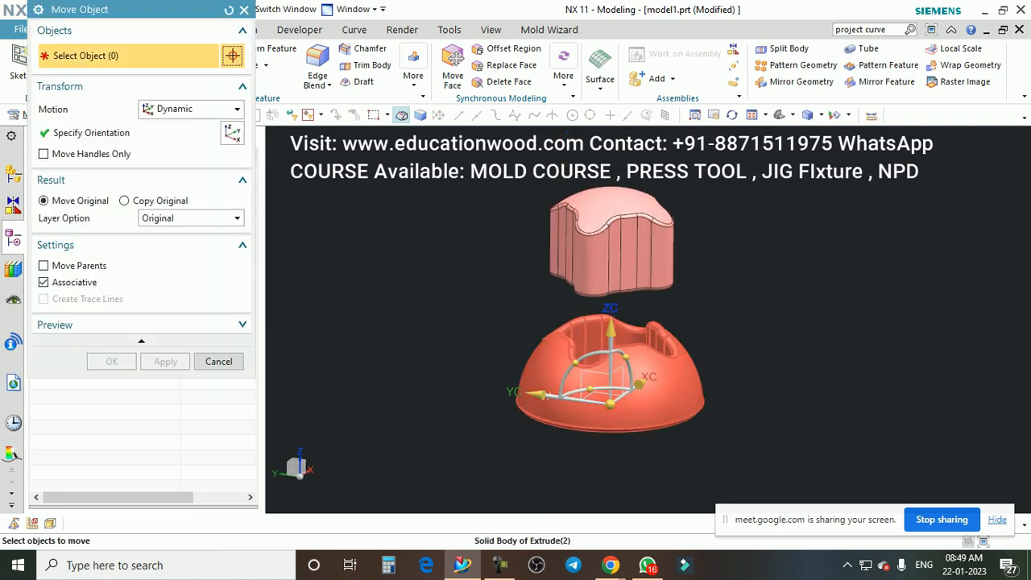
pyautogui.click(613, 250)
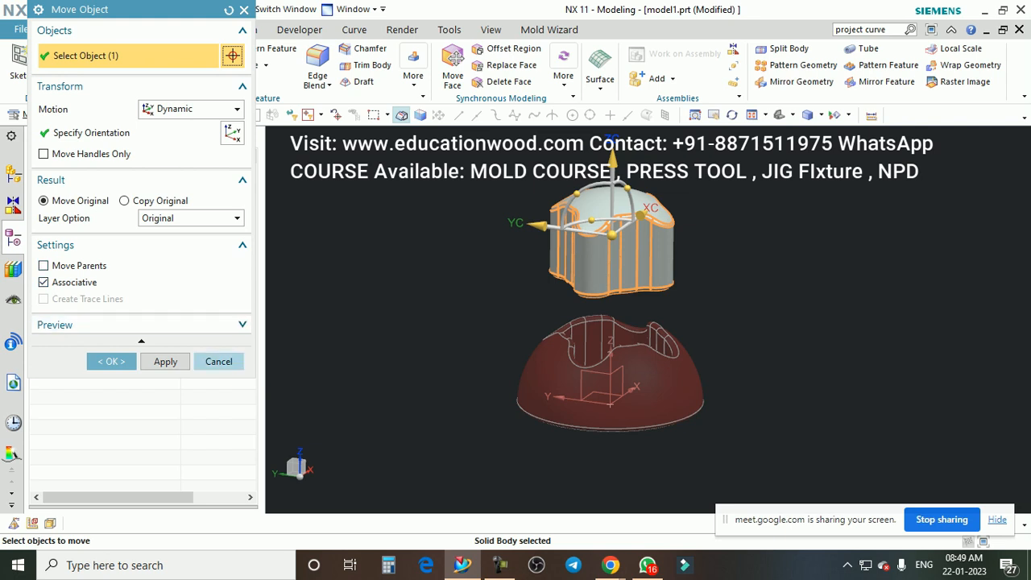
pyautogui.click(218, 361)
# Step: Switch to the Google Meet window to check the call participants and return to NX
pyautogui.click(610, 566)
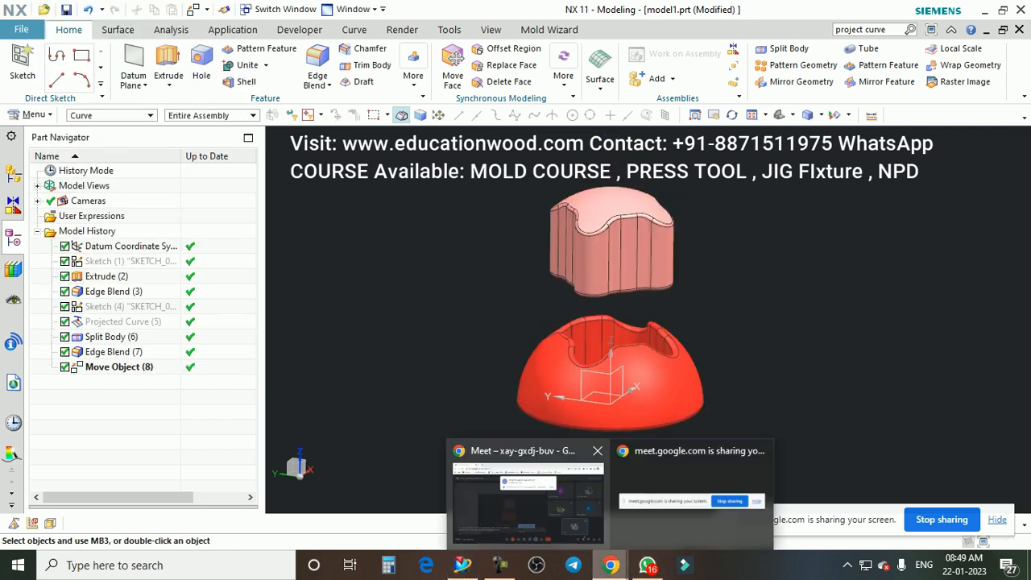
pyautogui.click(531, 501)
pyautogui.click(672, 164)
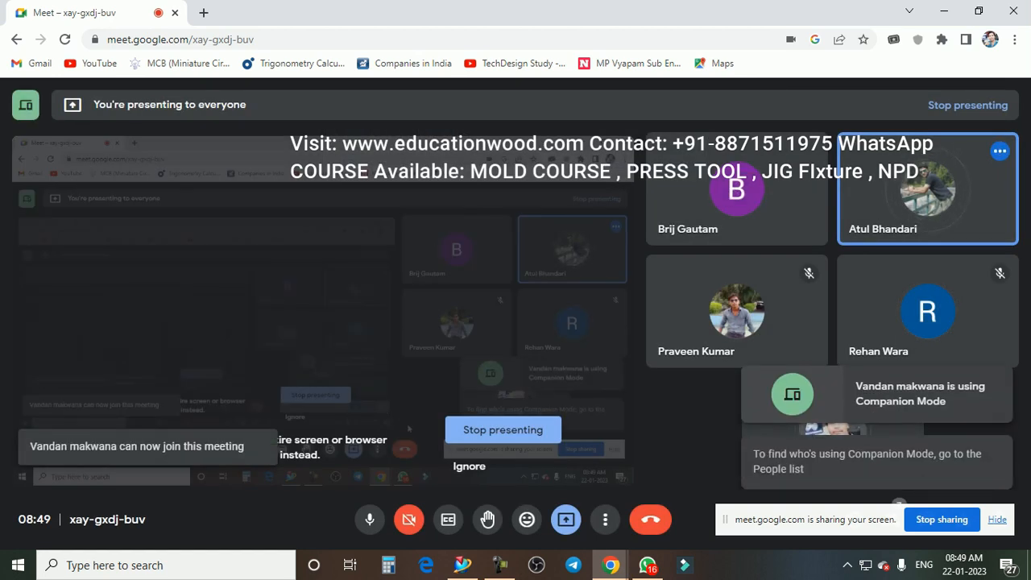
pyautogui.click(463, 564)
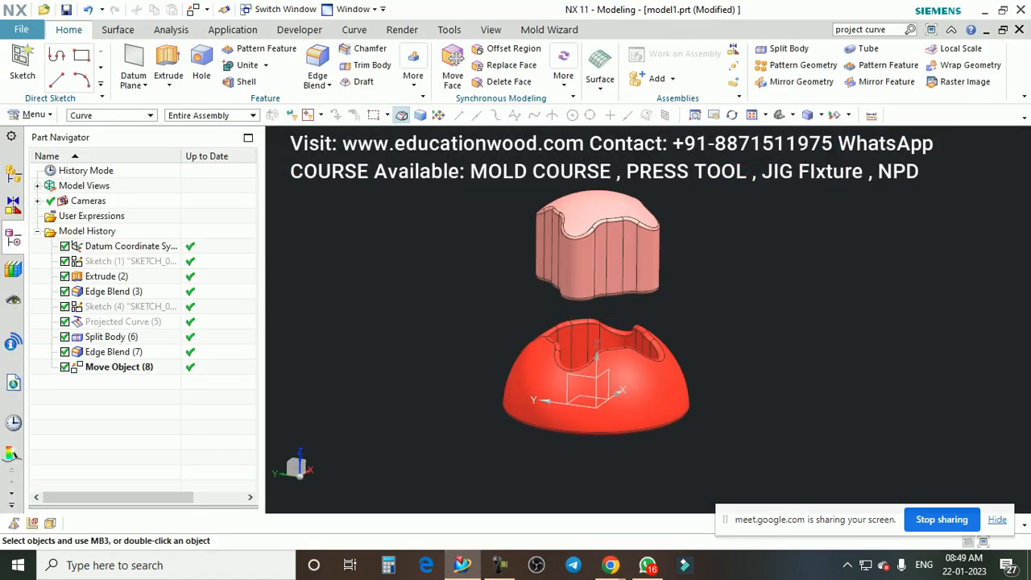
pyautogui.scroll(-2, 626, 274)
pyautogui.scroll(2, 666, 269)
pyautogui.scroll(-1, 668, 269)
pyautogui.scroll(1, 672, 305)
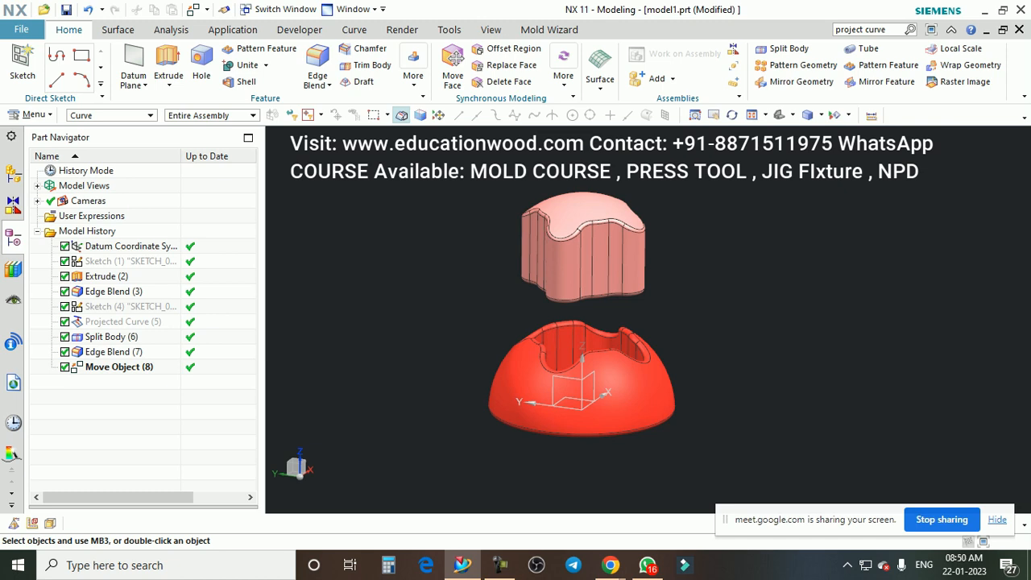
pyautogui.moveTo(726, 519)
pyautogui.mouseDown()
pyautogui.moveTo(729, 533)
pyautogui.moveTo(740, 530)
pyautogui.mouseUp()
pyautogui.scroll(-2, 662, 346)
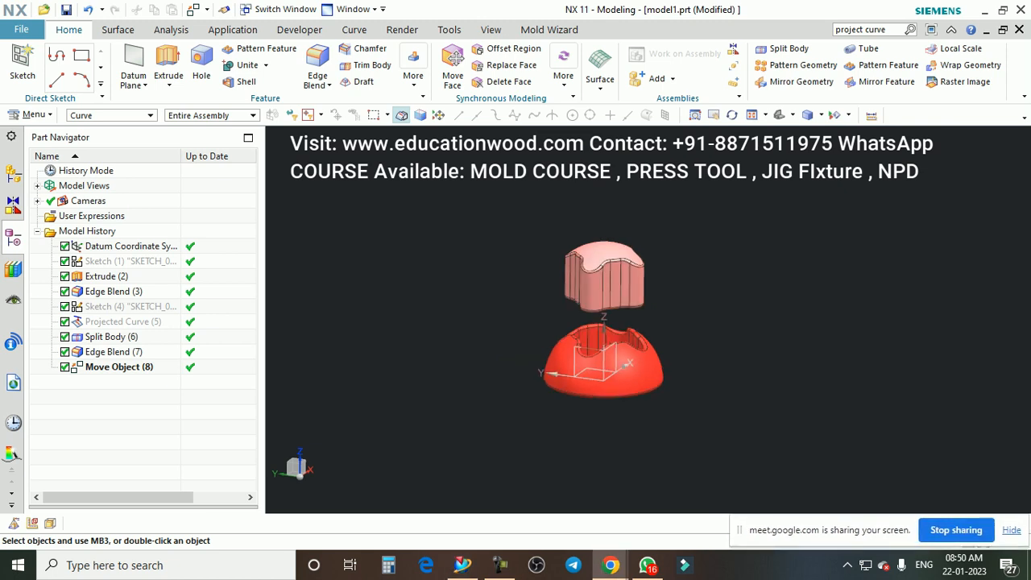
pyautogui.scroll(2, 573, 346)
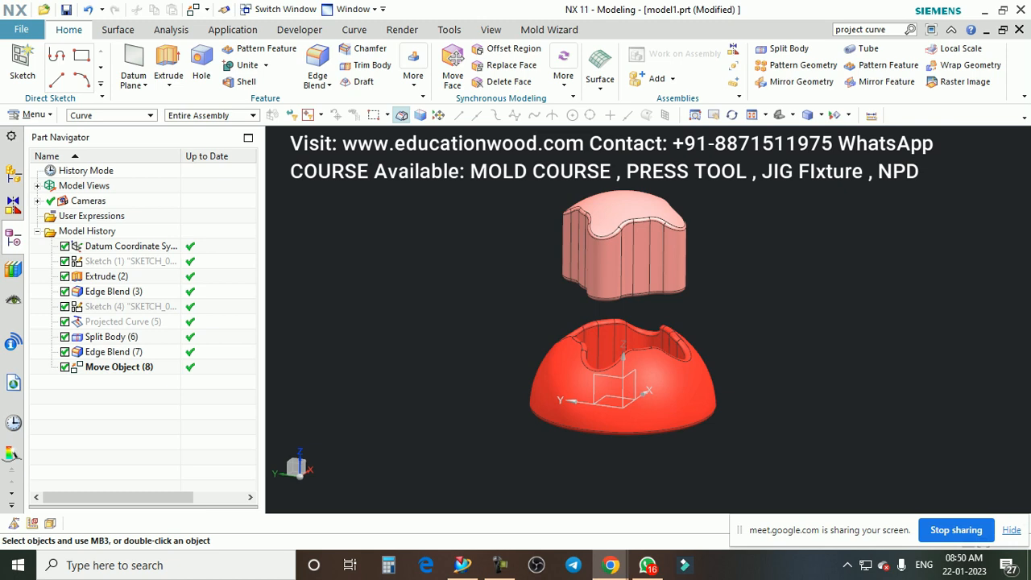
# Step: Examine the raised four-lobed core and the matching pocket in the red dome from different angles
pyautogui.scroll(-1, 564, 326)
pyautogui.scroll(1, 645, 327)
pyautogui.scroll(-1, 606, 325)
pyautogui.scroll(1, 632, 304)
pyautogui.scroll(-1, 624, 322)
pyautogui.moveTo(624, 322); pyautogui.dragTo(665, 322, button='middle')
pyautogui.scroll(1, 709, 363)
pyautogui.moveTo(709, 362)
pyautogui.mouseDown(button='middle')
pyautogui.moveTo(692, 350)
pyautogui.moveTo(709, 344)
pyautogui.mouseUp(button='middle')
pyautogui.scroll(-1, 725, 338)
pyautogui.moveTo(704, 294); pyautogui.dragTo(685, 286, button='middle')
pyautogui.scroll(-1, 679, 310)
pyautogui.scroll(1, 679, 310)
pyautogui.scroll(-1, 685, 285)
pyautogui.scroll(1, 685, 286)
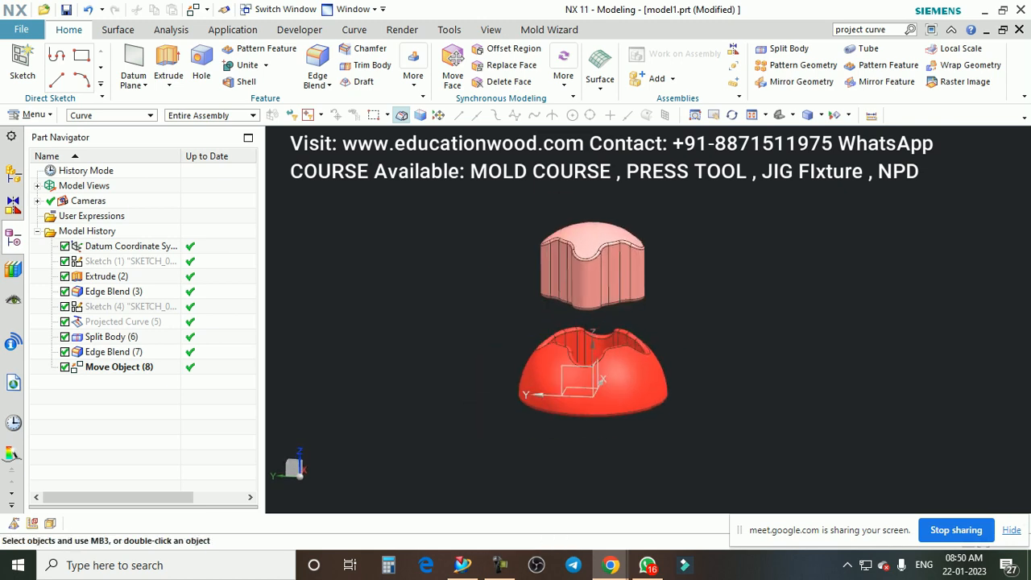
# Step: Set the selection type filter to No Selection Filter
pyautogui.click(120, 115)
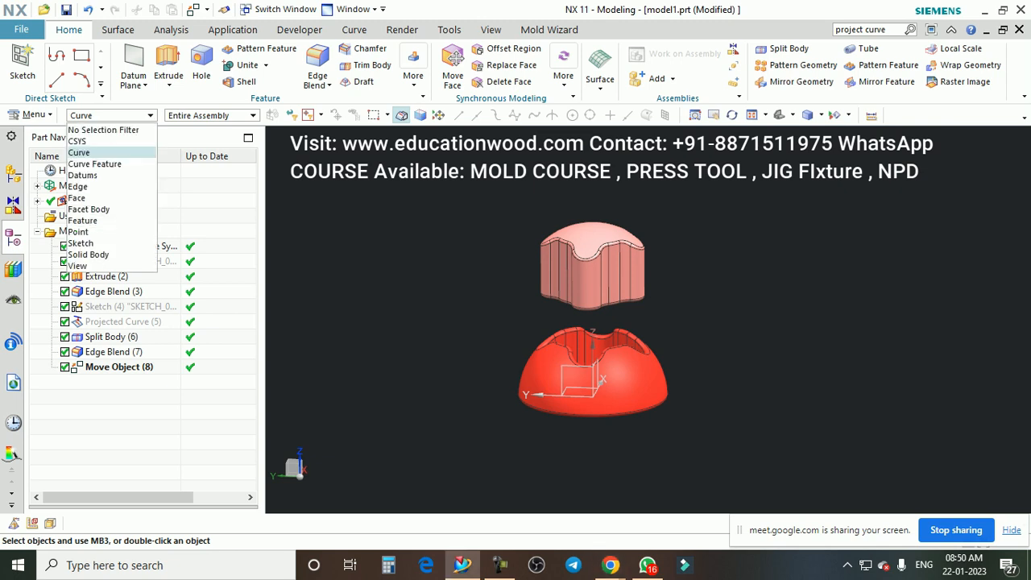
pyautogui.click(104, 129)
pyautogui.scroll(-2, 667, 274)
pyautogui.scroll(1, 667, 274)
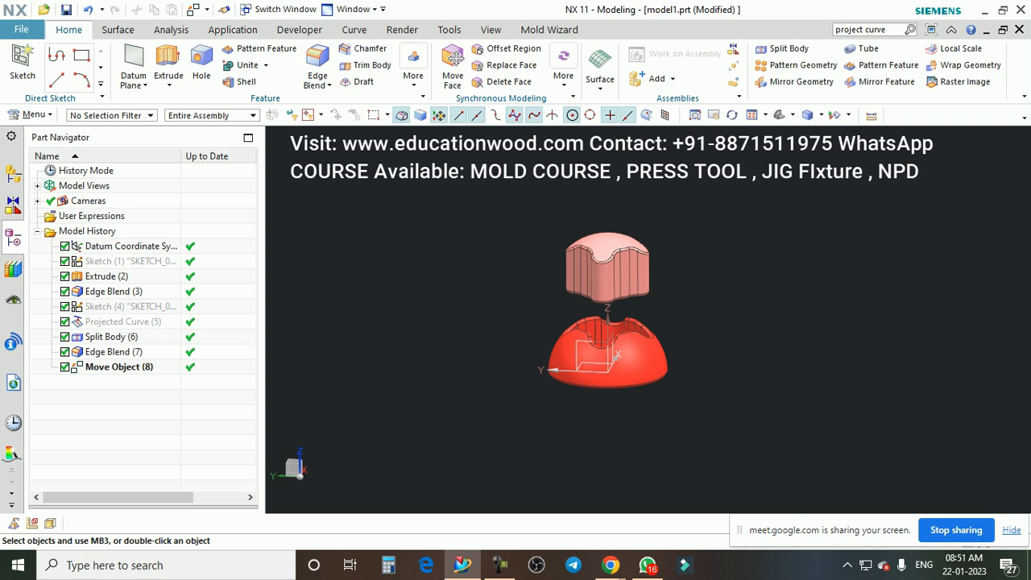
pyautogui.click(21, 29)
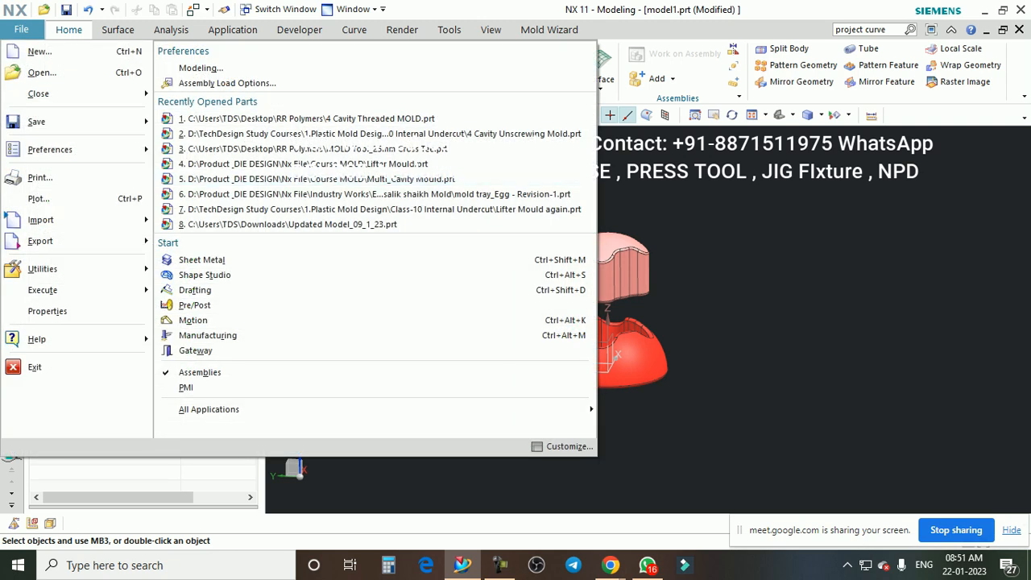
pyautogui.click(21, 30)
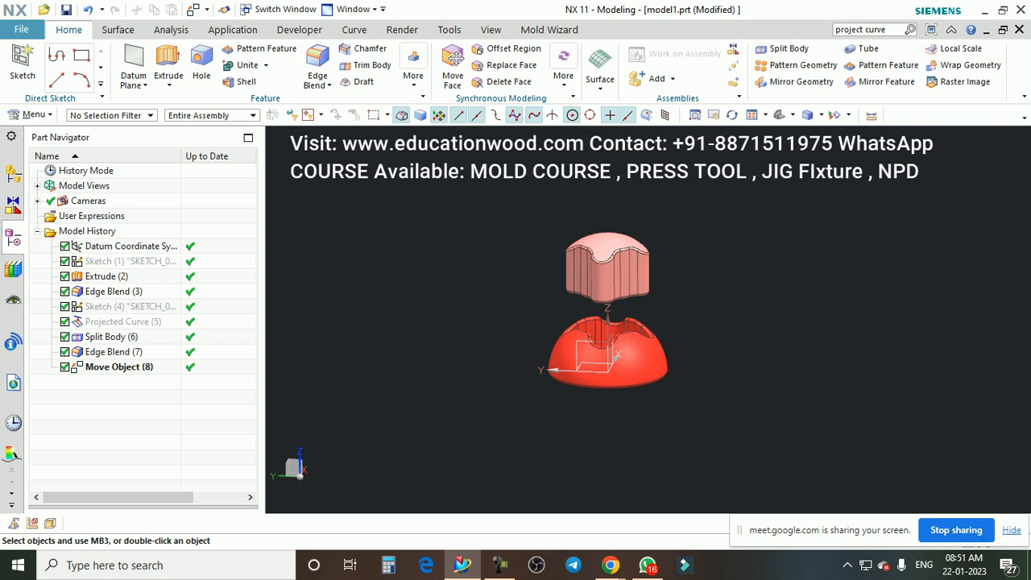
pyautogui.scroll(2, 604, 327)
pyautogui.moveTo(604, 327)
pyautogui.mouseDown(button='middle')
pyautogui.moveTo(632, 316)
pyautogui.moveTo(620, 339)
pyautogui.moveTo(610, 330)
pyautogui.mouseUp(button='middle')
pyautogui.scroll(-1, 632, 316)
pyautogui.scroll(1, 609, 330)
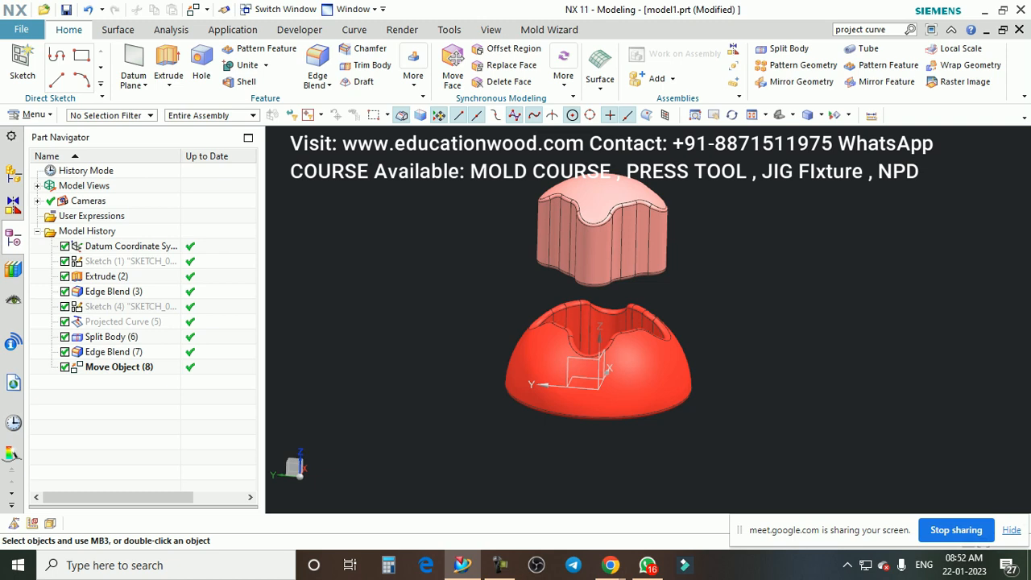
pyautogui.scroll(-1, 618, 269)
pyautogui.scroll(1, 676, 270)
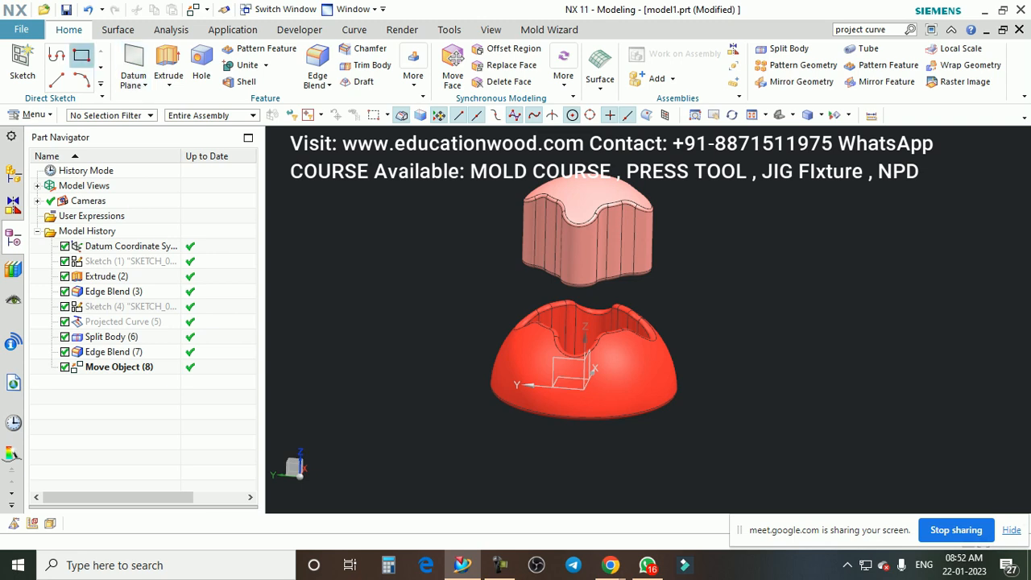
# Step: Look briefly at the Google Meet call and switch back to the NX model
pyautogui.click(983, 11)
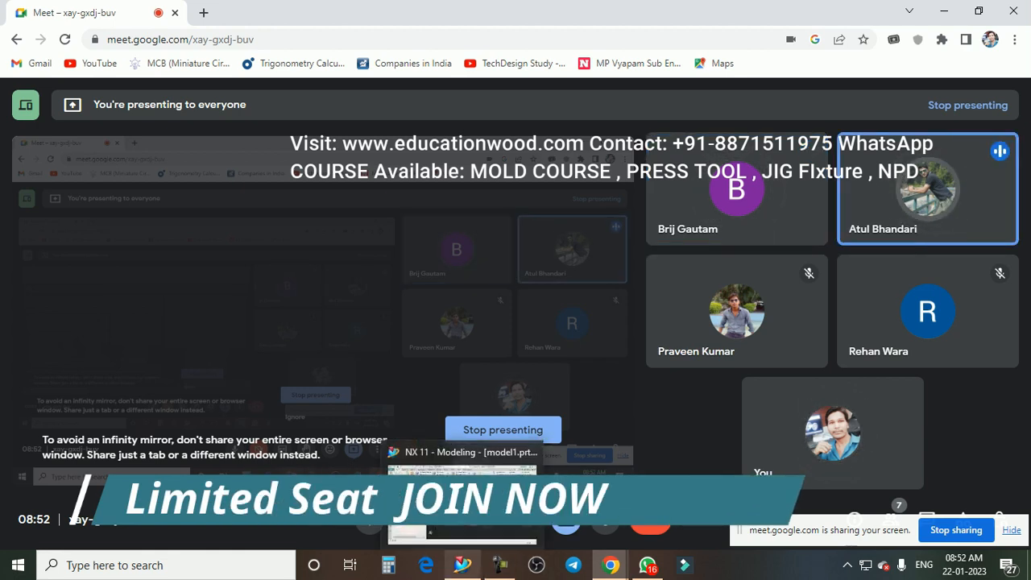
pyautogui.click(462, 564)
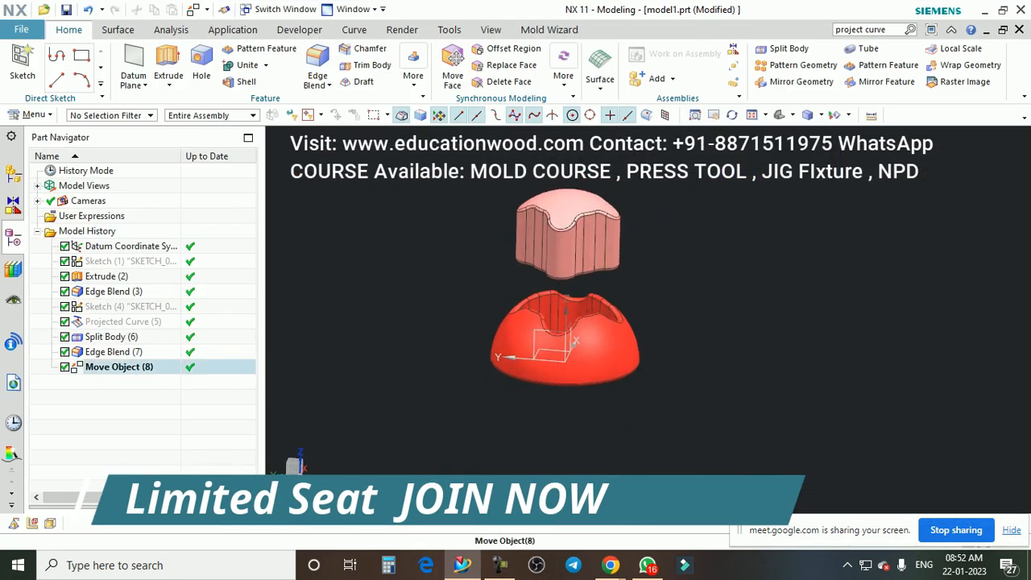
# Step: View the View/Screen settings in the Visualization Preferences and close the dialog
pyautogui.click(21, 30)
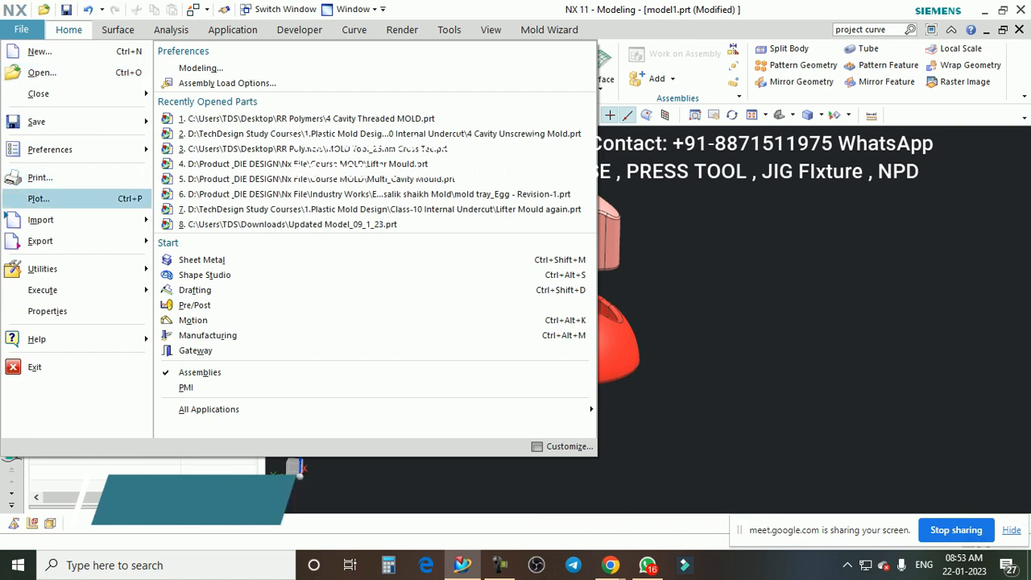
pyautogui.click(22, 30)
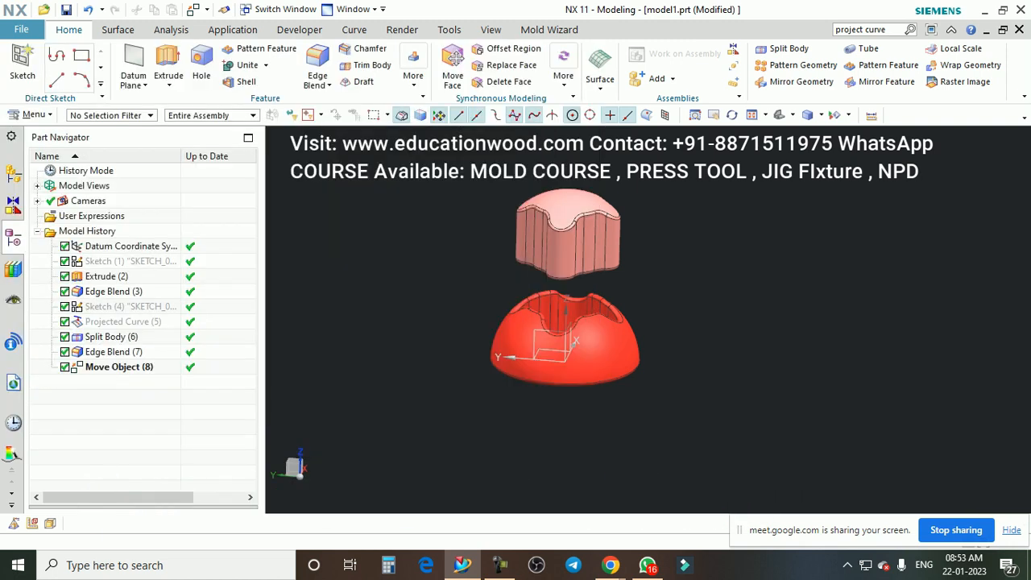
pyautogui.hotkey('ctrl', 'shift', 'v')
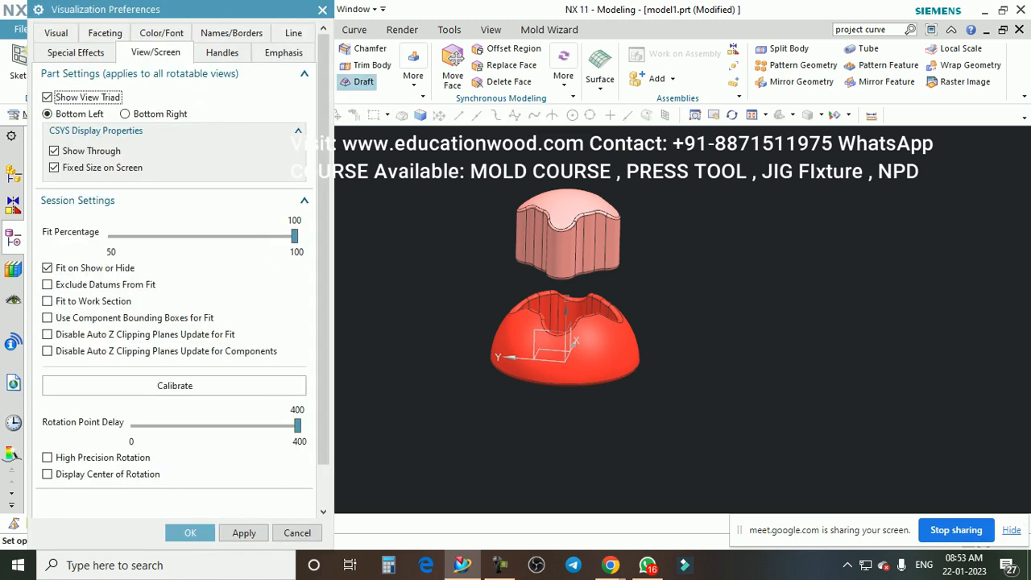
pyautogui.click(322, 9)
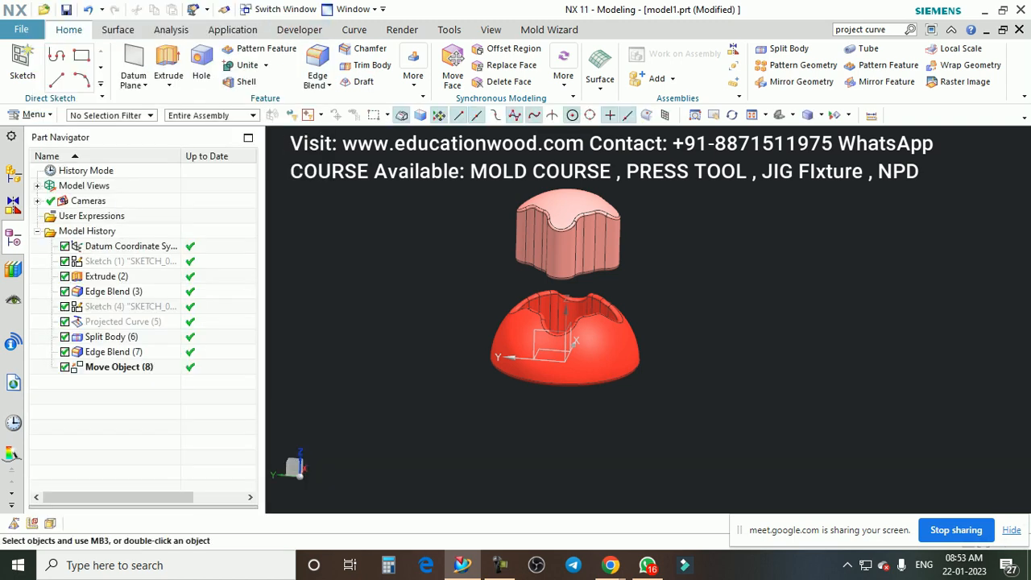
# Step: View the Visualization Performance Preferences and the Visualization Preferences, closing each dialog without changes
pyautogui.click(21, 29)
pyautogui.moveTo(50, 150)
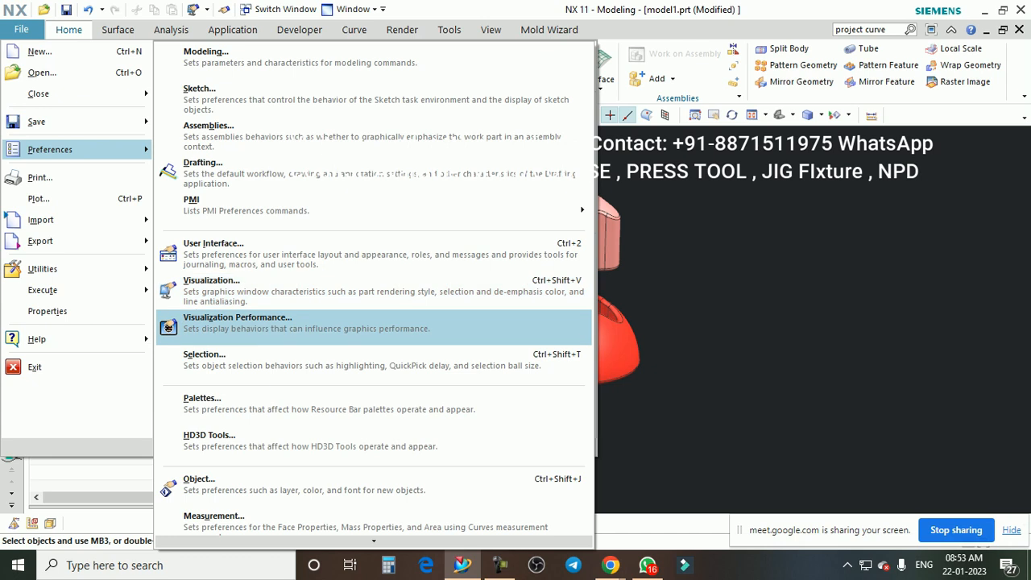
pyautogui.click(238, 323)
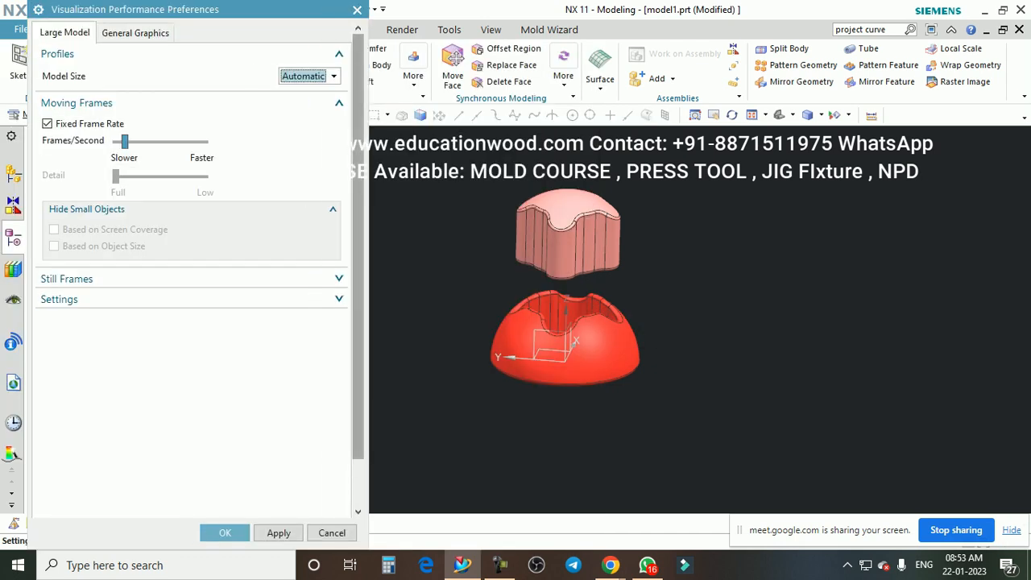
pyautogui.click(357, 9)
pyautogui.click(21, 29)
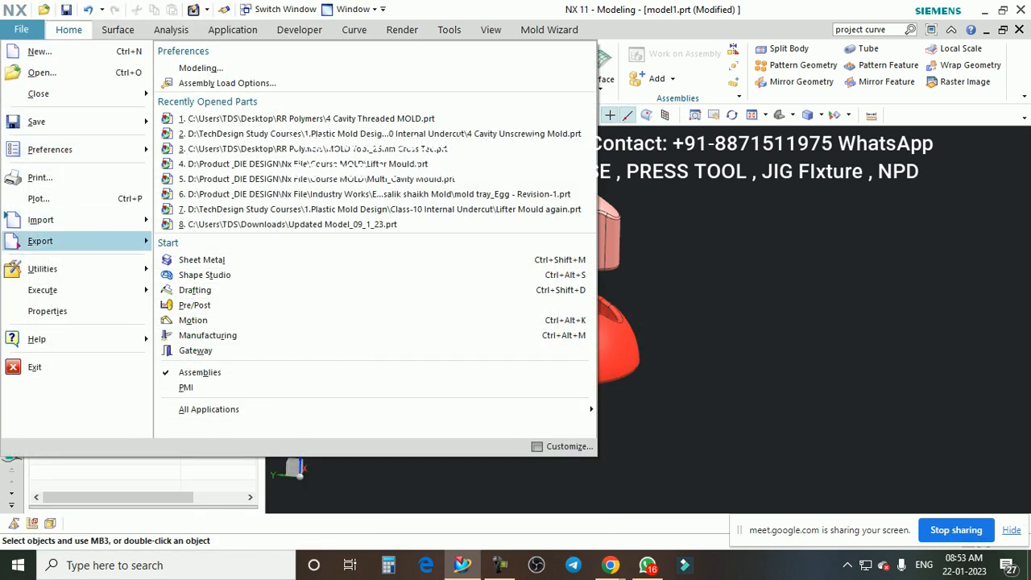
pyautogui.moveTo(50, 149)
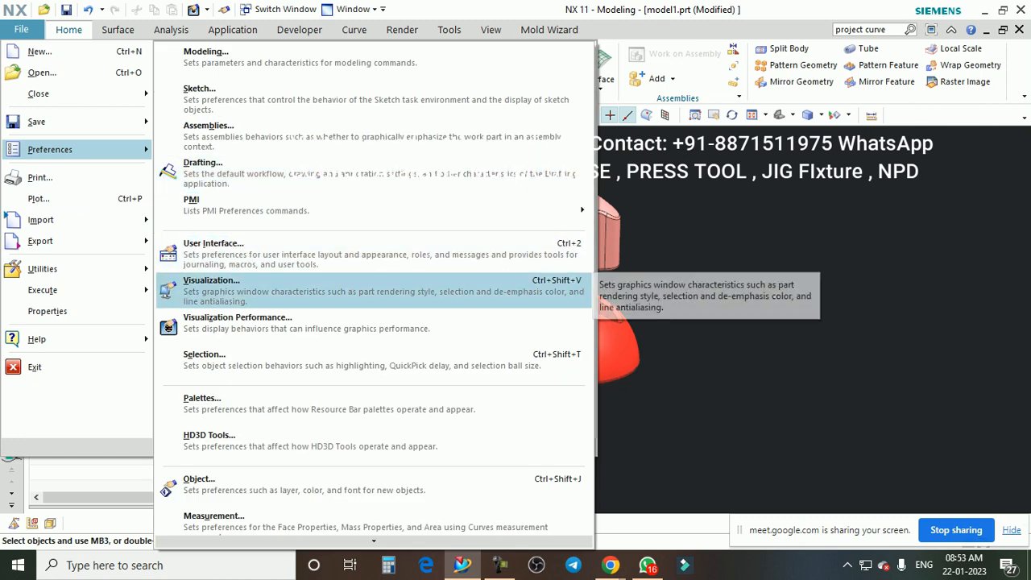
pyautogui.click(211, 286)
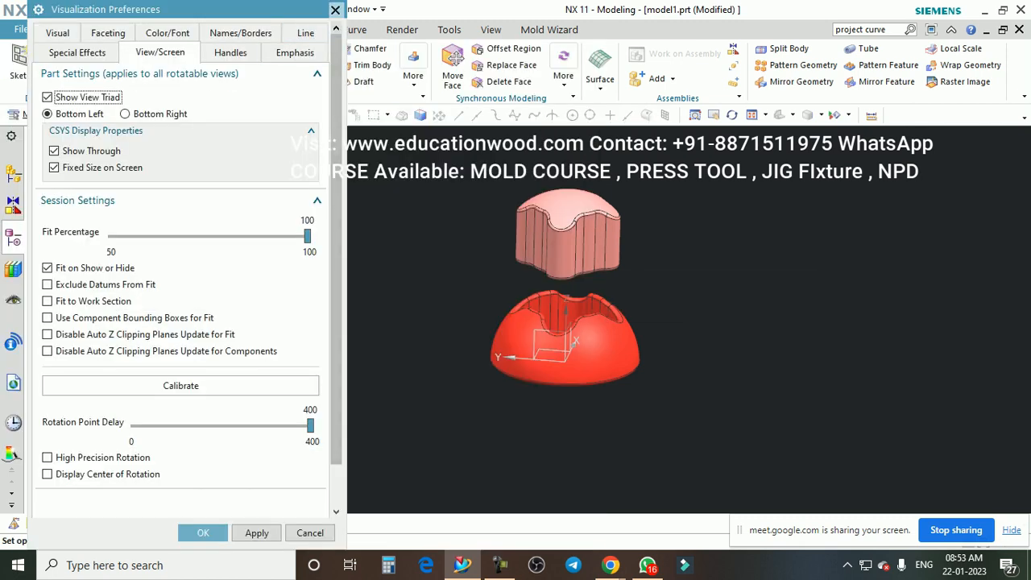
pyautogui.click(335, 10)
# Step: Edit the graphics background and set the top colour of shaded views to green, RGB 57, 138, 94
pyautogui.click(21, 29)
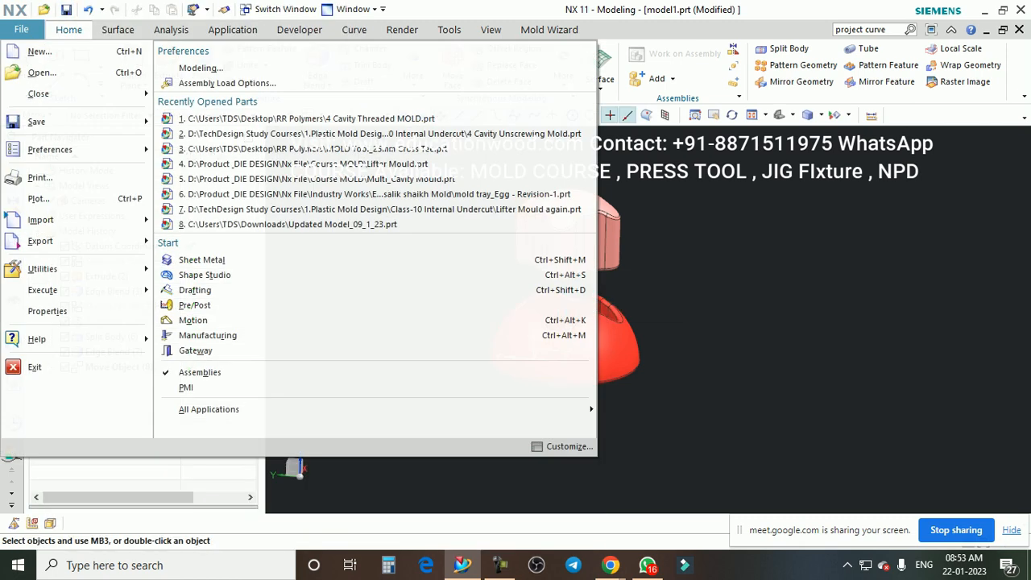
pyautogui.moveTo(50, 149)
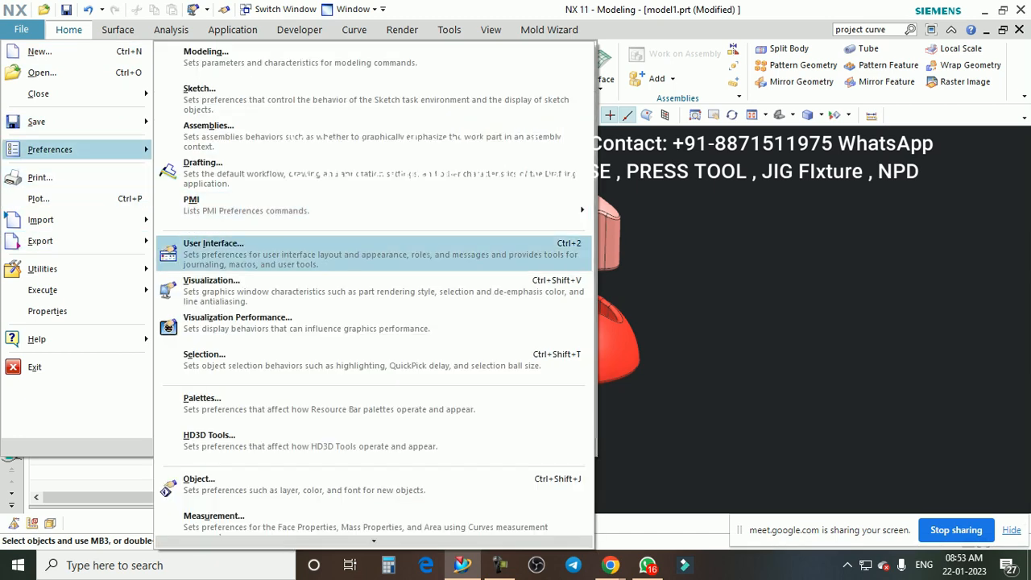
pyautogui.scroll(-5, 322, 445)
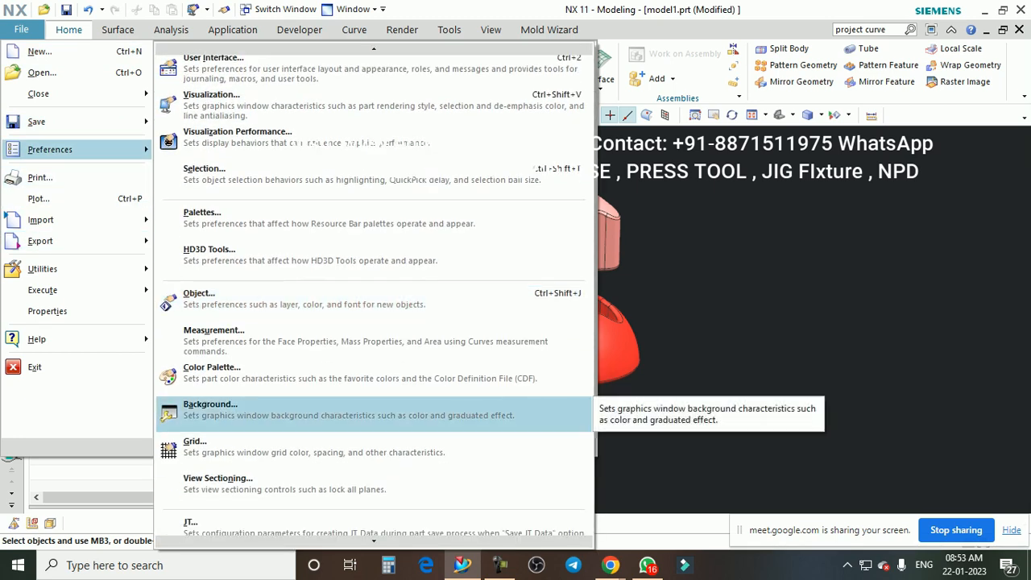
pyautogui.click(322, 409)
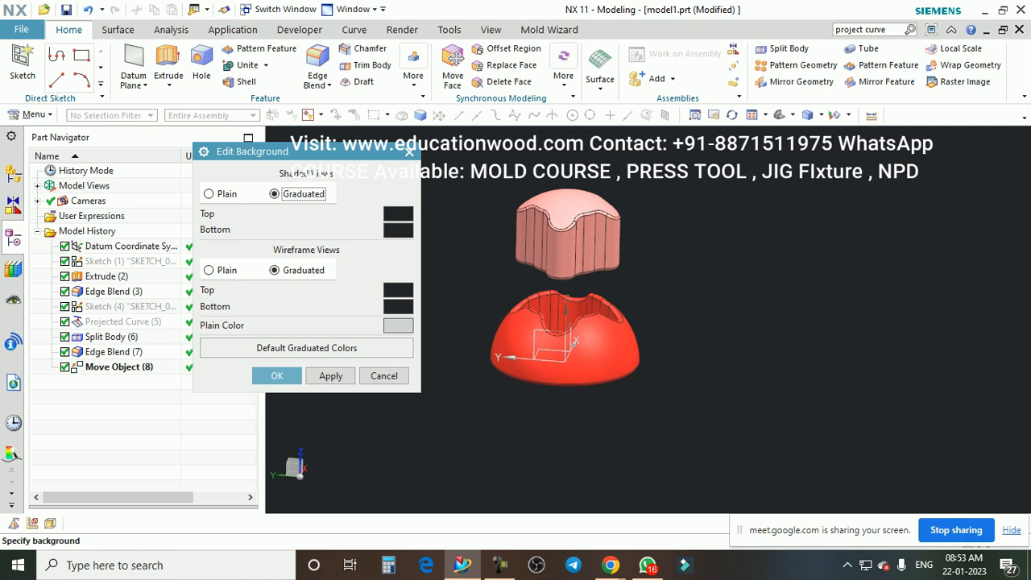
pyautogui.click(398, 213)
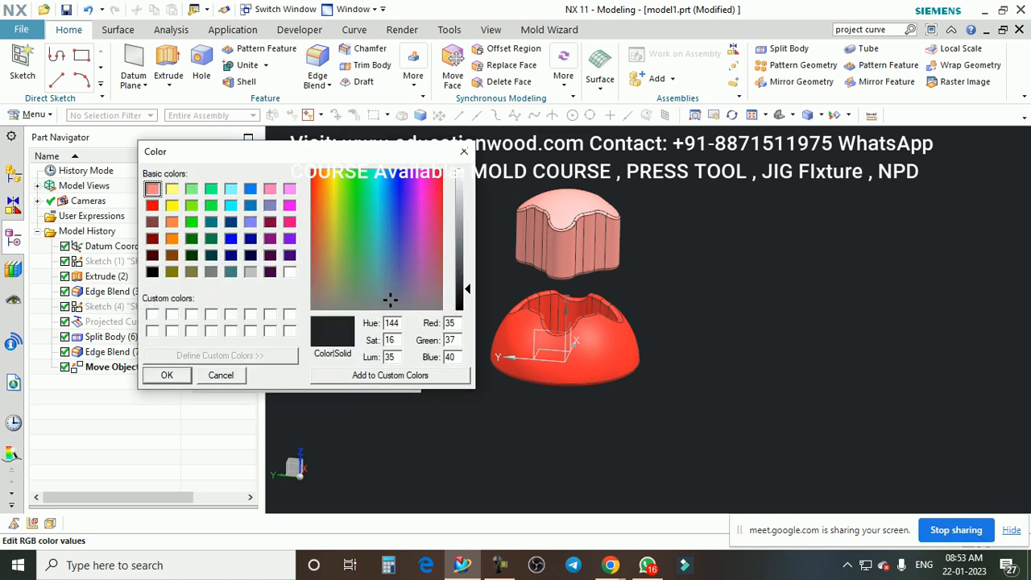
pyautogui.click(360, 243)
pyautogui.moveTo(360, 243); pyautogui.dragTo(364, 252)
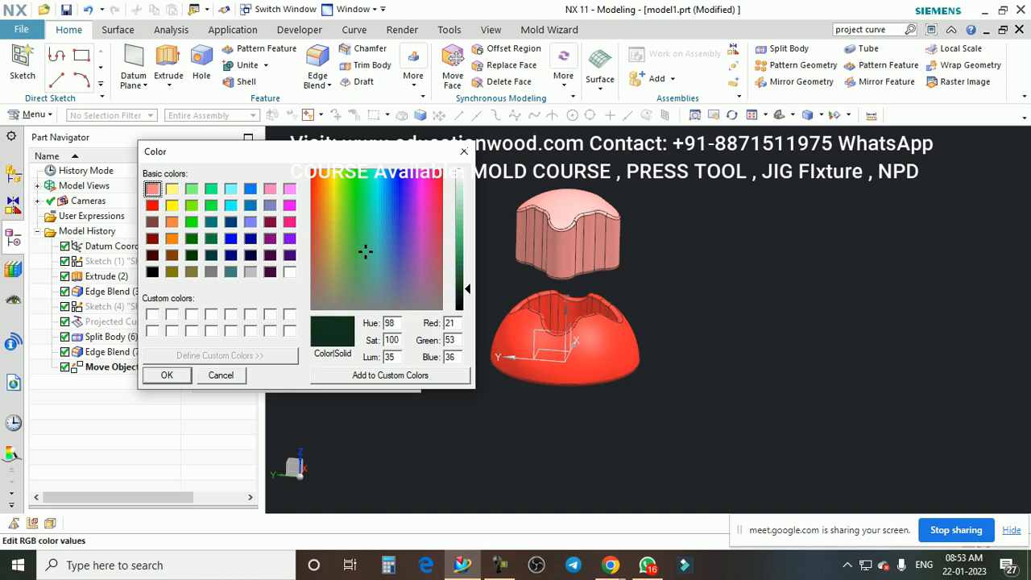
pyautogui.moveTo(459, 288); pyautogui.dragTo(459, 255)
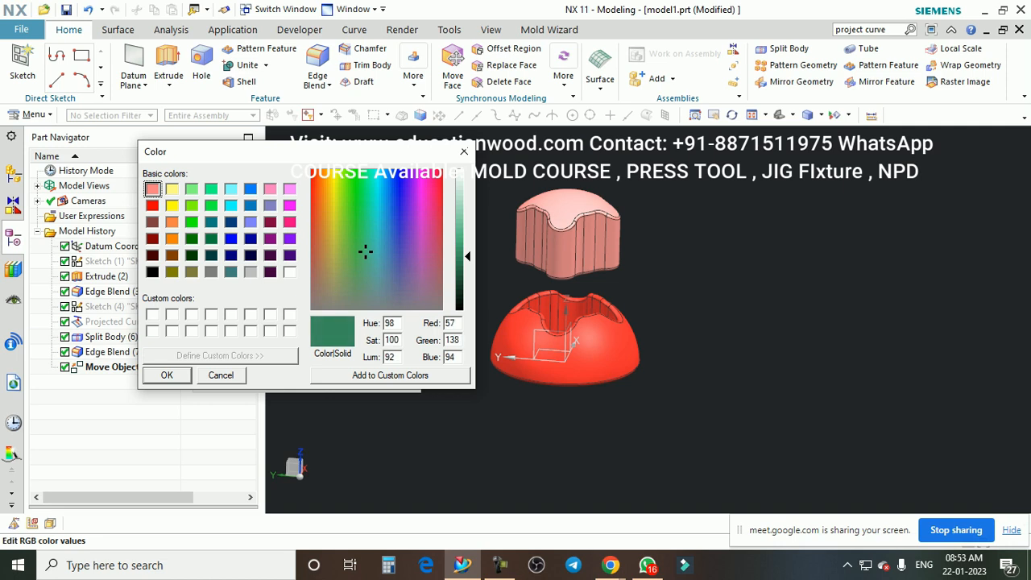
pyautogui.press('Return')
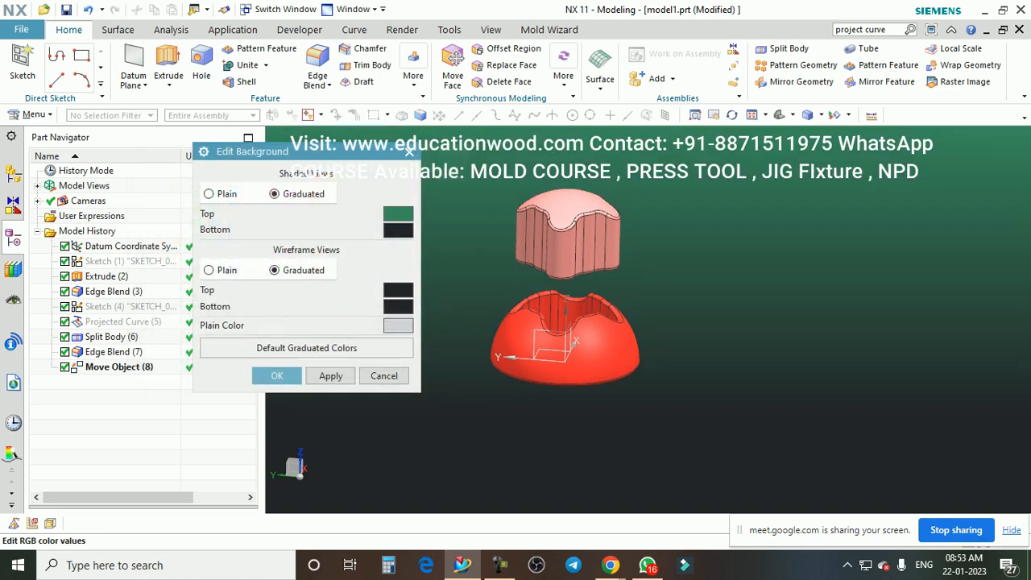
# Step: Set the bottom background colour of shaded views to blue, RGB 69, 115, 141
pyautogui.click(398, 230)
pyautogui.click(386, 262)
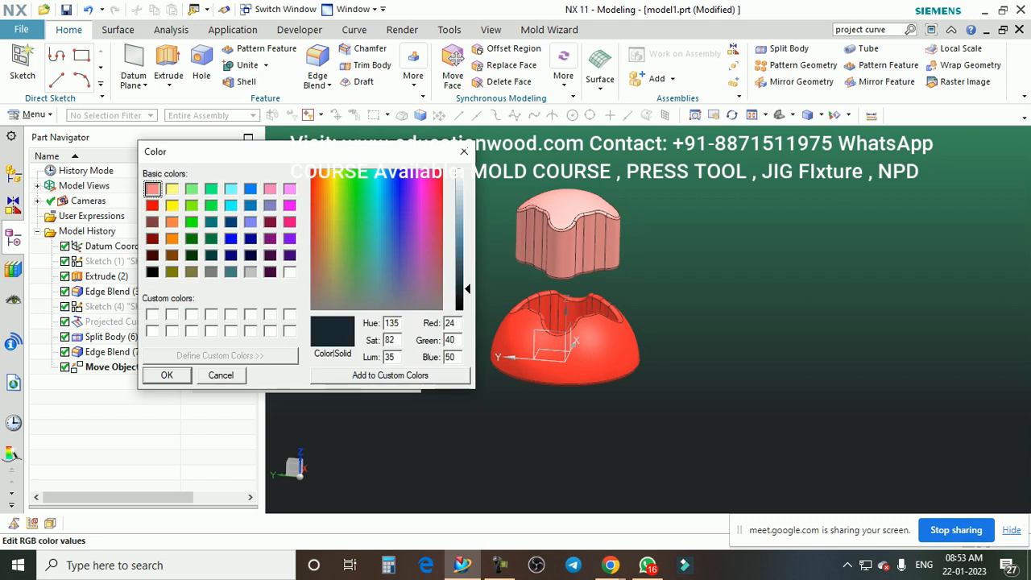
pyautogui.moveTo(466, 288); pyautogui.dragTo(466, 252)
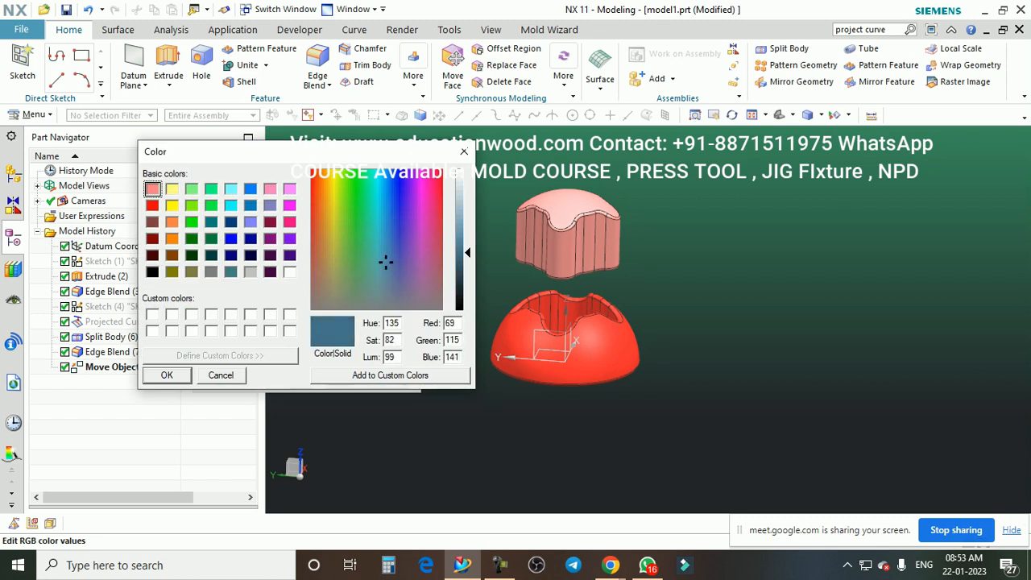
pyautogui.press('Return')
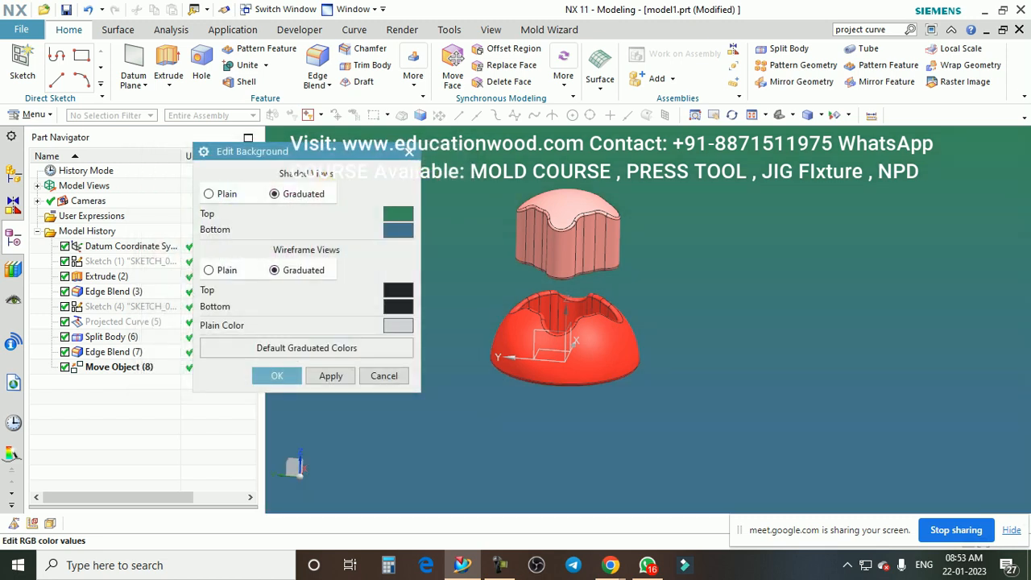
pyautogui.scroll(-2, 728, 258)
pyautogui.scroll(2, 660, 256)
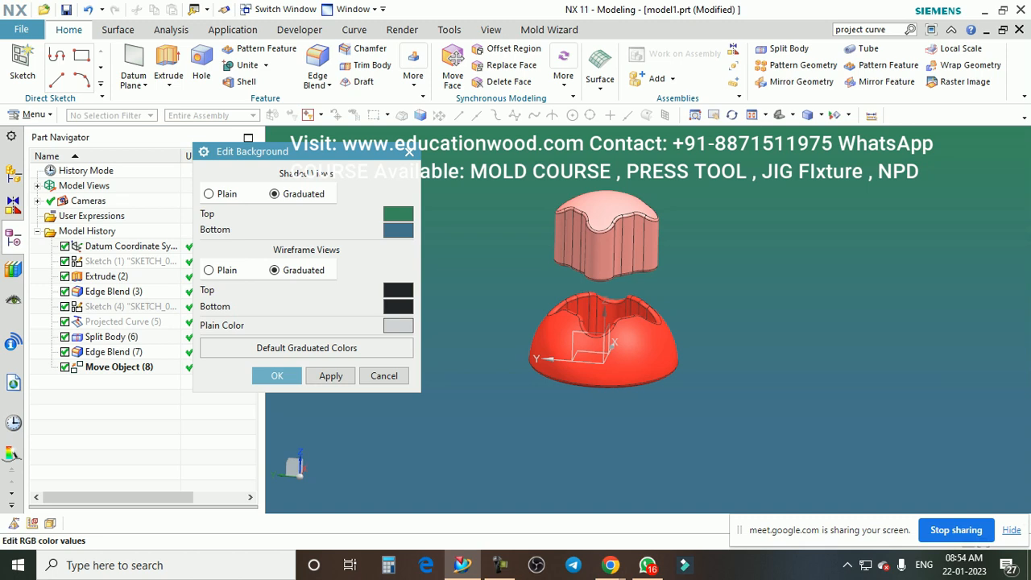
# Step: Set the wireframe views' top background colour to grey, RGB 83, 88, 96, lighten their bottom colour and accept the background
pyautogui.click(398, 290)
pyautogui.moveTo(467, 289); pyautogui.dragTo(467, 260)
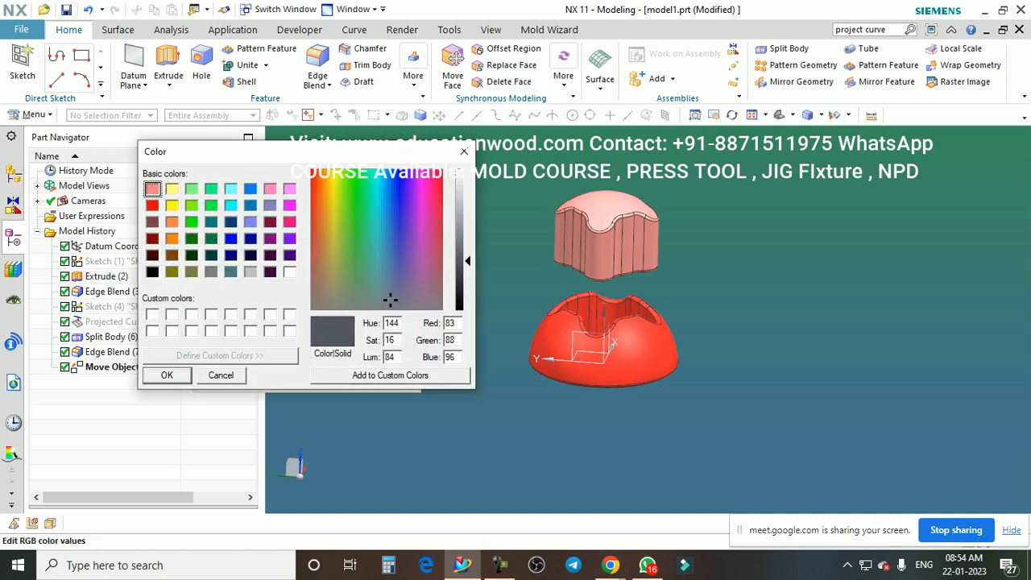
pyautogui.press('Return')
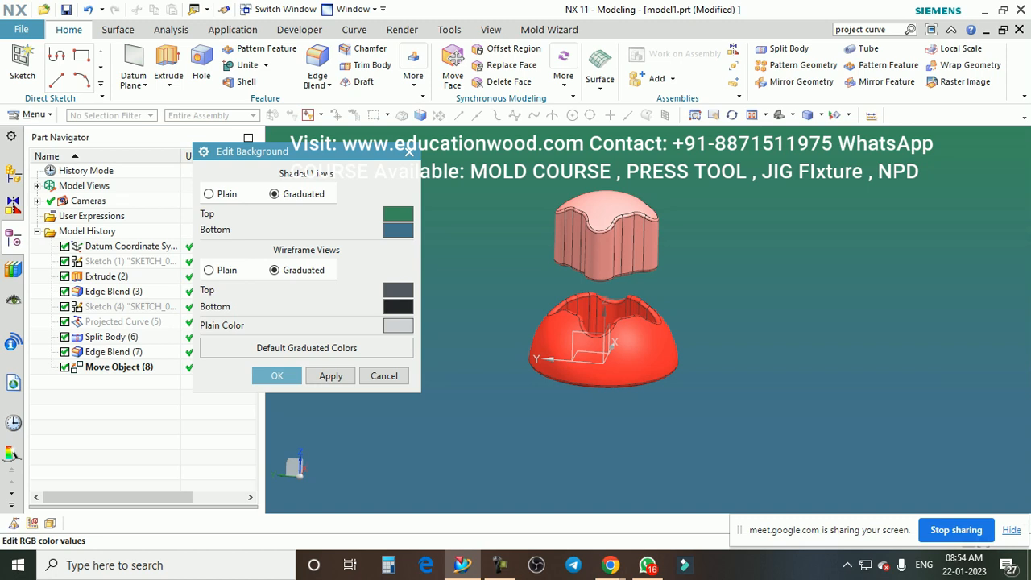
pyautogui.click(398, 306)
pyautogui.moveTo(467, 289); pyautogui.dragTo(467, 194)
pyautogui.press('Return')
pyautogui.press('Return')
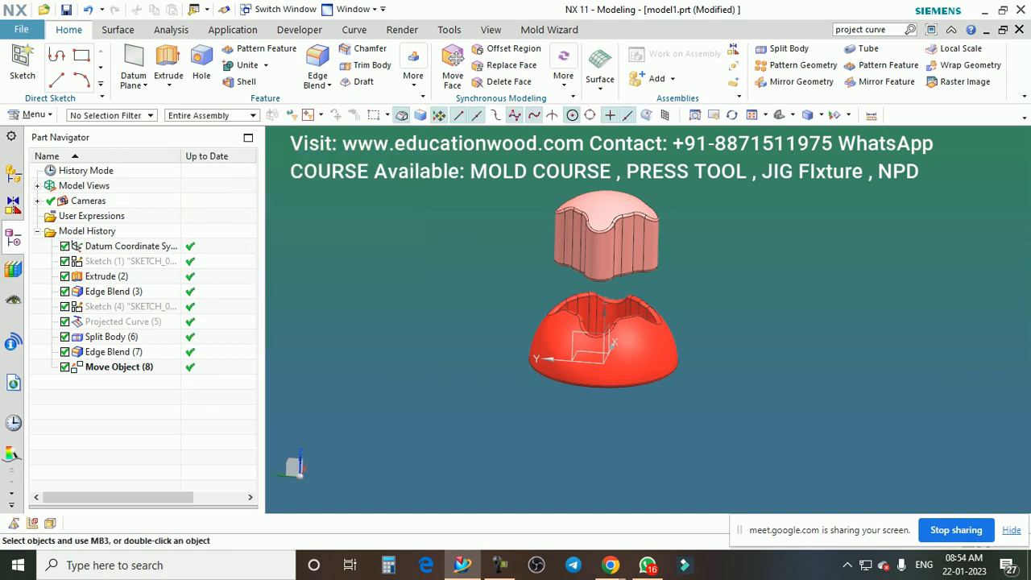
# Step: Display the model in wireframe and check it against the graduated wireframe background from different angles
pyautogui.scroll(-1, 633, 244)
pyautogui.scroll(2, 666, 244)
pyautogui.moveTo(666, 244); pyautogui.dragTo(574, 256, button='middle')
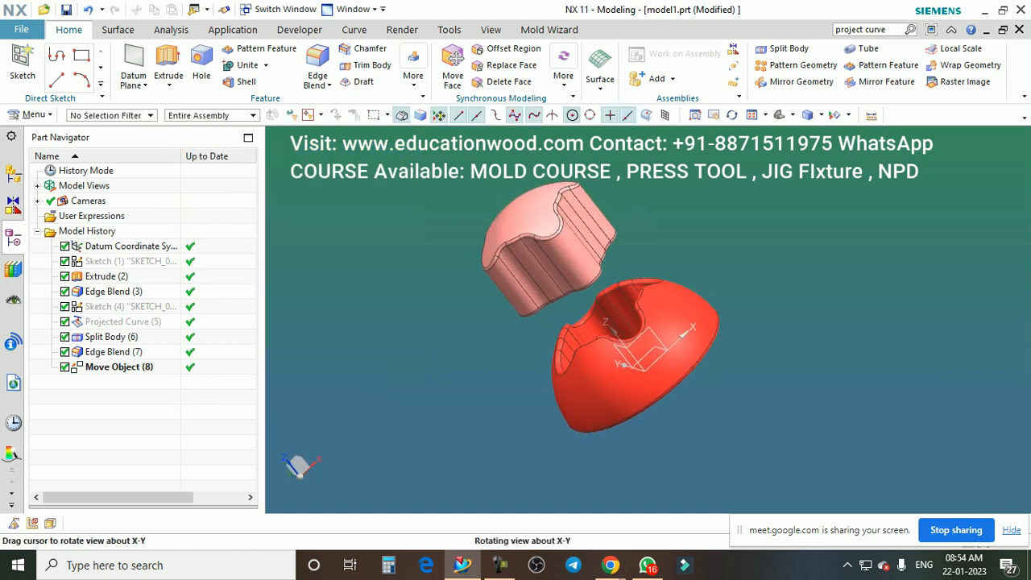
pyautogui.click(491, 29)
pyautogui.click(613, 83)
pyautogui.moveTo(709, 322); pyautogui.dragTo(532, 359, button='middle')
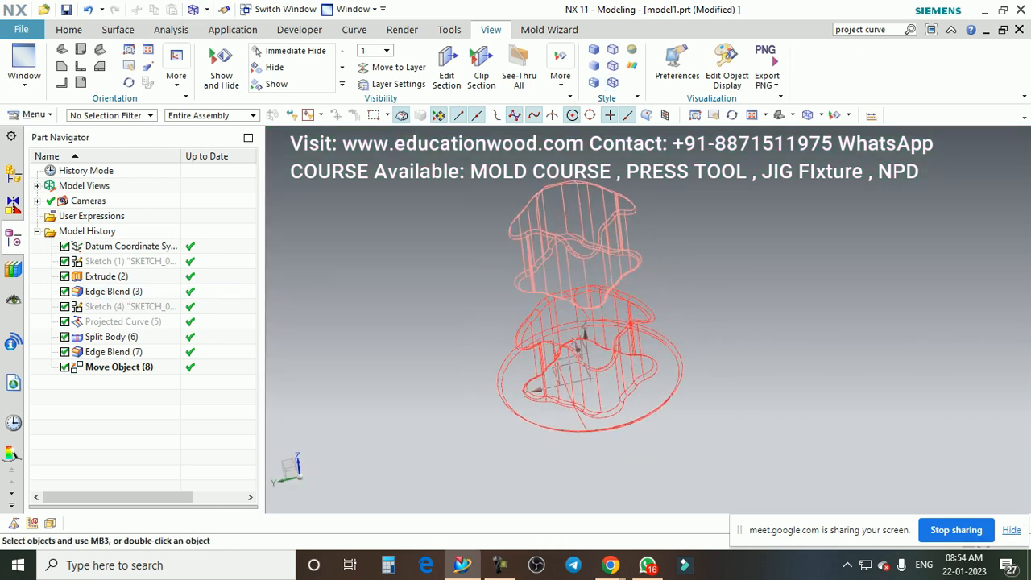
pyautogui.moveTo(596, 338); pyautogui.dragTo(657, 314, button='middle')
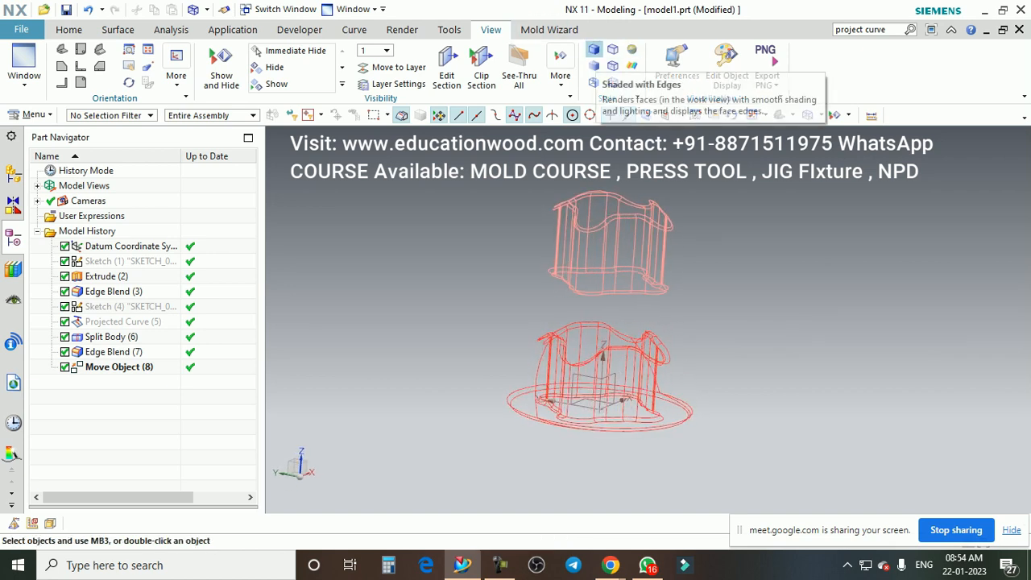
# Step: Return the model from wireframe to the Shaded rendering style without edges
pyautogui.click(593, 49)
pyautogui.moveTo(612, 346); pyautogui.dragTo(636, 334, button='middle')
pyautogui.moveTo(770, 270); pyautogui.dragTo(795, 243, button='right')
pyautogui.moveTo(785, 262); pyautogui.dragTo(781, 339, button='middle')
pyautogui.moveTo(628, 338); pyautogui.dragTo(669, 310, button='middle')
pyautogui.scroll(2, 714, 284)
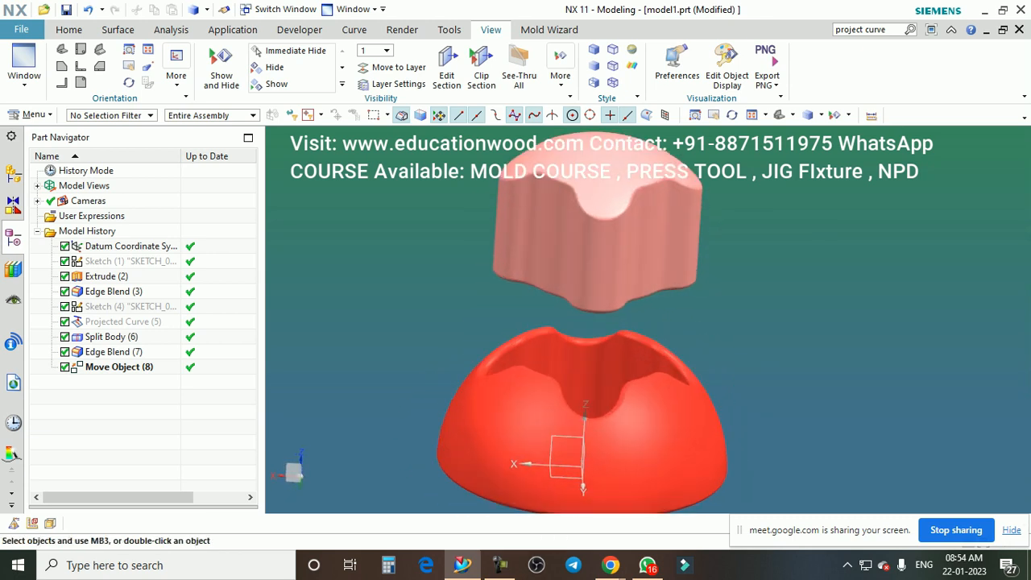
# Step: Examine the shaded core and dome pocket up close and from another side
pyautogui.scroll(-2, 647, 246)
pyautogui.scroll(4, 645, 216)
pyautogui.scroll(3, 576, 216)
pyautogui.scroll(-3, 576, 216)
pyautogui.moveTo(596, 226); pyautogui.dragTo(725, 210, button='middle')
pyautogui.scroll(-2, 675, 194)
pyautogui.scroll(-2, 697, 222)
pyautogui.scroll(1, 709, 233)
pyautogui.scroll(-1, 741, 225)
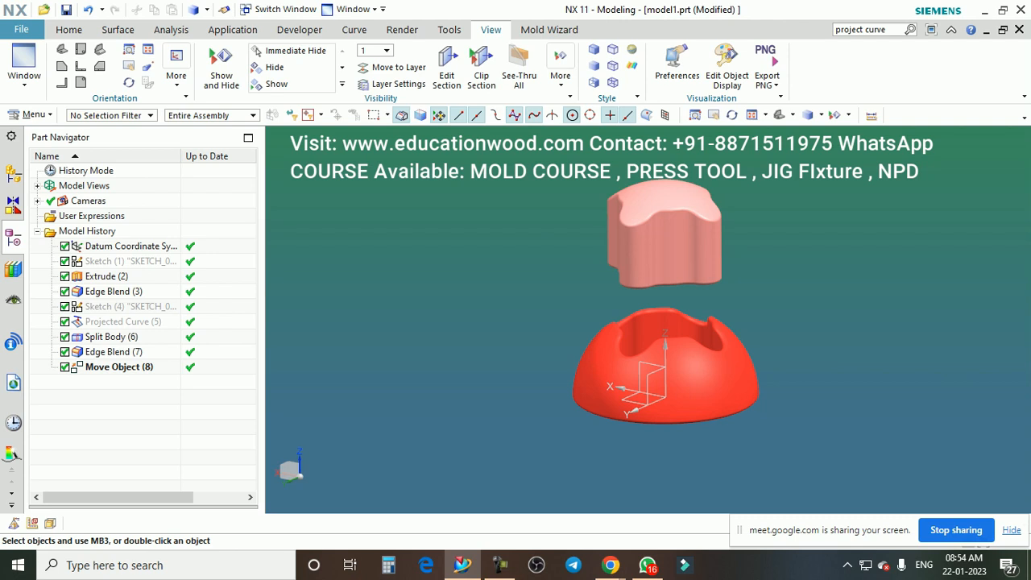
# Step: Set the Trimetric view's shininess to the maximum of 1.00 in the Visual settings of the Visualization Preferences
pyautogui.hotkey('ctrl', 'shift', 'v')
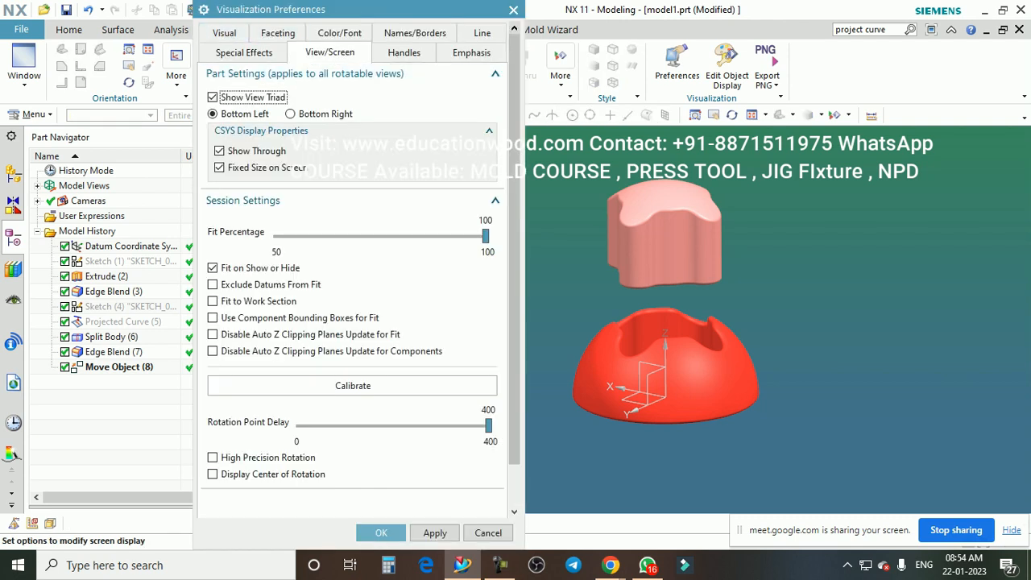
pyautogui.scroll(-1, 690, 267)
pyautogui.scroll(1, 672, 267)
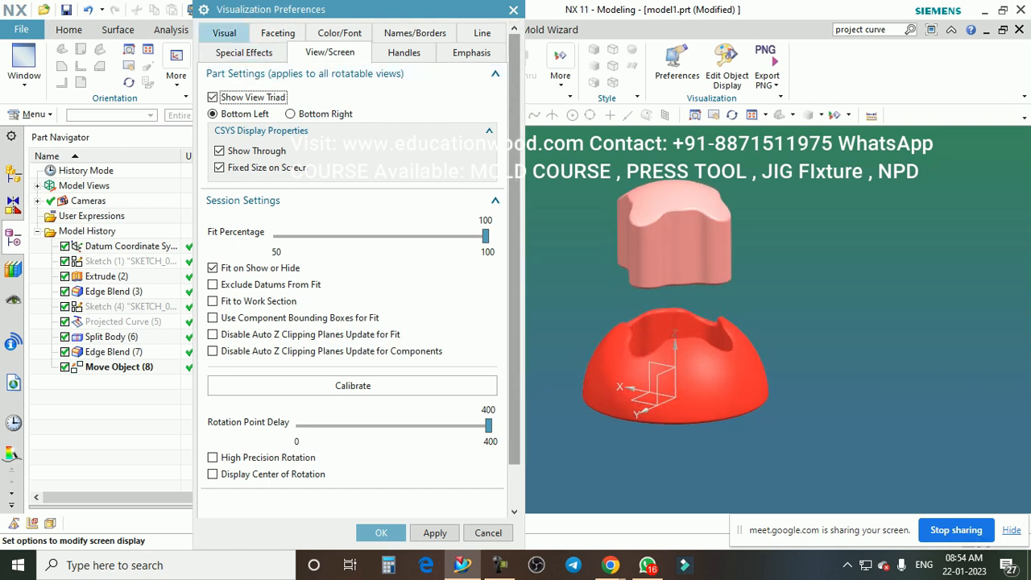
pyautogui.scroll(-2, 352, 266)
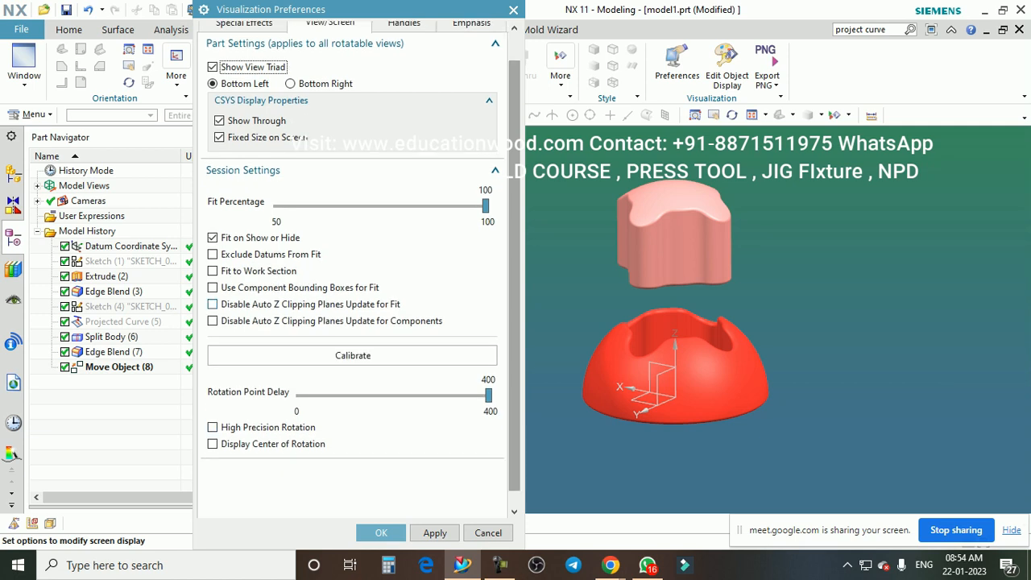
pyautogui.scroll(2, 352, 266)
pyautogui.click(225, 34)
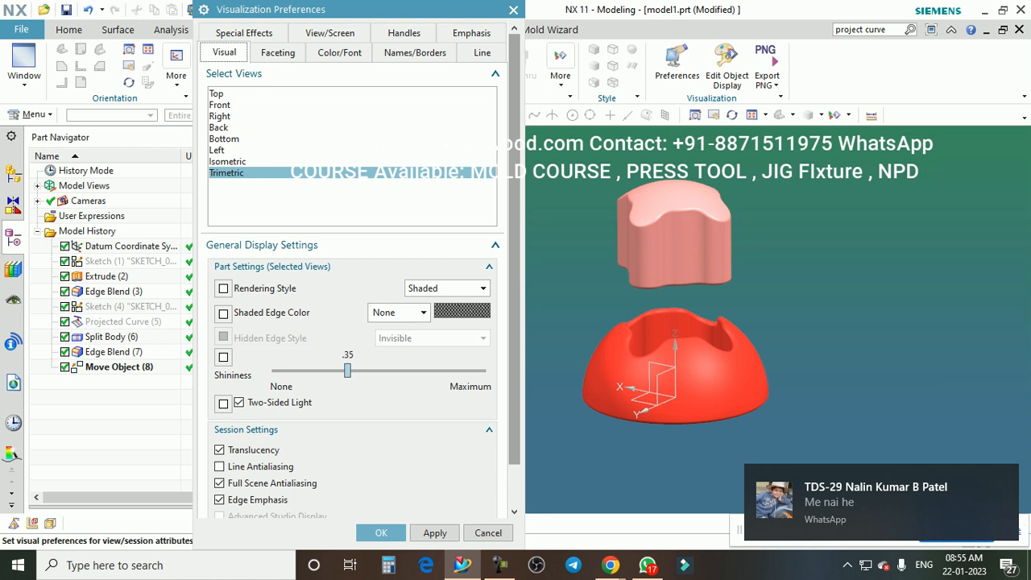
pyautogui.moveTo(347, 369); pyautogui.dragTo(454, 370)
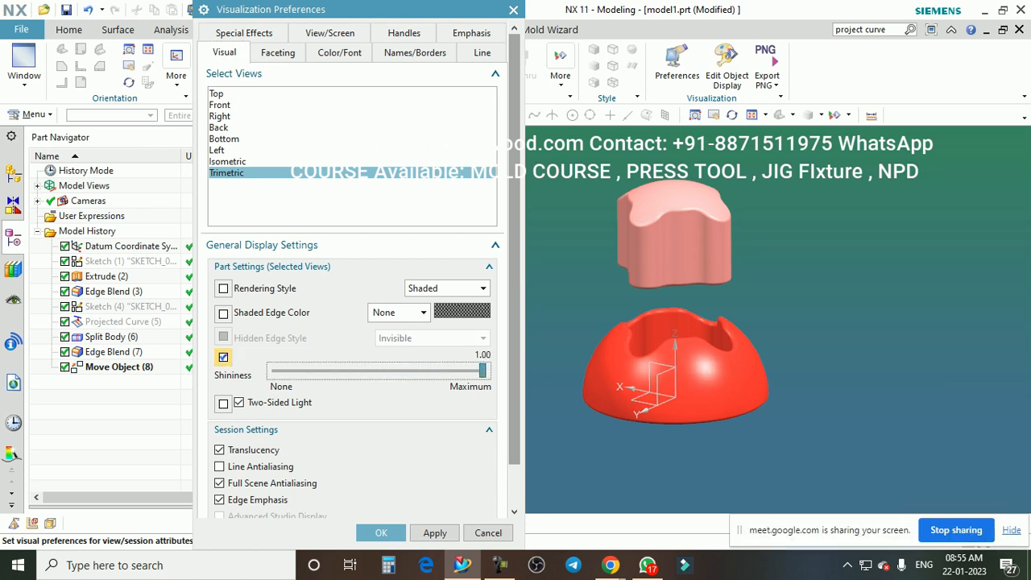
# Step: Examine the highlights on the core and dome from different angles and distances at full shininess
pyautogui.scroll(1, 670, 324)
pyautogui.moveTo(670, 323); pyautogui.dragTo(731, 280, button='middle')
pyautogui.scroll(-1, 708, 274)
pyautogui.scroll(1, 709, 273)
pyautogui.moveTo(793, 242); pyautogui.dragTo(765, 230, button='middle')
pyautogui.scroll(1, 765, 230)
pyautogui.scroll(-2, 765, 229)
pyautogui.scroll(1, 745, 278)
pyautogui.moveTo(745, 278); pyautogui.dragTo(704, 252, button='middle')
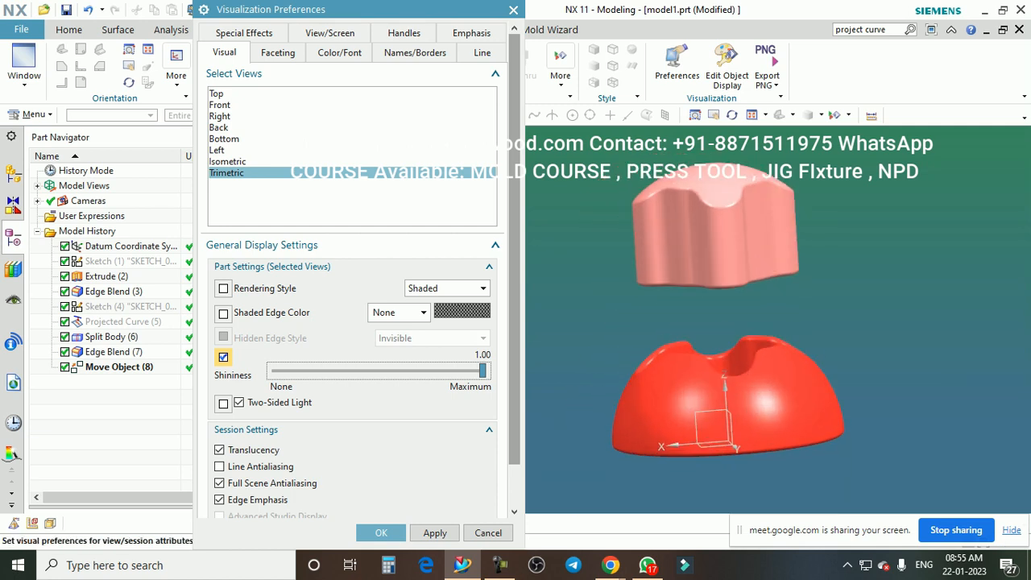
pyautogui.scroll(3, 704, 184)
pyautogui.moveTo(704, 183); pyautogui.dragTo(741, 219, button='middle')
pyautogui.scroll(-4, 737, 205)
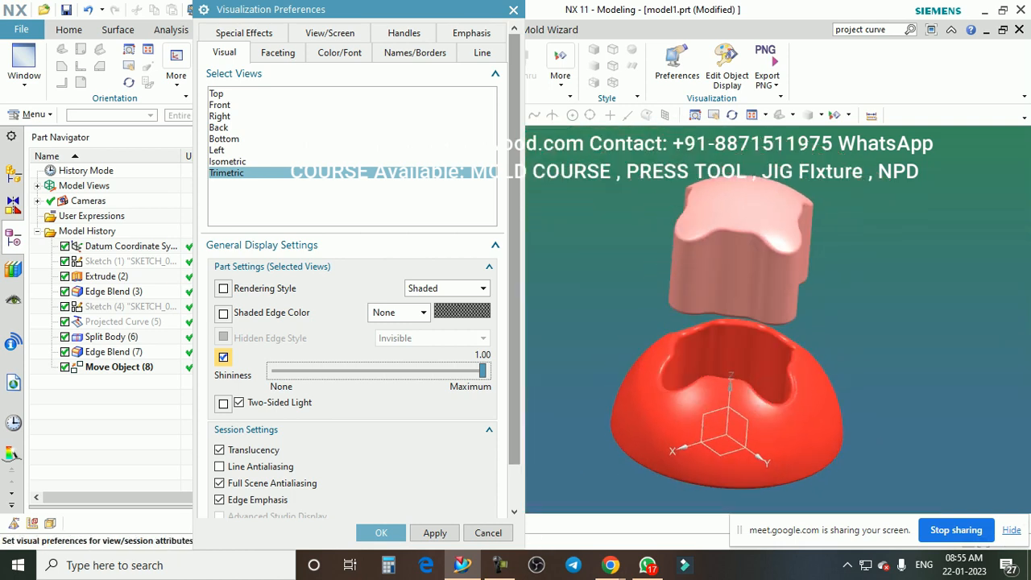
# Step: Lower the shininess to .00 to compare the model's appearance, and restore it to 1.00
pyautogui.moveTo(483, 370); pyautogui.dragTo(275, 371)
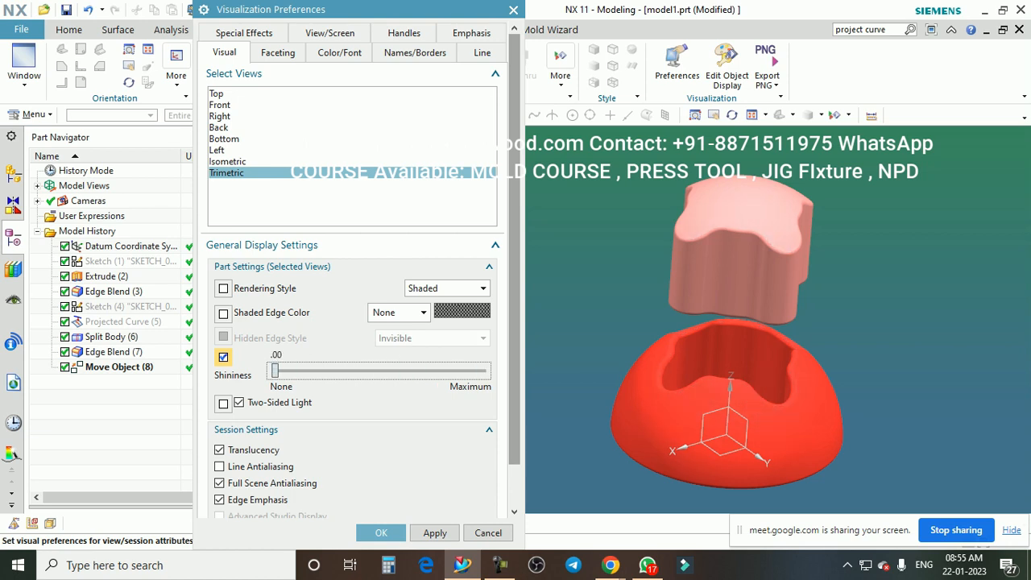
pyautogui.moveTo(708, 282); pyautogui.dragTo(743, 173, button='middle')
pyautogui.scroll(5, 773, 157)
pyautogui.scroll(-7, 777, 209)
pyautogui.moveTo(275, 370); pyautogui.dragTo(483, 370)
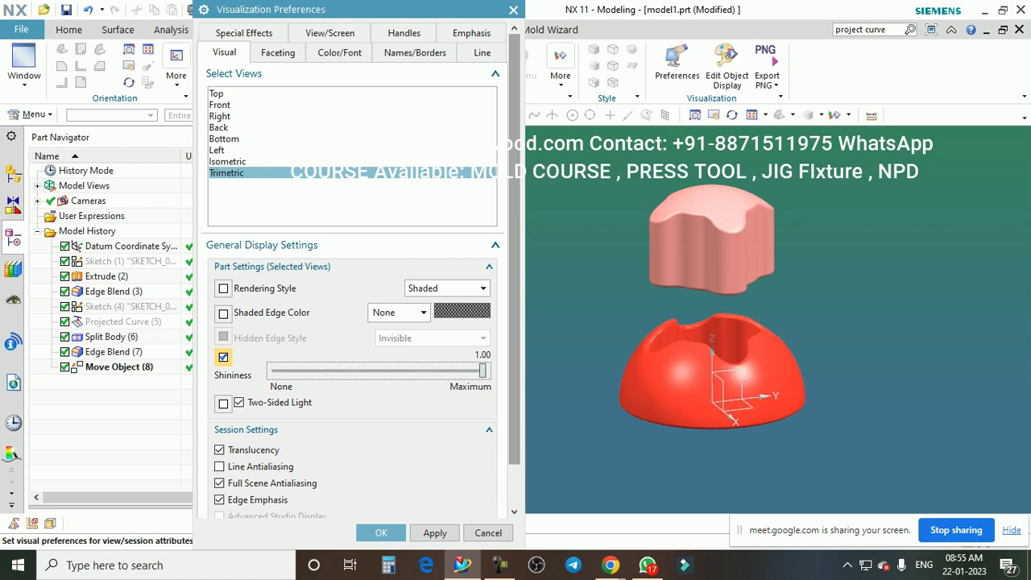
pyautogui.scroll(2, 712, 241)
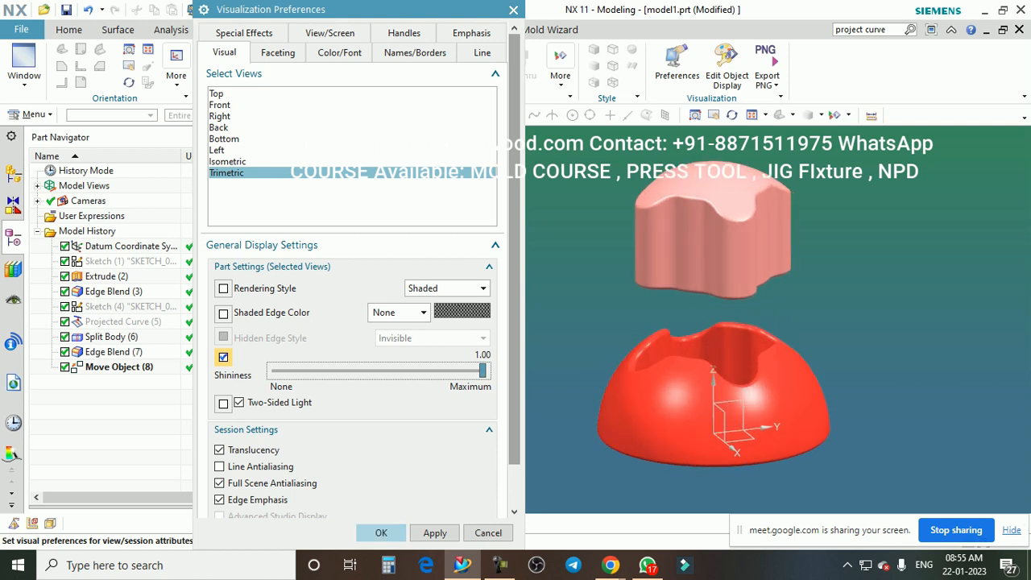
# Step: Turn off Fit on Show or Hide in the View/Screen settings of the Visualization Preferences and accept the changes
pyautogui.click(381, 533)
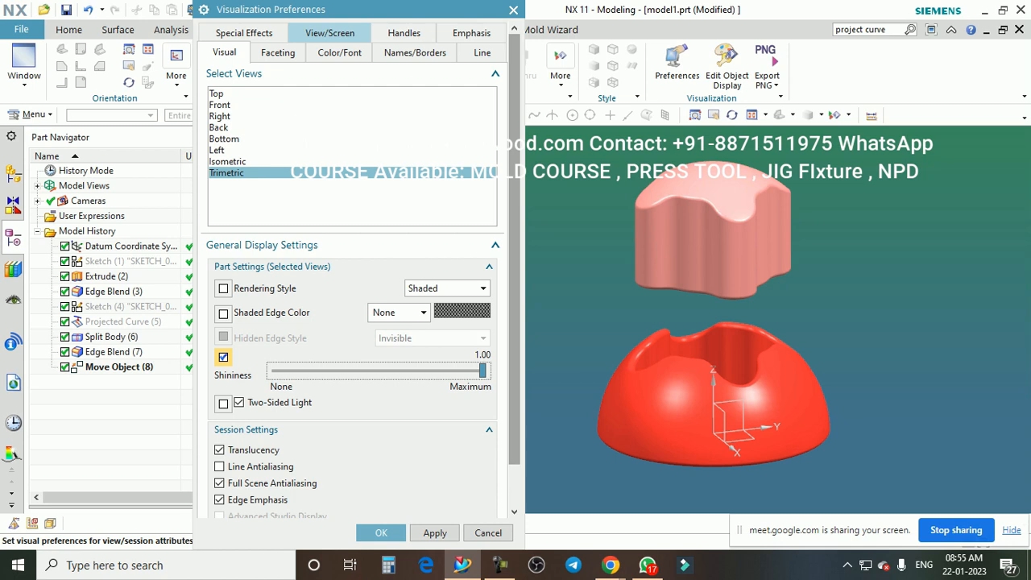
pyautogui.click(330, 32)
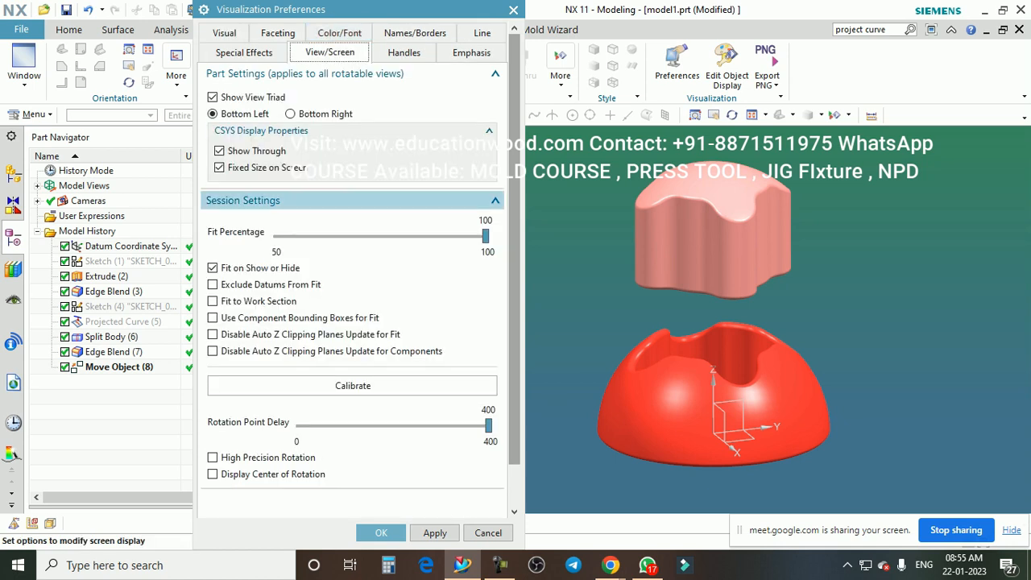
pyautogui.scroll(-1, 355, 266)
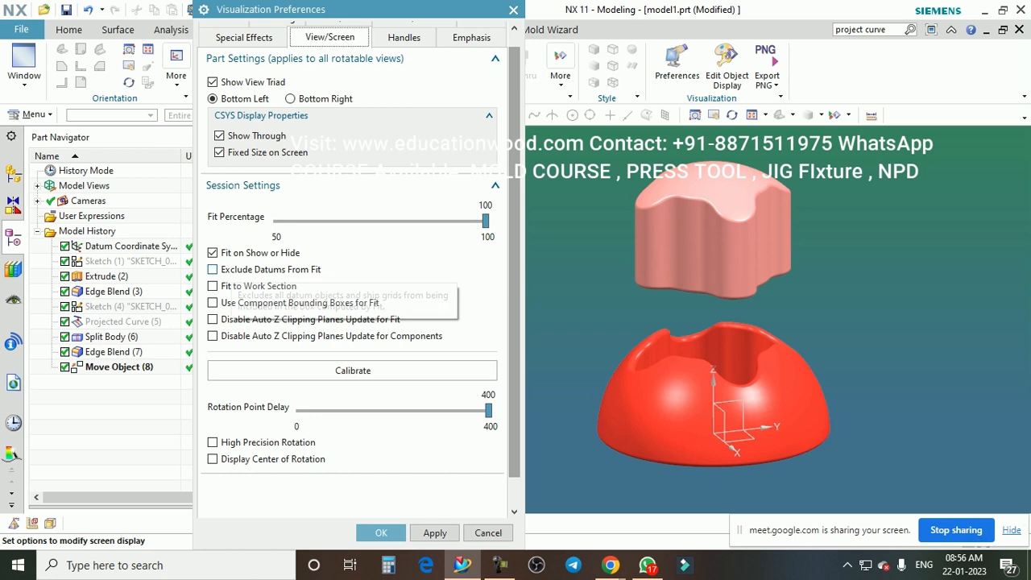
pyautogui.click(213, 253)
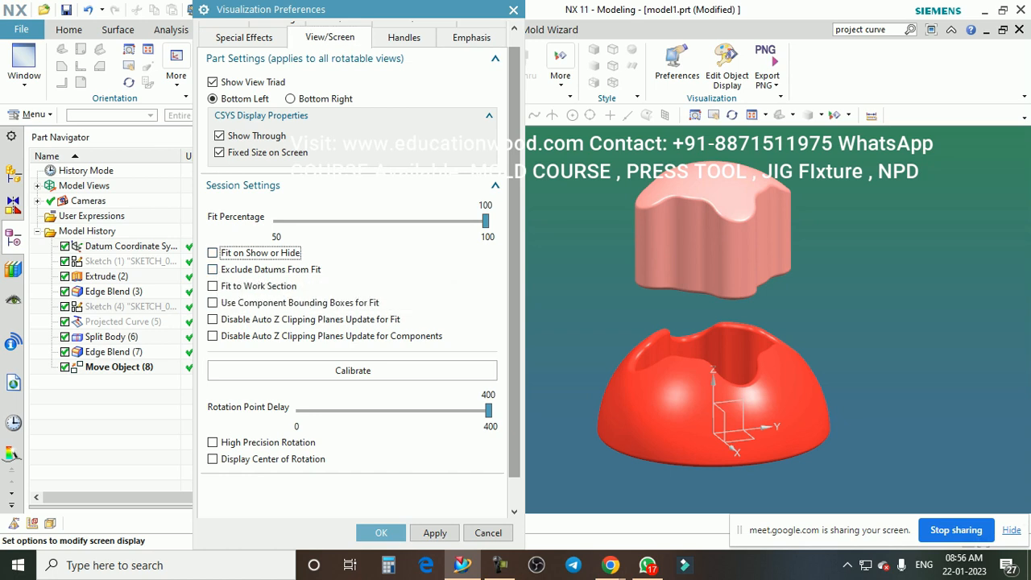
pyautogui.click(381, 532)
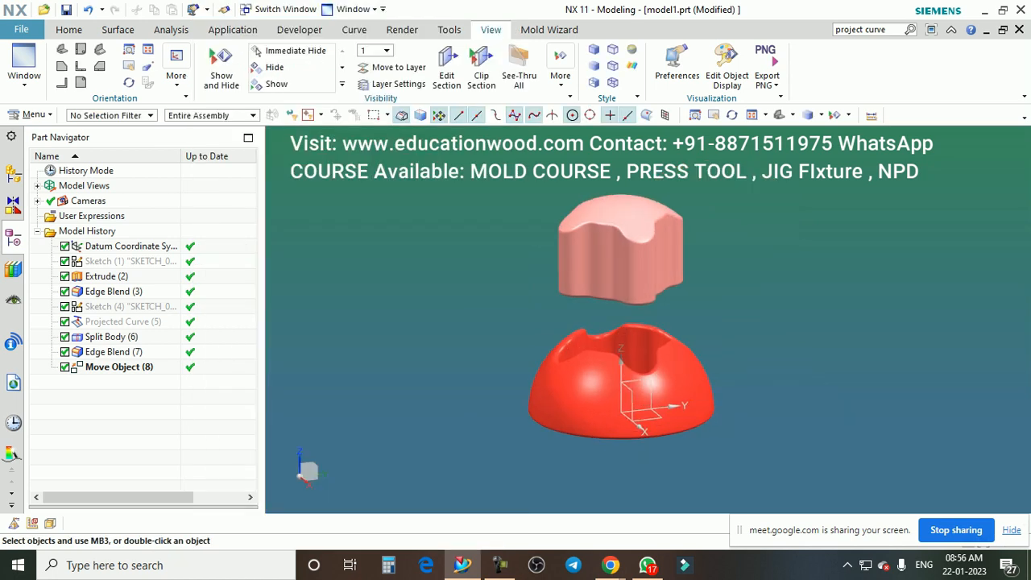
# Step: Reverse the shown and hidden objects from a far-out view, and reverse them back to test the fit behaviour
pyautogui.scroll(-8, 654, 252)
pyautogui.scroll(2, 646, 265)
pyautogui.scroll(-5, 715, 248)
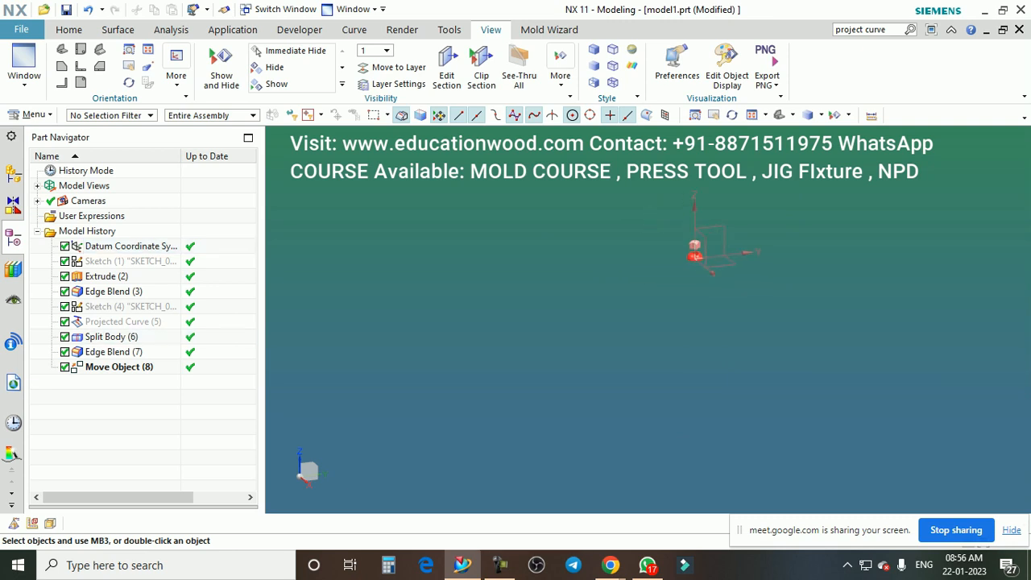
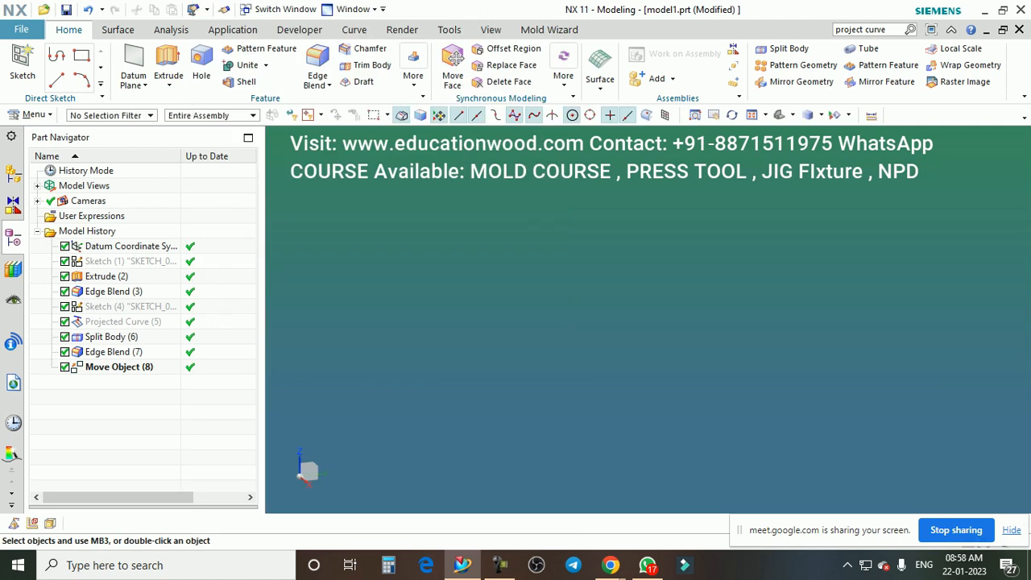
pyautogui.hotkey('ctrl', 'shift', 'b')
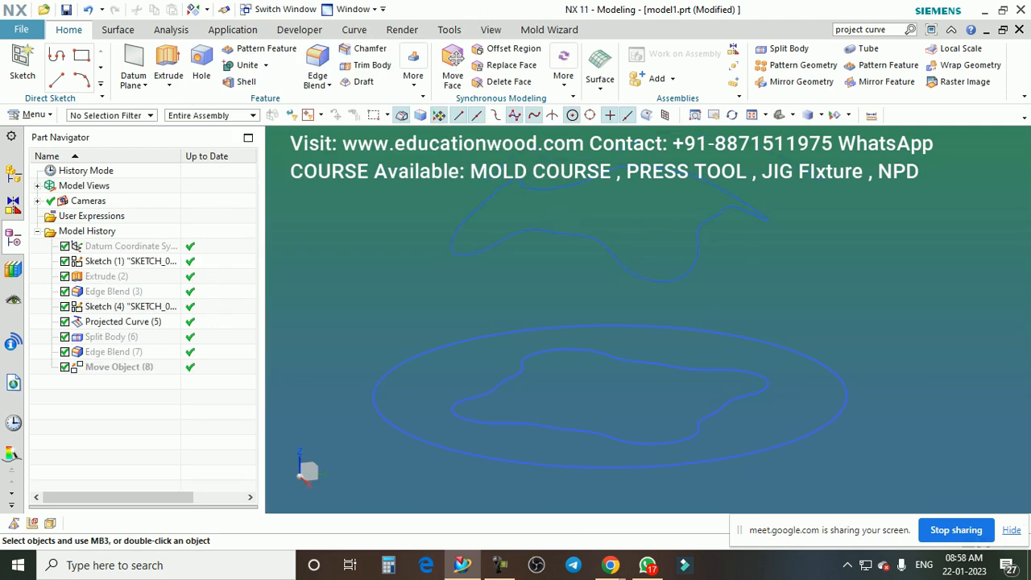
pyautogui.hotkey('ctrl', 'shift', 'b')
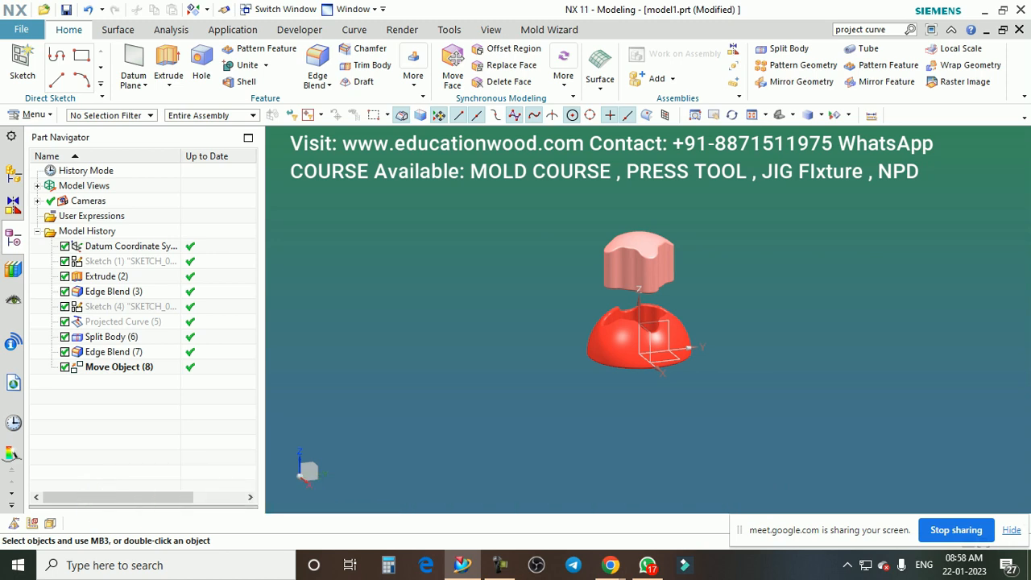
# Step: Examine the core and the dome pocket at several zoom levels and from different sides
pyautogui.scroll(-4, 719, 275)
pyautogui.scroll(6, 683, 299)
pyautogui.scroll(-2, 616, 342)
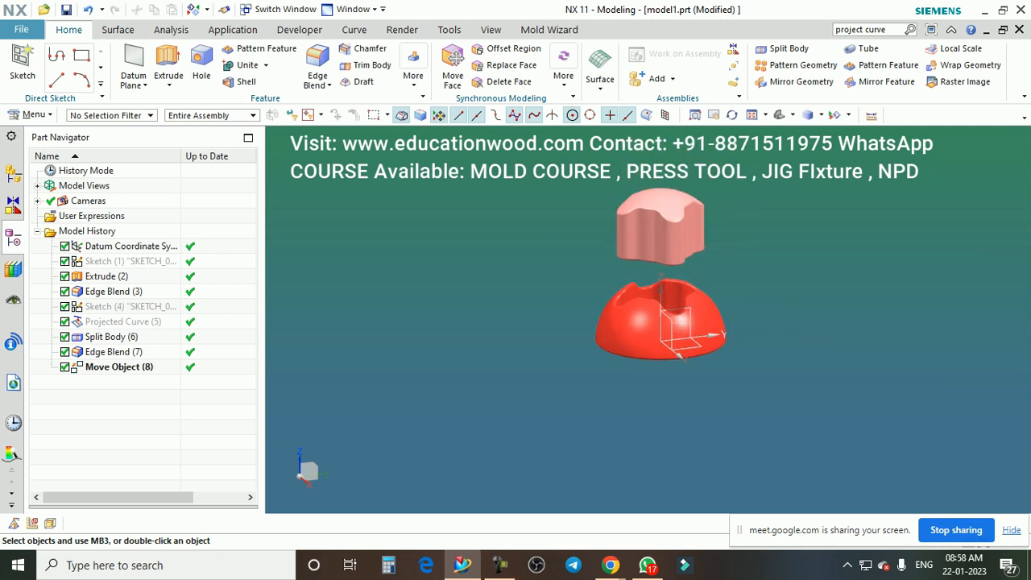
pyautogui.scroll(-1, 645, 306)
pyautogui.scroll(3, 628, 323)
pyautogui.scroll(-1, 706, 229)
pyautogui.scroll(1, 699, 230)
pyautogui.scroll(-8, 753, 229)
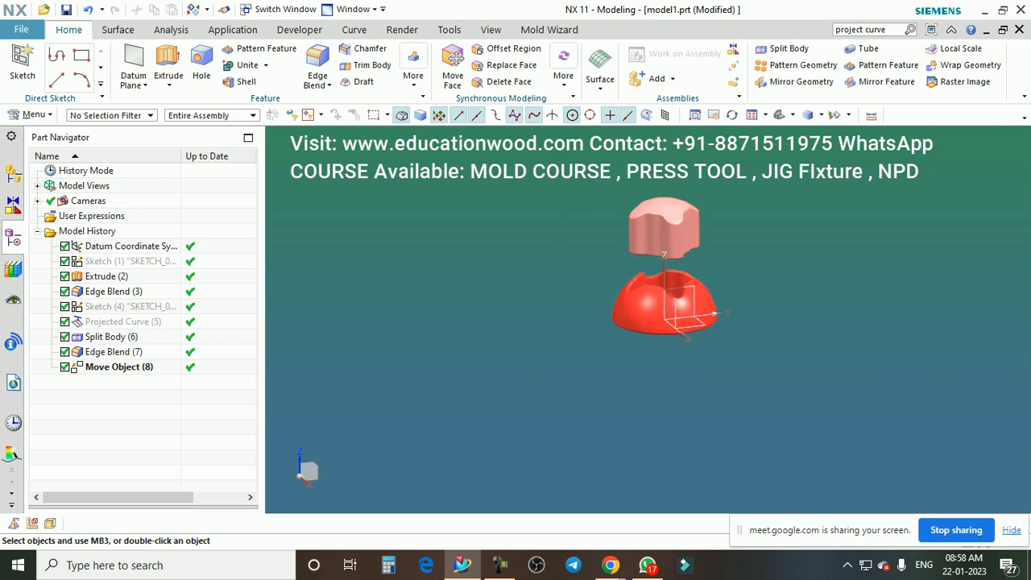
pyautogui.scroll(2, 869, 215)
pyautogui.moveTo(885, 216); pyautogui.dragTo(879, 247, button='middle')
pyautogui.scroll(3, 913, 224)
pyautogui.scroll(-3, 542, 331)
pyautogui.scroll(2, 833, 250)
pyautogui.scroll(2, 711, 255)
pyautogui.scroll(-1, 853, 233)
pyautogui.moveTo(564, 316); pyautogui.dragTo(535, 279, button='middle')
pyautogui.scroll(1, 534, 278)
pyautogui.scroll(-3, 491, 253)
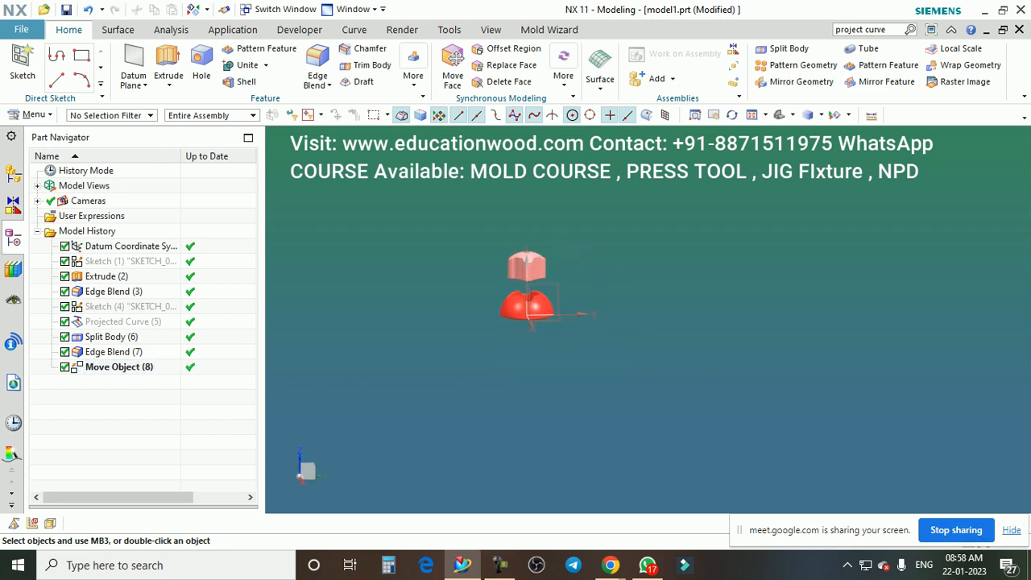
pyautogui.scroll(3, 457, 279)
pyautogui.moveTo(457, 279); pyautogui.dragTo(604, 266, button='middle')
pyautogui.scroll(1, 484, 327)
pyautogui.scroll(2, 596, 258)
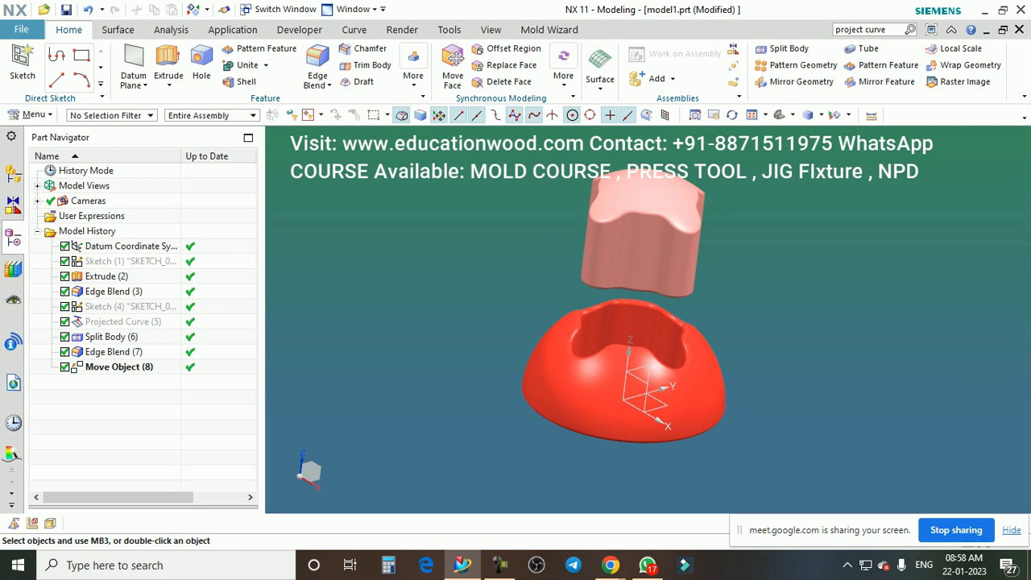
pyautogui.moveTo(805, 288); pyautogui.dragTo(788, 264, button='middle')
pyautogui.scroll(-1, 788, 265)
pyautogui.doubleClick(131, 261)
pyautogui.scroll(-2, 516, 237)
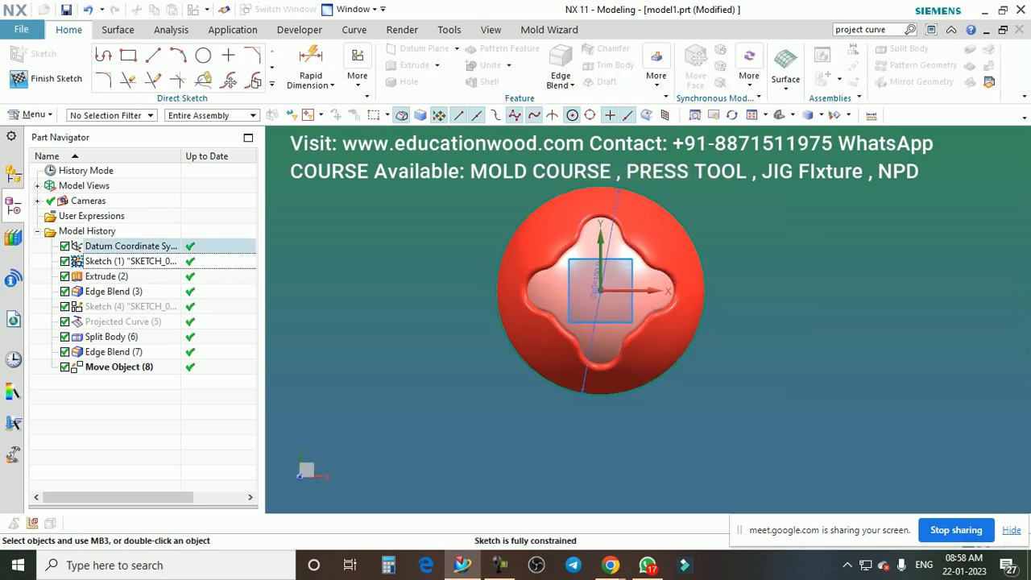
pyautogui.click(46, 79)
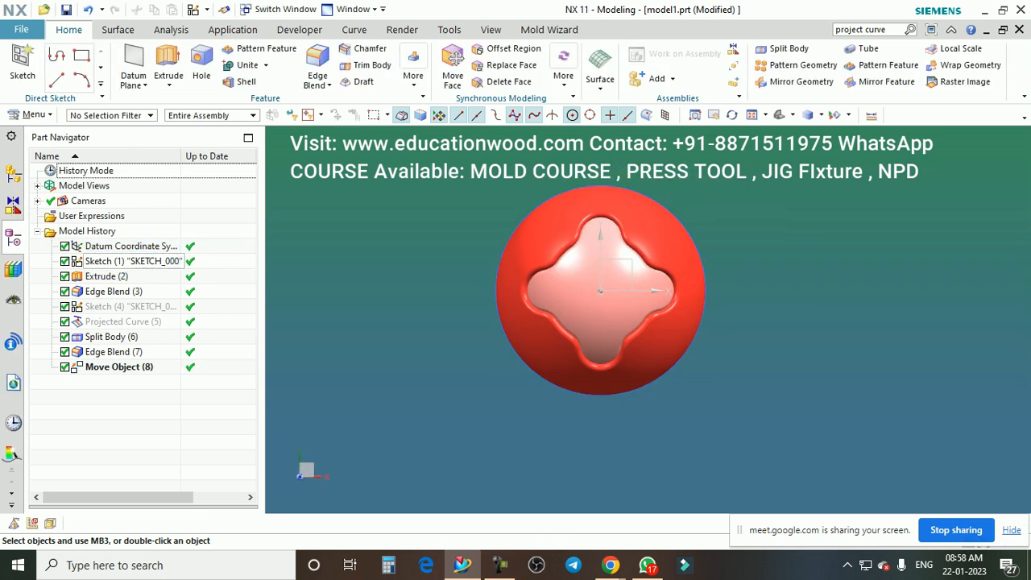
# Step: Roll the model back by making the first sketch the current feature, and open that sketch for editing
pyautogui.rightClick(128, 261)
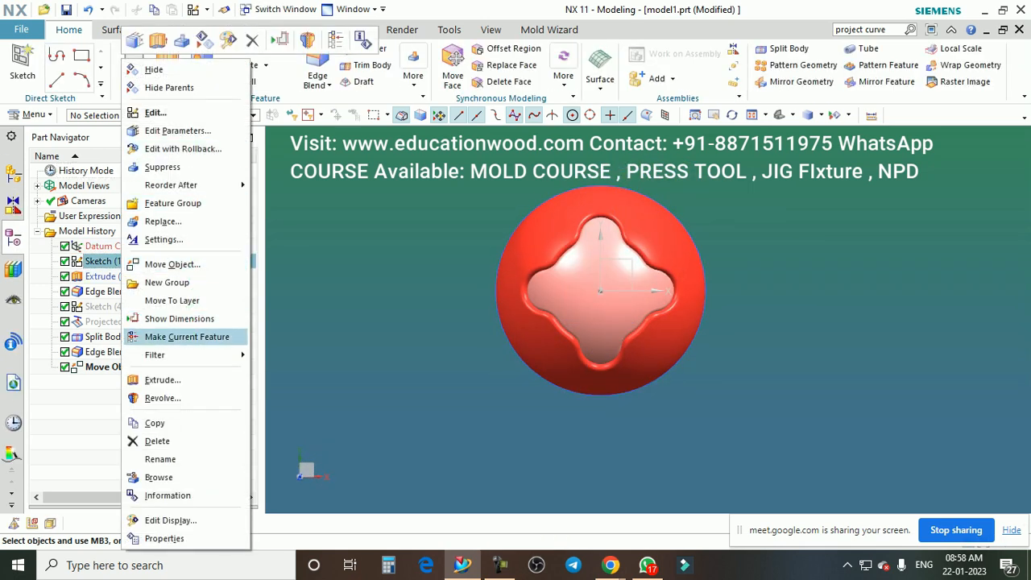
pyautogui.click(187, 336)
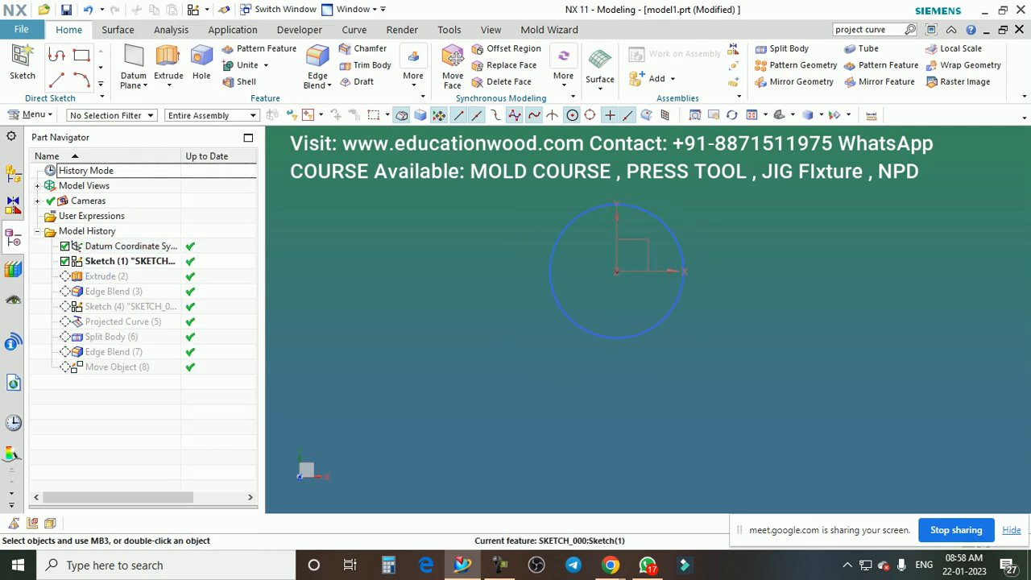
pyautogui.scroll(1, 624, 207)
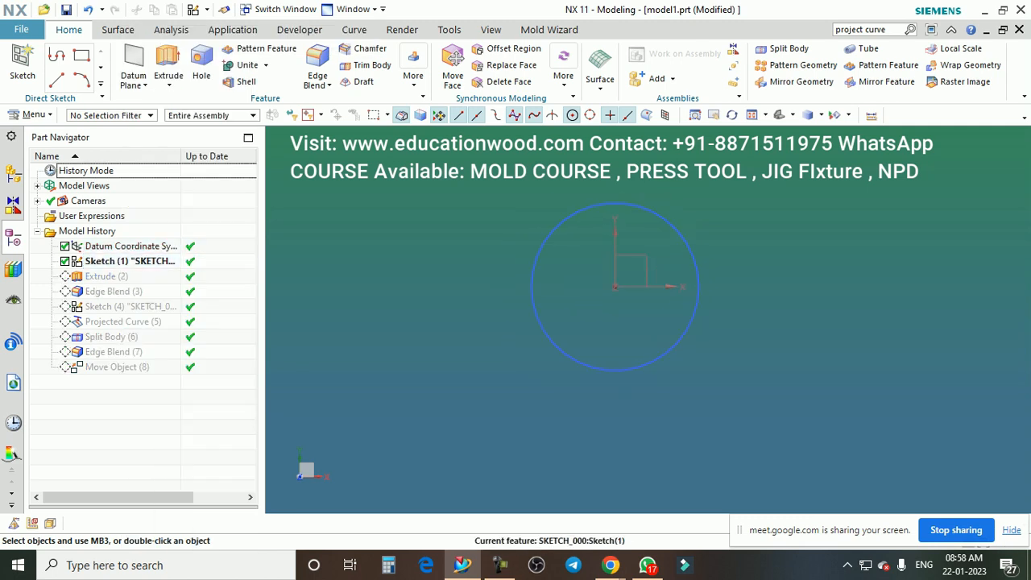
pyautogui.doubleClick(129, 261)
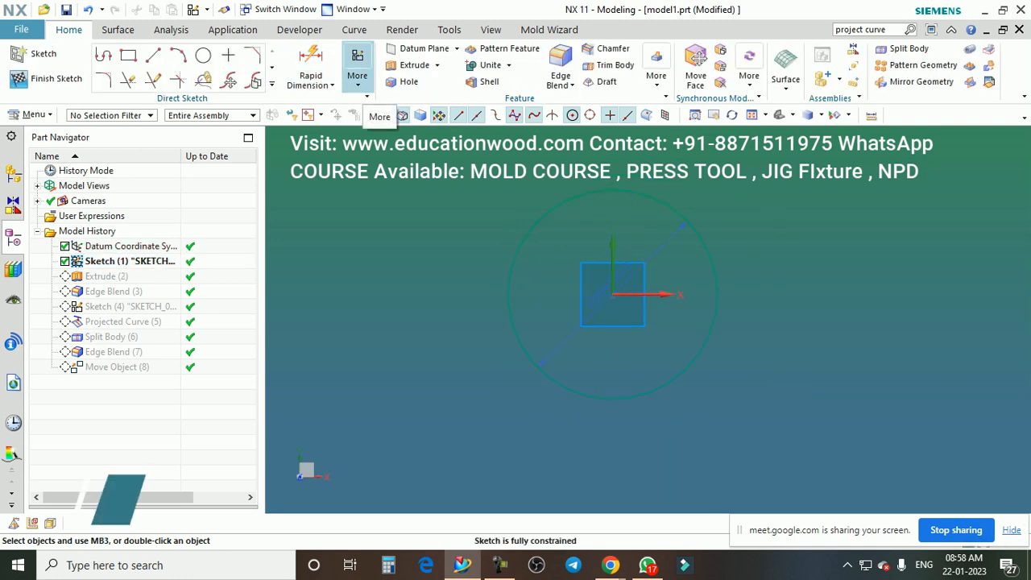
# Step: Turn off Display Sketch Auto Dimensions for the active sketch
pyautogui.click(357, 77)
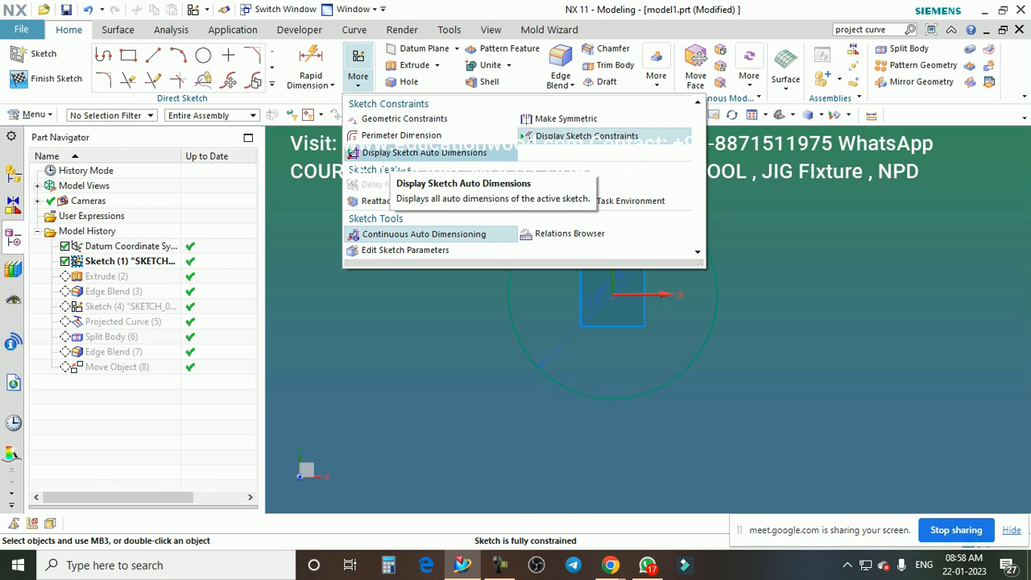
pyautogui.click(387, 154)
pyautogui.scroll(-1, 364, 147)
pyautogui.click(357, 76)
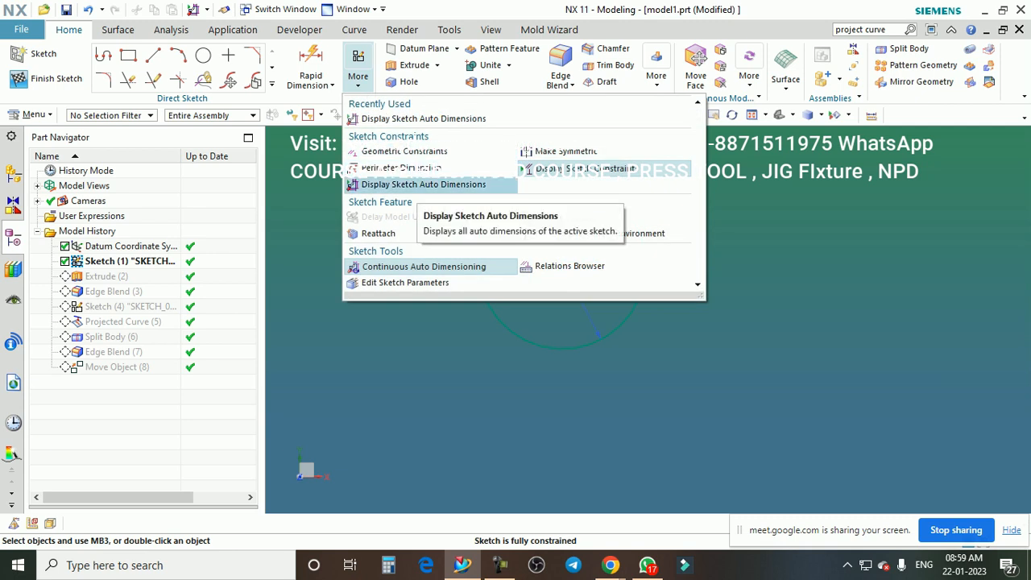
pyautogui.click(728, 242)
pyautogui.keyDown('shift'); pyautogui.moveTo(620, 235); pyautogui.dragTo(624, 239, button='middle'); pyautogui.keyUp('shift')
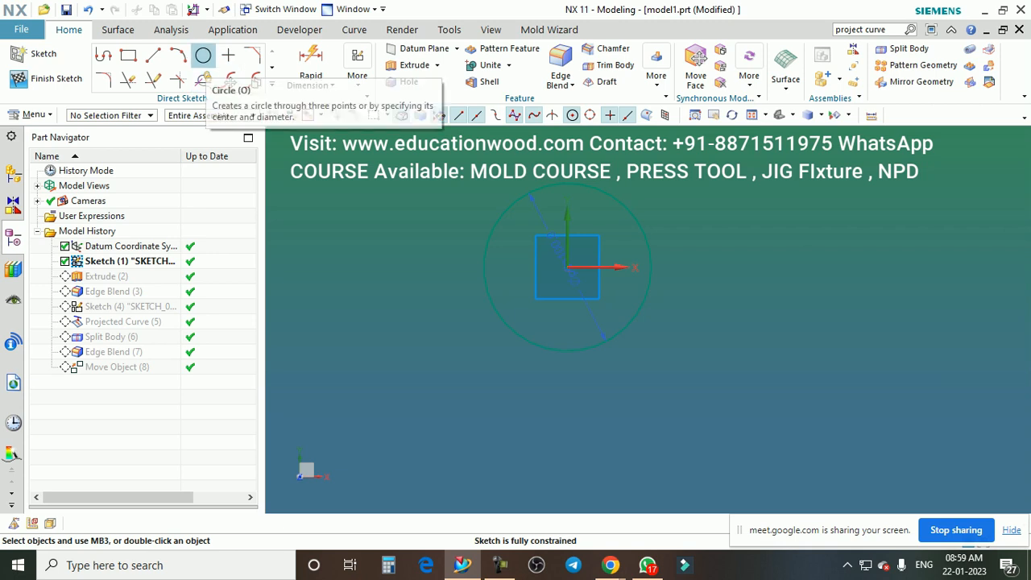
# Step: Sketch a larger circle around the existing one, centred on the sketch origin
pyautogui.click(203, 54)
pyautogui.click(567, 266)
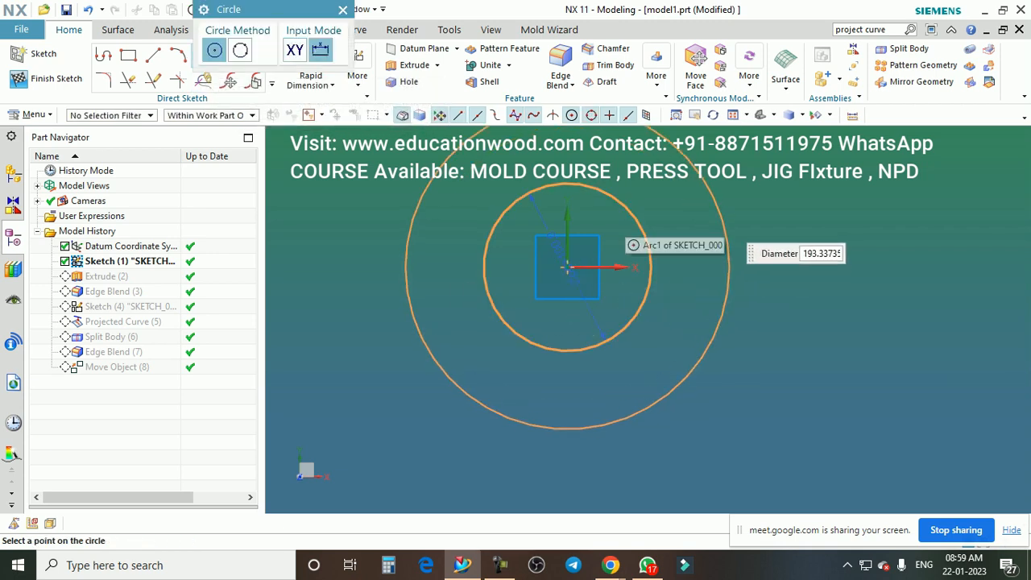
pyautogui.press('Return')
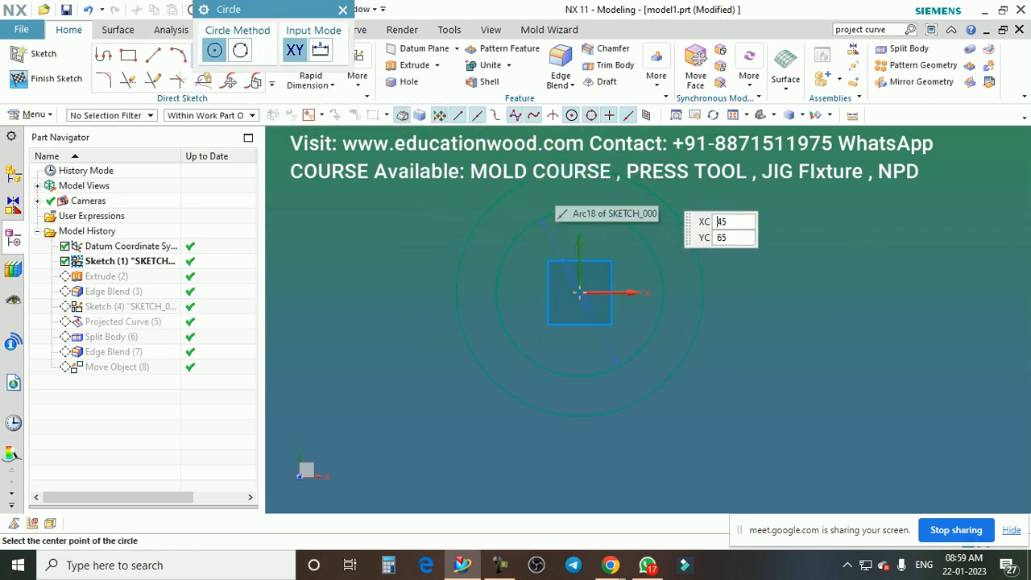
pyautogui.press('Escape')
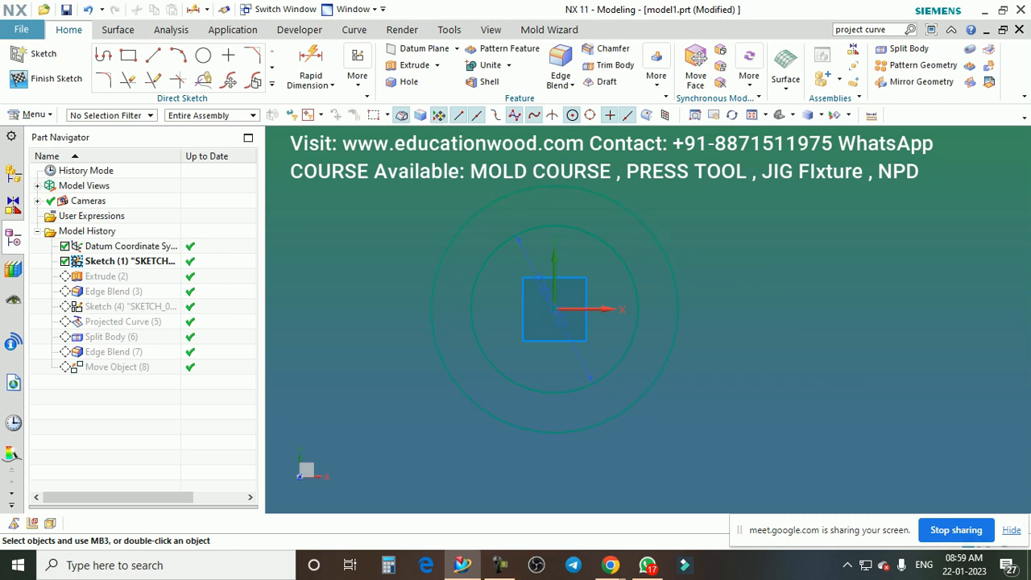
# Step: Dimension the outer circle's diameter as 150 and move the inner circle's diameter dimension outside both circles
pyautogui.press('d')
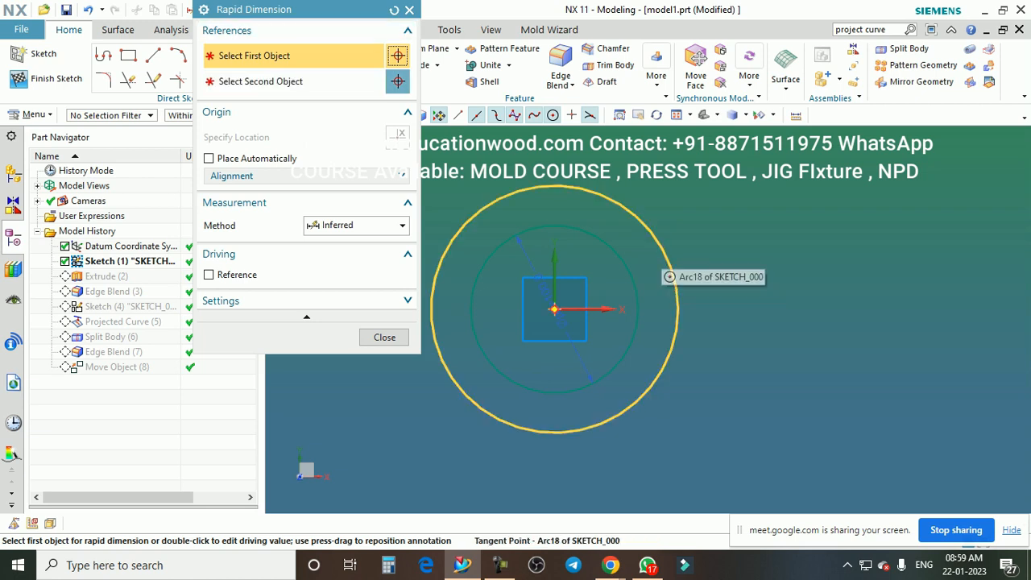
pyautogui.click(431, 304)
pyautogui.click(781, 314)
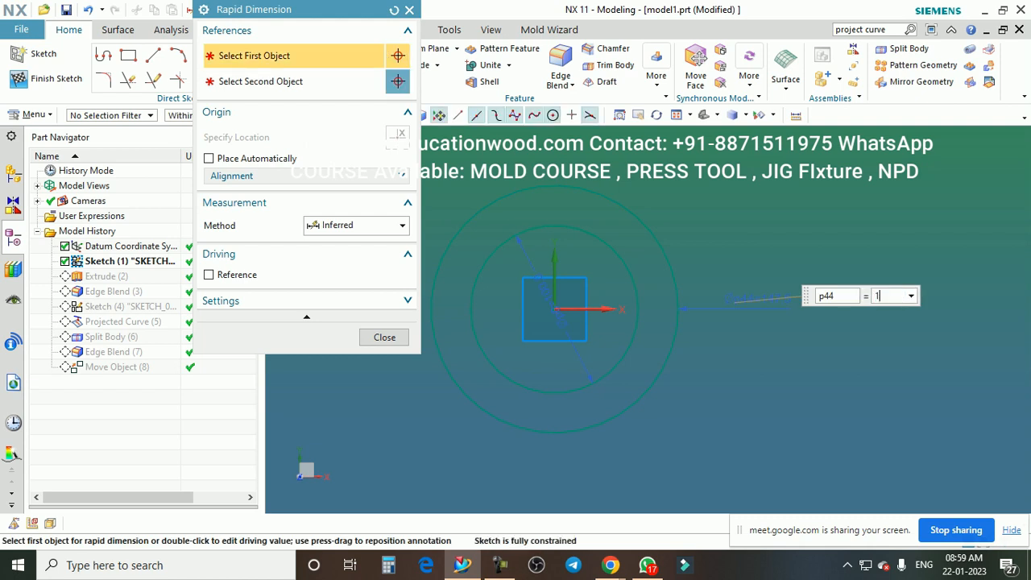
pyautogui.write('150')
pyautogui.press('Return')
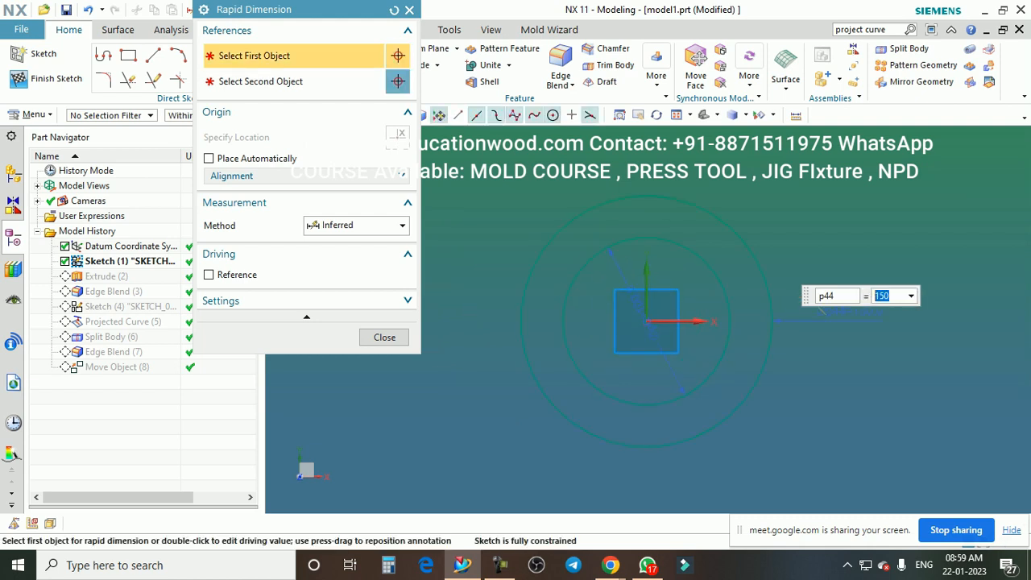
pyautogui.click(384, 337)
pyautogui.scroll(-1, 473, 209)
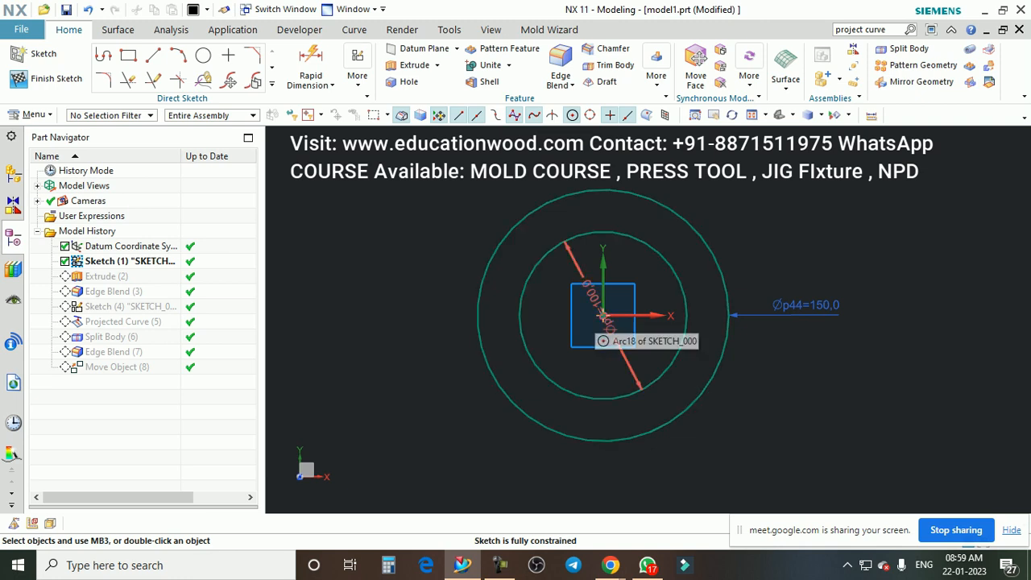
pyautogui.moveTo(598, 306); pyautogui.dragTo(396, 313)
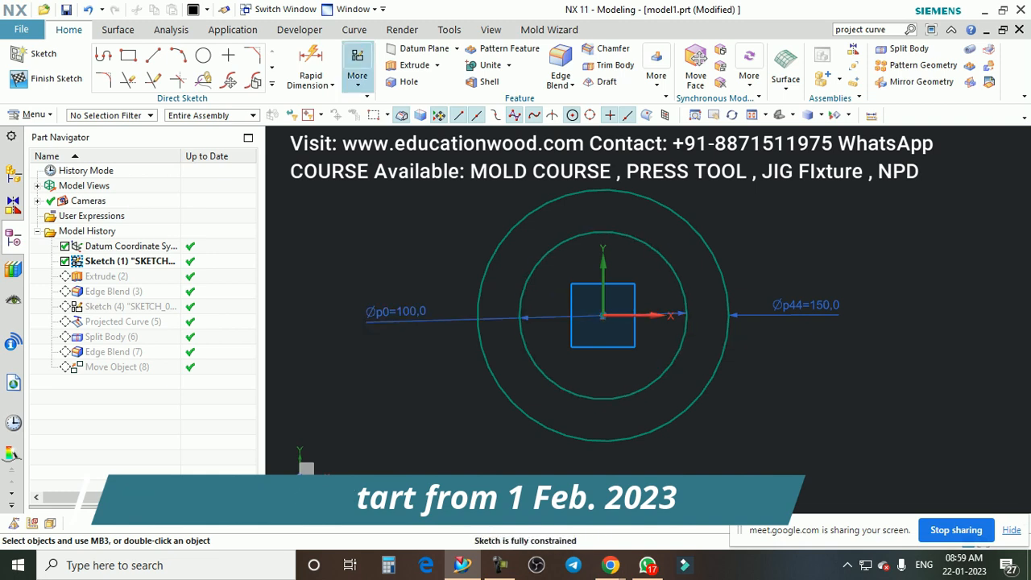
# Step: Turn on Display Sketch Auto Dimensions for the active sketch
pyautogui.click(357, 76)
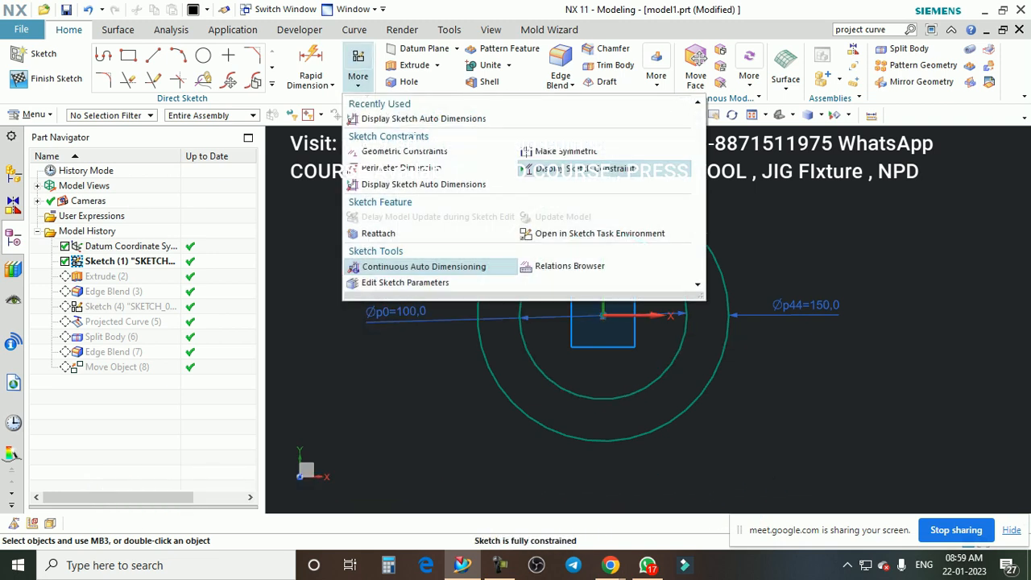
pyautogui.click(357, 77)
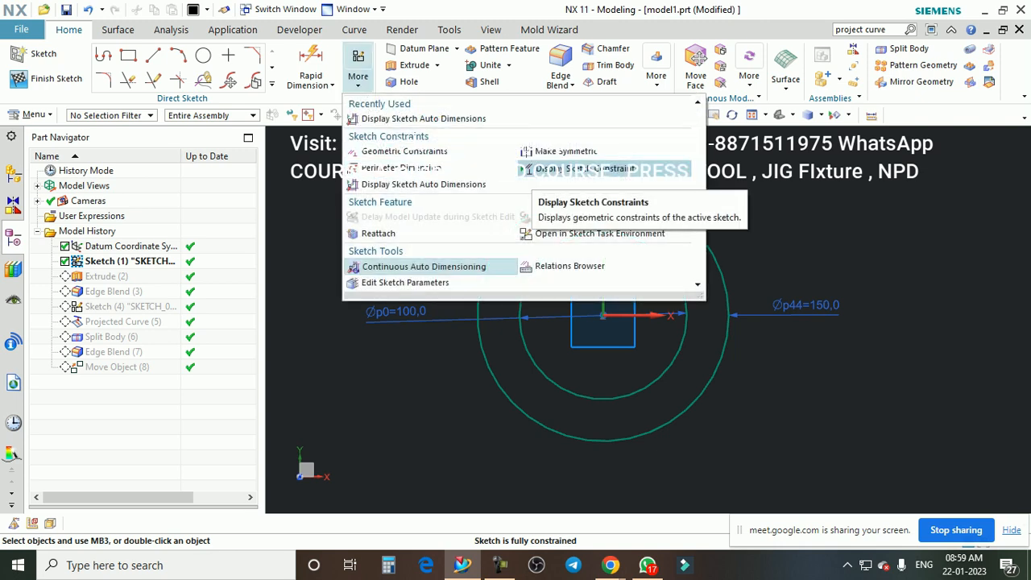
pyautogui.click(452, 185)
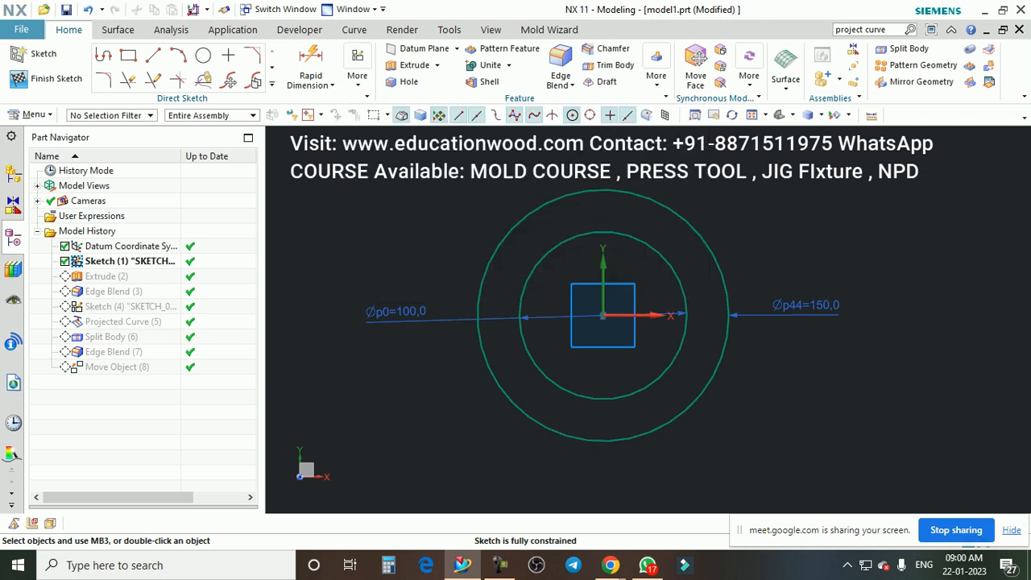
# Step: Sketch a small circle outside the outer circle, centred about 38.3 to the left of and 86 above the origin
pyautogui.click(203, 55)
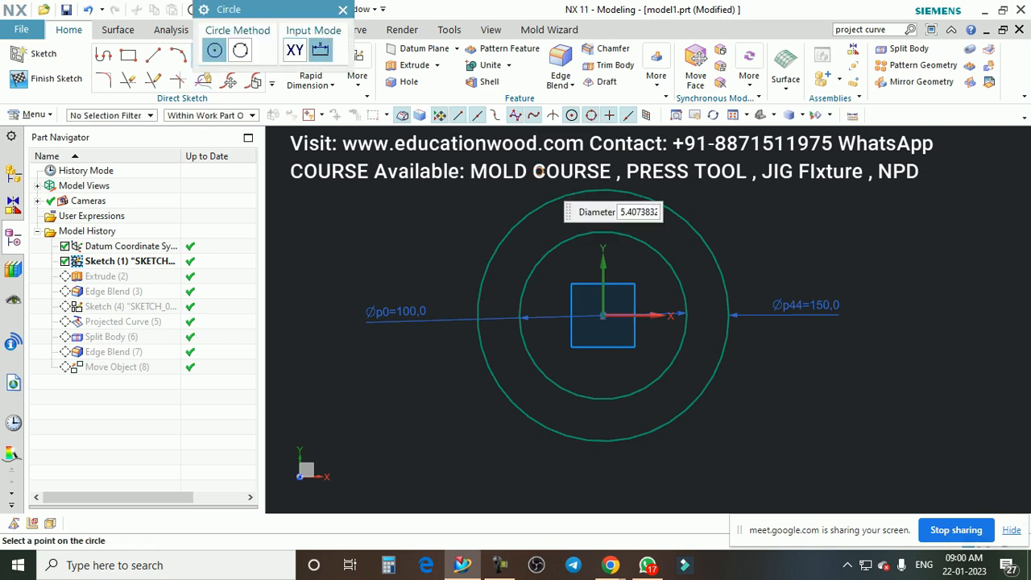
pyautogui.scroll(-2, 644, 229)
pyautogui.scroll(3, 614, 208)
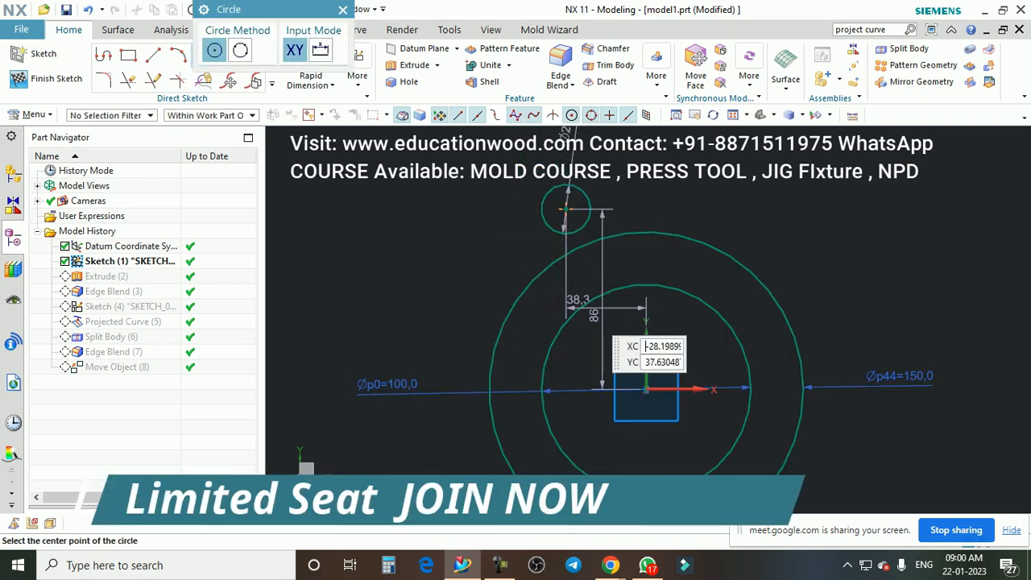
# Step: Delete the small circle lying outside the outer circle
pyautogui.scroll(-1, 670, 226)
pyautogui.scroll(1, 667, 227)
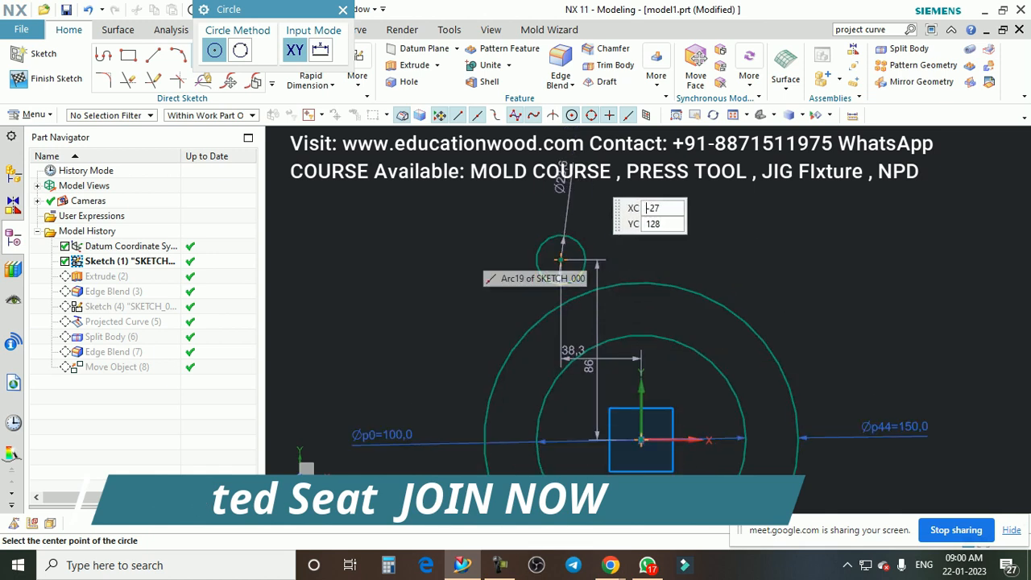
pyautogui.press('Escape')
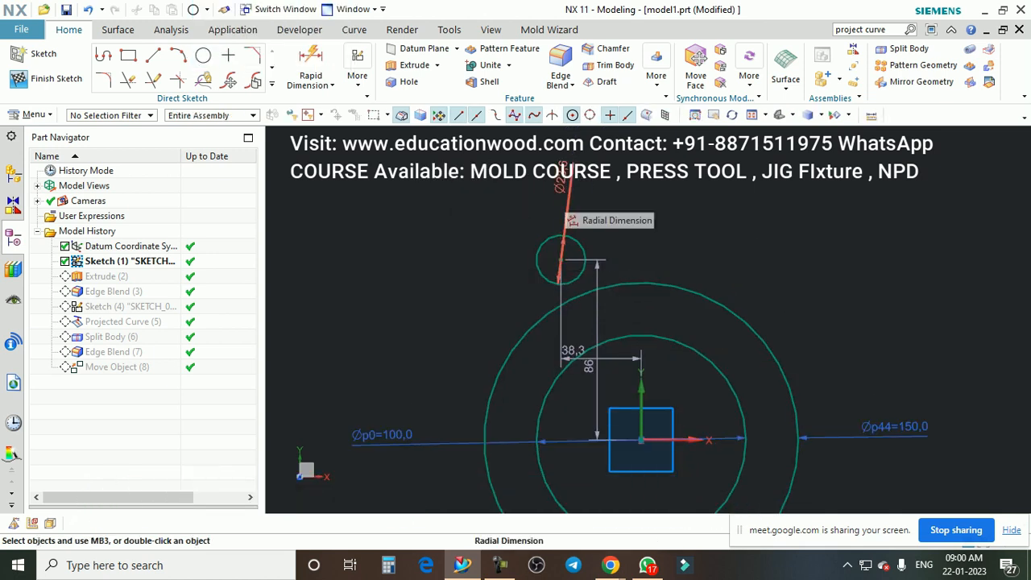
pyautogui.scroll(-1, 564, 258)
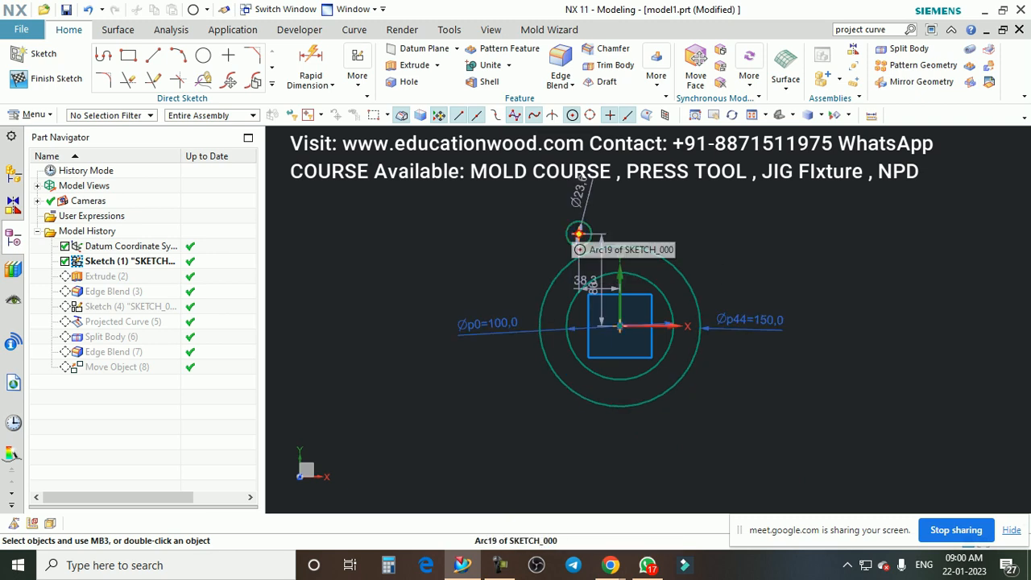
pyautogui.scroll(1, 577, 240)
pyautogui.click(577, 240)
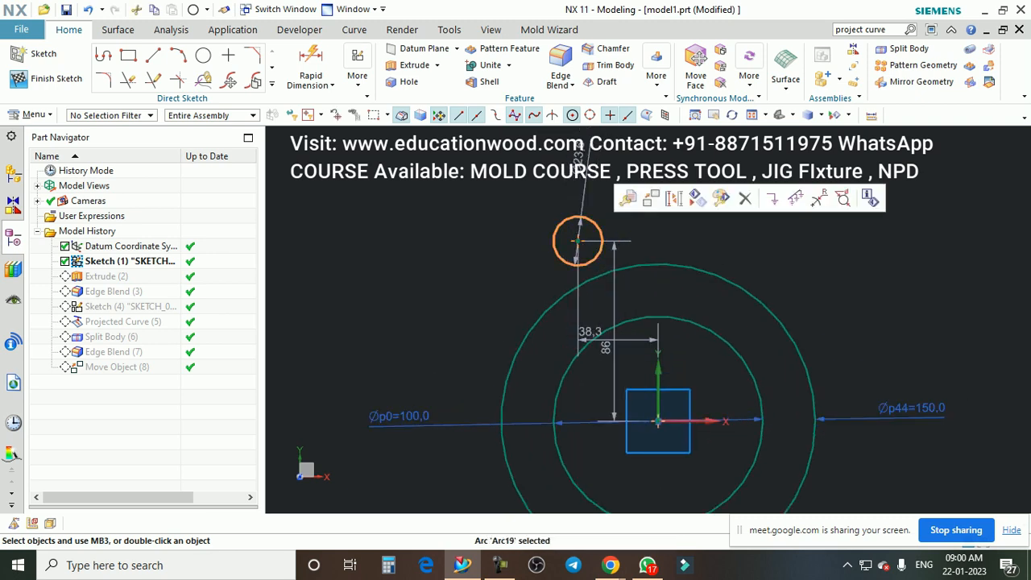
pyautogui.press('Delete')
pyautogui.scroll(-2, 575, 240)
pyautogui.scroll(1, 612, 355)
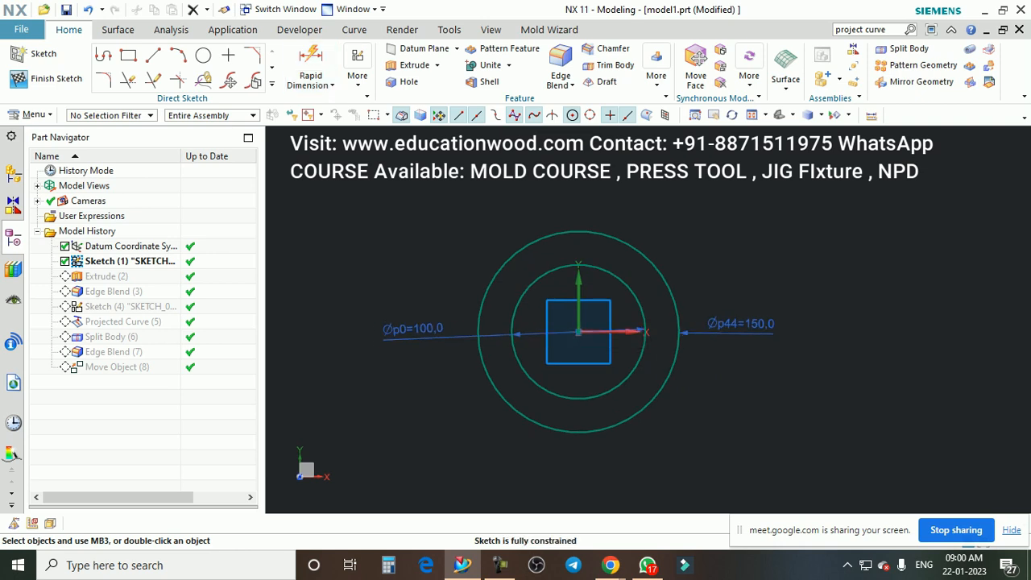
# Step: Turn off Display Sketch Auto Dimensions for the active sketch
pyautogui.click(203, 55)
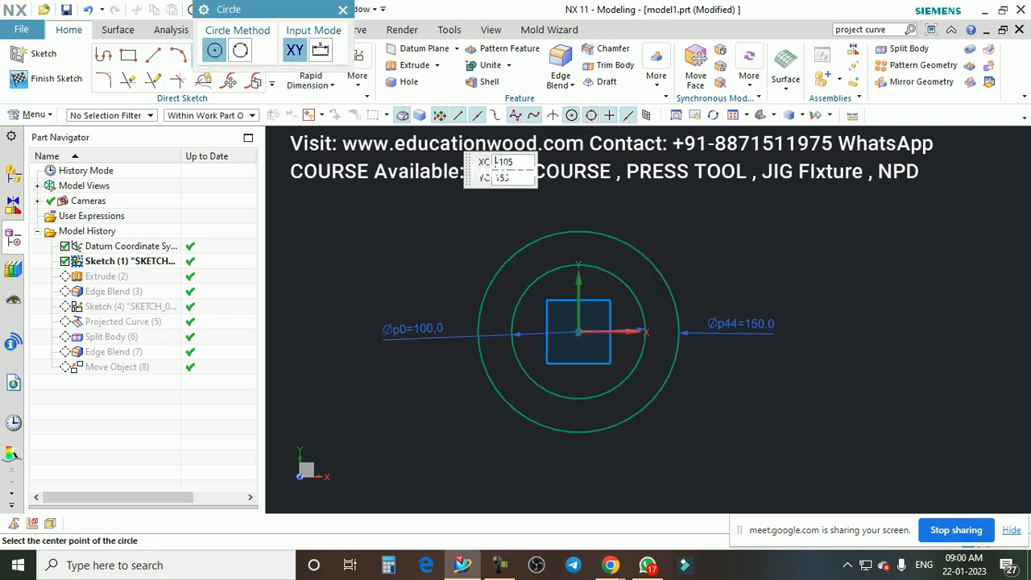
pyautogui.press('Escape')
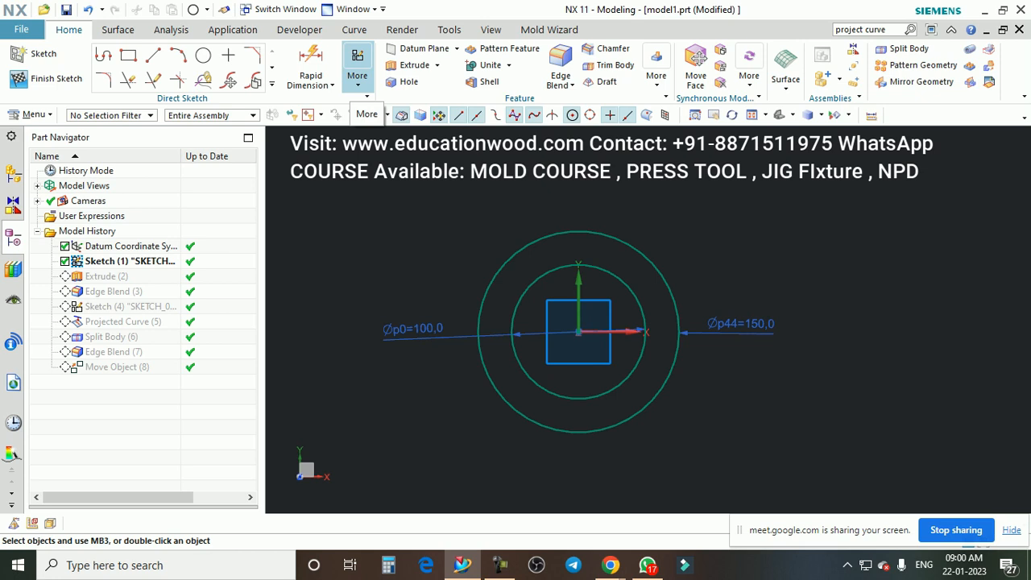
pyautogui.click(357, 77)
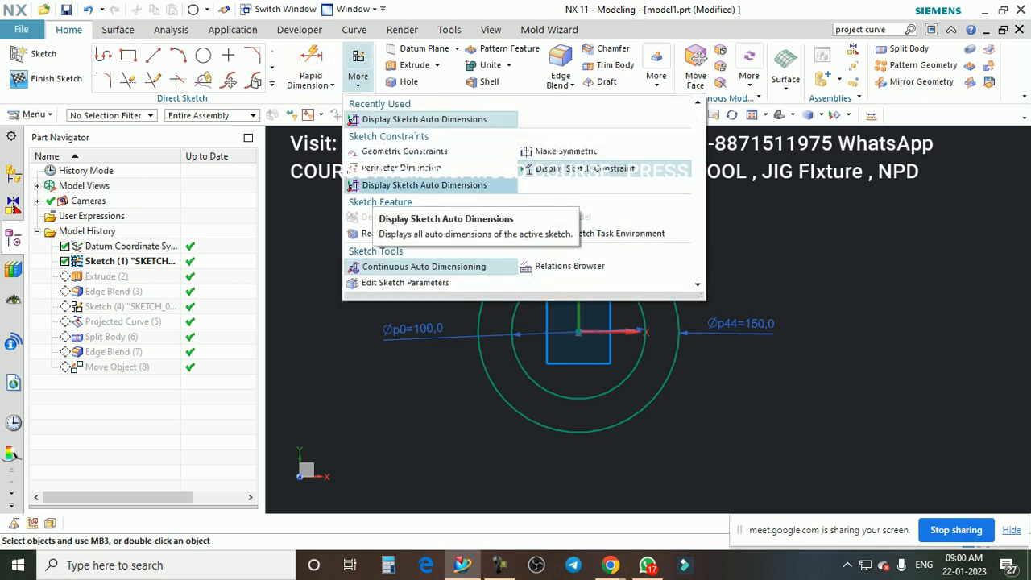
pyautogui.click(376, 187)
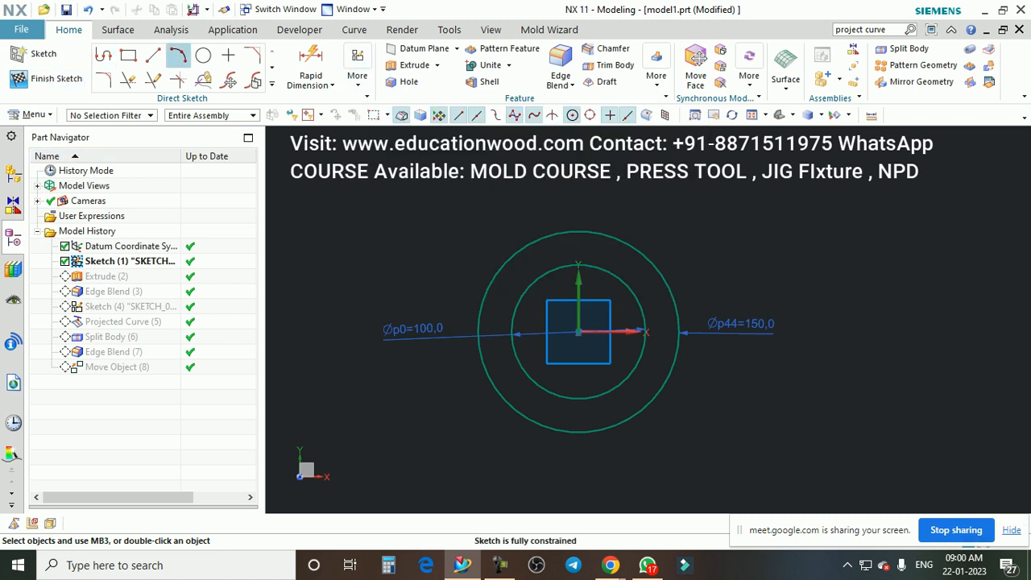
# Step: Sketch a small circle outside the outer circle, above and to the right of the sketch origin
pyautogui.click(203, 55)
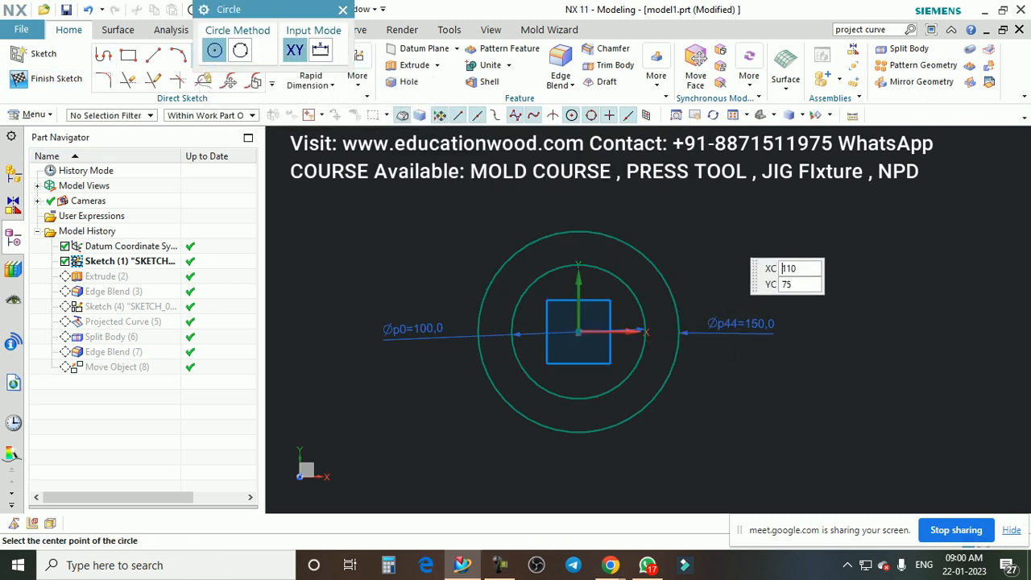
pyautogui.click(724, 233)
pyautogui.click(734, 266)
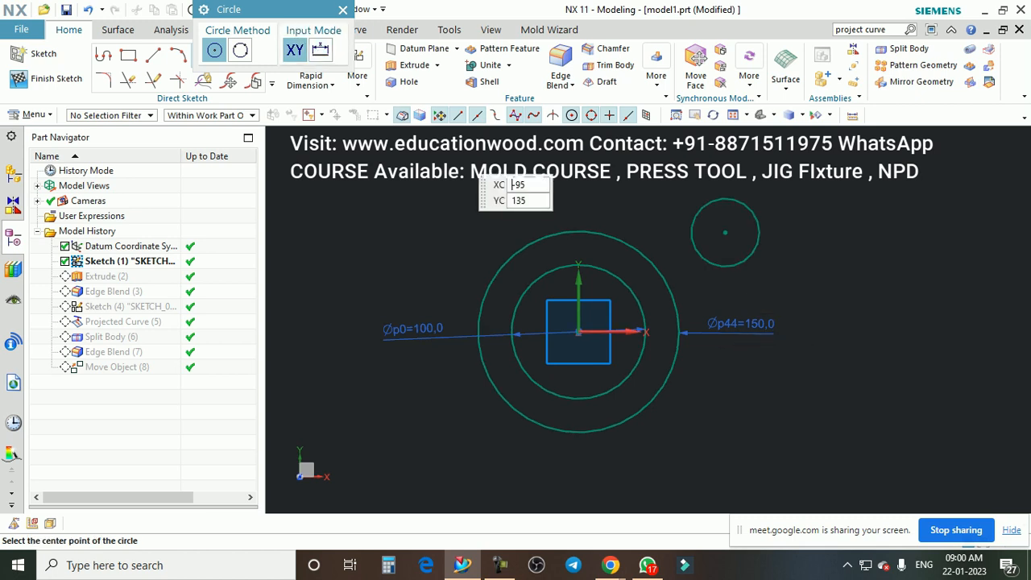
pyautogui.click(343, 9)
pyautogui.scroll(-1, 561, 311)
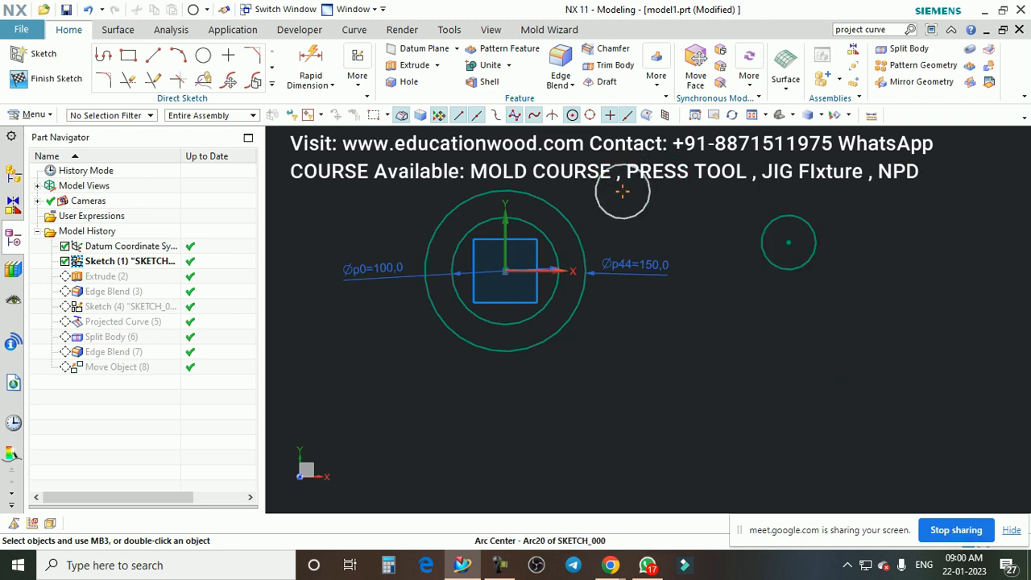
# Step: Move the small circle to a new place outside the outer circle, and delete it
pyautogui.moveTo(811, 395)
pyautogui.mouseDown()
pyautogui.moveTo(867, 272)
pyautogui.moveTo(674, 368)
pyautogui.moveTo(762, 219)
pyautogui.moveTo(724, 215)
pyautogui.mouseUp()
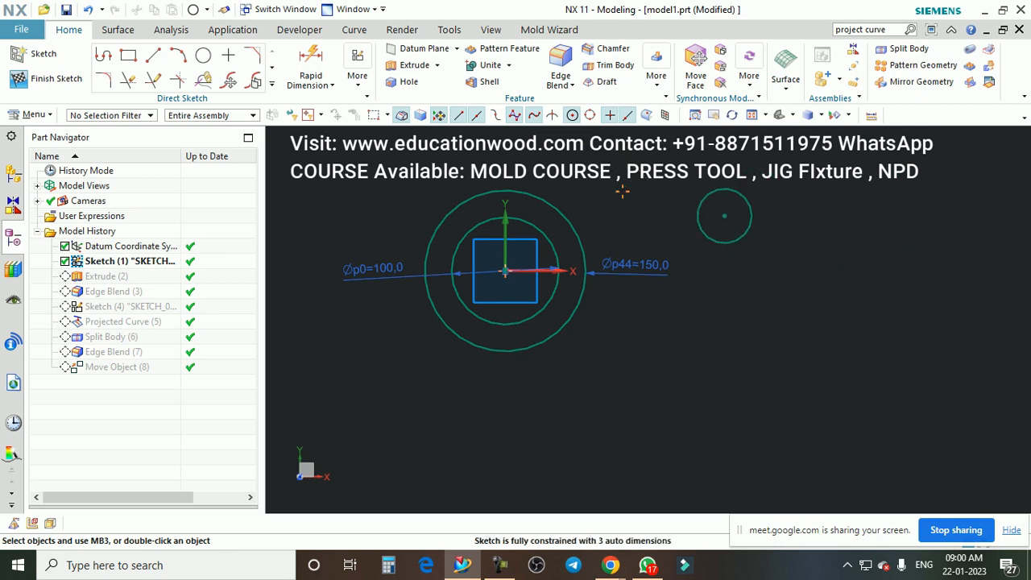
pyautogui.click(724, 215)
pyautogui.press('Delete')
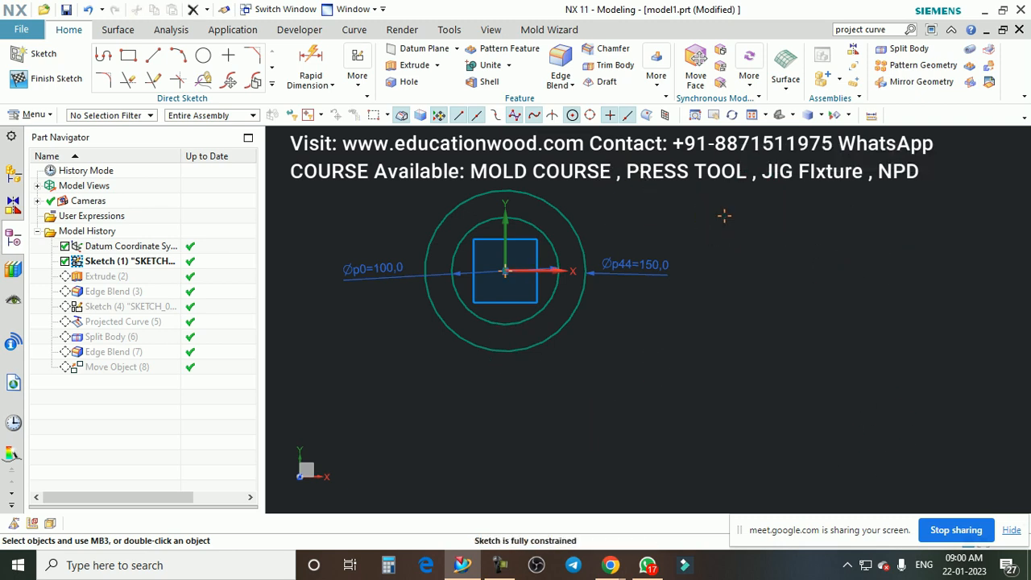
# Step: Turn Display Sketch Auto Dimensions back on and sketch a circle about 60.3 in diameter, above and to the right of the outer circle
pyautogui.click(358, 69)
pyautogui.click(420, 184)
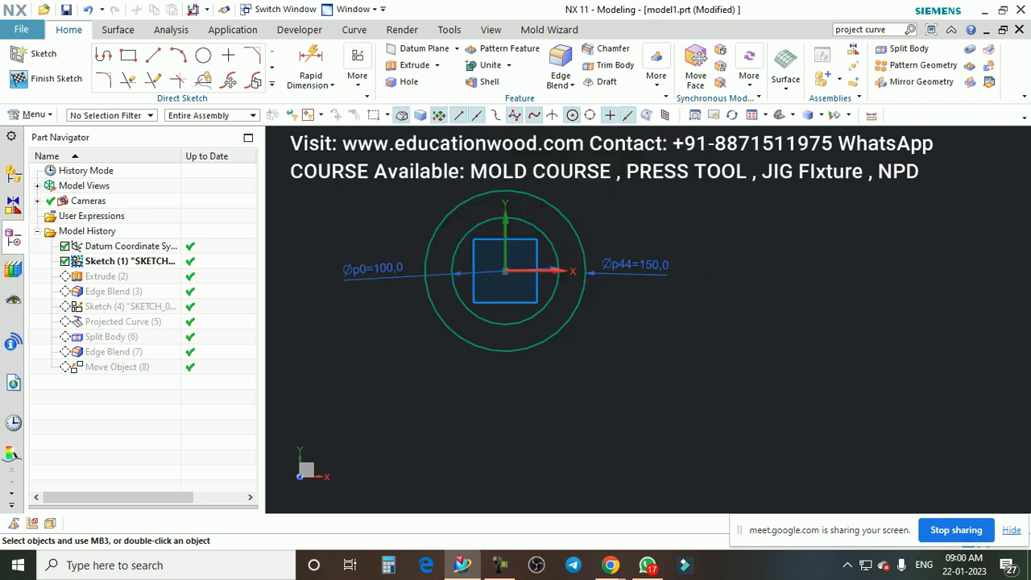
pyautogui.click(203, 55)
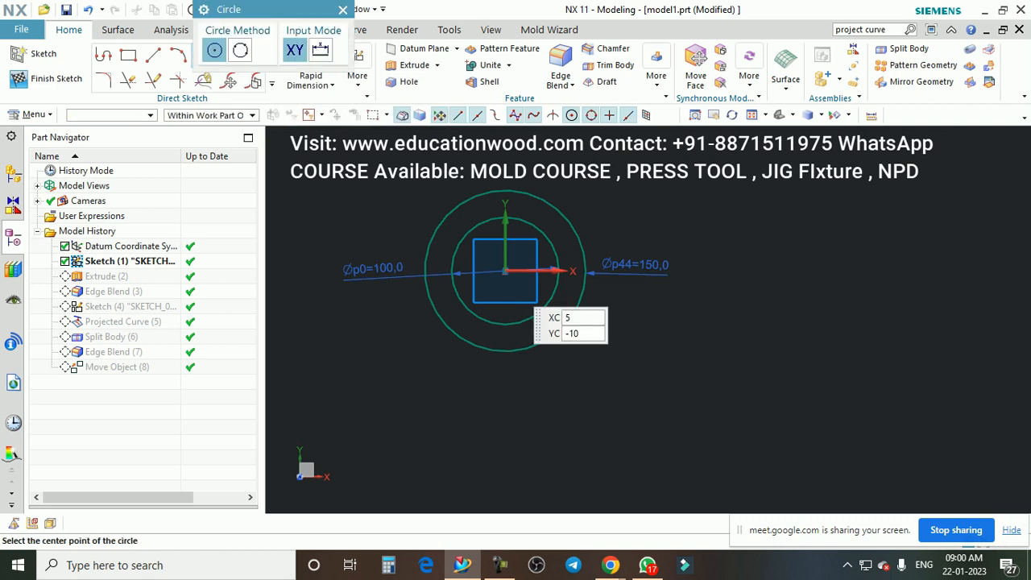
pyautogui.scroll(-1, 541, 386)
pyautogui.click(616, 221)
pyautogui.click(615, 246)
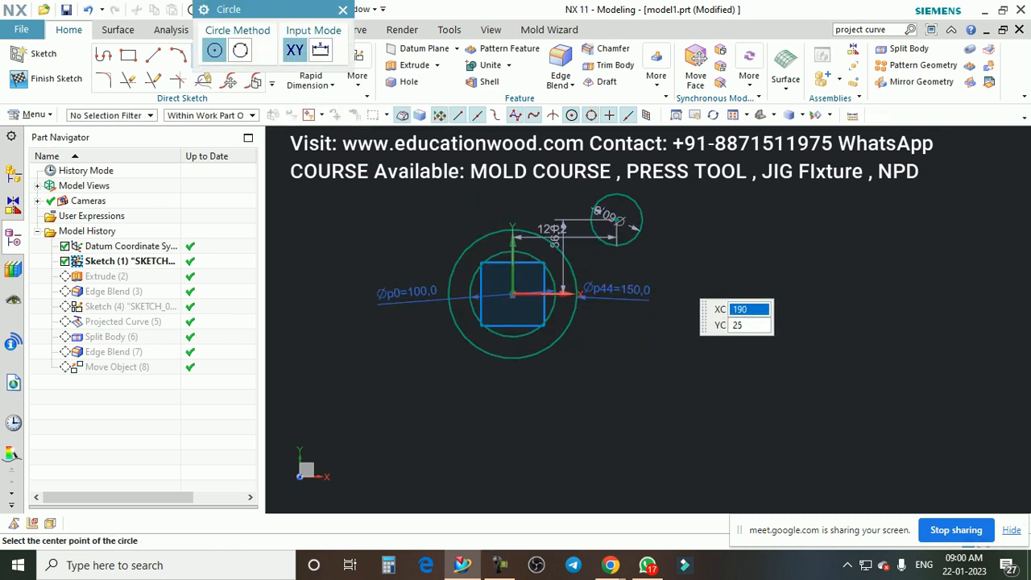
pyautogui.scroll(-5, 684, 267)
pyautogui.scroll(7, 661, 264)
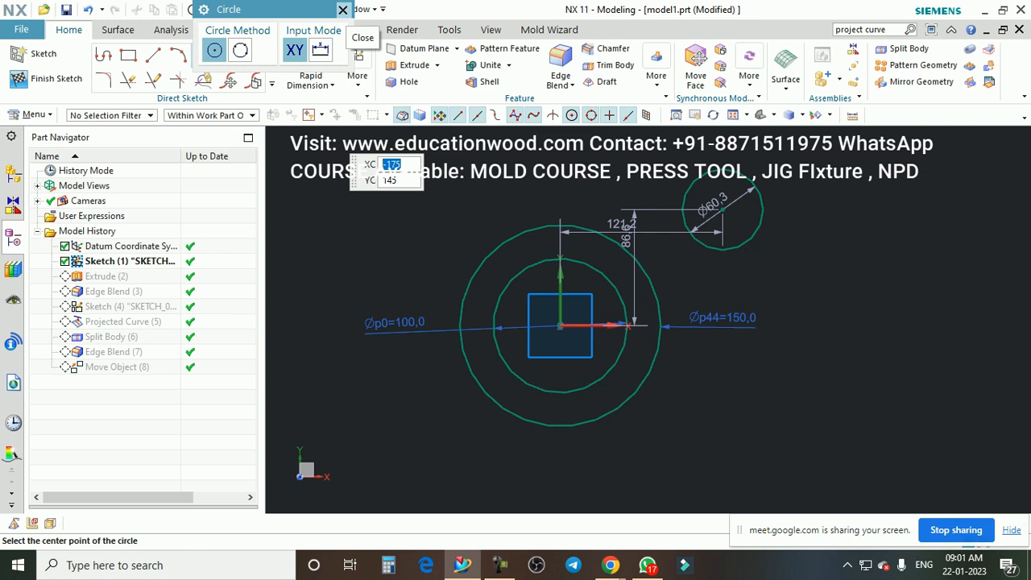
pyautogui.click(343, 9)
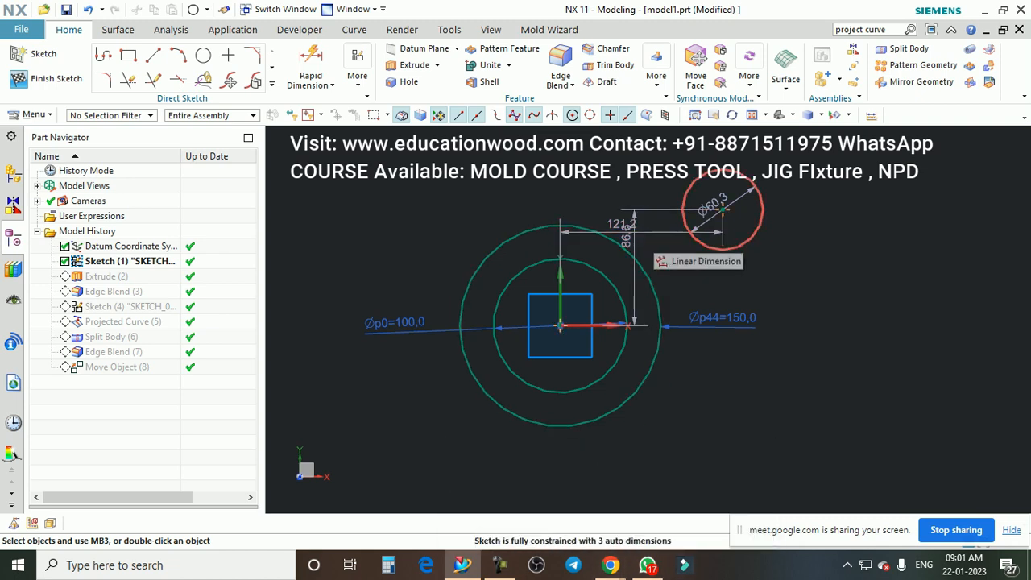
pyautogui.scroll(-2, 739, 255)
pyautogui.scroll(2, 735, 262)
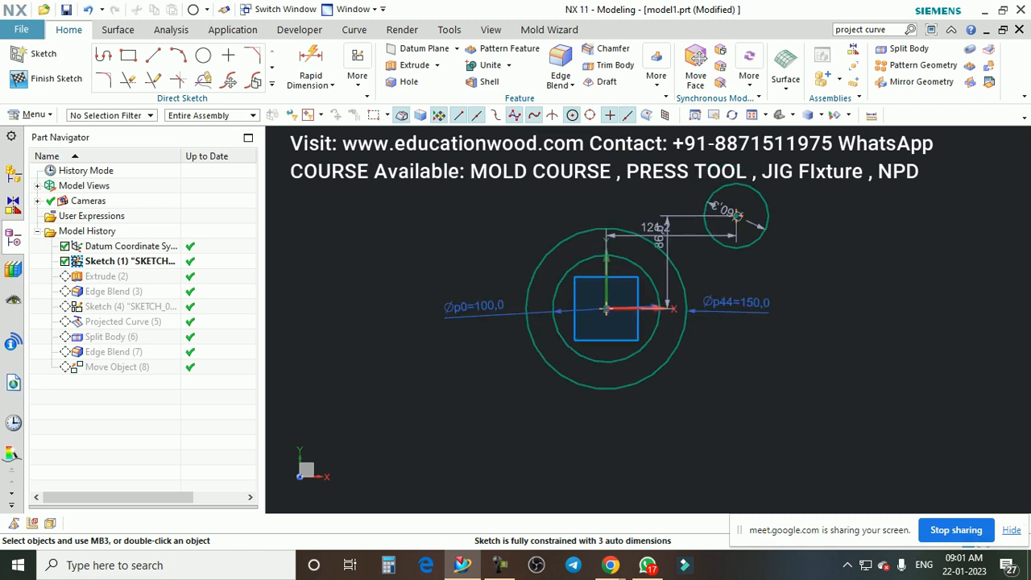
# Step: Move the newly sketched circle onto the sketch origin so that it is concentric with the other two circles
pyautogui.moveTo(736, 215); pyautogui.dragTo(739, 414)
pyautogui.moveTo(575, 301); pyautogui.dragTo(606, 309)
pyautogui.scroll(-5, 676, 267)
pyautogui.scroll(6, 643, 281)
pyautogui.scroll(2, 696, 289)
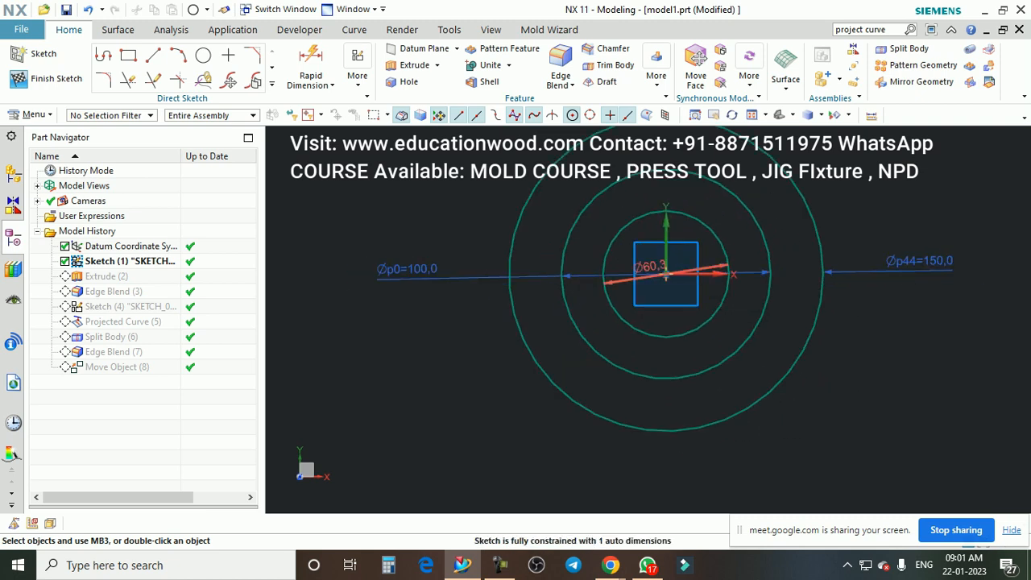
# Step: Set the innermost circle's diameter to 50 mm
pyautogui.doubleClick(408, 270)
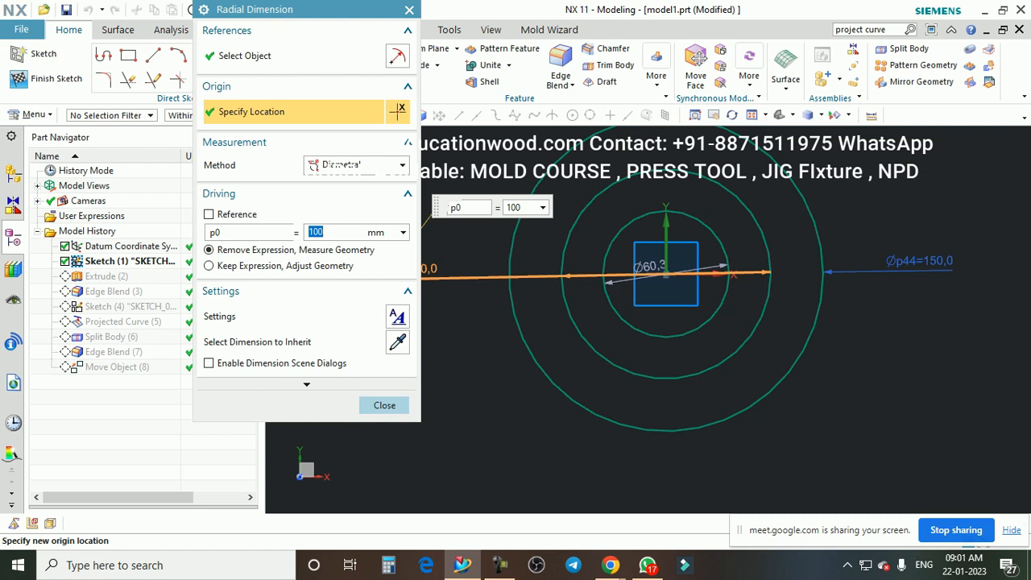
pyautogui.click(384, 405)
pyautogui.doubleClick(649, 267)
pyautogui.write('5')
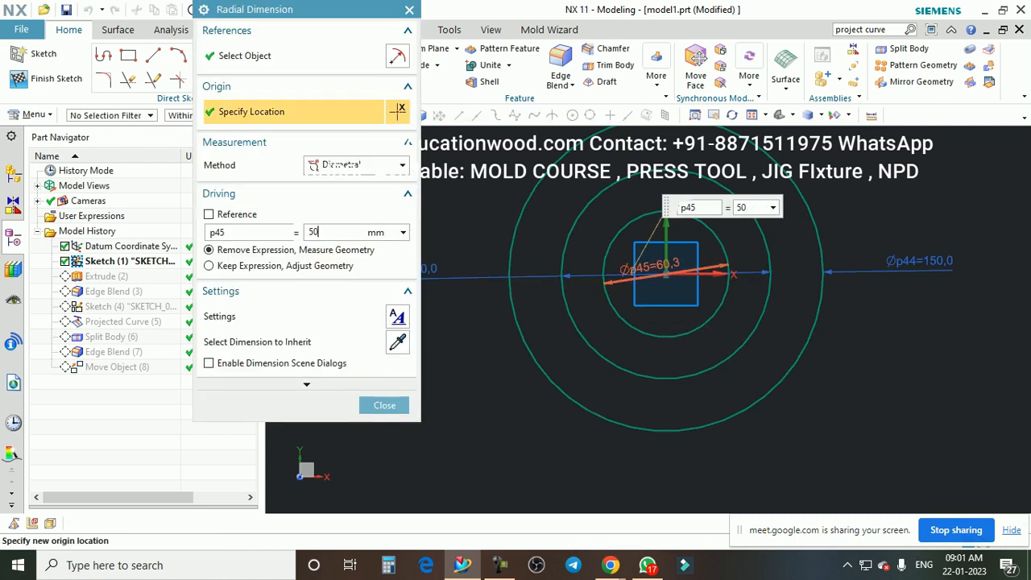
pyautogui.write('0')
pyautogui.press('Return')
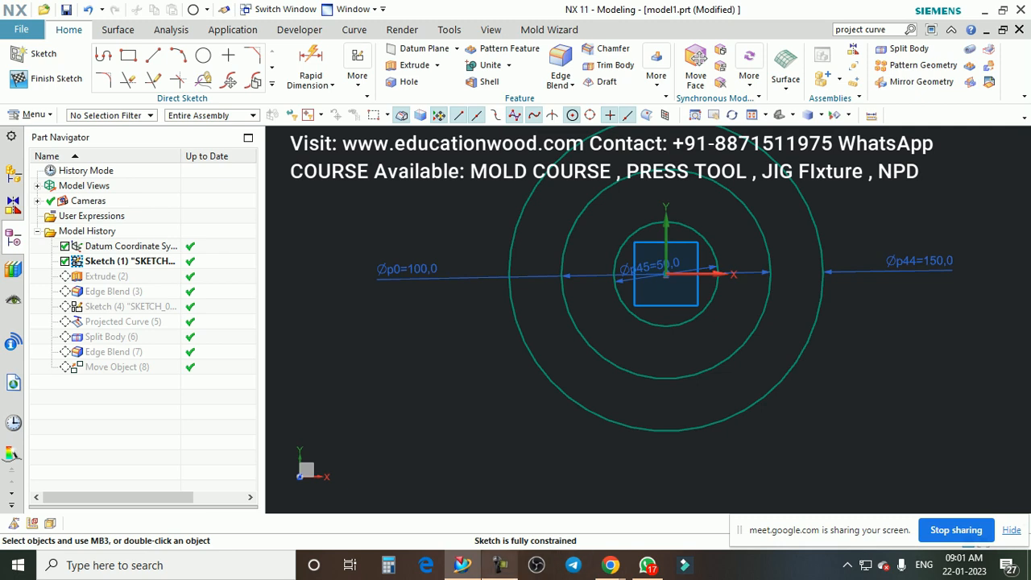
pyautogui.click(499, 565)
pyautogui.moveTo(773, 450); pyautogui.dragTo(583, 21)
pyautogui.click(829, 79)
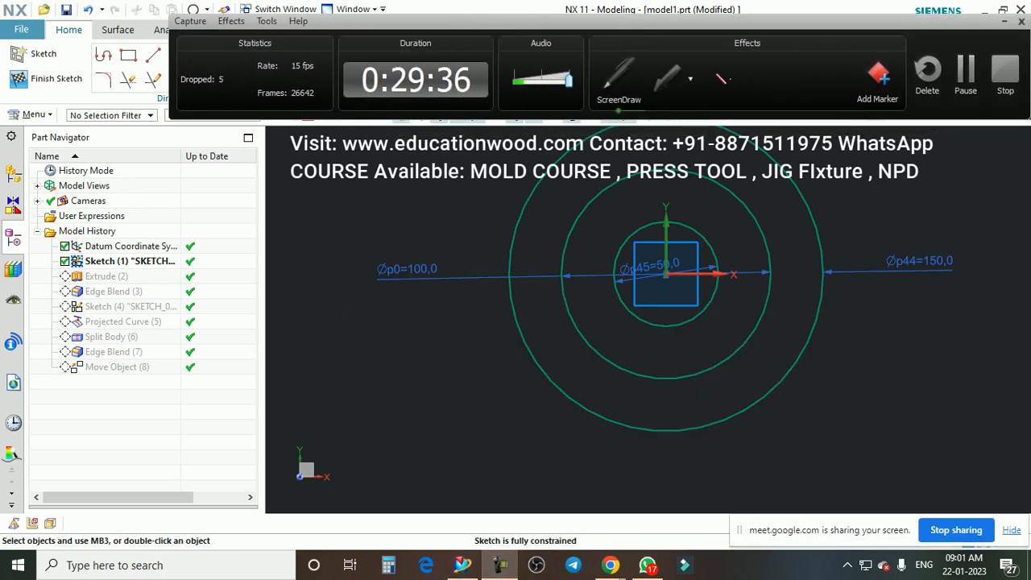
pyautogui.moveTo(457, 528); pyautogui.dragTo(562, 557)
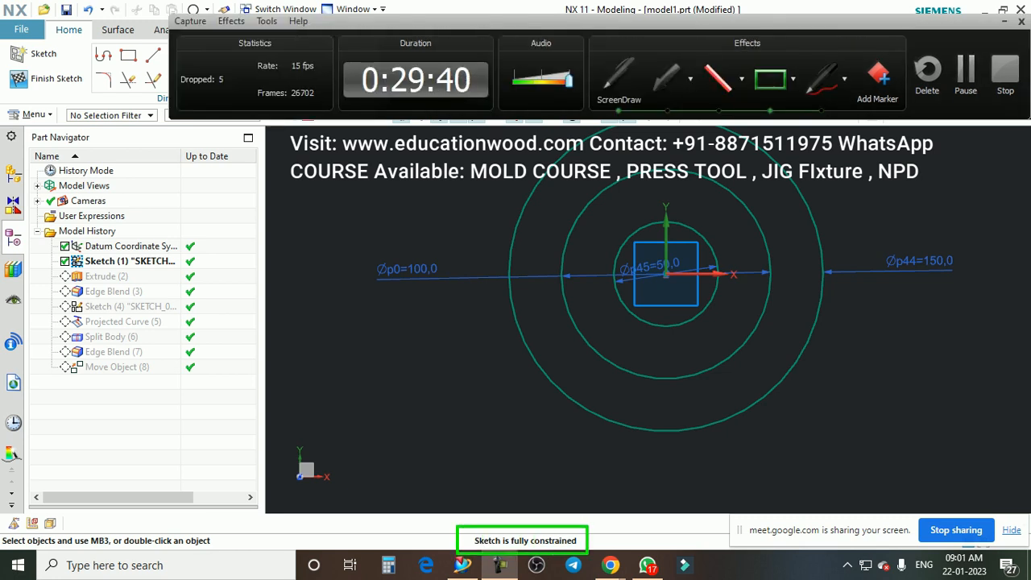
pyautogui.press('Escape')
pyautogui.moveTo(824, 113); pyautogui.dragTo(831, 577)
pyautogui.scroll(-1, 627, 265)
pyautogui.scroll(-1, 492, 301)
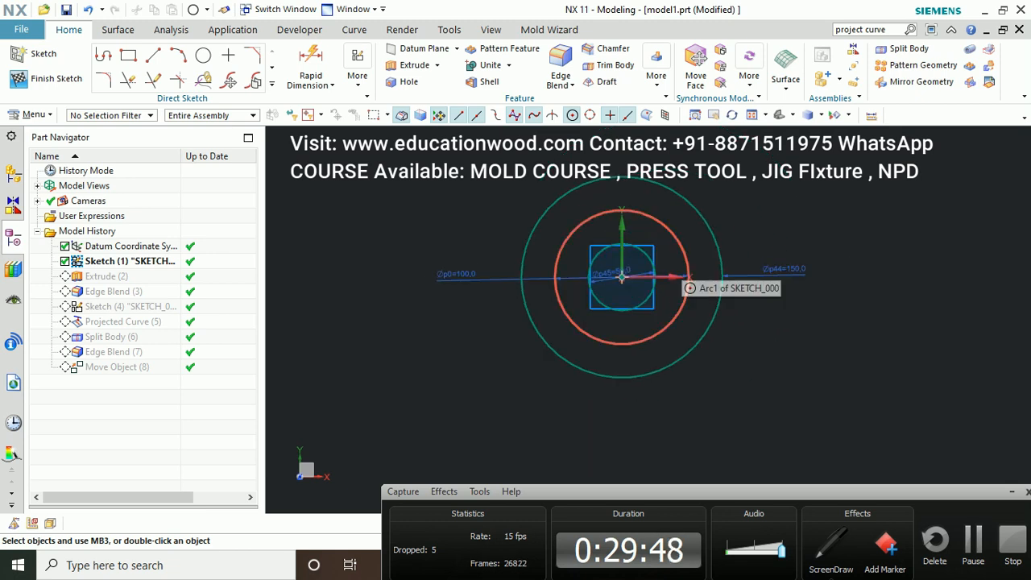
pyautogui.scroll(1, 646, 255)
pyautogui.scroll(-1, 661, 270)
pyautogui.scroll(1, 678, 273)
pyautogui.moveTo(725, 491); pyautogui.dragTo(716, 450)
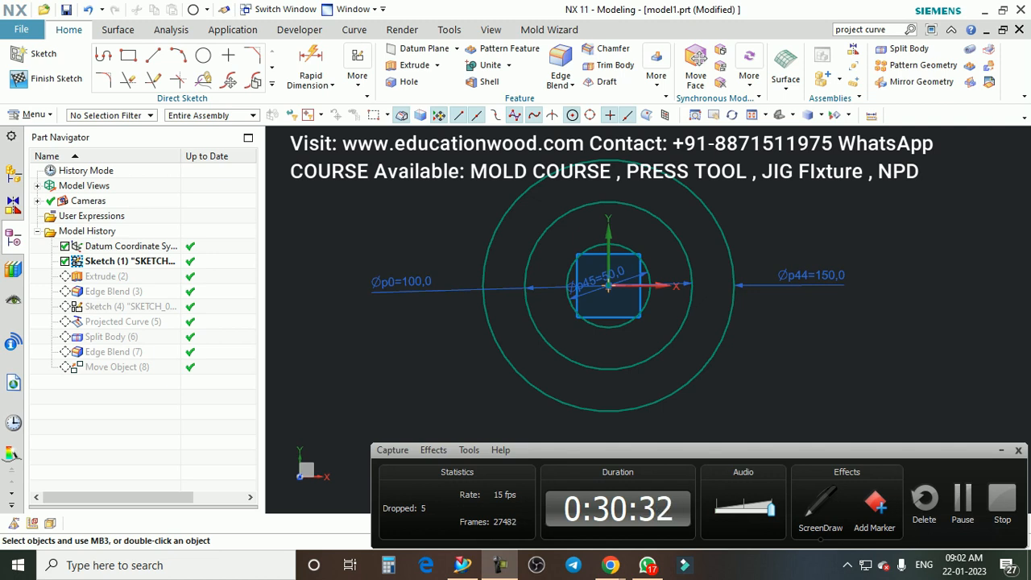
pyautogui.scroll(-4, 605, 300)
pyautogui.scroll(4, 693, 291)
pyautogui.scroll(-3, 564, 292)
pyautogui.scroll(2, 596, 290)
pyautogui.scroll(1, 563, 285)
pyautogui.scroll(-3, 594, 289)
pyautogui.scroll(1, 547, 297)
pyautogui.scroll(-2, 548, 296)
pyautogui.scroll(6, 464, 279)
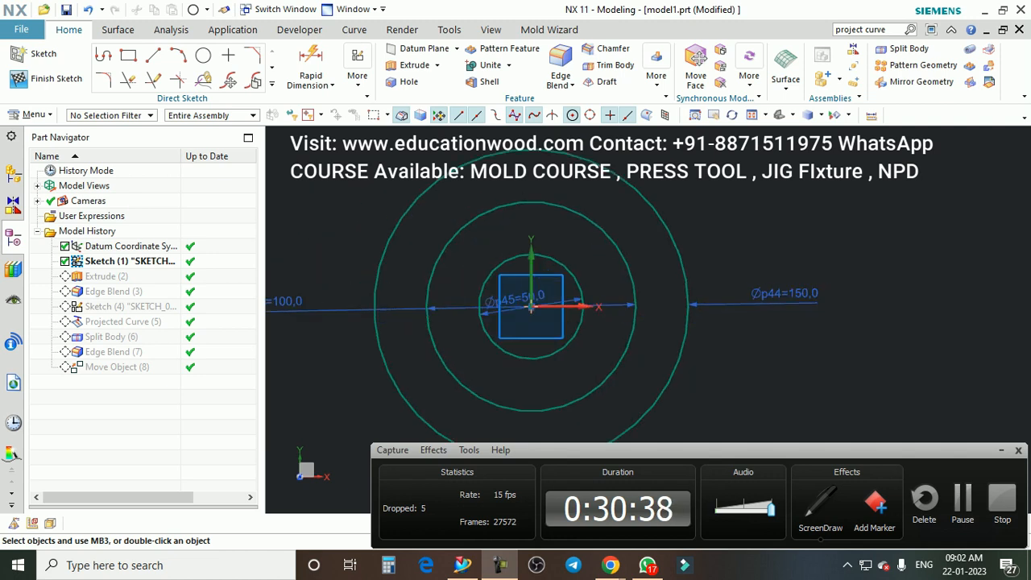
# Step: Delete all three concentric circles from the sketch
pyautogui.scroll(-3, 556, 241)
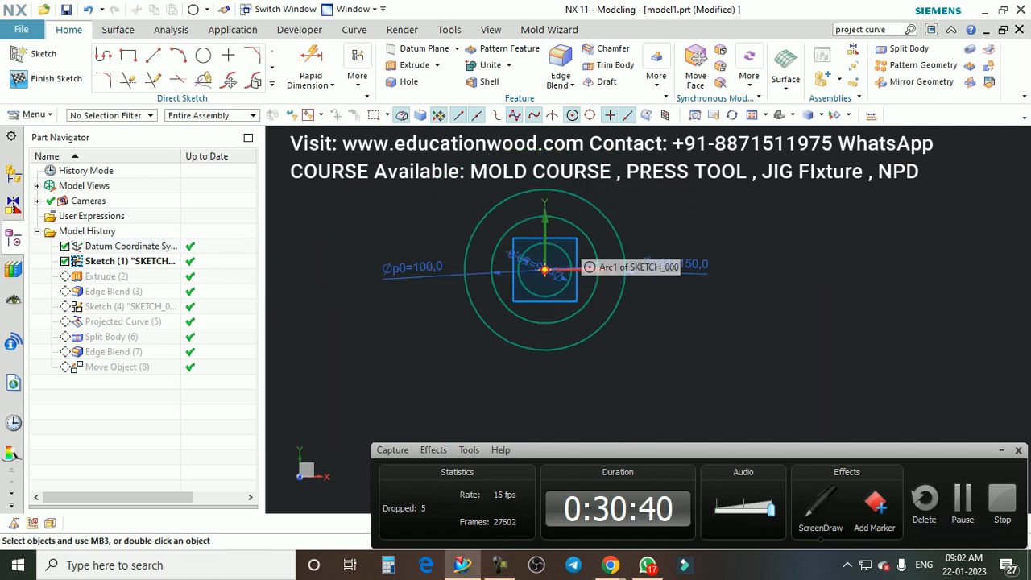
pyautogui.click(579, 199)
pyautogui.press('Delete')
pyautogui.click(567, 222)
pyautogui.click(544, 270)
pyautogui.press('Delete')
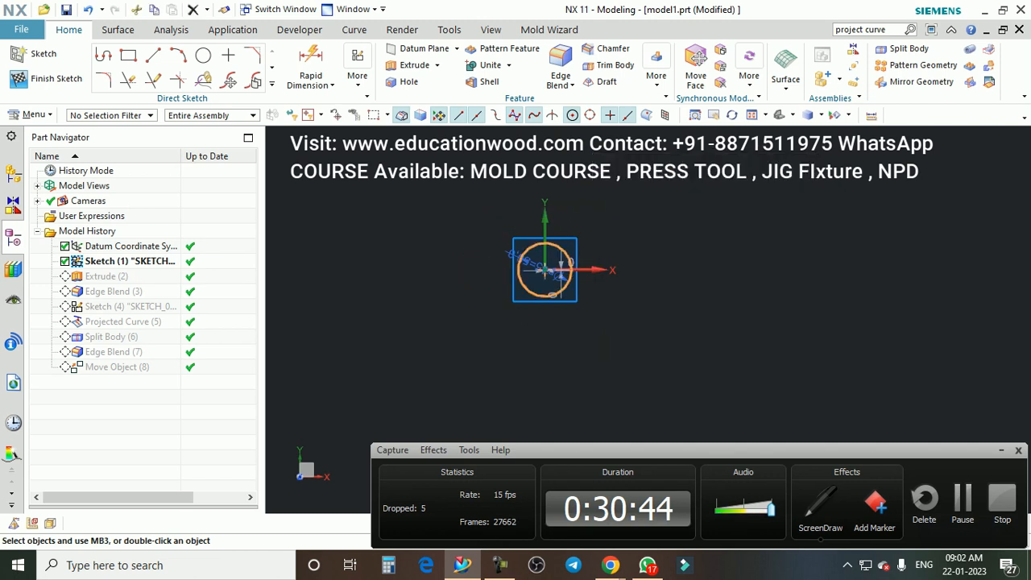
pyautogui.press('Delete')
# Step: Sketch a horizontal rectangle from its center, placed on the sketch origin, using the From Center method
pyautogui.click(128, 55)
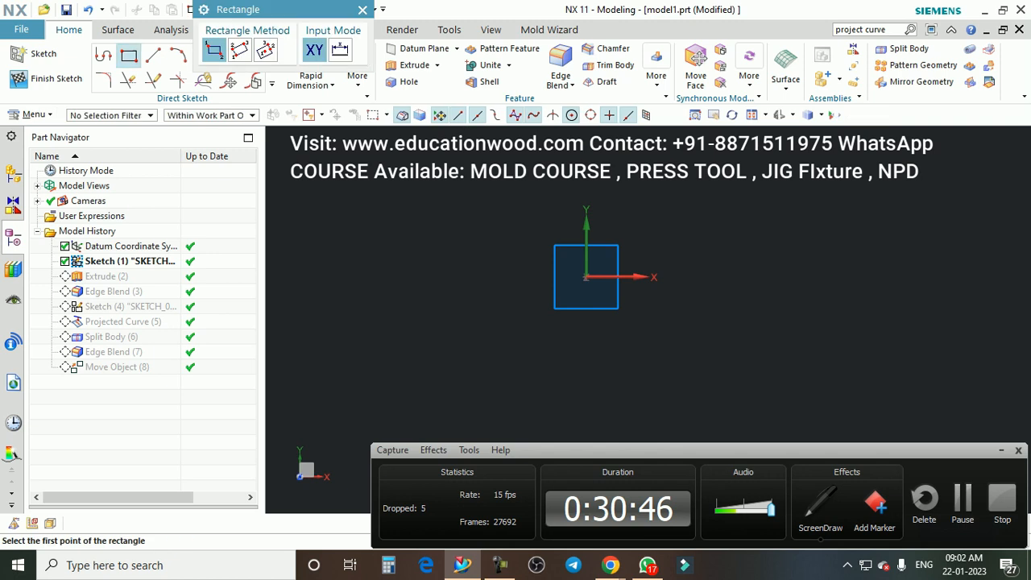
pyautogui.click(266, 50)
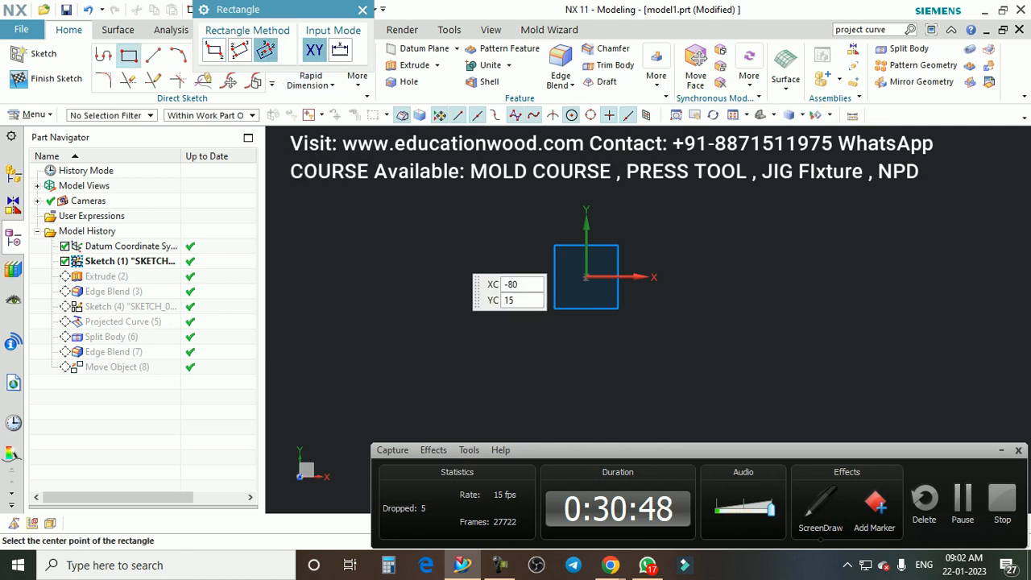
pyautogui.click(585, 277)
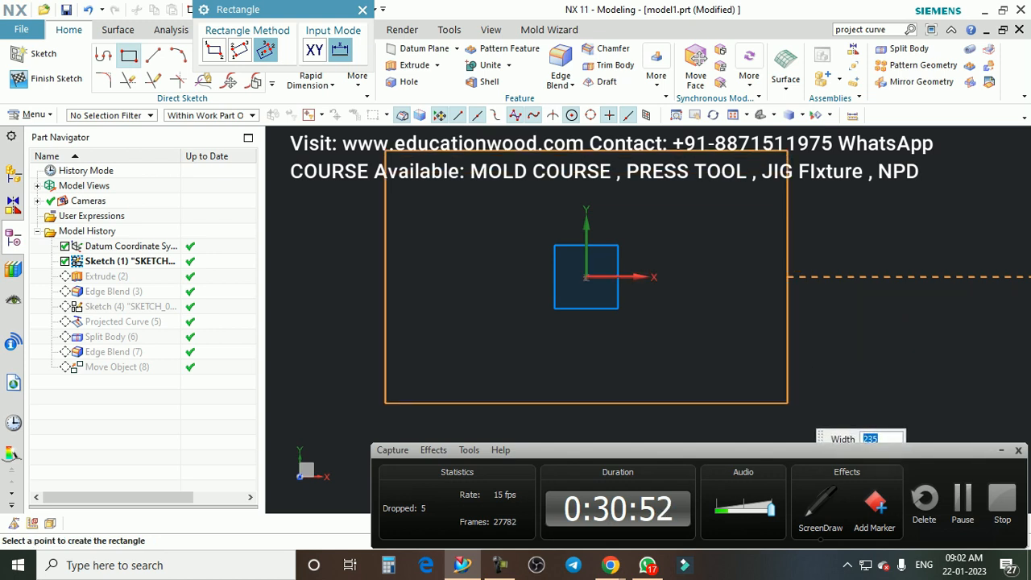
pyautogui.click(713, 357)
pyautogui.click(362, 10)
pyautogui.scroll(-1, 548, 237)
pyautogui.scroll(2, 612, 256)
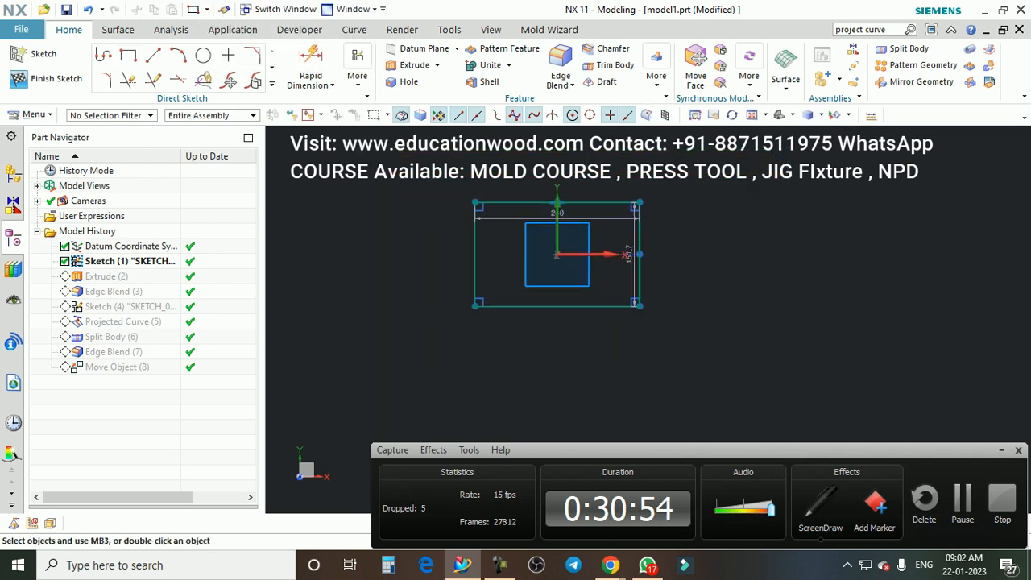
# Step: Try stretching the centered rectangle by its upper corner, then undo the rectangle
pyautogui.moveTo(682, 204)
pyautogui.mouseDown()
pyautogui.moveTo(612, 235)
pyautogui.moveTo(681, 184)
pyautogui.moveTo(679, 173)
pyautogui.mouseUp()
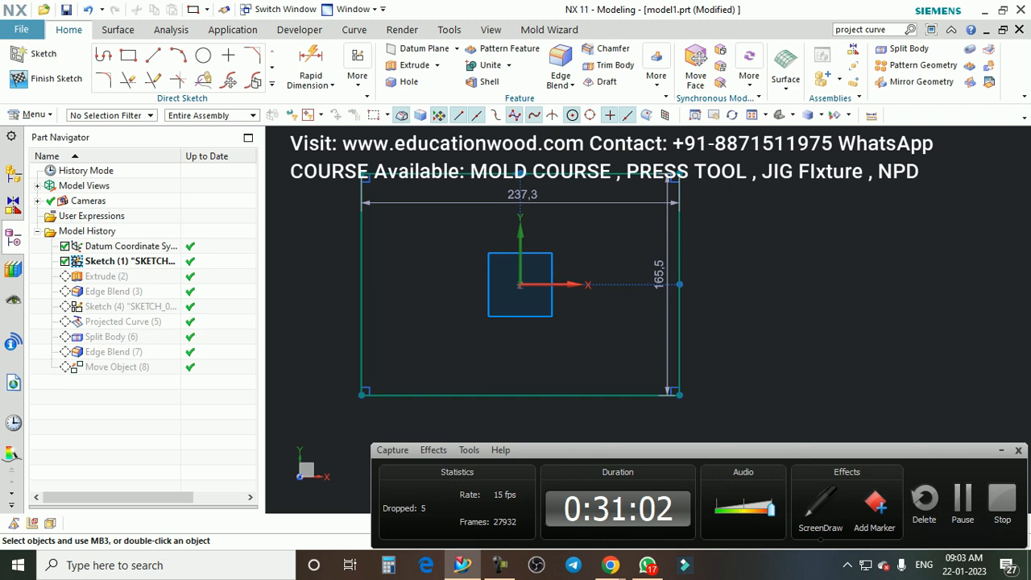
pyautogui.hotkey('ctrl', 'z')
pyautogui.hotkey('ctrl', 'z')
# Step: Sketch a horizontal rectangle about 180 mm wide and 124 mm high, above and mostly to the right of the sketch origin, using From Center
pyautogui.click(128, 55)
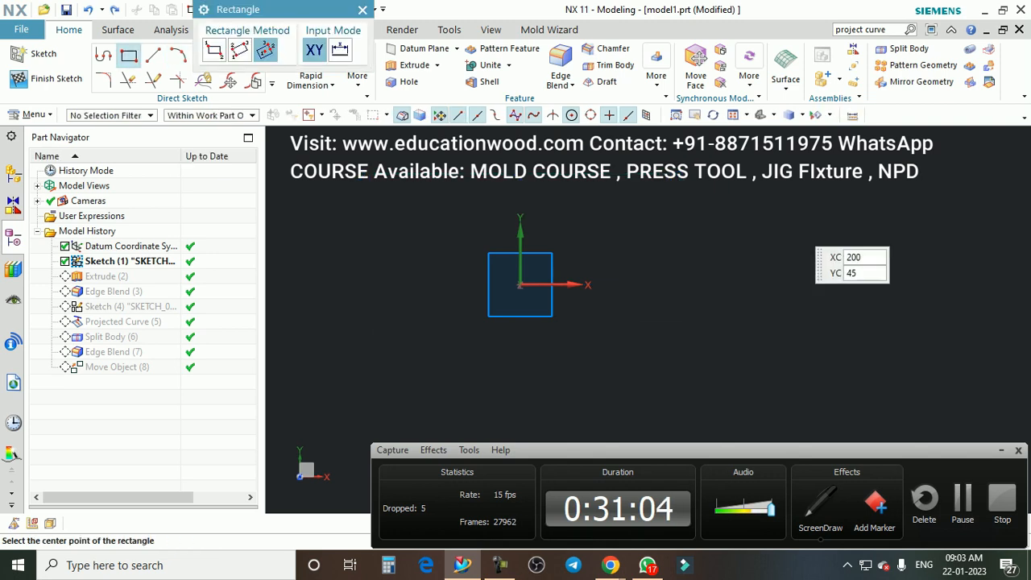
pyautogui.click(653, 185)
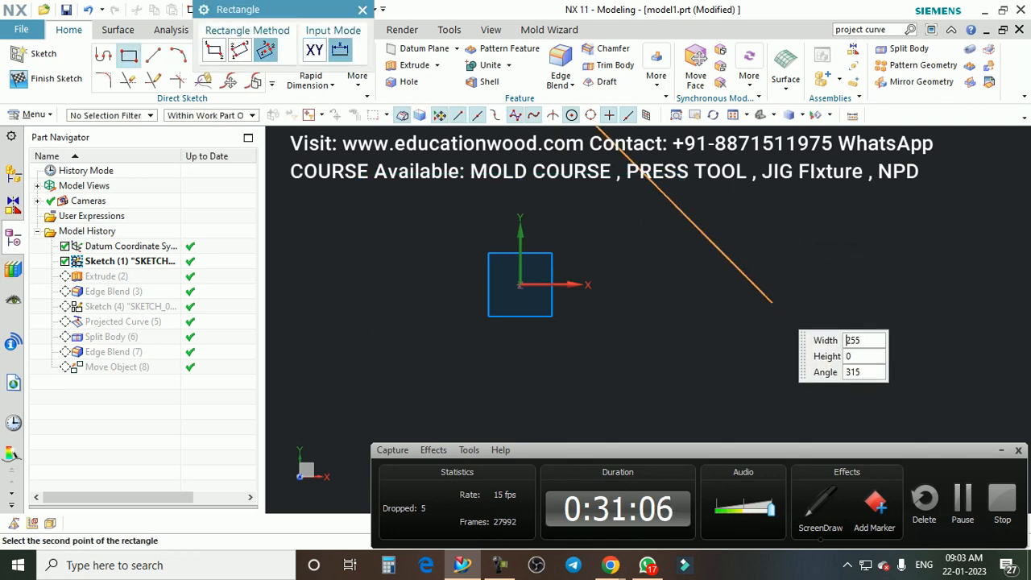
pyautogui.click(775, 184)
pyautogui.click(787, 266)
pyautogui.scroll(-2, 706, 297)
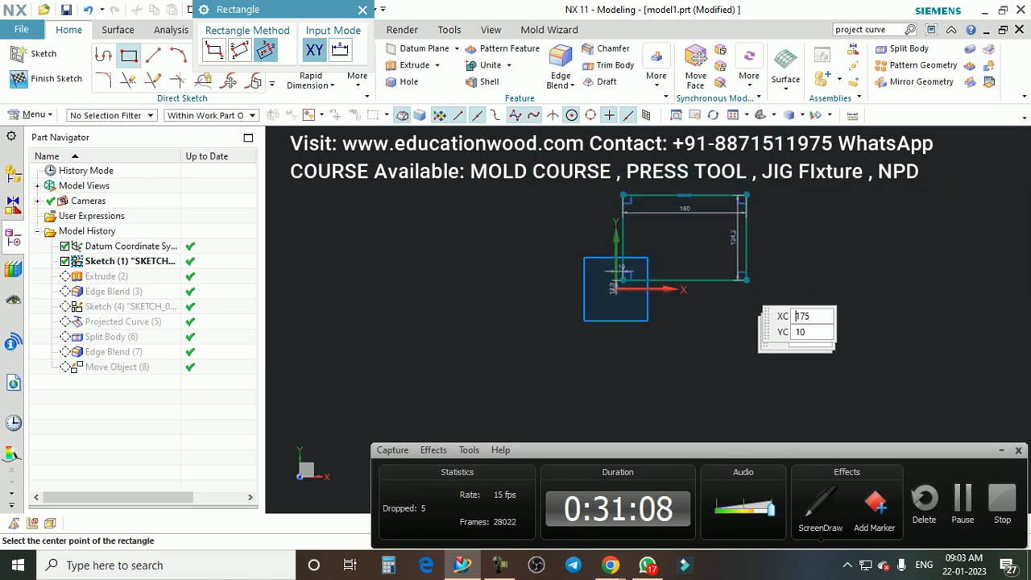
pyautogui.click(362, 9)
pyautogui.scroll(-2, 667, 216)
pyautogui.scroll(3, 674, 171)
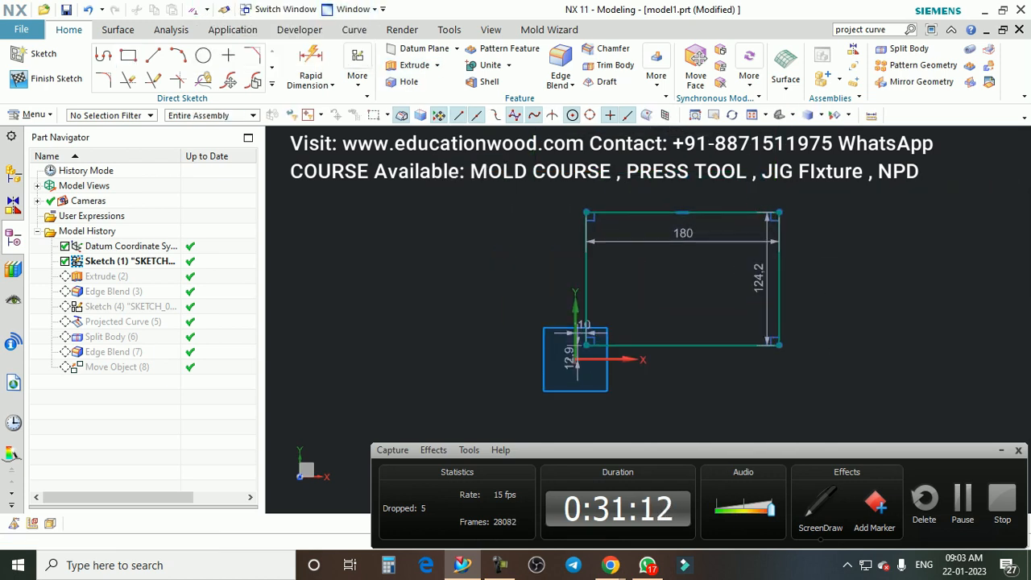
# Step: Apply a Vertical Alignment constraint between the midpoint of the rectangle's upper edge and the sketch origin
pyautogui.press('c')
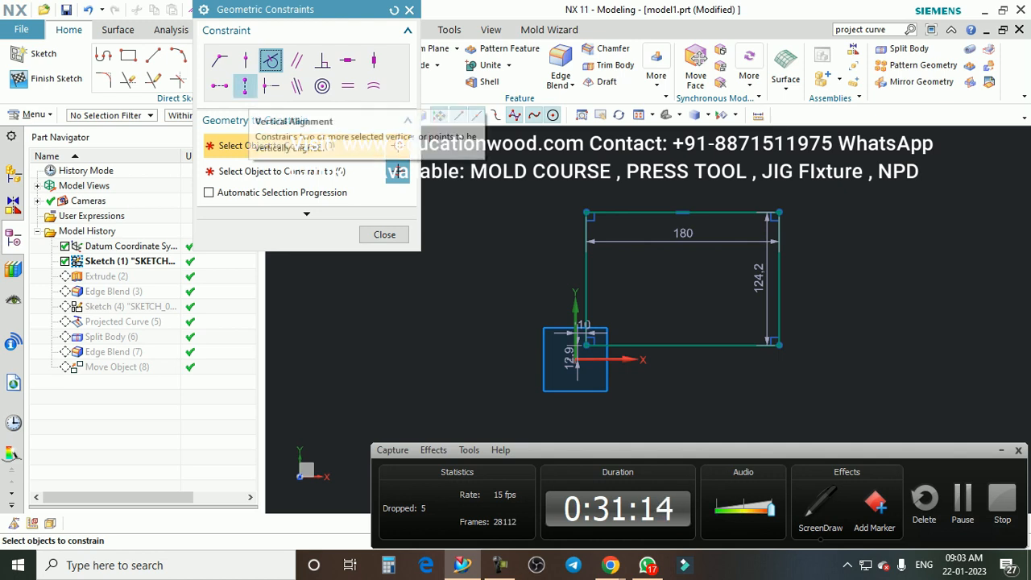
pyautogui.click(244, 85)
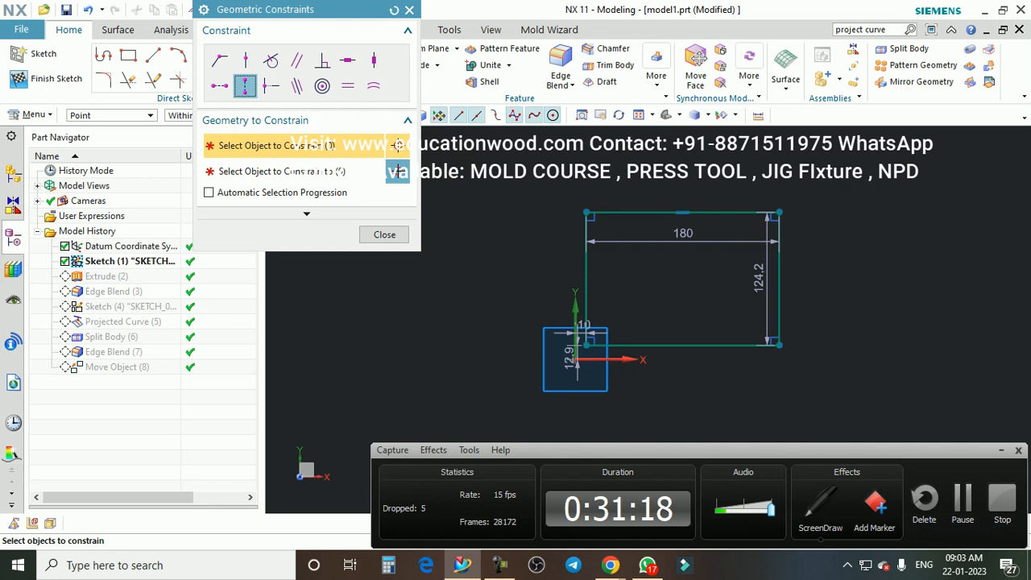
pyautogui.click(682, 213)
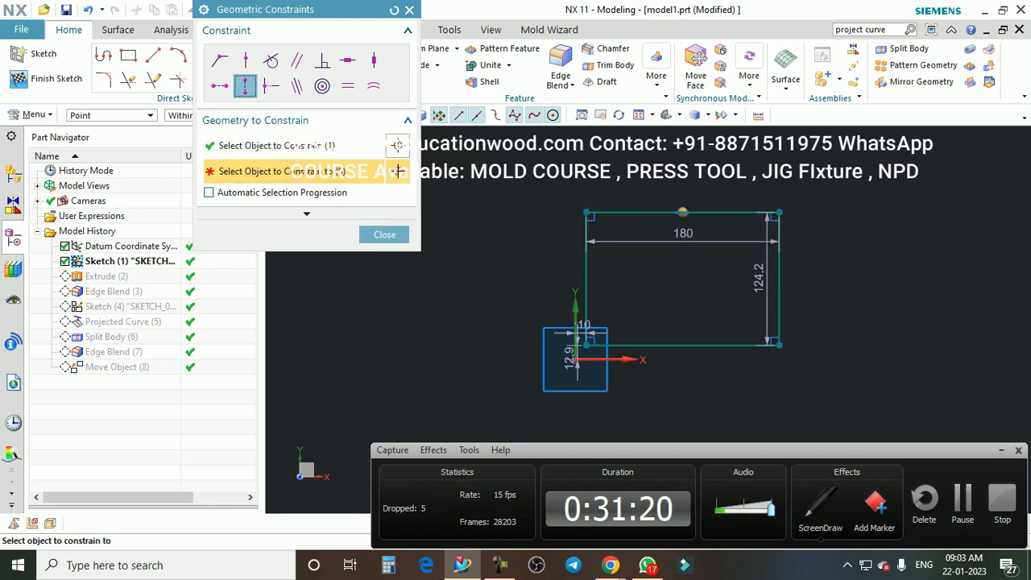
pyautogui.click(577, 359)
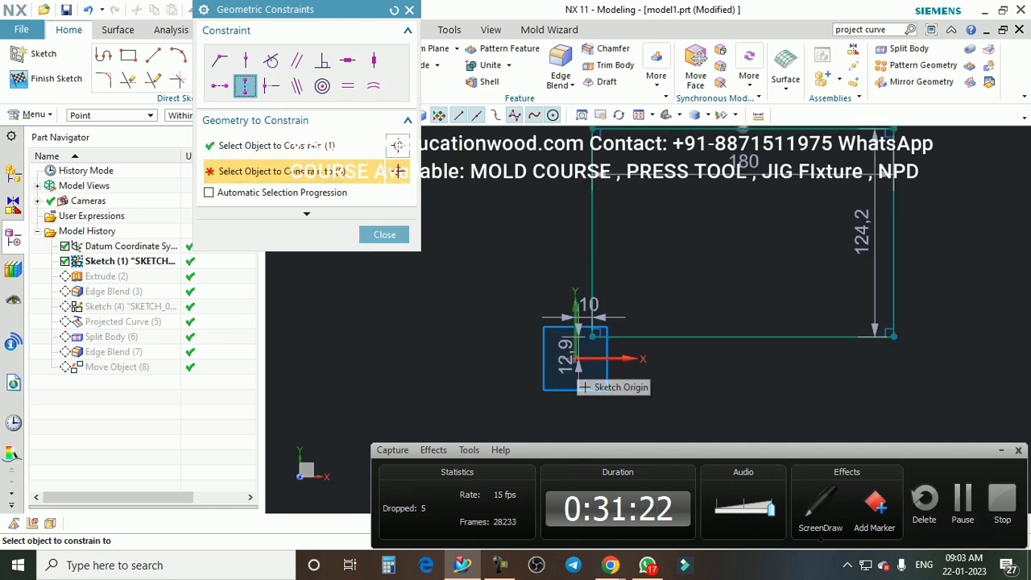
pyautogui.click(577, 360)
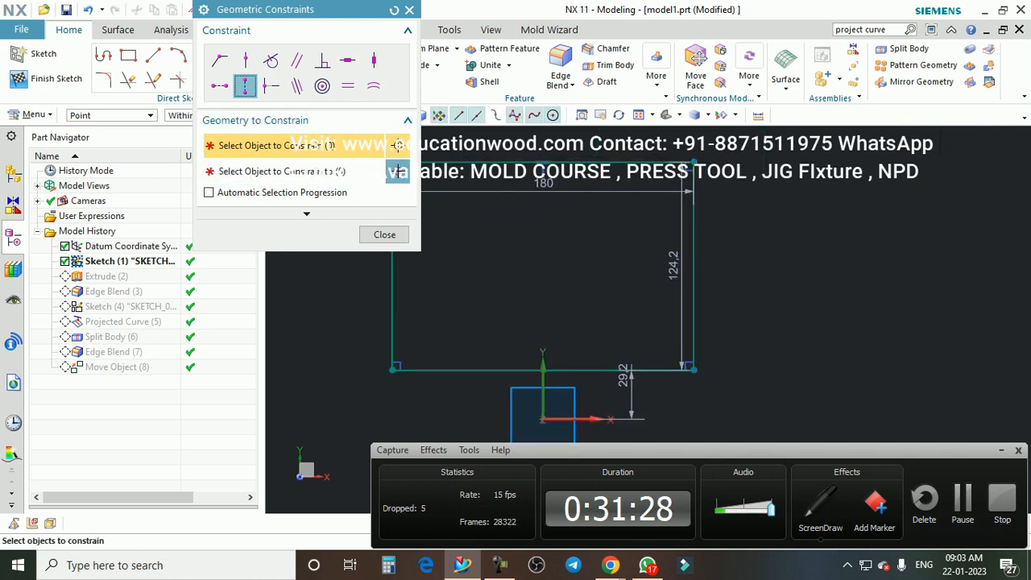
# Step: Constrain the midpoint of the rectangle's right edge to the sketch origin with Horizontal Alignment, and stretch the rectangle to about 234 by 287 mm
pyautogui.click(219, 86)
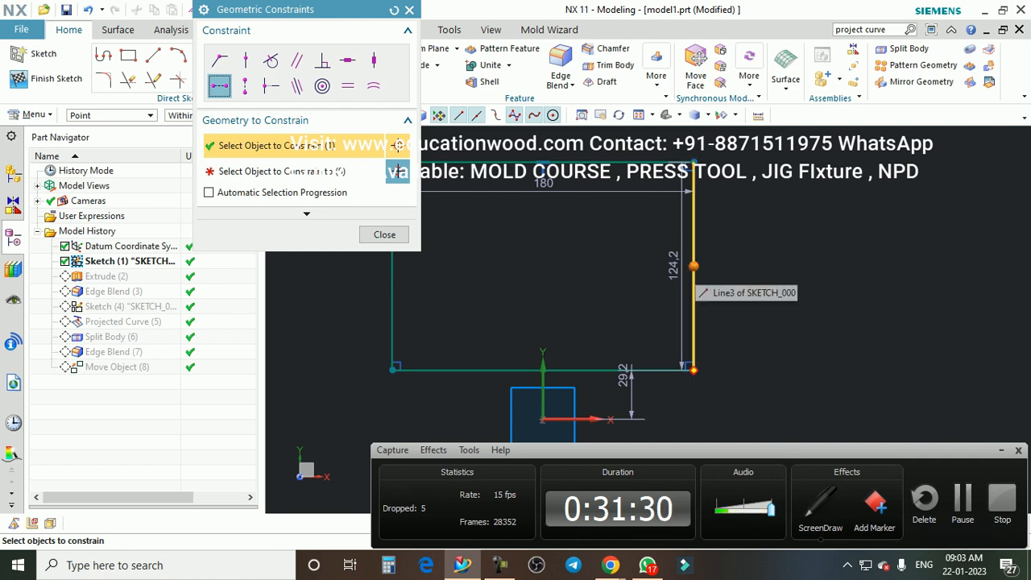
pyautogui.click(706, 263)
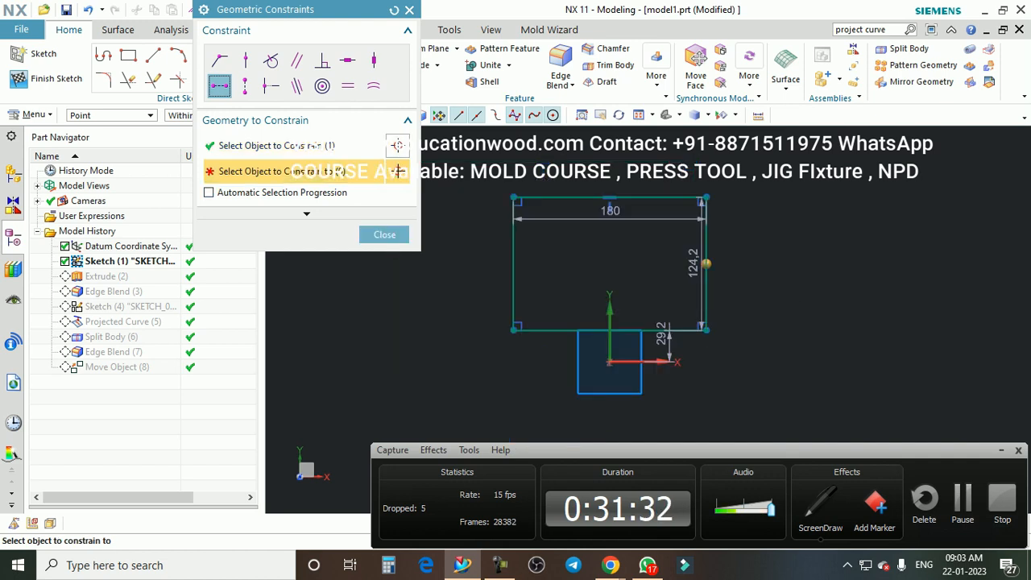
pyautogui.click(610, 362)
pyautogui.scroll(1, 664, 431)
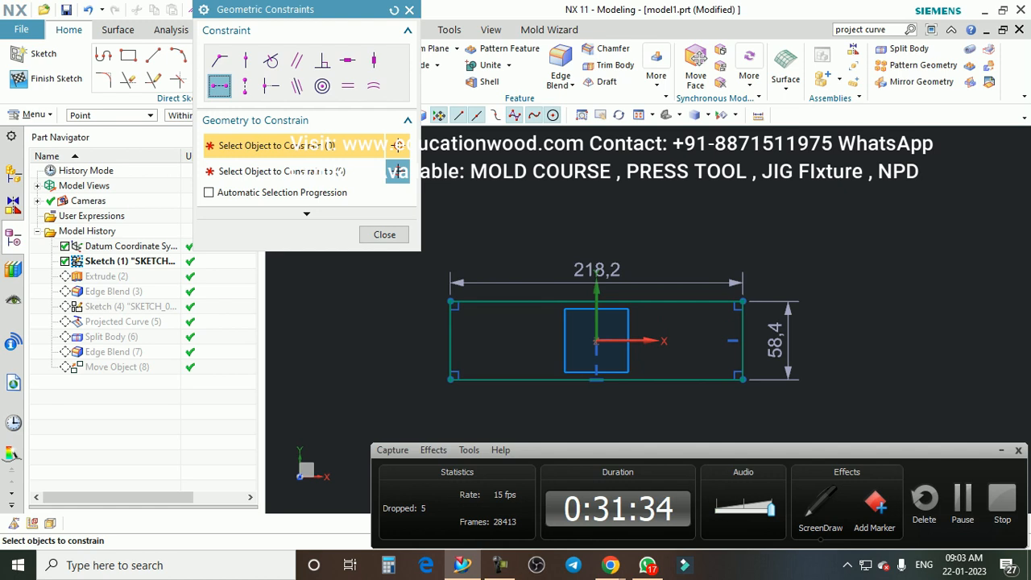
pyautogui.press('Escape')
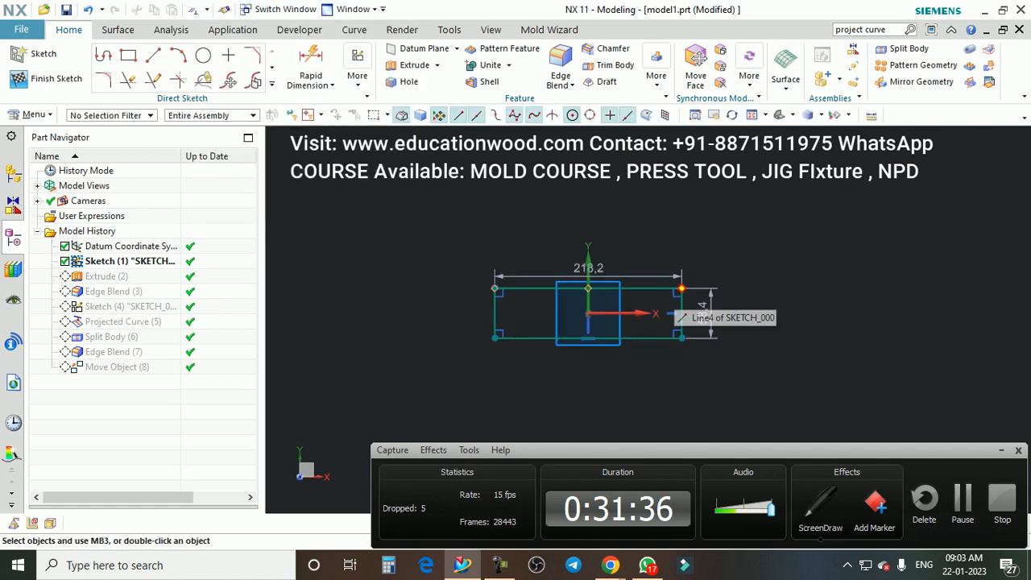
pyautogui.moveTo(678, 248)
pyautogui.mouseDown()
pyautogui.moveTo(607, 199)
pyautogui.moveTo(741, 215)
pyautogui.moveTo(726, 256)
pyautogui.moveTo(686, 192)
pyautogui.mouseUp()
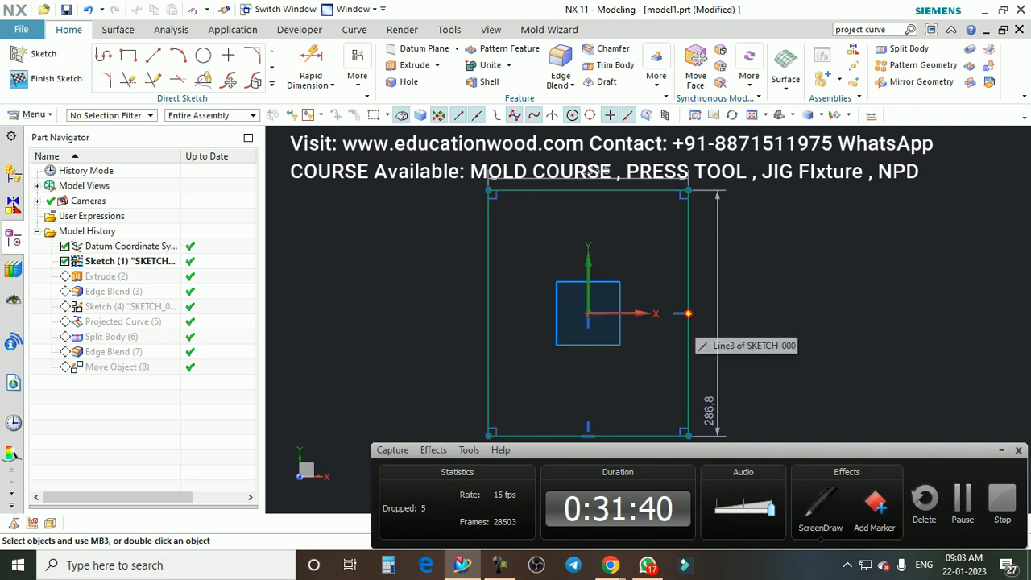
# Step: Set both the rectangle's width and height to 200 mm
pyautogui.doubleClick(597, 171)
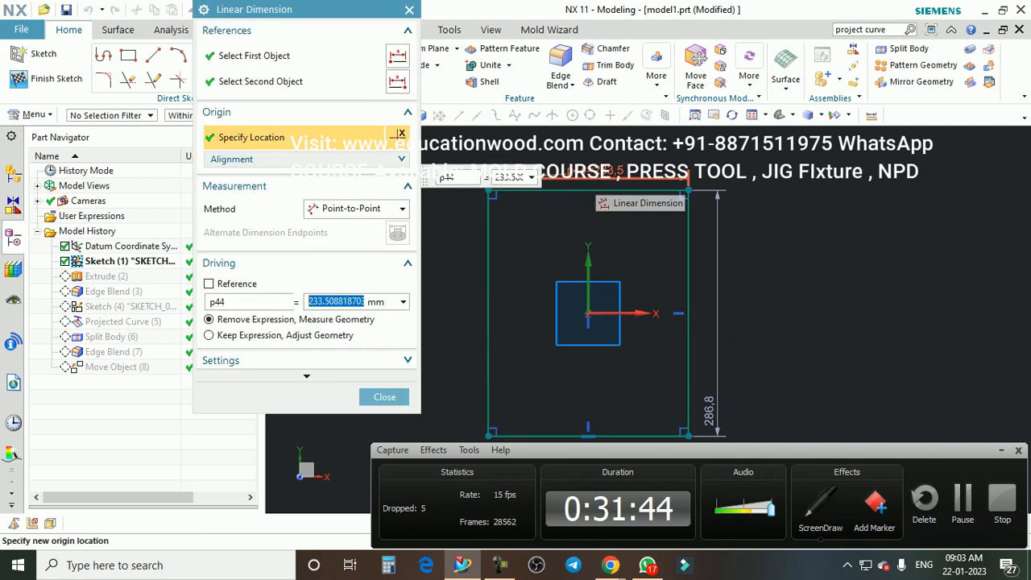
pyautogui.write('200')
pyautogui.press('Return')
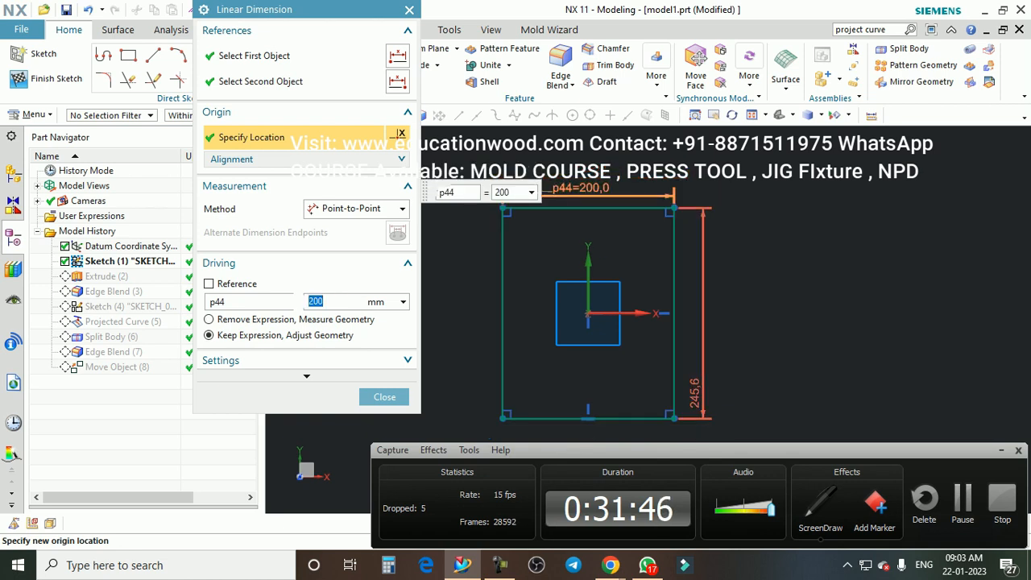
pyautogui.doubleClick(695, 393)
pyautogui.write('200')
pyautogui.press('Return')
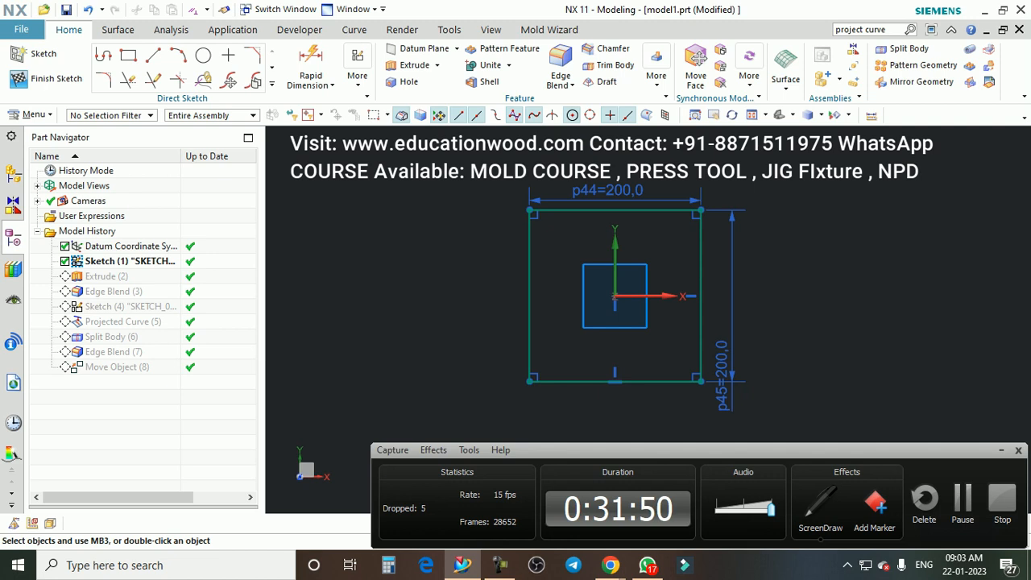
# Step: Reposition the two 200 mm dimensions so their text sits centrally beside the square's upper and right edges
pyautogui.moveTo(607, 191); pyautogui.dragTo(615, 173)
pyautogui.moveTo(722, 376)
pyautogui.mouseDown()
pyautogui.moveTo(724, 276)
pyautogui.moveTo(725, 294)
pyautogui.mouseUp()
pyautogui.scroll(-1, 616, 226)
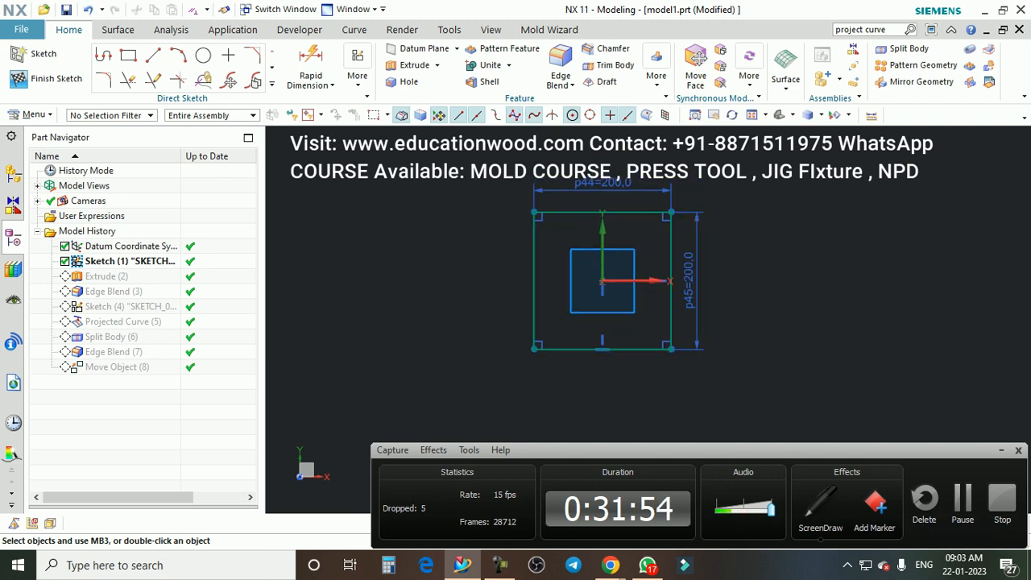
pyautogui.scroll(-1, 616, 235)
pyautogui.scroll(1, 625, 227)
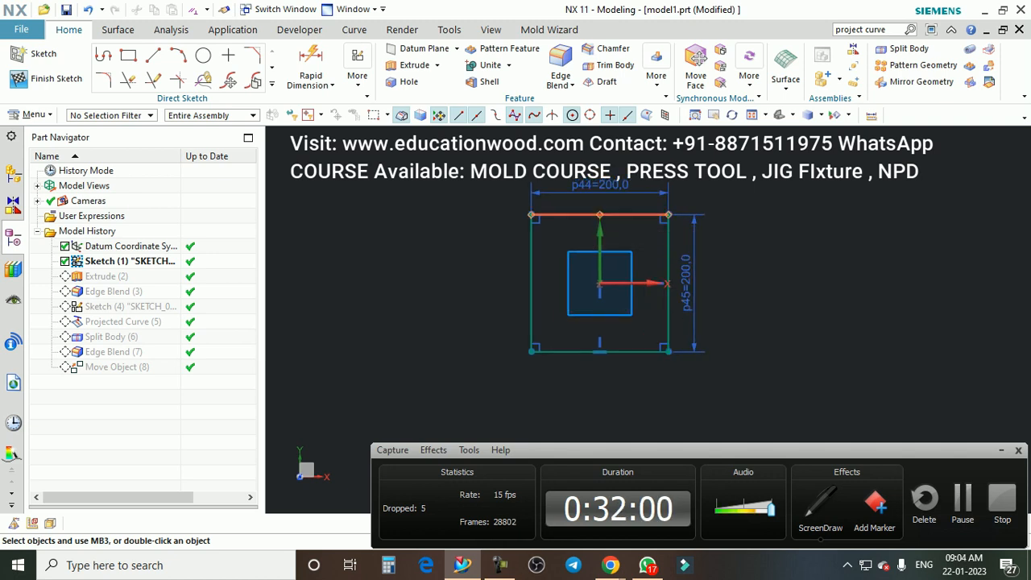
pyautogui.scroll(1, 619, 234)
pyautogui.scroll(2, 572, 236)
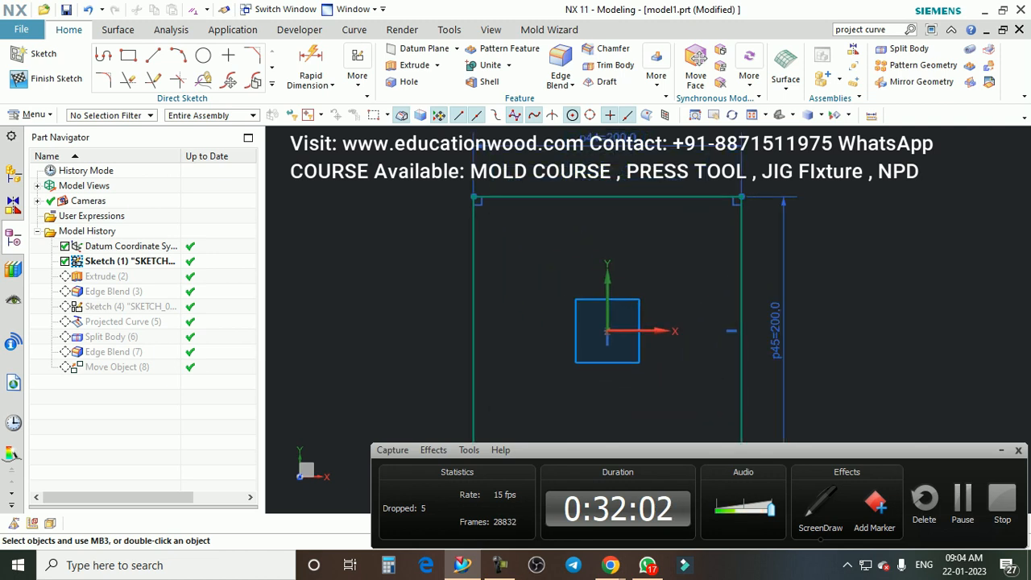
# Step: Sketch a circle about 28 mm in diameter inside the square's upper-left corner, about 20 mm from both edges
pyautogui.scroll(-1, 433, 193)
pyautogui.click(203, 55)
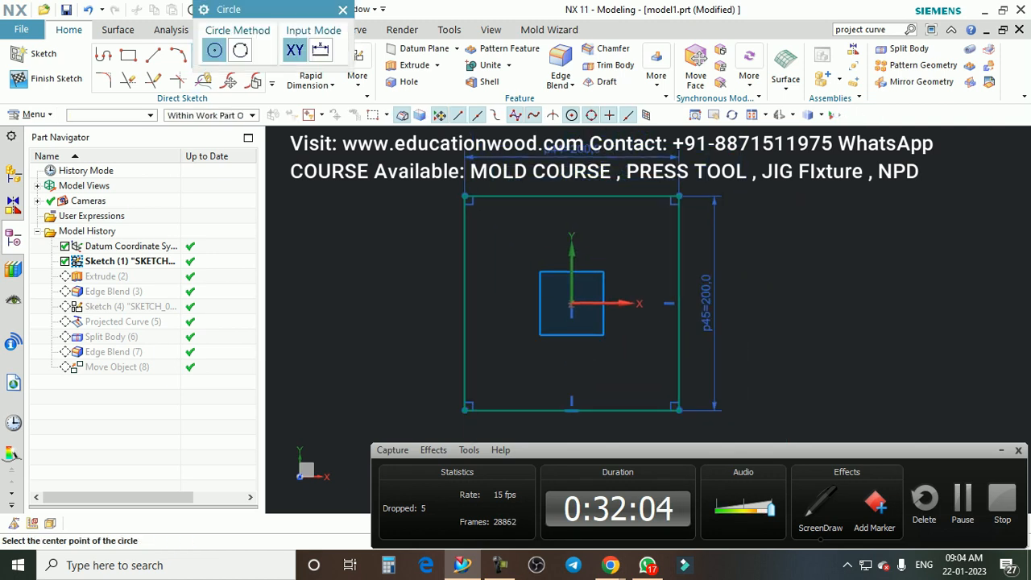
pyautogui.scroll(2, 449, 195)
pyautogui.click(507, 231)
pyautogui.click(524, 247)
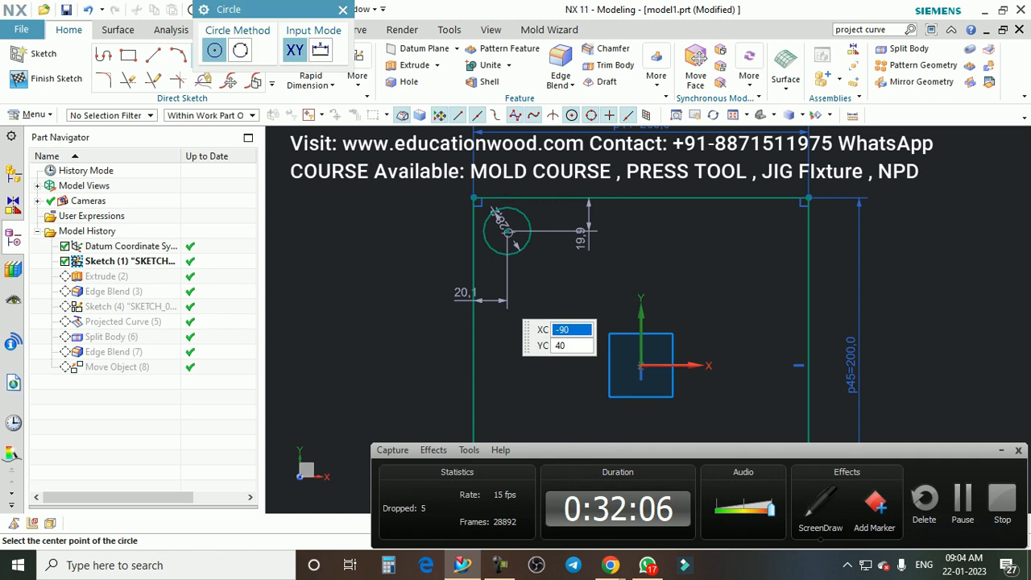
pyautogui.click(343, 11)
pyautogui.scroll(-1, 436, 145)
pyautogui.scroll(1, 490, 173)
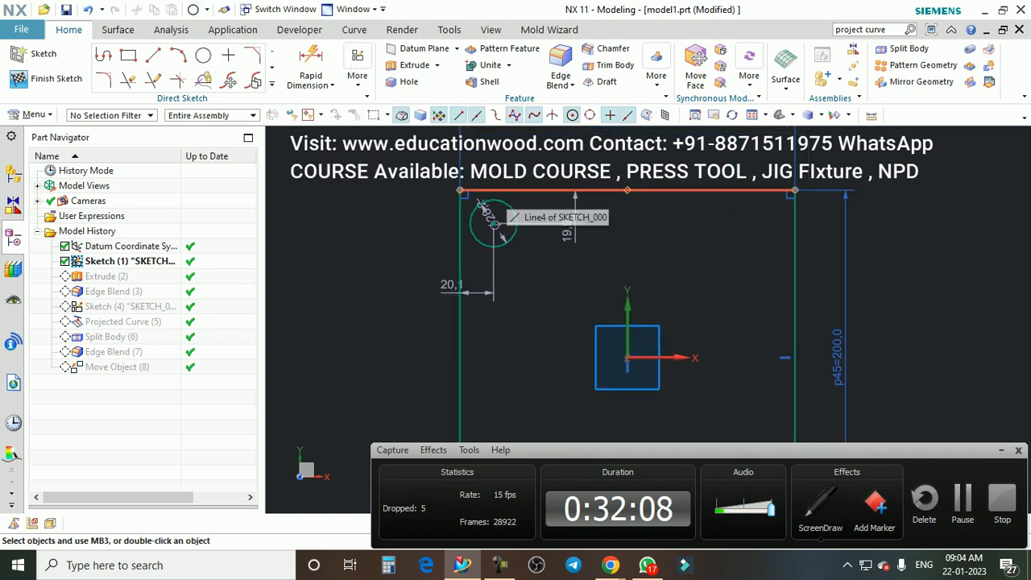
# Step: Dimension the circle's center 20 mm from the square's upper edge with Rapid Dimension
pyautogui.press('d')
pyautogui.scroll(2, 515, 237)
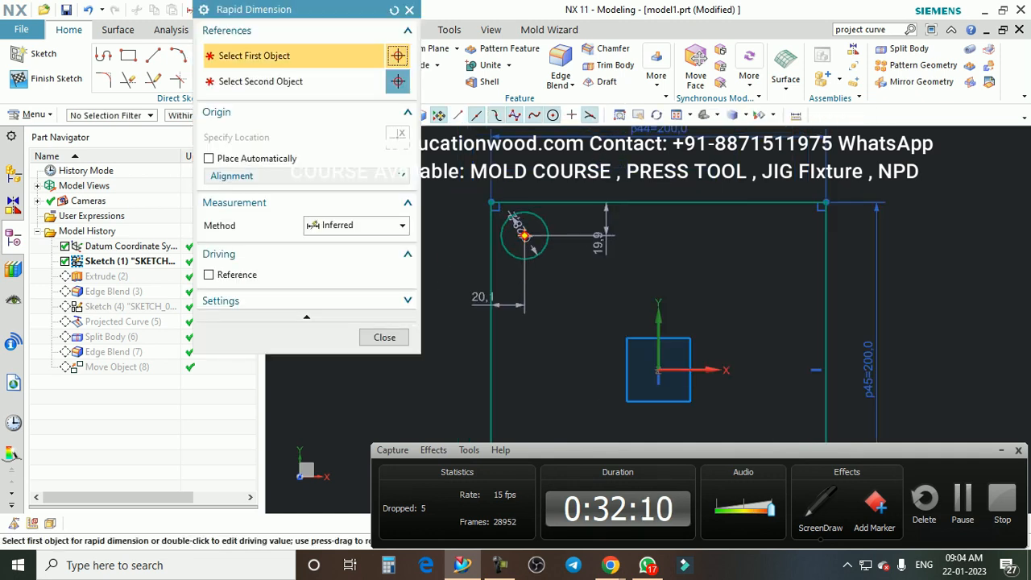
pyautogui.click(531, 246)
pyautogui.click(536, 194)
pyautogui.keyDown('shift'); pyautogui.moveTo(507, 223); pyautogui.dragTo(552, 226, button='middle'); pyautogui.keyUp('shift')
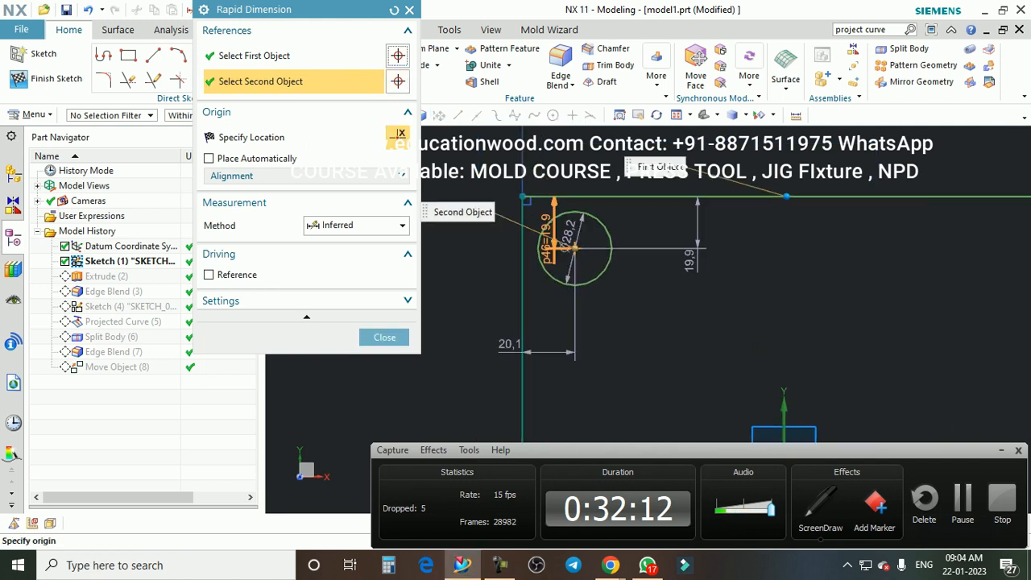
pyautogui.click(496, 242)
pyautogui.write('20')
pyautogui.press('Return')
# Step: Dimension the circle's center 20 mm from the square's left edge
pyautogui.click(522, 351)
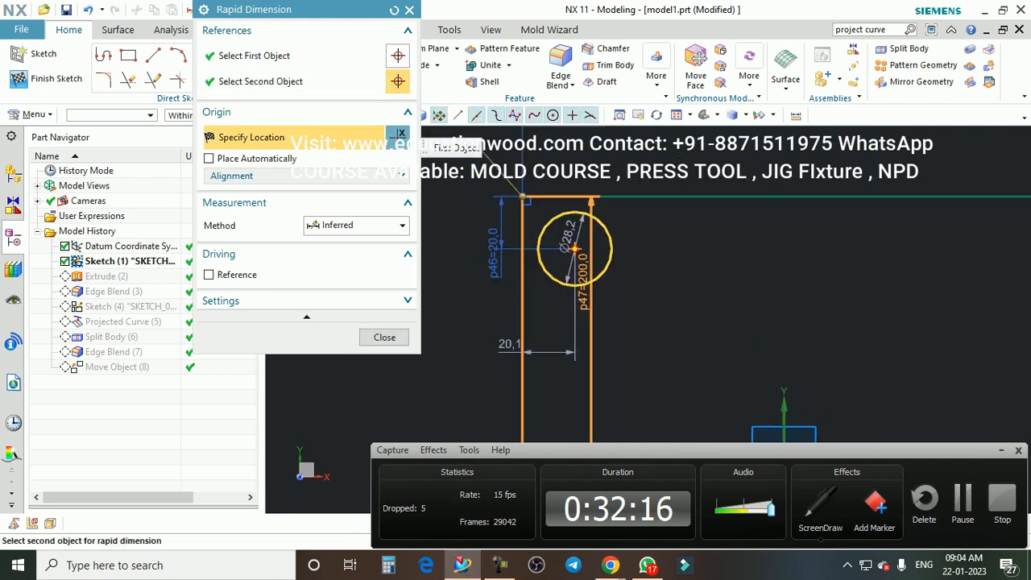
pyautogui.click(571, 285)
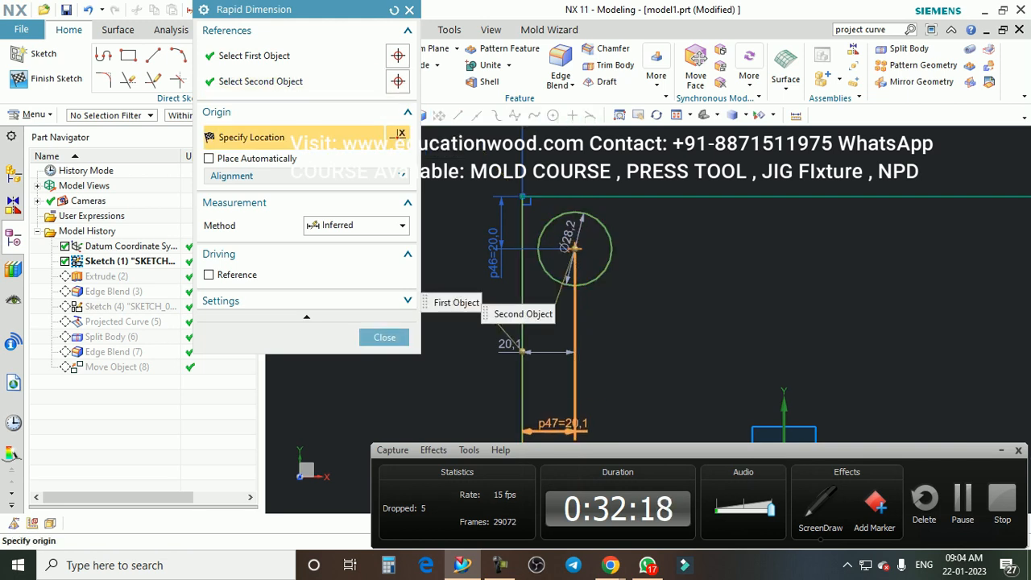
pyautogui.click(564, 422)
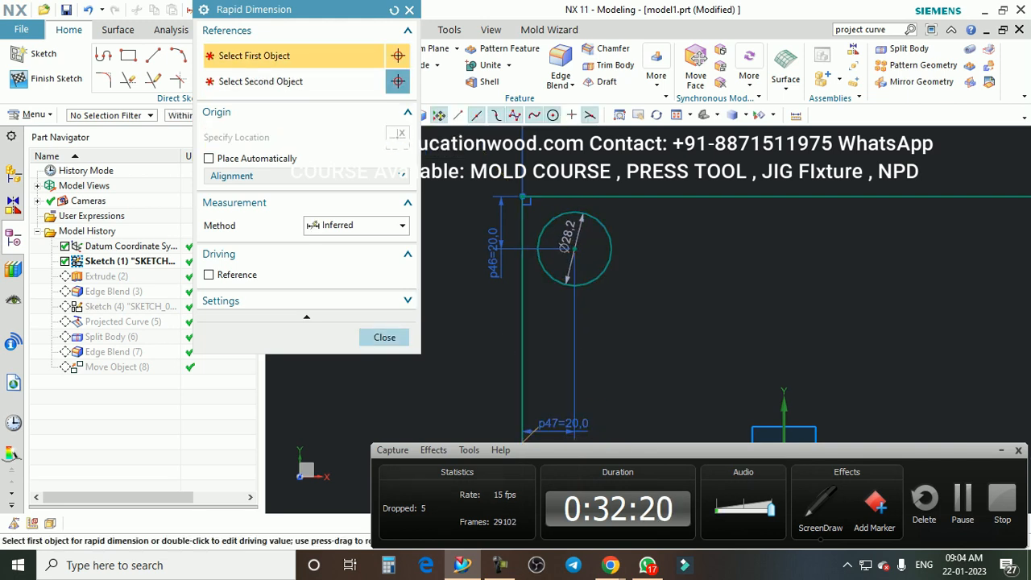
pyautogui.click(384, 337)
# Step: Undo the two 20 mm dimensions that locate the circle
pyautogui.scroll(-5, 522, 239)
pyautogui.hotkey('ctrl', 'z')
pyautogui.scroll(-2, 548, 243)
pyautogui.scroll(2, 580, 266)
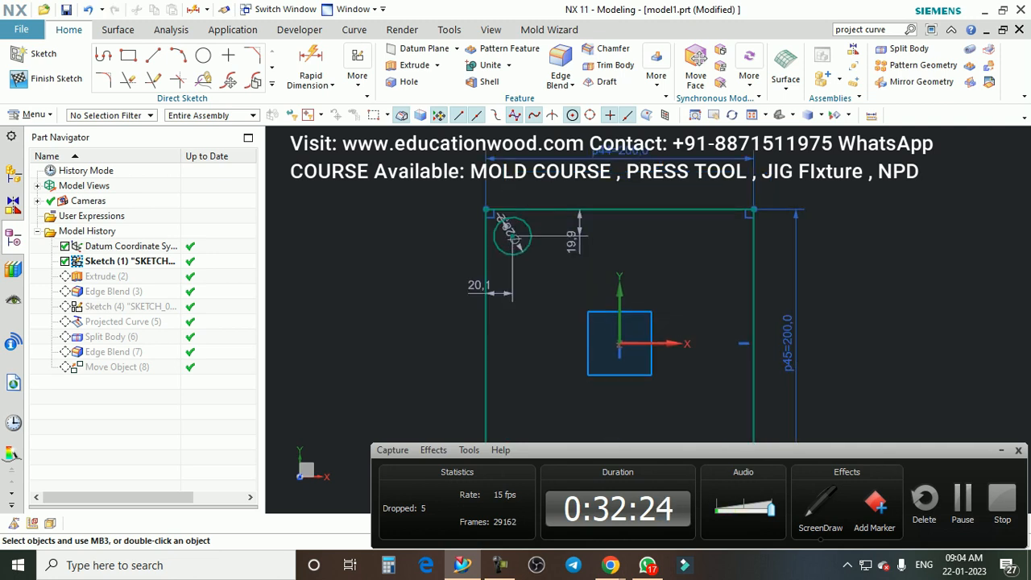
# Step: Try a diagonal Rapid Dimension between the circle's center and the sketch origin, then undo it
pyautogui.press('d')
pyautogui.scroll(2, 516, 238)
pyautogui.click(516, 234)
pyautogui.scroll(-2, 620, 296)
pyautogui.scroll(1, 668, 350)
pyautogui.click(666, 391)
pyautogui.click(618, 268)
pyautogui.click(384, 337)
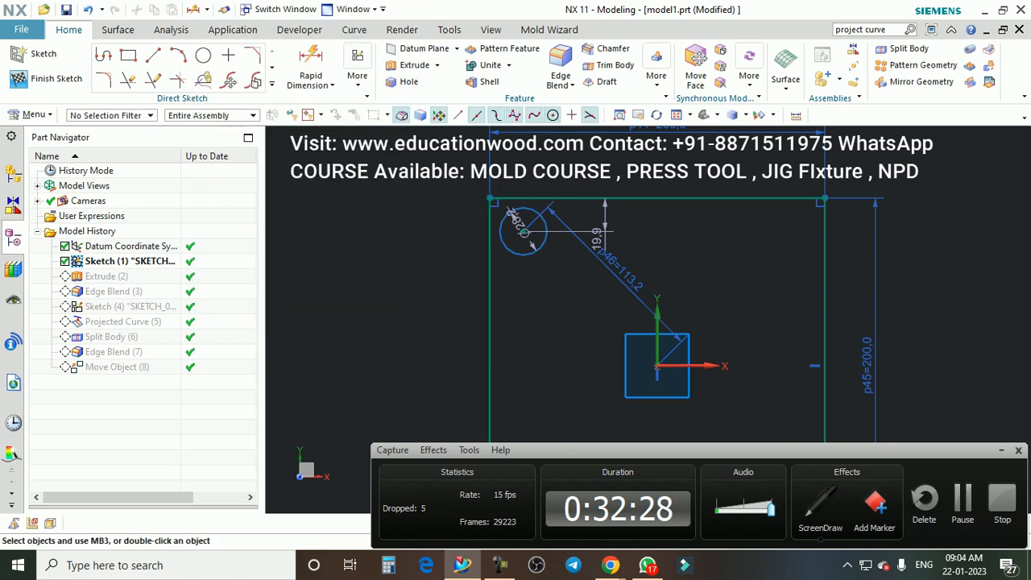
pyautogui.hotkey('ctrl', 'z')
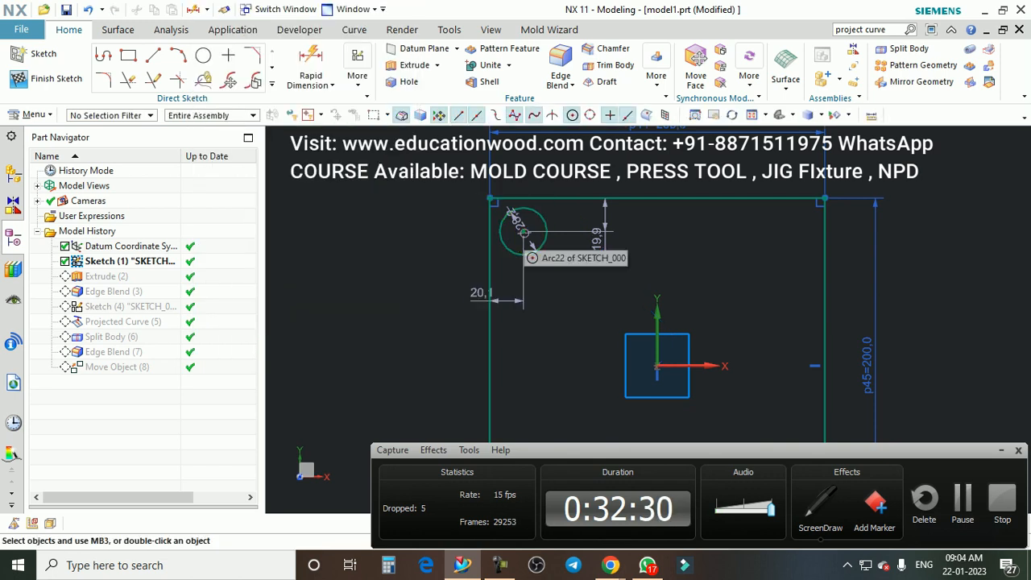
# Step: Dimension the horizontal distance between the circle's center and the sketch origin as 75 mm
pyautogui.press('d')
pyautogui.click(521, 232)
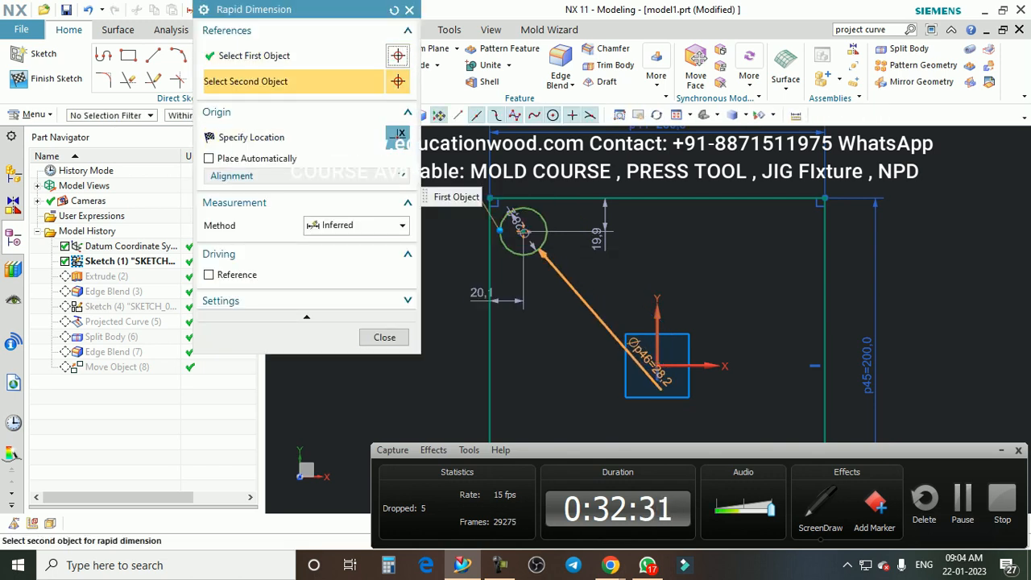
pyautogui.click(659, 388)
pyautogui.click(591, 171)
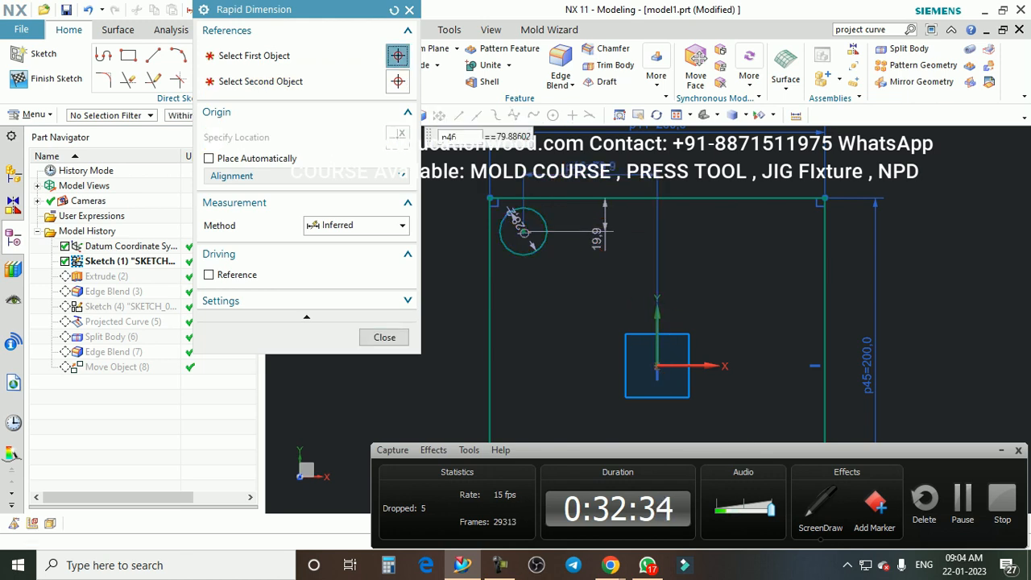
pyautogui.write('75')
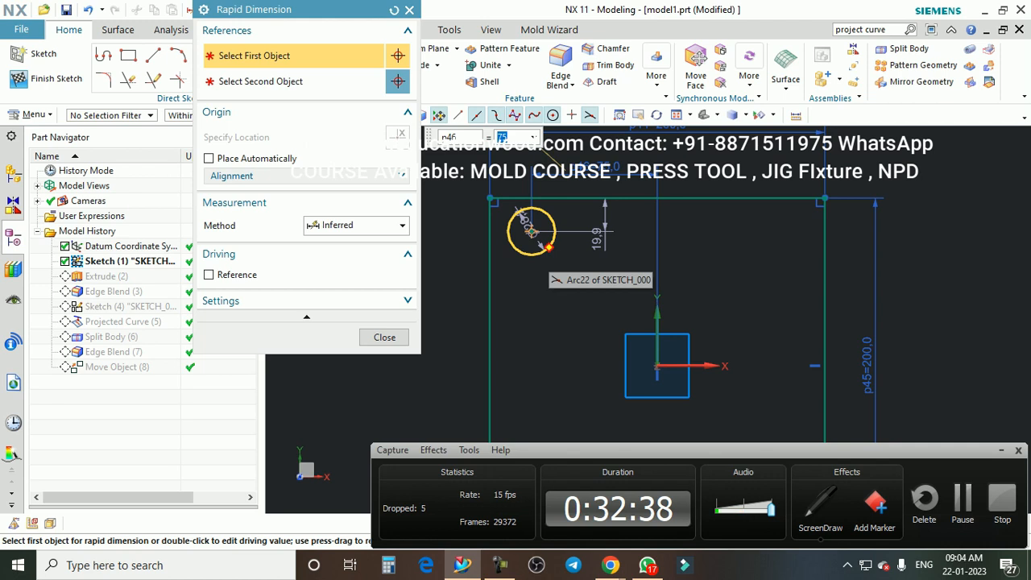
# Step: Dimension the vertical distance between the circle's center and the sketch origin as 75 mm and finish dimensioning
pyautogui.click(527, 227)
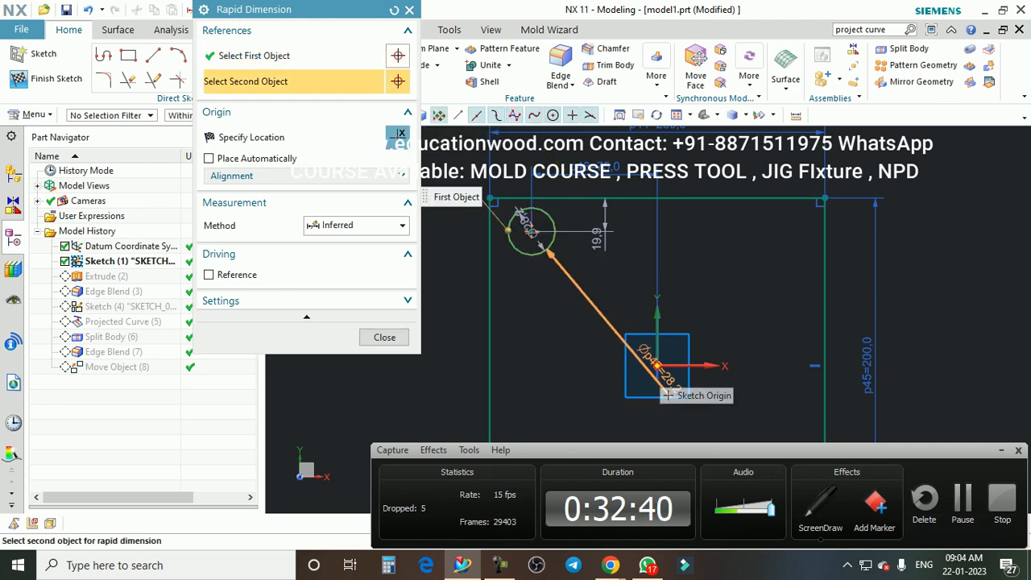
pyautogui.click(657, 367)
pyautogui.click(451, 322)
pyautogui.write('75')
pyautogui.press('Return')
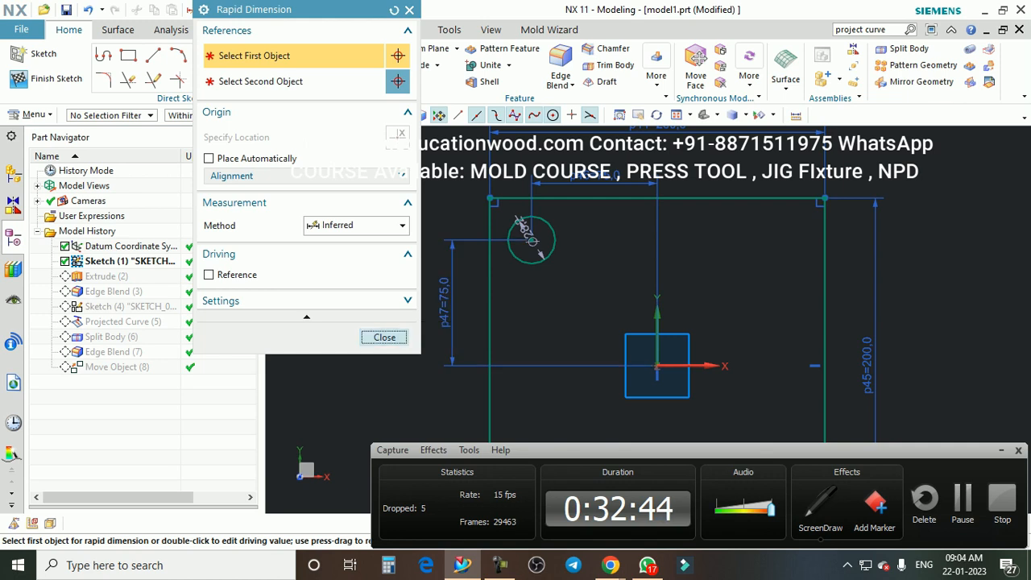
pyautogui.click(384, 336)
# Step: Set the circle's diameter to 20 mm
pyautogui.scroll(3, 528, 242)
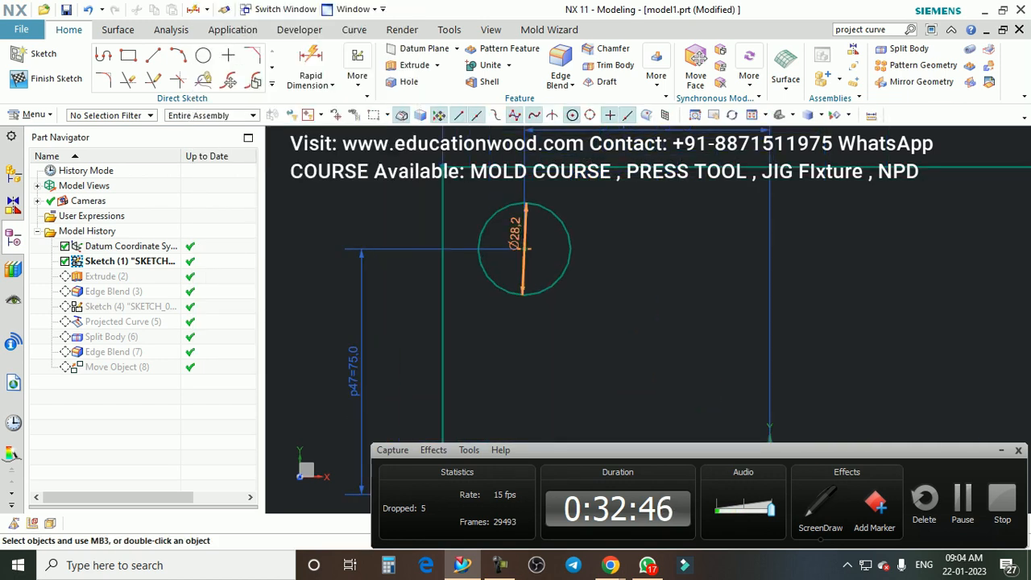
pyautogui.doubleClick(522, 251)
pyautogui.write('20')
pyautogui.press('Return')
pyautogui.middleClick(449, 228)
pyautogui.scroll(-7, 449, 228)
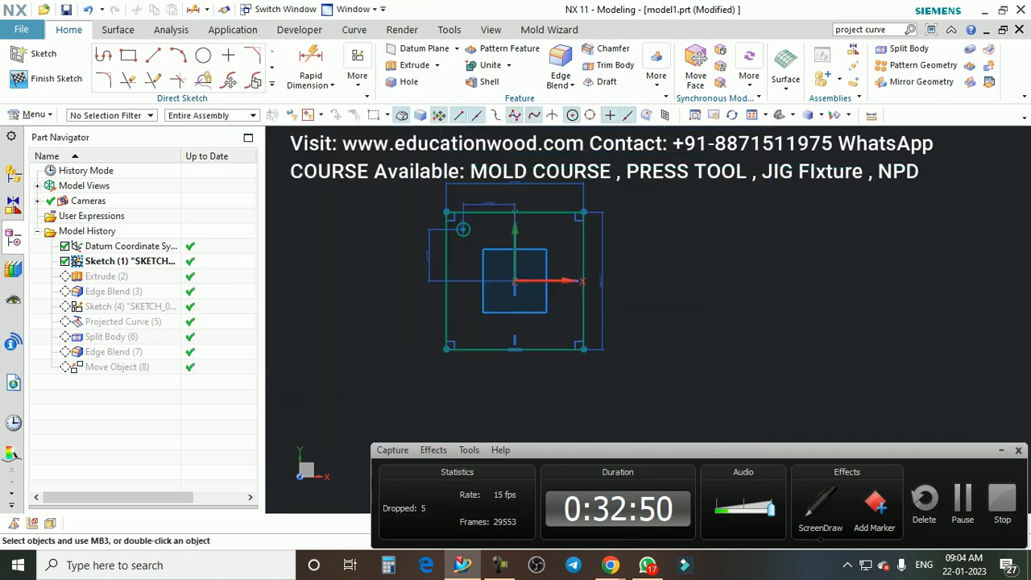
pyautogui.scroll(1, 513, 282)
pyautogui.scroll(1, 514, 281)
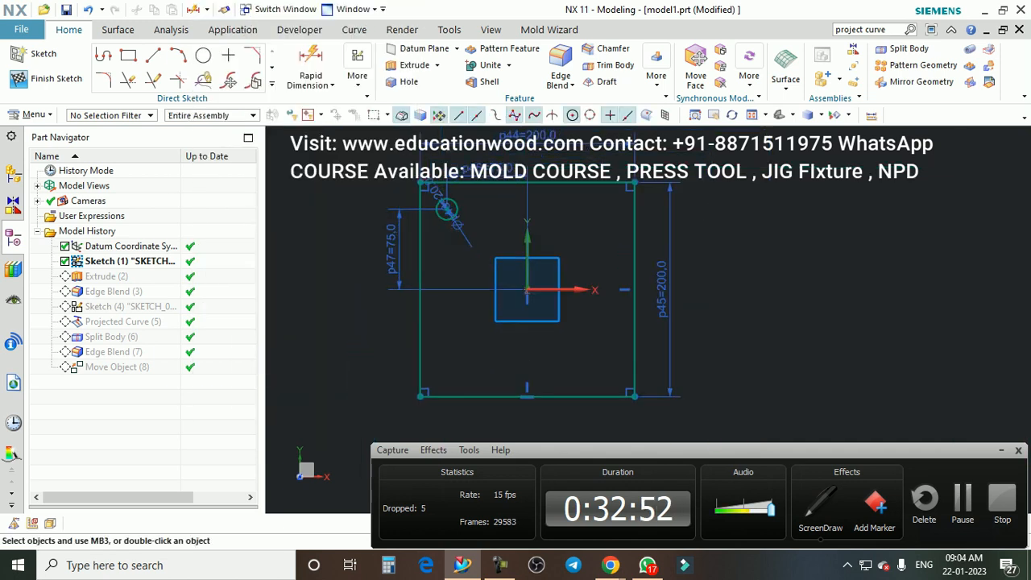
pyautogui.click(271, 84)
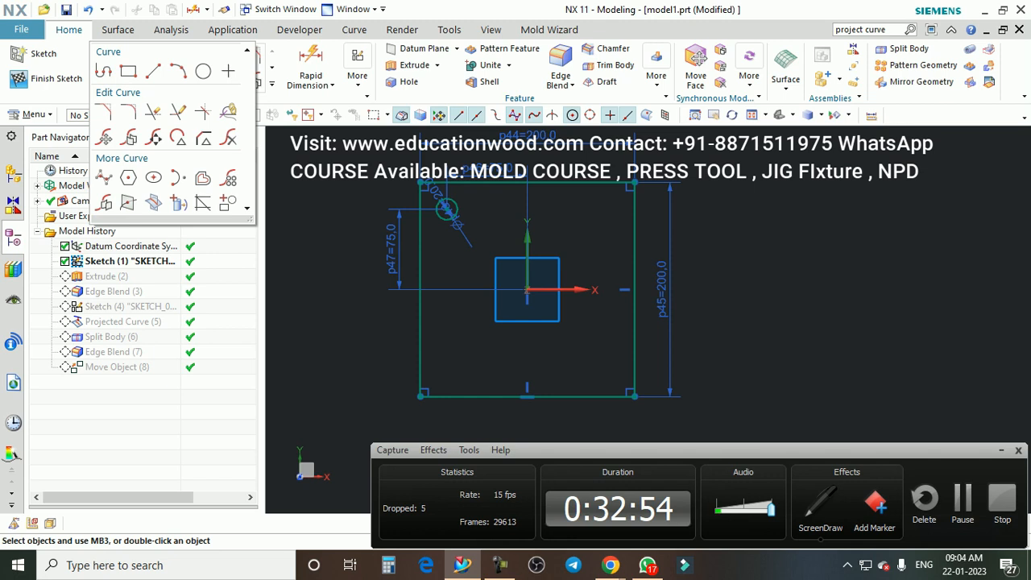
pyautogui.click(106, 205)
pyautogui.click(446, 208)
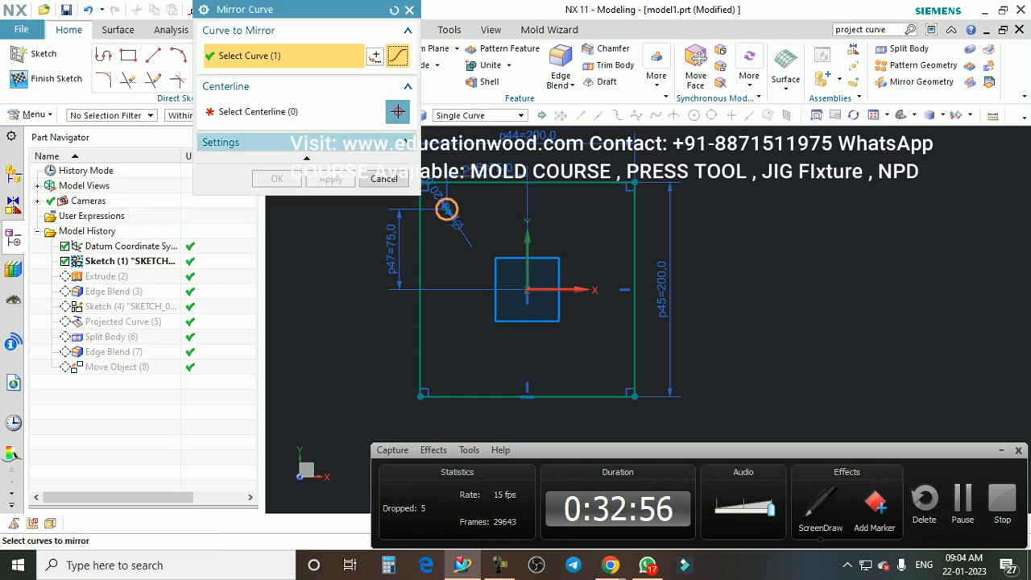
pyautogui.click(384, 178)
pyautogui.scroll(-1, 479, 215)
pyautogui.click(271, 84)
pyautogui.click(228, 178)
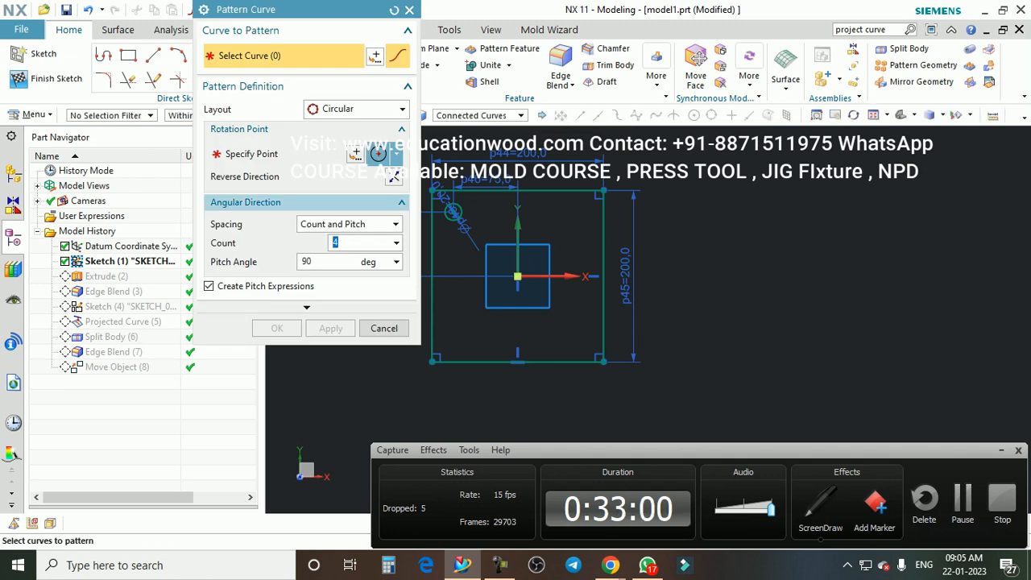
pyautogui.click(409, 10)
# Step: Examine the circle's diameter and its location dimensions from the sketch origin, and view the available geometric constraints
pyautogui.scroll(-1, 484, 230)
pyautogui.scroll(3, 454, 208)
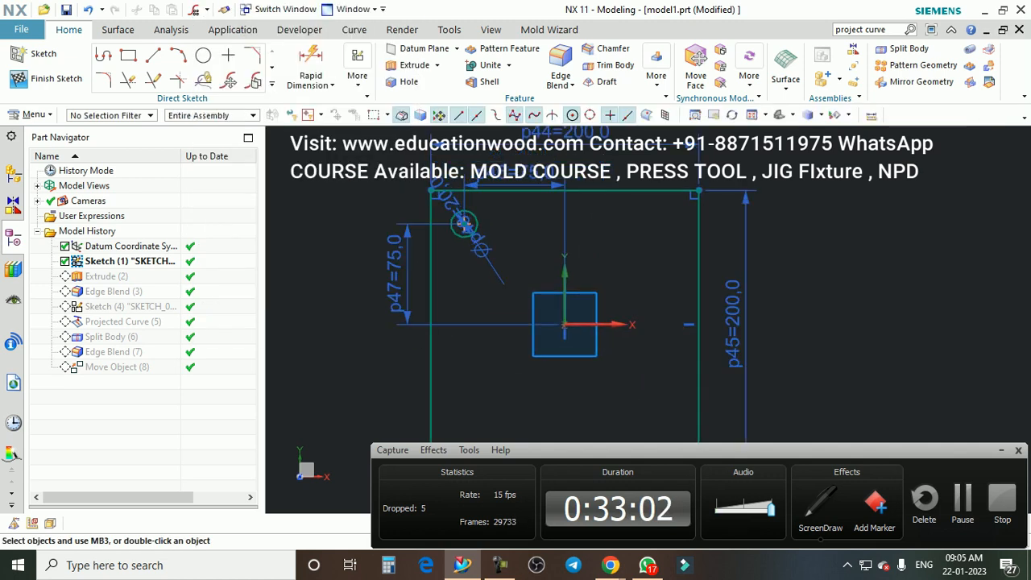
pyautogui.scroll(-2, 463, 221)
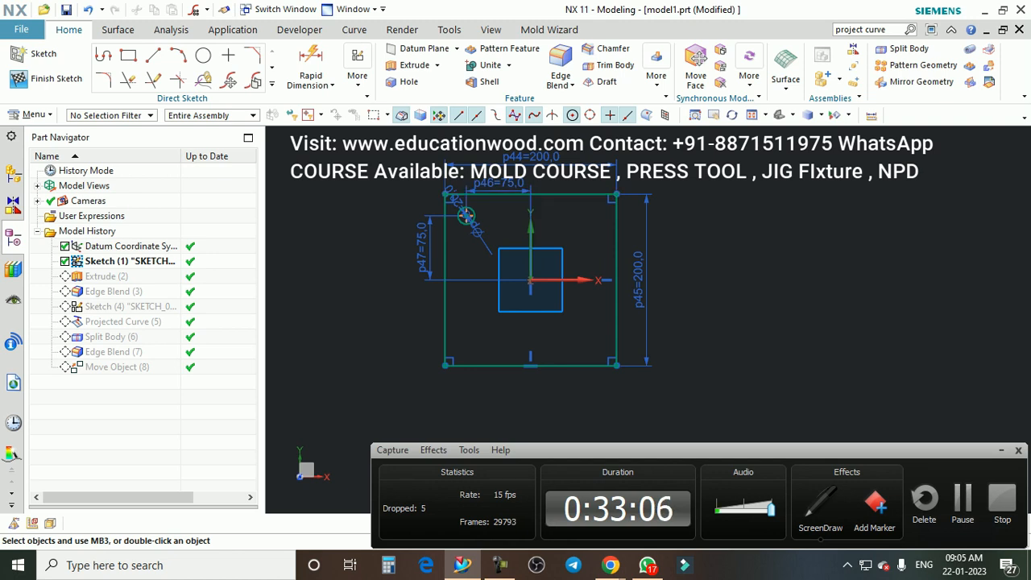
pyautogui.scroll(2, 496, 179)
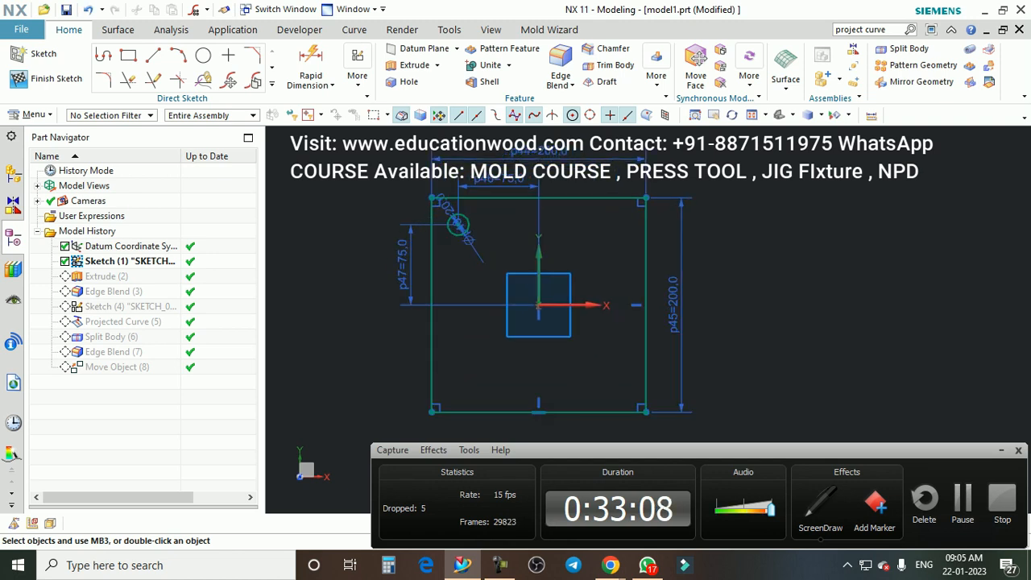
pyautogui.press('c')
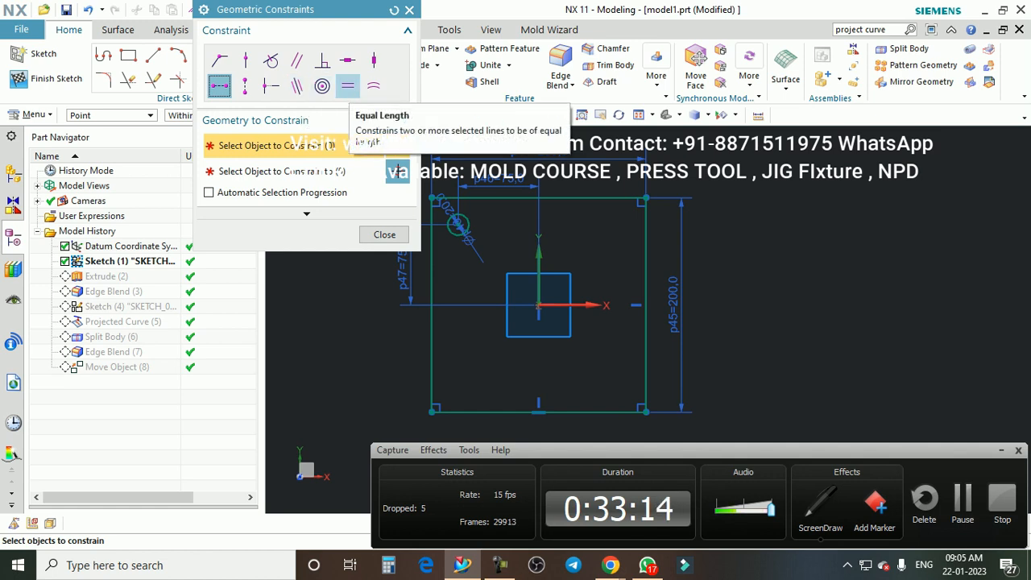
pyautogui.click(384, 235)
pyautogui.scroll(2, 455, 223)
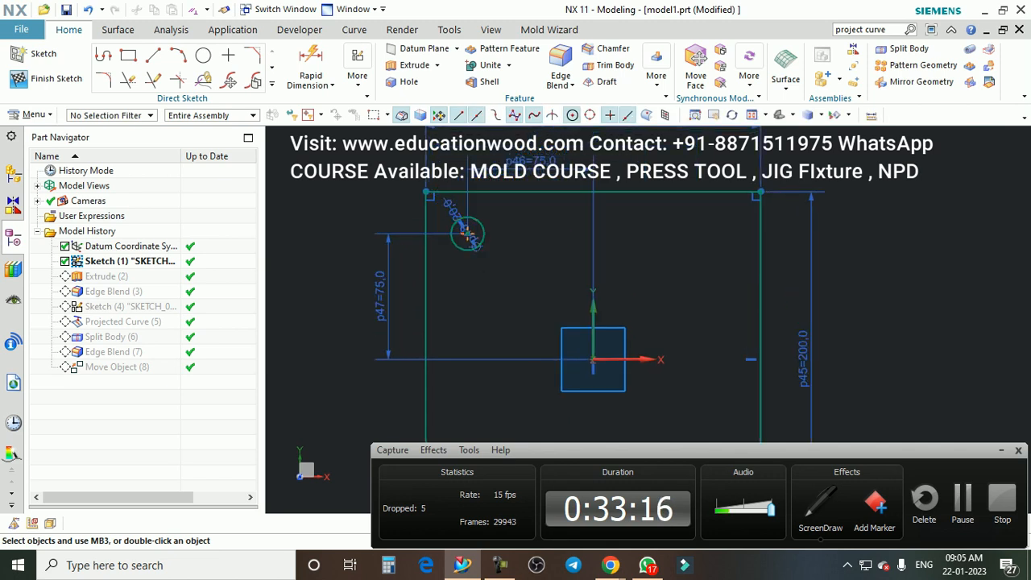
pyautogui.scroll(2, 459, 227)
pyautogui.scroll(-2, 465, 233)
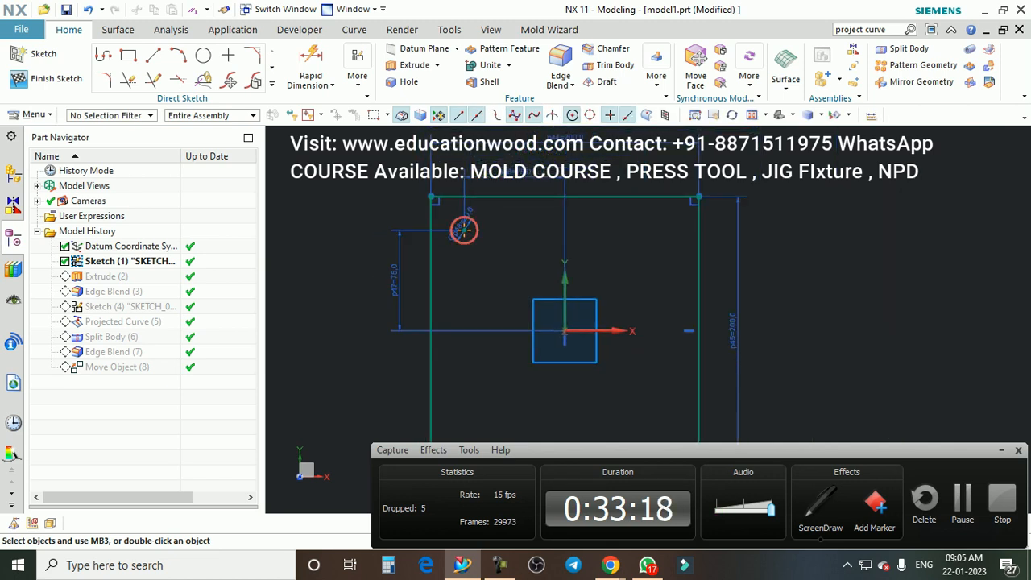
pyautogui.scroll(-2, 464, 231)
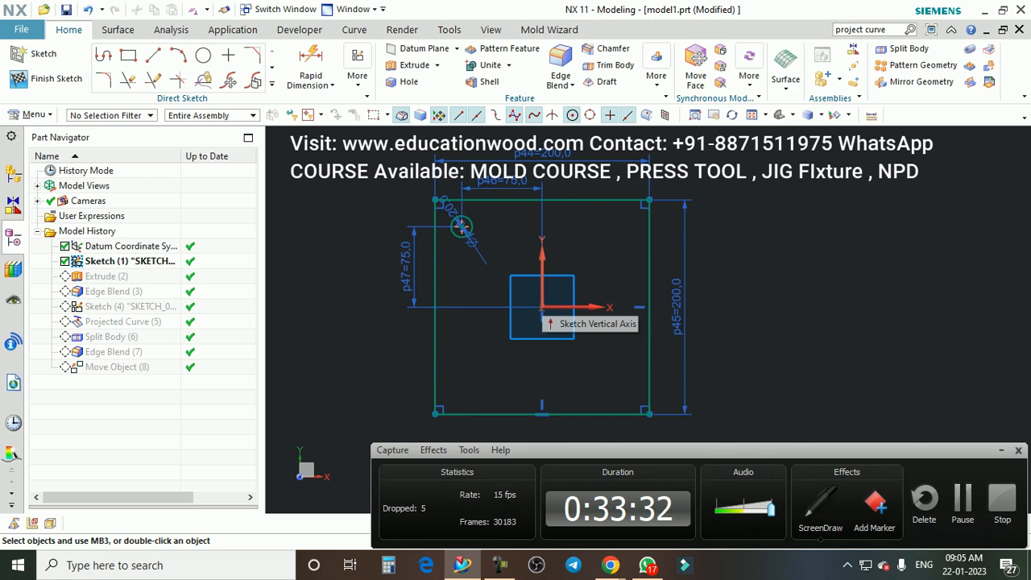
pyautogui.scroll(2, 462, 227)
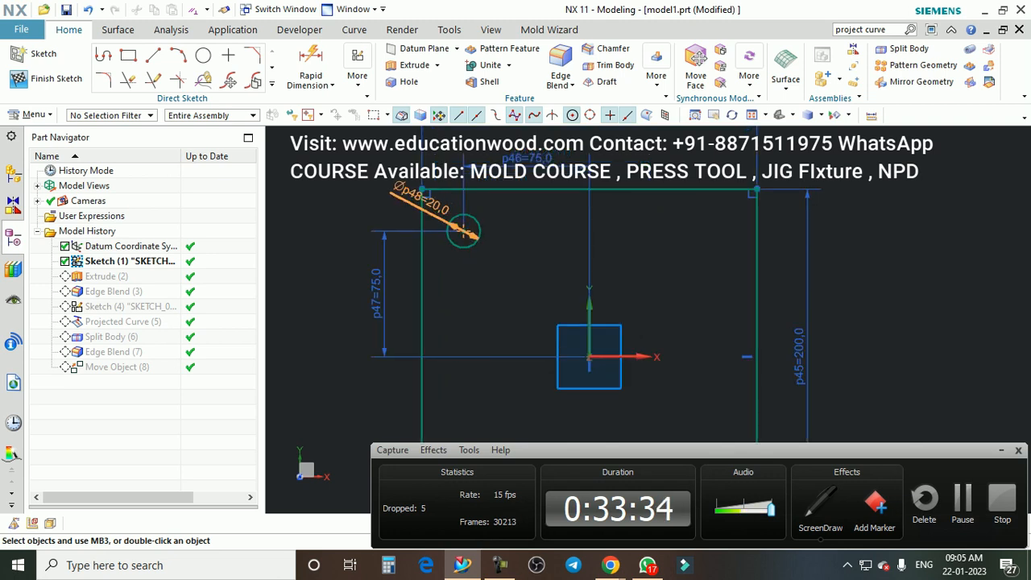
pyautogui.scroll(-2, 464, 231)
pyautogui.click(821, 505)
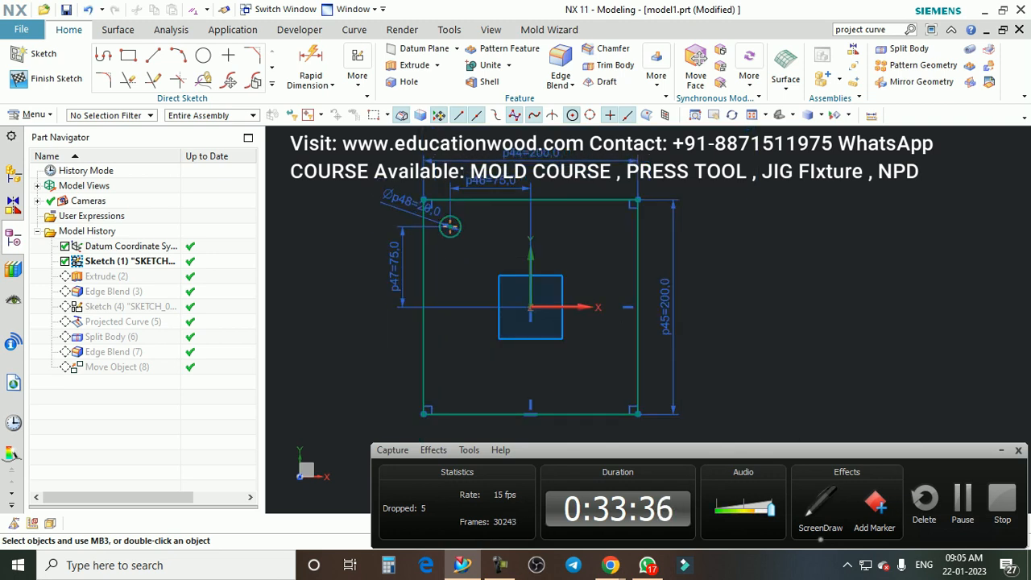
pyautogui.moveTo(738, 190); pyautogui.dragTo(819, 195)
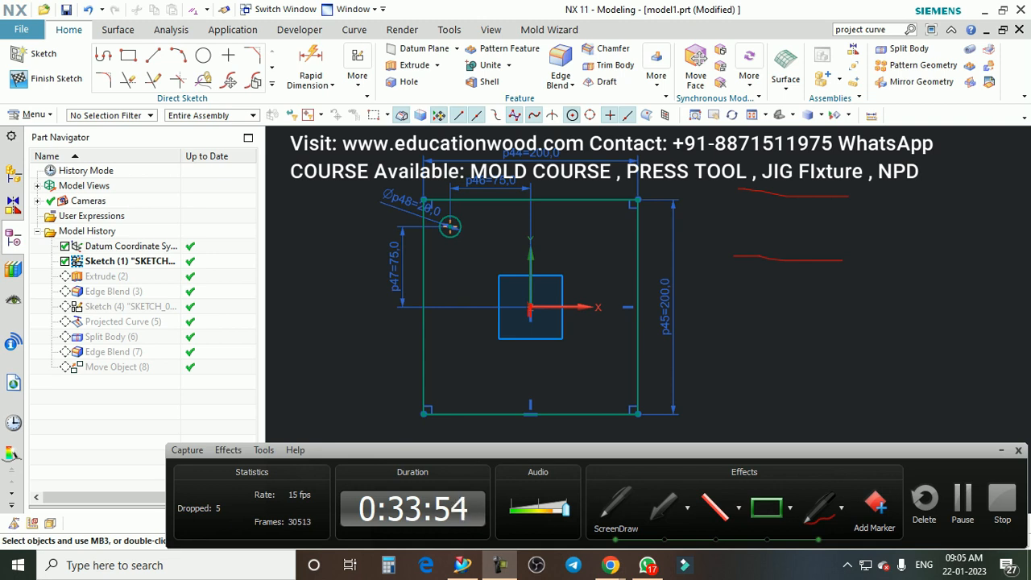
pyautogui.moveTo(613, 233); pyautogui.dragTo(629, 215)
pyautogui.moveTo(439, 236); pyautogui.dragTo(444, 242)
pyautogui.moveTo(614, 232)
pyautogui.mouseDown()
pyautogui.moveTo(627, 218)
pyautogui.moveTo(529, 318)
pyautogui.mouseUp()
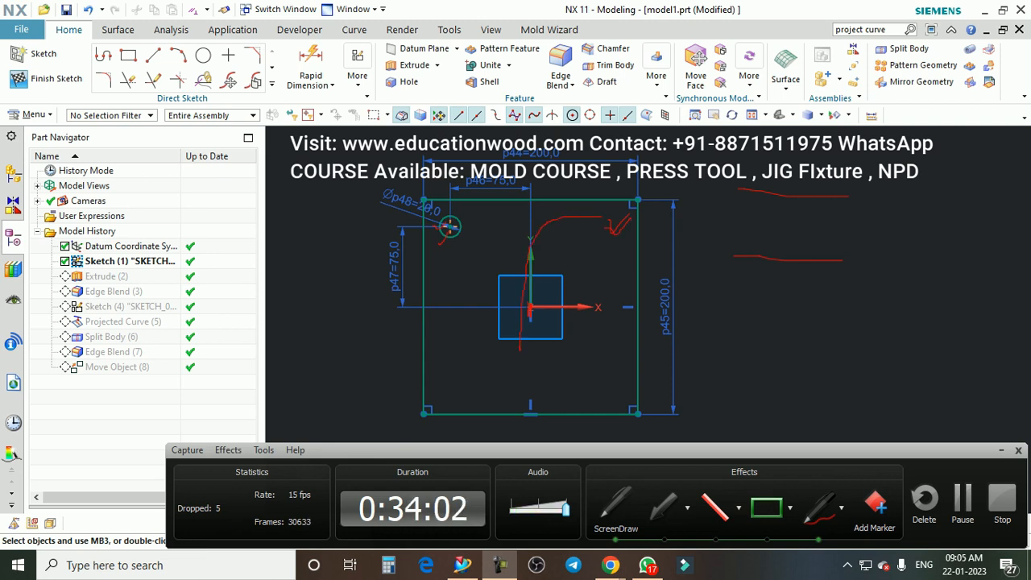
pyautogui.moveTo(762, 309); pyautogui.dragTo(844, 286)
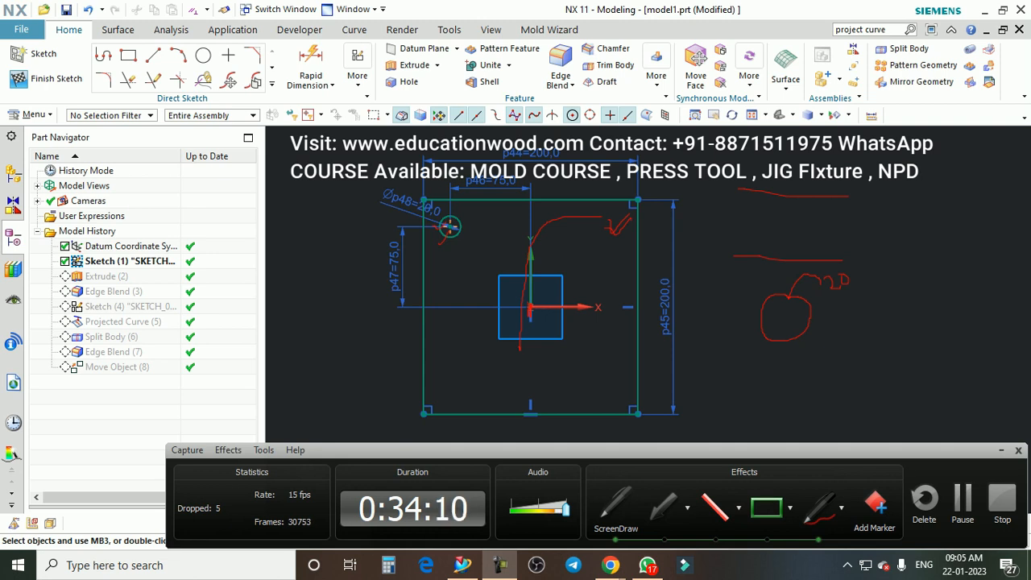
pyautogui.moveTo(782, 315); pyautogui.dragTo(779, 321)
pyautogui.moveTo(824, 361); pyautogui.dragTo(826, 368)
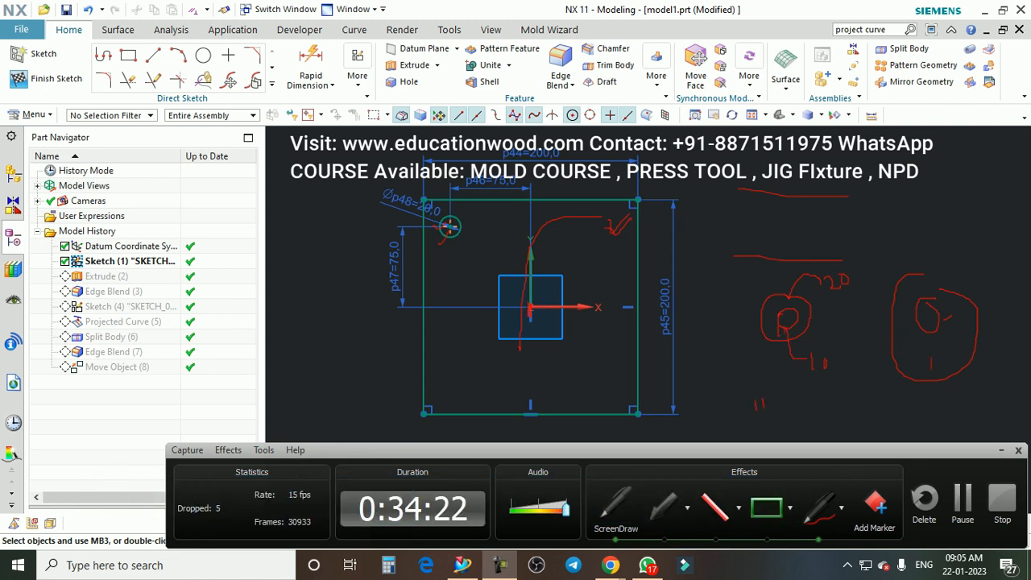
pyautogui.moveTo(908, 258); pyautogui.dragTo(915, 246)
pyautogui.moveTo(805, 313)
pyautogui.mouseDown()
pyautogui.moveTo(825, 313)
pyautogui.moveTo(856, 399)
pyautogui.mouseUp()
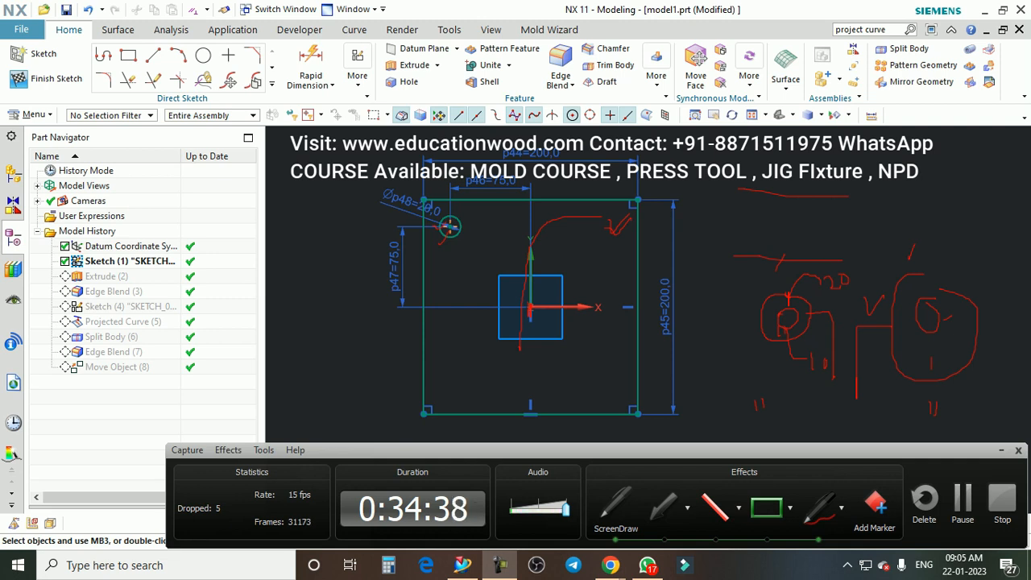
pyautogui.press('Escape')
# Step: Sketch a circle about 58 mm in diameter outside the square, its centre about 102 mm from the square's right edge
pyautogui.scroll(-3, 491, 213)
pyautogui.scroll(4, 593, 226)
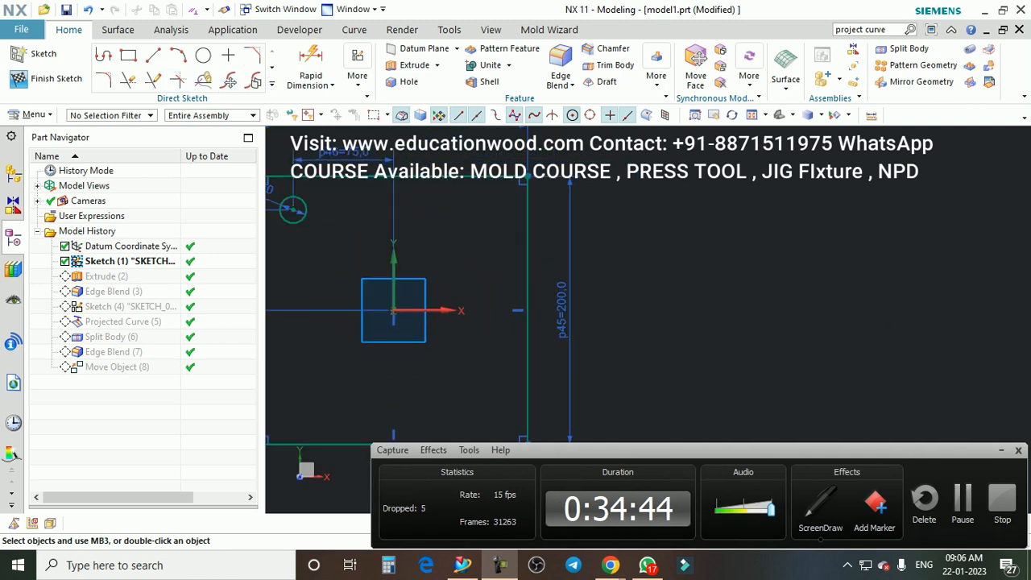
pyautogui.click(203, 56)
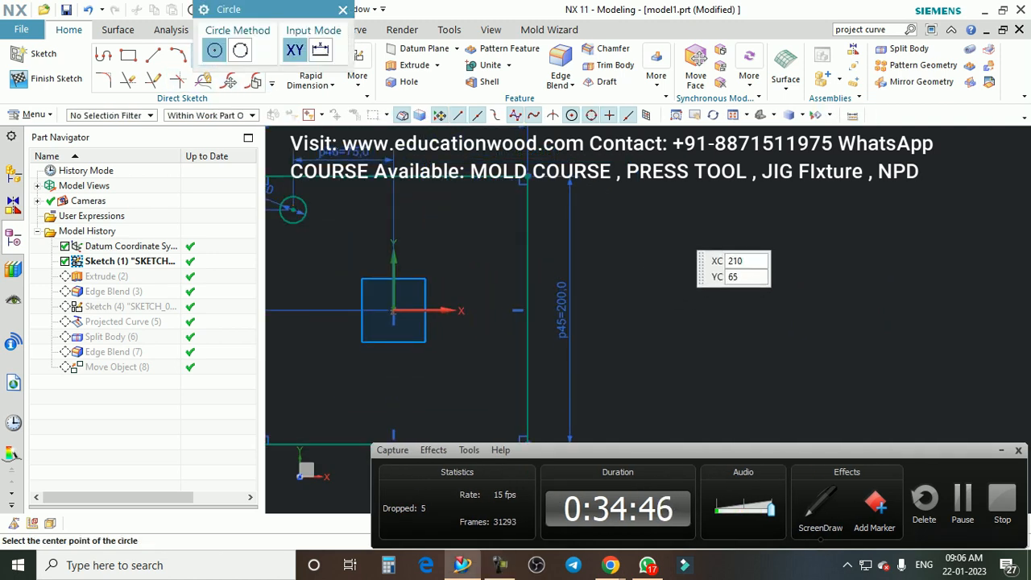
pyautogui.click(664, 244)
pyautogui.click(691, 267)
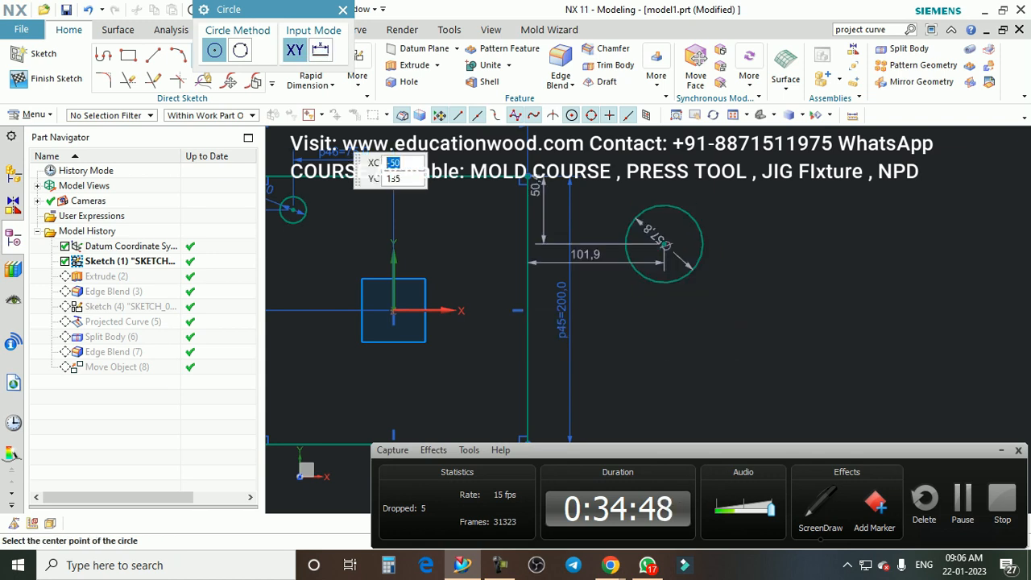
pyautogui.press('Escape')
pyautogui.scroll(-1, 553, 171)
pyautogui.scroll(1, 685, 206)
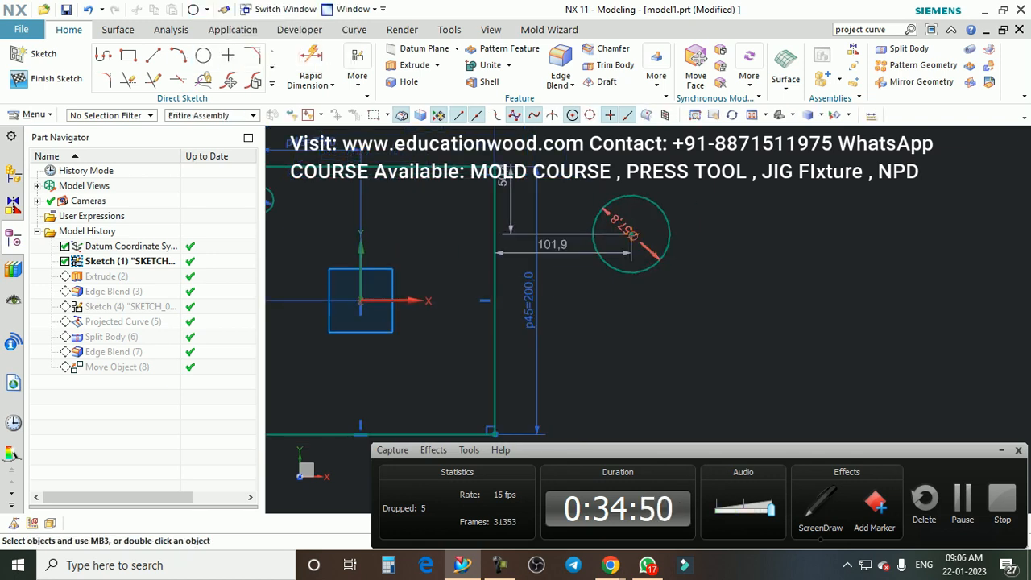
# Step: Set the diameter of the circle outside the square to 50 mm
pyautogui.doubleClick(629, 234)
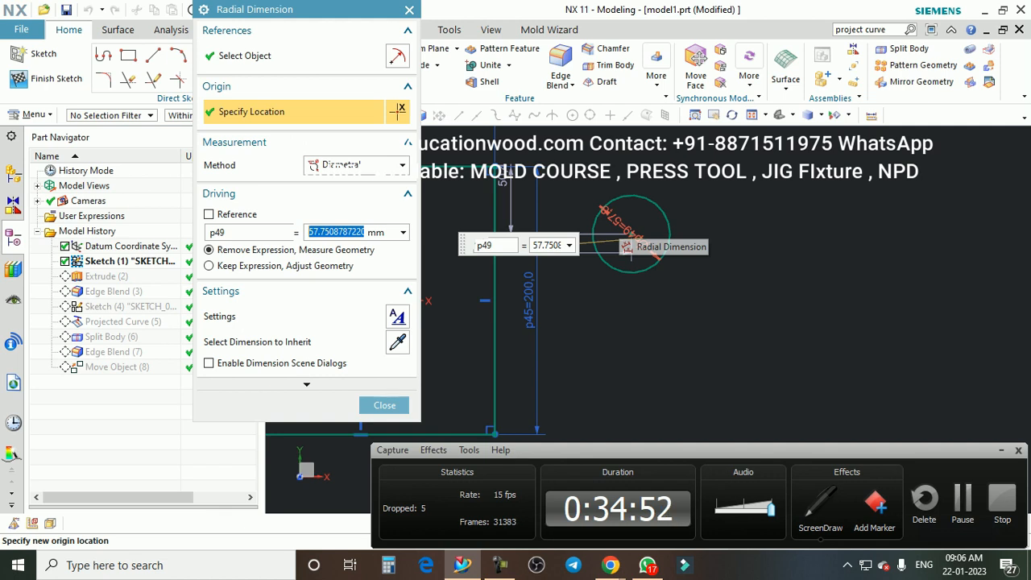
pyautogui.write('50')
pyautogui.press('Return')
pyautogui.click(384, 405)
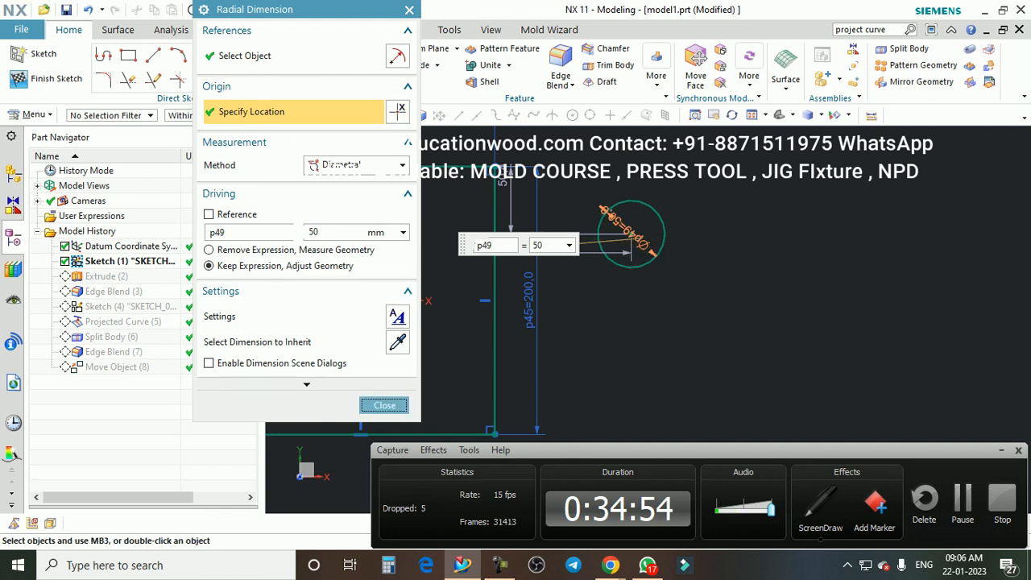
# Step: Sketch a second, larger circle about 134 mm in diameter to the right of the 50 mm circle
pyautogui.scroll(-2, 621, 219)
pyautogui.scroll(1, 634, 216)
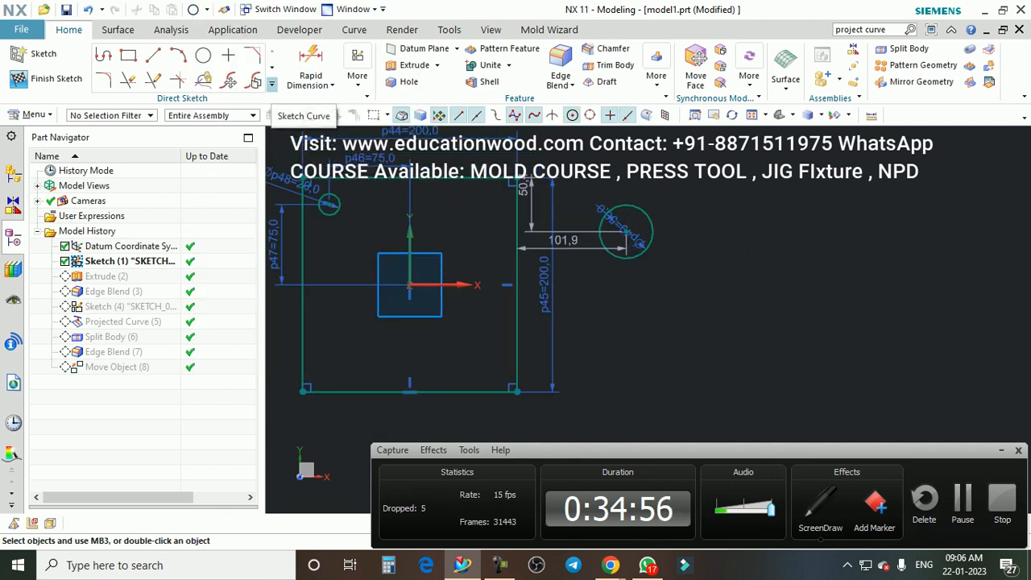
pyautogui.press('c')
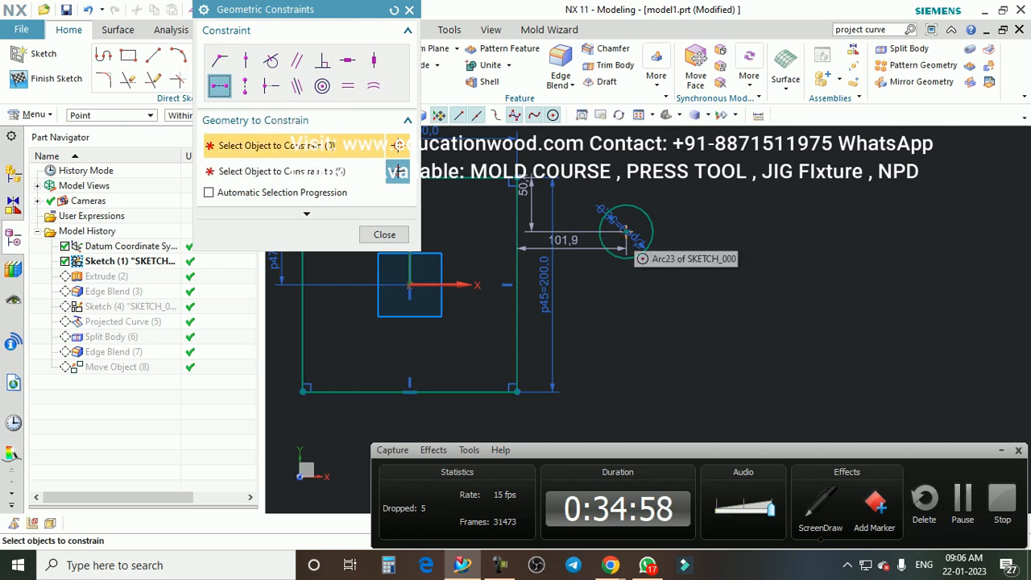
pyautogui.press('Escape')
pyautogui.press('o')
pyautogui.click(777, 236)
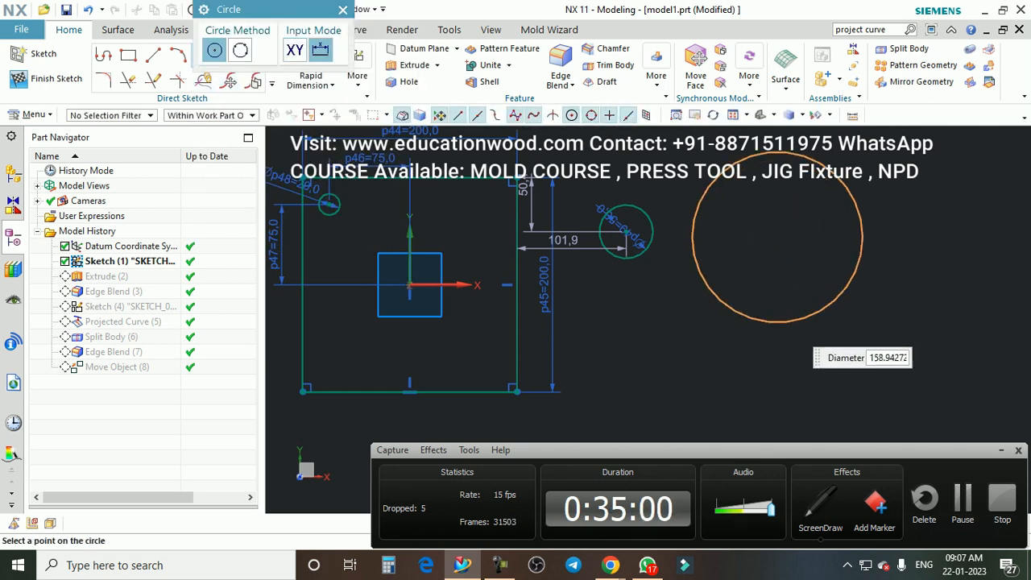
pyautogui.press('Return')
pyautogui.press('Escape')
pyautogui.keyDown('shift'); pyautogui.moveTo(451, 169); pyautogui.dragTo(429, 168, button='middle'); pyautogui.keyUp('shift')
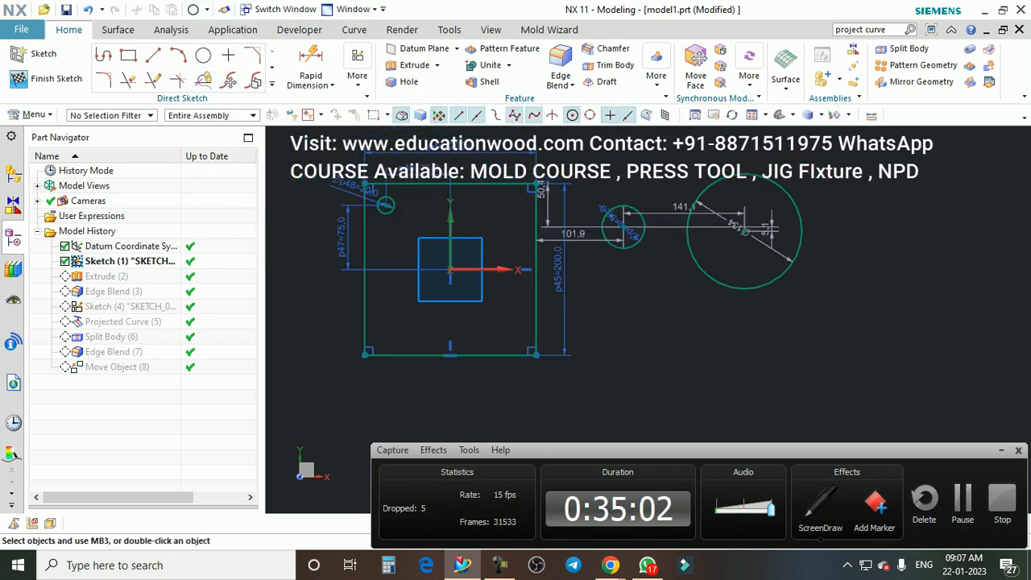
# Step: Show the full set of Geometric Constraints options and review the list of constraint types that can be enabled
pyautogui.press('c')
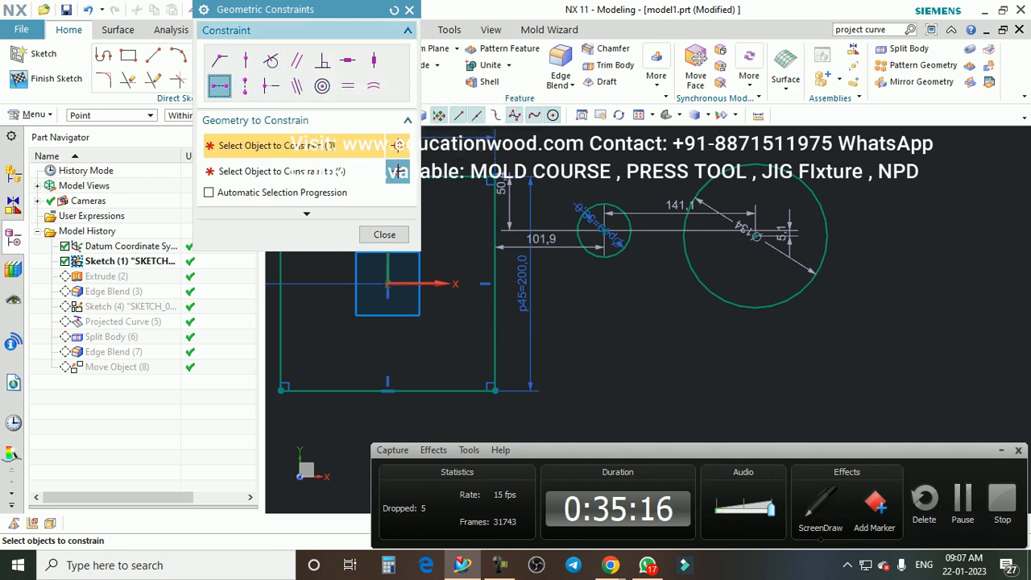
pyautogui.click(204, 10)
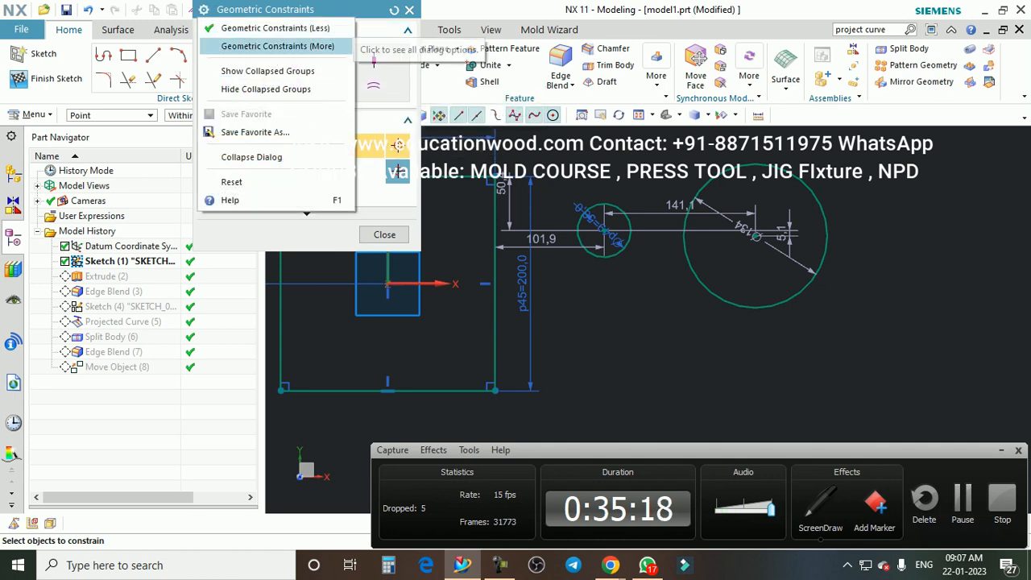
pyautogui.click(274, 46)
pyautogui.scroll(-2, 306, 265)
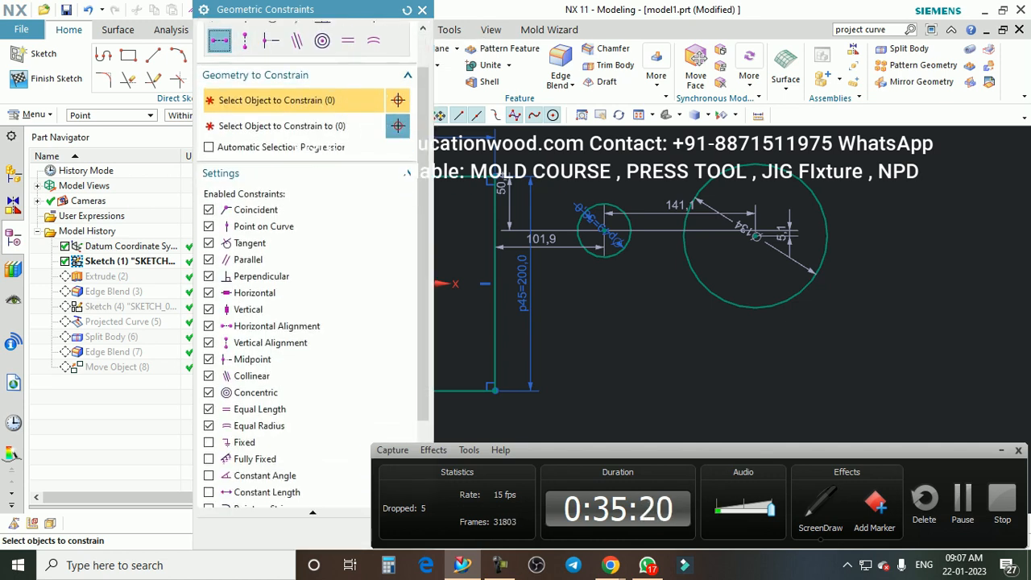
pyautogui.scroll(-1, 306, 266)
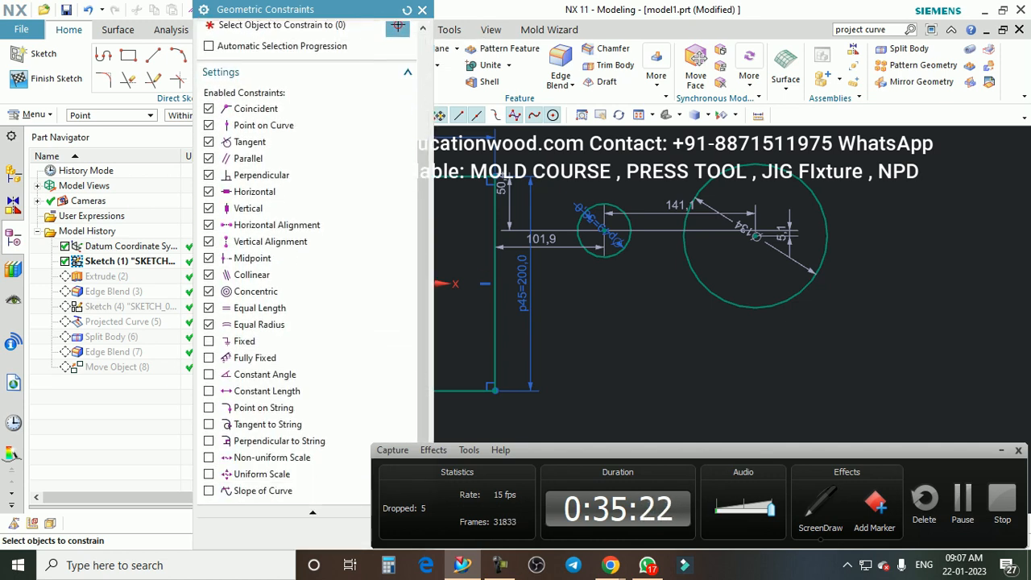
pyautogui.scroll(1, 306, 266)
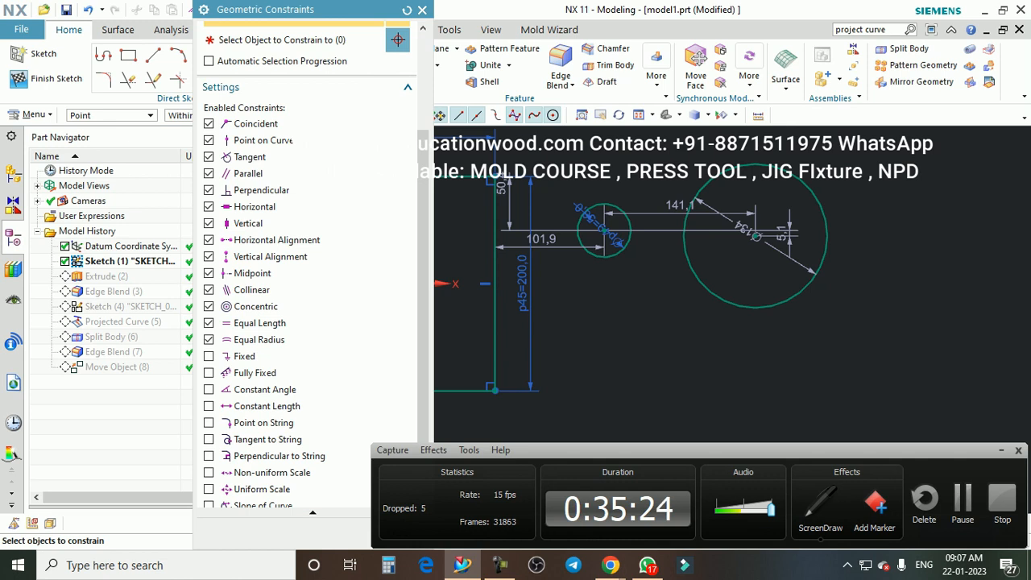
pyautogui.scroll(1, 281, 427)
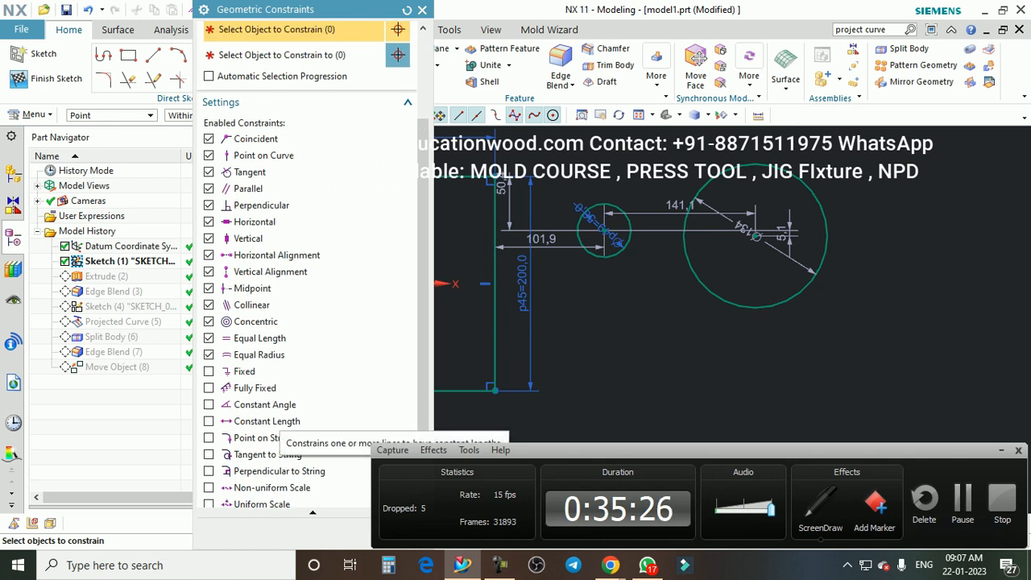
pyautogui.scroll(-1, 281, 427)
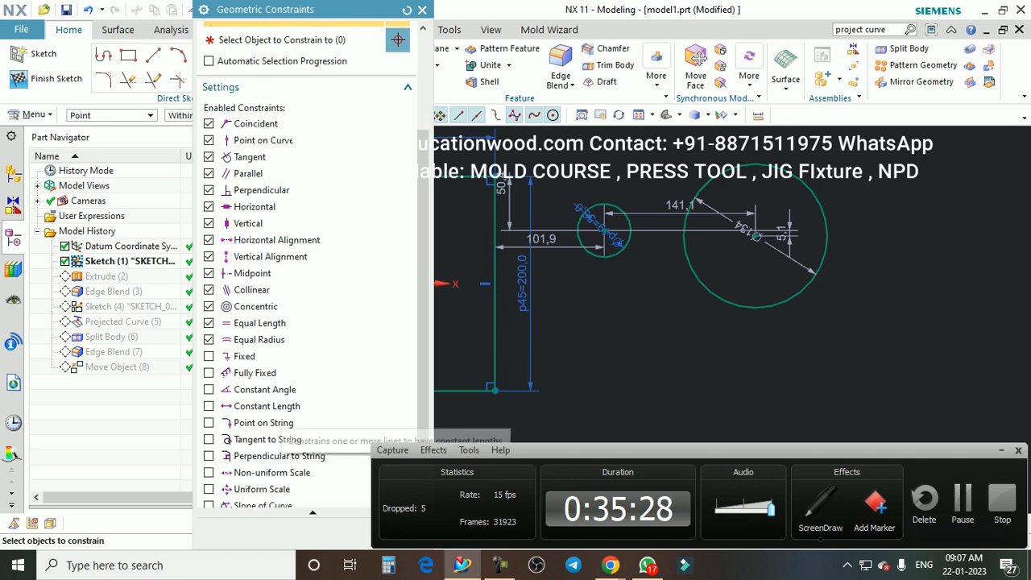
pyautogui.scroll(-1, 282, 427)
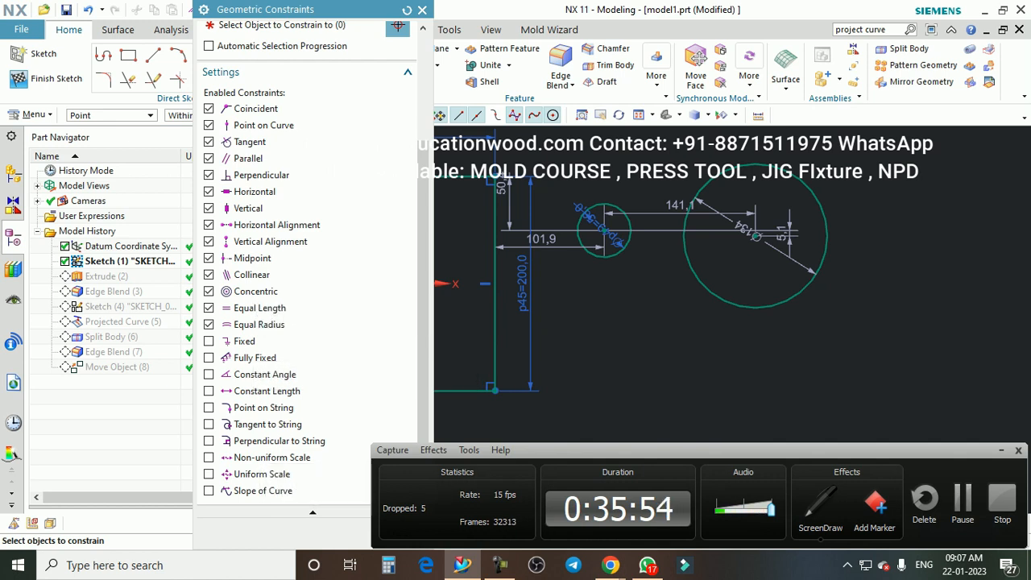
pyautogui.scroll(2, 265, 475)
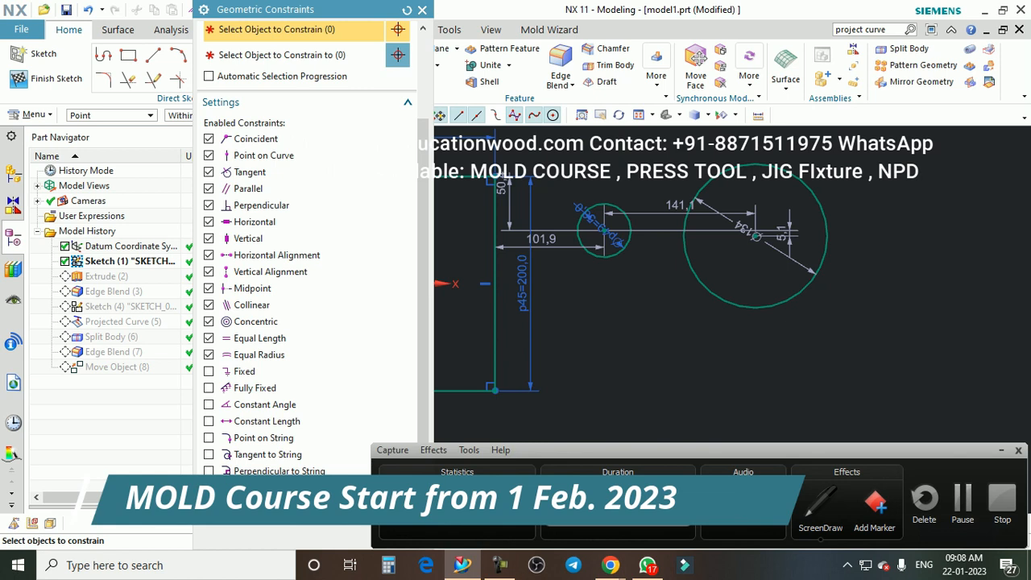
pyautogui.scroll(-1, 296, 390)
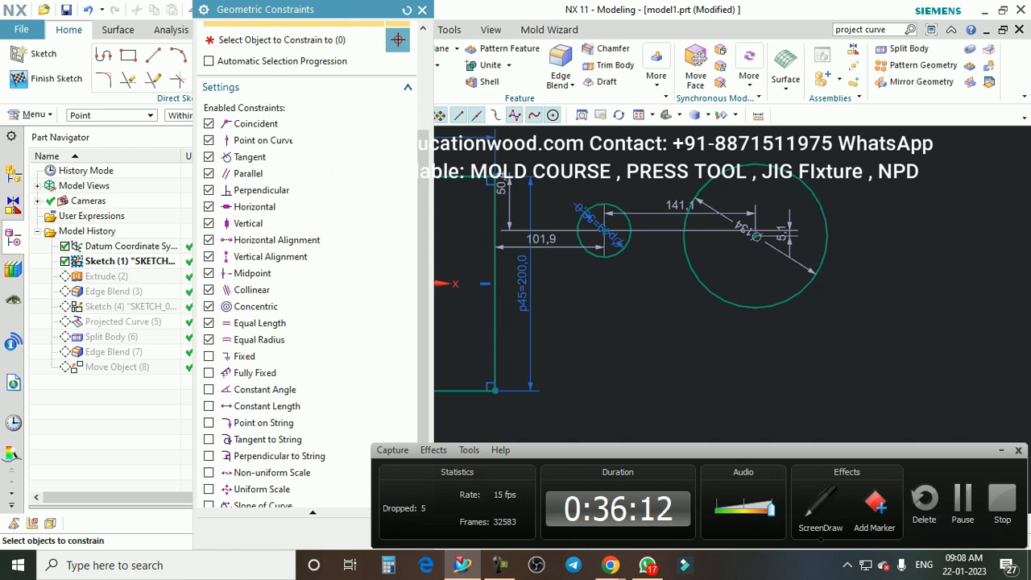
pyautogui.scroll(-1, 310, 266)
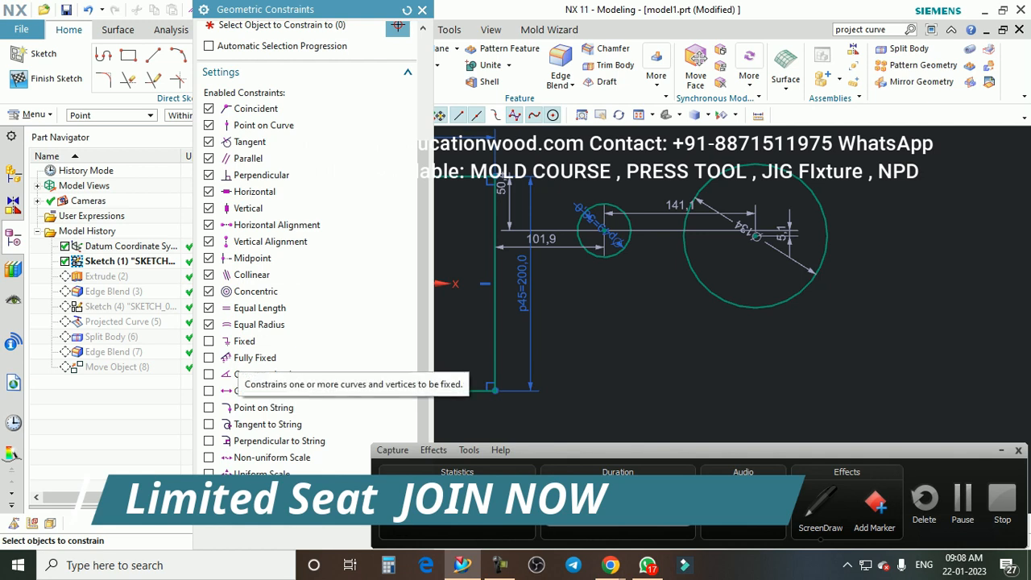
pyautogui.click(421, 9)
# Step: Delete the two circles outside the square from the sketch
pyautogui.scroll(-2, 576, 273)
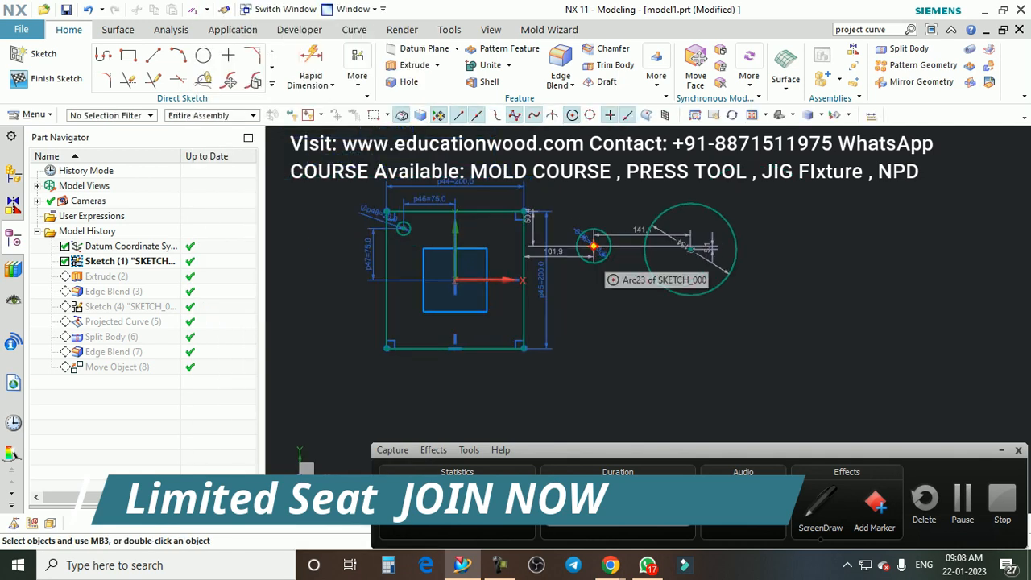
pyautogui.scroll(1, 596, 244)
pyautogui.click(594, 246)
pyautogui.press('Delete')
pyautogui.click(714, 251)
pyautogui.press('Delete')
pyautogui.scroll(4, 714, 250)
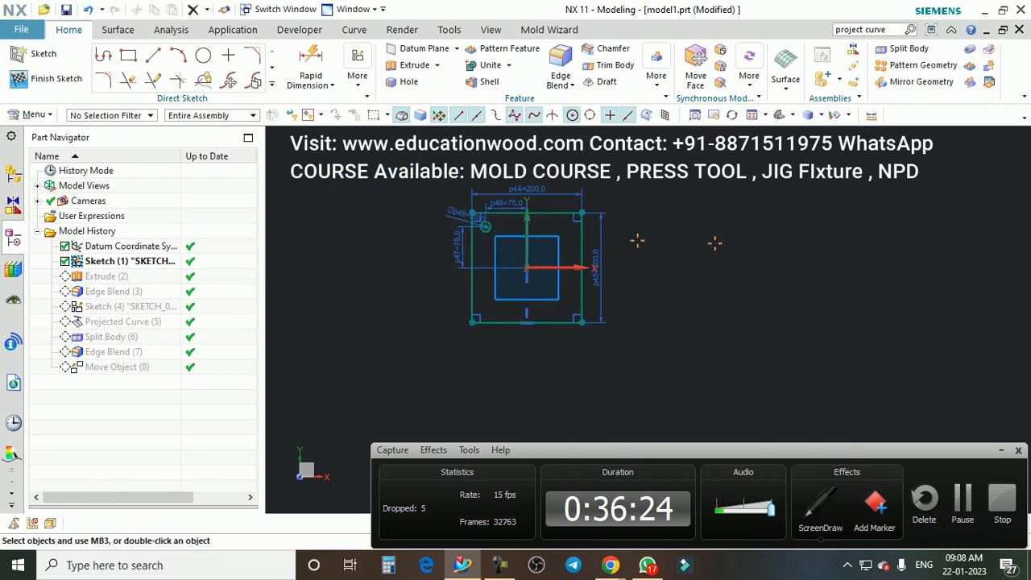
pyautogui.keyDown('shift'); pyautogui.moveTo(600, 234); pyautogui.dragTo(531, 201, button='middle'); pyautogui.keyUp('shift')
pyautogui.scroll(-2, 578, 196)
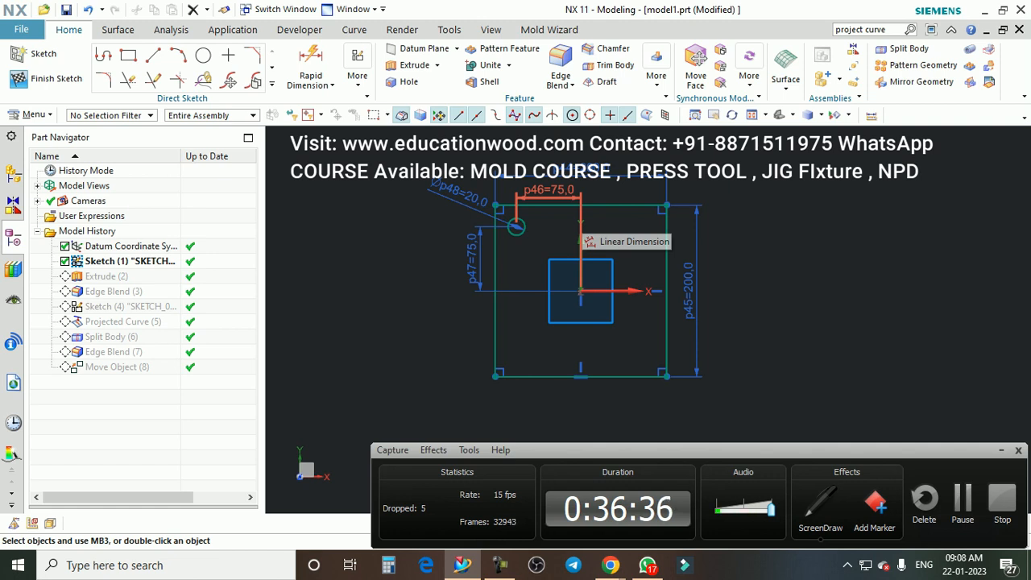
pyautogui.scroll(-1, 582, 215)
pyautogui.scroll(2, 572, 207)
pyautogui.scroll(-2, 565, 187)
pyautogui.scroll(1, 569, 196)
pyautogui.scroll(-2, 606, 236)
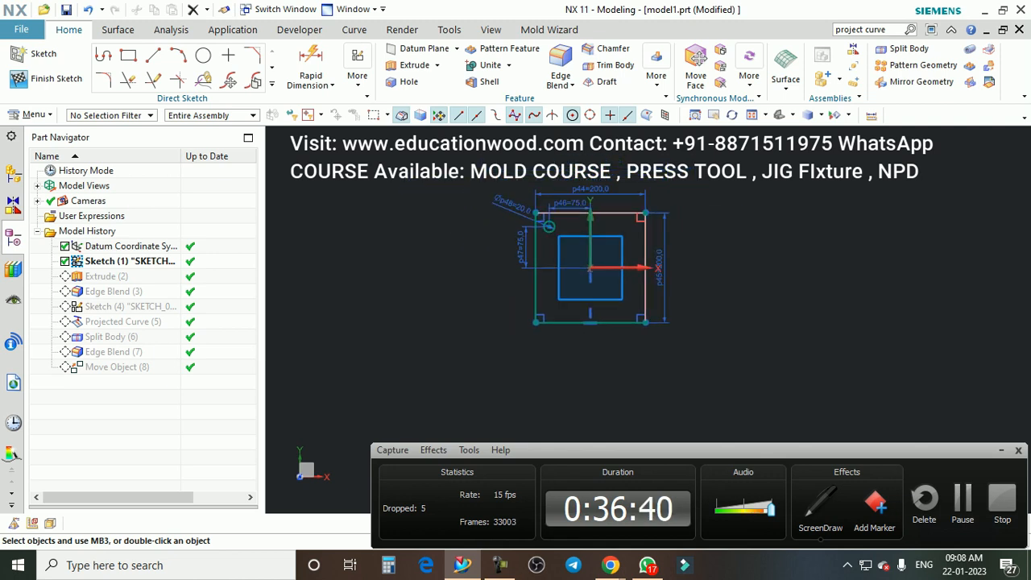
pyautogui.click(821, 505)
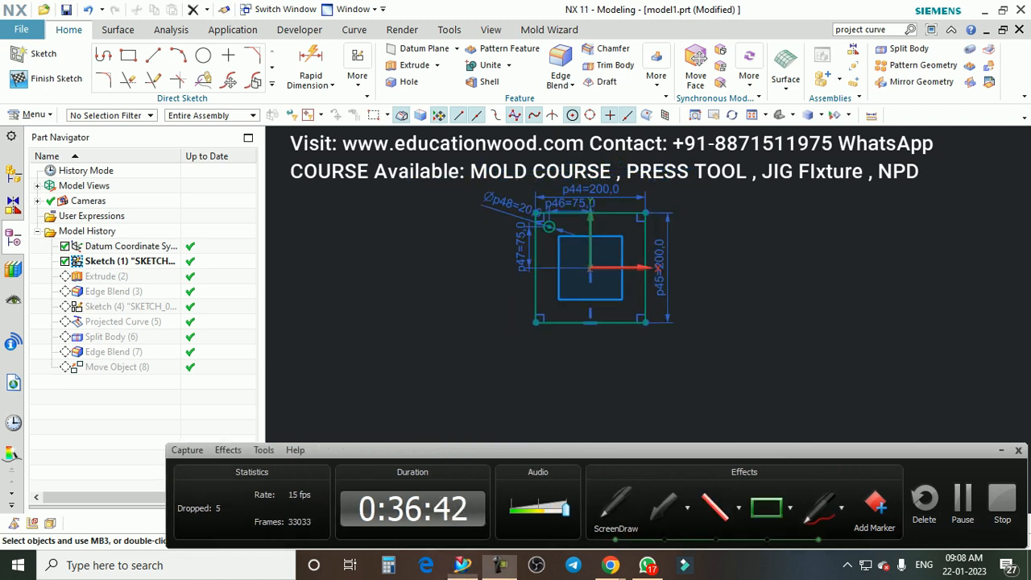
pyautogui.moveTo(691, 248)
pyautogui.mouseDown()
pyautogui.moveTo(699, 260)
pyautogui.moveTo(742, 256)
pyautogui.mouseUp()
pyautogui.moveTo(749, 246); pyautogui.dragTo(757, 248)
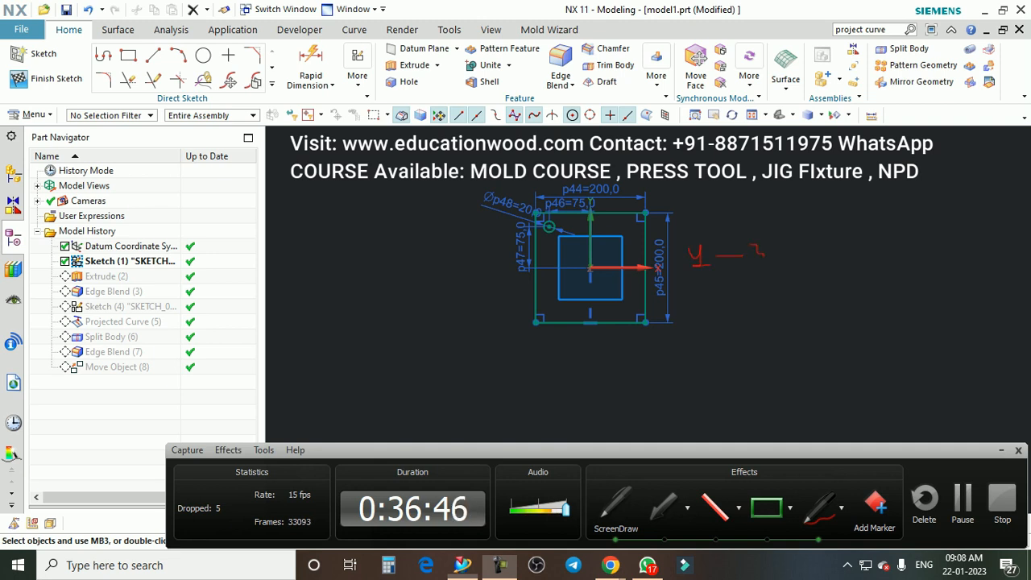
pyautogui.moveTo(774, 163)
pyautogui.mouseDown()
pyautogui.moveTo(774, 217)
pyautogui.moveTo(829, 222)
pyautogui.mouseUp()
pyautogui.moveTo(766, 217); pyautogui.dragTo(829, 223)
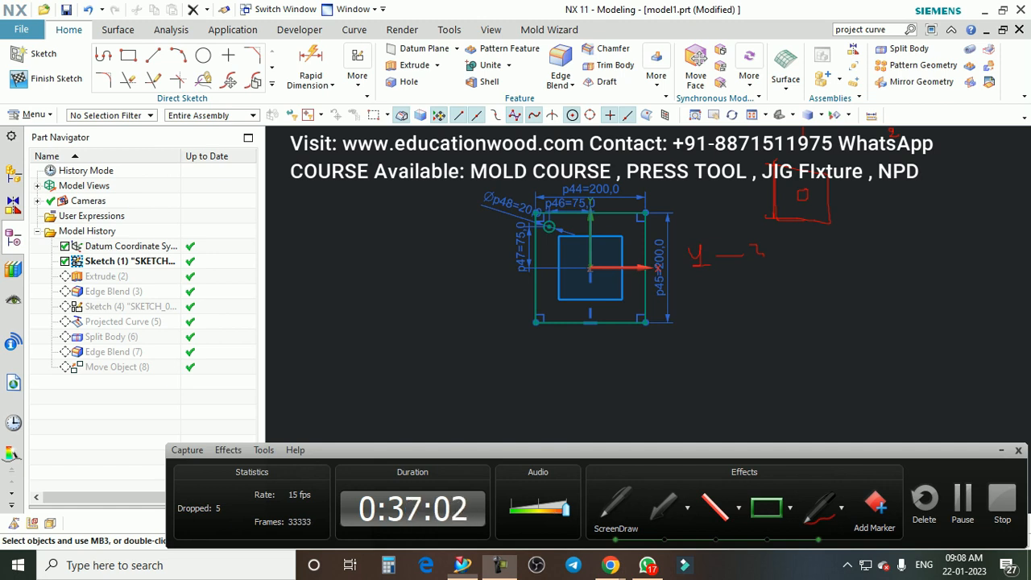
pyautogui.moveTo(892, 156)
pyautogui.mouseDown()
pyautogui.moveTo(891, 235)
pyautogui.moveTo(957, 208)
pyautogui.moveTo(905, 218)
pyautogui.mouseUp()
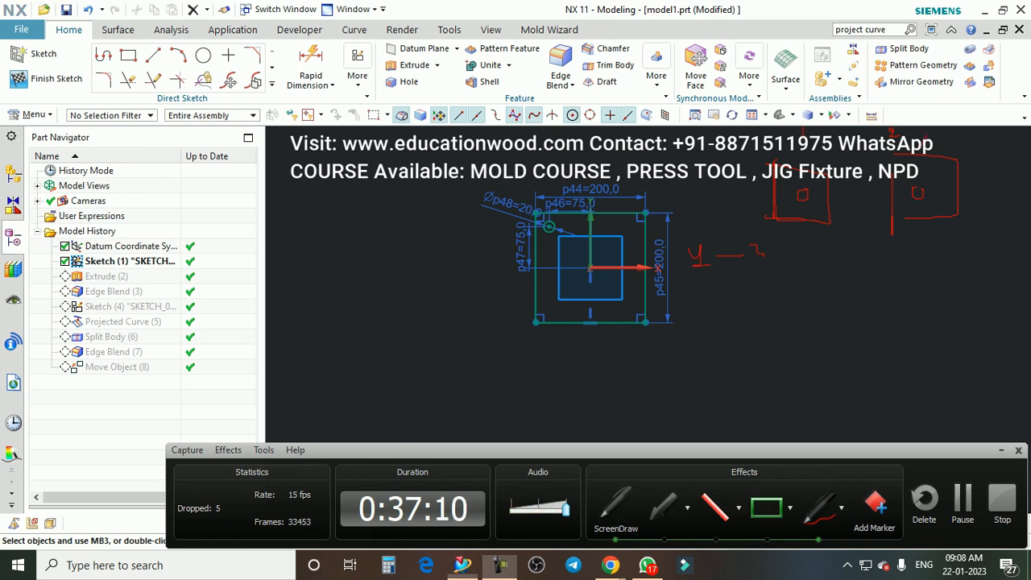
pyautogui.press('Escape')
pyautogui.scroll(3, 572, 243)
pyautogui.scroll(-1, 556, 245)
pyautogui.scroll(1, 530, 219)
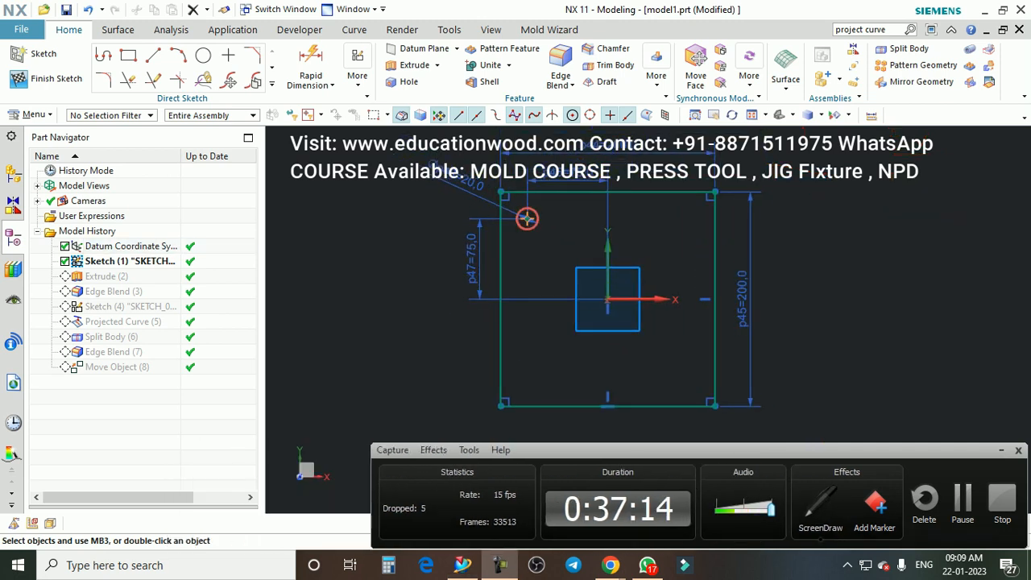
pyautogui.click(273, 84)
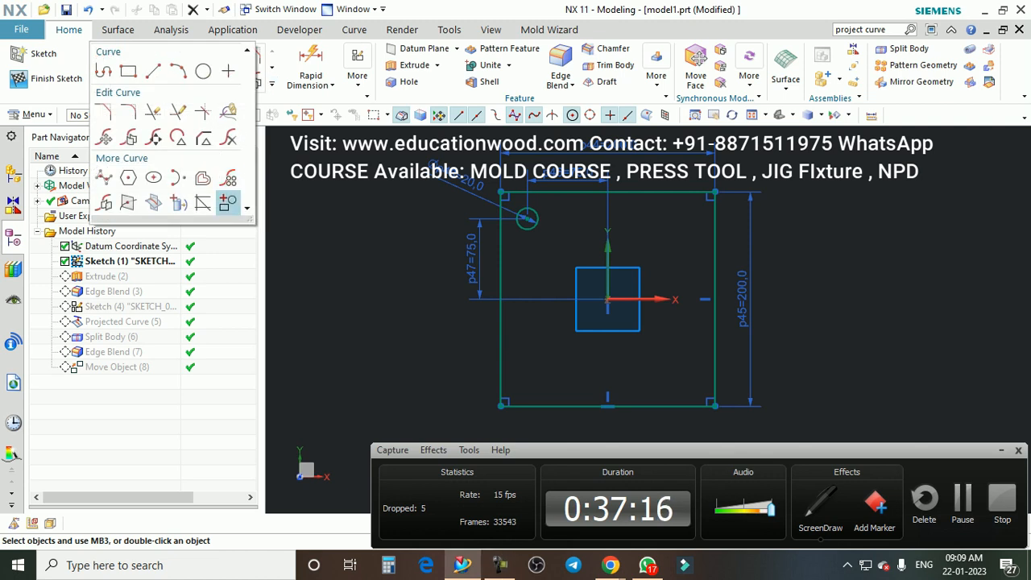
pyautogui.click(229, 176)
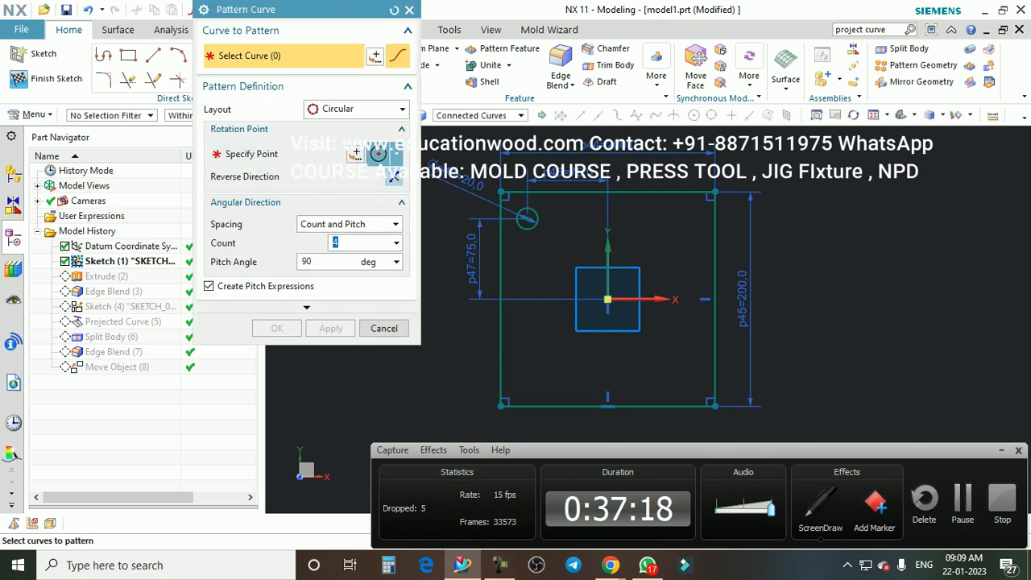
pyautogui.click(527, 219)
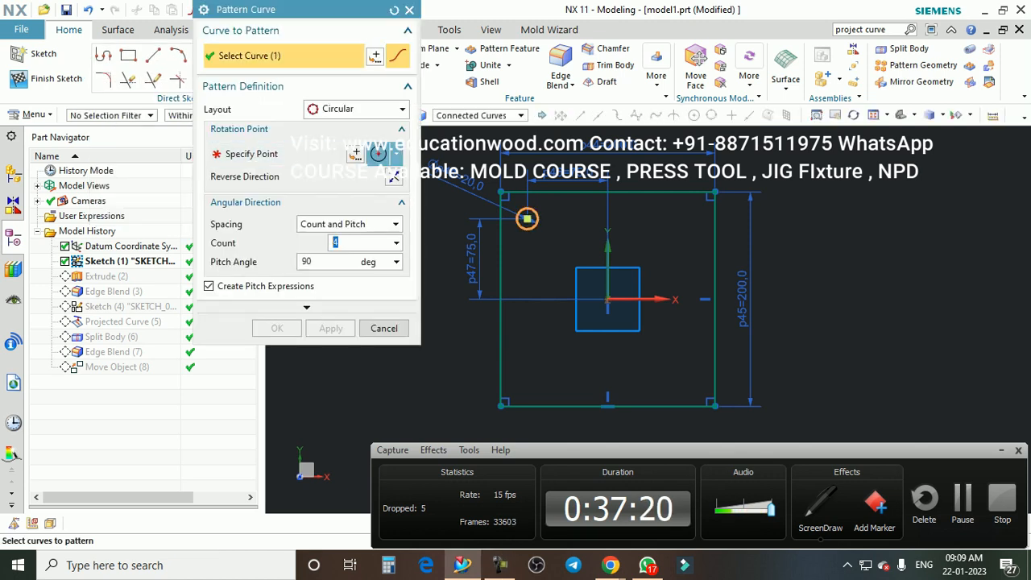
pyautogui.click(356, 108)
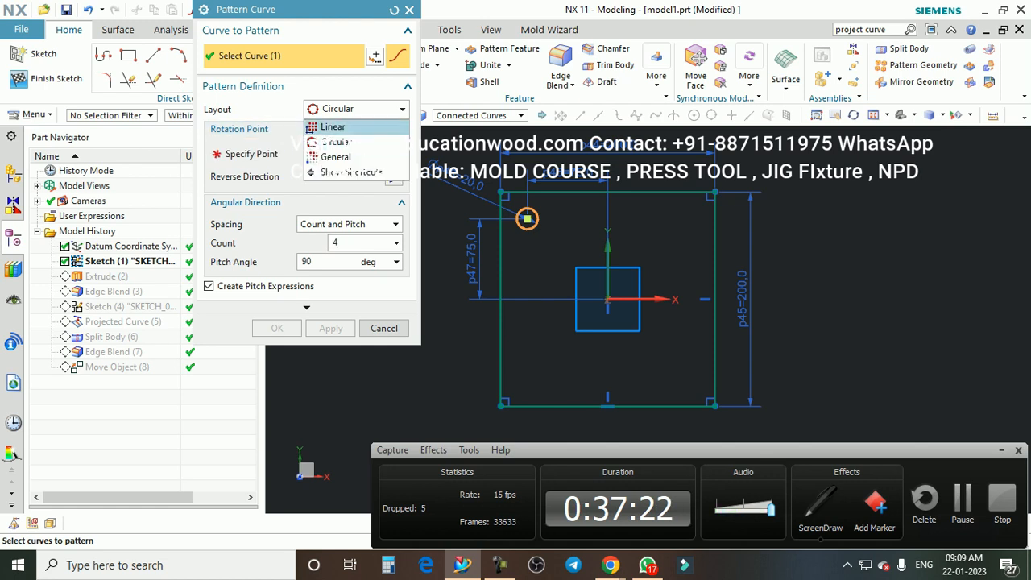
pyautogui.press('Escape')
pyautogui.scroll(-2, 552, 208)
pyautogui.scroll(2, 554, 209)
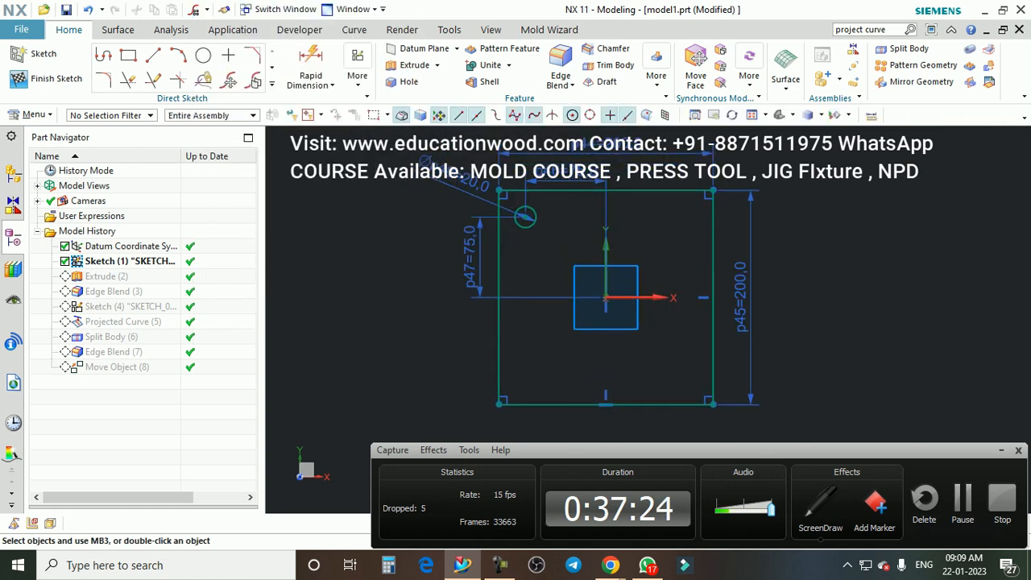
# Step: Mirror the 20 mm circle in the square's corner about the sketch's vertical Y axis
pyautogui.scroll(-1, 537, 209)
pyautogui.scroll(-1, 529, 213)
pyautogui.scroll(1, 526, 214)
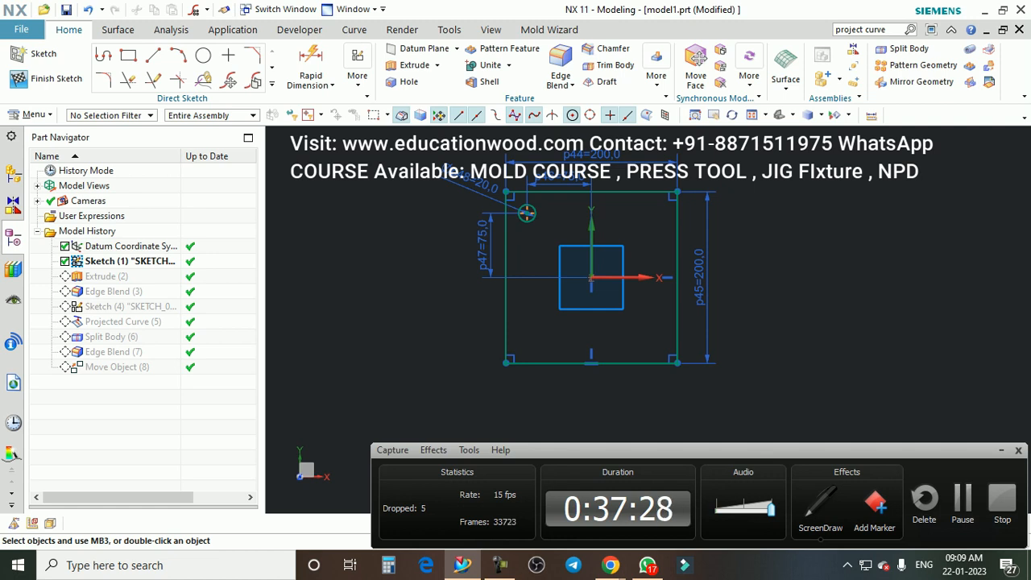
pyautogui.click(272, 83)
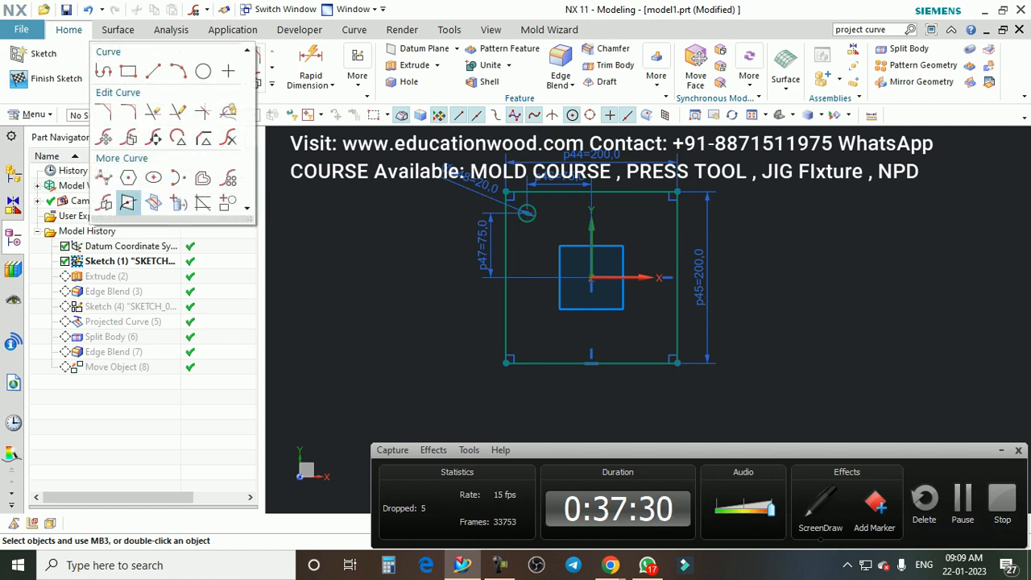
pyautogui.click(128, 202)
pyautogui.click(520, 213)
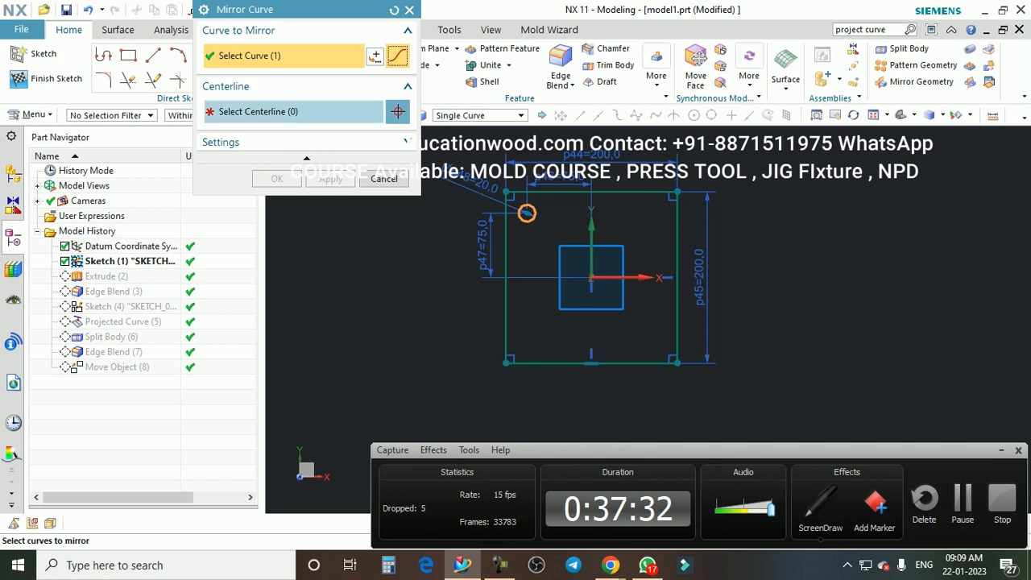
pyautogui.middleClick(519, 214)
pyautogui.click(592, 245)
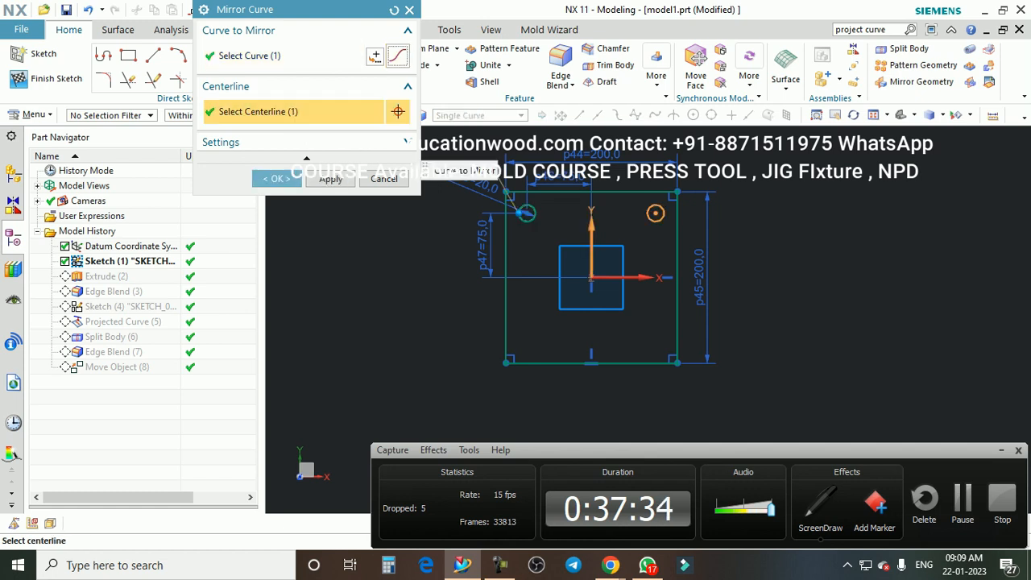
pyautogui.click(331, 178)
pyautogui.scroll(5, 662, 220)
pyautogui.scroll(1, 666, 205)
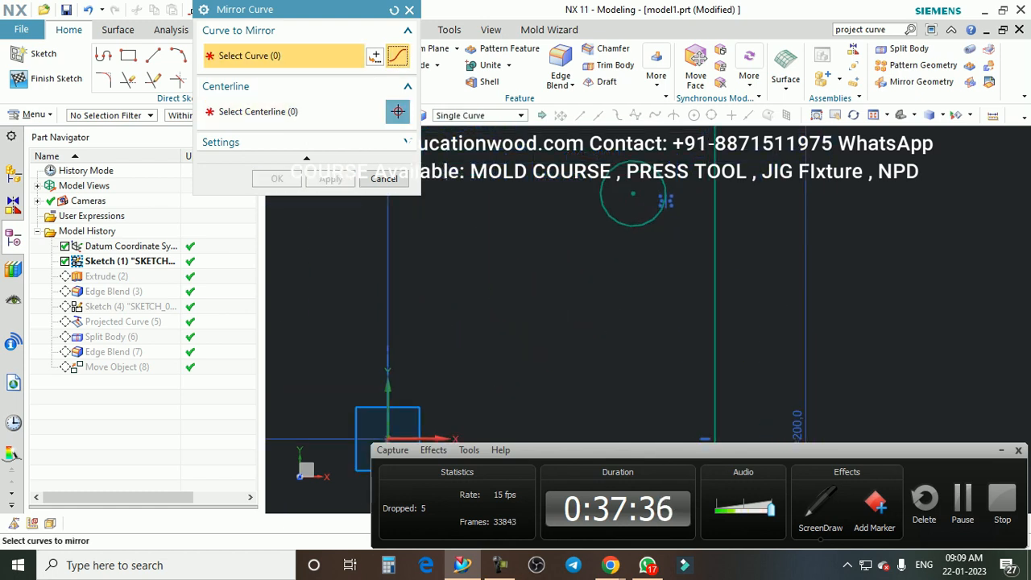
pyautogui.scroll(4, 666, 201)
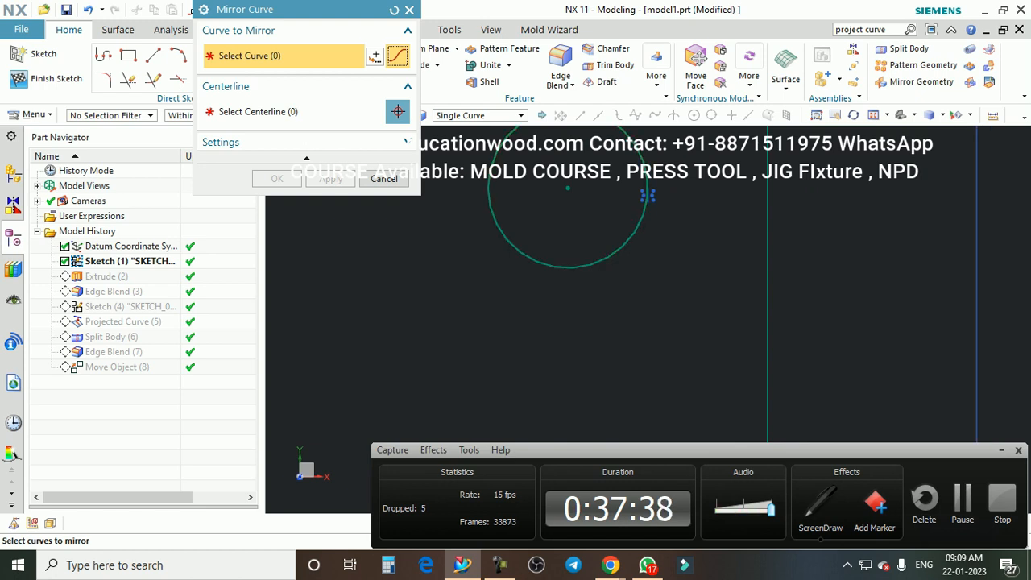
# Step: Mirror both upper circles about the horizontal X axis to place matching circles in the square's lower corners
pyautogui.scroll(-8, 647, 196)
pyautogui.click(677, 218)
pyautogui.click(534, 215)
pyautogui.click(322, 112)
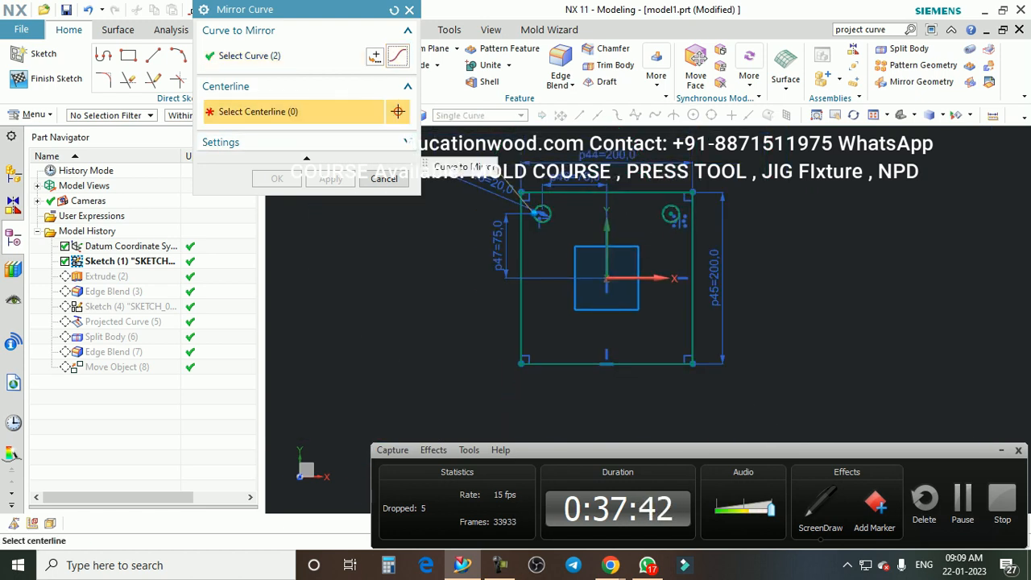
pyautogui.click(633, 278)
pyautogui.click(276, 178)
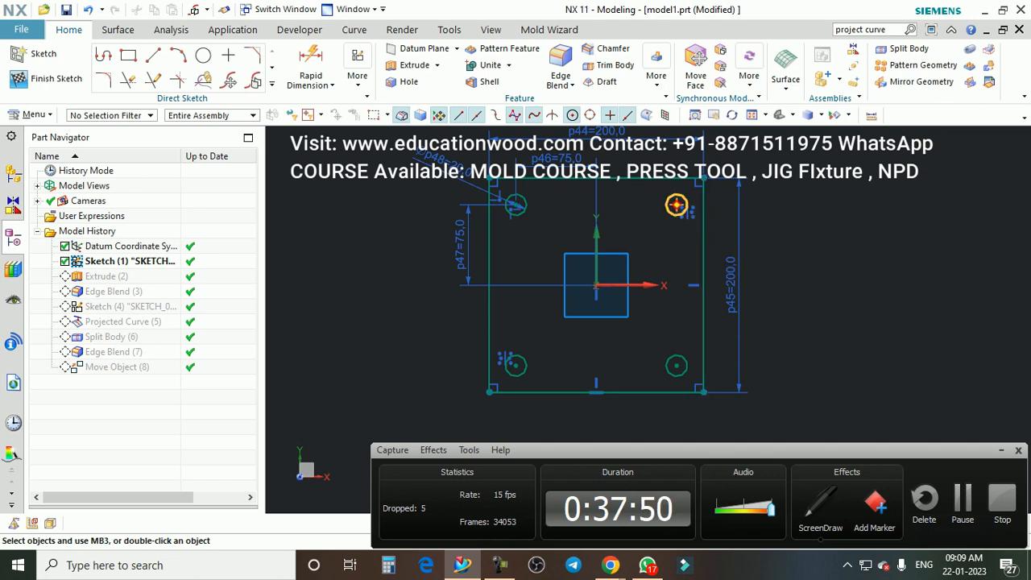
# Step: Finish the sketch of the square with its four corner circles and return to modeling
pyautogui.moveTo(515, 205)
pyautogui.mouseDown(button='middle')
pyautogui.moveTo(531, 257)
pyautogui.moveTo(483, 261)
pyautogui.moveTo(538, 261)
pyautogui.moveTo(503, 243)
pyautogui.mouseUp(button='middle')
pyautogui.scroll(1, 836, 240)
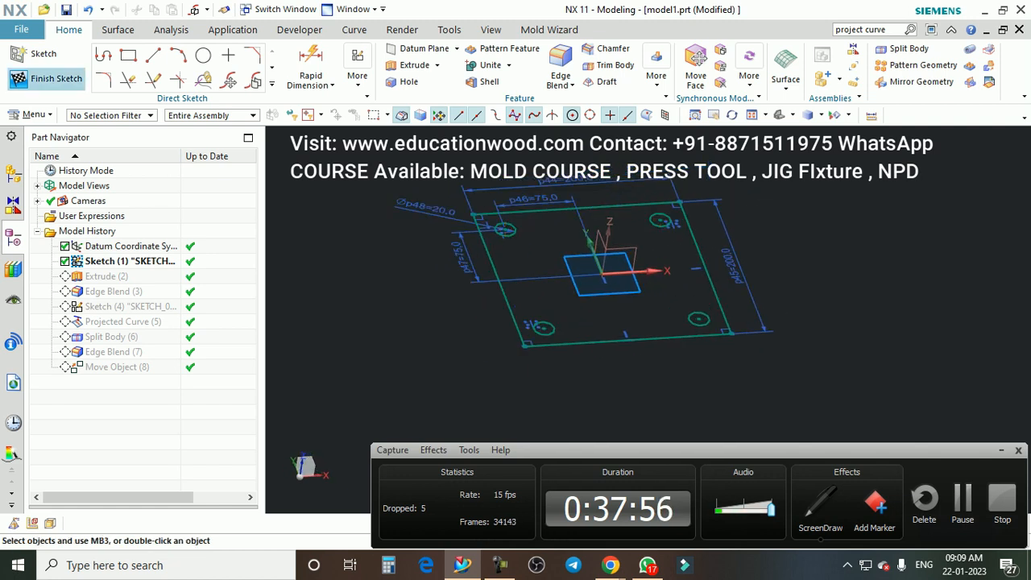
pyautogui.click(46, 78)
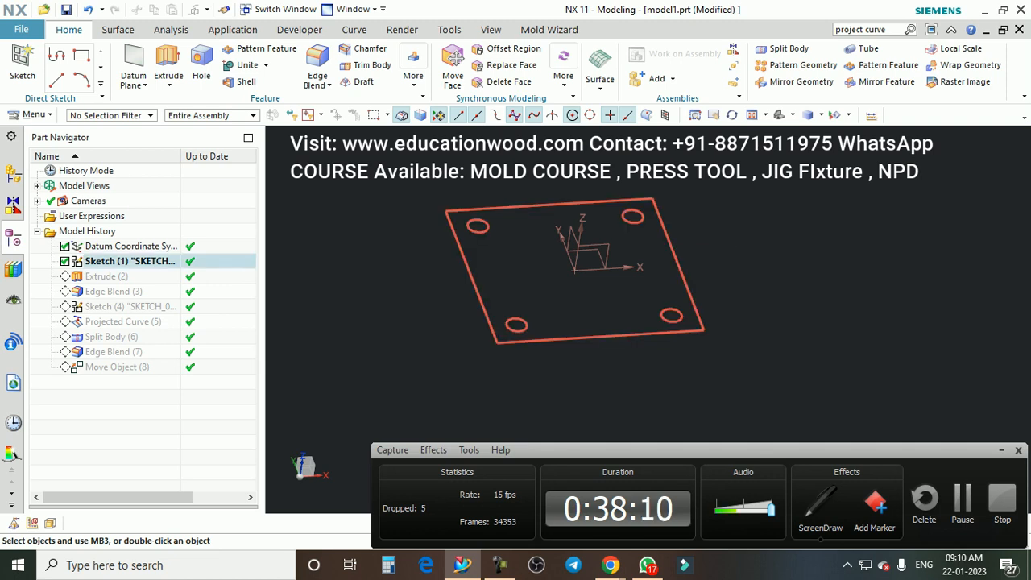
# Step: Examine the finished sketch of the square and its four corner circles in straight-on and tilted views
pyautogui.click(665, 229)
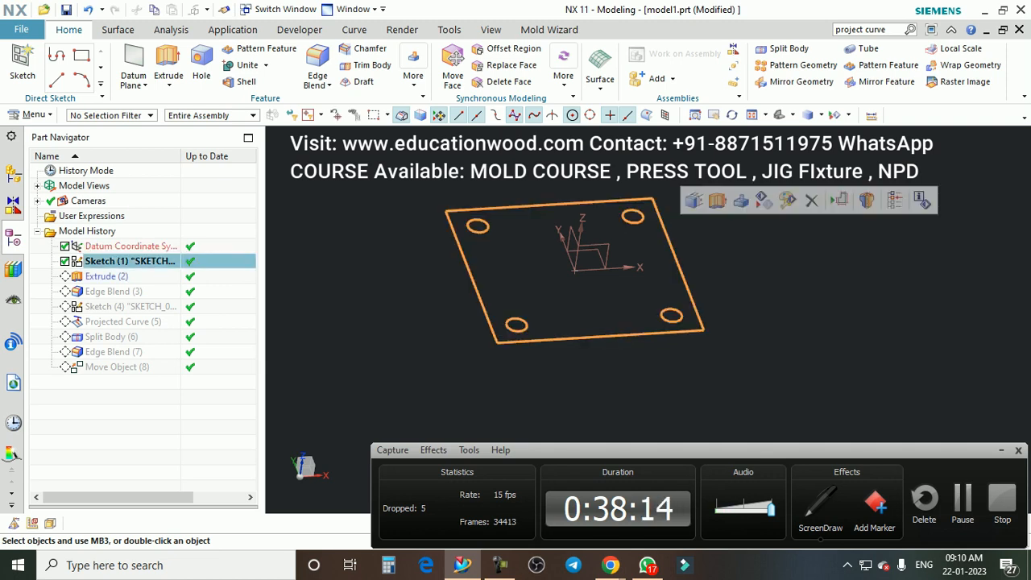
pyautogui.scroll(1, 664, 249)
pyautogui.moveTo(664, 249); pyautogui.dragTo(637, 282, button='middle')
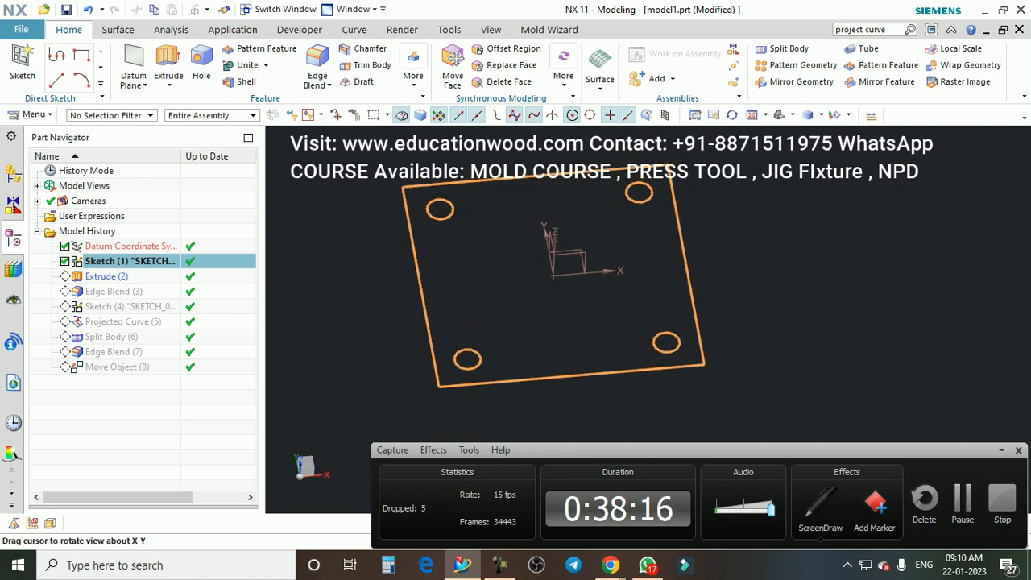
pyautogui.press('F8')
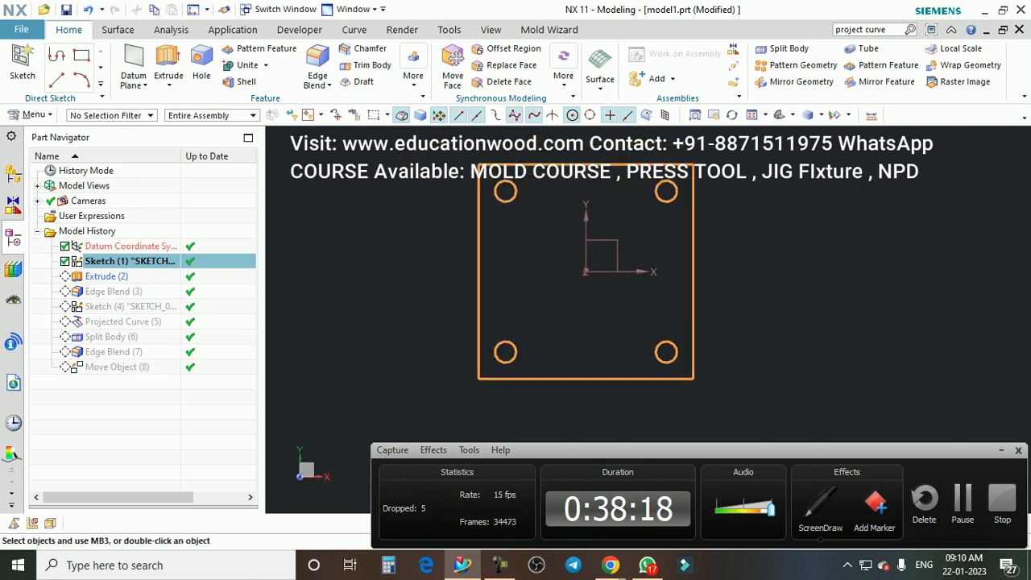
pyautogui.press('Escape')
pyautogui.scroll(-2, 710, 217)
pyautogui.scroll(1, 699, 206)
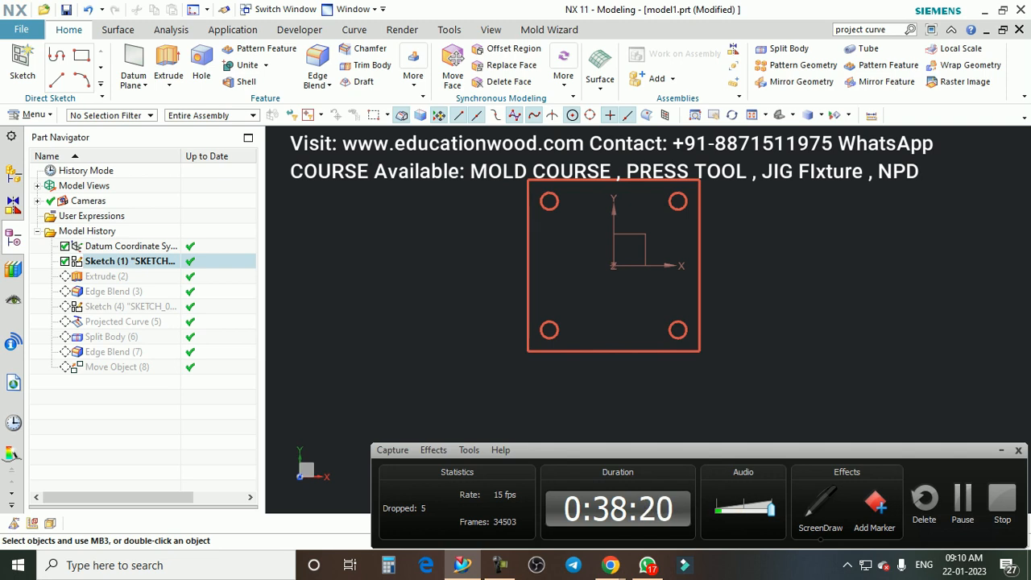
pyautogui.scroll(-1, 709, 204)
pyautogui.scroll(1, 731, 223)
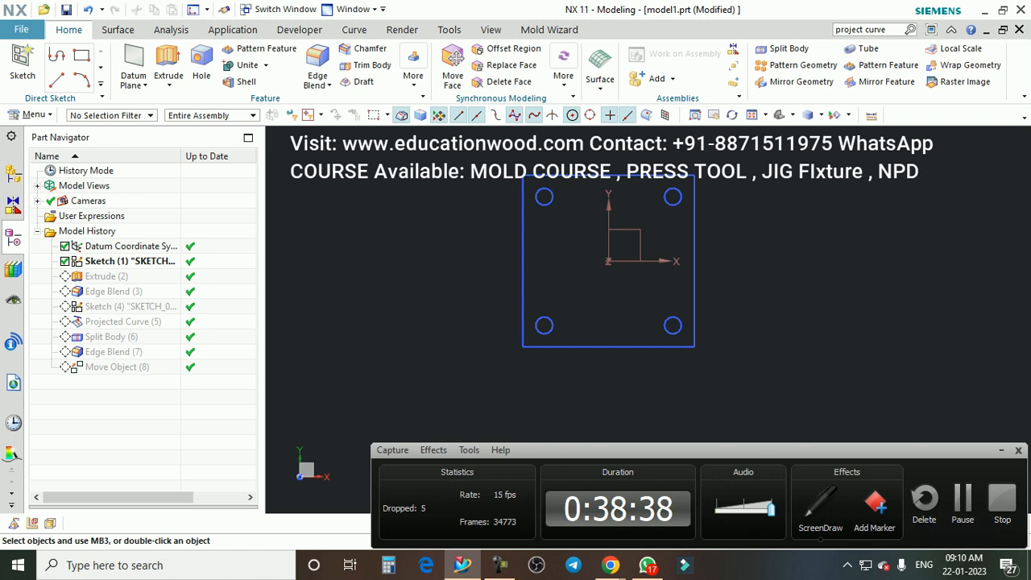
pyautogui.moveTo(729, 322); pyautogui.dragTo(747, 229, button='middle')
pyautogui.scroll(1, 747, 229)
pyautogui.scroll(-1, 746, 226)
pyautogui.scroll(1, 722, 215)
pyautogui.moveTo(723, 214)
pyautogui.mouseDown(button='middle')
pyautogui.moveTo(680, 233)
pyautogui.moveTo(728, 210)
pyautogui.moveTo(720, 228)
pyautogui.moveTo(731, 209)
pyautogui.moveTo(722, 233)
pyautogui.moveTo(726, 211)
pyautogui.moveTo(719, 222)
pyautogui.mouseUp(button='middle')
pyautogui.scroll(-1, 727, 211)
pyautogui.scroll(1, 726, 211)
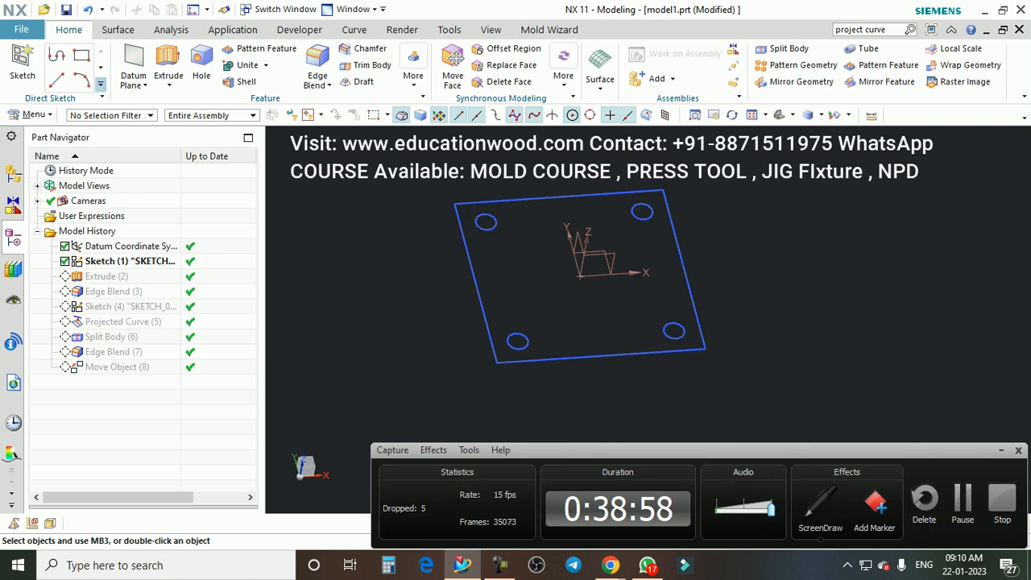
# Step: Look through the recently used parts in the history and open 4 Cavity Threaded MOLD.prt
pyautogui.click(22, 30)
pyautogui.click(21, 30)
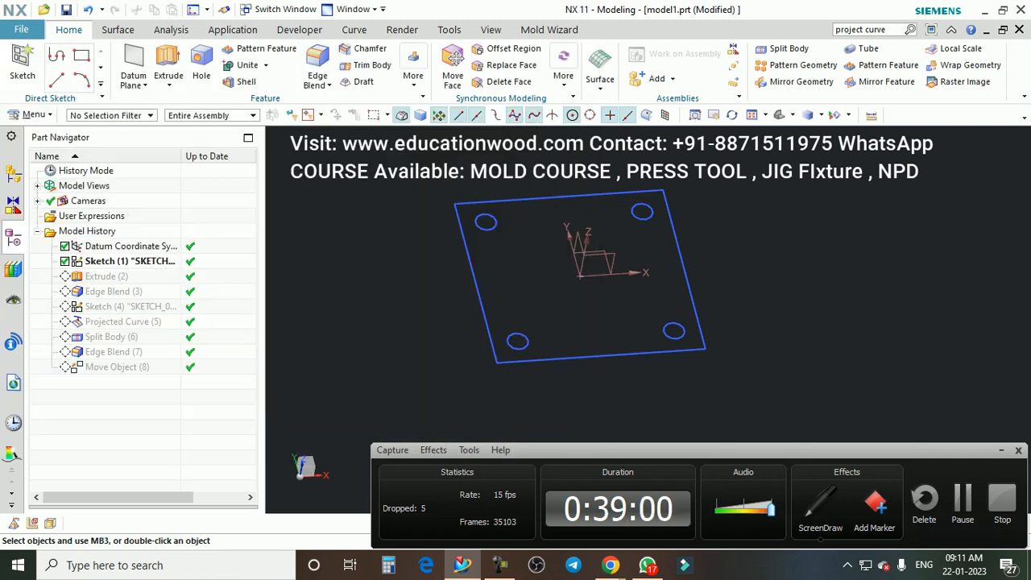
pyautogui.click(13, 422)
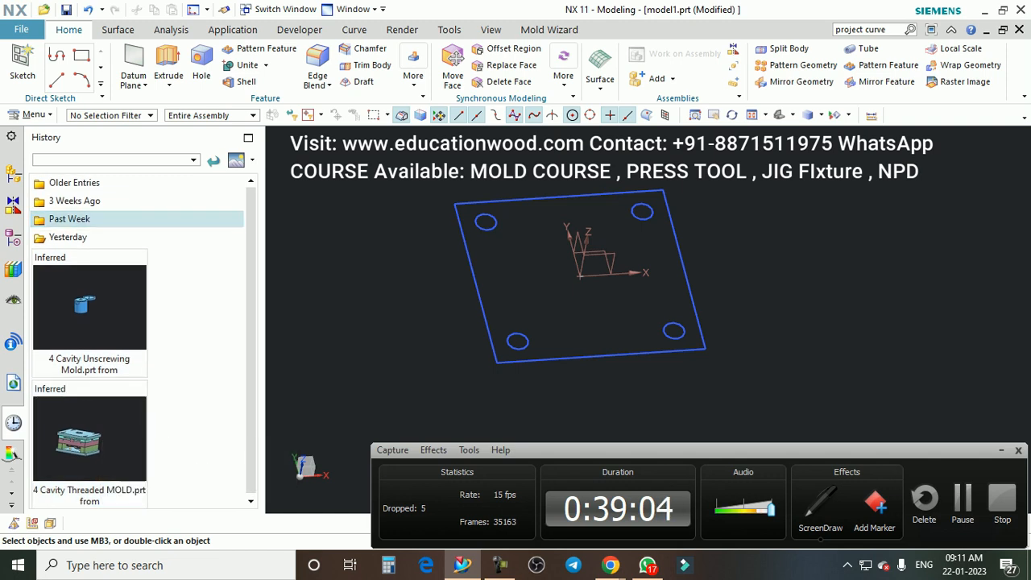
pyautogui.click(69, 218)
pyautogui.scroll(-5, 89, 346)
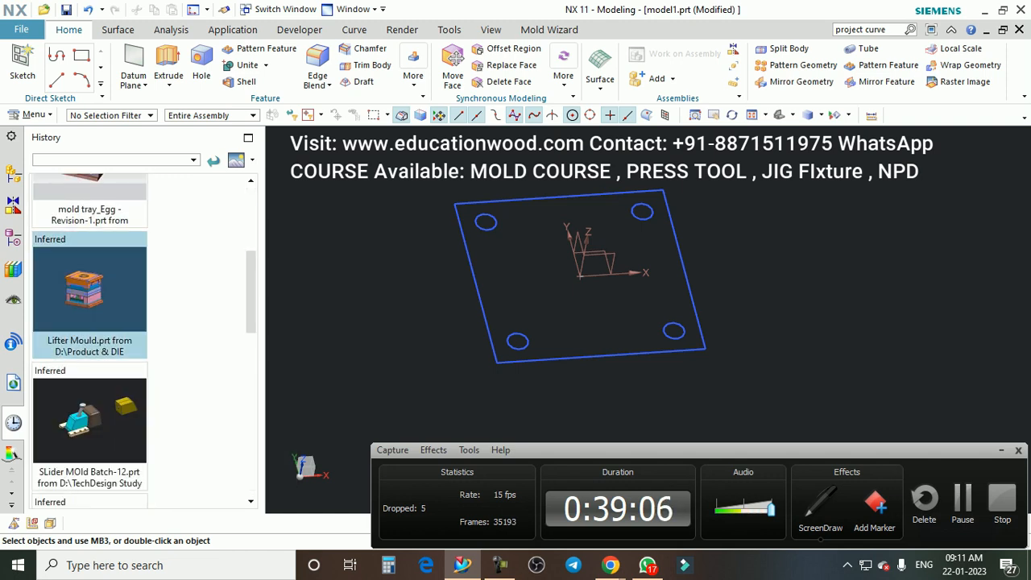
pyautogui.scroll(-5, 88, 371)
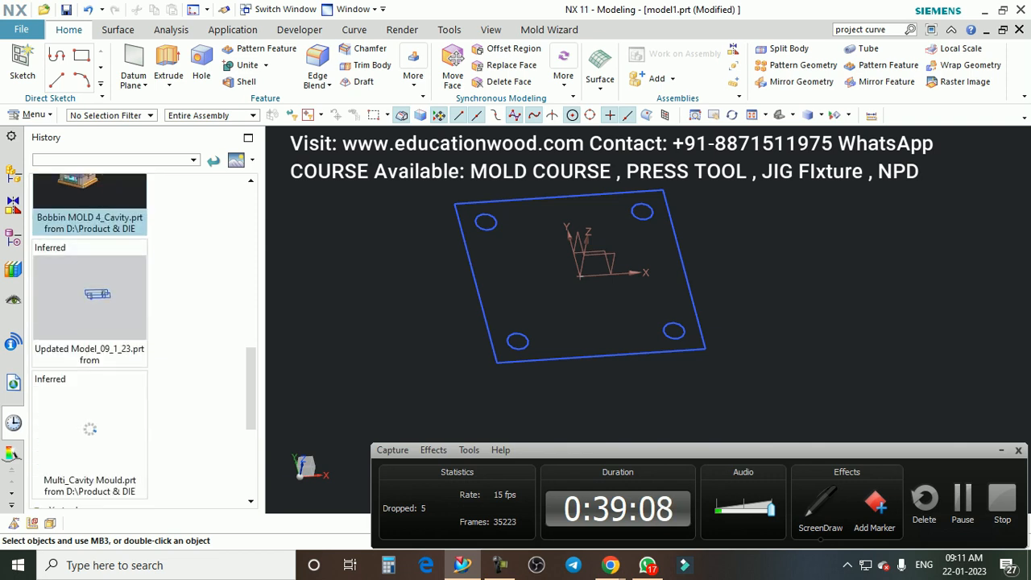
pyautogui.scroll(10, 88, 346)
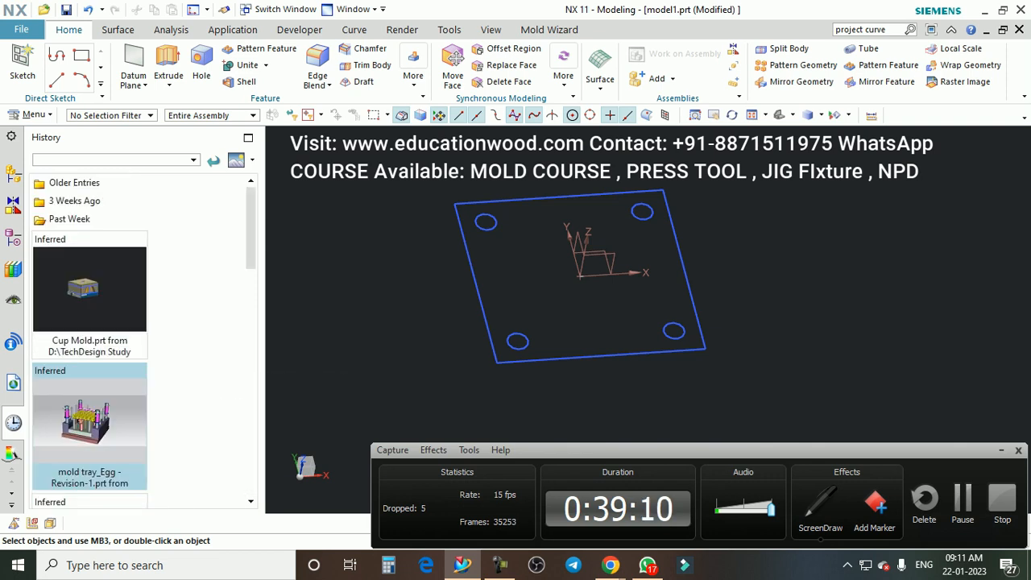
pyautogui.click(13, 239)
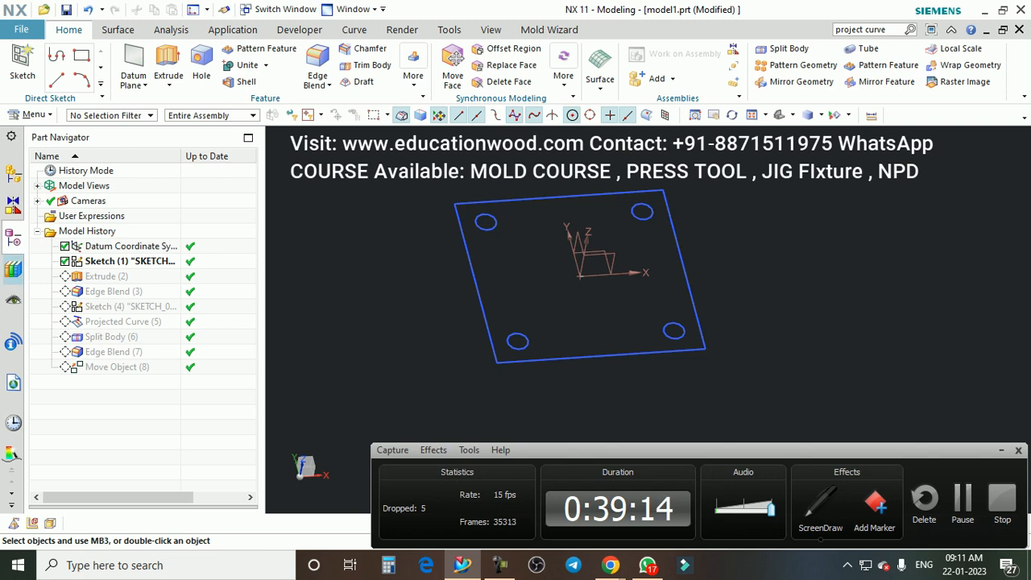
pyautogui.click(13, 422)
pyautogui.scroll(-3, 89, 443)
pyautogui.scroll(-3, 88, 443)
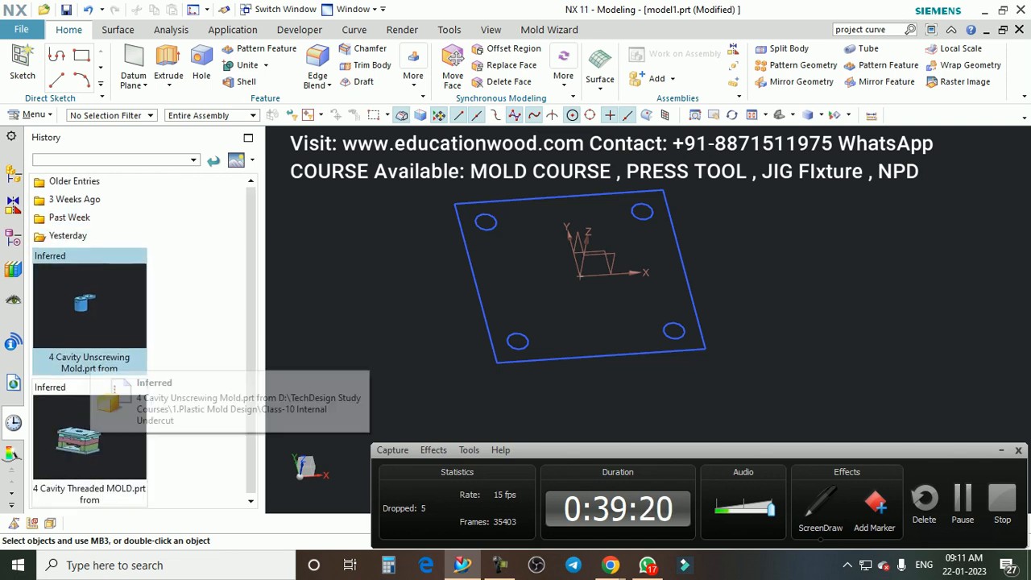
pyautogui.click(89, 439)
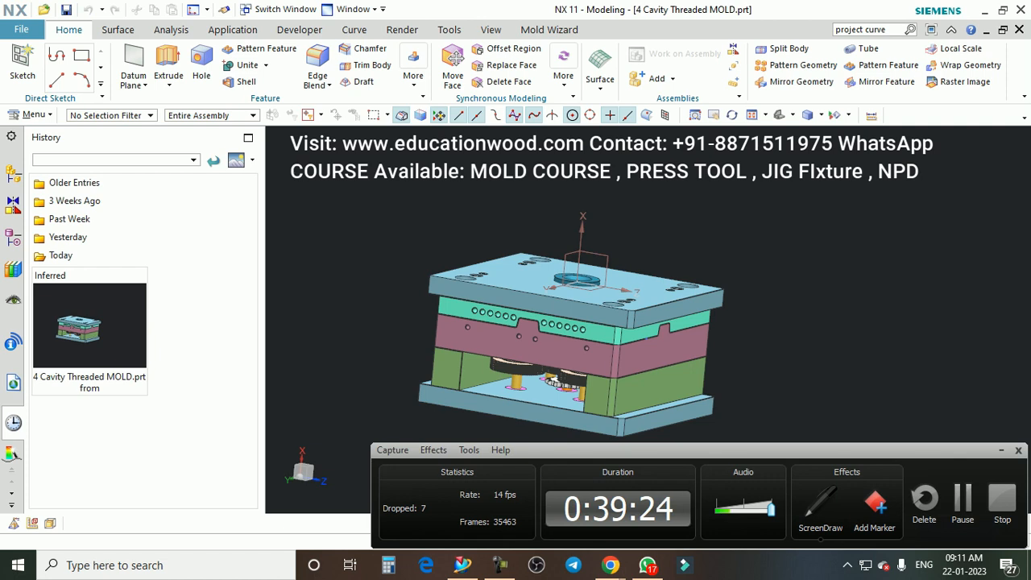
# Step: Resize the small vertical chamfer at the corner of the light-blue clamping plate to a 27 mm symmetric offset
pyautogui.scroll(-3, 654, 304)
pyautogui.scroll(1, 654, 305)
pyautogui.moveTo(654, 305); pyautogui.dragTo(576, 359, button='middle')
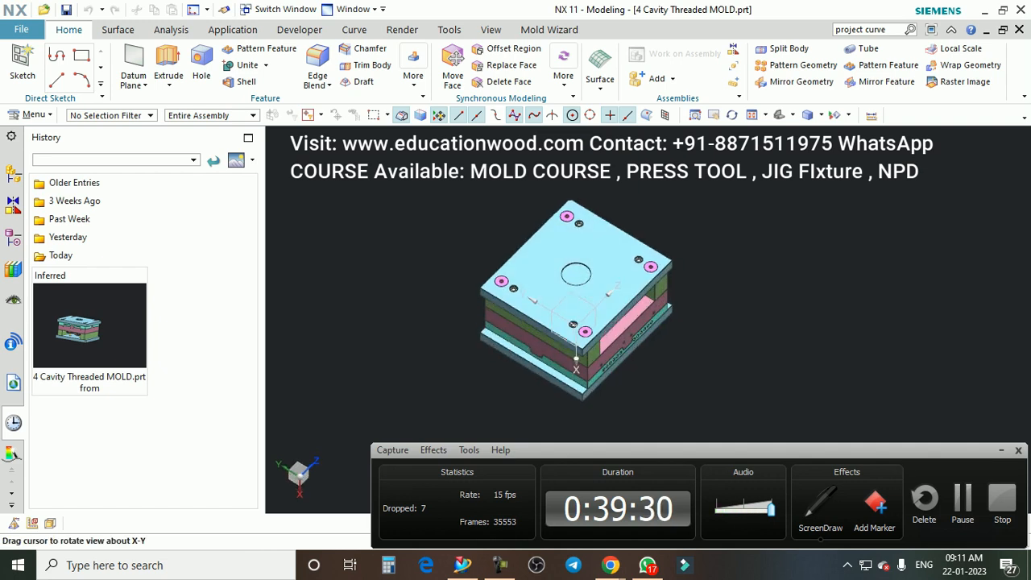
pyautogui.scroll(3, 576, 358)
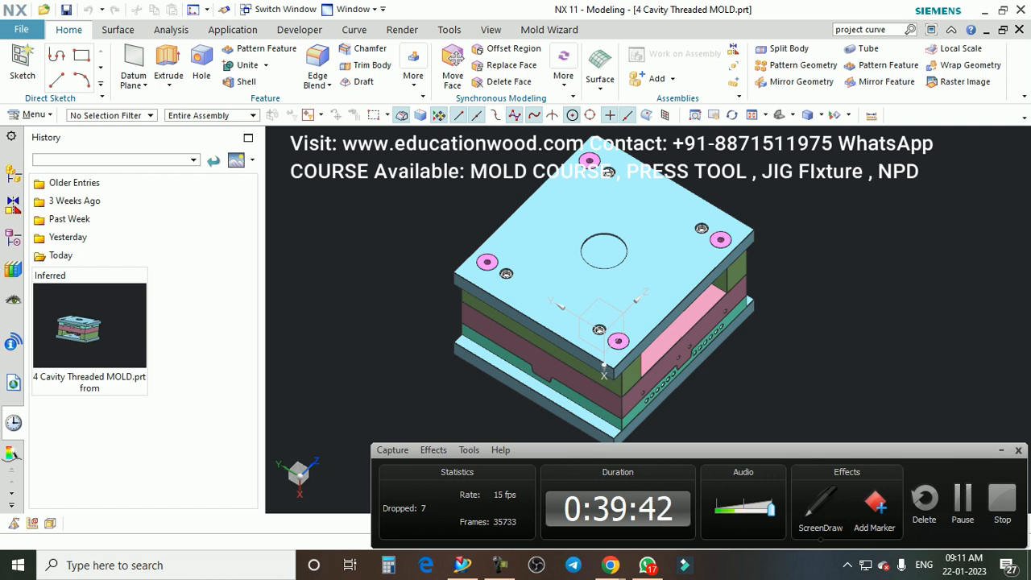
pyautogui.scroll(10, 604, 375)
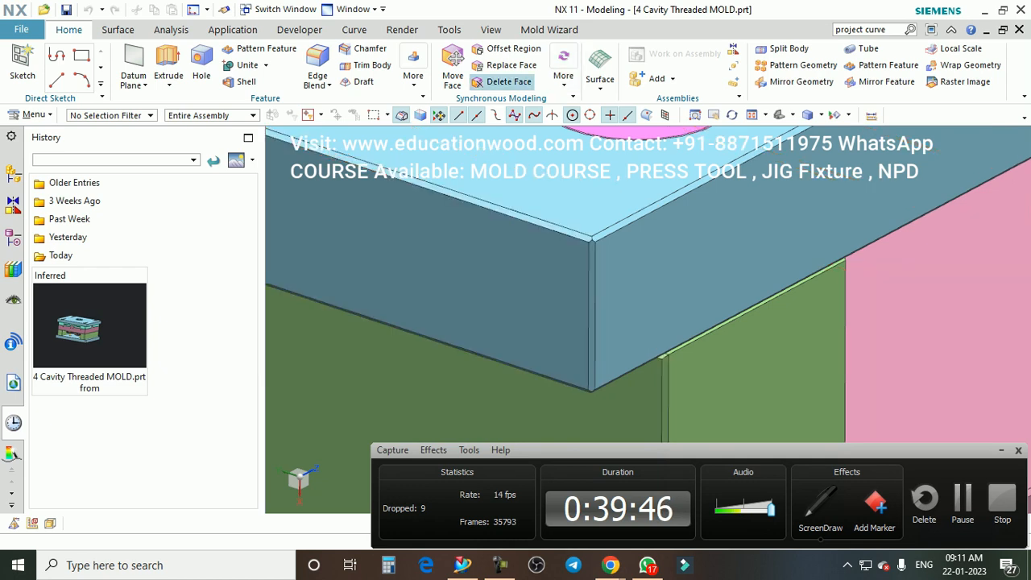
pyautogui.click(563, 66)
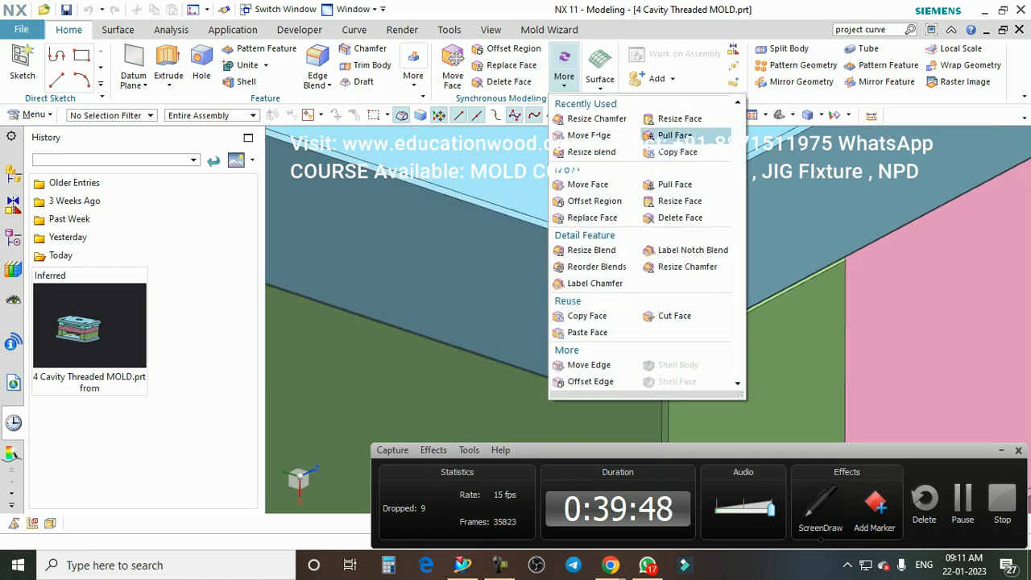
pyautogui.click(596, 118)
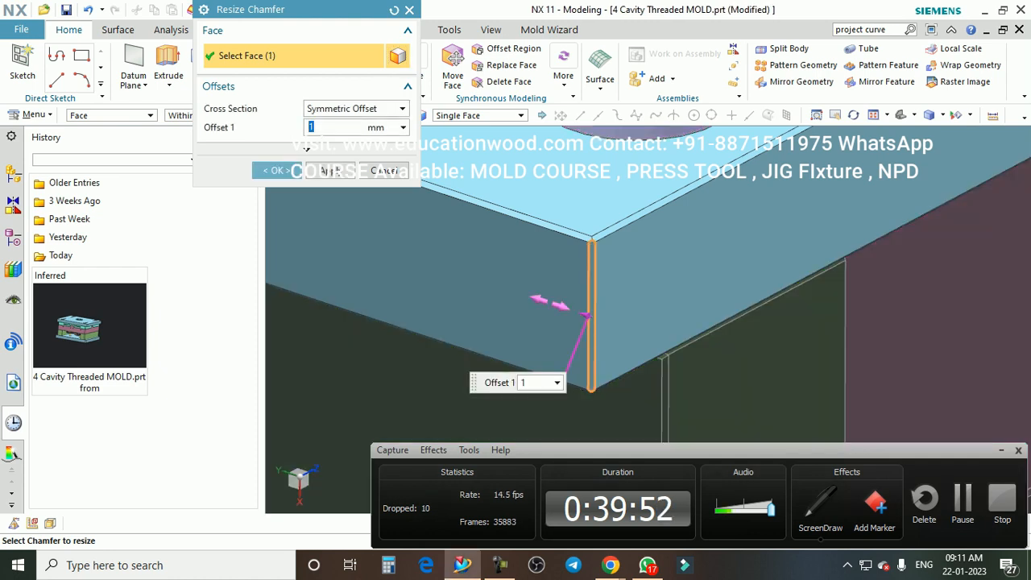
pyautogui.moveTo(533, 296); pyautogui.dragTo(489, 285)
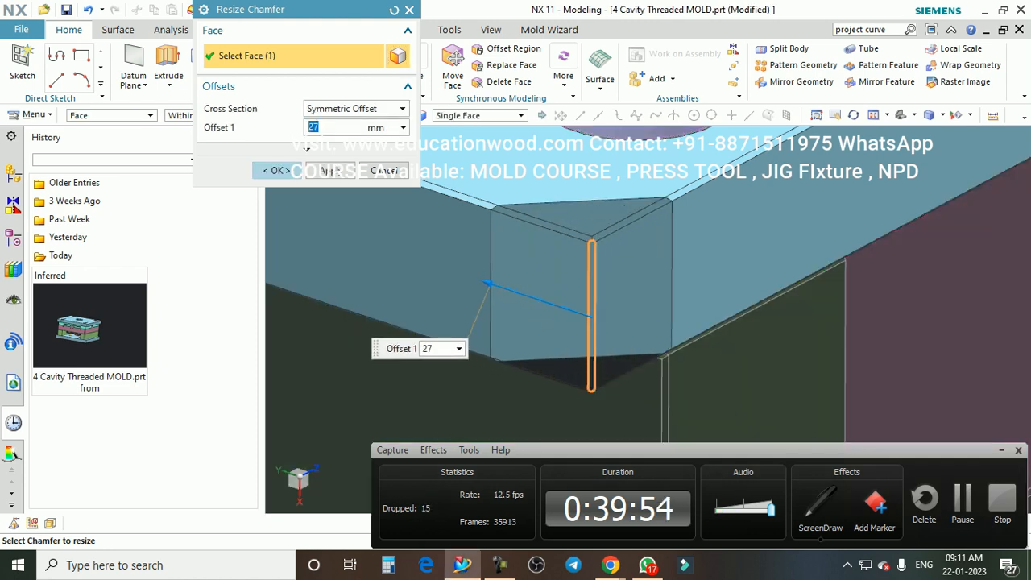
pyautogui.click(273, 170)
# Step: Try starting a sketch on the enlarged corner chamfer face of the clamping plate
pyautogui.scroll(-5, 615, 330)
pyautogui.moveTo(600, 338)
pyautogui.mouseDown(button='middle')
pyautogui.moveTo(614, 330)
pyautogui.moveTo(603, 322)
pyautogui.mouseUp(button='middle')
pyautogui.scroll(2, 614, 330)
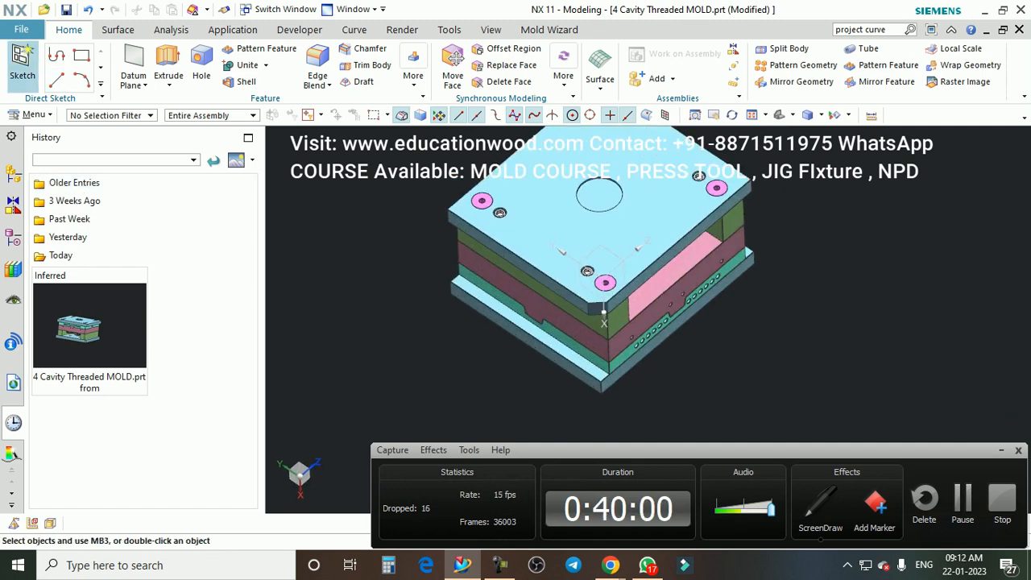
pyautogui.click(22, 67)
pyautogui.click(110, 115)
pyautogui.click(76, 152)
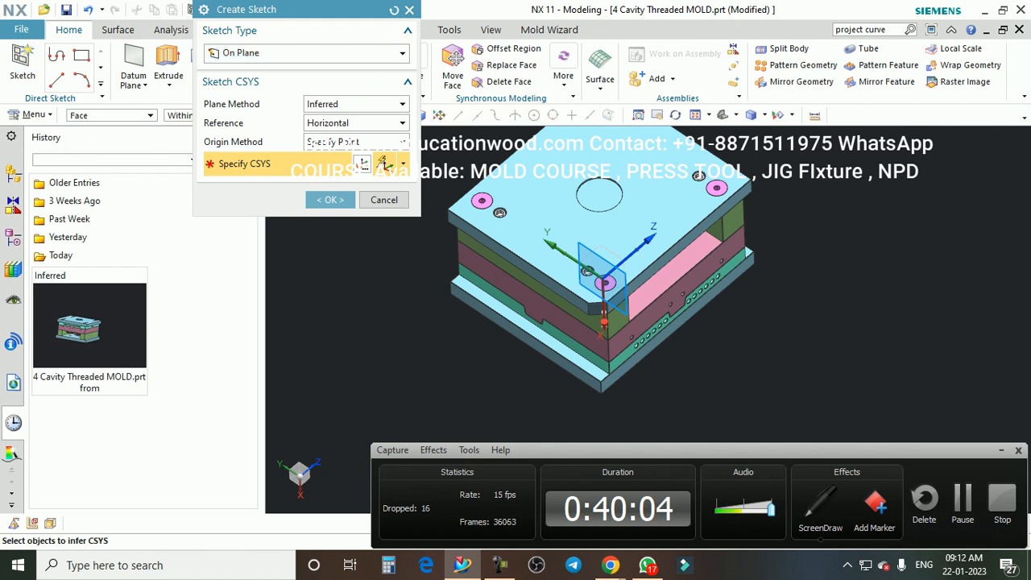
pyautogui.scroll(4, 591, 302)
pyautogui.click(617, 317)
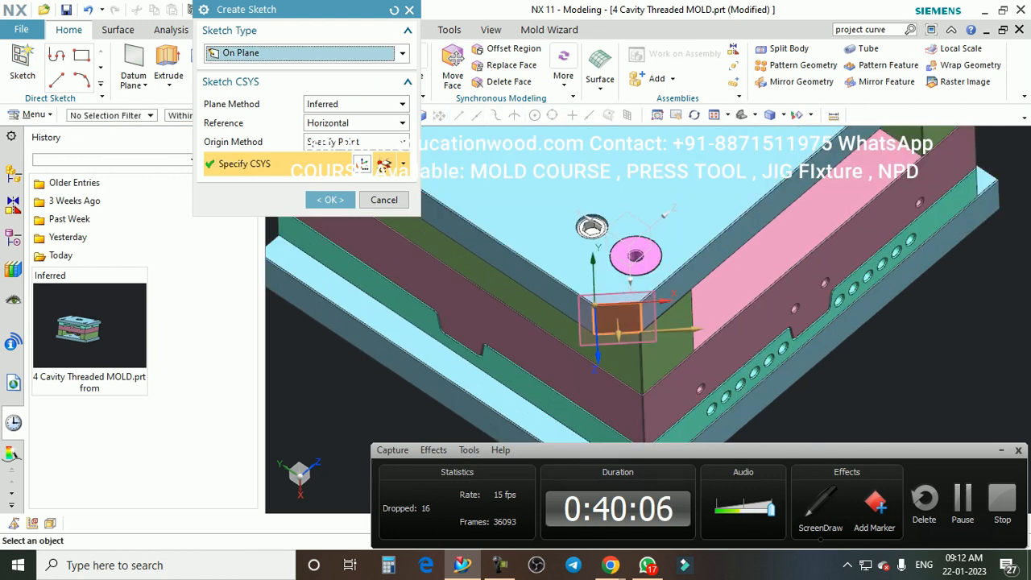
pyautogui.click(330, 199)
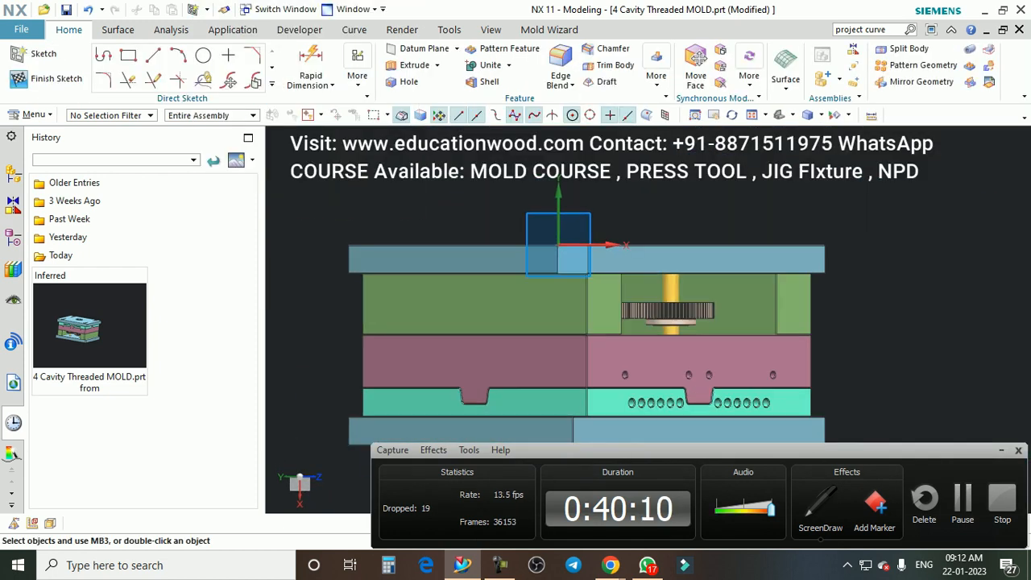
pyautogui.hotkey('ctrl', 'z')
# Step: Examine the mold from several tilted angles, snapping each to the nearest orthogonal view
pyautogui.moveTo(582, 322)
pyautogui.mouseDown(button='middle')
pyautogui.moveTo(657, 278)
pyautogui.moveTo(719, 298)
pyautogui.mouseUp(button='middle')
pyautogui.scroll(2, 719, 298)
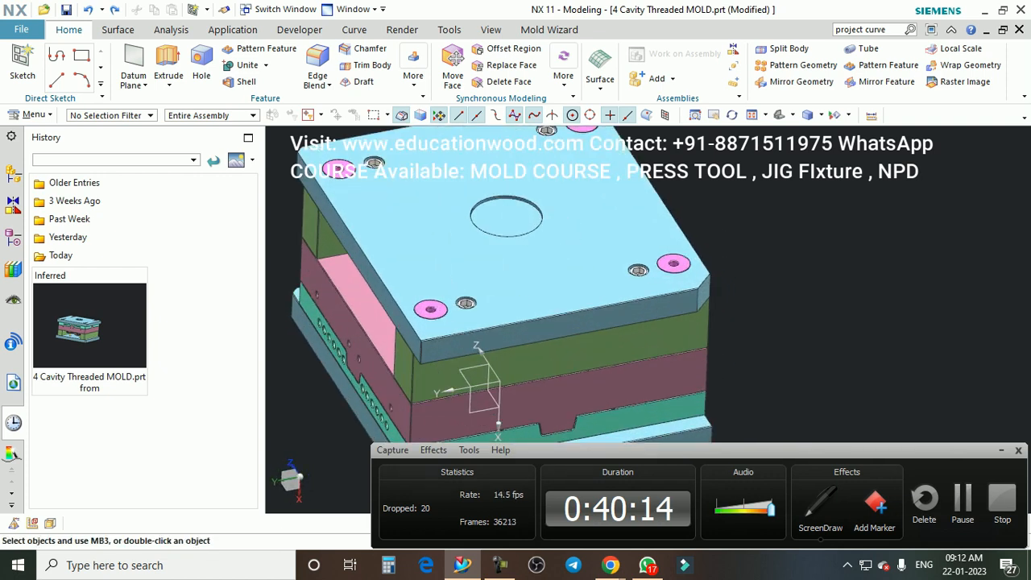
pyautogui.press('F8')
pyautogui.moveTo(719, 265); pyautogui.dragTo(652, 302, button='middle')
pyautogui.press('F8')
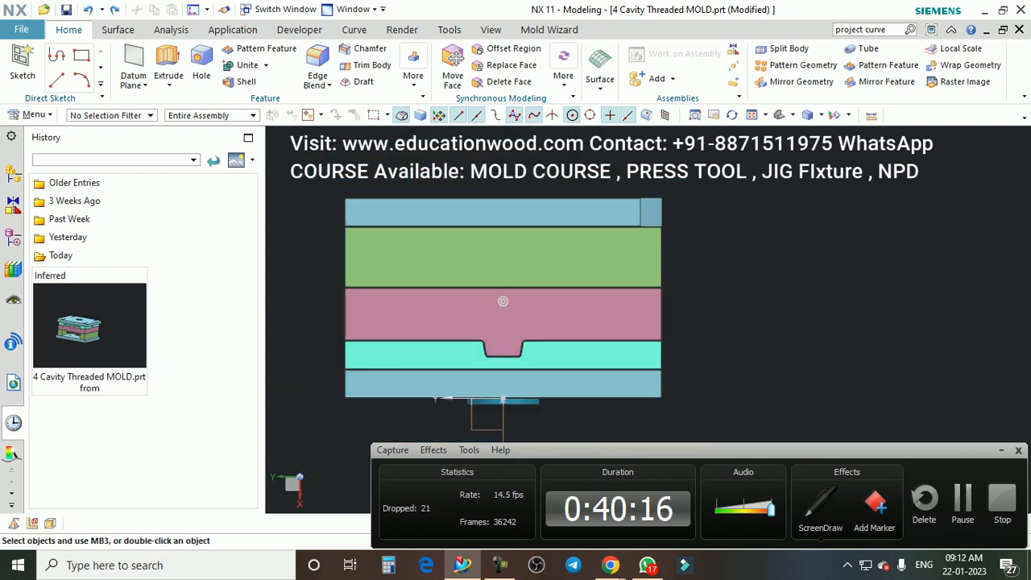
pyautogui.scroll(2, 651, 215)
pyautogui.moveTo(651, 211); pyautogui.dragTo(713, 242, button='middle')
pyautogui.press('F8')
pyautogui.moveTo(701, 201); pyautogui.dragTo(605, 303, button='middle')
pyautogui.press('F8')
pyautogui.scroll(-2, 682, 263)
pyautogui.press('F8')
pyautogui.press('F8')
pyautogui.scroll(-1, 669, 278)
pyautogui.press('F8')
pyautogui.scroll(-1, 656, 328)
pyautogui.press('F8')
pyautogui.moveTo(684, 330); pyautogui.dragTo(604, 241, button='middle')
pyautogui.scroll(2, 673, 282)
pyautogui.scroll(-1, 632, 213)
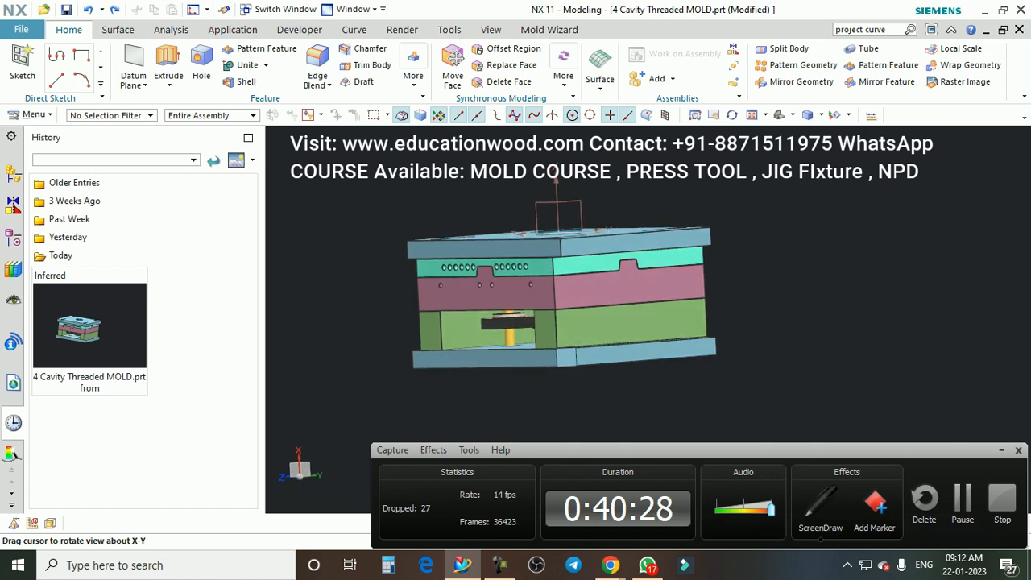
# Step: Restrict selection to faces, select the enlarged corner chamfer face, and orient the view square to it
pyautogui.click(113, 115)
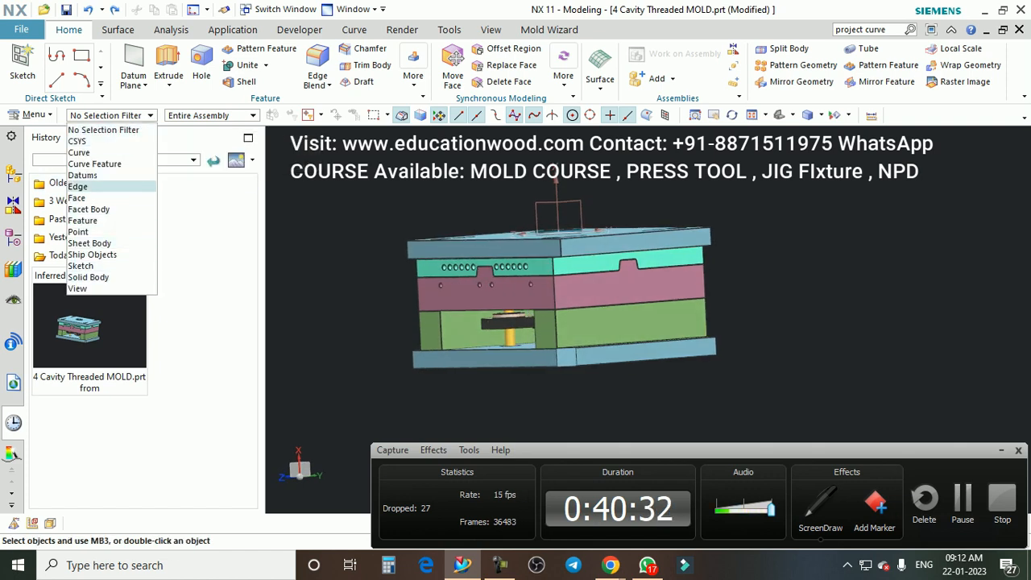
pyautogui.click(77, 197)
pyautogui.scroll(3, 564, 322)
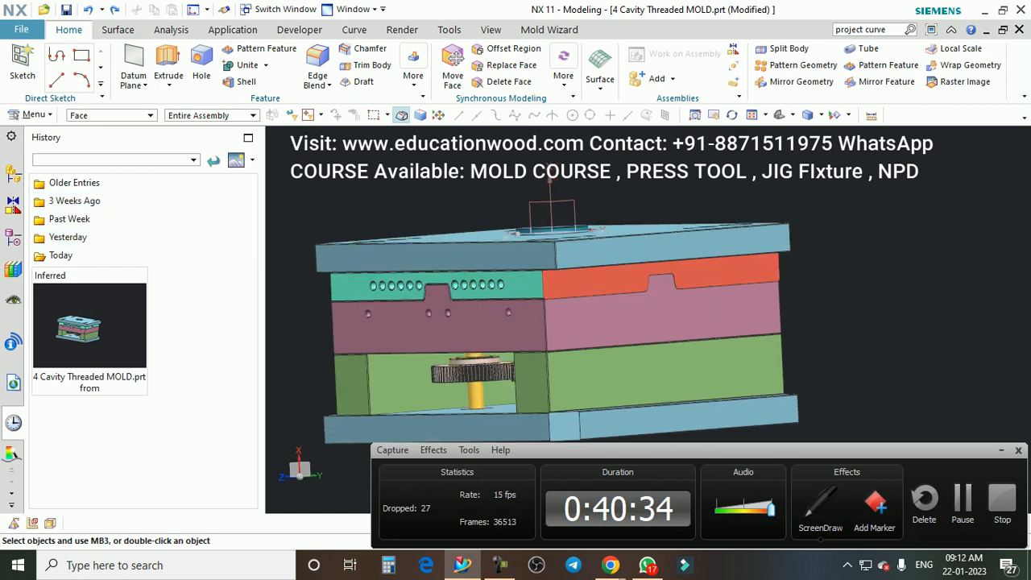
pyautogui.click(566, 388)
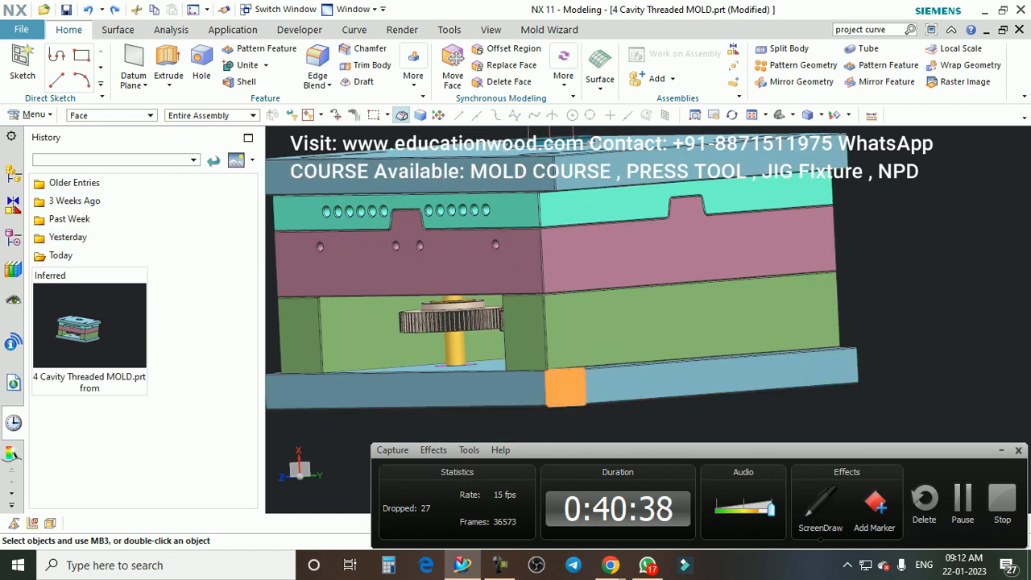
pyautogui.press('F8')
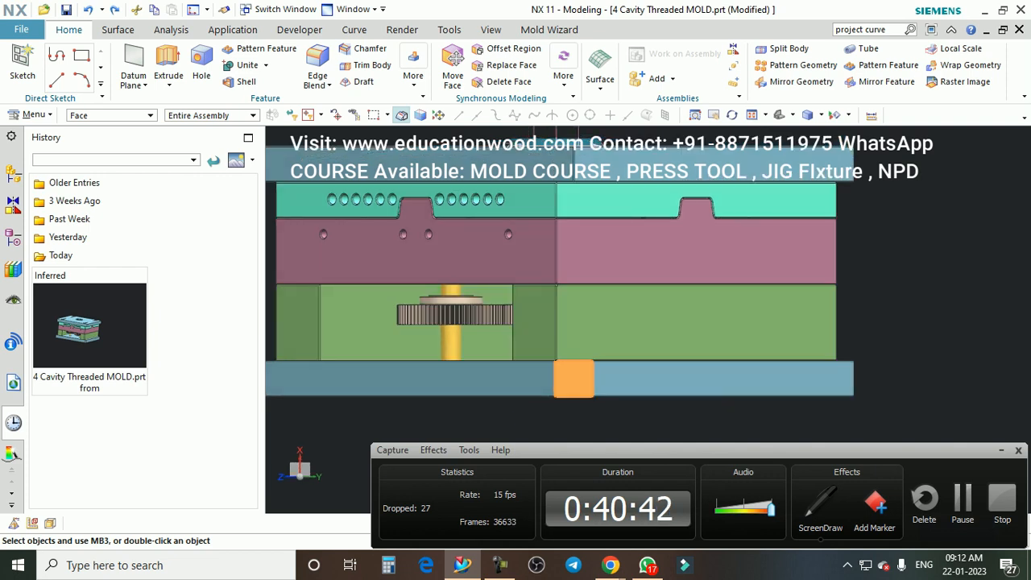
pyautogui.scroll(5, 571, 402)
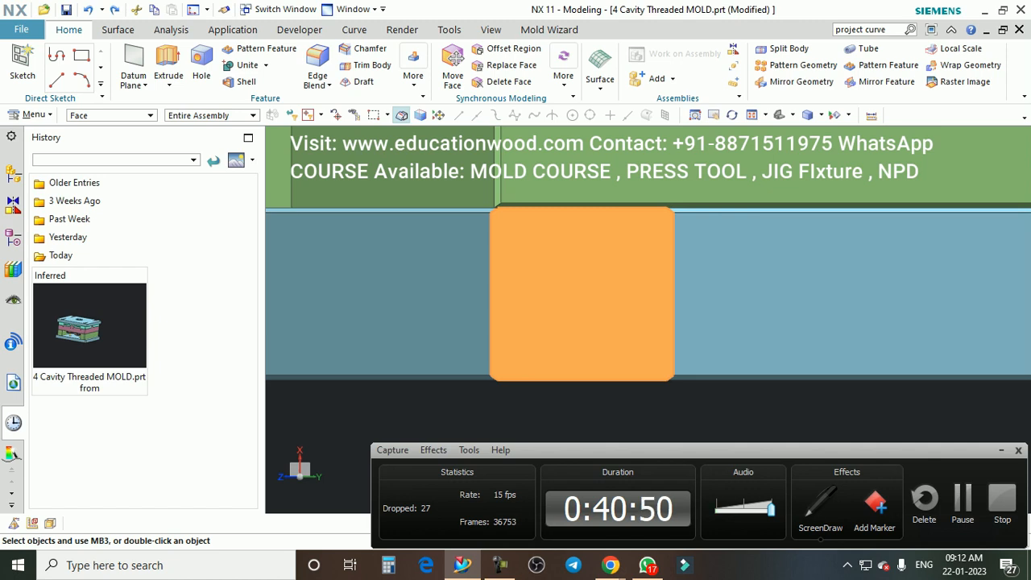
pyautogui.scroll(-6, 600, 363)
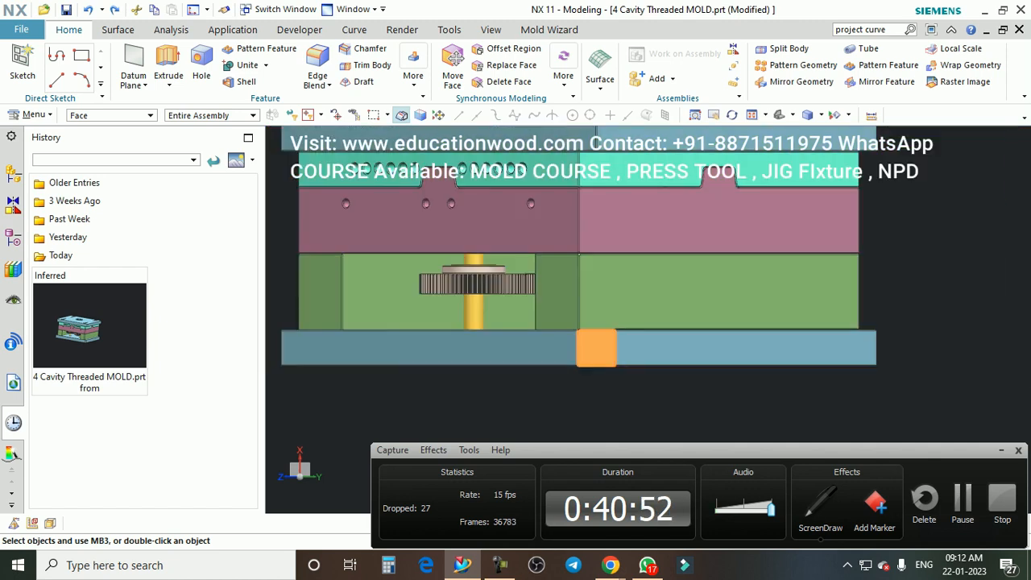
# Step: Clear the chamfer face selection and view the whole mold at an angle from above
pyautogui.press('Home')
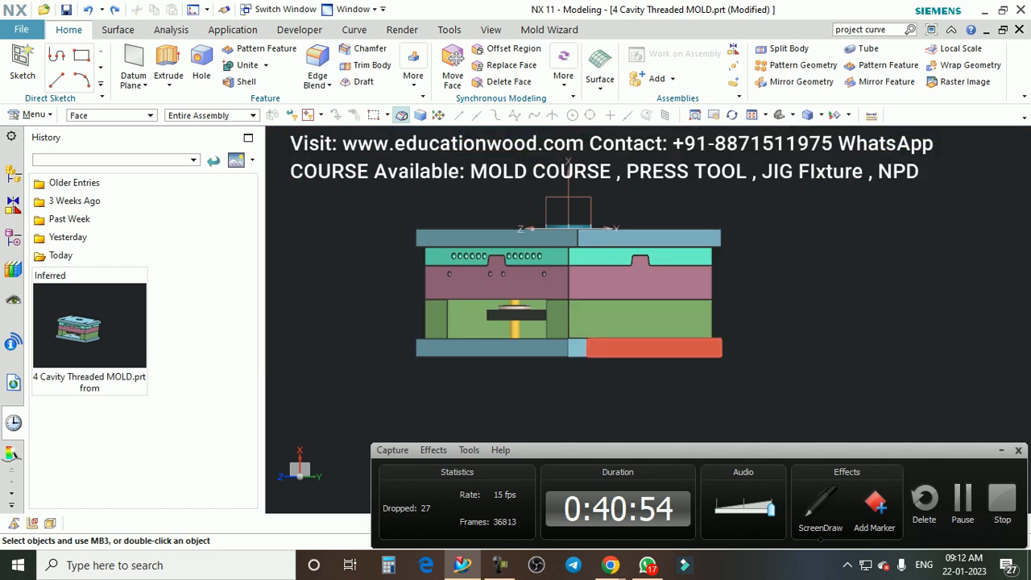
pyautogui.scroll(-1, 568, 343)
pyautogui.moveTo(569, 342)
pyautogui.mouseDown(button='middle')
pyautogui.moveTo(552, 334)
pyautogui.moveTo(569, 332)
pyautogui.mouseUp(button='middle')
pyautogui.scroll(1, 564, 342)
pyautogui.scroll(-2, 575, 336)
pyautogui.scroll(1, 580, 336)
pyautogui.scroll(2, 568, 333)
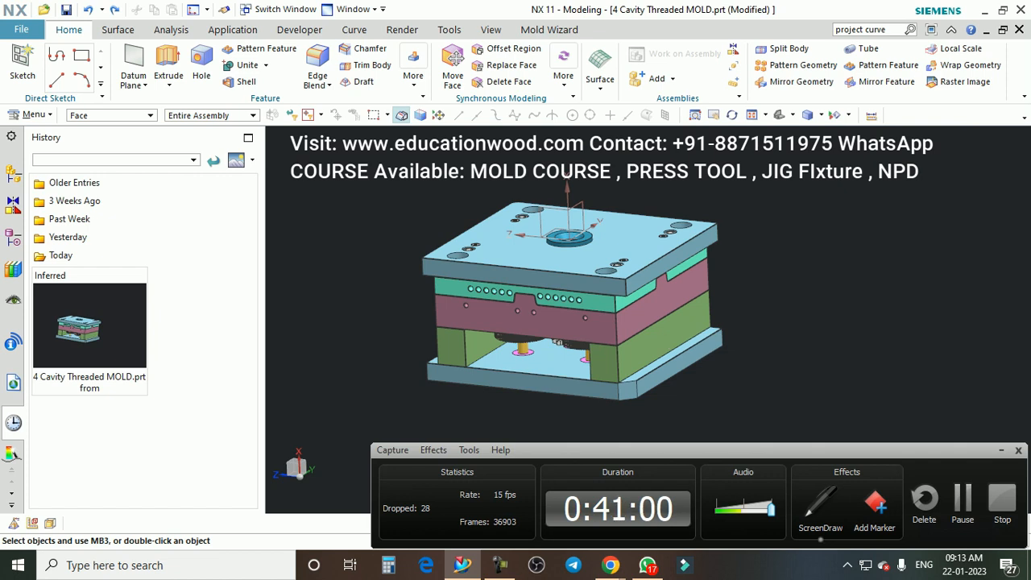
pyautogui.click(820, 506)
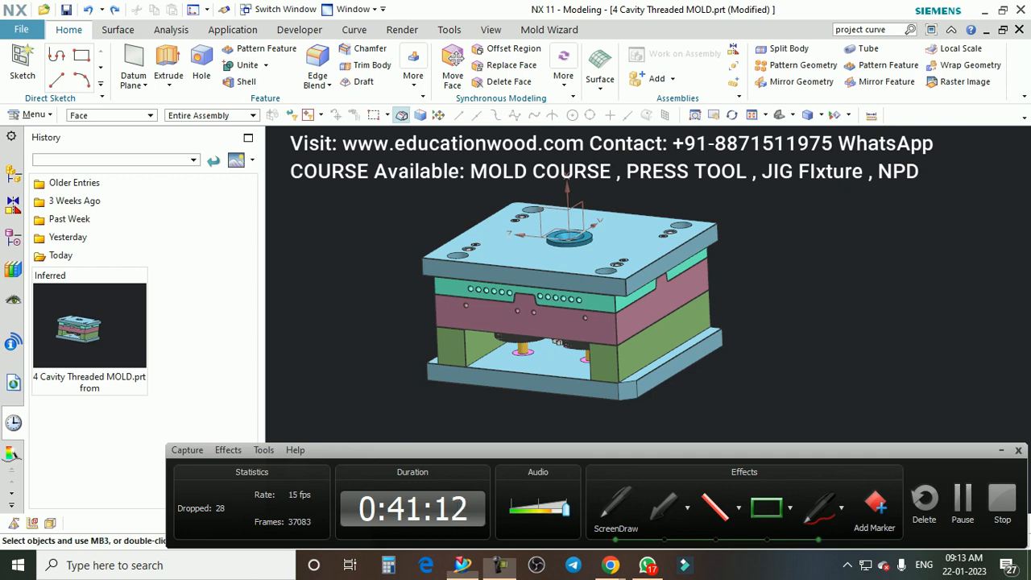
pyautogui.moveTo(802, 188)
pyautogui.mouseDown()
pyautogui.moveTo(836, 197)
pyautogui.moveTo(881, 183)
pyautogui.mouseUp()
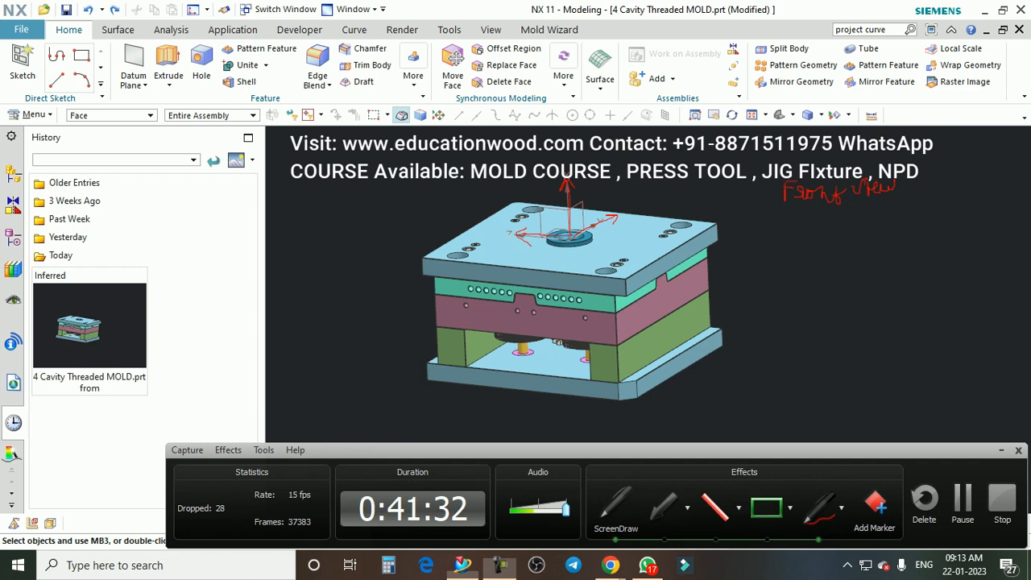
pyautogui.moveTo(618, 204); pyautogui.dragTo(623, 207)
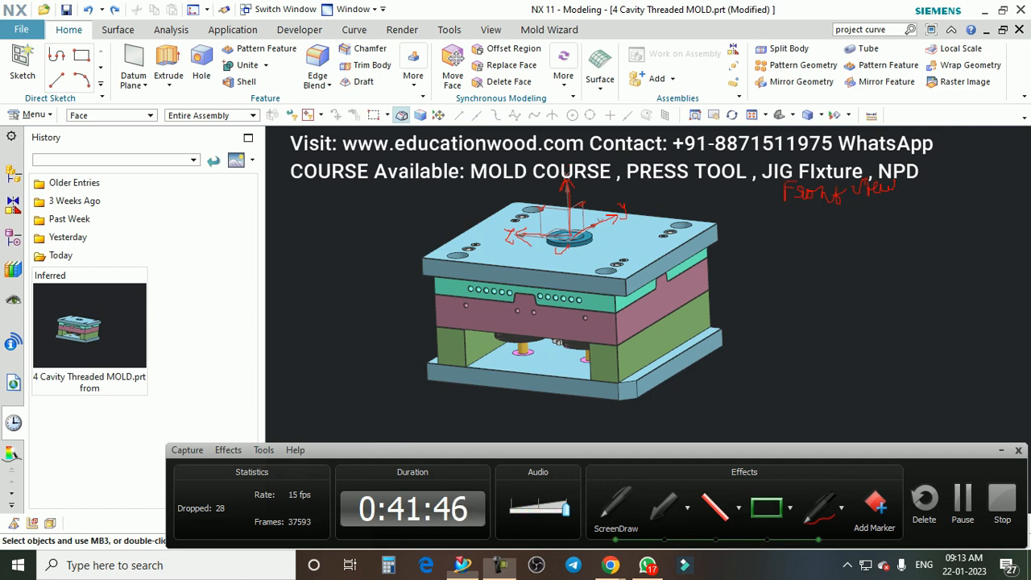
pyautogui.moveTo(775, 295)
pyautogui.mouseDown()
pyautogui.moveTo(765, 300)
pyautogui.moveTo(787, 295)
pyautogui.mouseUp()
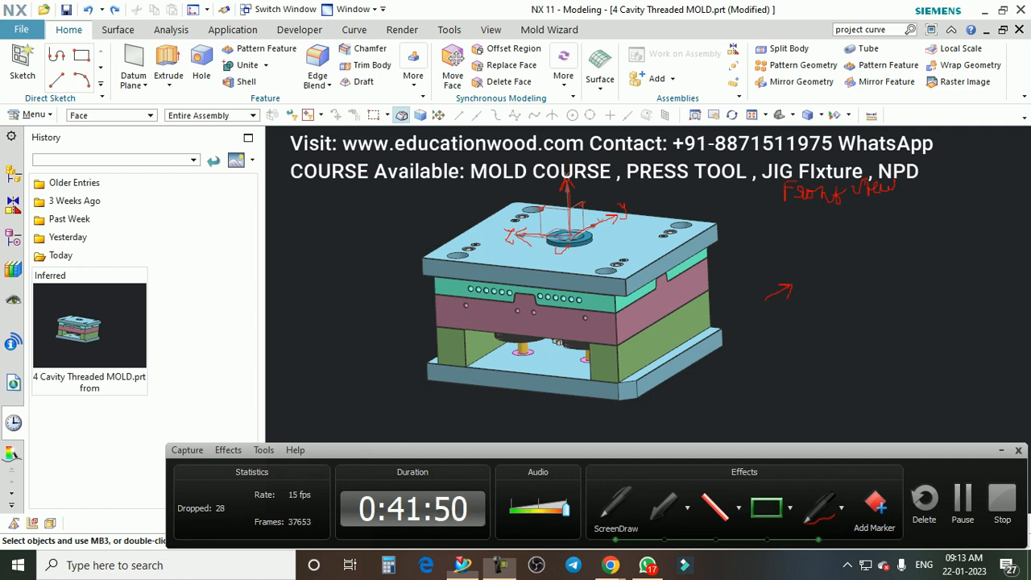
pyautogui.moveTo(817, 254)
pyautogui.mouseDown()
pyautogui.moveTo(817, 288)
pyautogui.moveTo(858, 291)
pyautogui.moveTo(833, 272)
pyautogui.moveTo(879, 246)
pyautogui.moveTo(860, 295)
pyautogui.moveTo(907, 264)
pyautogui.mouseUp()
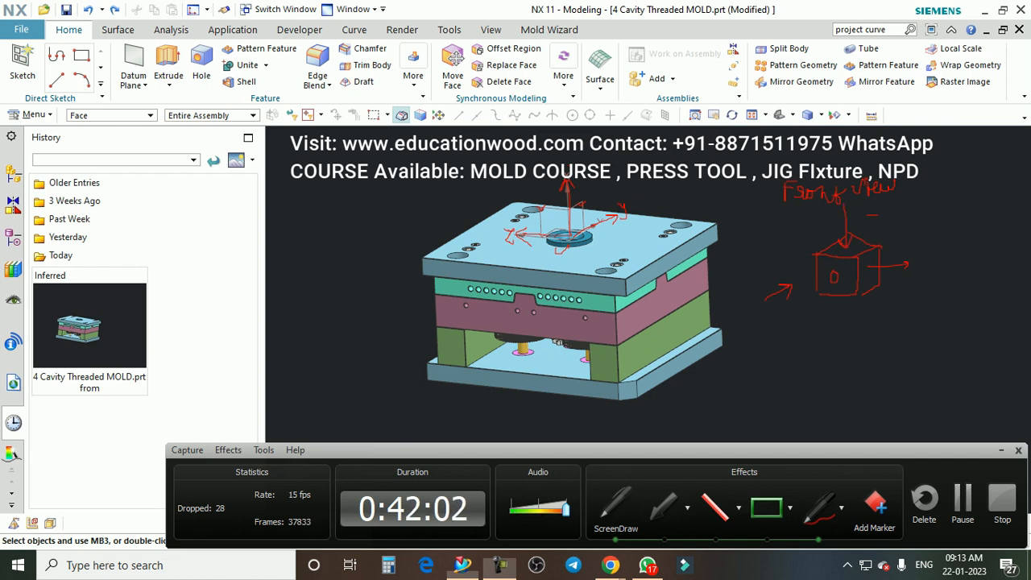
pyautogui.moveTo(951, 252)
pyautogui.mouseDown()
pyautogui.moveTo(972, 268)
pyautogui.moveTo(953, 290)
pyautogui.mouseUp()
pyautogui.moveTo(822, 277); pyautogui.dragTo(830, 276)
pyautogui.moveTo(767, 284); pyautogui.dragTo(771, 281)
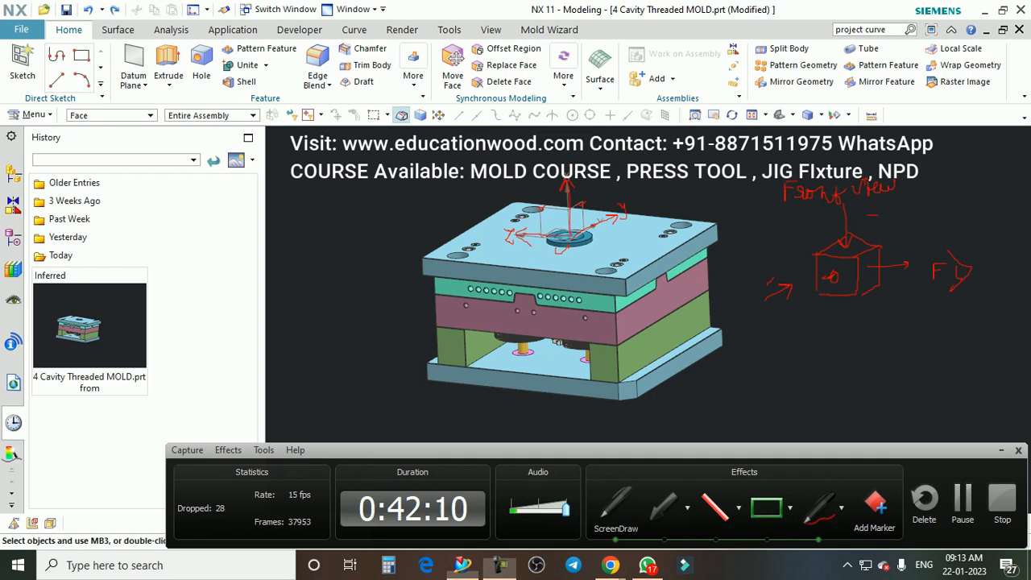
pyautogui.press('Escape')
# Step: View the mold in the standard trimetric orientation, followed by the isometric orientation
pyautogui.scroll(-2, 717, 237)
pyautogui.scroll(1, 769, 229)
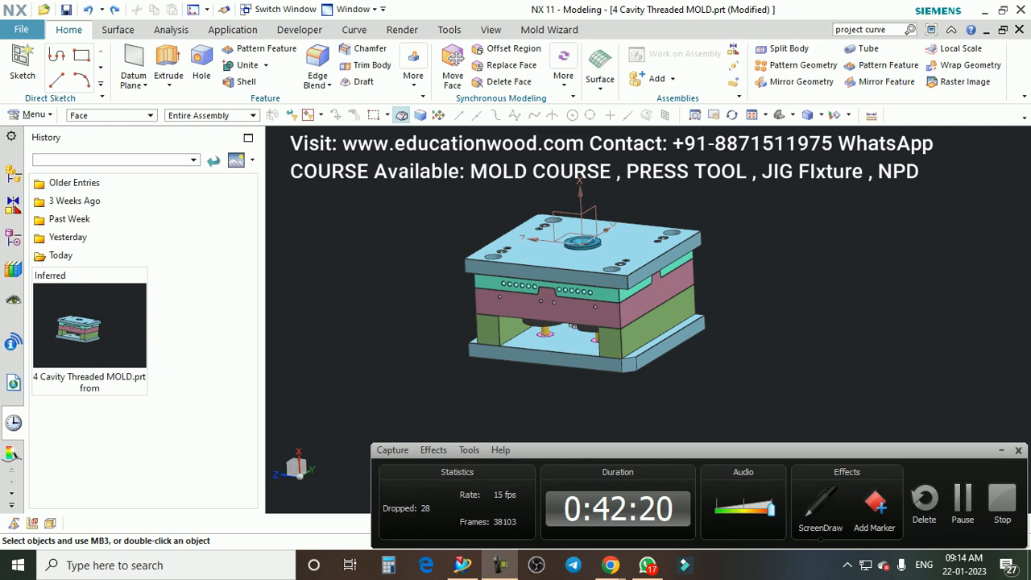
pyautogui.click(754, 290)
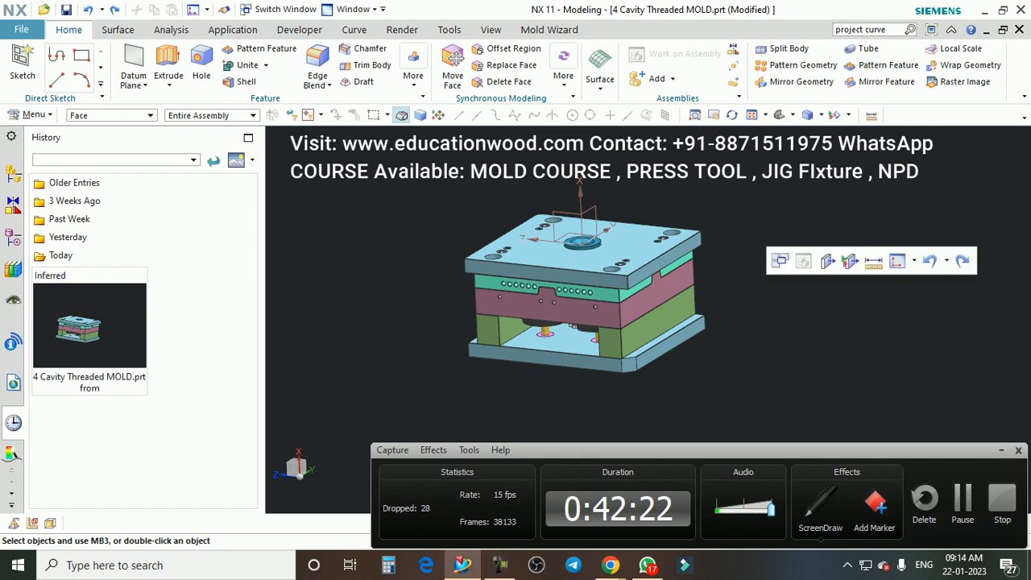
pyautogui.press('Home')
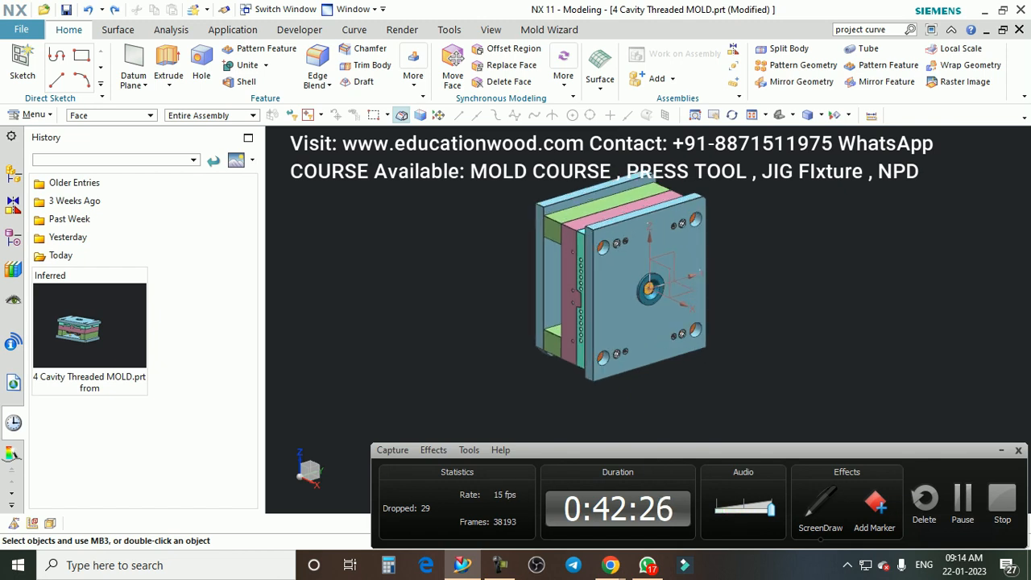
pyautogui.press('End')
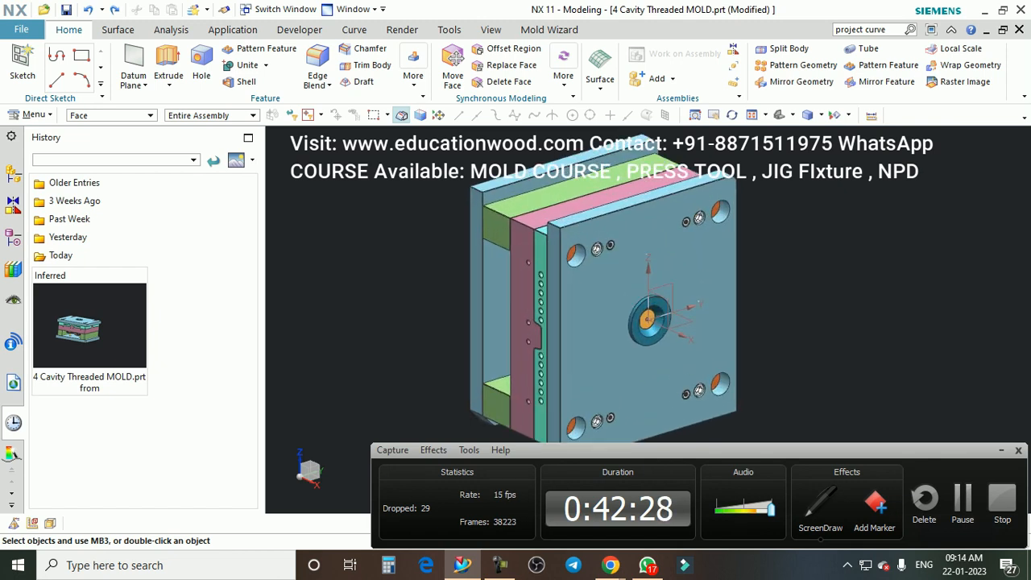
pyautogui.click(821, 503)
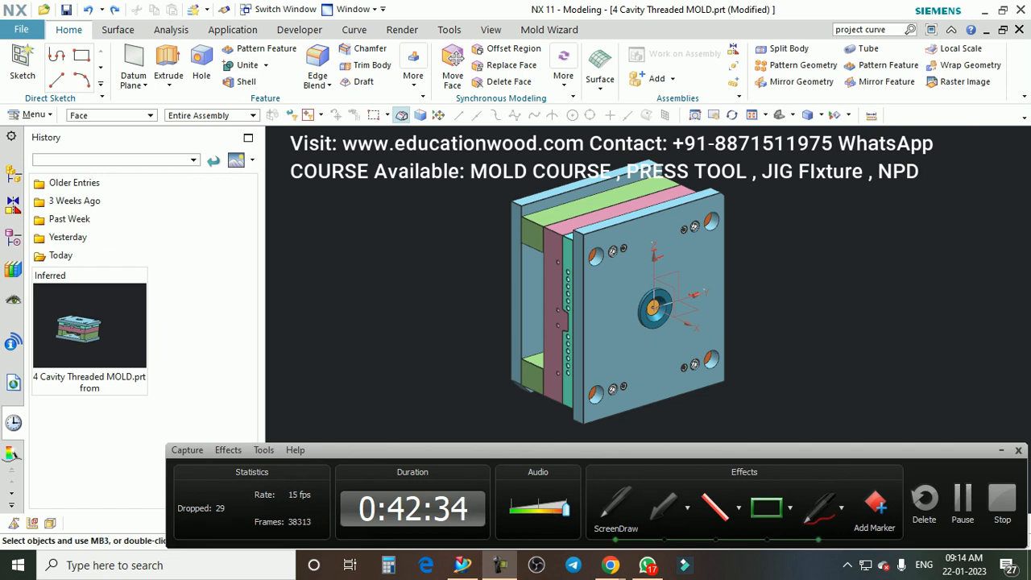
pyautogui.moveTo(654, 257)
pyautogui.mouseDown()
pyautogui.moveTo(706, 295)
pyautogui.moveTo(701, 267)
pyautogui.mouseUp()
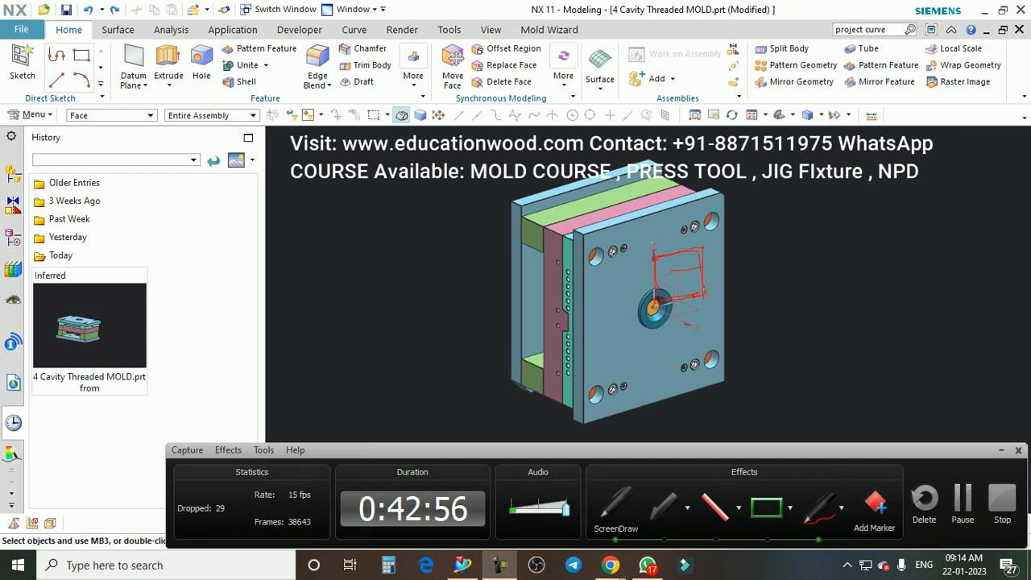
pyautogui.press('Escape')
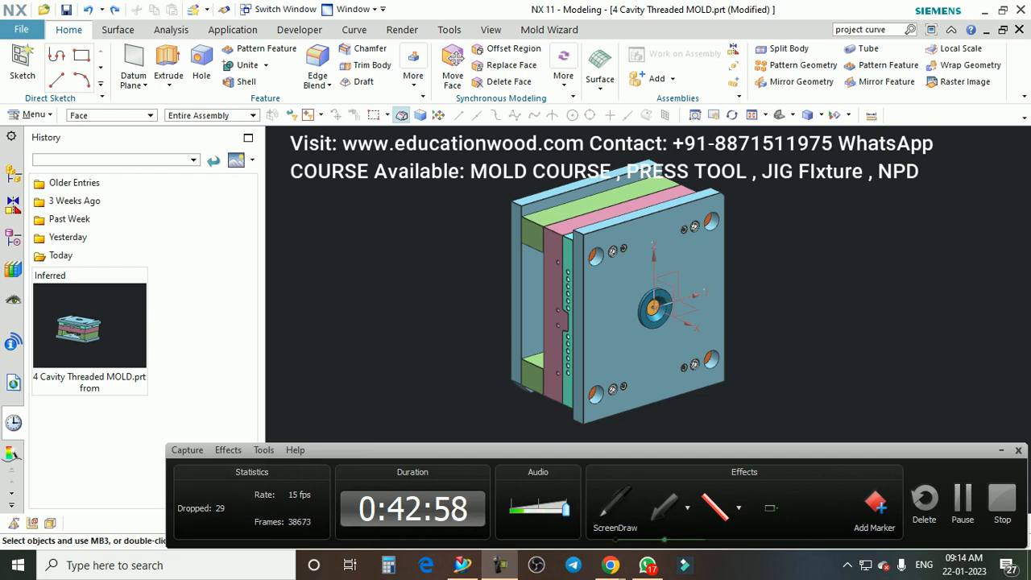
# Step: Set the mold to the standard trimetric orientation, restoring that orientation after tilting the model
pyautogui.click(793, 115)
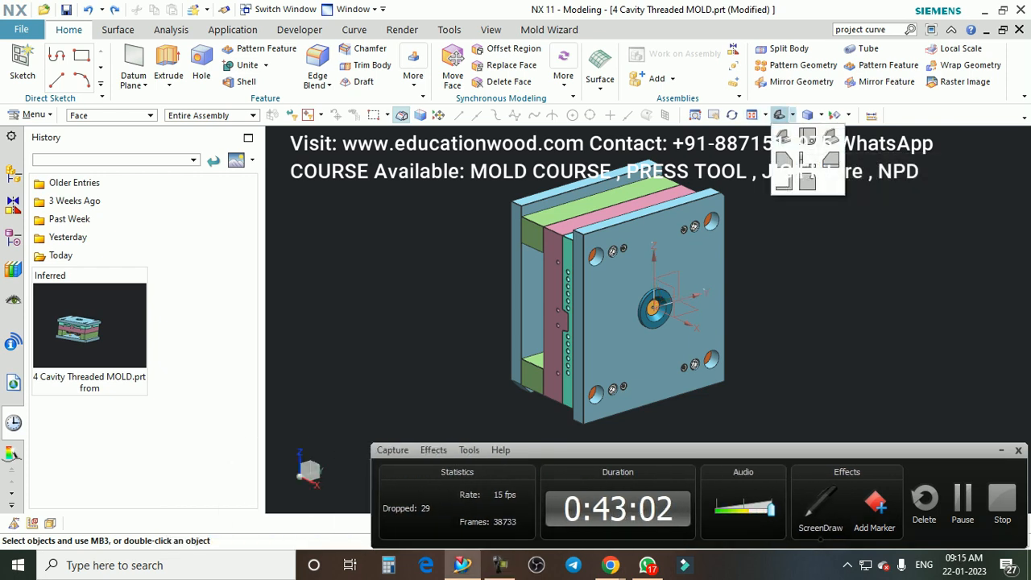
pyautogui.click(782, 137)
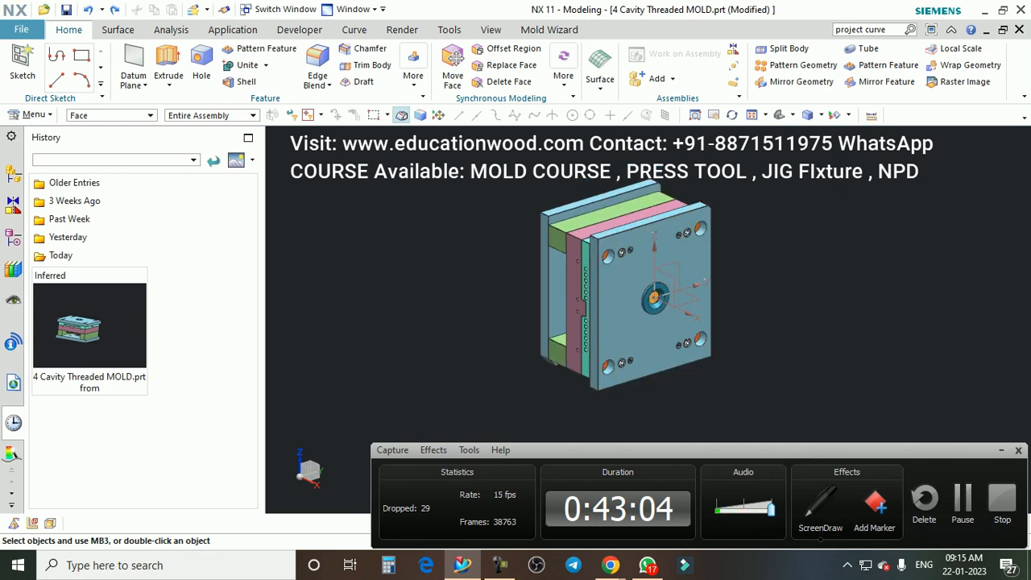
pyautogui.click(792, 115)
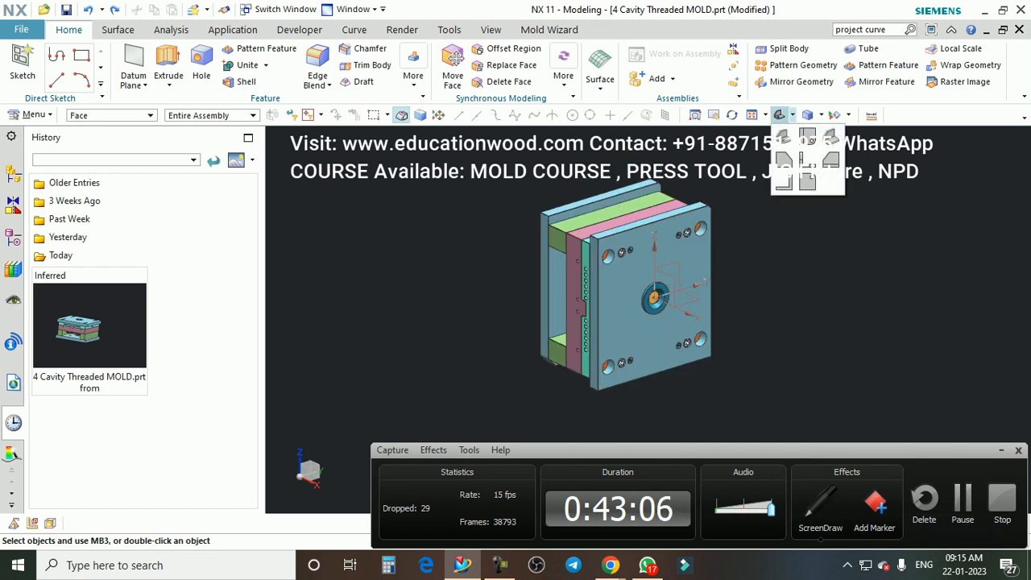
pyautogui.click(807, 161)
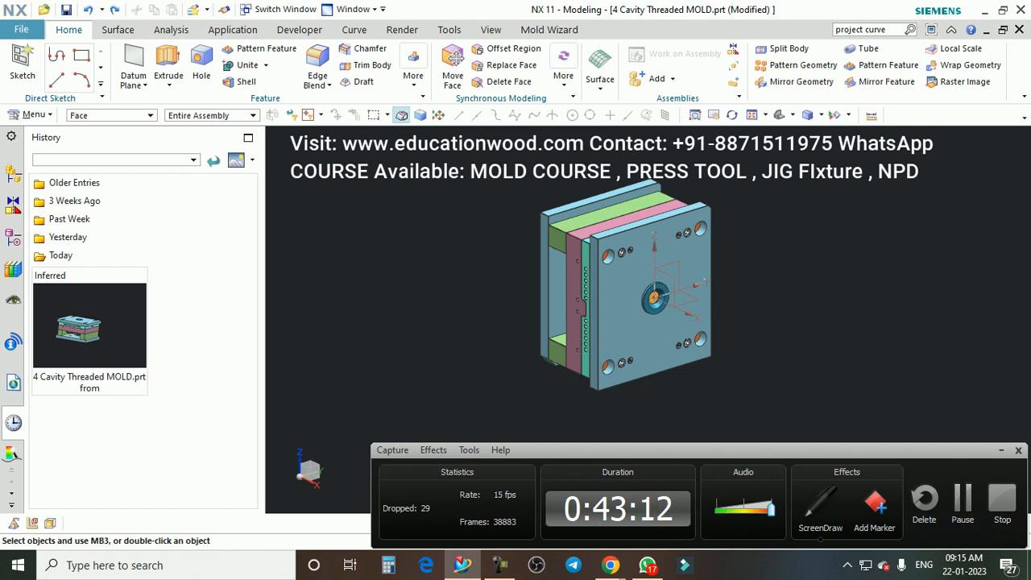
pyautogui.keyDown('shift'); pyautogui.moveTo(644, 322); pyautogui.dragTo(650, 319, button='middle'); pyautogui.keyUp('shift')
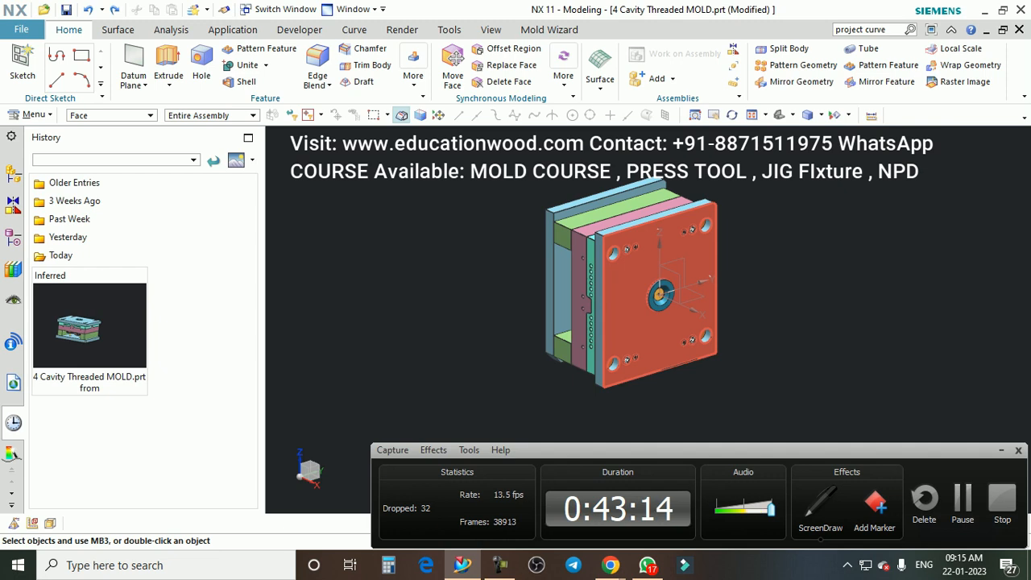
pyautogui.moveTo(652, 320); pyautogui.dragTo(683, 306, button='middle')
pyautogui.click(829, 310)
pyautogui.moveTo(830, 310); pyautogui.dragTo(805, 351, button='middle')
pyautogui.scroll(1, 811, 323)
pyautogui.scroll(1, 704, 354)
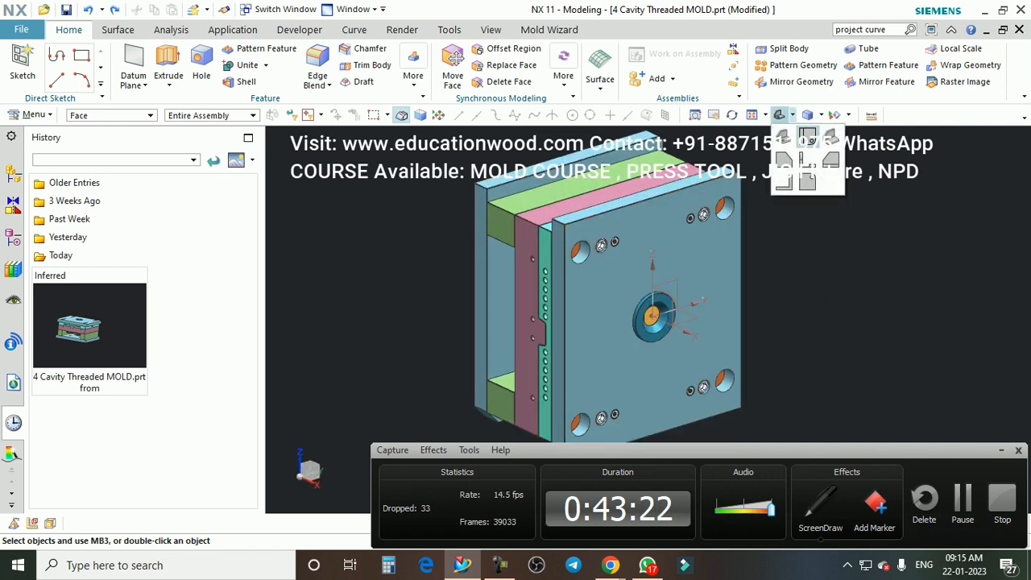
pyautogui.click(786, 137)
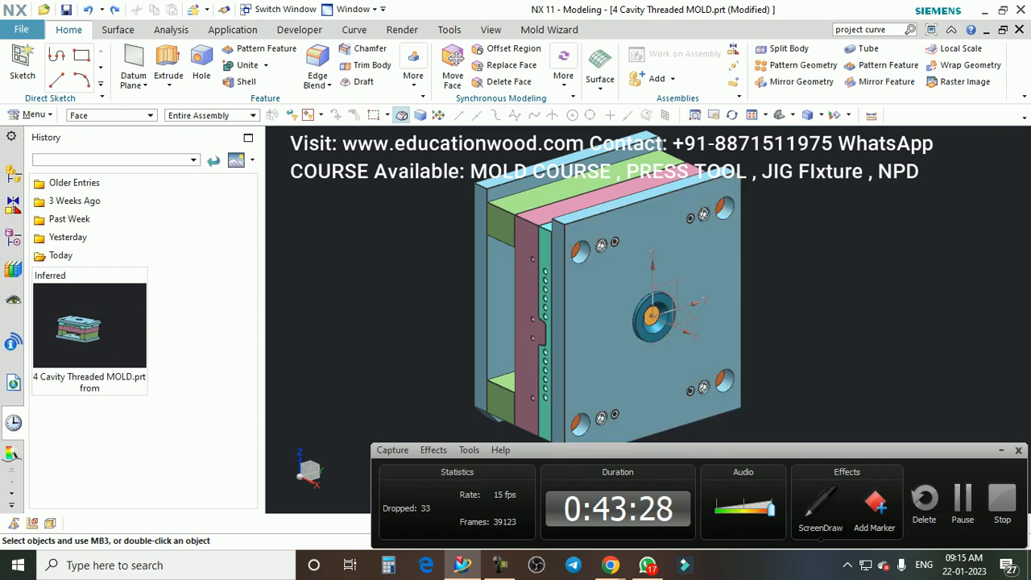
pyautogui.scroll(-2, 715, 286)
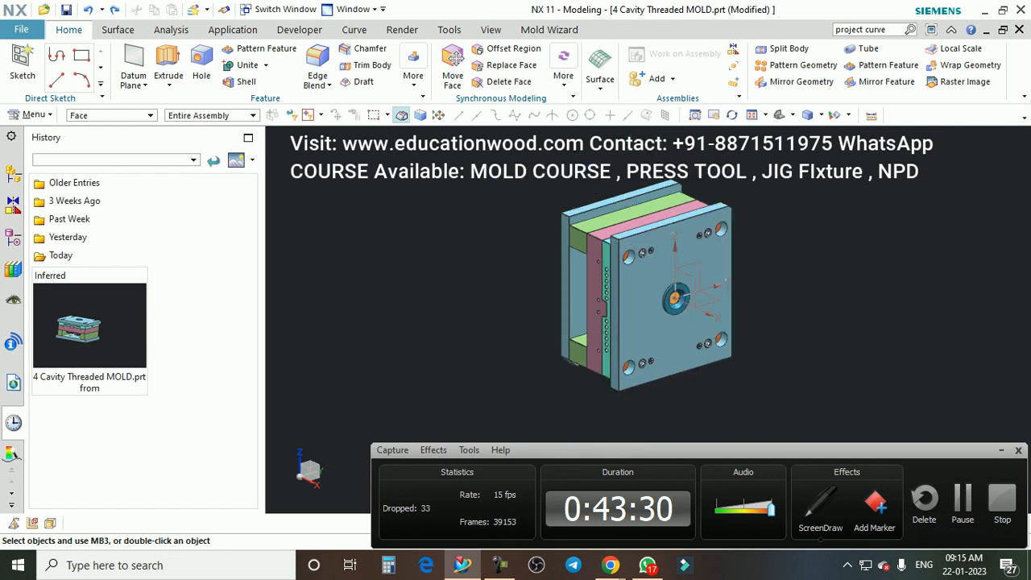
# Step: Switch the mold through the standard top, isometric and front orientations
pyautogui.click(792, 115)
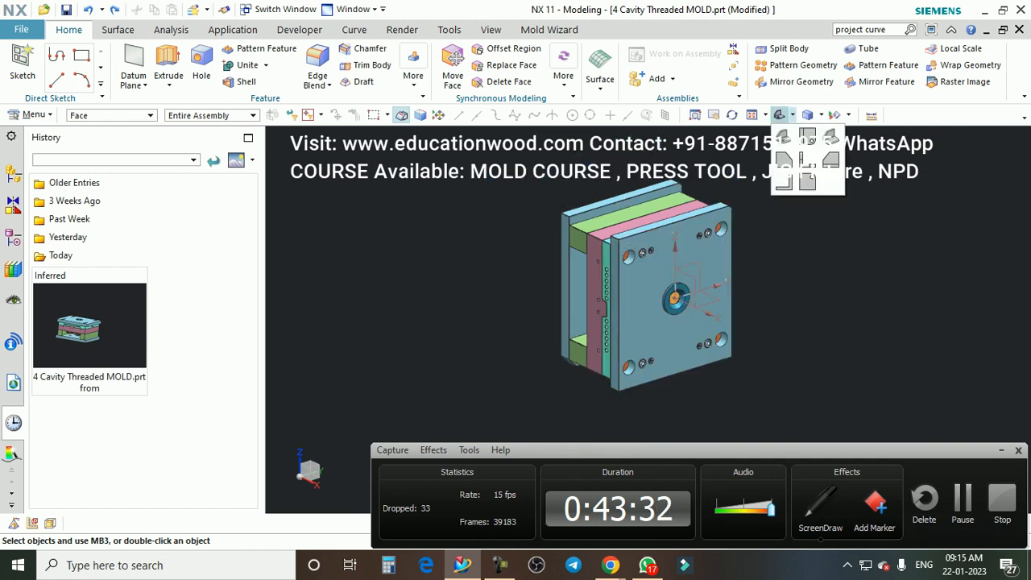
pyautogui.click(808, 137)
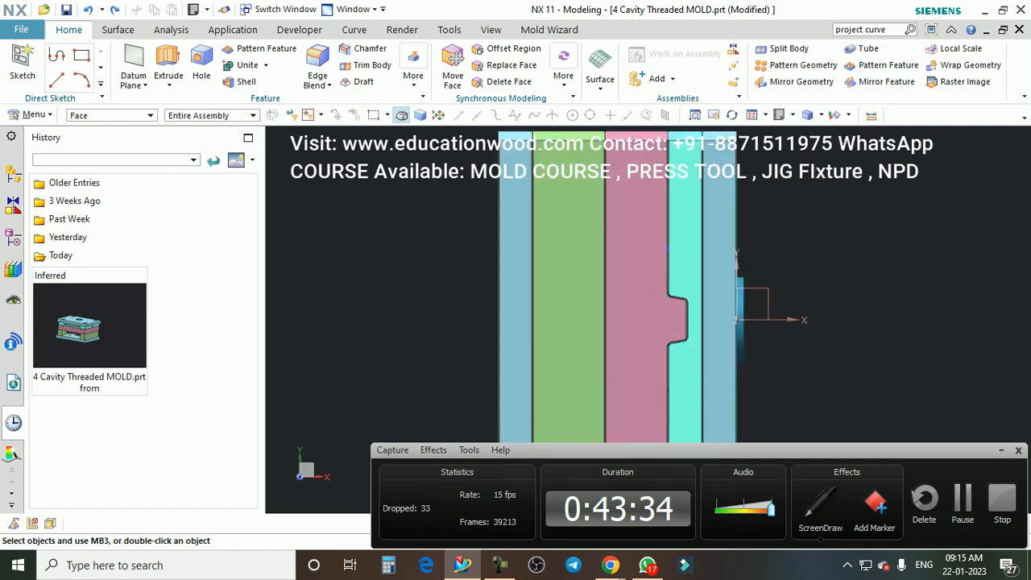
pyautogui.click(792, 116)
pyautogui.moveTo(820, 115)
pyautogui.click(832, 136)
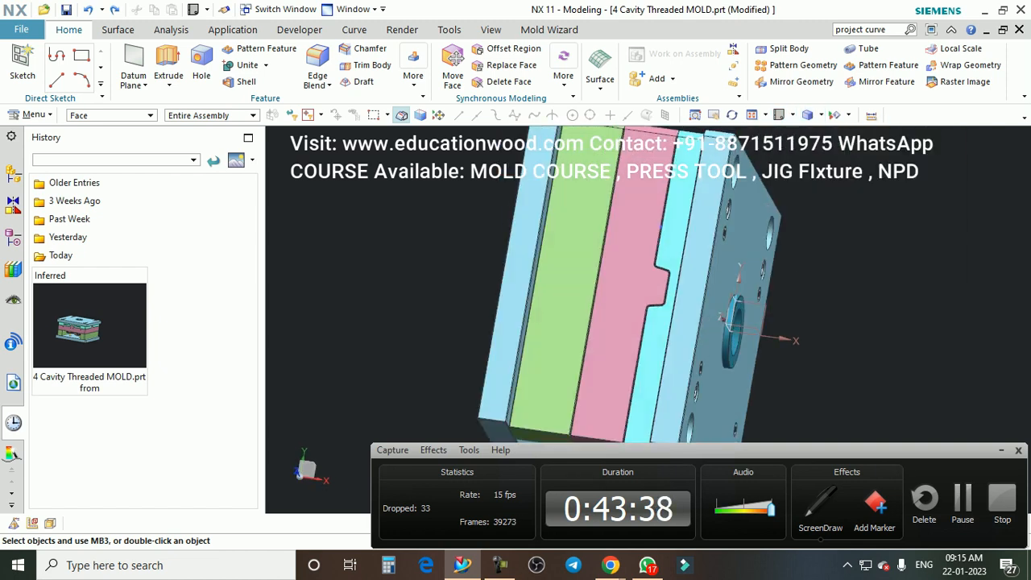
pyautogui.click(792, 115)
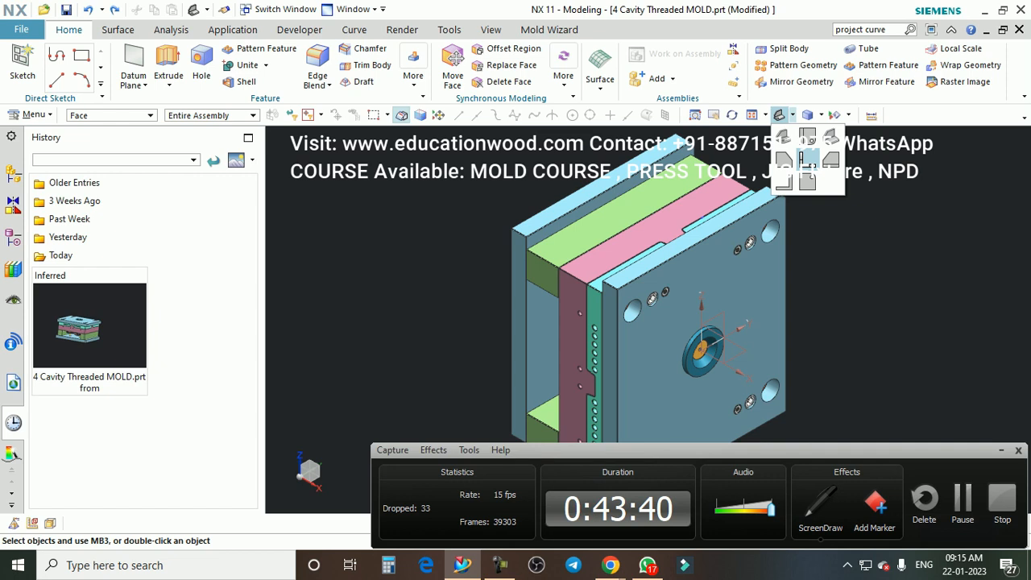
pyautogui.click(806, 161)
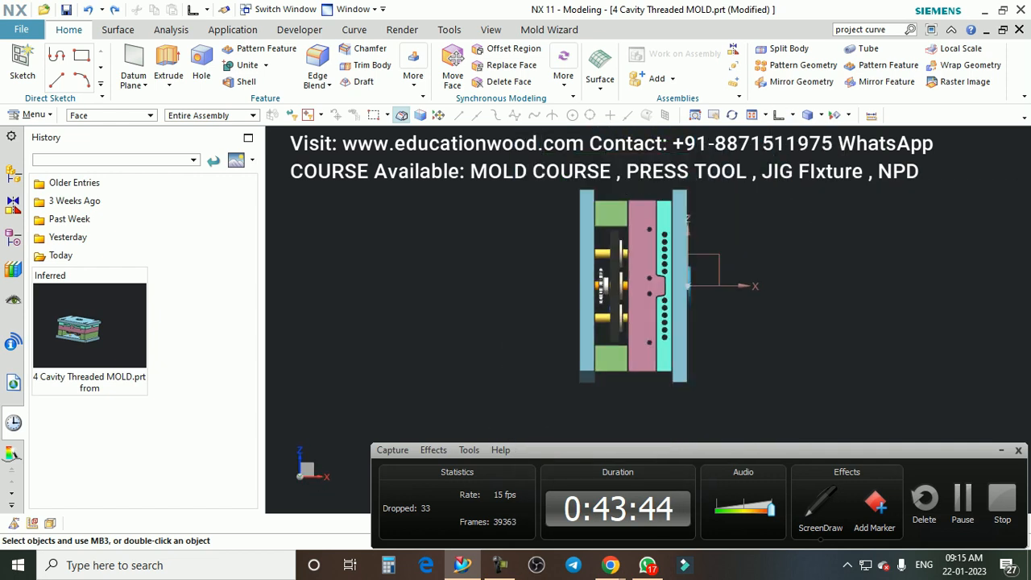
# Step: Tilt the mold out of the front view and return it to the trimetric orientation
pyautogui.moveTo(773, 322); pyautogui.dragTo(681, 343, button='middle')
pyautogui.click(830, 310)
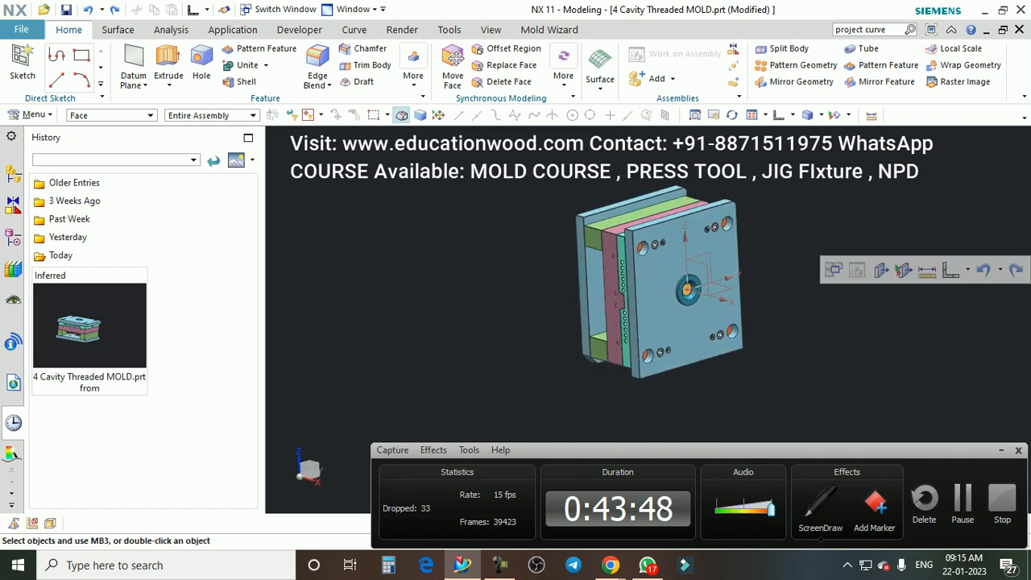
pyautogui.moveTo(777, 306); pyautogui.dragTo(769, 322, button='middle')
pyautogui.scroll(1, 749, 282)
pyautogui.scroll(-2, 604, 282)
pyautogui.scroll(1, 640, 298)
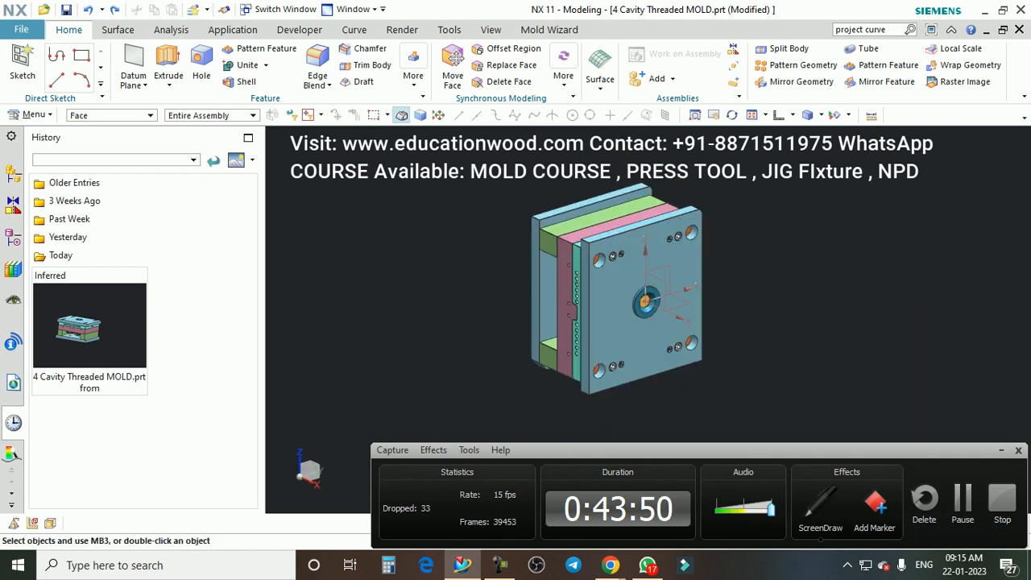
pyautogui.scroll(1, 618, 314)
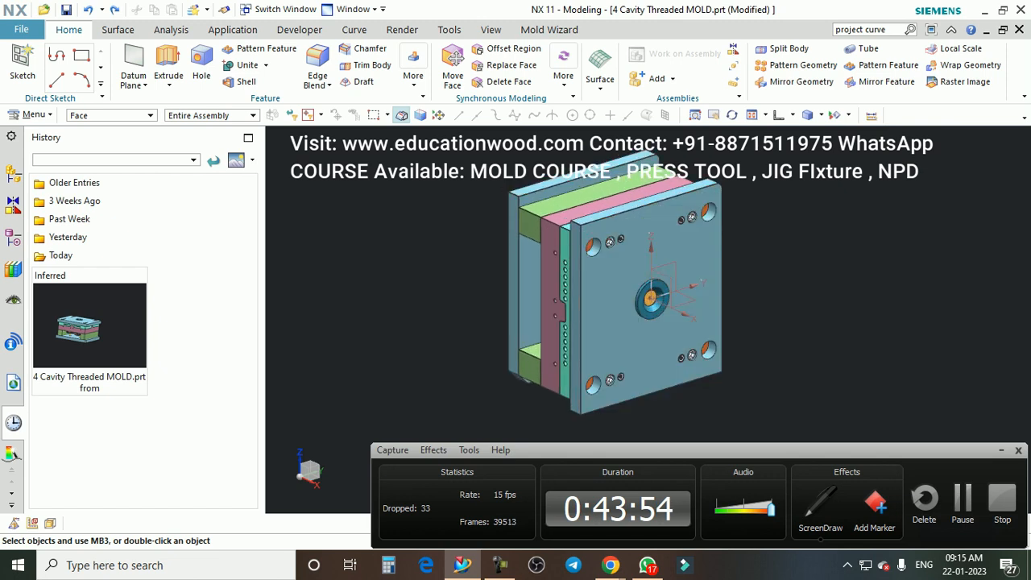
# Step: Snap the tilted mold to the front view, examine the gears between the plates, and restore the trimetric orientation
pyautogui.moveTo(618, 300); pyautogui.dragTo(666, 259, button='middle')
pyautogui.press('F8')
pyautogui.scroll(1, 665, 259)
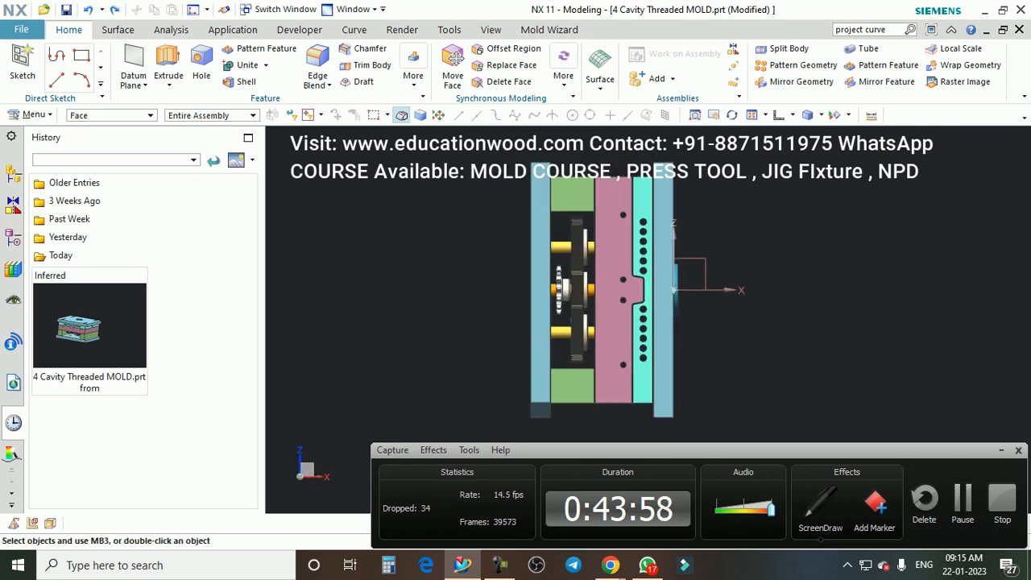
pyautogui.scroll(2, 686, 285)
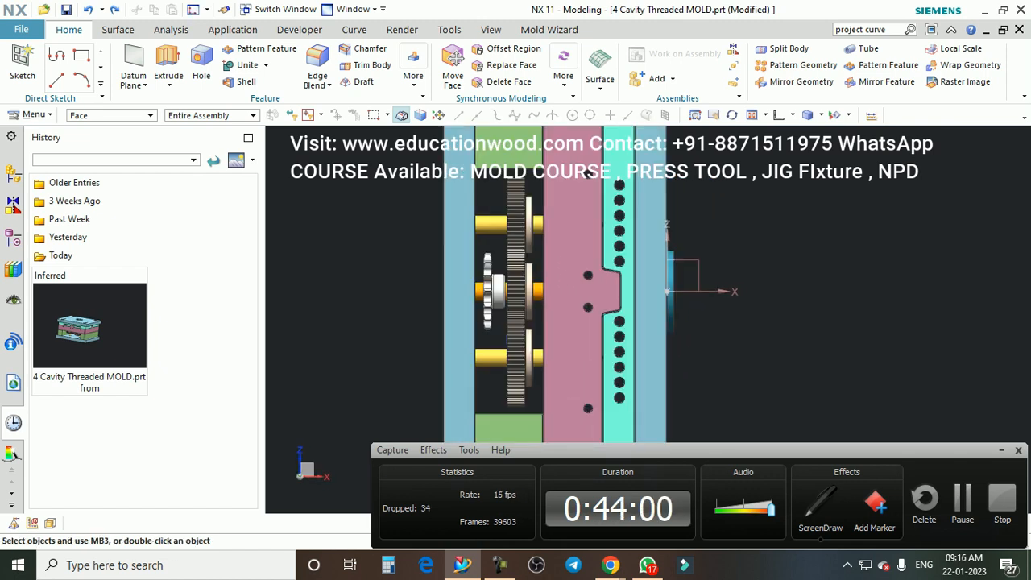
pyautogui.scroll(-2, 620, 280)
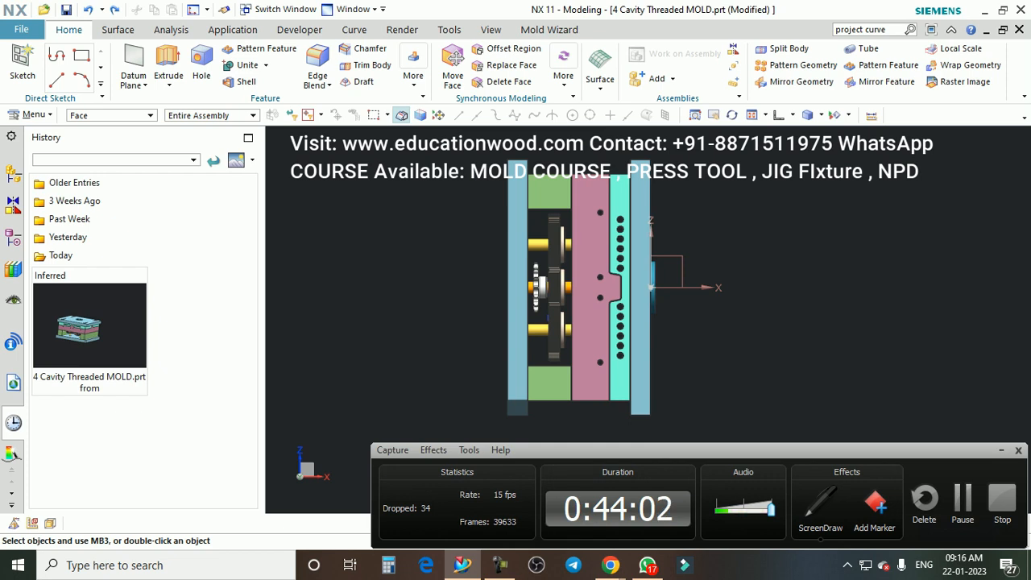
pyautogui.moveTo(621, 280); pyautogui.dragTo(523, 305, button='middle')
pyautogui.scroll(-1, 676, 286)
pyautogui.moveTo(662, 285); pyautogui.dragTo(745, 309, button='middle')
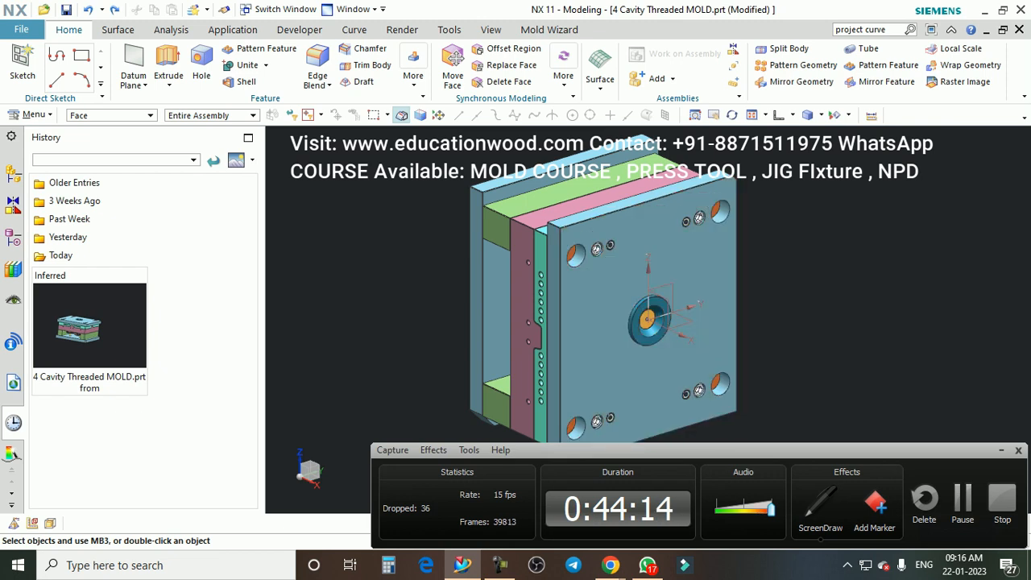
pyautogui.scroll(-2, 668, 326)
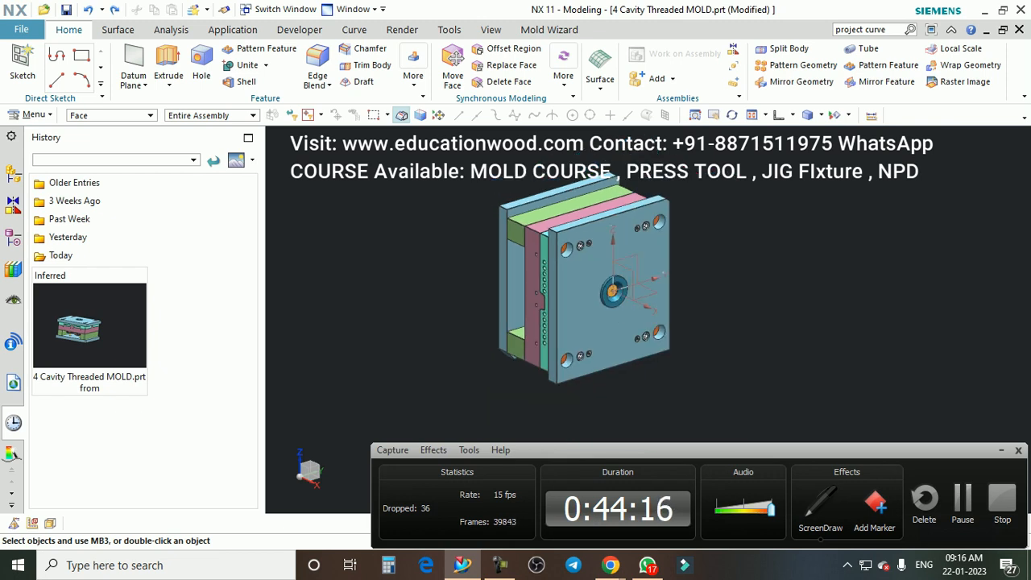
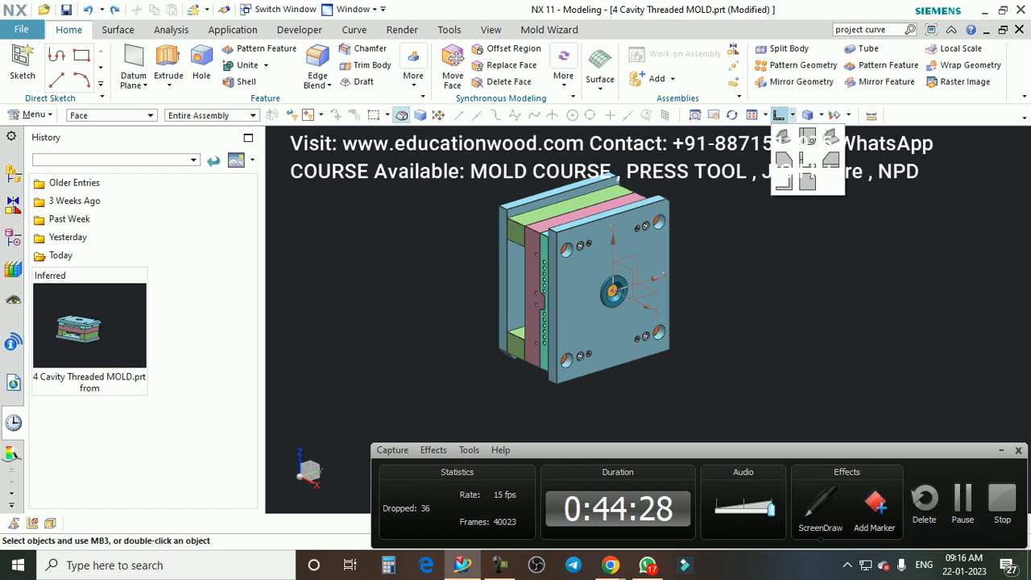
# Step: Set the selection type back to No Selection Filter
pyautogui.press('Escape')
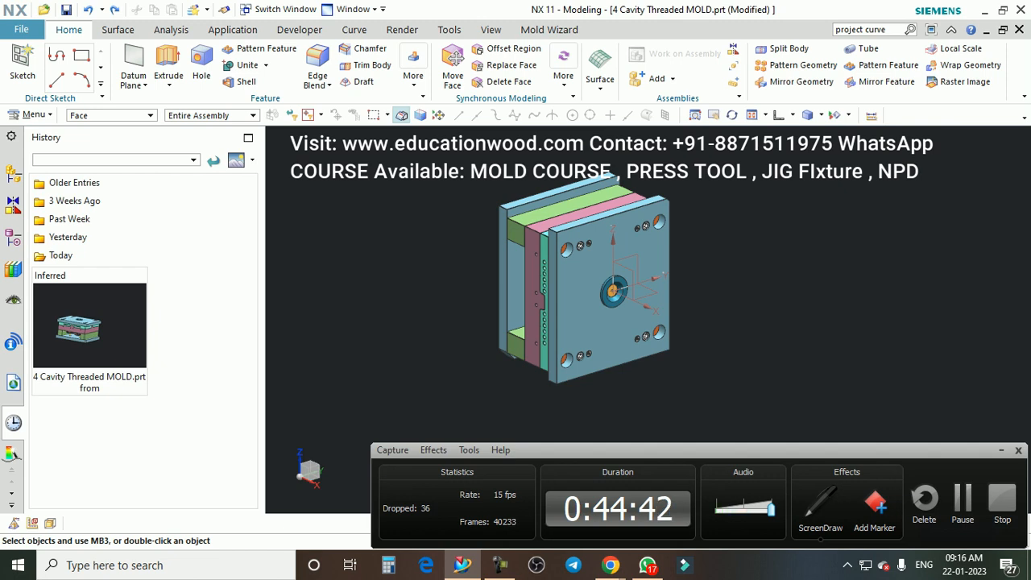
pyautogui.click(110, 115)
pyautogui.click(97, 130)
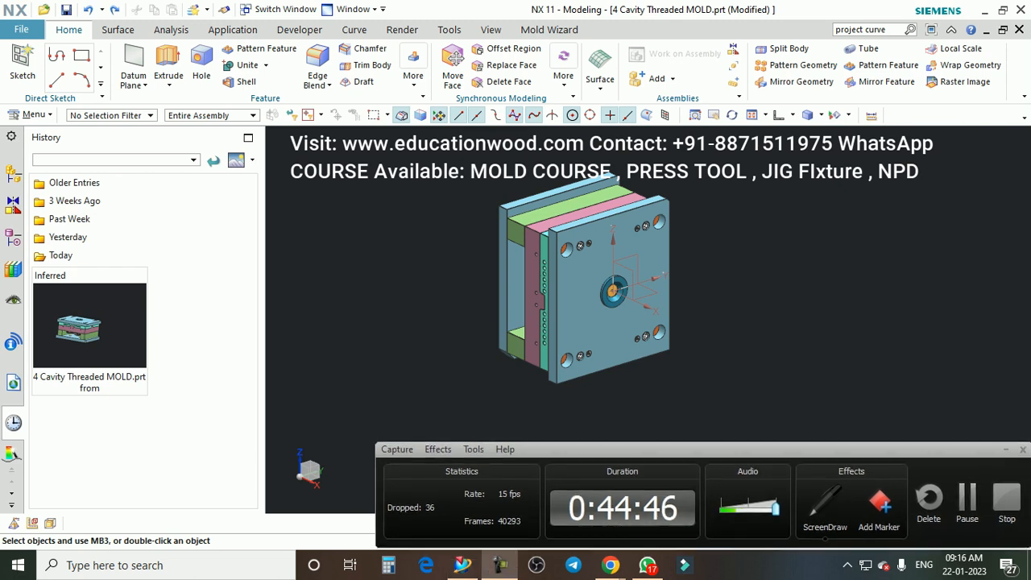
pyautogui.scroll(-1, 678, 265)
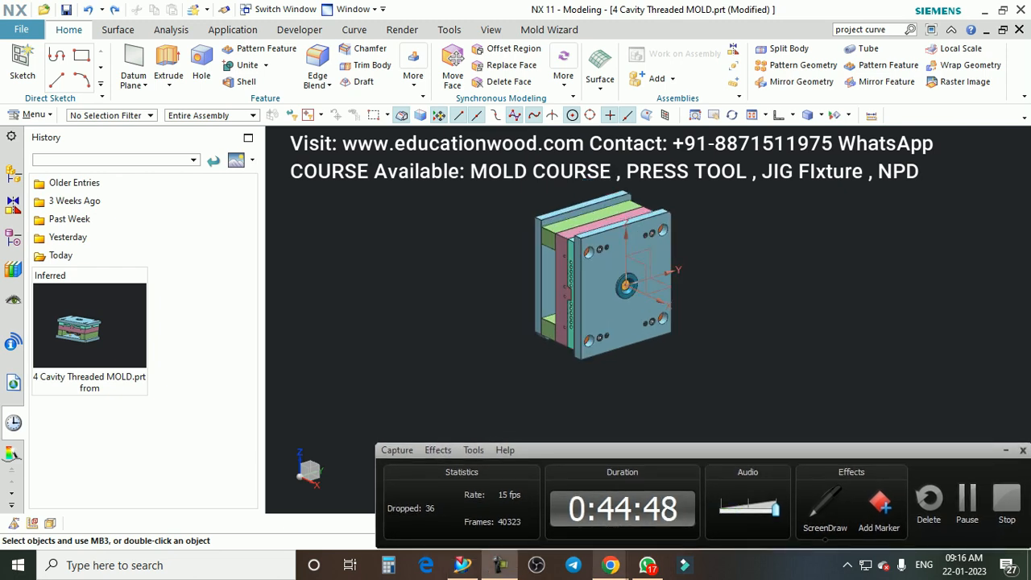
# Step: Check the Google Meet call in Chrome and the WhatsApp chat window, and switch back to NX
pyautogui.moveTo(612, 450)
pyautogui.mouseDown()
pyautogui.moveTo(629, 366)
pyautogui.moveTo(613, 442)
pyautogui.mouseUp()
pyautogui.click(610, 565)
pyautogui.click(611, 564)
pyautogui.click(529, 510)
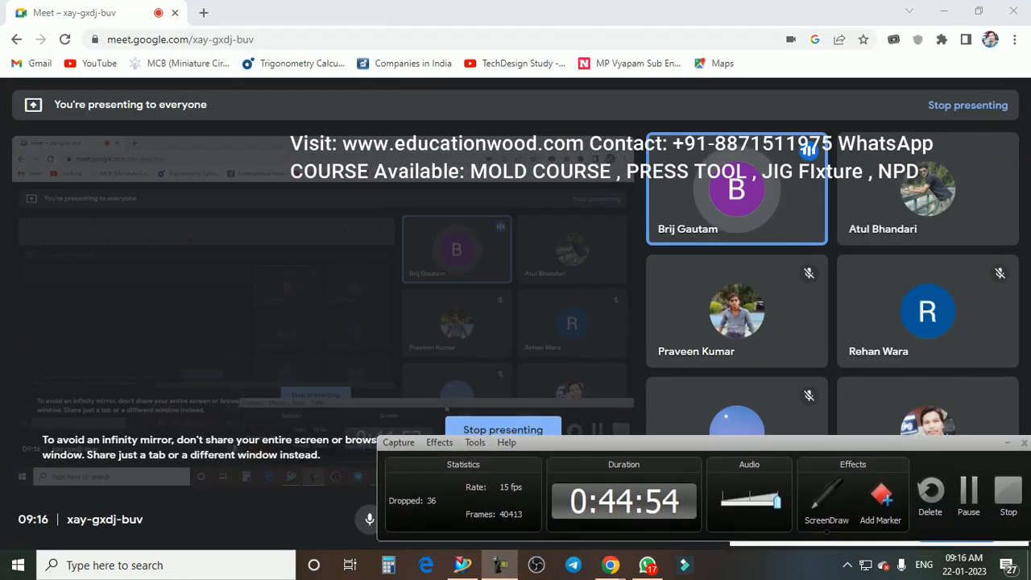
pyautogui.click(648, 565)
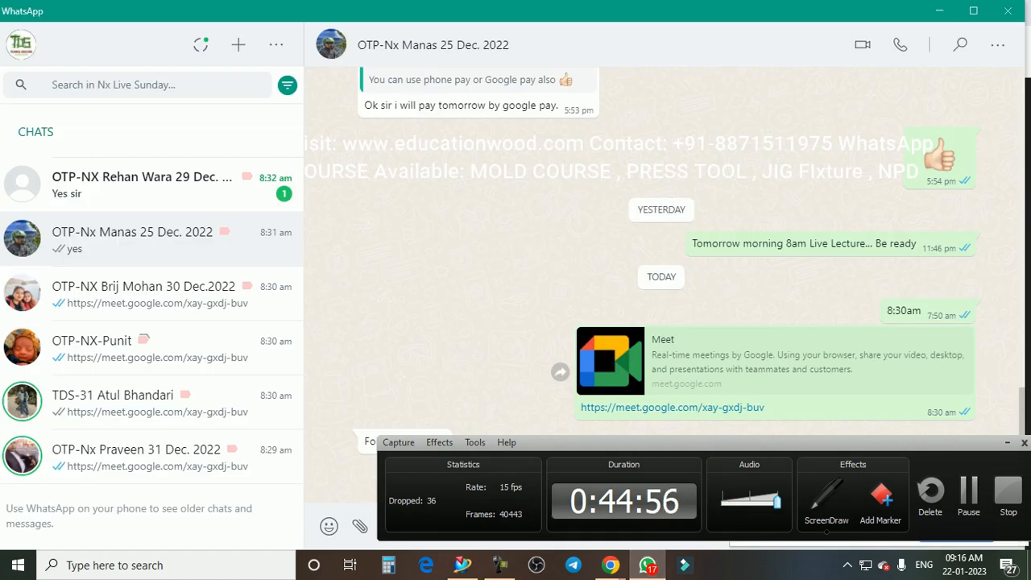
pyautogui.click(938, 10)
pyautogui.click(462, 564)
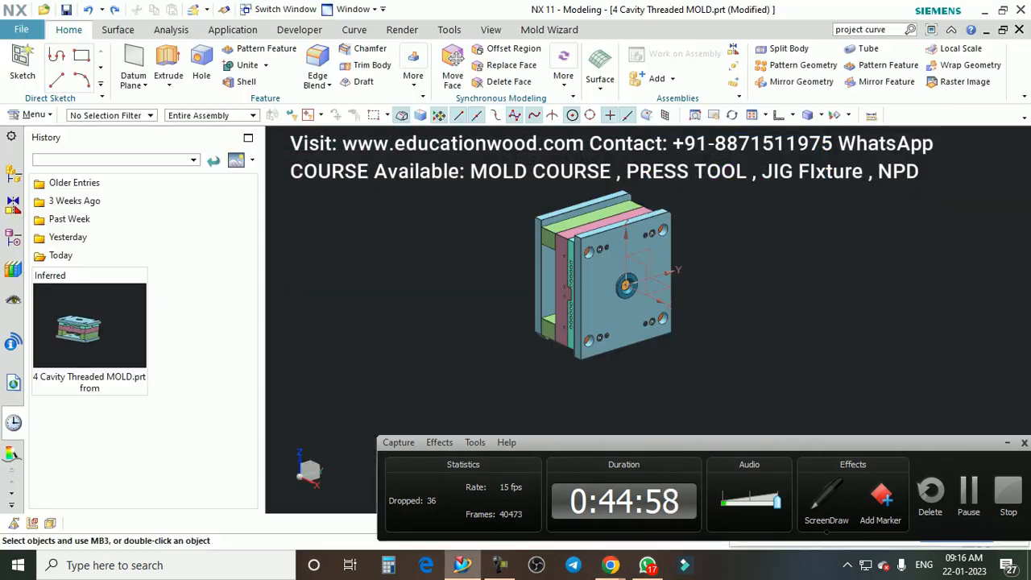
pyautogui.moveTo(644, 443); pyautogui.dragTo(638, 457)
pyautogui.moveTo(613, 282); pyautogui.dragTo(636, 274, button='middle')
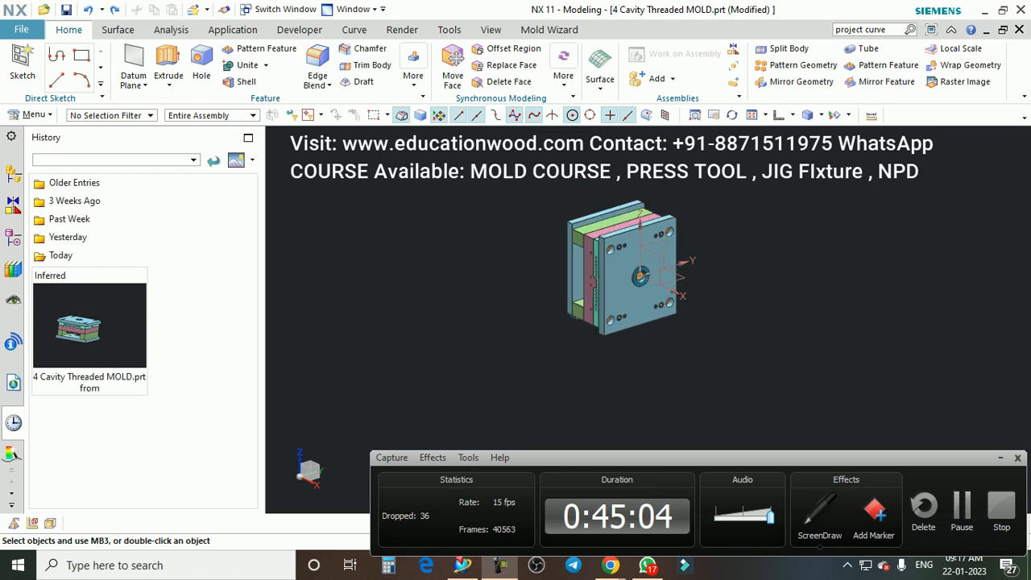
pyautogui.scroll(-1, 717, 243)
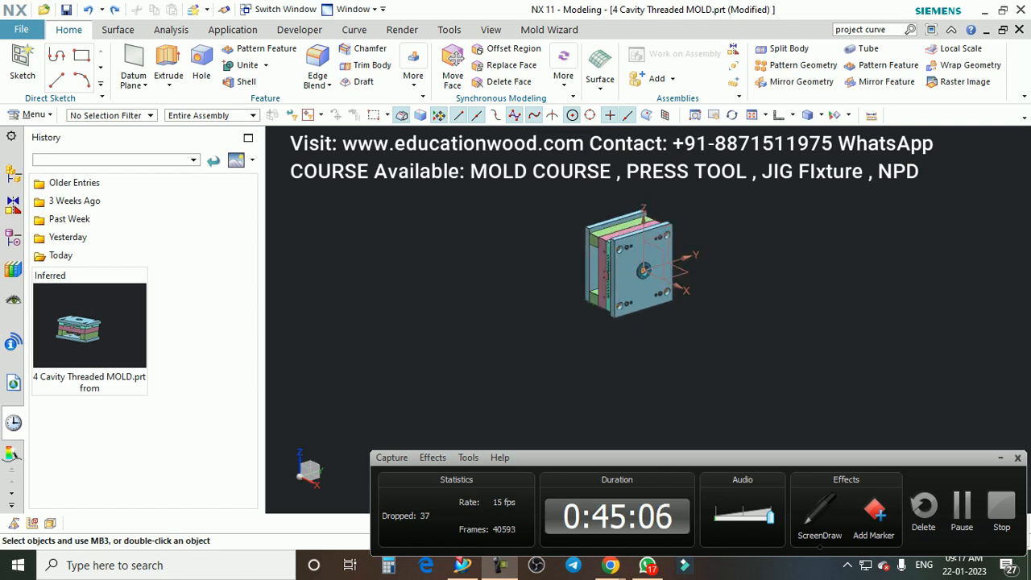
pyautogui.scroll(2, 712, 245)
pyautogui.moveTo(612, 281)
pyautogui.mouseDown(button='middle')
pyautogui.moveTo(624, 306)
pyautogui.moveTo(624, 285)
pyautogui.mouseUp(button='middle')
pyautogui.scroll(1, 624, 285)
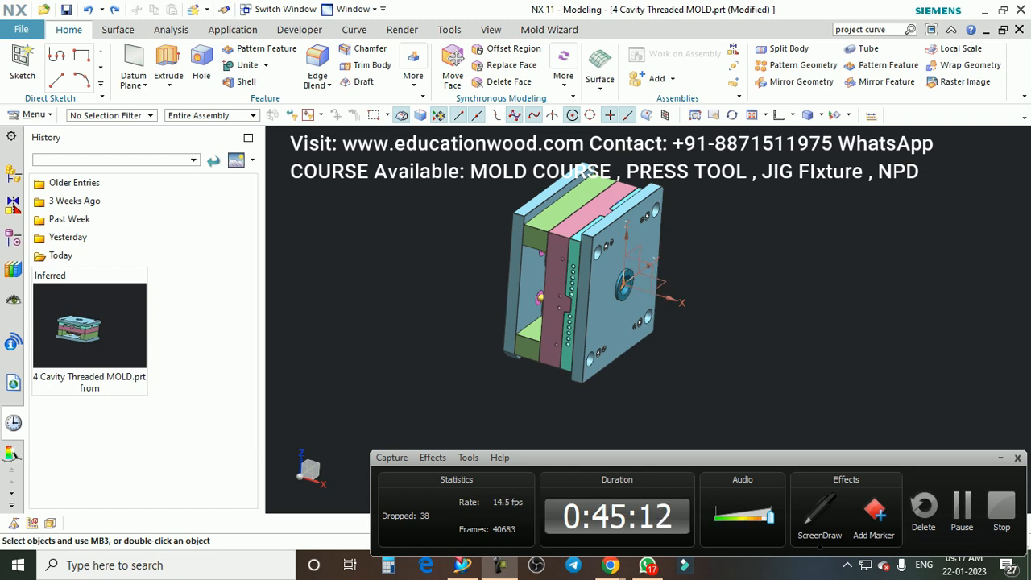
pyautogui.click(117, 30)
pyautogui.click(69, 30)
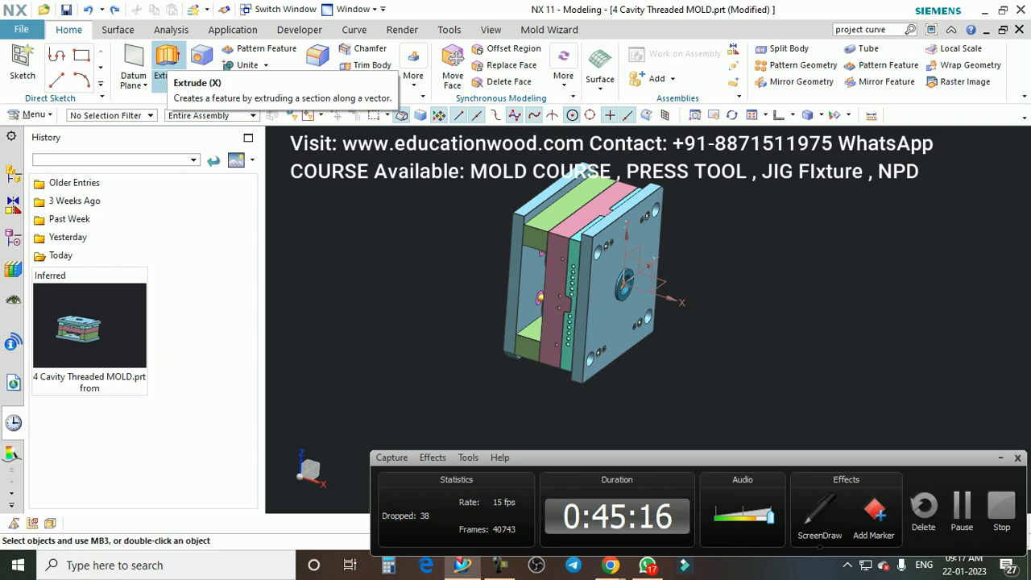
# Step: Start an on-plane sketch on the outer face of the mold plate that carries the central ring
pyautogui.moveTo(642, 310); pyautogui.dragTo(646, 268, button='middle')
pyautogui.scroll(2, 647, 267)
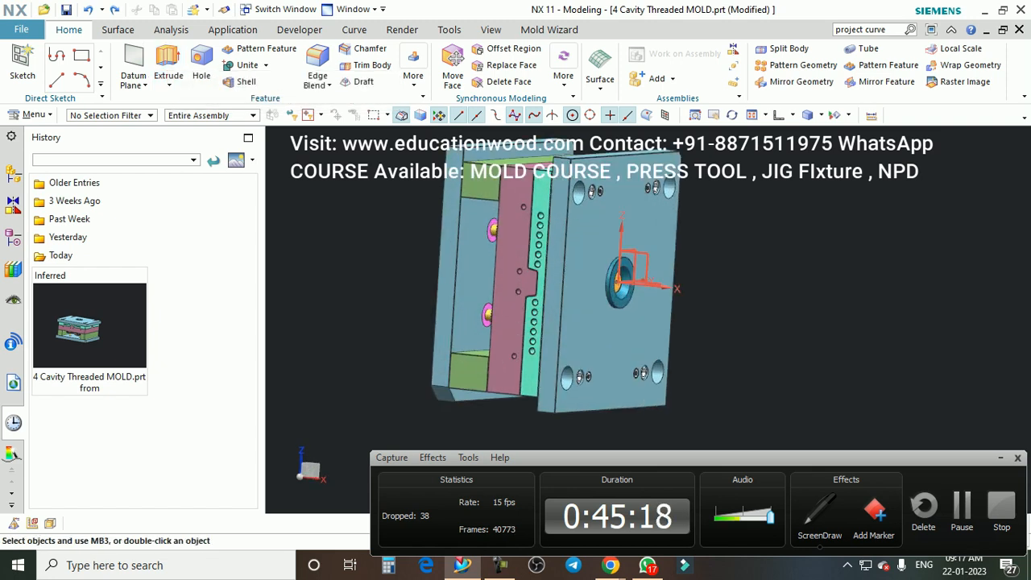
pyautogui.click(23, 64)
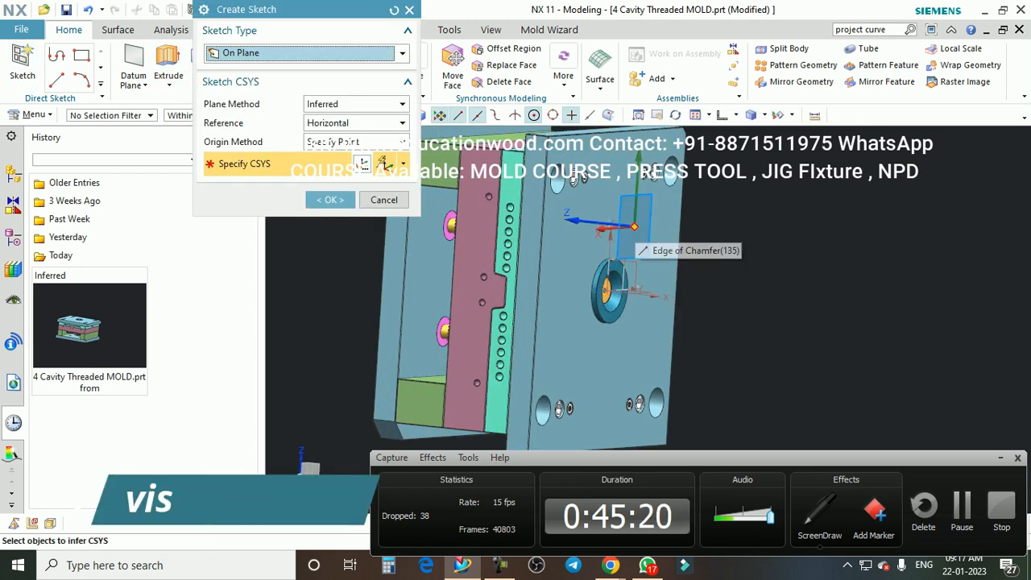
pyautogui.click(644, 223)
pyautogui.click(330, 200)
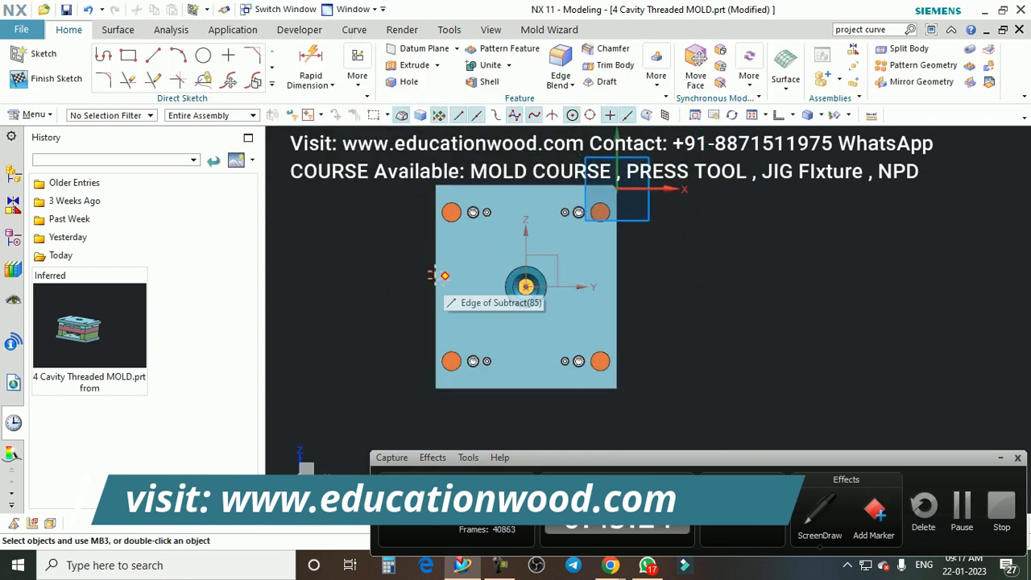
# Step: Finish the sketch and hide the two outer mold plates using Immediate Hide
pyautogui.hotkey('ctrl', 'q')
pyautogui.moveTo(444, 276)
pyautogui.mouseDown(button='middle')
pyautogui.moveTo(533, 274)
pyautogui.moveTo(507, 259)
pyautogui.mouseUp(button='middle')
pyautogui.scroll(2, 508, 259)
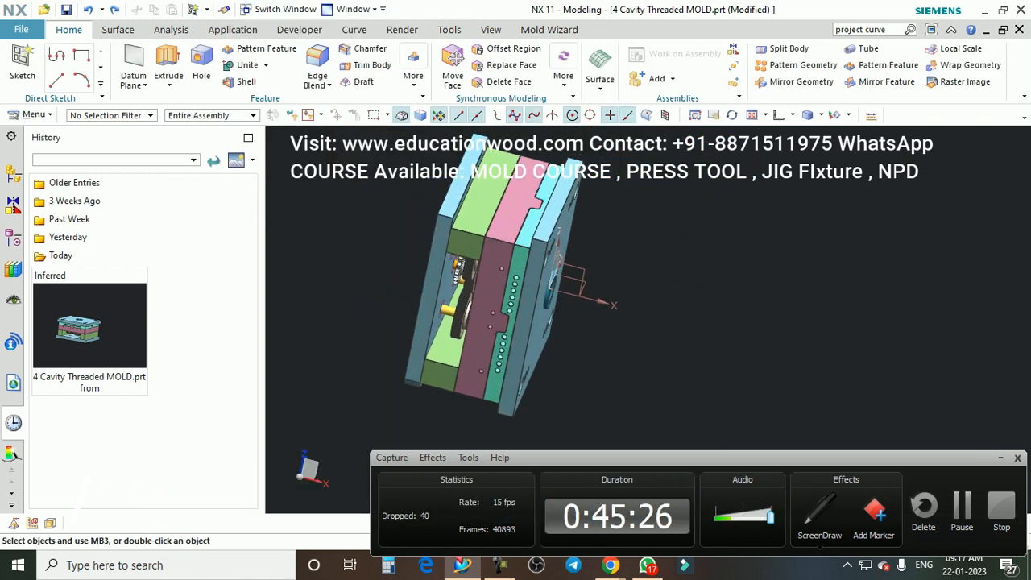
pyautogui.hotkey('ctrl', 'shift', 'i')
pyautogui.click(528, 323)
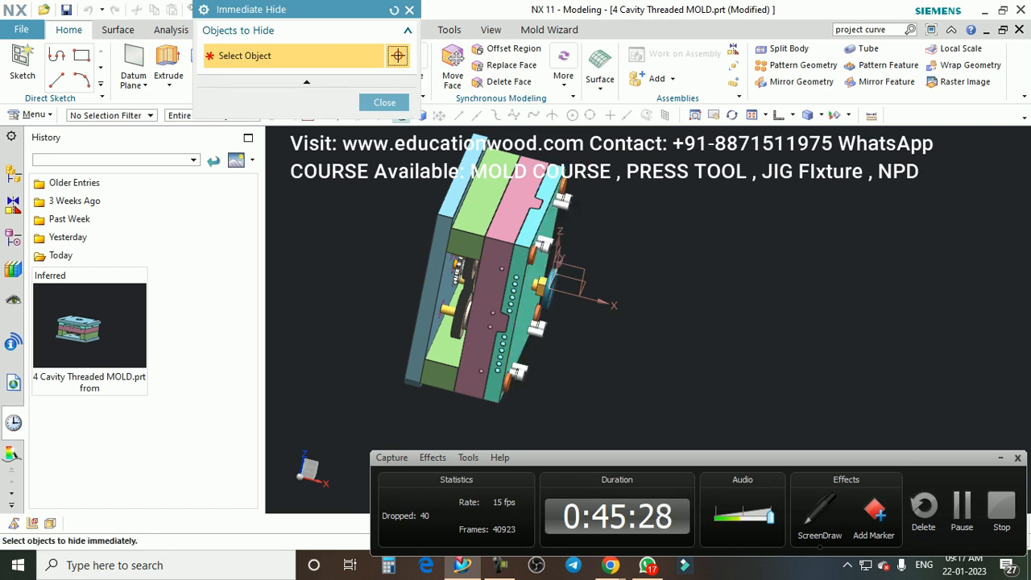
pyautogui.click(428, 298)
pyautogui.moveTo(475, 298); pyautogui.dragTo(503, 277, button='middle')
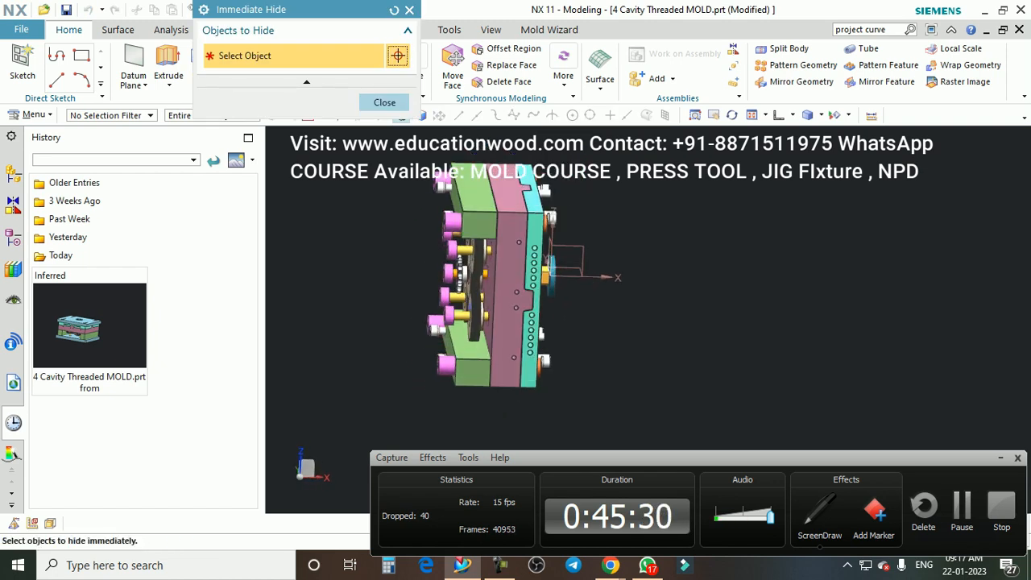
pyautogui.click(384, 103)
# Step: Swap the shown and hidden bodies so that only the two outer plates are displayed
pyautogui.hotkey('ctrl', 'shift', 'b')
pyautogui.scroll(1, 338, 242)
pyautogui.scroll(-2, 777, 322)
pyautogui.moveTo(685, 298); pyautogui.dragTo(600, 322, button='middle')
pyautogui.scroll(1, 669, 303)
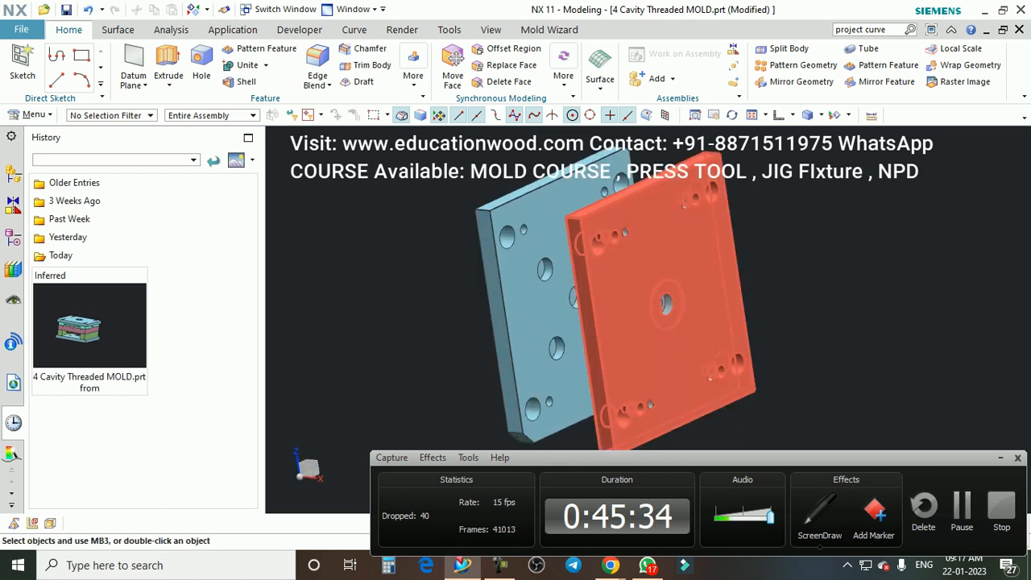
pyautogui.scroll(1, 678, 301)
pyautogui.moveTo(678, 301); pyautogui.dragTo(715, 295, button='middle')
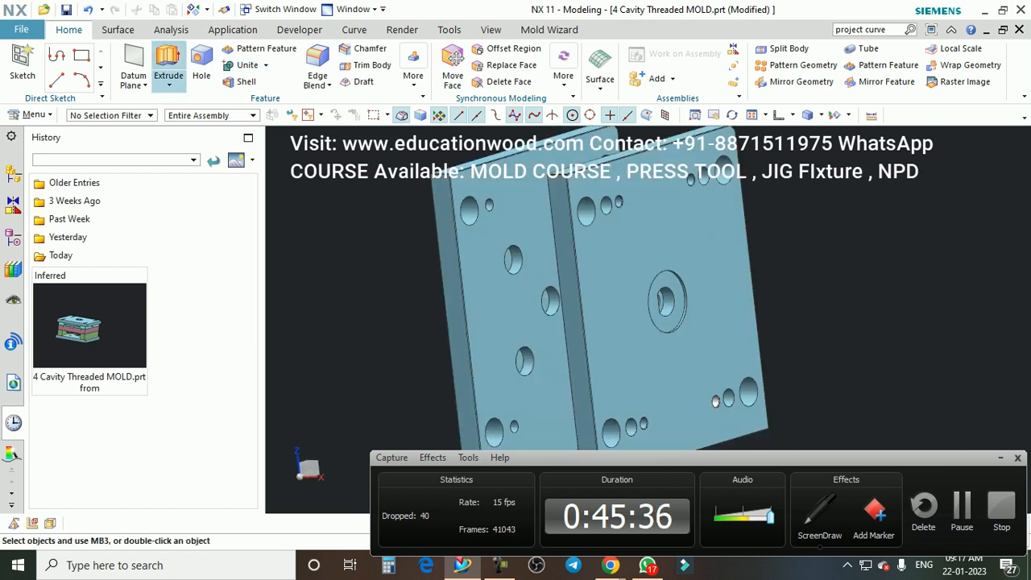
pyautogui.click(169, 75)
pyautogui.scroll(2, 644, 306)
pyautogui.scroll(1, 637, 277)
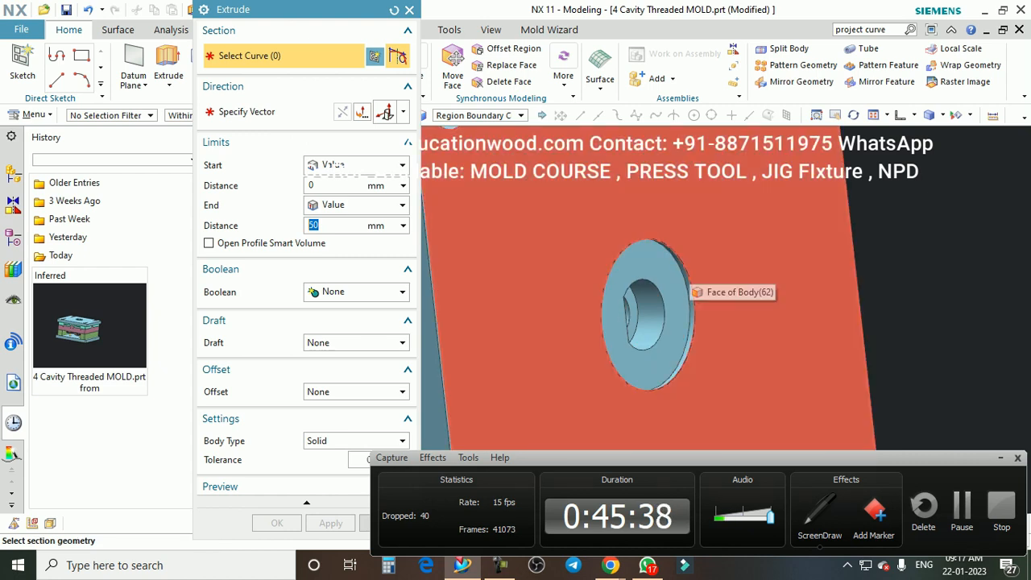
pyautogui.click(520, 116)
pyautogui.click(459, 130)
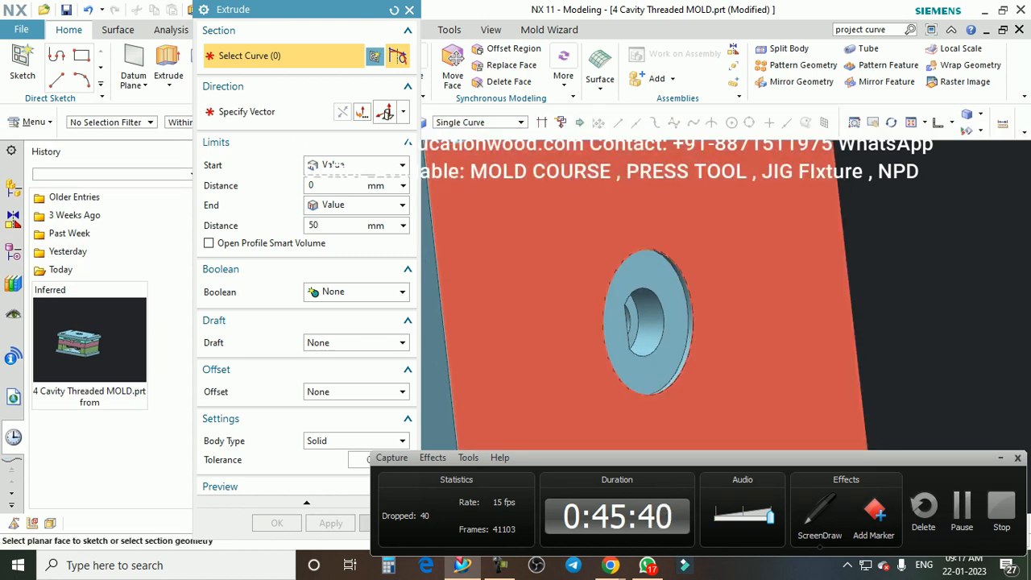
pyautogui.click(688, 292)
pyautogui.scroll(-5, 729, 291)
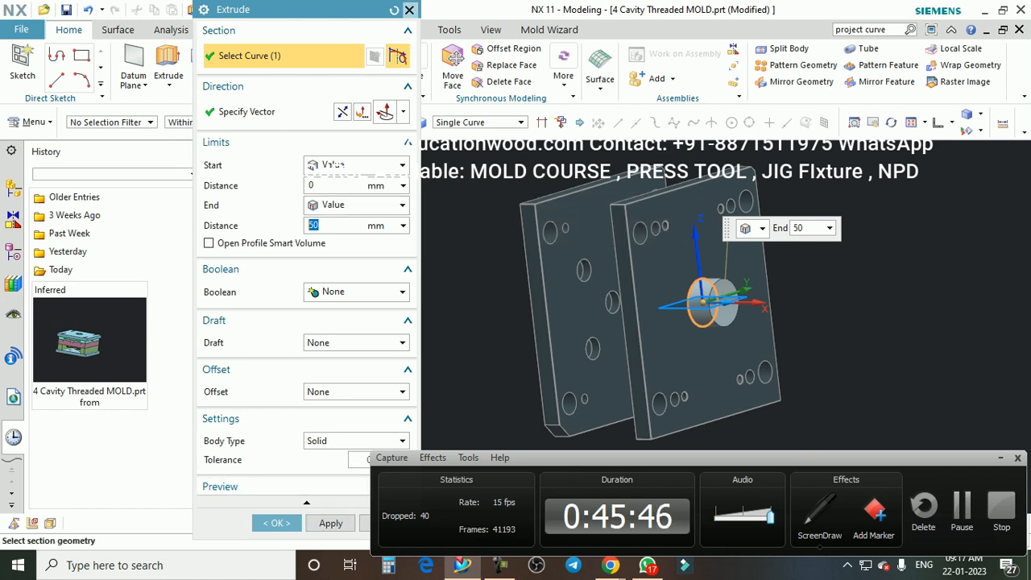
pyautogui.click(409, 10)
# Step: Swap the shown and hidden bodies to view the rest of the mold, and bring back the two outer plates
pyautogui.scroll(2, 687, 268)
pyautogui.hotkey('ctrl', 'shift', 'b')
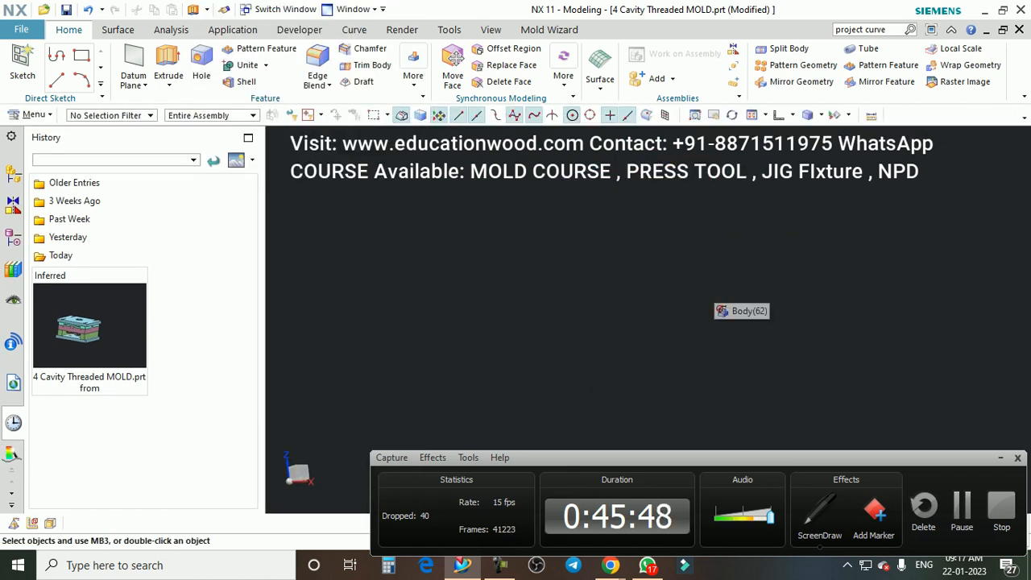
pyautogui.moveTo(691, 271); pyautogui.dragTo(757, 276, button='middle')
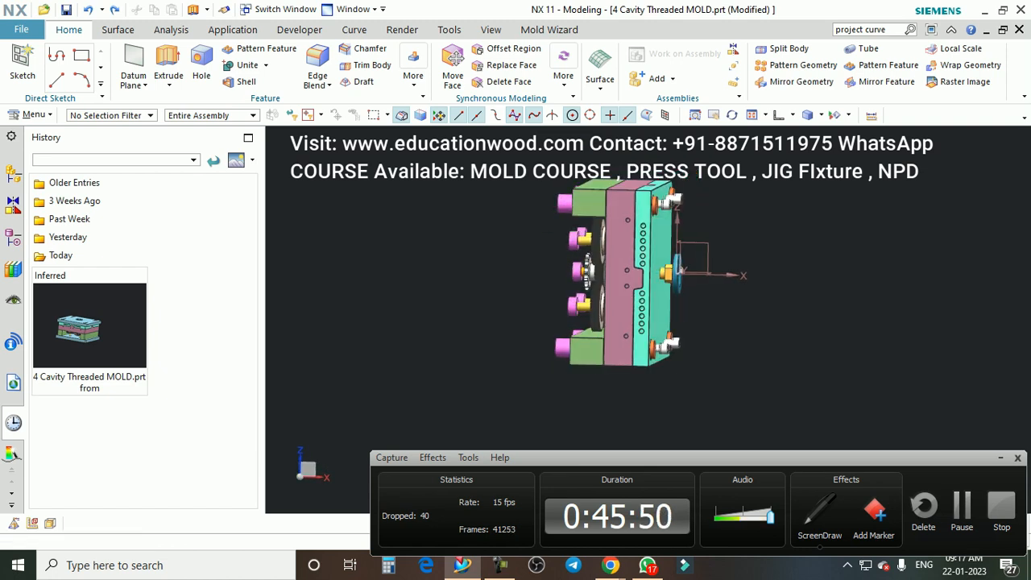
pyautogui.hotkey('ctrl', 'shift', 'b')
pyautogui.scroll(1, 693, 272)
pyautogui.scroll(-1, 692, 272)
pyautogui.moveTo(740, 276); pyautogui.dragTo(719, 273, button='middle')
pyautogui.scroll(1, 697, 297)
pyautogui.scroll(-1, 692, 270)
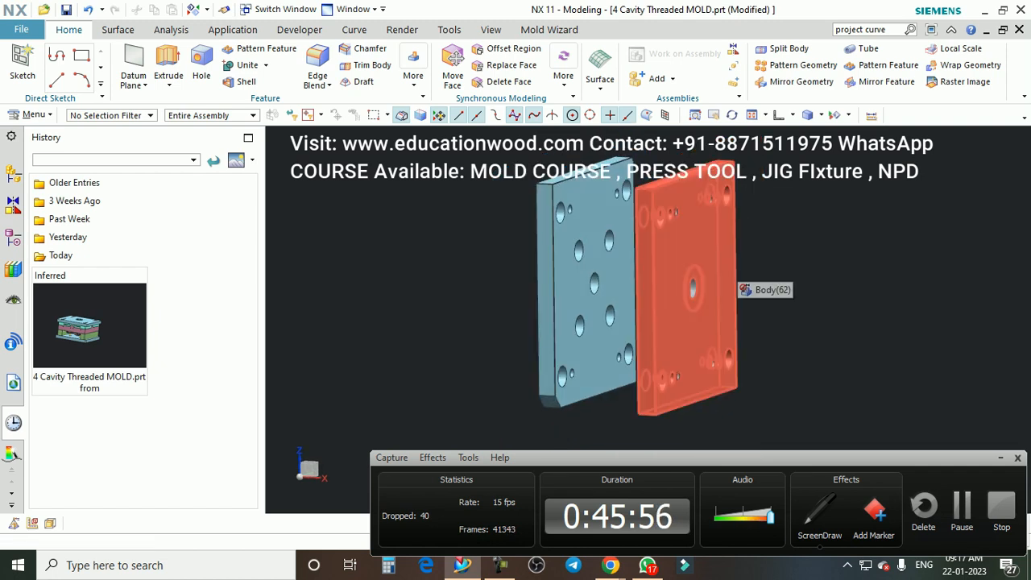
pyautogui.scroll(1, 685, 274)
pyautogui.hotkey('ctrl', 'shift', 'b')
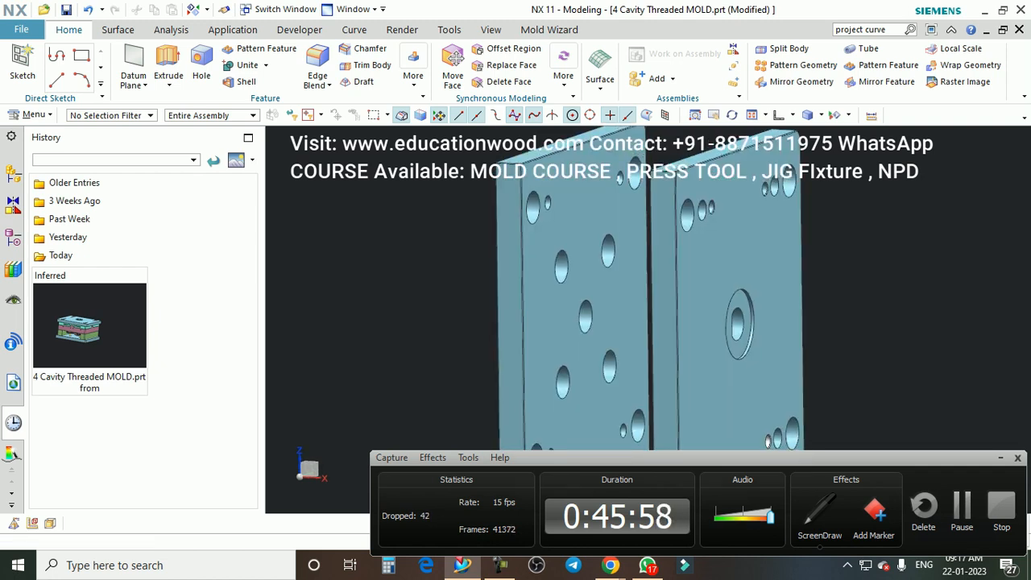
pyautogui.scroll(-3, 709, 242)
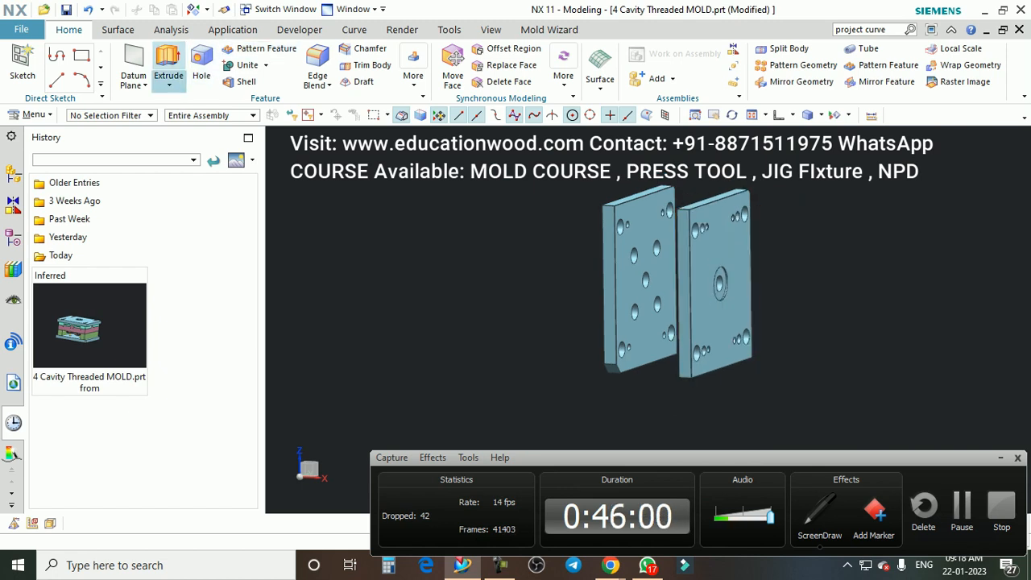
# Step: Extrude the outer circular edge of the plate's central recess as a single curve, 120 mm toward the opposite plate
pyautogui.click(168, 66)
pyautogui.scroll(-2, 548, 250)
pyautogui.scroll(3, 634, 239)
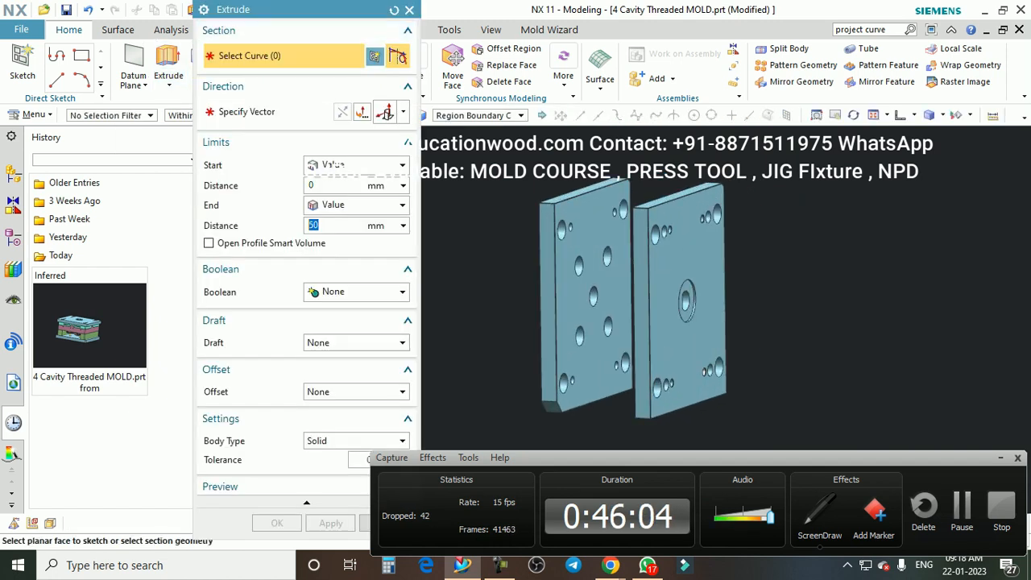
pyautogui.scroll(1, 702, 294)
pyautogui.click(501, 115)
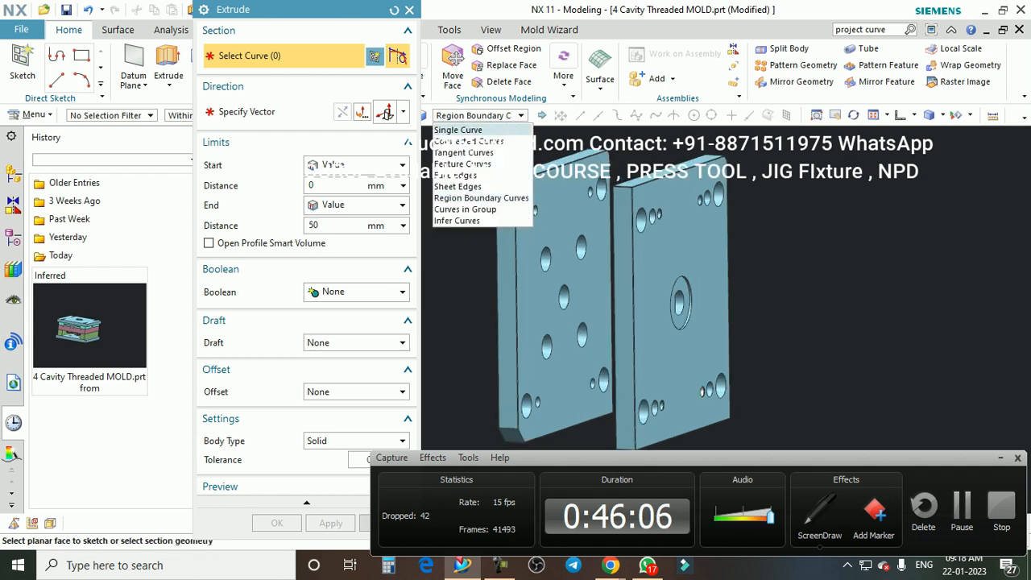
pyautogui.click(469, 131)
pyautogui.scroll(4, 696, 298)
pyautogui.click(678, 306)
pyautogui.scroll(-4, 688, 303)
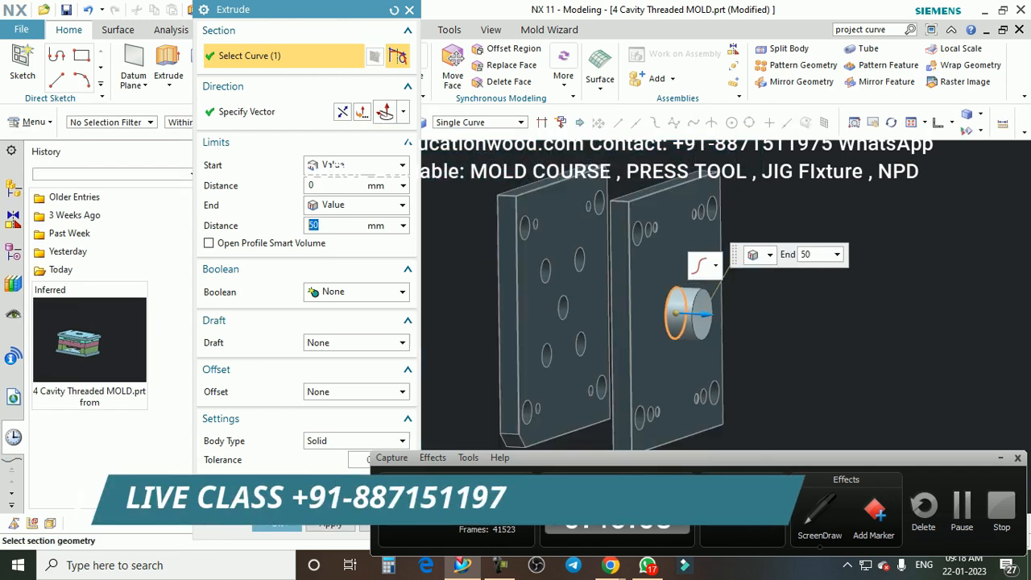
pyautogui.moveTo(708, 314); pyautogui.dragTo(608, 309)
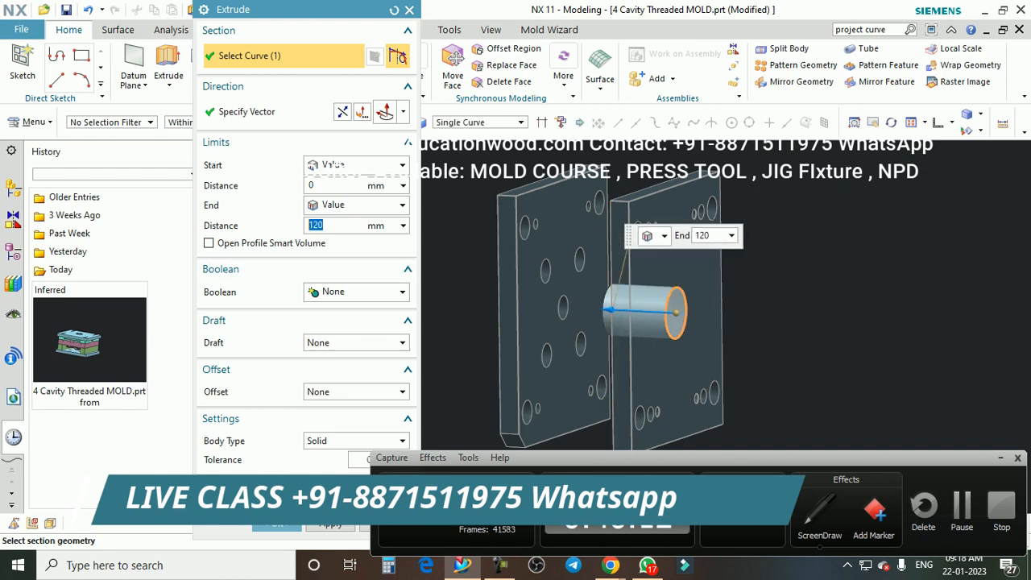
# Step: Set the extrusion's end limit to Until Extended, using the inner face of the opposite plate
pyautogui.click(358, 205)
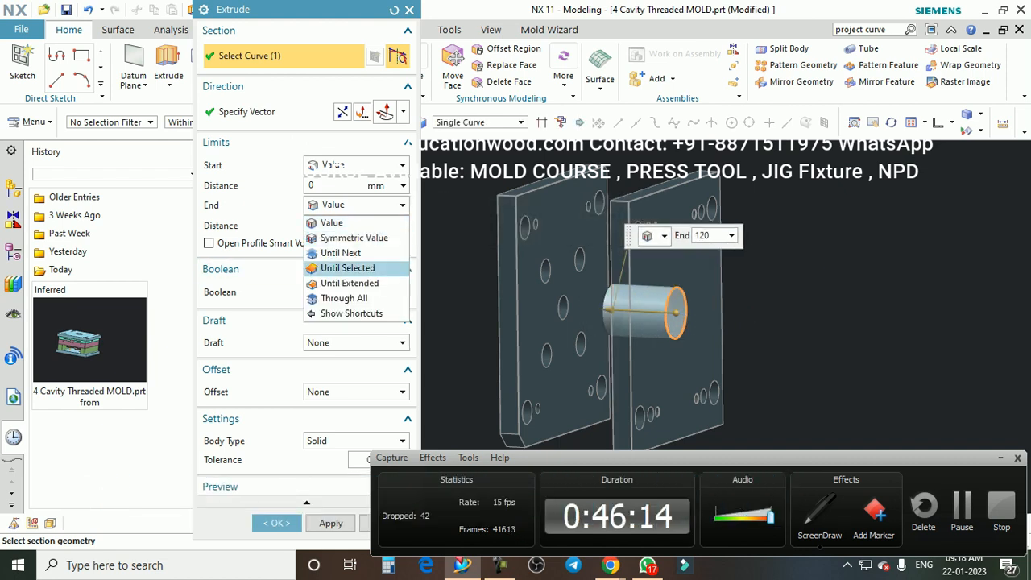
pyautogui.click(350, 283)
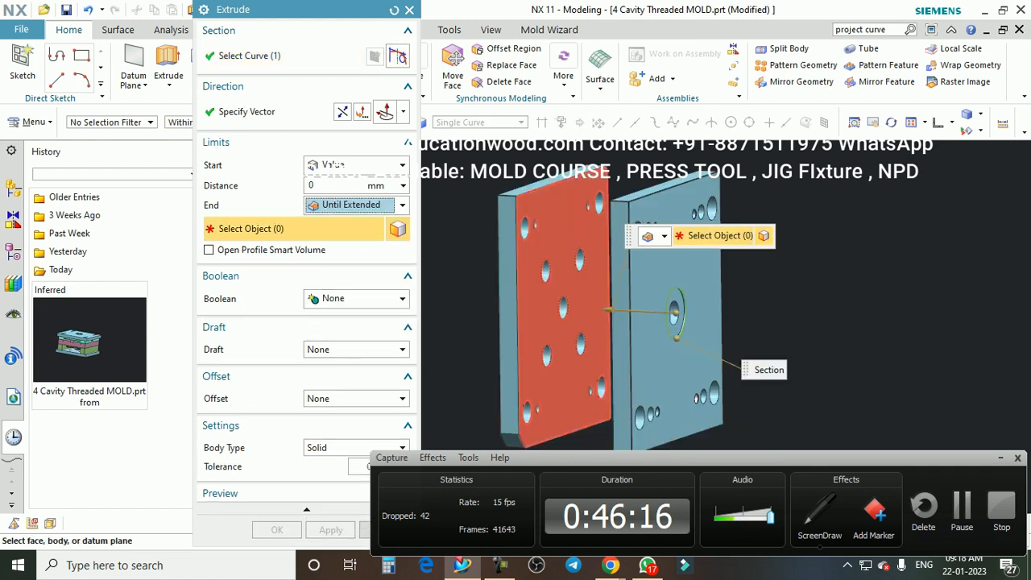
pyautogui.scroll(1, 580, 308)
pyautogui.click(579, 310)
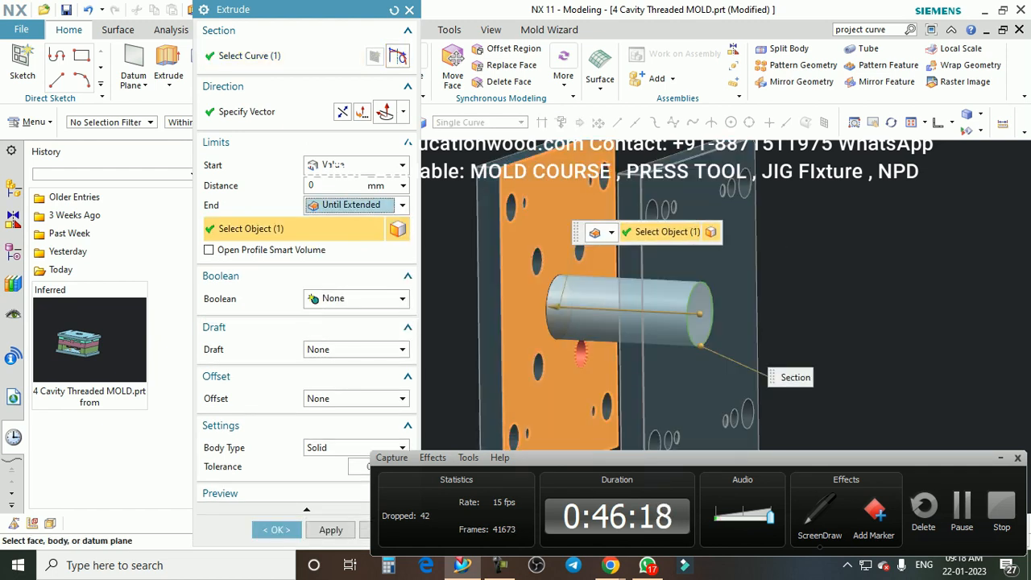
# Step: Change the extrusion's end object to the outer face of the opposite plate, create the cylinder, and undo it
pyautogui.moveTo(608, 296); pyautogui.dragTo(643, 295, button='middle')
pyautogui.scroll(-2, 600, 292)
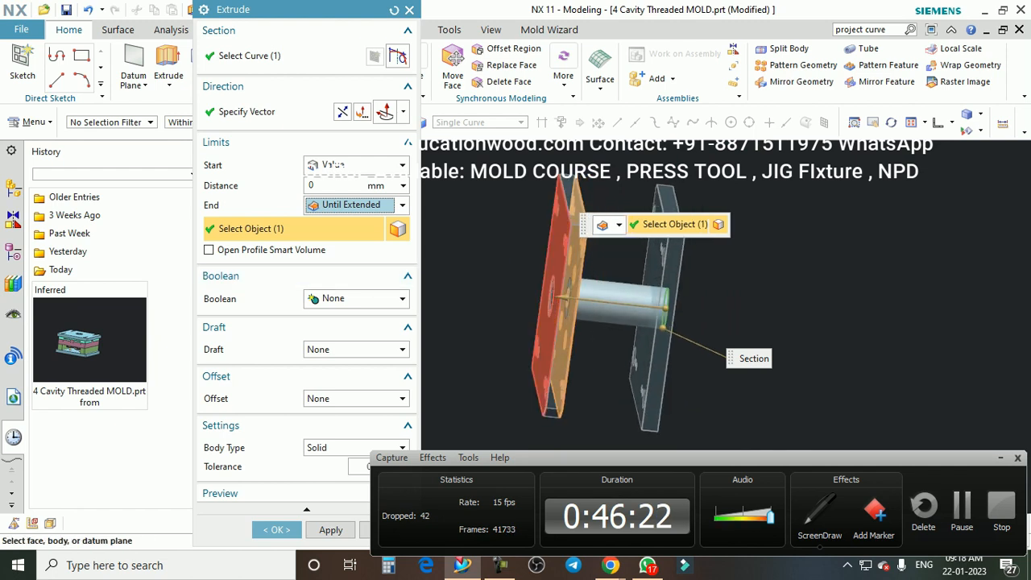
pyautogui.click(551, 322)
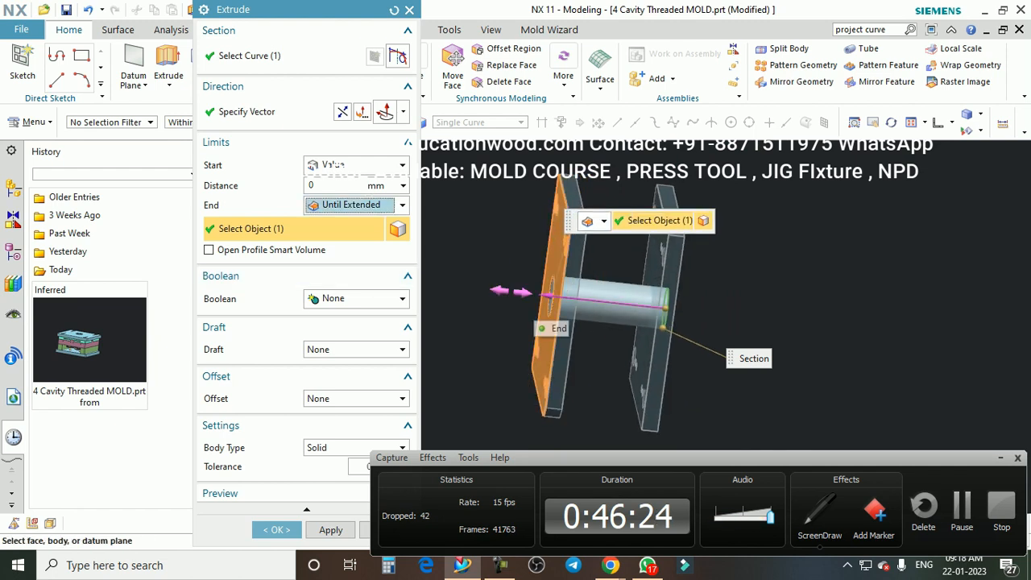
pyautogui.middleClick(676, 322)
pyautogui.moveTo(677, 322)
pyautogui.mouseDown(button='middle')
pyautogui.moveTo(600, 322)
pyautogui.moveTo(662, 314)
pyautogui.mouseUp(button='middle')
pyautogui.hotkey('ctrl', 'z')
pyautogui.scroll(1, 662, 314)
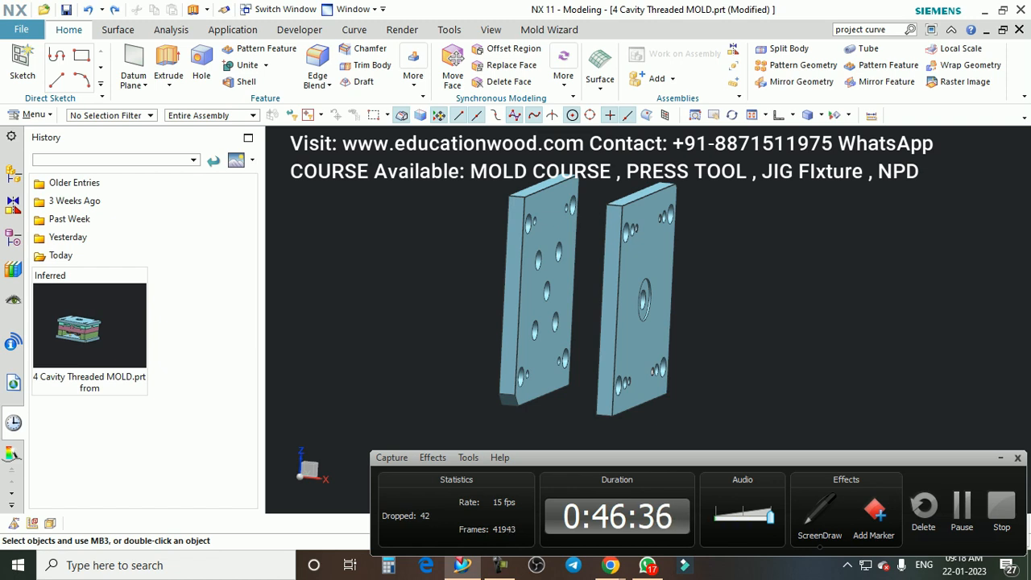
pyautogui.moveTo(669, 314); pyautogui.dragTo(621, 278, button='middle')
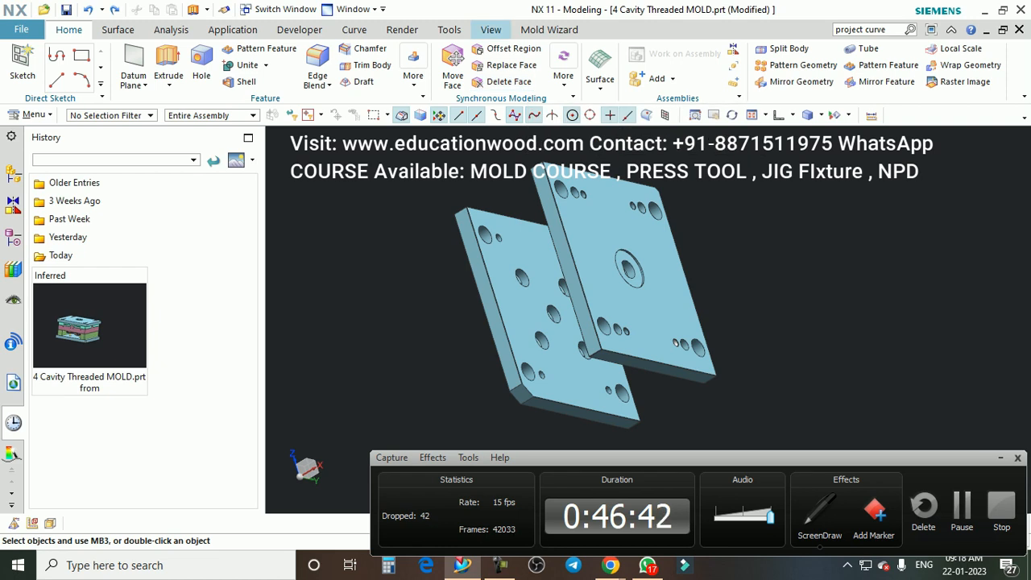
pyautogui.click(491, 29)
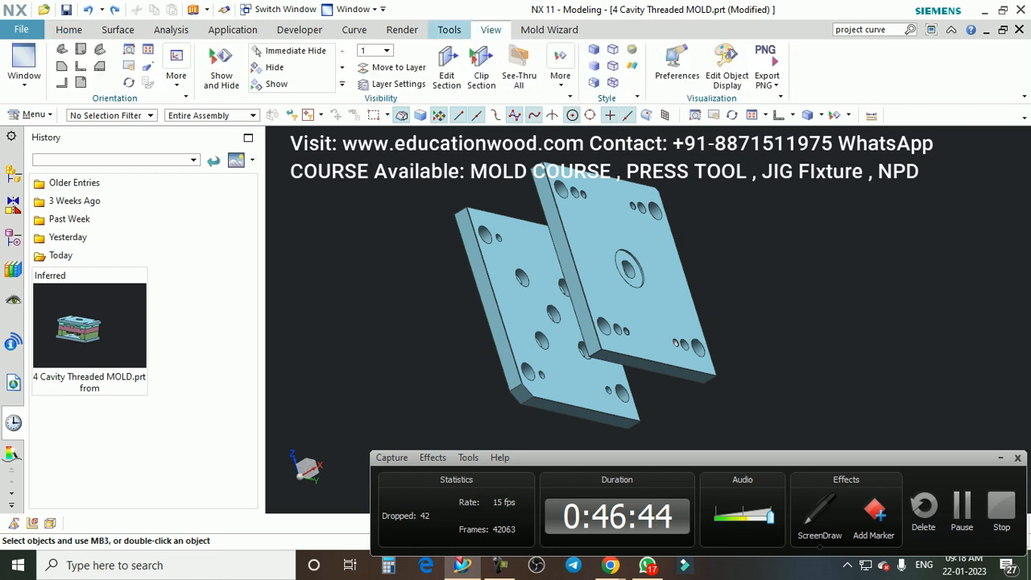
pyautogui.click(354, 29)
pyautogui.click(438, 69)
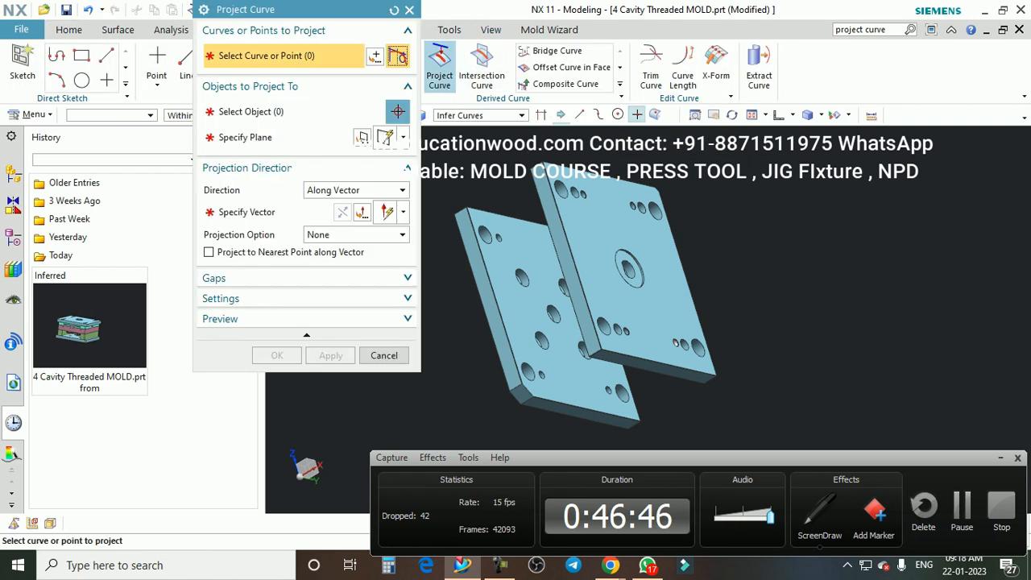
pyautogui.click(409, 10)
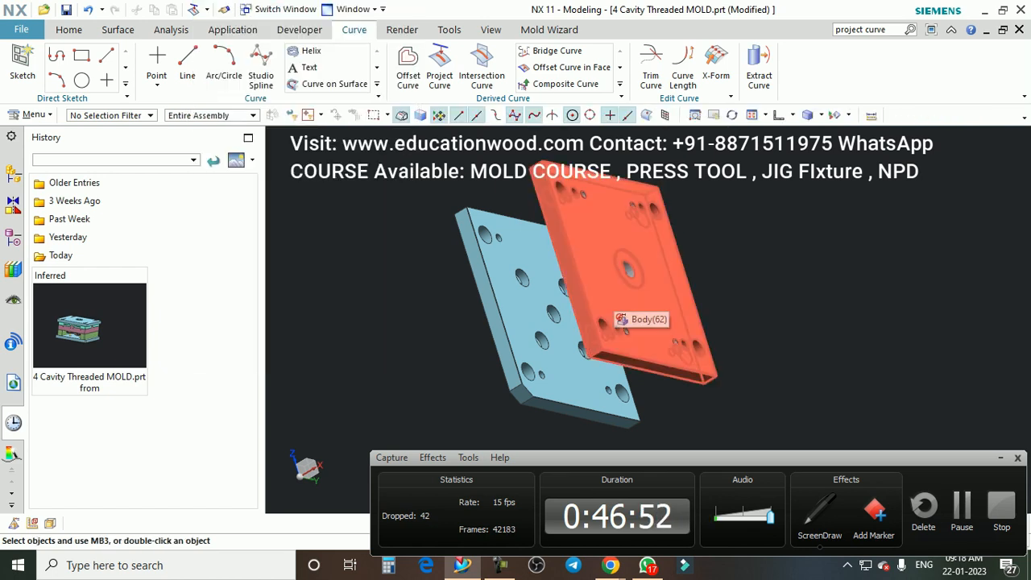
# Step: Examine the two outer plates and their hole patterns from several tilted views
pyautogui.moveTo(628, 322); pyautogui.dragTo(579, 298, button='middle')
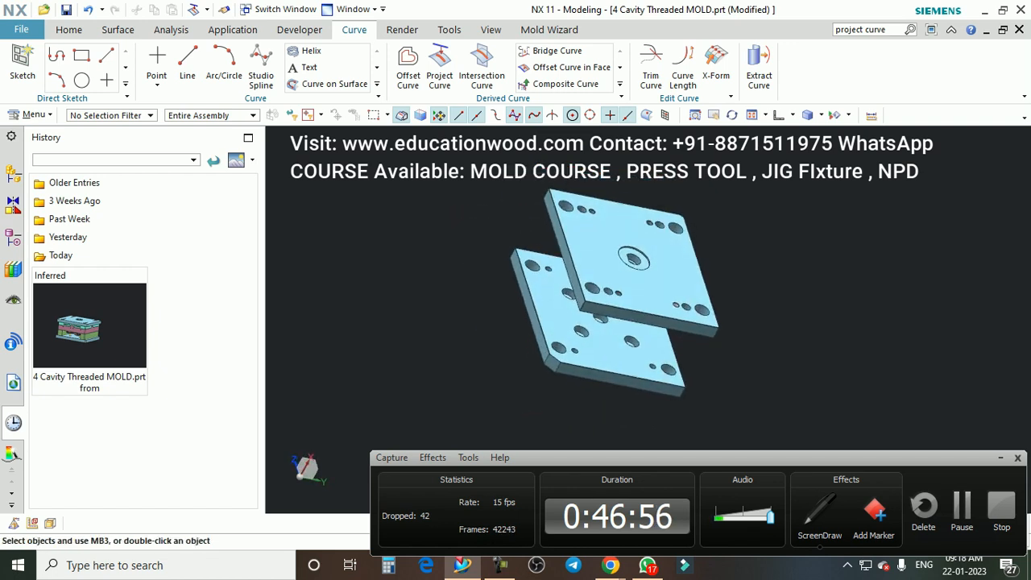
pyautogui.scroll(2, 643, 334)
pyautogui.moveTo(643, 333); pyautogui.dragTo(614, 320, button='middle')
pyautogui.scroll(-1, 624, 316)
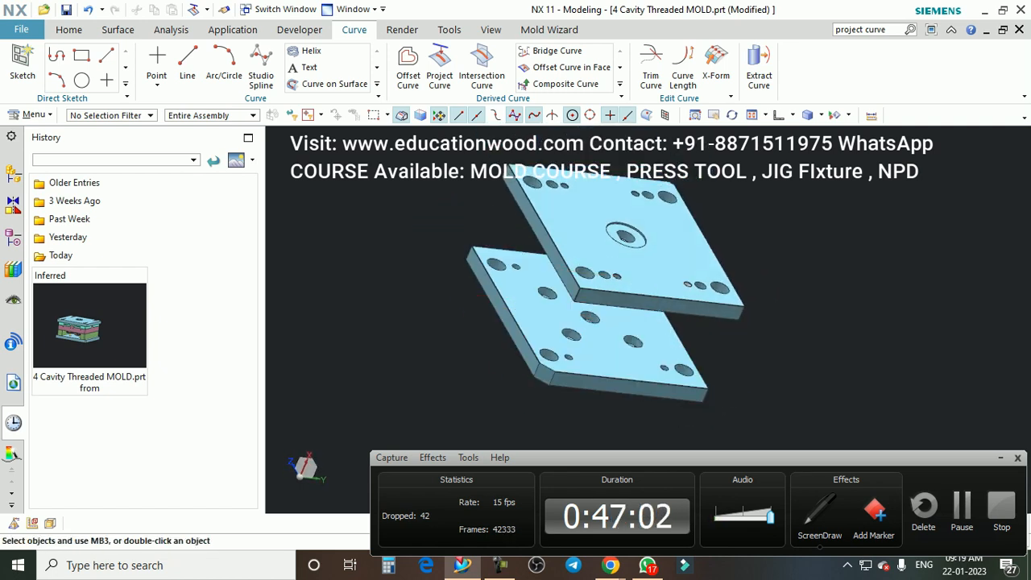
pyautogui.moveTo(614, 320); pyautogui.dragTo(631, 335, button='middle')
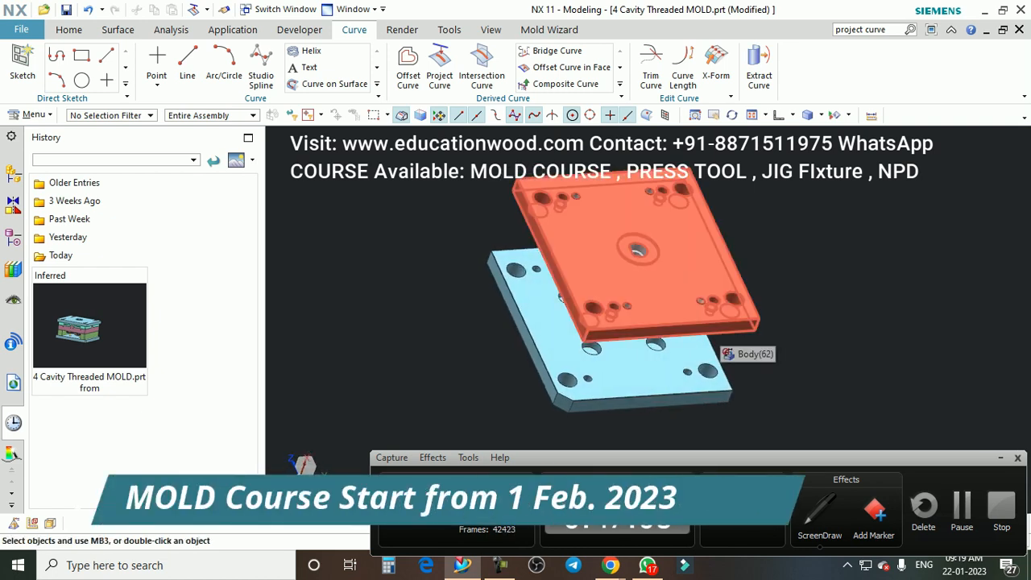
pyautogui.moveTo(710, 329); pyautogui.dragTo(733, 342, button='middle')
pyautogui.scroll(-1, 731, 327)
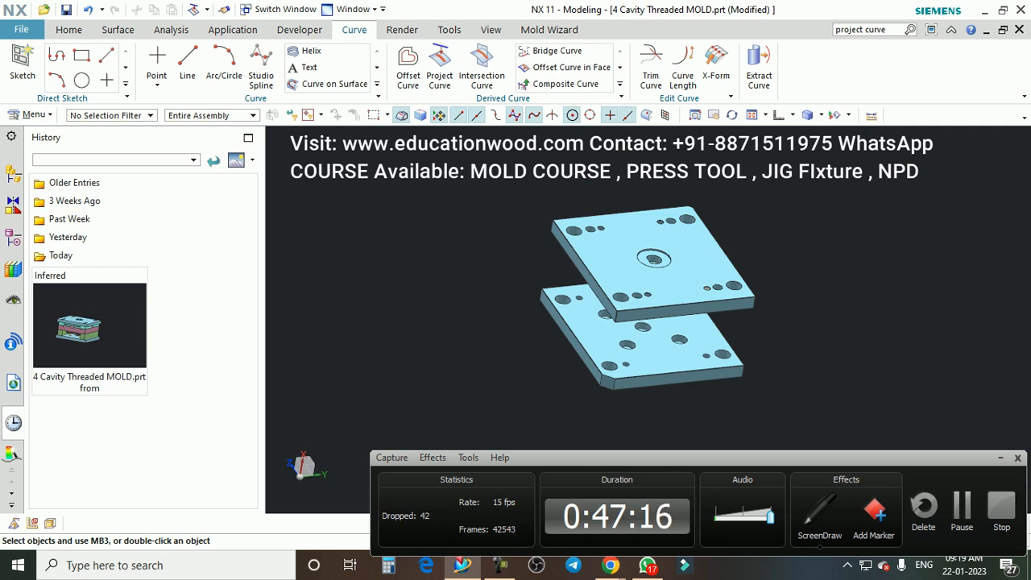
# Step: Switch to the model1.prt part and open its plate sketch with the four corner circles for editing
pyautogui.click(353, 9)
pyautogui.click(370, 119)
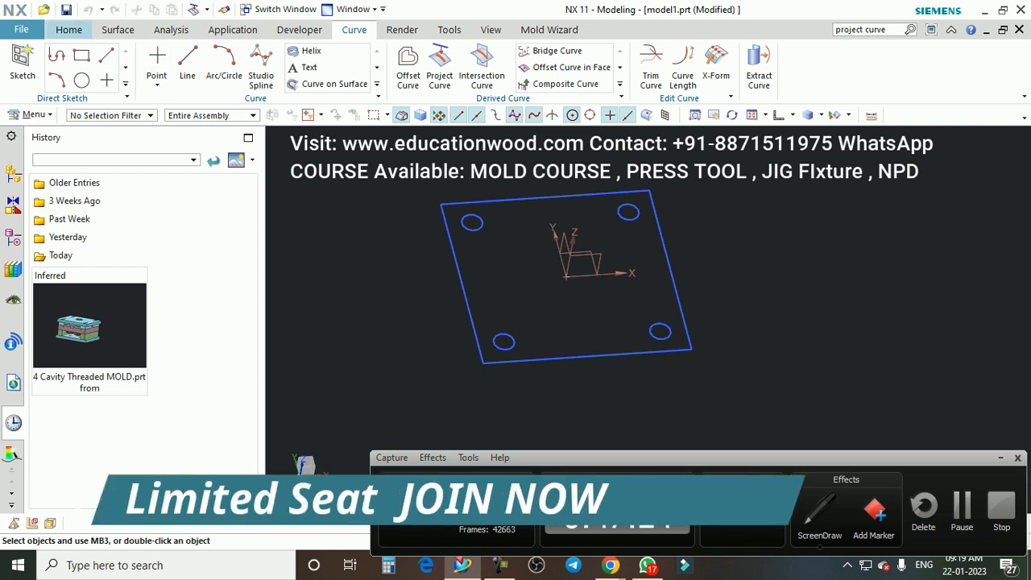
pyautogui.click(69, 30)
pyautogui.doubleClick(515, 200)
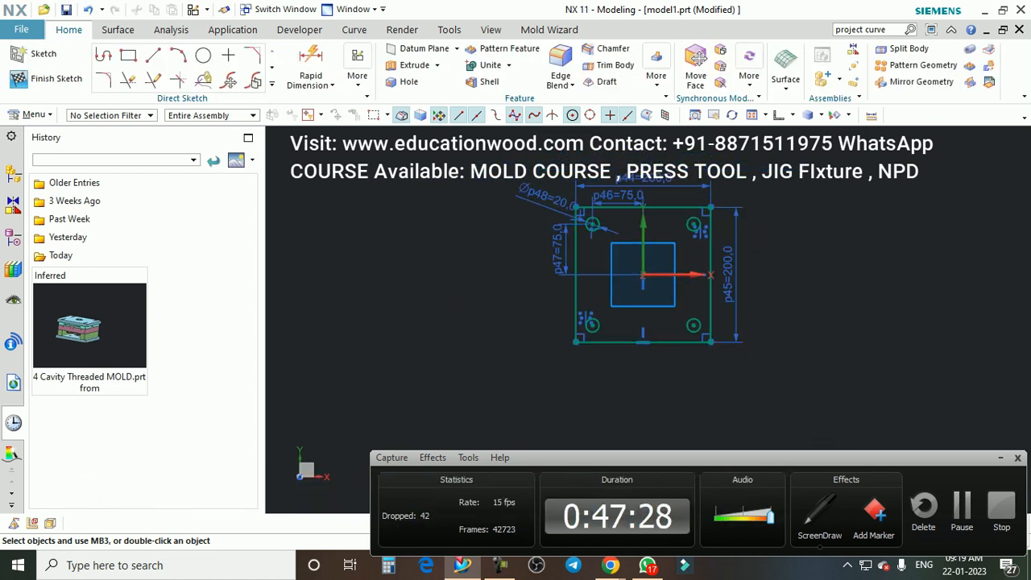
# Step: Review the measurement methods offered by Rapid Dimension and leave the command without dimensioning the plate sketch
pyautogui.press('d')
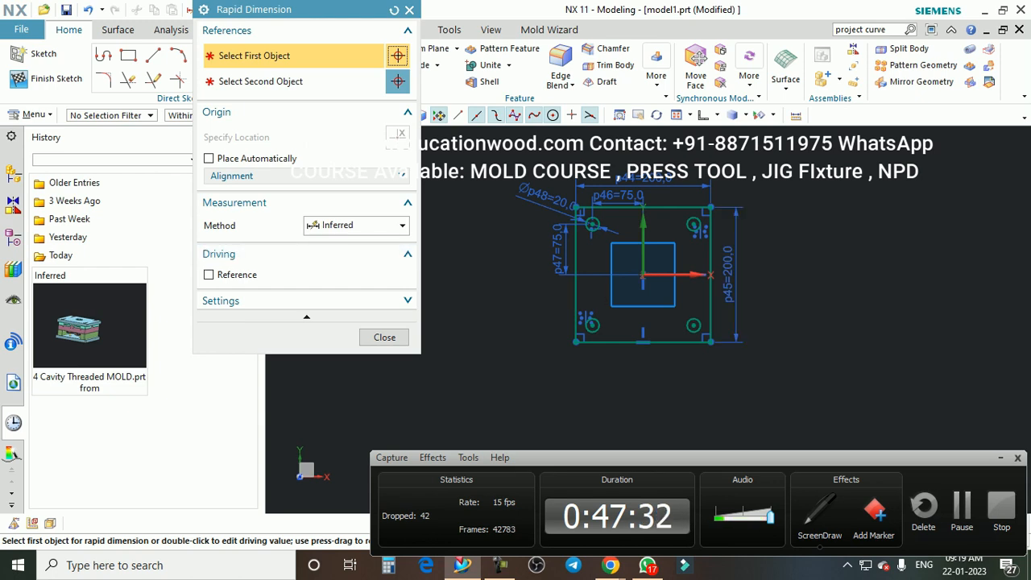
pyautogui.click(357, 225)
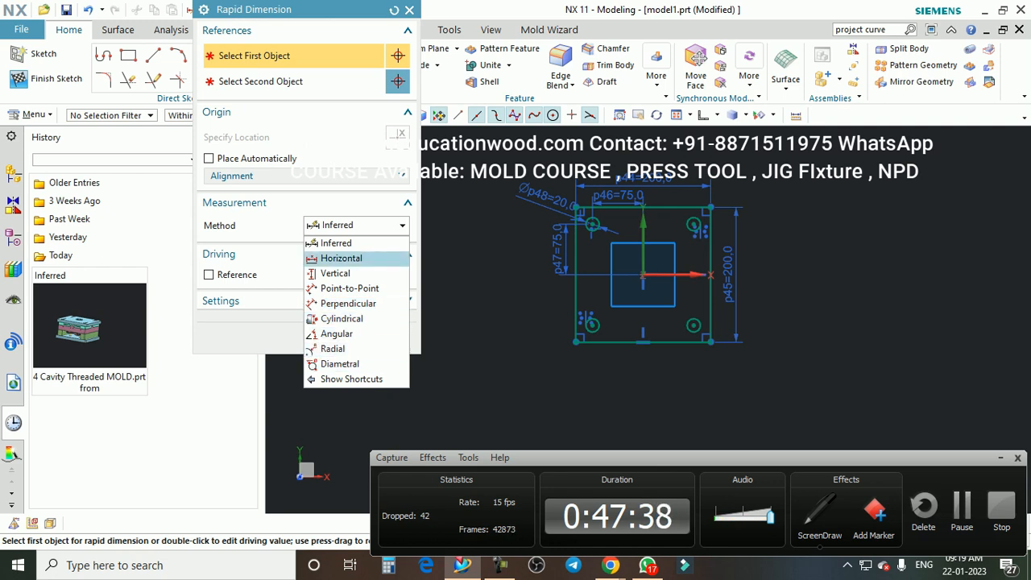
pyautogui.press('Escape')
pyautogui.scroll(-2, 628, 228)
pyautogui.scroll(1, 670, 226)
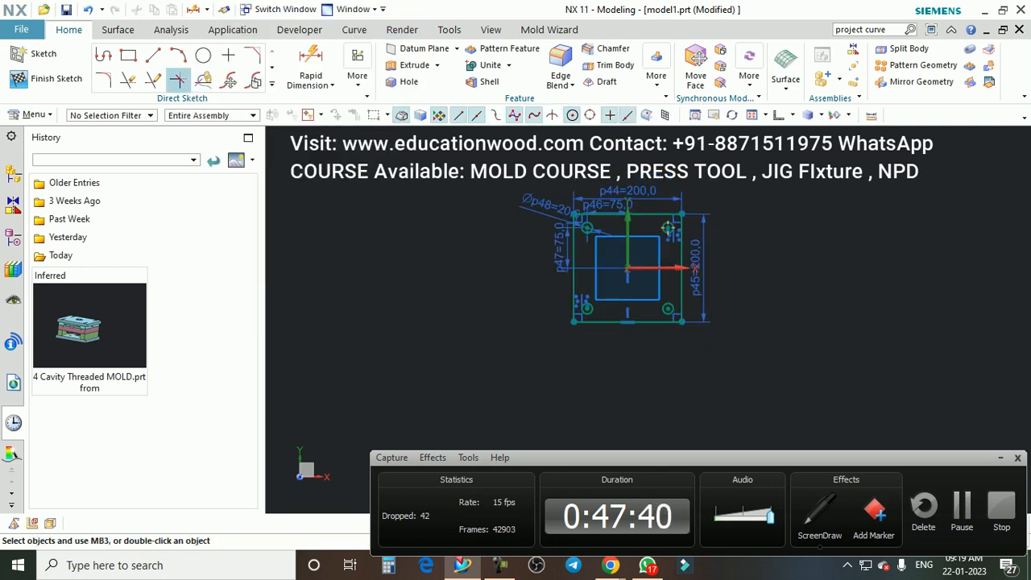
pyautogui.moveTo(668, 228)
pyautogui.mouseDown(button='middle')
pyautogui.moveTo(657, 242)
pyautogui.moveTo(638, 202)
pyautogui.mouseUp(button='middle')
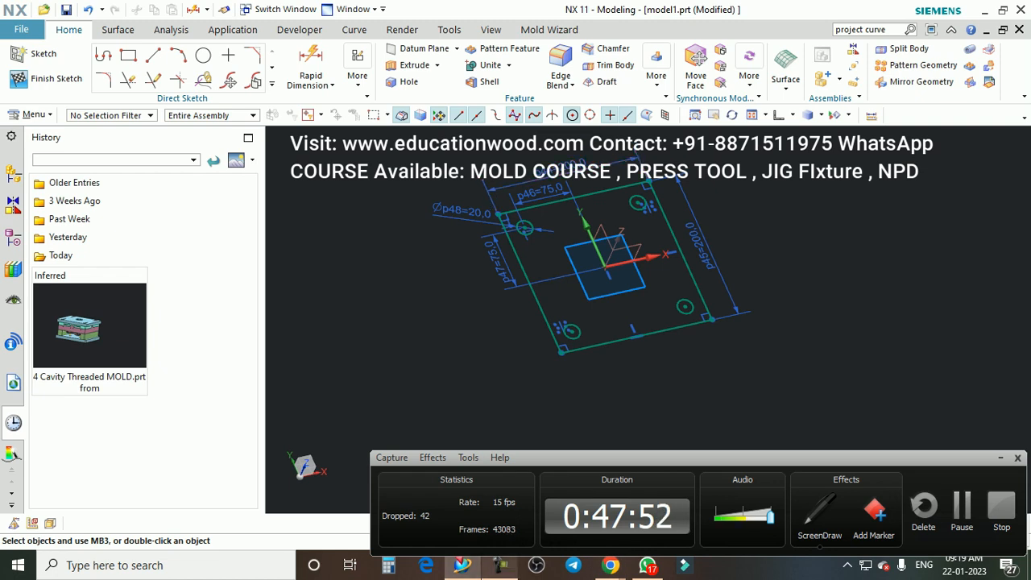
# Step: Switch to the 4 Cavity Threaded MOLD.prt window and inspect the upper plate's central stepped hole
pyautogui.click(352, 9)
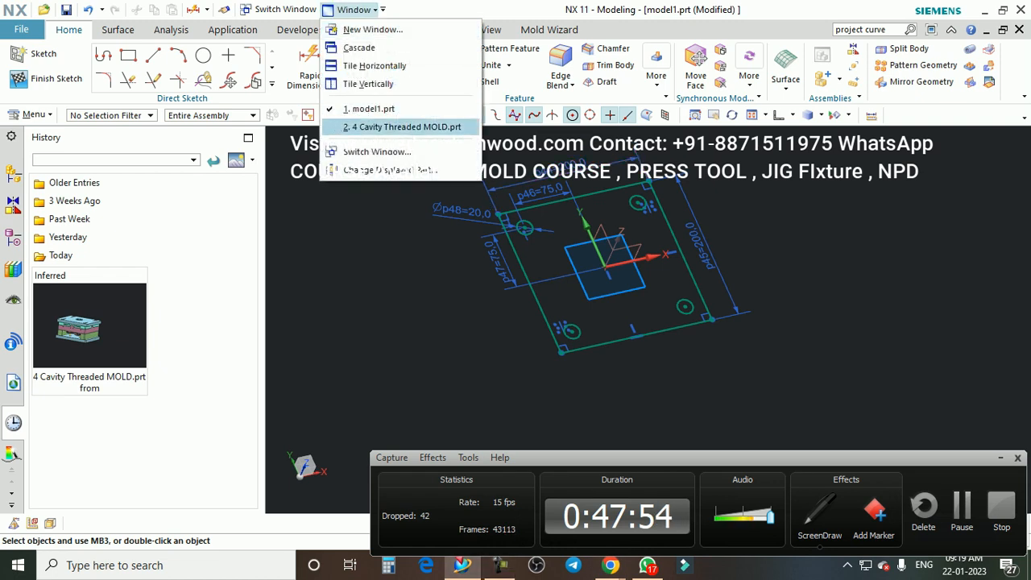
pyautogui.click(403, 127)
pyautogui.scroll(5, 678, 282)
pyautogui.scroll(-3, 654, 284)
pyautogui.scroll(2, 654, 284)
pyautogui.moveTo(653, 284); pyautogui.dragTo(640, 346, button='middle')
pyautogui.scroll(7, 585, 295)
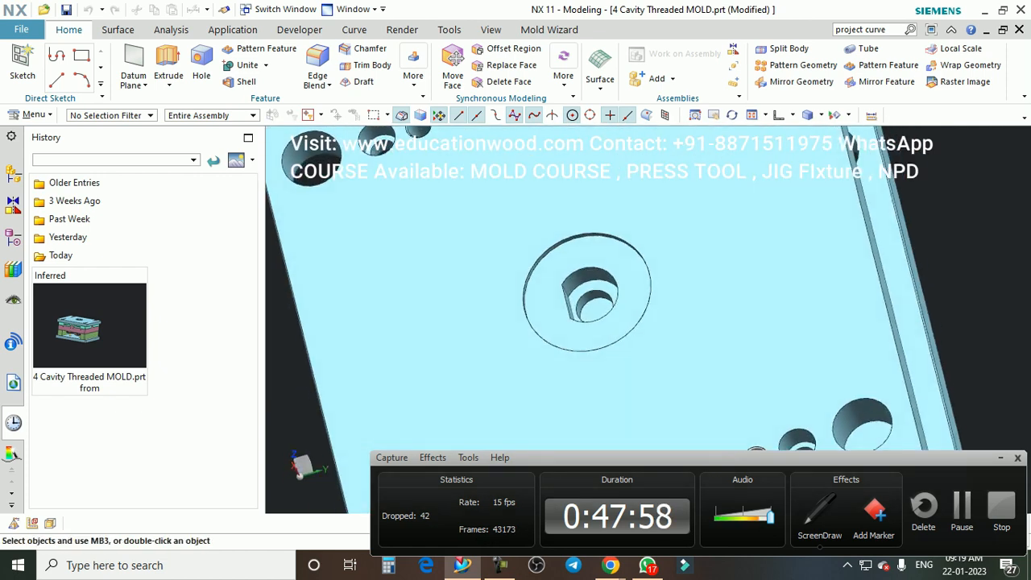
pyautogui.moveTo(572, 278); pyautogui.dragTo(556, 314, button='middle')
pyautogui.scroll(-5, 563, 370)
# Step: Using the Face filter, recolor the curved and flat walls of the upper plate's central D-shaped pocket white through Edit Object Display
pyautogui.hotkey('ctrl', 'j')
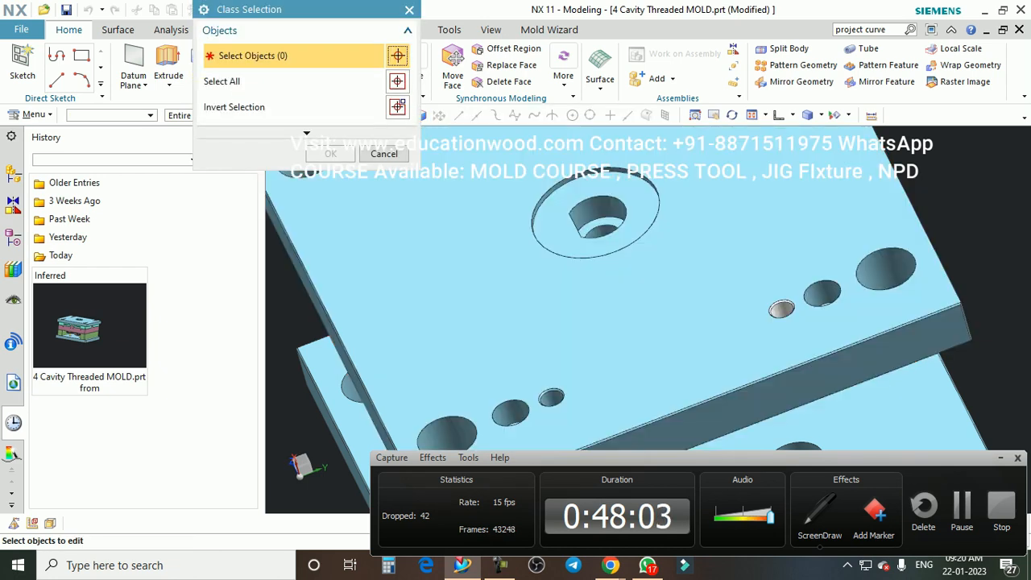
pyautogui.click(149, 115)
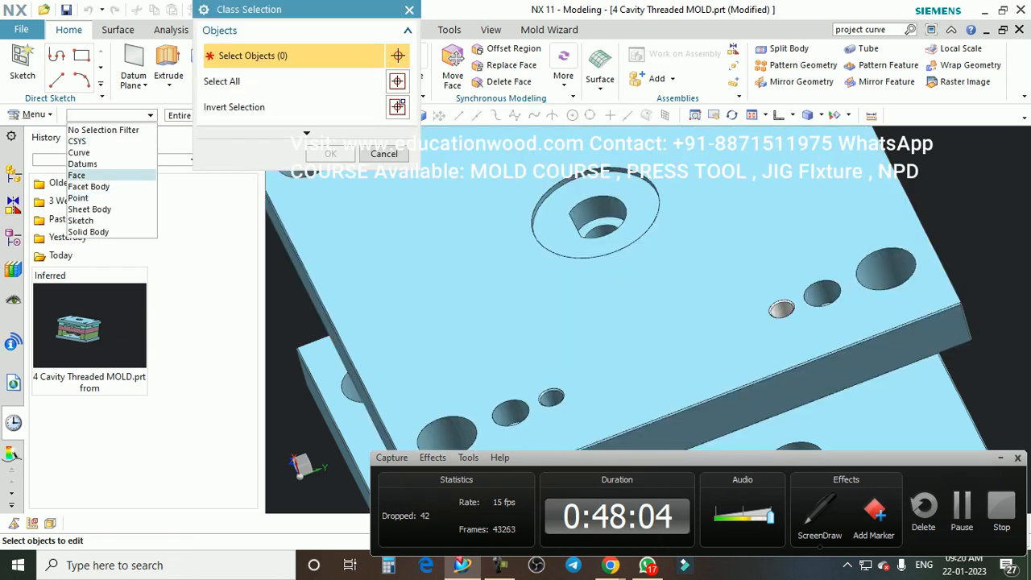
pyautogui.click(77, 175)
pyautogui.scroll(2, 549, 213)
pyautogui.moveTo(549, 214); pyautogui.dragTo(510, 259, button='middle')
pyautogui.scroll(2, 510, 256)
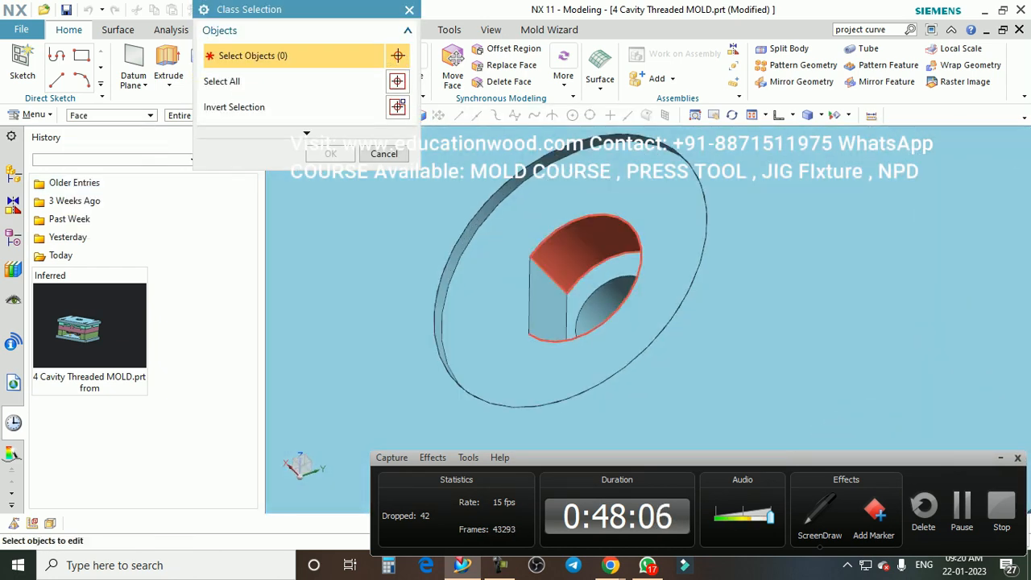
pyautogui.click(550, 299)
pyautogui.click(559, 258)
pyautogui.scroll(-3, 560, 259)
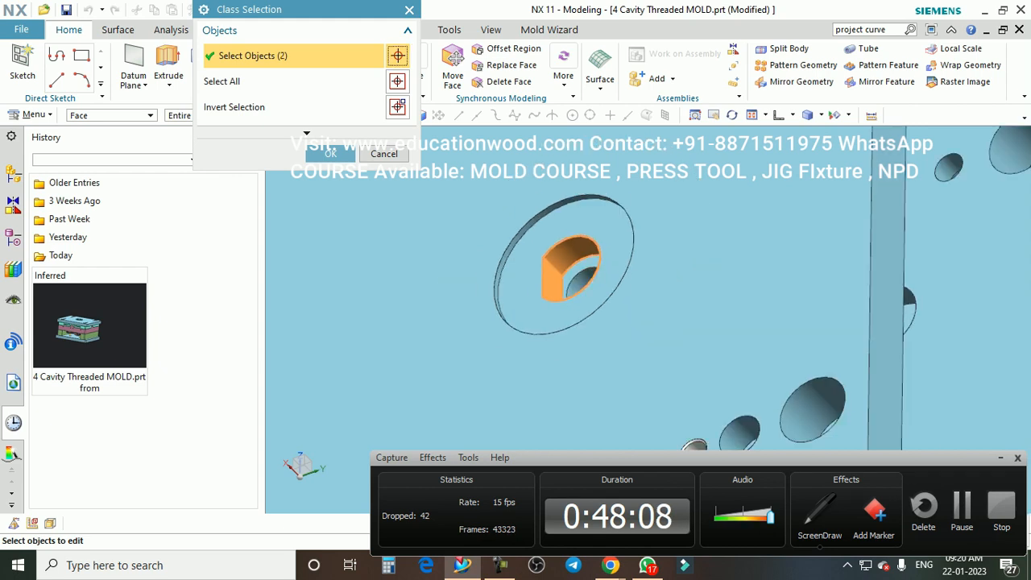
pyautogui.moveTo(561, 259); pyautogui.dragTo(611, 262, button='middle')
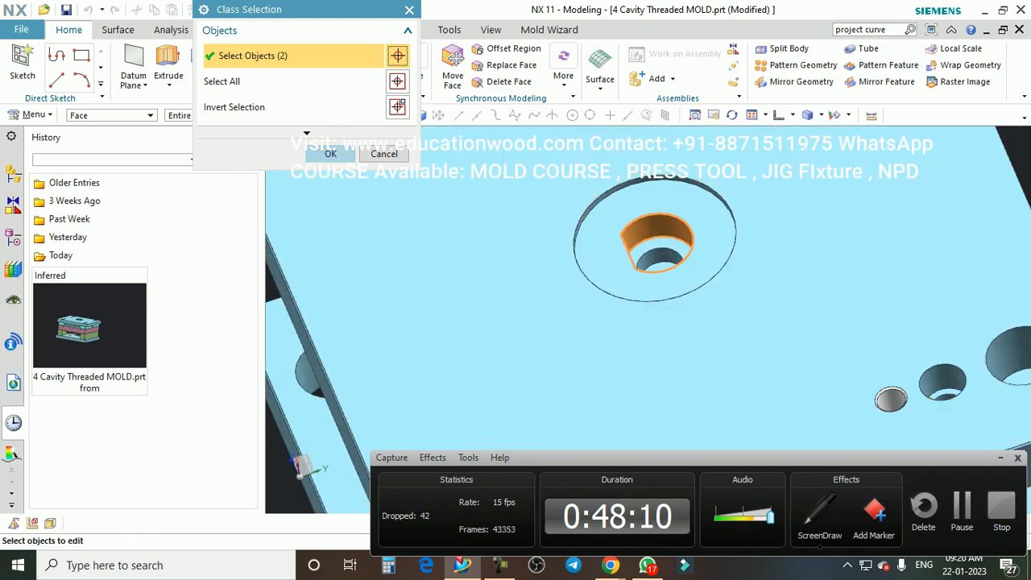
pyautogui.click(330, 153)
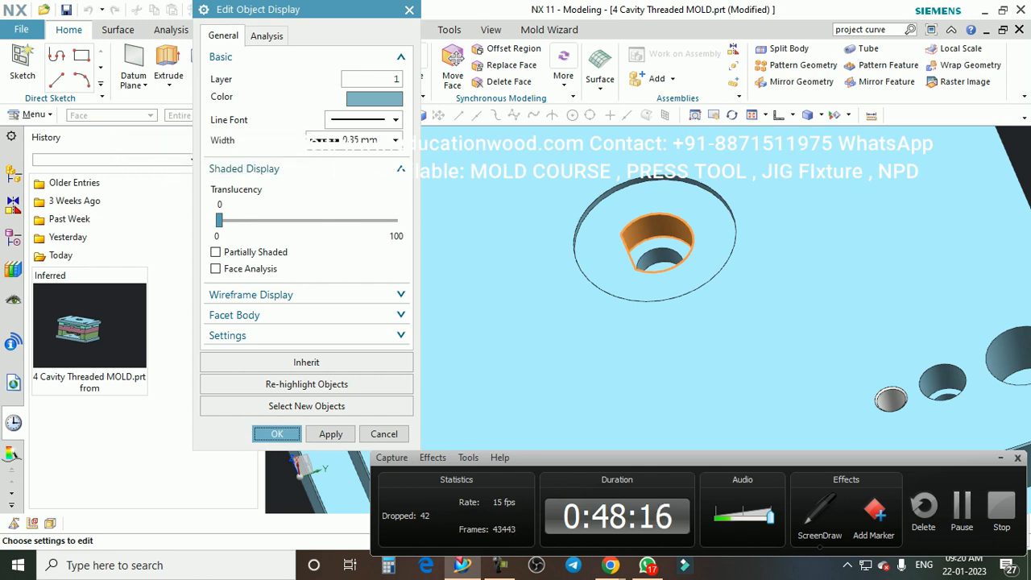
pyautogui.click(374, 98)
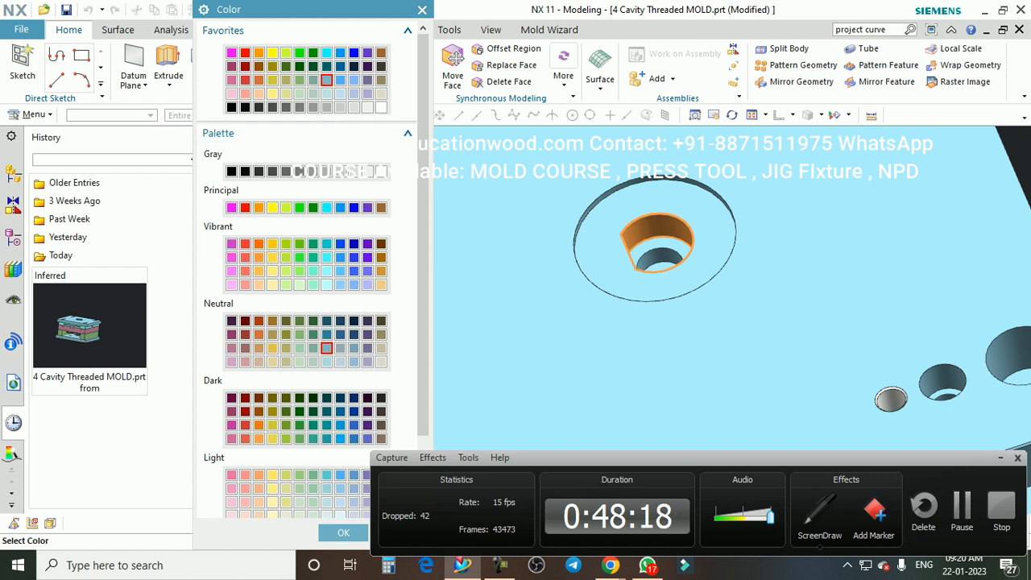
pyautogui.click(343, 533)
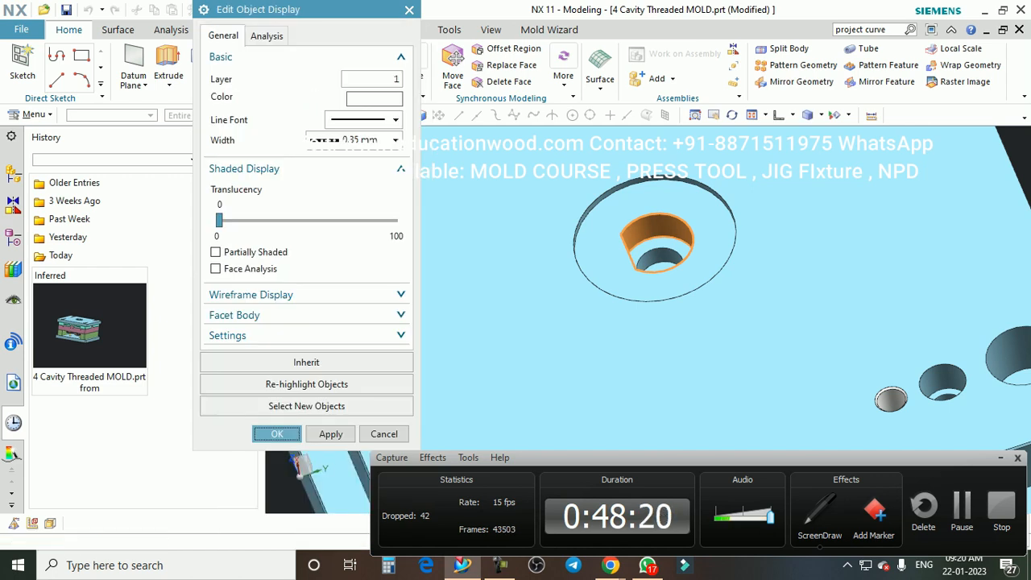
pyautogui.click(276, 433)
# Step: Examine the recolored pocket faces and the two outer plates from several angles and distances
pyautogui.scroll(-3, 509, 241)
pyautogui.moveTo(510, 306); pyautogui.dragTo(632, 237, button='middle')
pyautogui.scroll(2, 548, 238)
pyautogui.scroll(-1, 632, 234)
pyautogui.scroll(1, 632, 234)
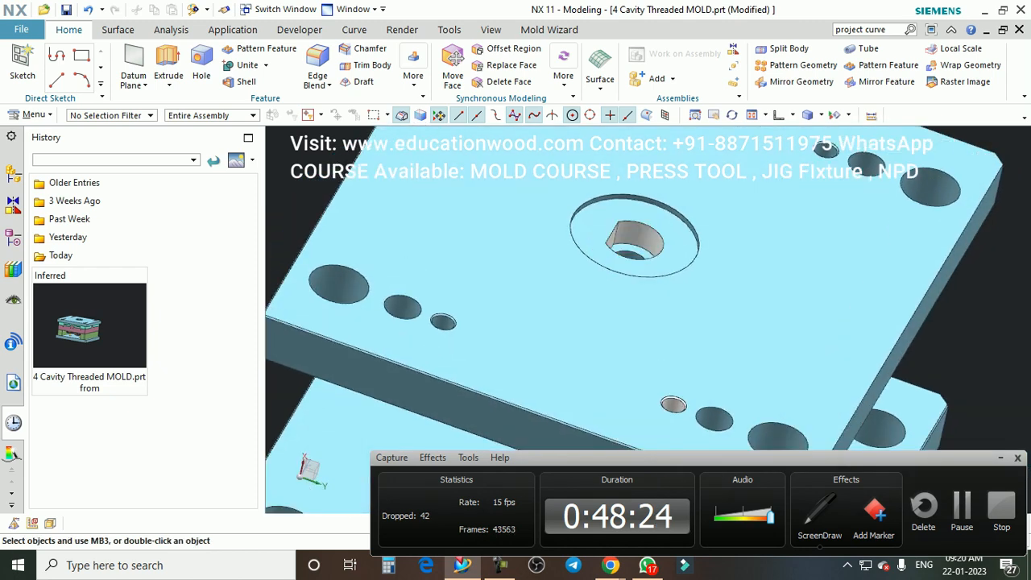
pyautogui.scroll(2, 634, 234)
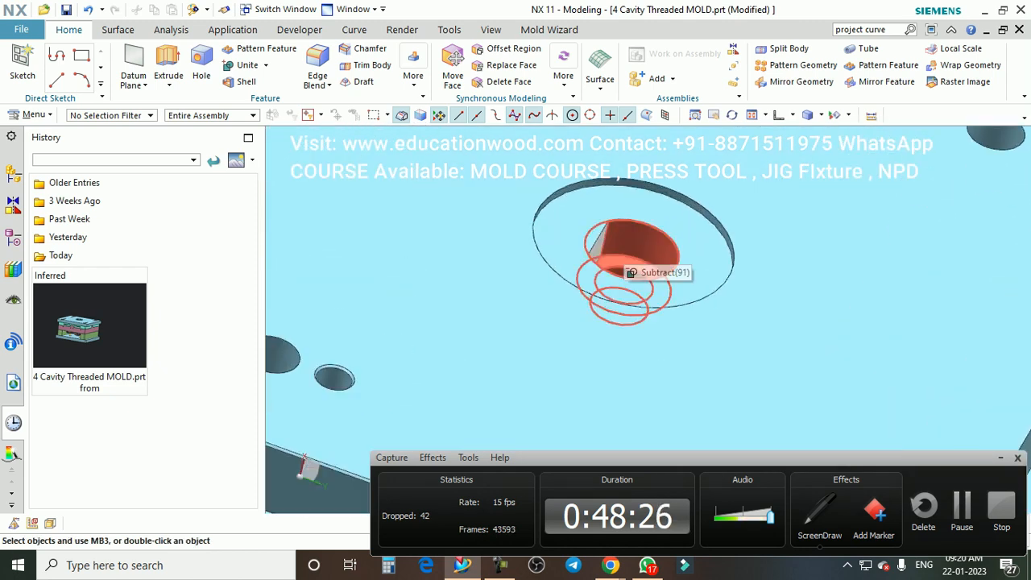
pyautogui.scroll(-3, 524, 254)
pyautogui.moveTo(524, 254); pyautogui.dragTo(568, 282, button='middle')
pyautogui.scroll(-1, 551, 262)
pyautogui.scroll(1, 543, 290)
pyautogui.scroll(-3, 556, 254)
pyautogui.scroll(-2, 524, 310)
pyautogui.scroll(1, 572, 298)
pyautogui.moveTo(604, 382); pyautogui.dragTo(602, 355, button='middle')
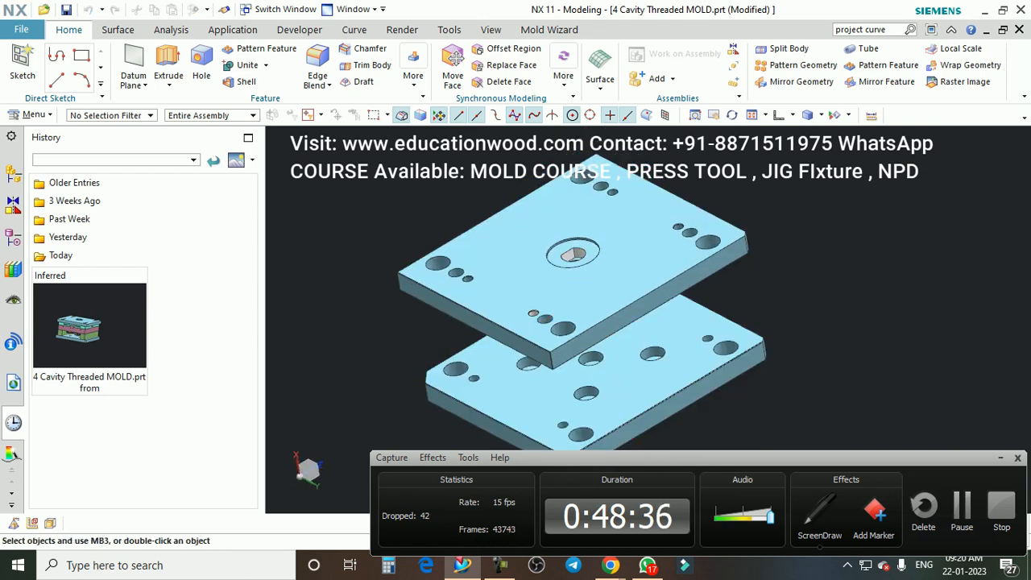
# Step: Using the Face filter, recolor the round bore face beneath the D-shaped pocket blue through Edit Object Display
pyautogui.hotkey('ctrl', 'j')
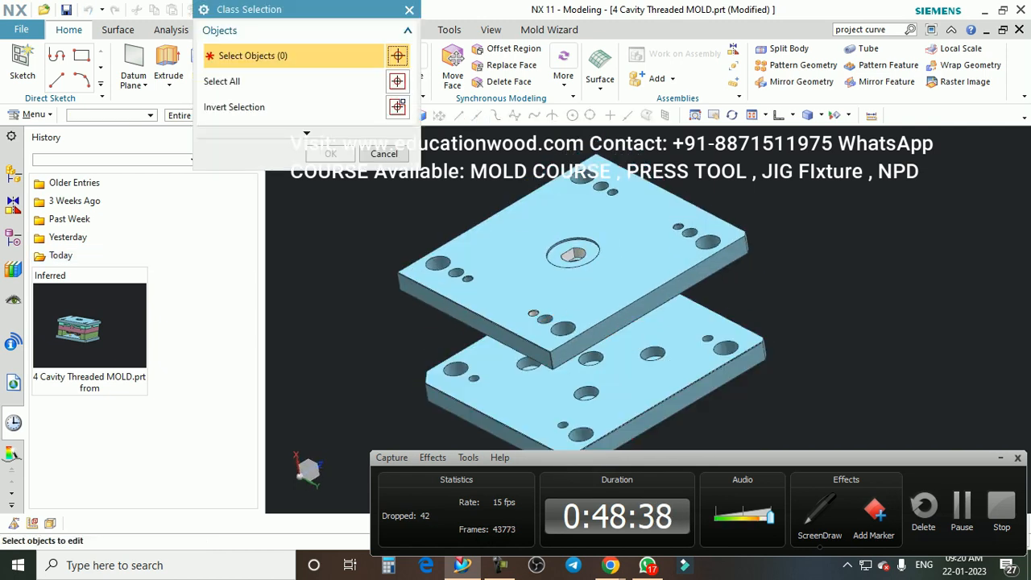
pyautogui.click(113, 116)
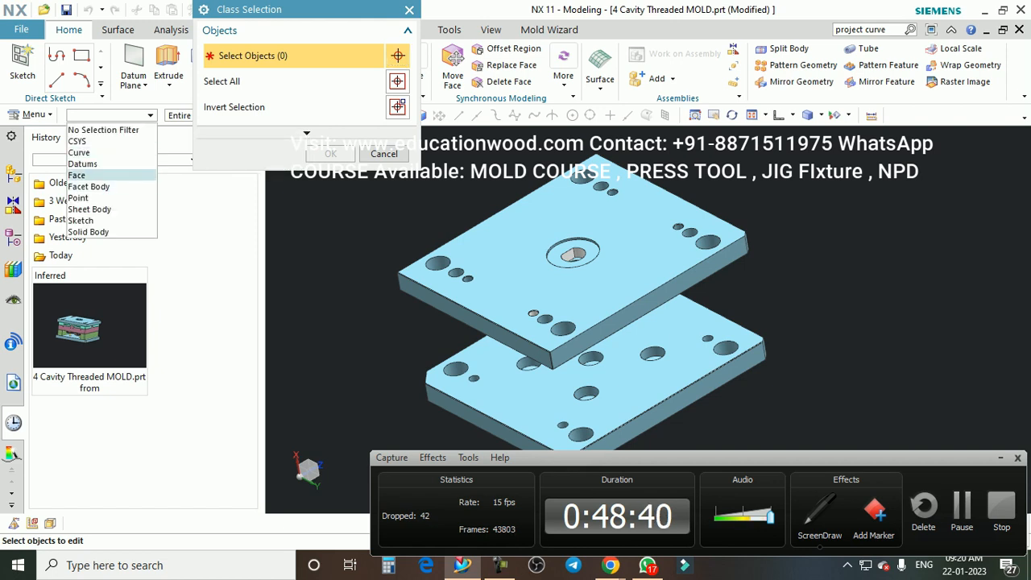
pyautogui.click(114, 176)
pyautogui.scroll(-2, 603, 235)
pyautogui.scroll(5, 569, 347)
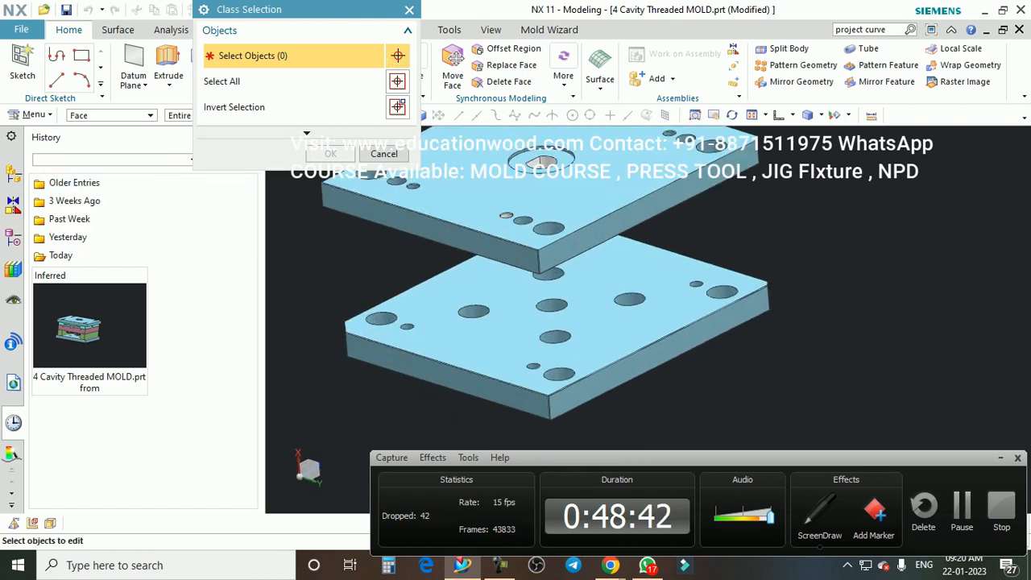
pyautogui.moveTo(568, 346); pyautogui.dragTo(556, 153, button='middle')
pyautogui.scroll(-4, 582, 239)
pyautogui.scroll(2, 548, 306)
pyautogui.scroll(-3, 593, 346)
pyautogui.scroll(-2, 610, 343)
pyautogui.moveTo(611, 343); pyautogui.dragTo(504, 405, button='middle')
pyautogui.scroll(8, 588, 298)
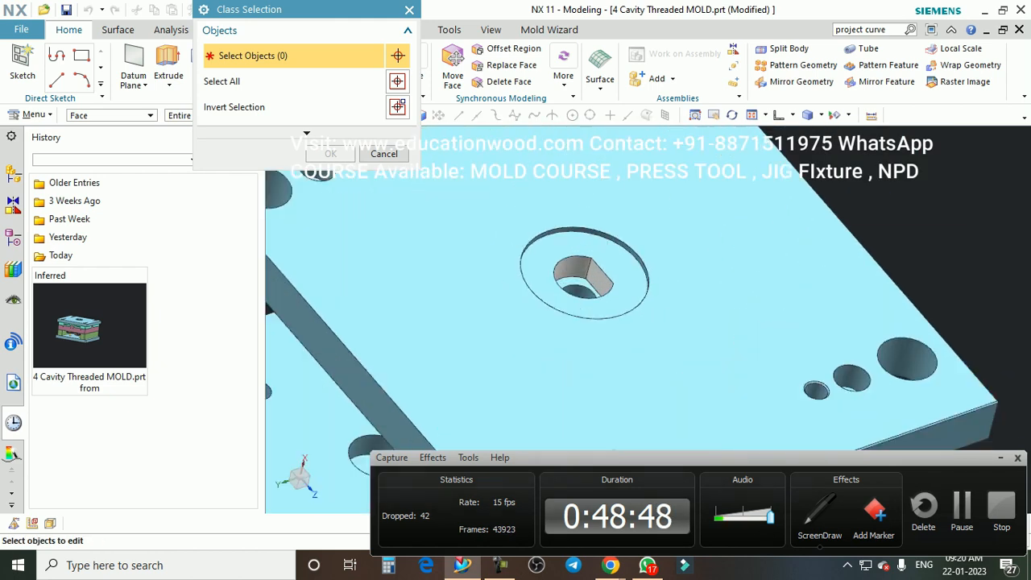
pyautogui.click(561, 316)
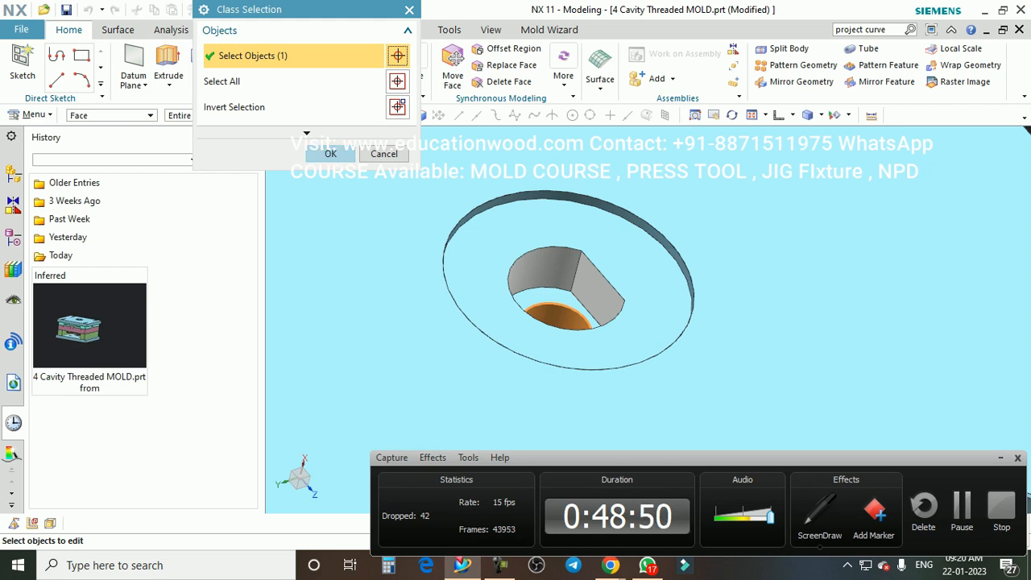
pyautogui.click(330, 153)
pyautogui.click(374, 98)
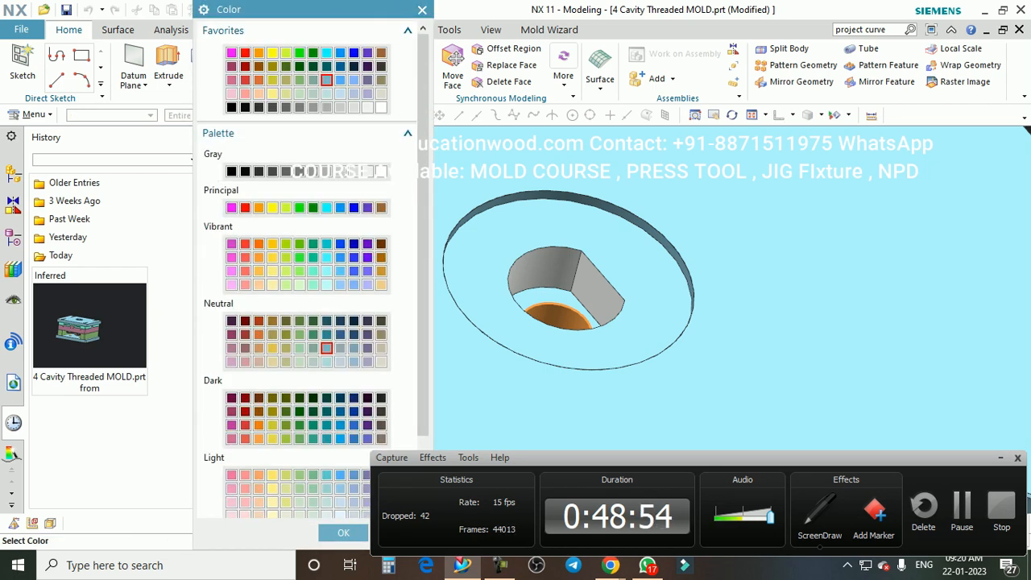
pyautogui.click(343, 532)
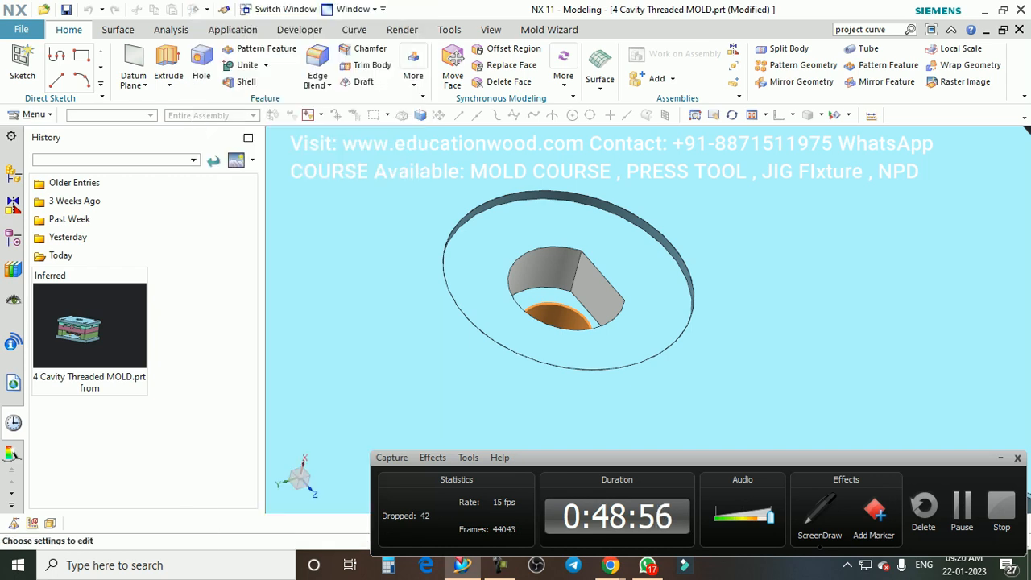
pyautogui.click(276, 433)
# Step: Examine the recolored bore face up close and both plates as a whole
pyautogui.scroll(-2, 645, 293)
pyautogui.scroll(1, 645, 293)
pyautogui.moveTo(646, 294); pyautogui.dragTo(592, 326, button='middle')
pyautogui.moveTo(525, 361)
pyautogui.mouseDown(button='middle')
pyautogui.moveTo(538, 337)
pyautogui.moveTo(514, 366)
pyautogui.mouseUp(button='middle')
pyautogui.scroll(3, 538, 337)
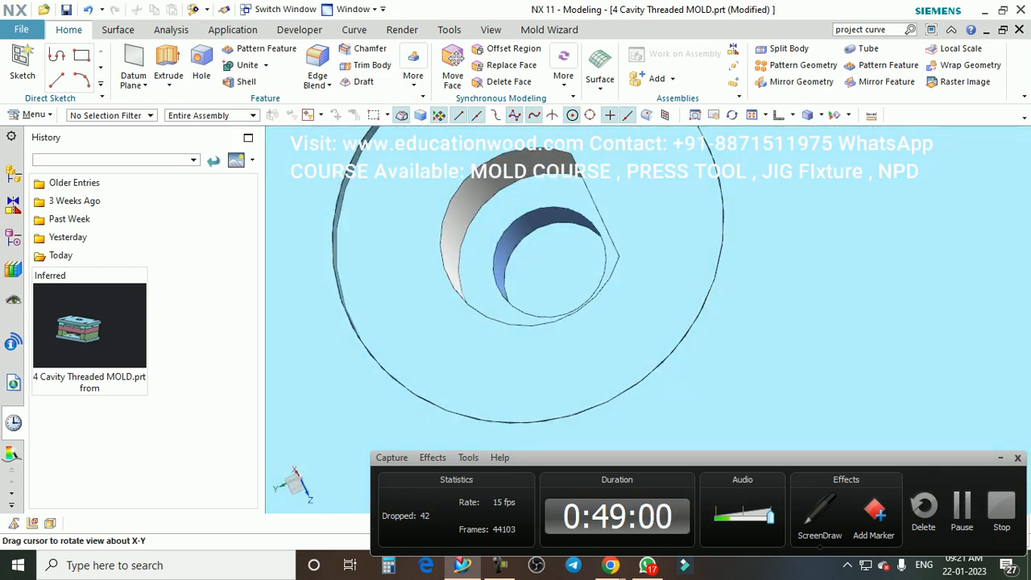
pyautogui.scroll(-5, 528, 282)
pyautogui.moveTo(528, 282); pyautogui.dragTo(576, 248, button='middle')
pyautogui.scroll(-1, 533, 261)
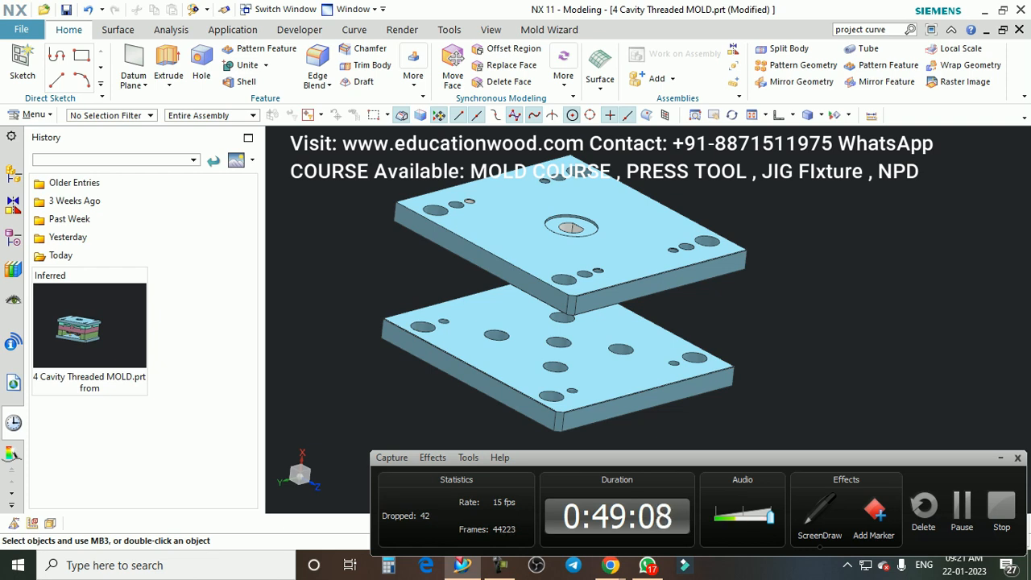
# Step: Switch to the Google Meet call in Chrome and stop presenting the screen
pyautogui.moveTo(611, 564)
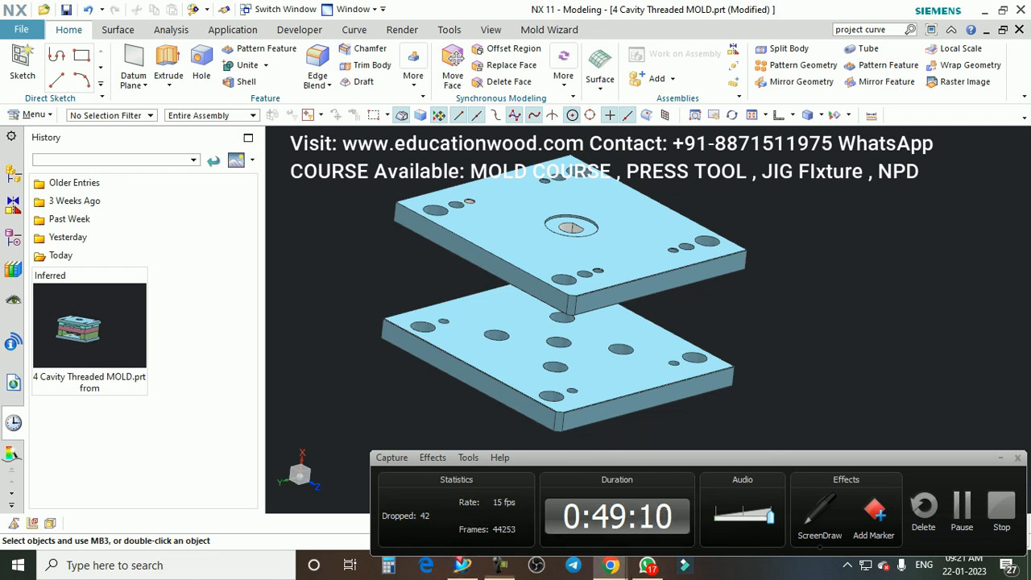
pyautogui.moveTo(580, 457); pyautogui.dragTo(586, 404)
pyautogui.click(528, 525)
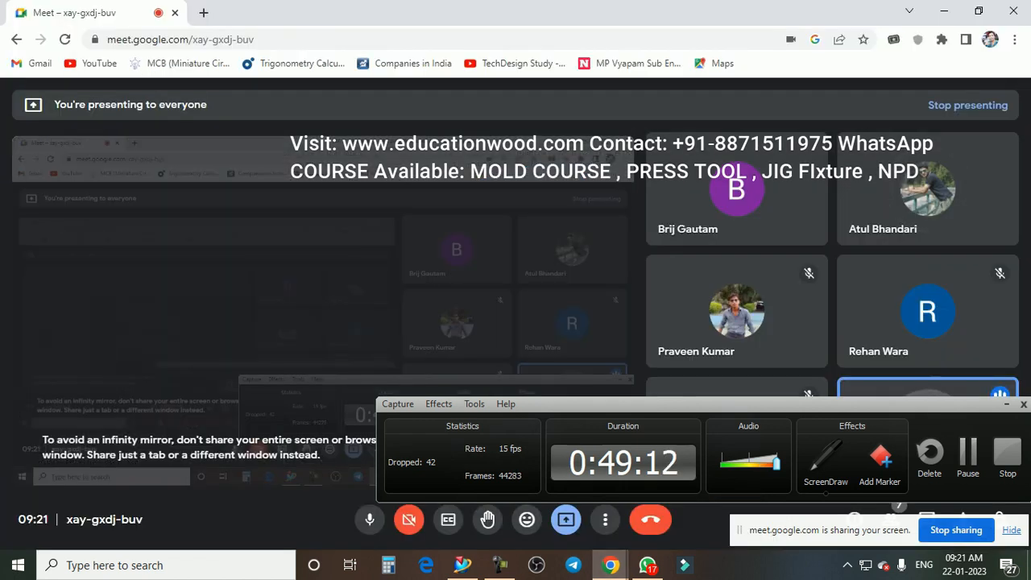
pyautogui.moveTo(703, 405); pyautogui.dragTo(699, 549)
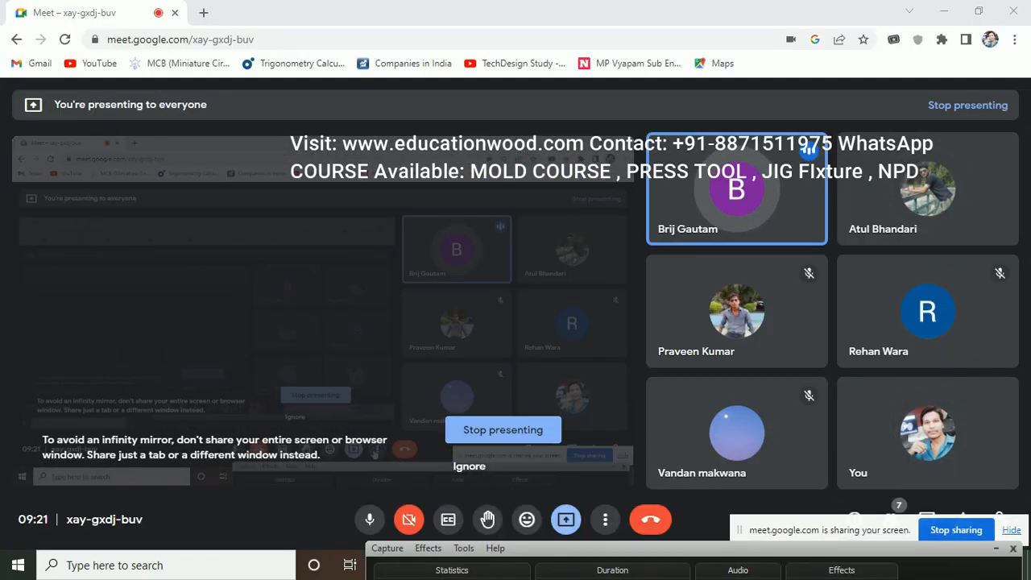
pyautogui.click(566, 520)
pyautogui.click(643, 472)
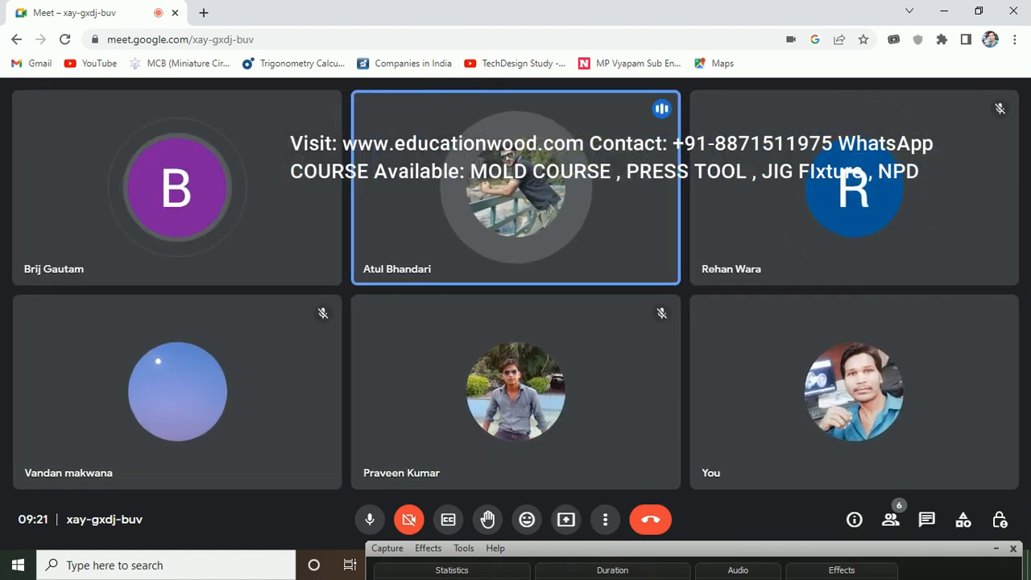
pyautogui.moveTo(685, 548); pyautogui.dragTo(684, 456)
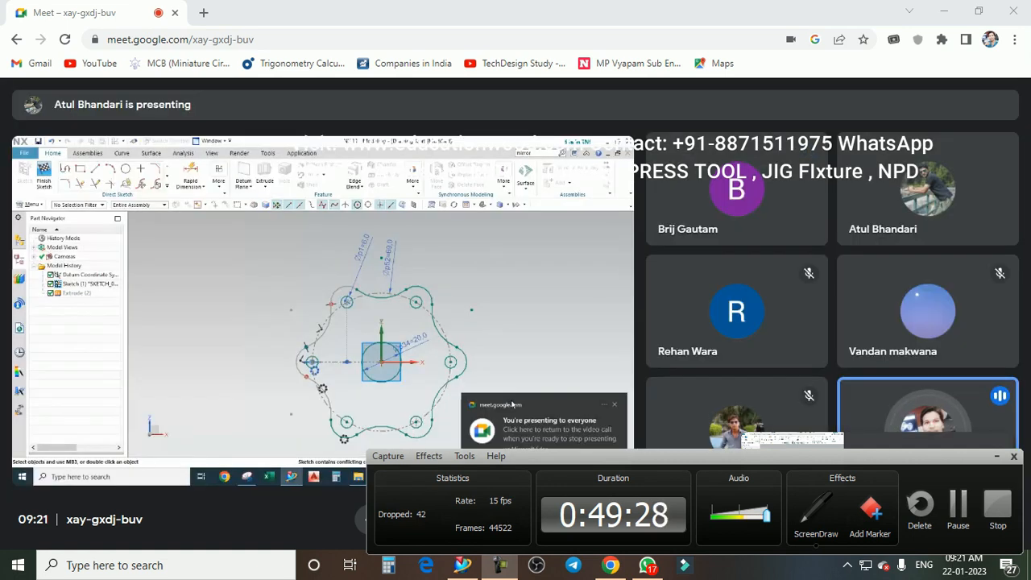
pyautogui.click(615, 405)
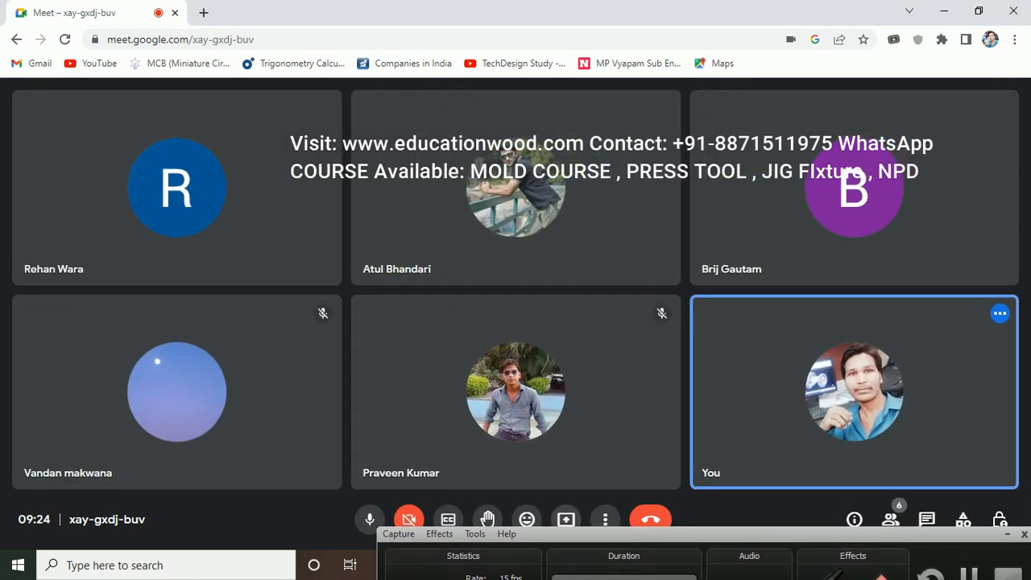
# Step: Present the entire screen to the Google Meet call
pyautogui.click(566, 519)
pyautogui.click(636, 411)
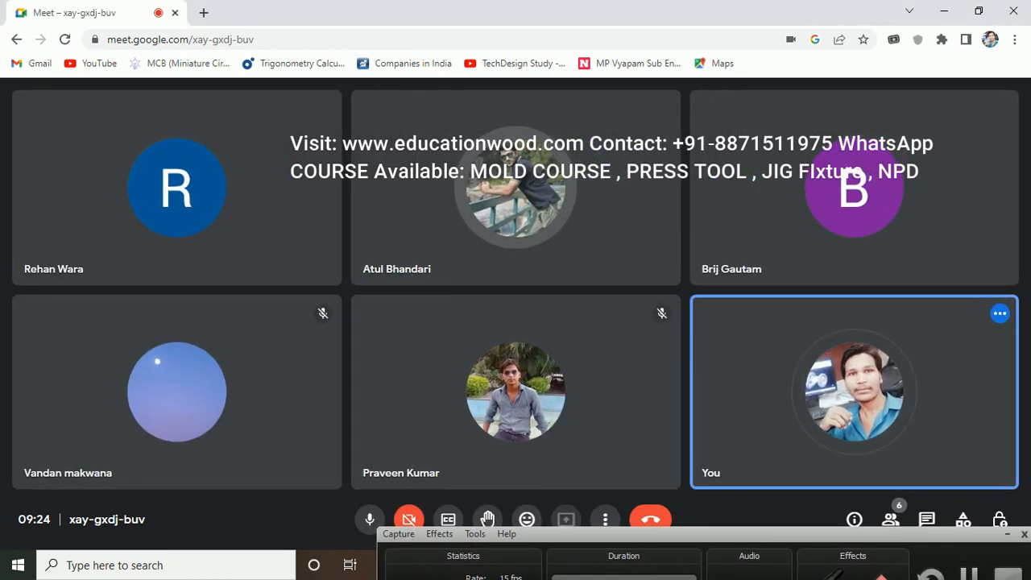
pyautogui.click(435, 213)
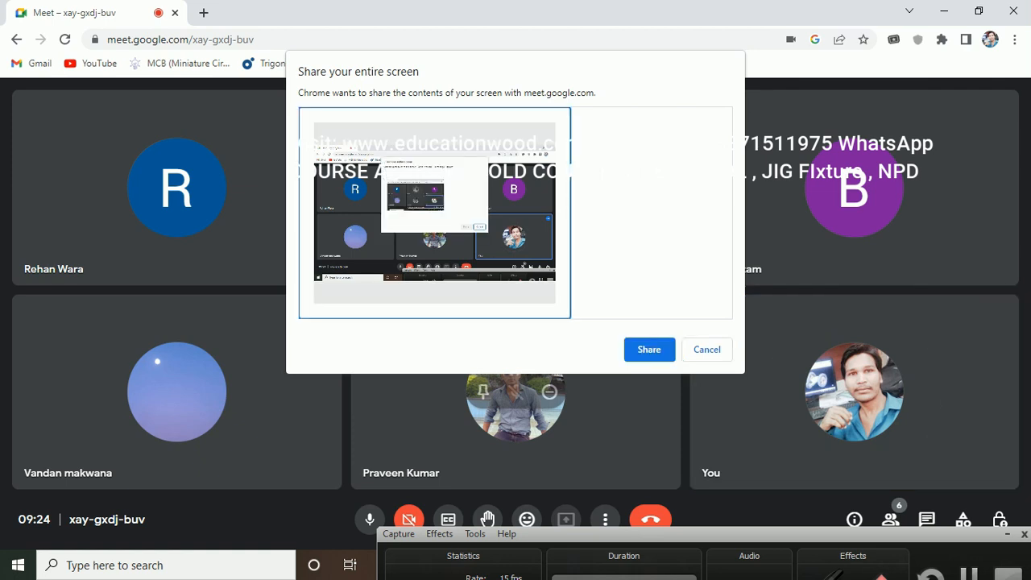
pyautogui.click(649, 349)
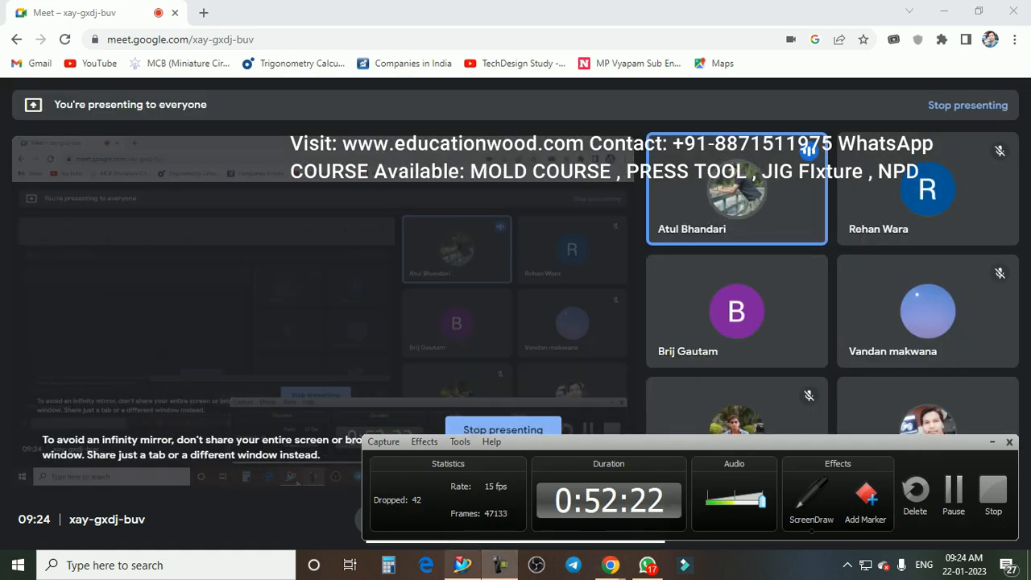
# Step: Switch through WhatsApp to NX and examine the two mold plates from different angles
pyautogui.click(647, 565)
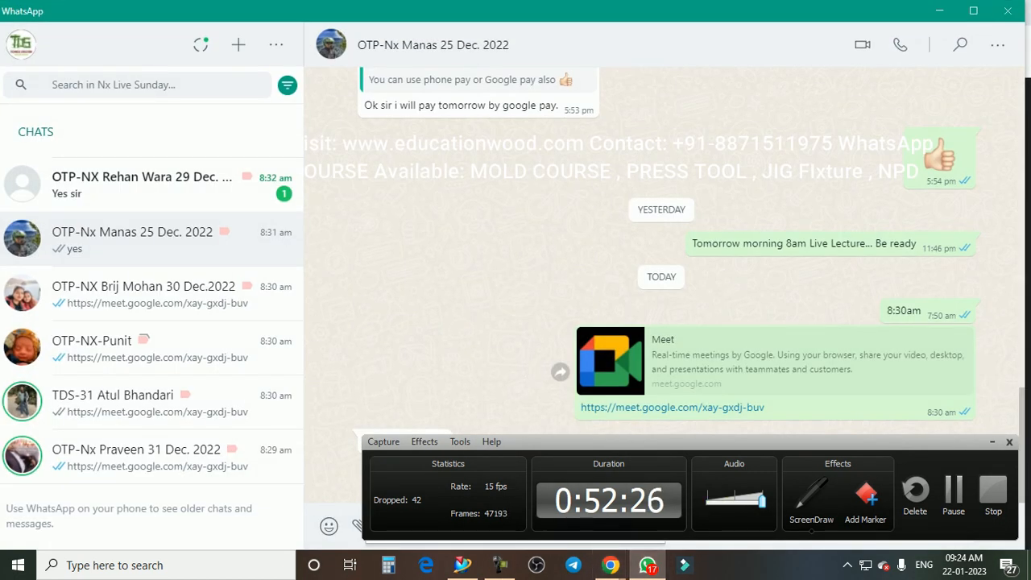
pyautogui.click(462, 564)
pyautogui.scroll(-1, 465, 248)
pyautogui.scroll(1, 492, 246)
pyautogui.scroll(-1, 492, 246)
pyautogui.moveTo(492, 246)
pyautogui.mouseDown(button='middle')
pyautogui.moveTo(439, 261)
pyautogui.moveTo(487, 230)
pyautogui.moveTo(491, 262)
pyautogui.moveTo(498, 254)
pyautogui.mouseUp(button='middle')
pyautogui.scroll(-1, 567, 247)
pyautogui.moveTo(557, 242)
pyautogui.mouseDown(button='middle')
pyautogui.moveTo(569, 283)
pyautogui.moveTo(570, 256)
pyautogui.mouseUp(button='middle')
pyautogui.scroll(1, 564, 245)
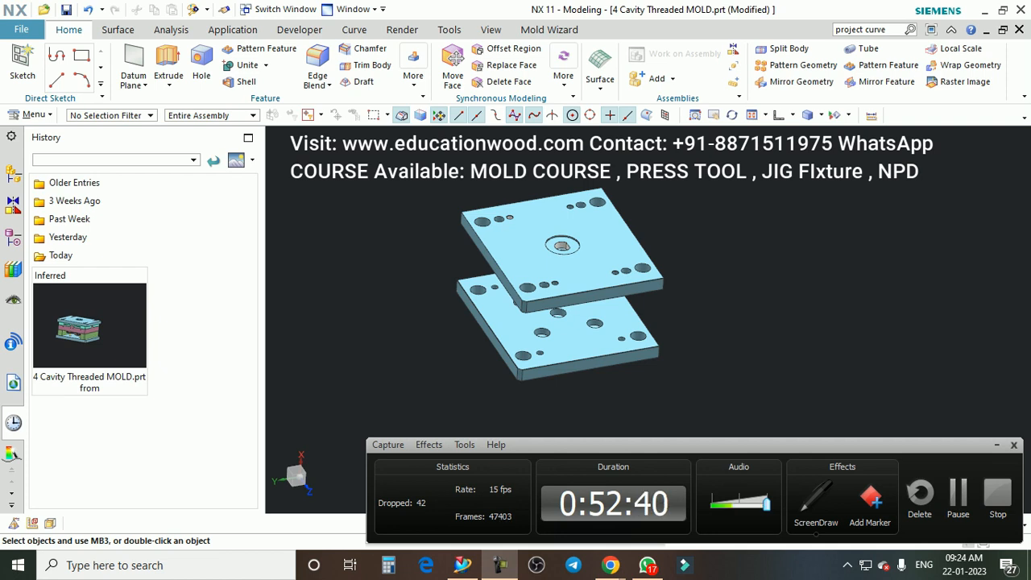
pyautogui.scroll(-1, 590, 318)
pyautogui.moveTo(568, 261); pyautogui.dragTo(610, 282, button='middle')
pyautogui.scroll(2, 556, 244)
pyautogui.scroll(3, 540, 242)
pyautogui.scroll(-1, 552, 240)
pyautogui.scroll(1, 547, 243)
pyautogui.scroll(-2, 526, 273)
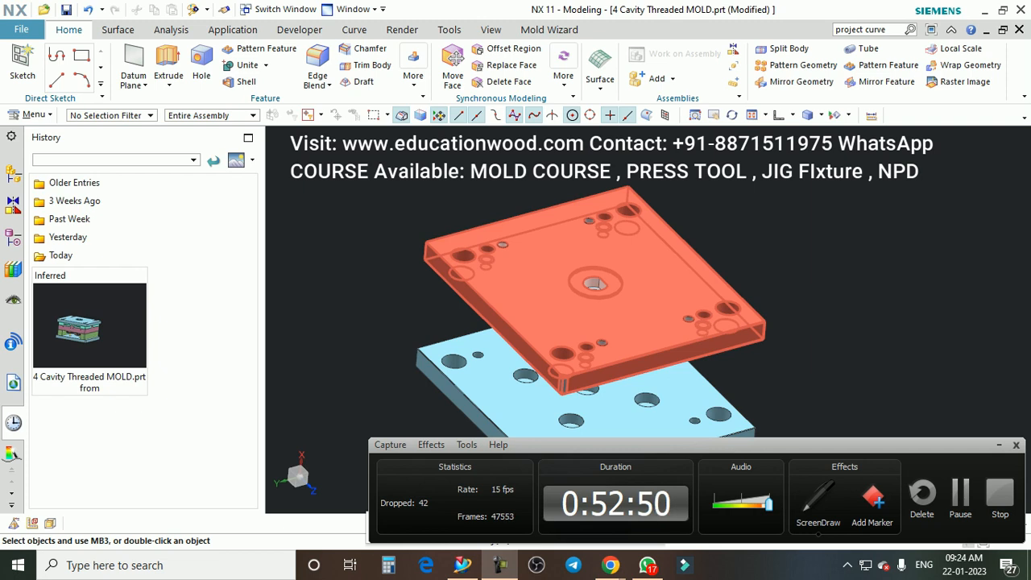
pyautogui.scroll(2, 580, 282)
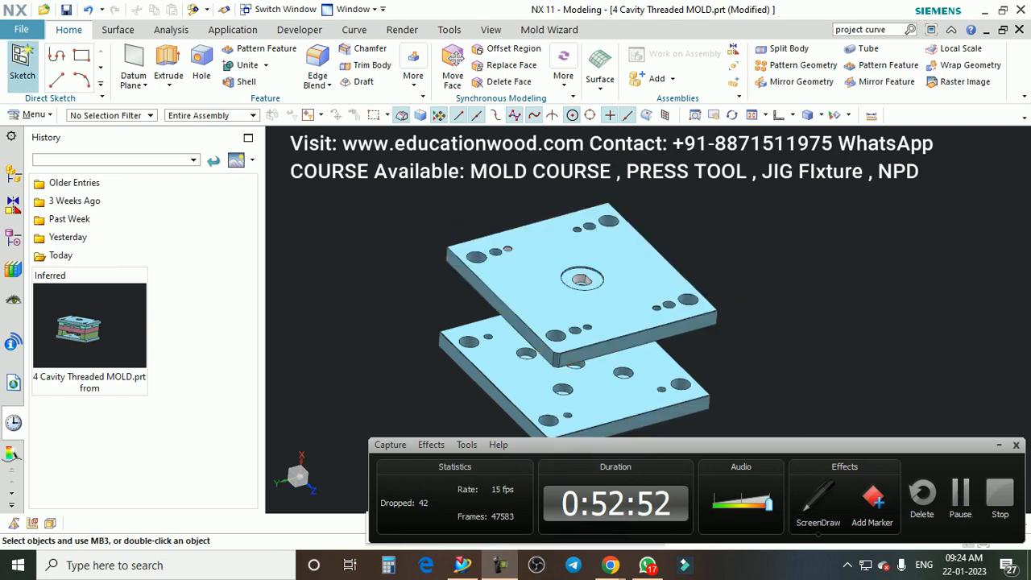
pyautogui.click(22, 64)
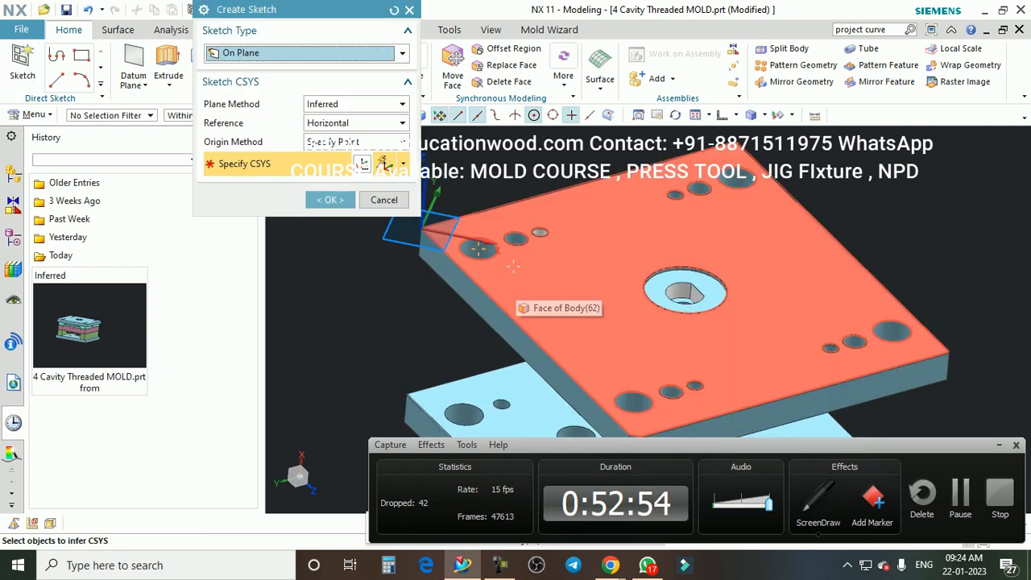
pyautogui.scroll(1, 510, 273)
pyautogui.click(384, 200)
# Step: Orient the view square to the upper plate and create a sketch on its top face
pyautogui.scroll(-4, 459, 234)
pyautogui.moveTo(475, 249); pyautogui.dragTo(525, 282, button='middle')
pyautogui.press('F8')
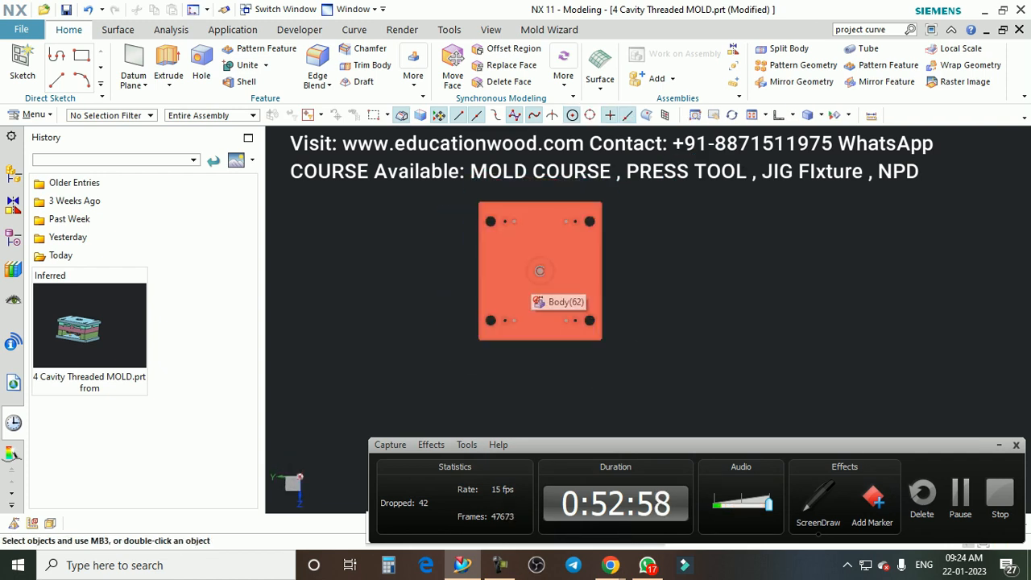
pyautogui.scroll(2, 528, 266)
pyautogui.click(21, 65)
pyautogui.scroll(2, 486, 223)
pyautogui.click(486, 225)
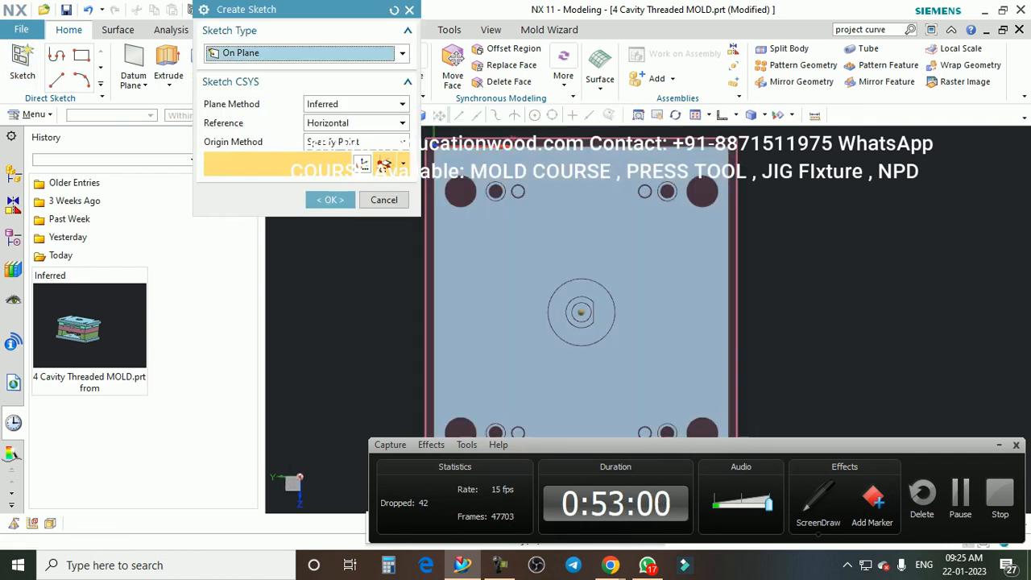
pyautogui.click(330, 200)
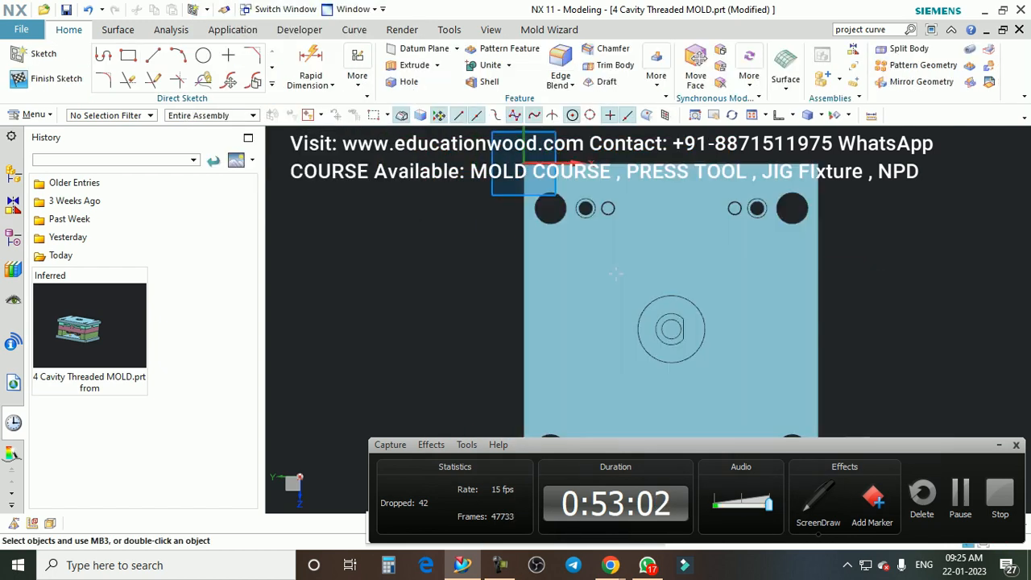
# Step: Sketch a circle about 29.8 mm in diameter below the plate's corner hole, with its center aligned to that hole
pyautogui.click(203, 55)
pyautogui.scroll(2, 582, 218)
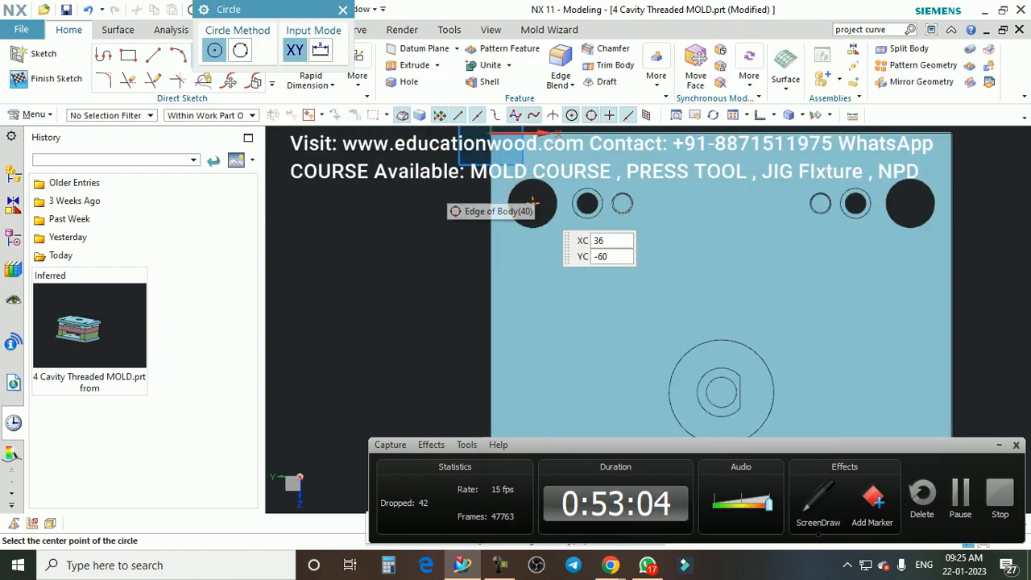
pyautogui.click(532, 282)
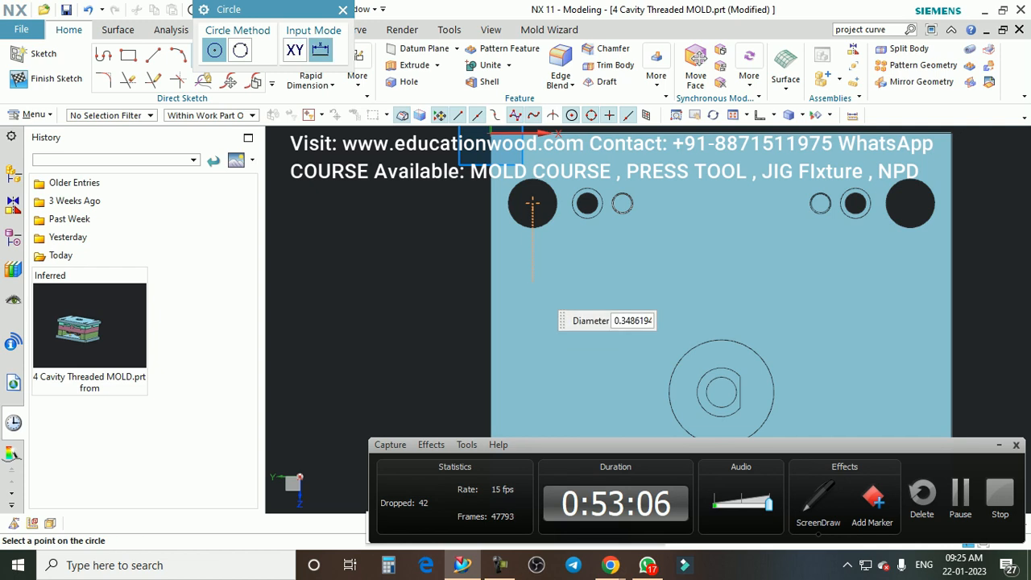
pyautogui.click(535, 299)
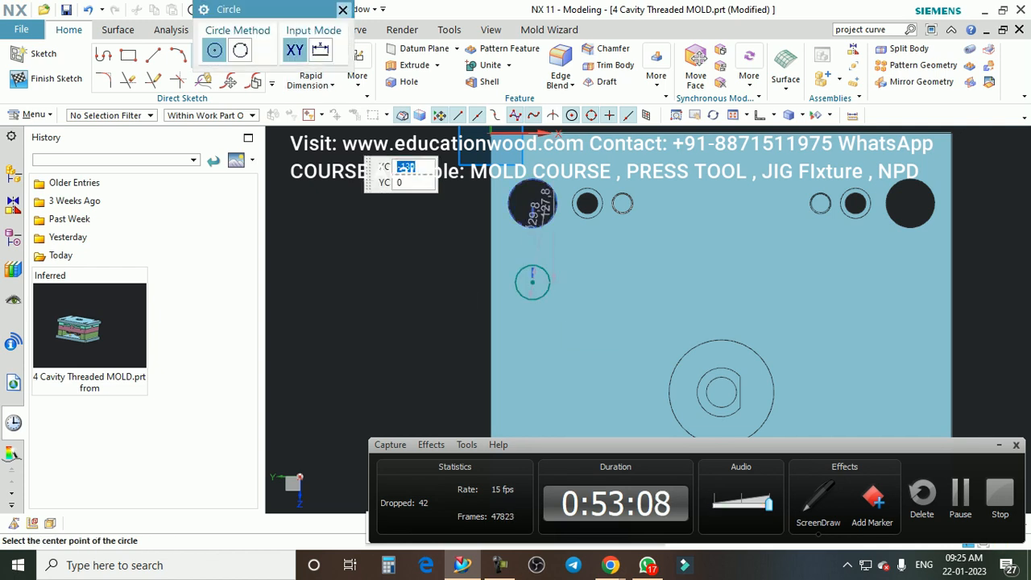
pyautogui.click(344, 10)
# Step: Set the sketched circle's diameter to 25 mm
pyautogui.scroll(2, 548, 258)
pyautogui.doubleClick(524, 287)
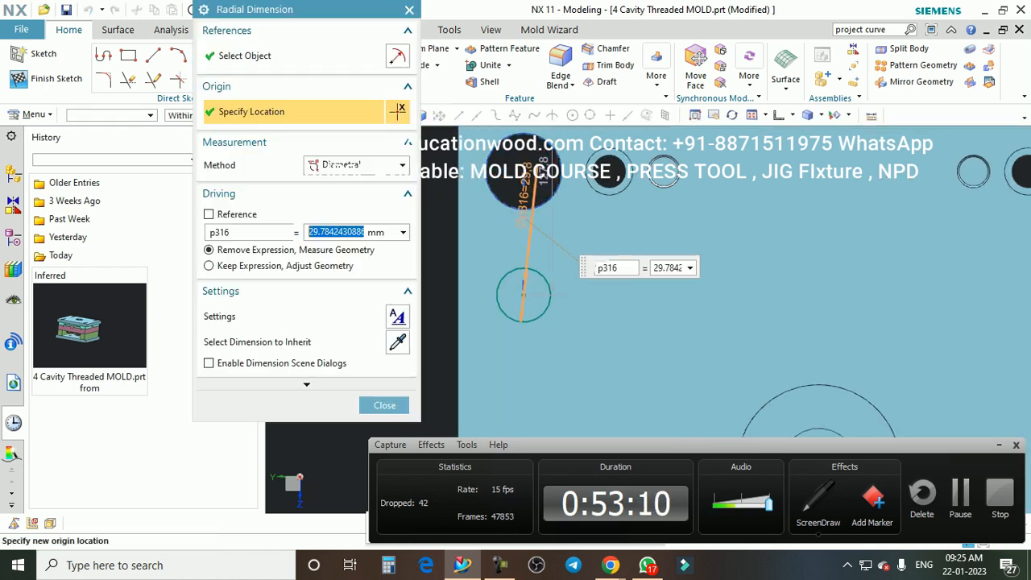
pyautogui.write('25')
pyautogui.press('Return')
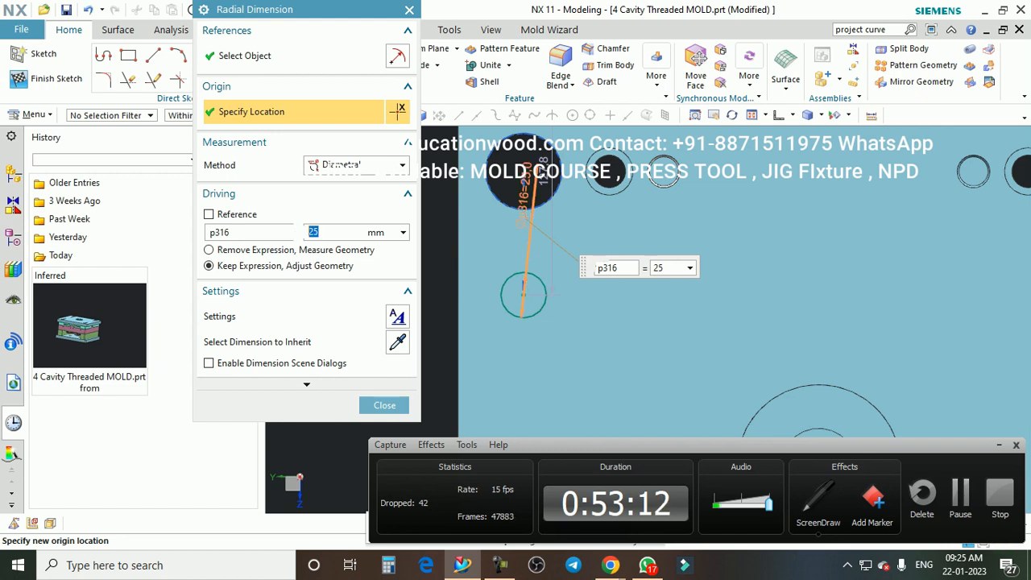
pyautogui.press('Return')
pyautogui.scroll(-2, 477, 300)
pyautogui.scroll(1, 529, 234)
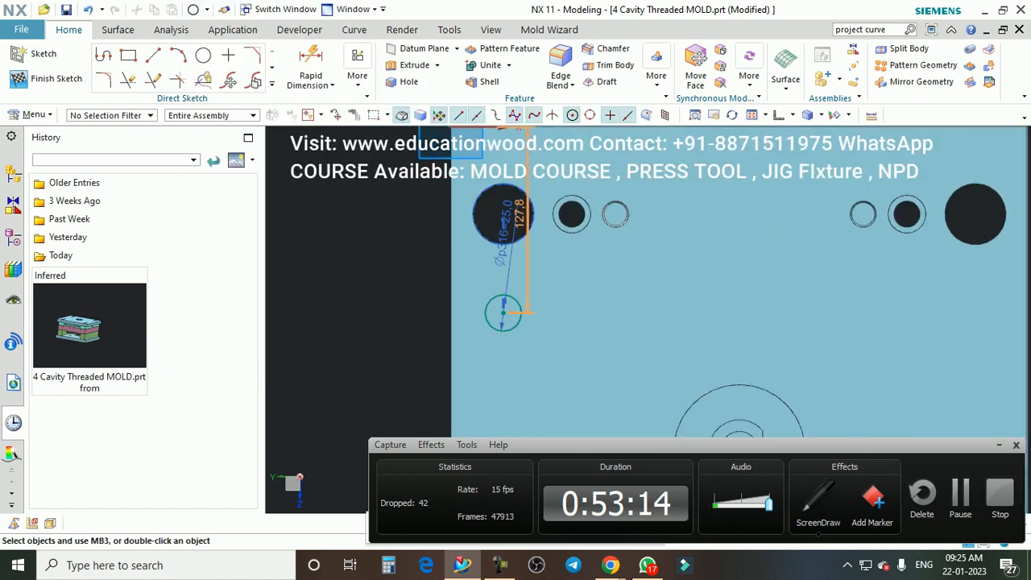
# Step: Set the distance from the sketch's horizontal axis to the circle's center to 120 mm
pyautogui.doubleClick(520, 219)
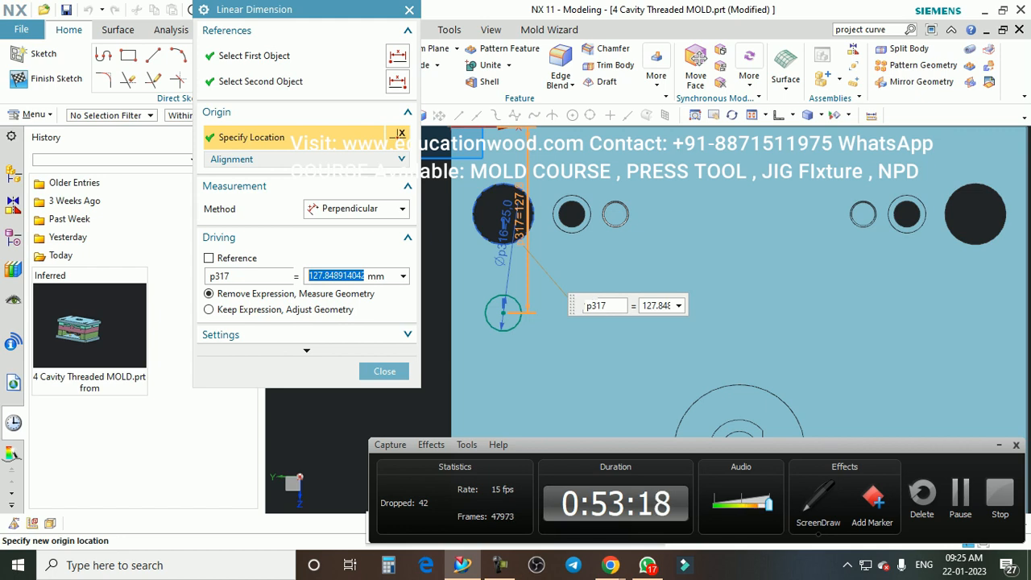
pyautogui.write('120')
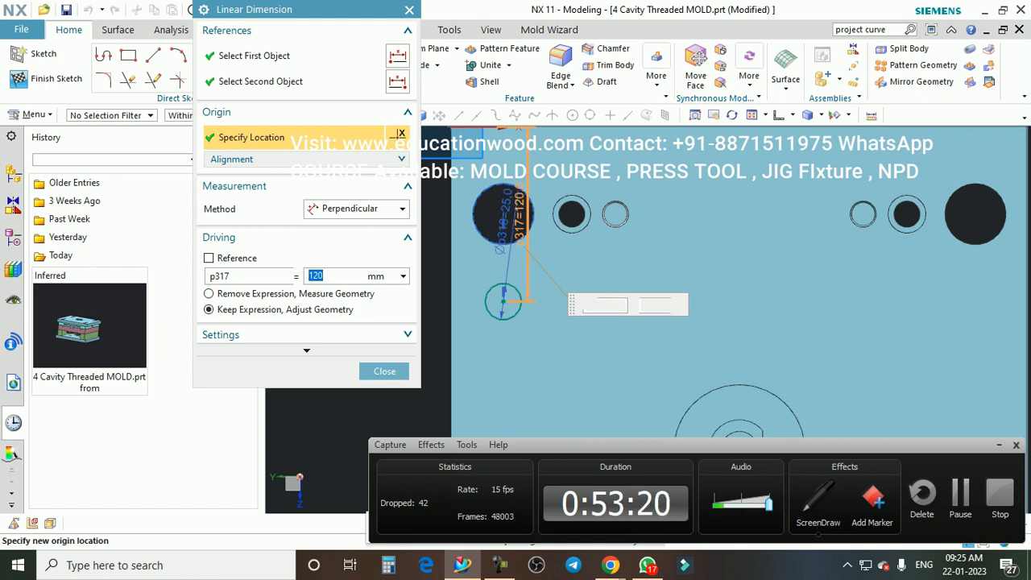
pyautogui.press('Return')
pyautogui.press('Return')
# Step: Extrude the circle 25 mm upward from the plate's top face as a separate solid cylinder
pyautogui.scroll(-6, 510, 267)
pyautogui.moveTo(510, 267); pyautogui.dragTo(520, 233, button='middle')
pyautogui.scroll(2, 515, 242)
pyautogui.moveTo(518, 302)
pyautogui.mouseDown(button='middle')
pyautogui.moveTo(522, 265)
pyautogui.moveTo(513, 289)
pyautogui.mouseUp(button='middle')
pyautogui.scroll(-1, 522, 265)
pyautogui.scroll(3, 510, 264)
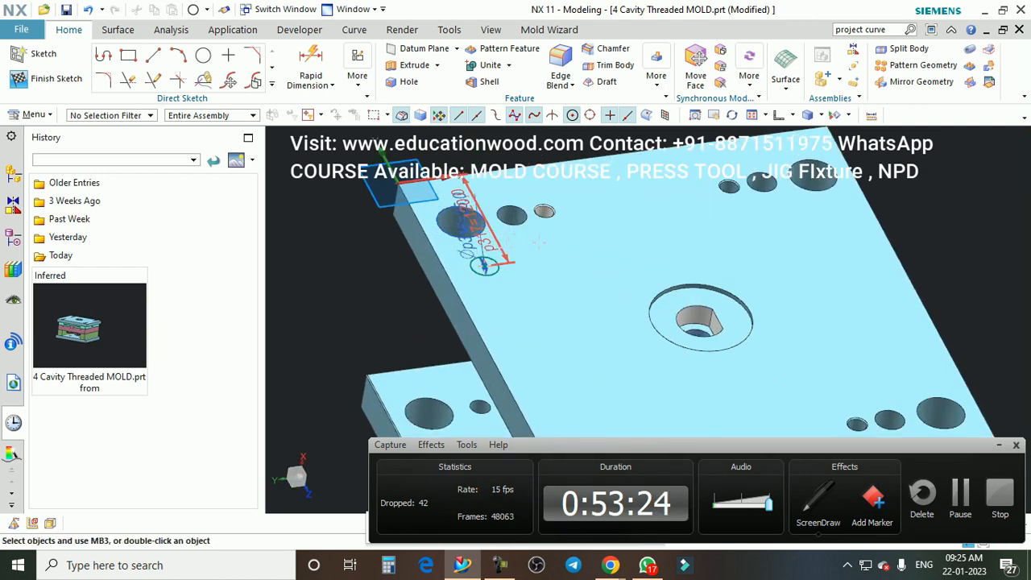
pyautogui.click(413, 64)
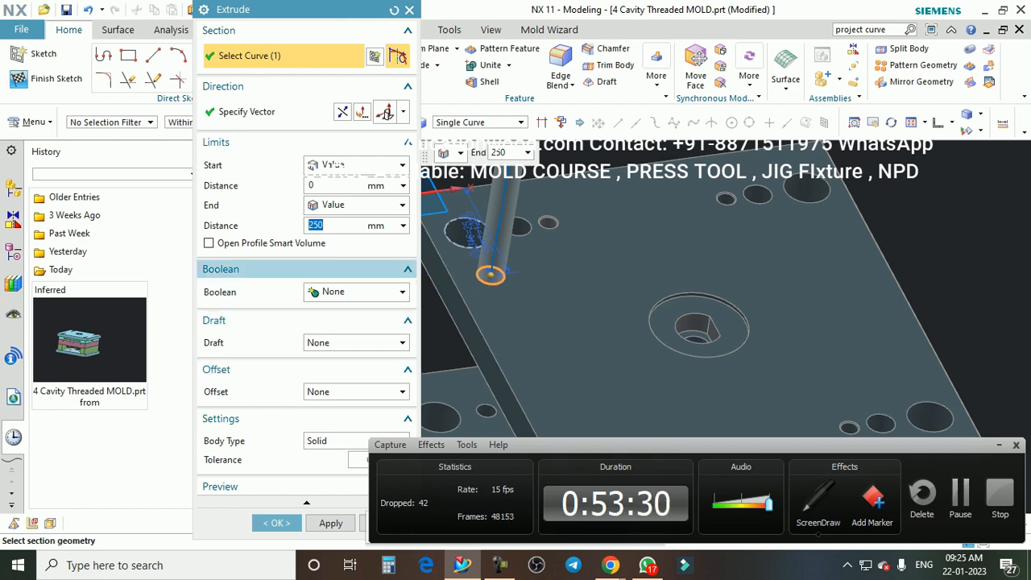
pyautogui.write('25')
pyautogui.press('Return')
pyautogui.click(276, 523)
pyautogui.scroll(-3, 479, 251)
pyautogui.moveTo(480, 252); pyautogui.dragTo(503, 234, button='middle')
pyautogui.scroll(5, 483, 270)
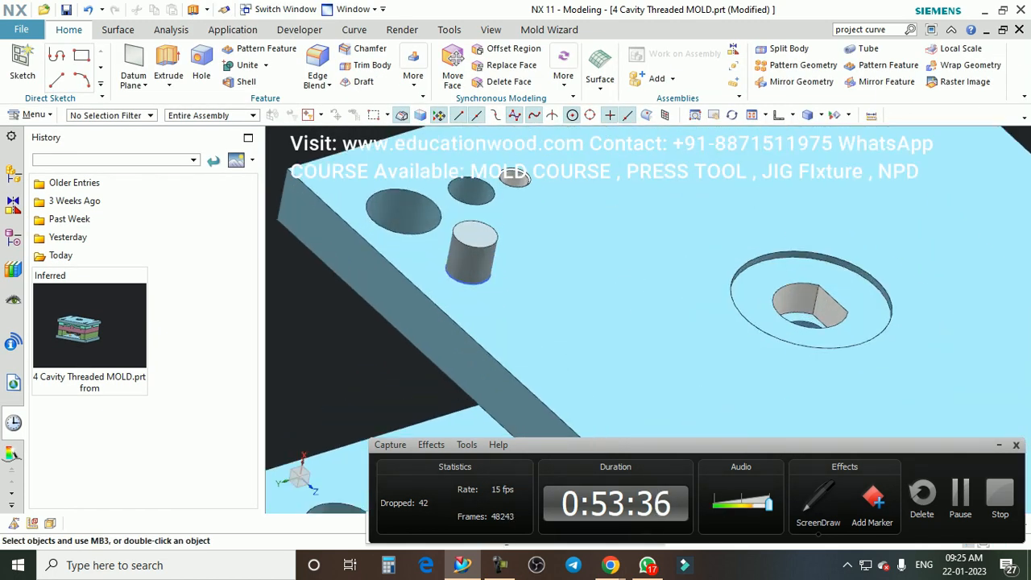
# Step: Set the cylinder extrude's Boolean to Unite so it joins the upper plate
pyautogui.press('x')
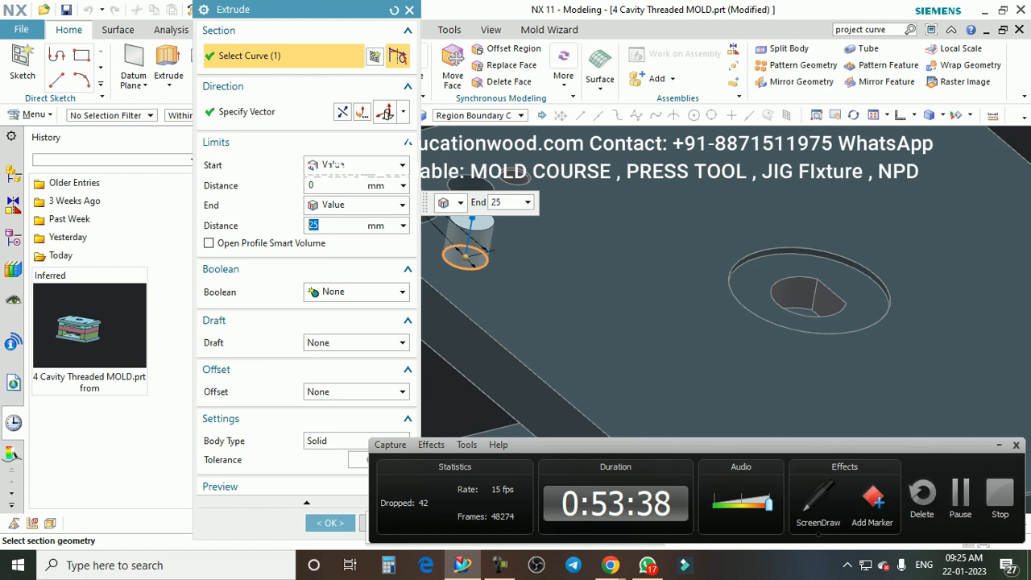
pyautogui.click(356, 292)
pyautogui.click(331, 324)
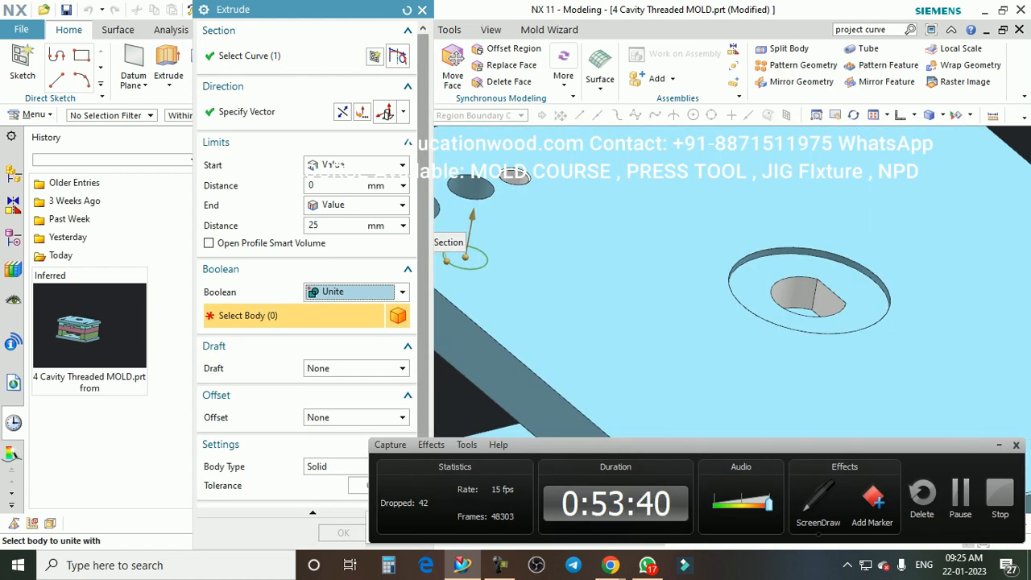
pyautogui.middleClick(501, 279)
# Step: Examine the cylinder on the upper plate up close and both plates as a whole
pyautogui.scroll(-3, 501, 279)
pyautogui.moveTo(501, 279); pyautogui.dragTo(487, 241, button='middle')
pyautogui.scroll(4, 489, 251)
pyautogui.scroll(-2, 479, 264)
pyautogui.scroll(2, 478, 264)
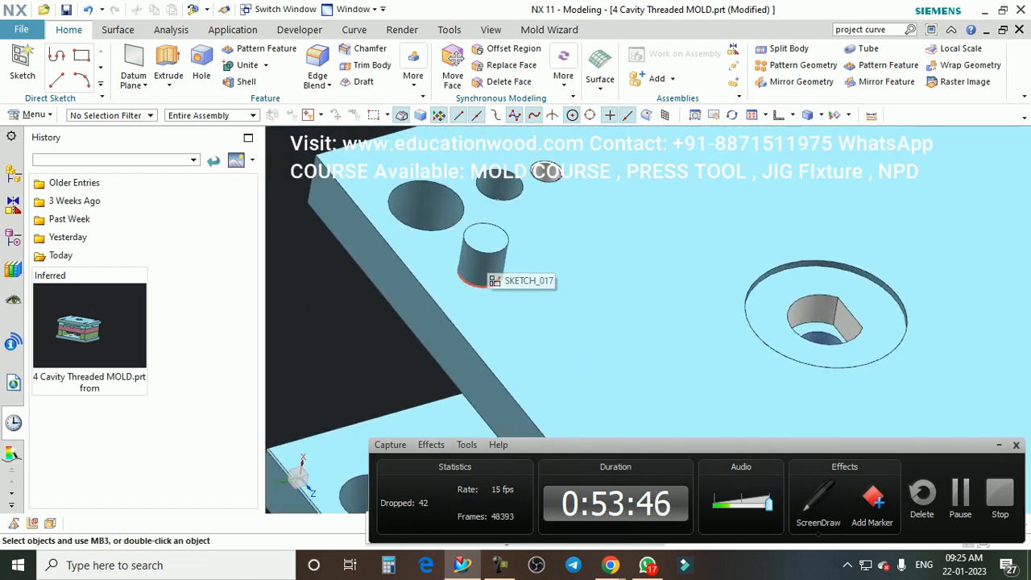
pyautogui.scroll(2, 478, 266)
pyautogui.scroll(-1, 431, 238)
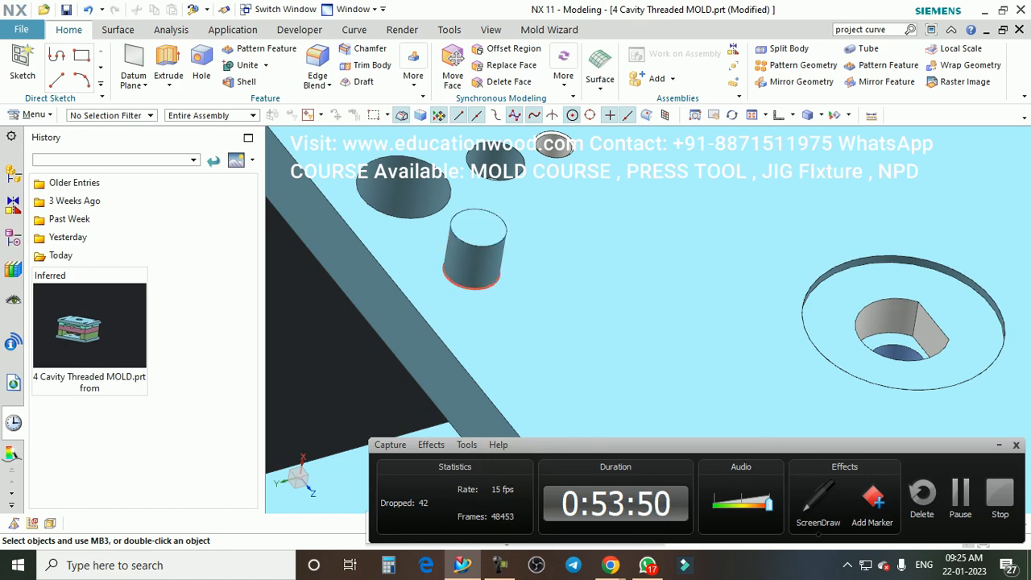
pyautogui.scroll(-5, 439, 246)
pyautogui.scroll(-2, 447, 306)
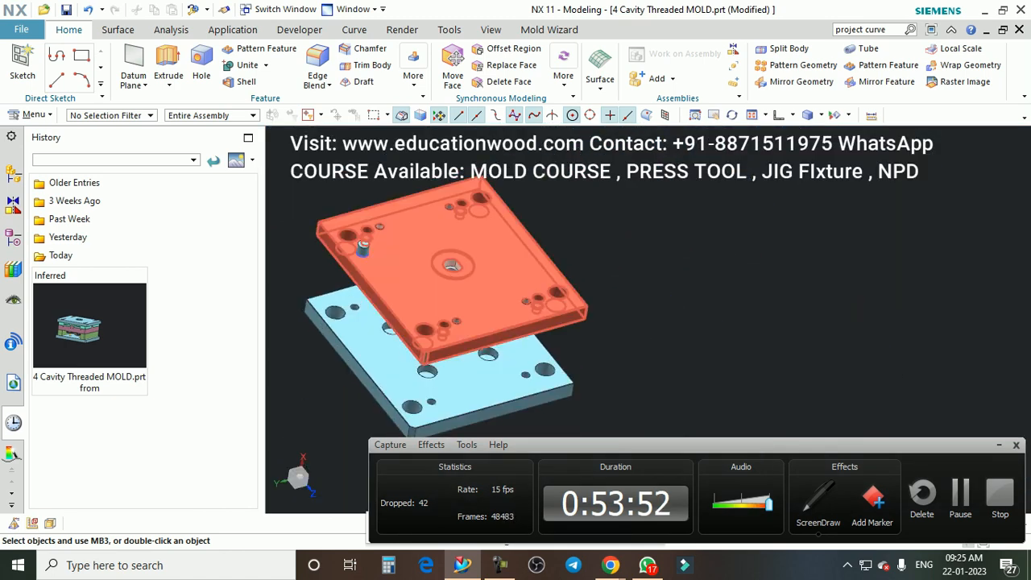
# Step: Handwrite a tap drill list beside the plates: M5 4.2, M6 5, M8 6.75, M10 8.5, M12 10.25, and mark up the M8 row
pyautogui.hotkey('ctrl', 'shift', 'd')
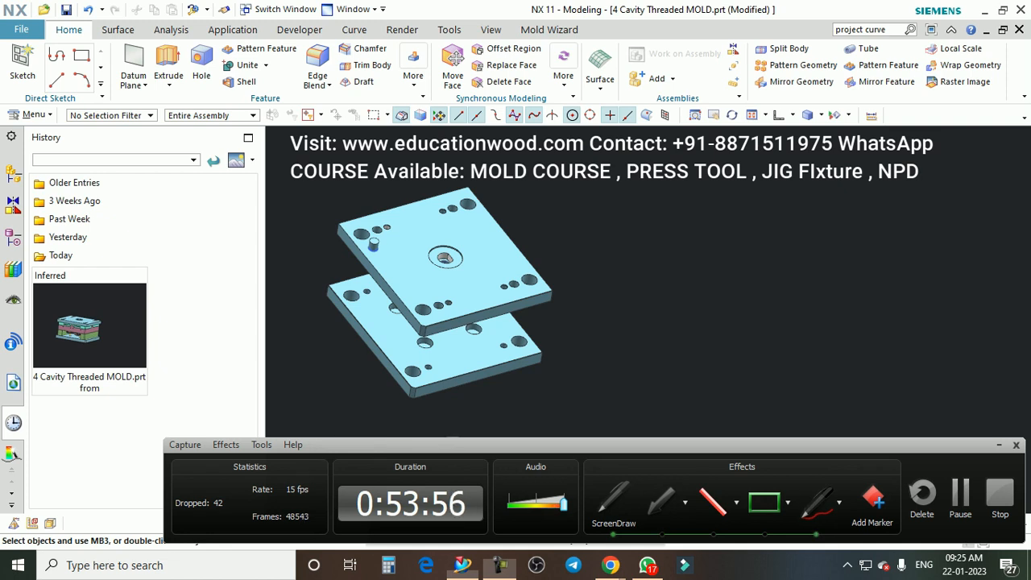
pyautogui.moveTo(727, 157); pyautogui.dragTo(757, 160)
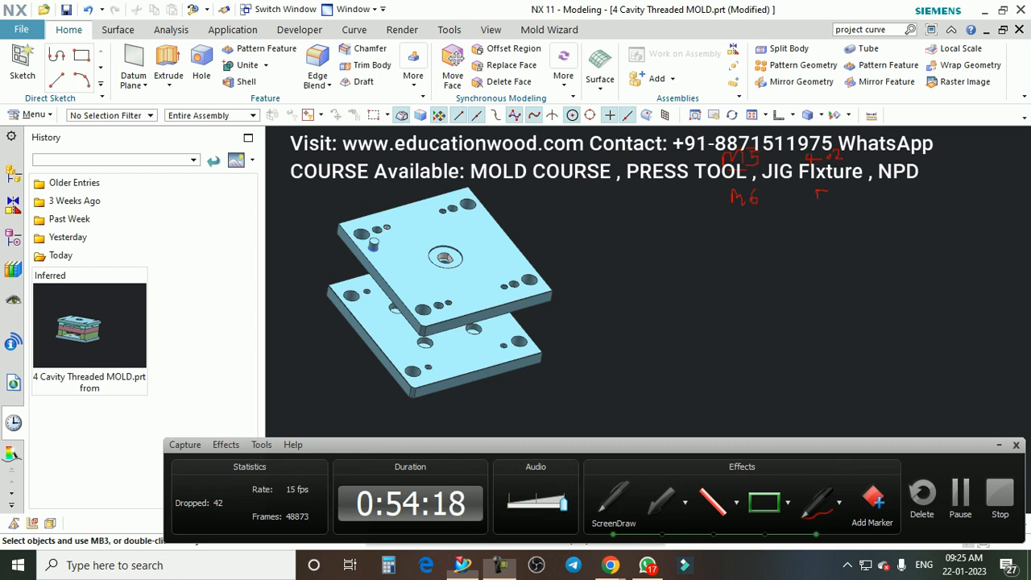
pyautogui.moveTo(733, 229); pyautogui.dragTo(732, 239)
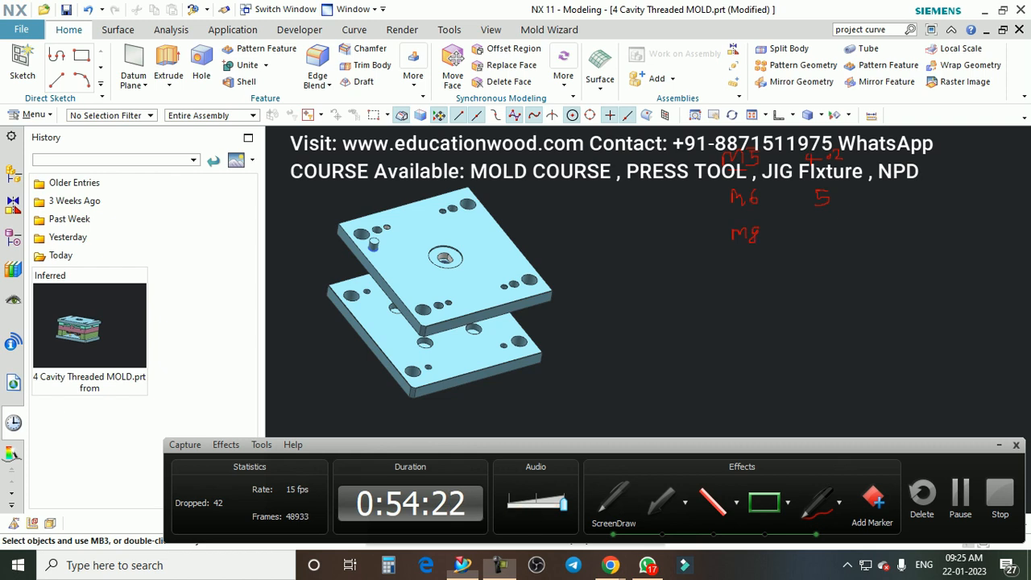
pyautogui.moveTo(824, 228); pyautogui.dragTo(822, 235)
pyautogui.moveTo(738, 271); pyautogui.dragTo(752, 281)
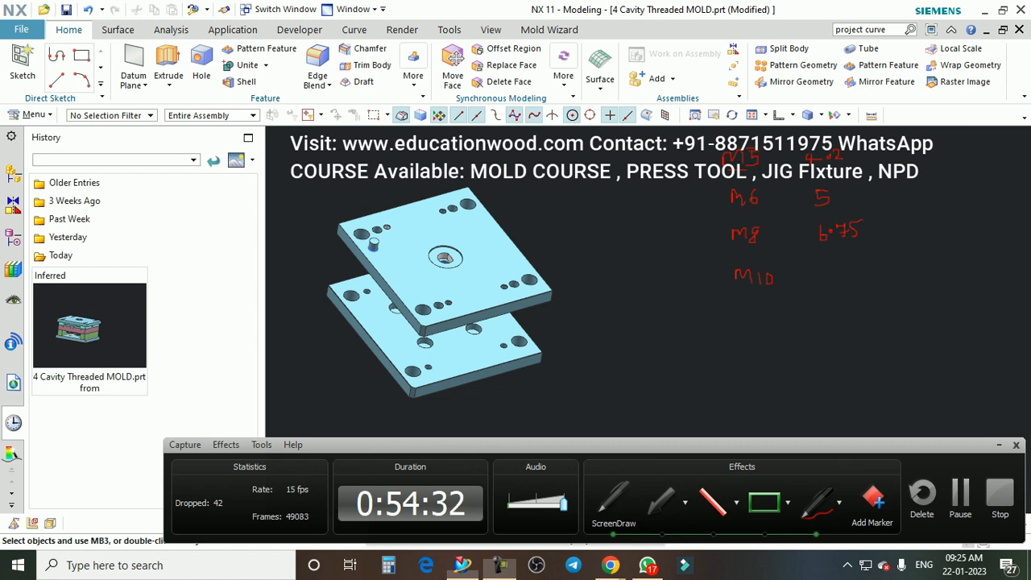
pyautogui.moveTo(829, 268); pyautogui.dragTo(830, 279)
pyautogui.moveTo(760, 304); pyautogui.dragTo(765, 314)
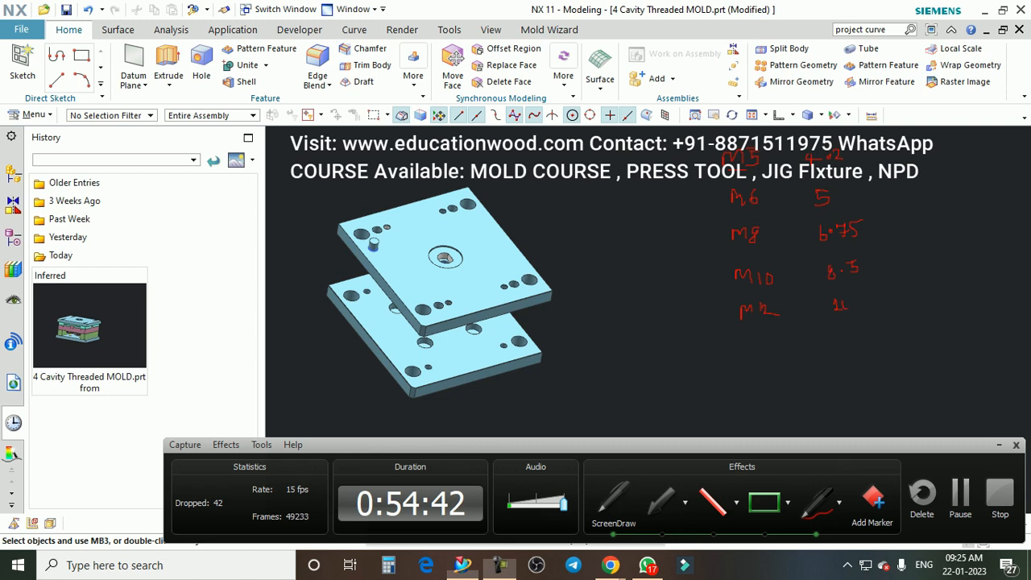
pyautogui.moveTo(877, 295); pyautogui.dragTo(870, 307)
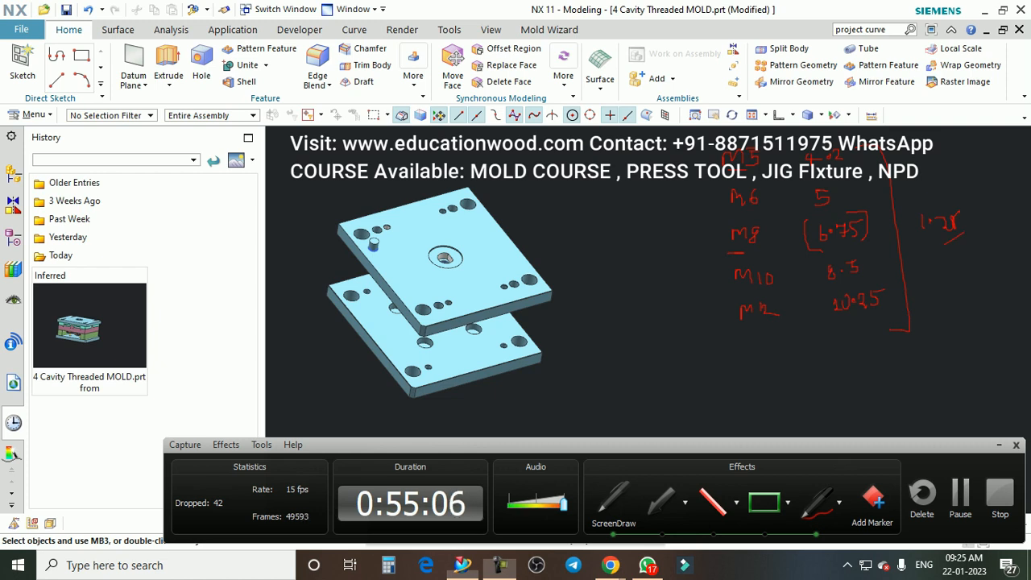
pyautogui.moveTo(712, 239); pyautogui.dragTo(721, 240)
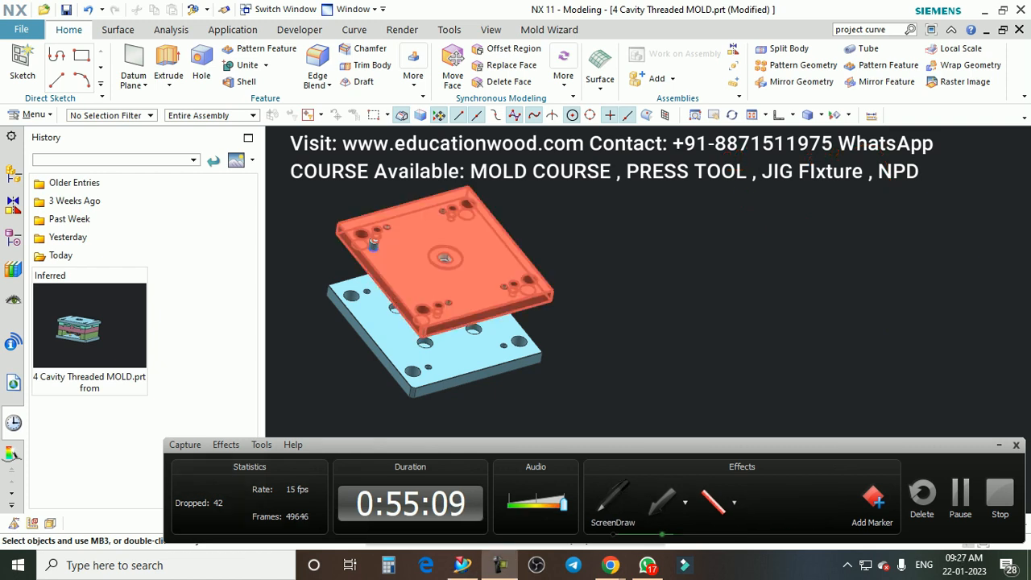
# Step: Reopen the sketch at the cylinder's base and set the circle's diameter to 10.25 mm
pyautogui.scroll(4, 364, 260)
pyautogui.moveTo(364, 259); pyautogui.dragTo(365, 248, button='middle')
pyautogui.scroll(2, 379, 232)
pyautogui.doubleClick(388, 234)
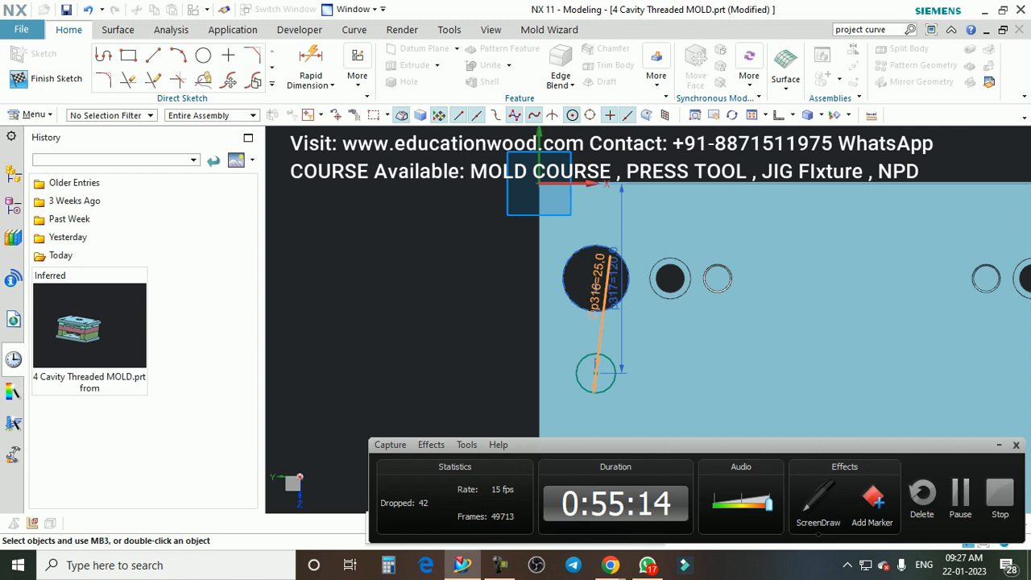
pyautogui.doubleClick(597, 285)
pyautogui.write('10.25')
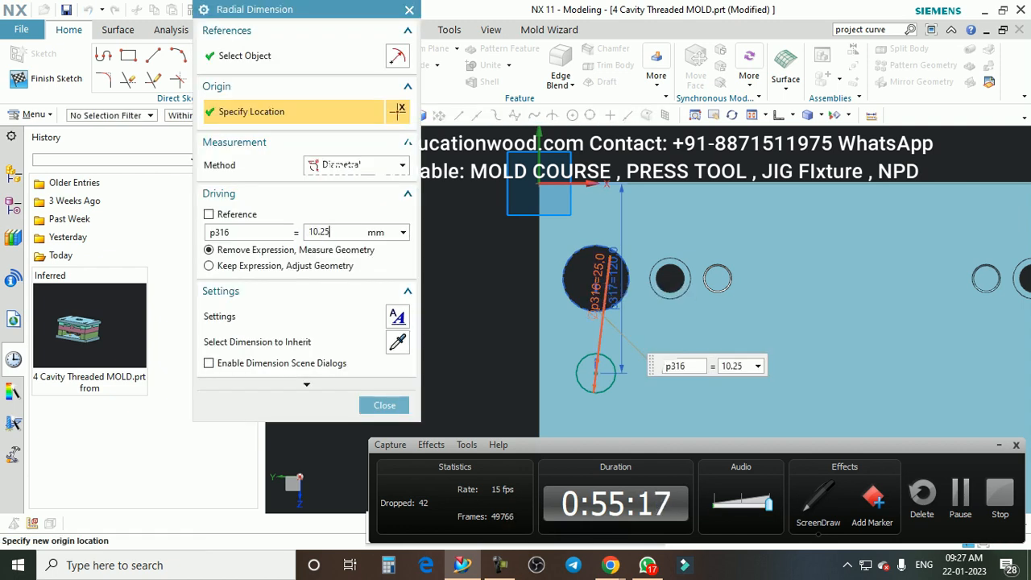
pyautogui.press('Return')
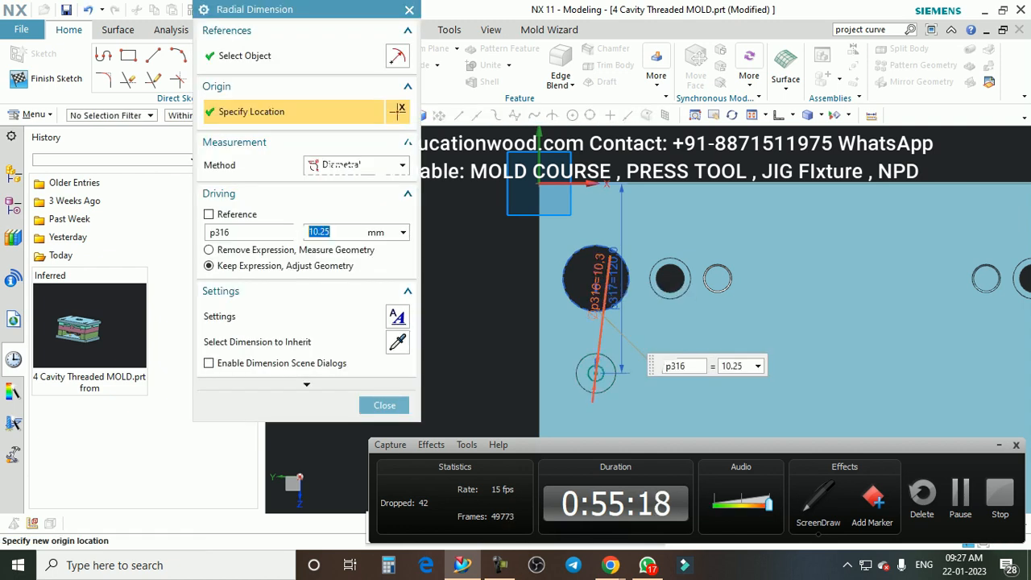
pyautogui.press('Return')
# Step: Finish the sketch to update the cylinder and show both plates
pyautogui.scroll(-2, 649, 258)
pyautogui.scroll(4, 614, 269)
pyautogui.scroll(-3, 627, 258)
pyautogui.scroll(-2, 641, 201)
pyautogui.moveTo(638, 262)
pyautogui.mouseDown(button='middle')
pyautogui.moveTo(642, 201)
pyautogui.moveTo(654, 230)
pyautogui.moveTo(685, 181)
pyautogui.mouseUp(button='middle')
pyautogui.scroll(2, 648, 228)
pyautogui.scroll(-1, 684, 182)
pyautogui.hotkey('ctrl', 'q')
pyautogui.scroll(-2, 491, 229)
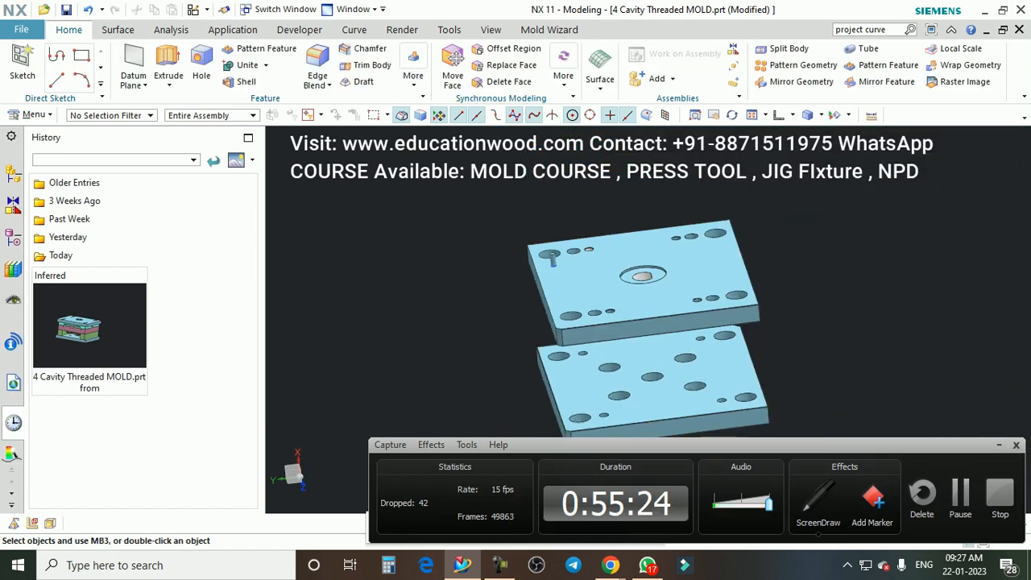
# Step: Reopen the sketch at the cylinder's base, set the circle's diameter to 12 mm and finish the sketch
pyautogui.scroll(3, 561, 276)
pyautogui.moveTo(561, 276); pyautogui.dragTo(569, 270, button='middle')
pyautogui.scroll(3, 568, 271)
pyautogui.scroll(3, 580, 258)
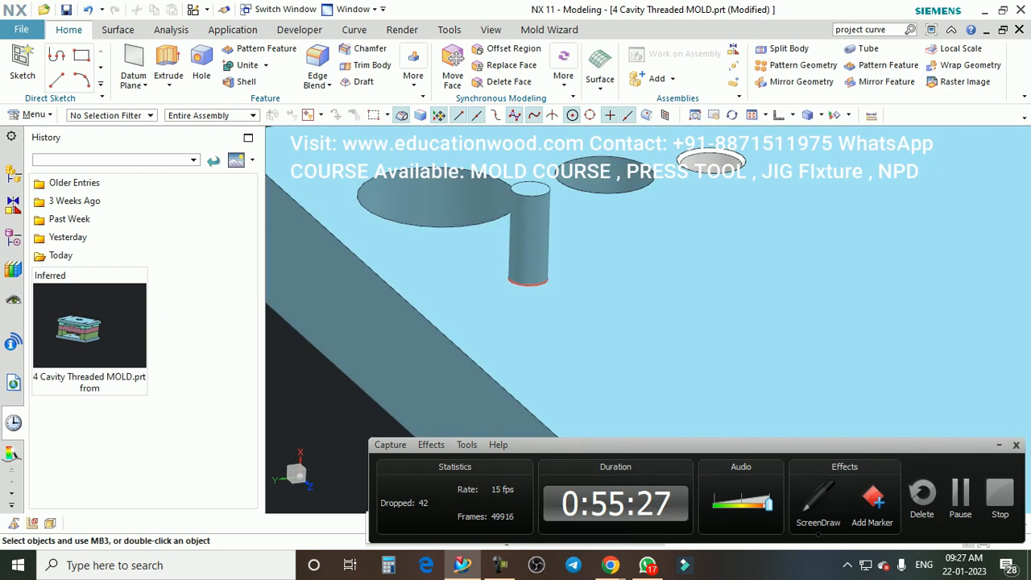
pyautogui.doubleClick(530, 284)
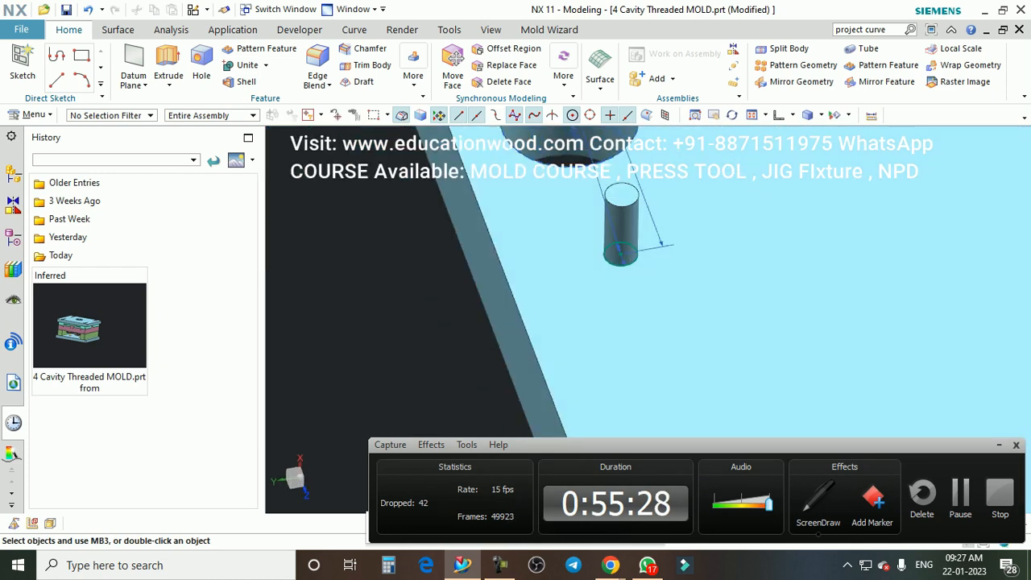
pyautogui.scroll(4, 596, 320)
pyautogui.moveTo(559, 341); pyautogui.dragTo(561, 341, button='middle')
pyautogui.moveTo(562, 290); pyautogui.dragTo(564, 251, button='middle')
pyautogui.scroll(2, 562, 250)
pyautogui.doubleClick(562, 290)
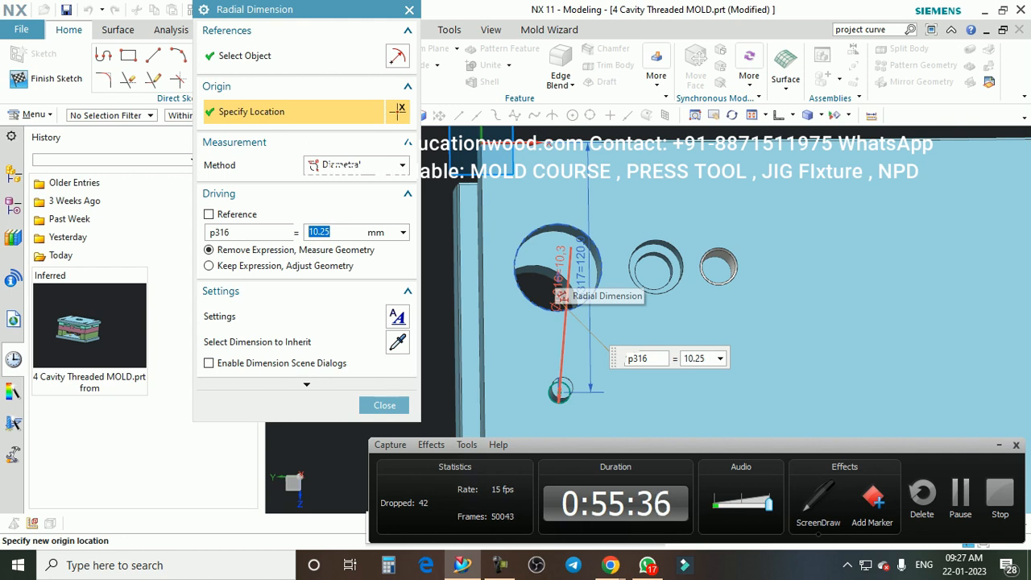
pyautogui.write('12')
pyautogui.press('Return')
pyautogui.click(384, 405)
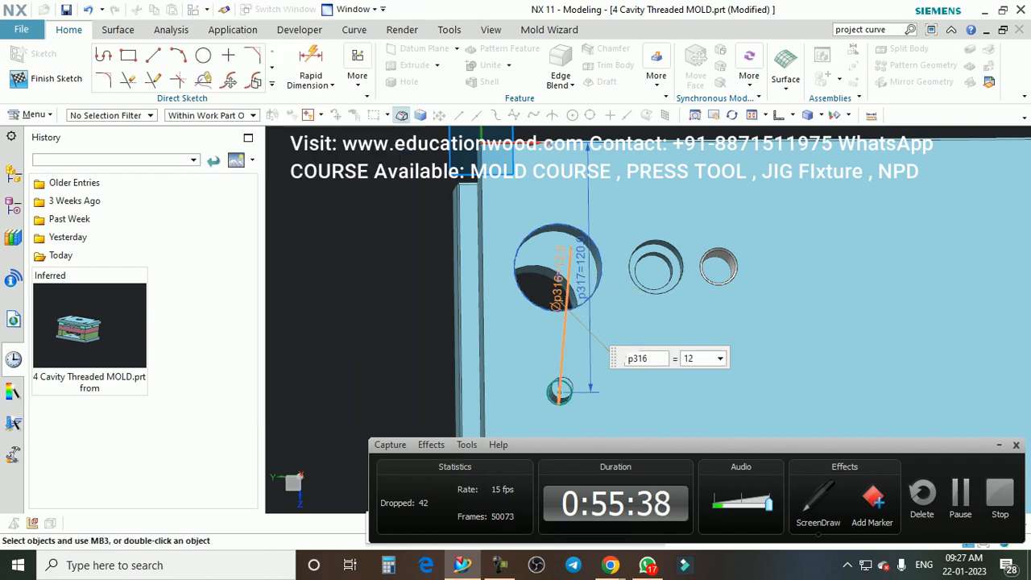
pyautogui.click(49, 78)
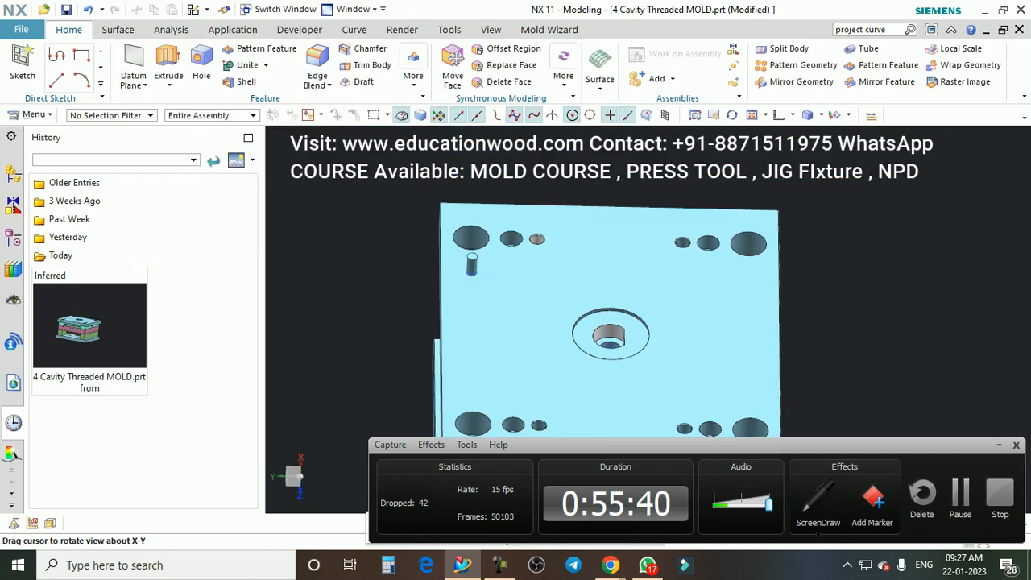
# Step: Examine the cylinder and the neighbouring holes on the upper plate from several angles
pyautogui.moveTo(439, 355); pyautogui.dragTo(481, 265, button='middle')
pyautogui.scroll(3, 479, 264)
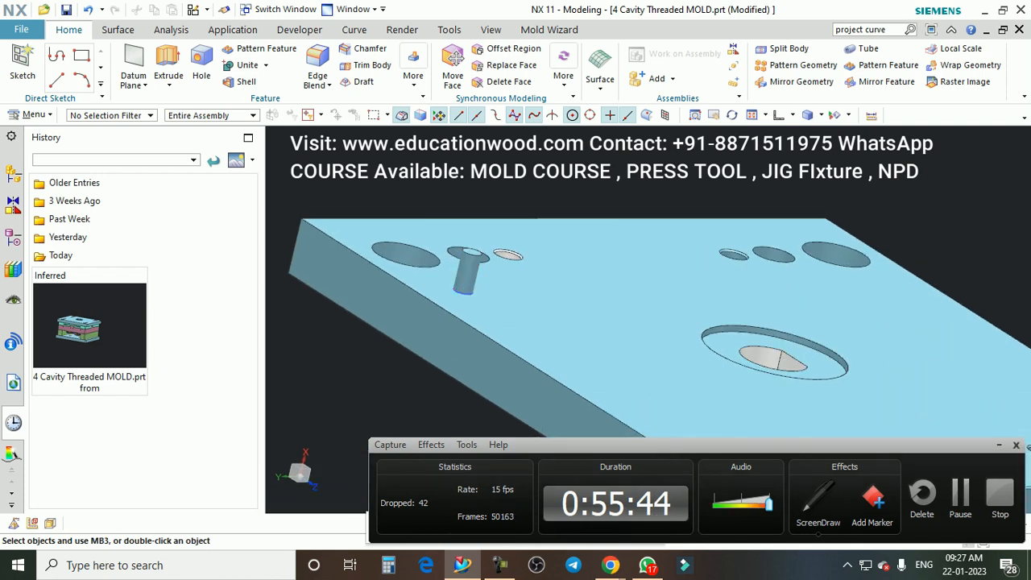
pyautogui.scroll(-2, 505, 262)
pyautogui.moveTo(506, 262); pyautogui.dragTo(489, 310, button='middle')
pyautogui.scroll(2, 484, 300)
pyautogui.scroll(-2, 512, 255)
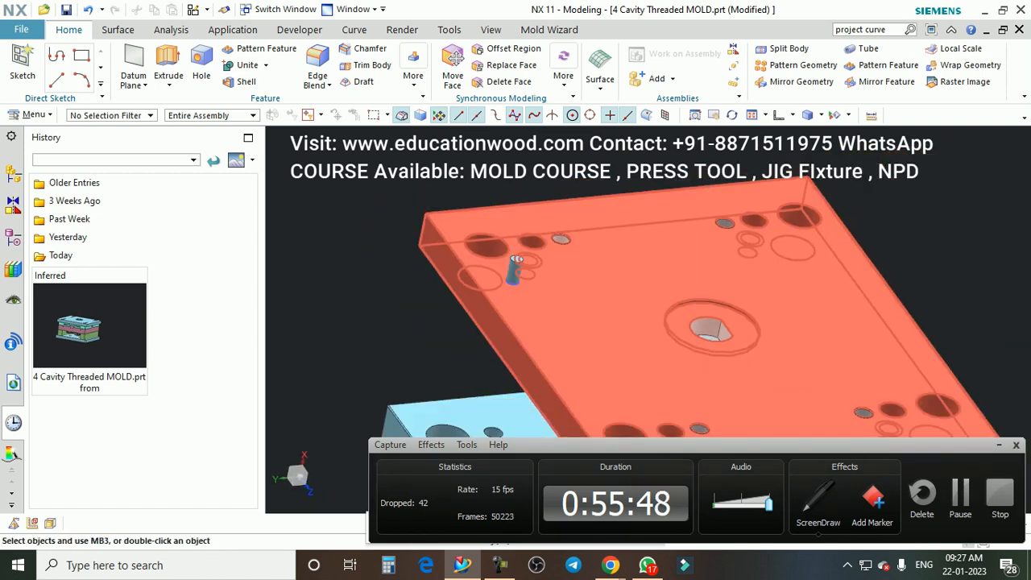
pyautogui.moveTo(512, 254); pyautogui.dragTo(488, 259, button='middle')
pyautogui.scroll(-1, 488, 260)
# Step: Start a sketch on the upper plate's top face and draw a circle about 14.9 mm in diameter near the cylinder
pyautogui.click(23, 66)
pyautogui.scroll(2, 593, 291)
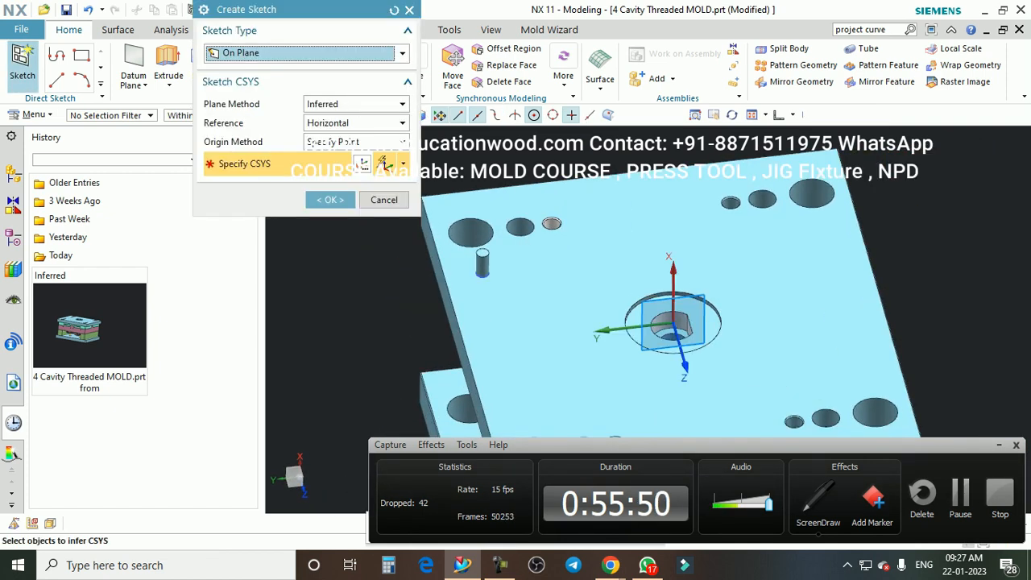
pyautogui.click(593, 290)
pyautogui.click(331, 200)
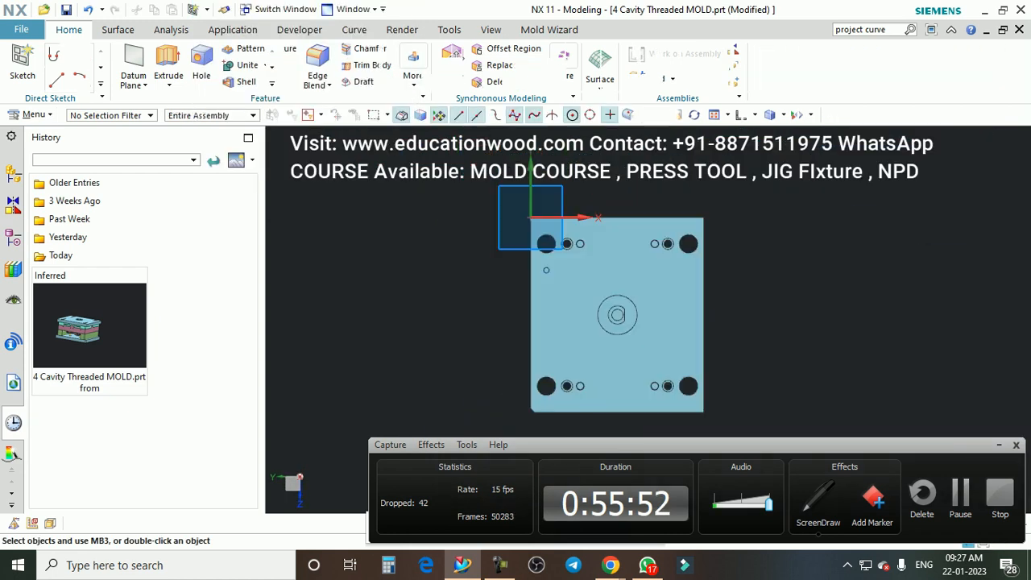
pyautogui.click(202, 55)
pyautogui.scroll(5, 540, 265)
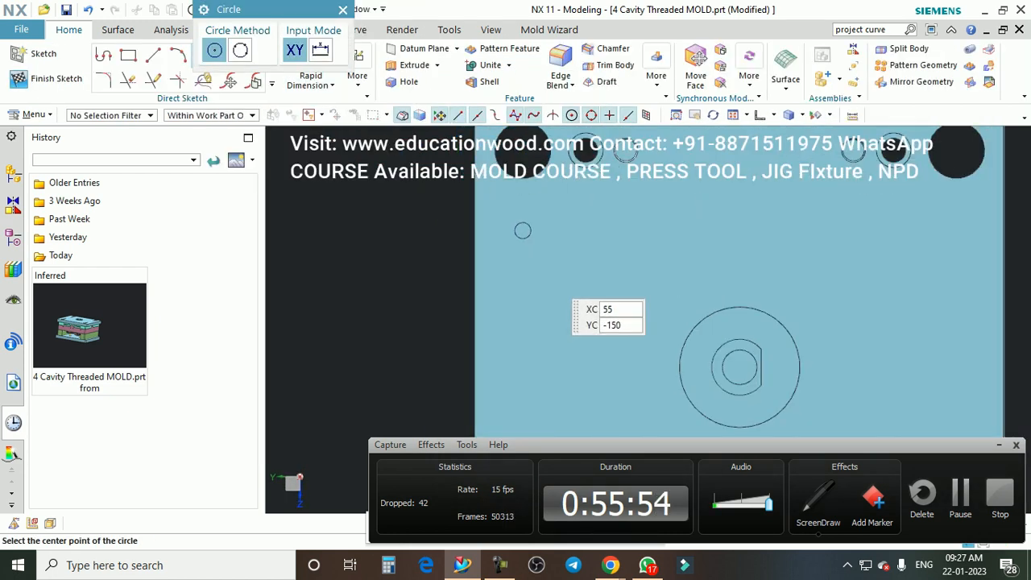
pyautogui.click(551, 288)
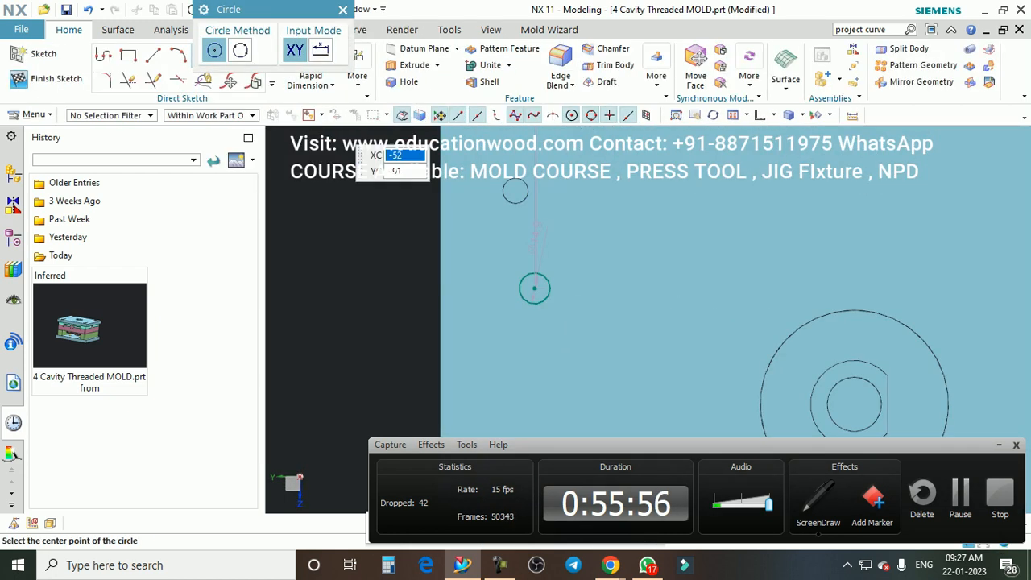
pyautogui.click(343, 9)
# Step: Set the new circle's diameter to 8.75 mm
pyautogui.scroll(-2, 459, 208)
pyautogui.moveTo(451, 145); pyautogui.dragTo(512, 242, button='middle')
pyautogui.scroll(4, 504, 179)
pyautogui.moveTo(512, 279); pyautogui.dragTo(511, 284, button='middle')
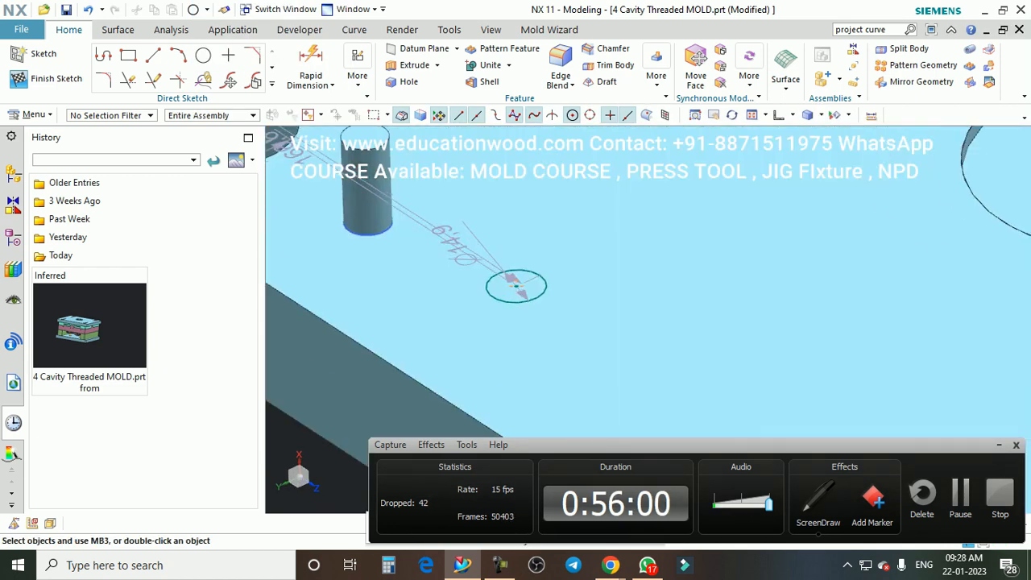
pyautogui.doubleClick(514, 285)
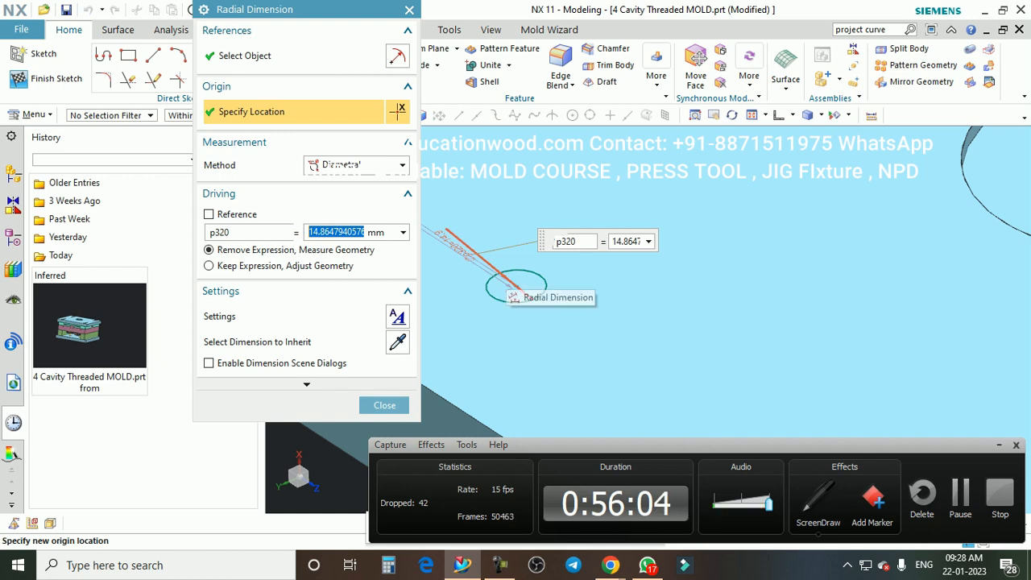
pyautogui.scroll(-2, 509, 276)
pyautogui.scroll(2, 512, 265)
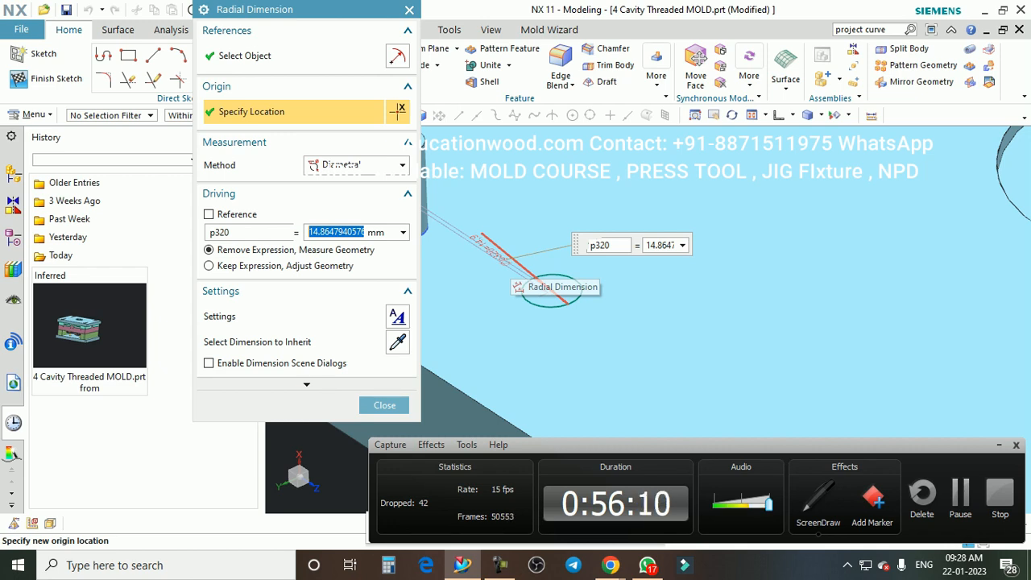
pyautogui.write('8.75')
pyautogui.press('Return')
pyautogui.scroll(2, 499, 265)
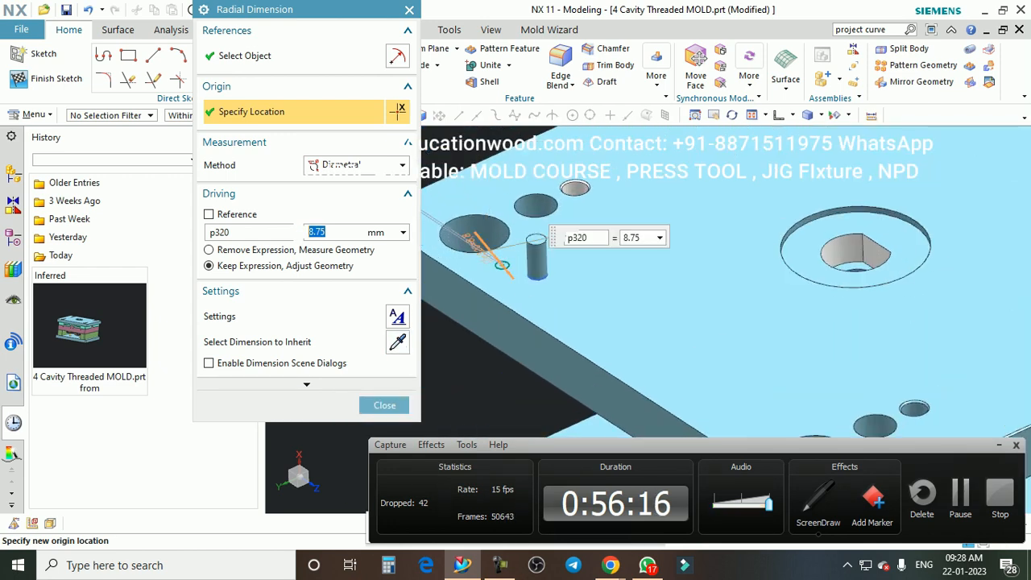
pyautogui.click(384, 405)
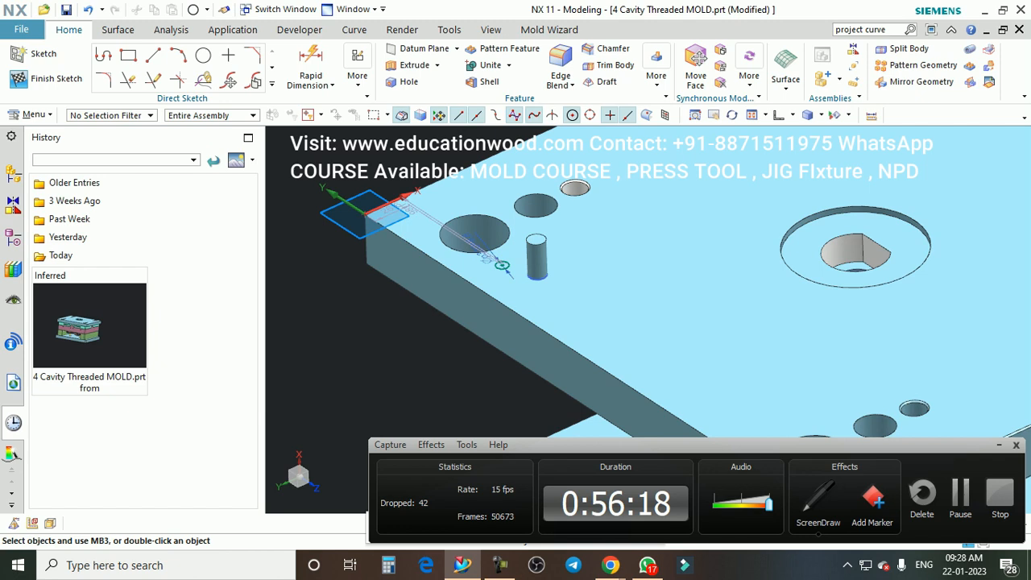
# Step: Extrude the circle 65 mm and subtract it from the upper plate
pyautogui.click(398, 65)
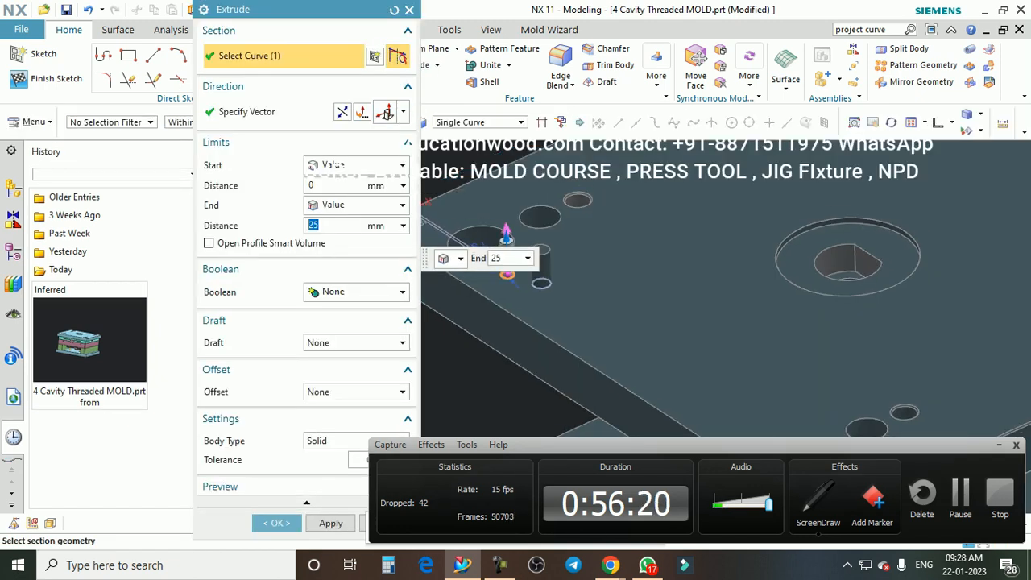
pyautogui.write('65')
pyautogui.press('Return')
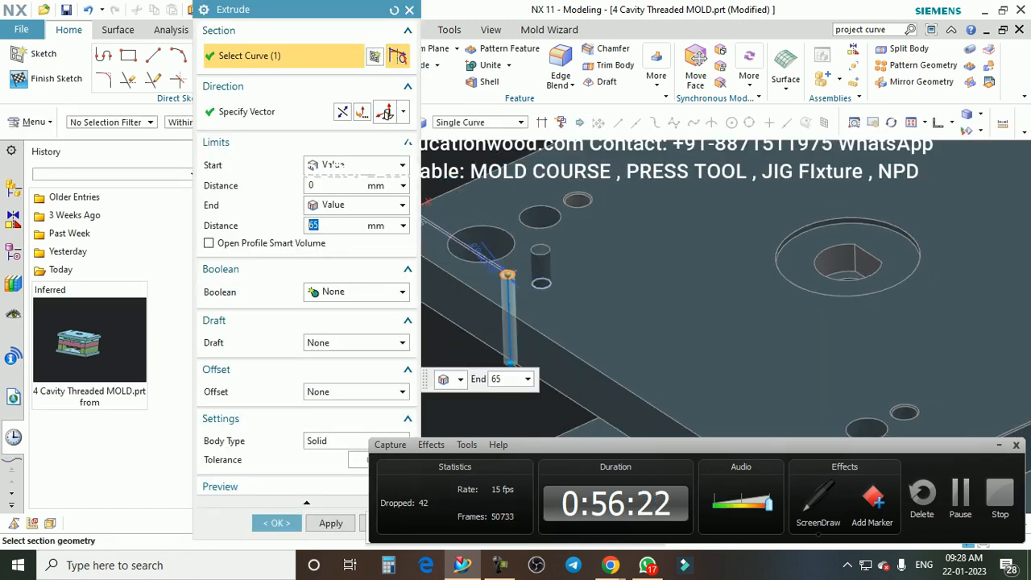
pyautogui.click(356, 292)
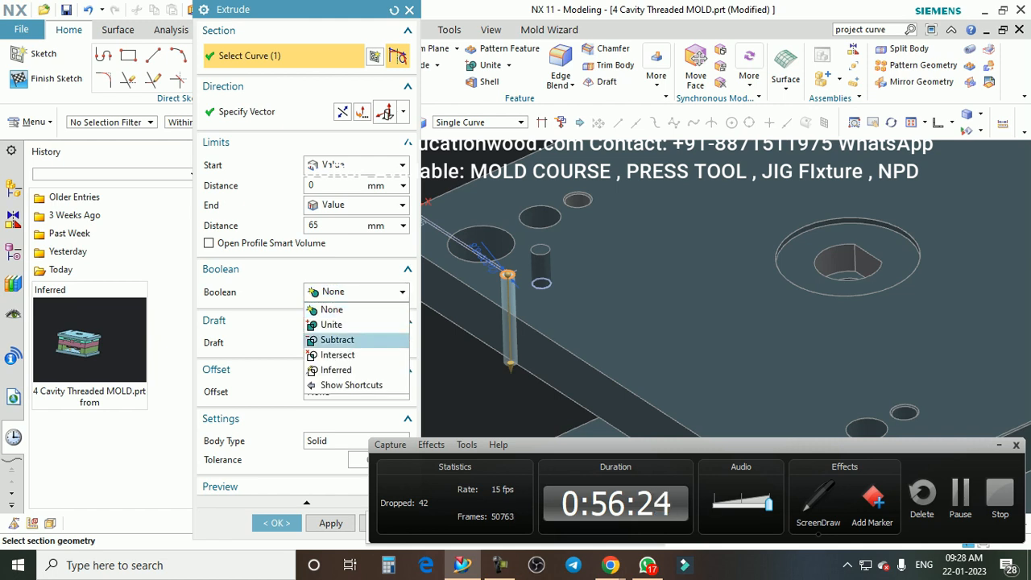
pyautogui.click(333, 338)
pyautogui.click(629, 323)
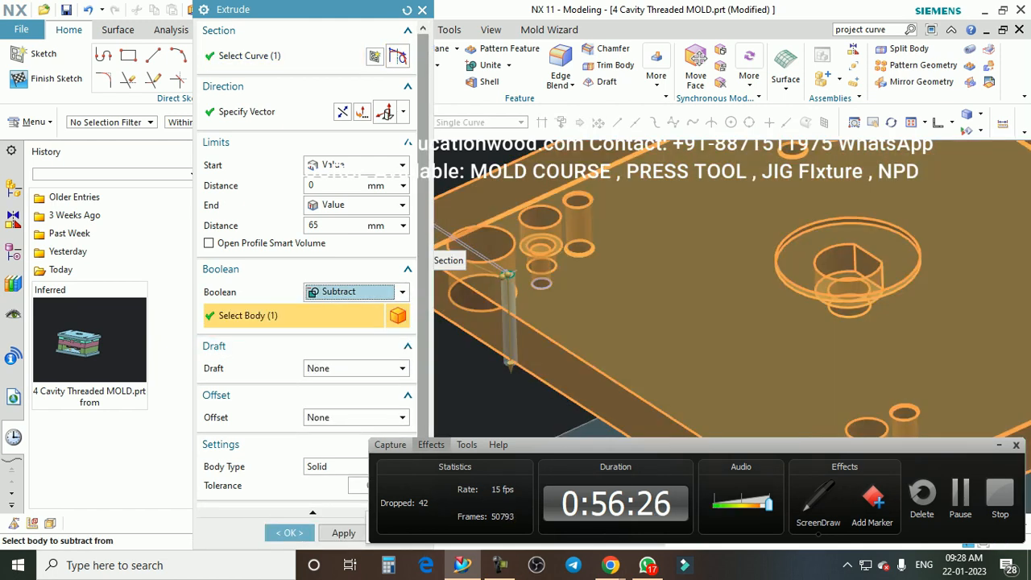
pyautogui.middleClick(483, 326)
# Step: Hide the sketch circle around the rim of the new small hole
pyautogui.scroll(-3, 483, 326)
pyautogui.scroll(3, 485, 329)
pyautogui.moveTo(484, 328); pyautogui.dragTo(485, 355, button='middle')
pyautogui.scroll(2, 485, 354)
pyautogui.scroll(2, 475, 296)
pyautogui.rightClick(455, 280)
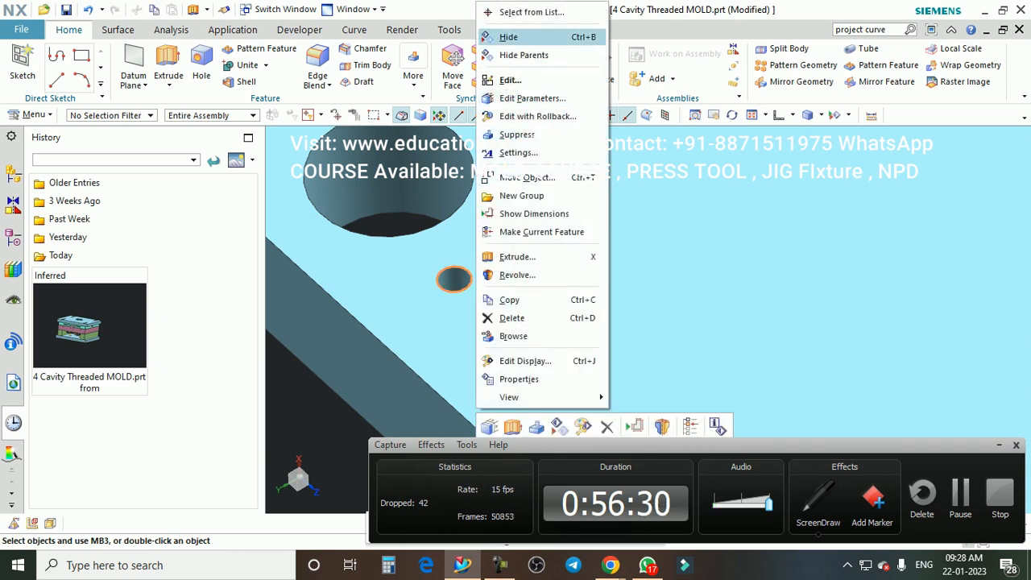
pyautogui.click(509, 37)
# Step: Hide the sketch circle at the base of the cylinder
pyautogui.scroll(-3, 477, 215)
pyautogui.scroll(2, 505, 244)
pyautogui.moveTo(505, 244); pyautogui.dragTo(541, 219, button='middle')
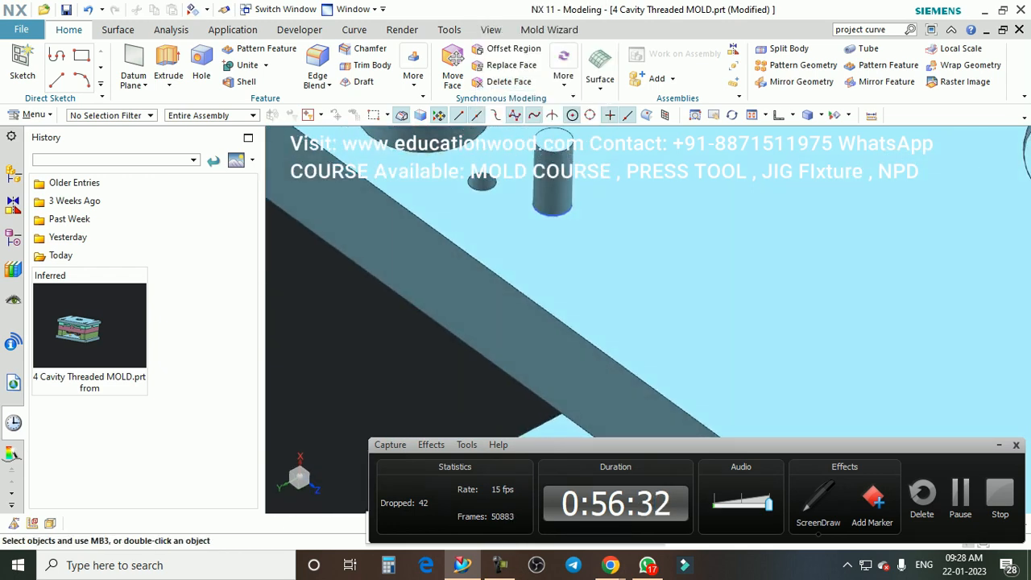
pyautogui.scroll(1, 554, 213)
pyautogui.rightClick(556, 213)
pyautogui.click(594, 178)
# Step: Examine the new hole beside the cylinder and both plates as a whole
pyautogui.scroll(-4, 467, 238)
pyautogui.scroll(1, 467, 238)
pyautogui.moveTo(475, 234); pyautogui.dragTo(511, 171, button='middle')
pyautogui.scroll(-4, 501, 216)
pyautogui.scroll(1, 536, 221)
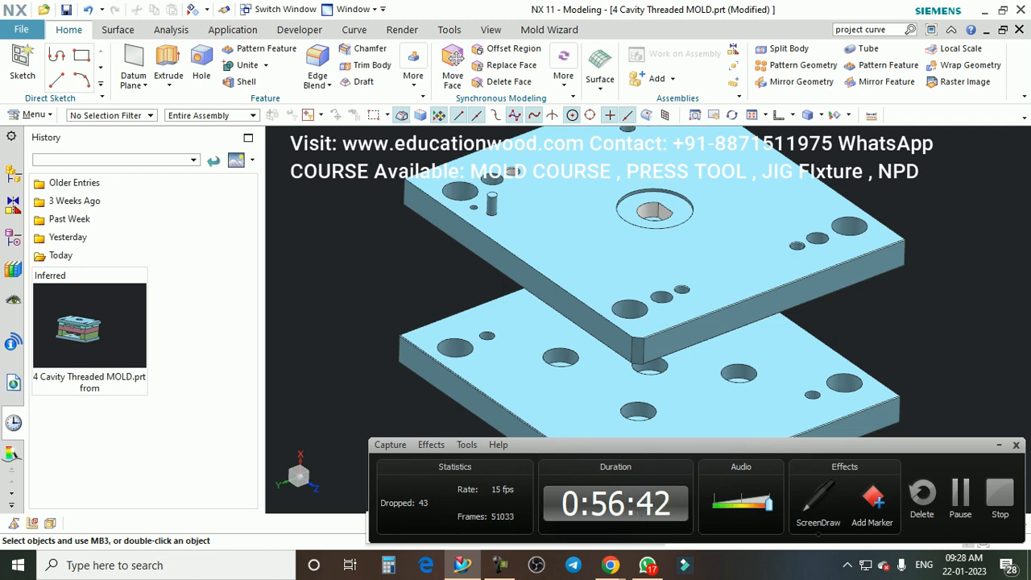
pyautogui.scroll(-3, 471, 282)
pyautogui.scroll(2, 471, 260)
pyautogui.scroll(-2, 471, 261)
# Step: Draw a vertical zigzag and a handwritten note beside the plates, loop around the zigzag, and clear the marks
pyautogui.click(819, 501)
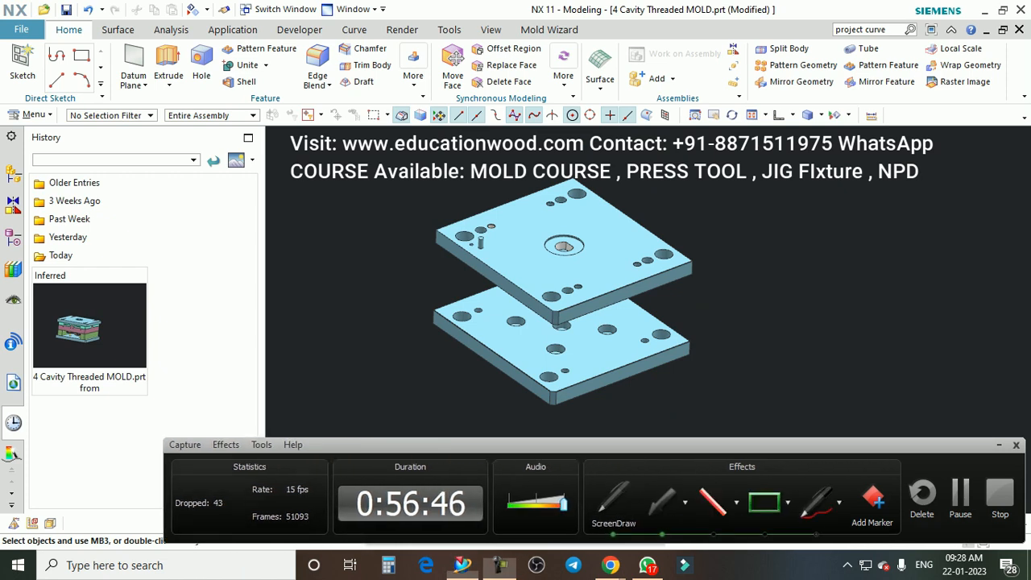
pyautogui.moveTo(835, 197)
pyautogui.mouseDown()
pyautogui.moveTo(810, 211)
pyautogui.moveTo(839, 251)
pyautogui.moveTo(826, 275)
pyautogui.moveTo(842, 322)
pyautogui.mouseUp()
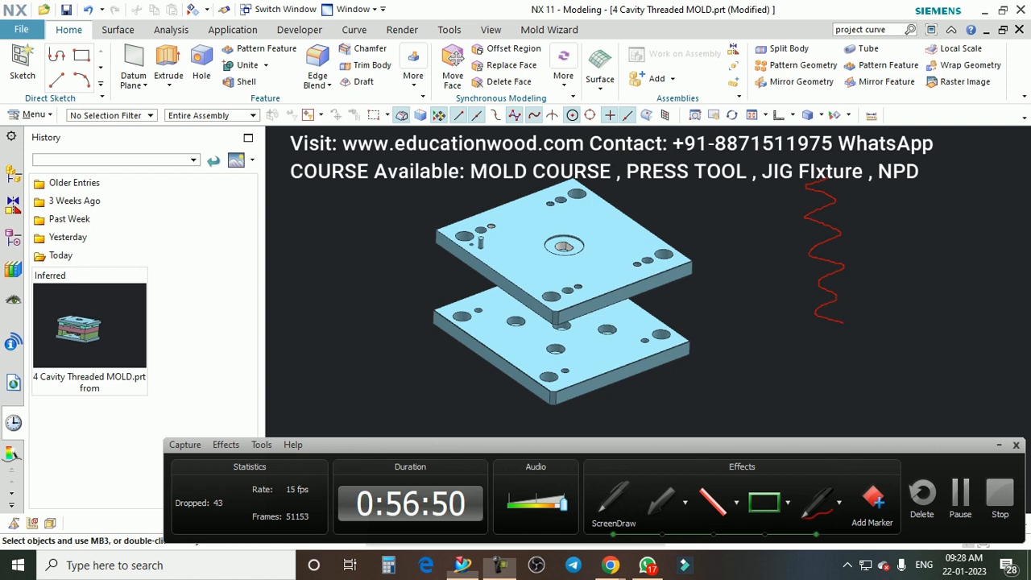
pyautogui.moveTo(907, 242)
pyautogui.mouseDown()
pyautogui.moveTo(916, 257)
pyautogui.moveTo(958, 255)
pyautogui.mouseUp()
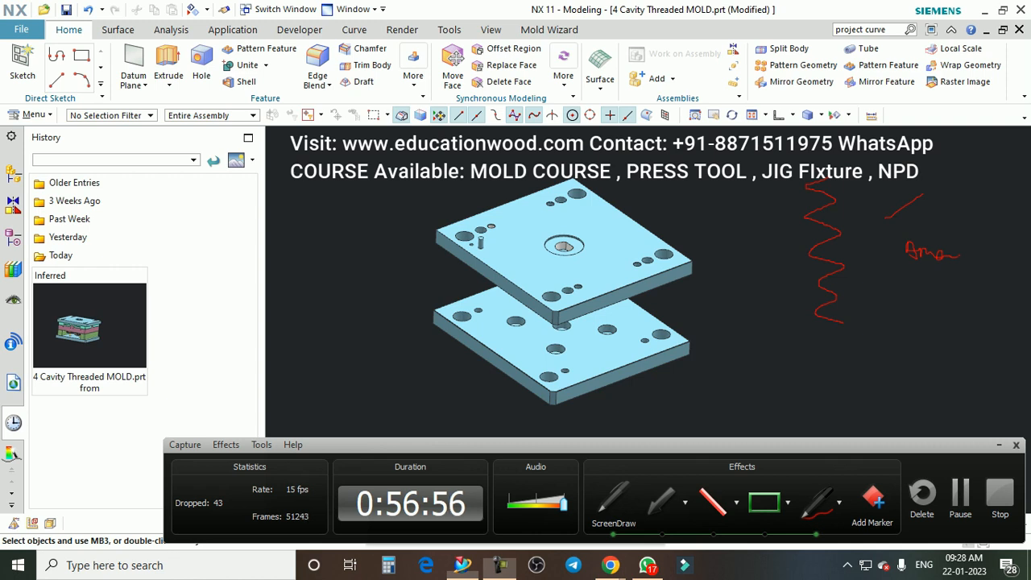
pyautogui.moveTo(797, 161)
pyautogui.mouseDown()
pyautogui.moveTo(815, 349)
pyautogui.moveTo(840, 161)
pyautogui.mouseUp()
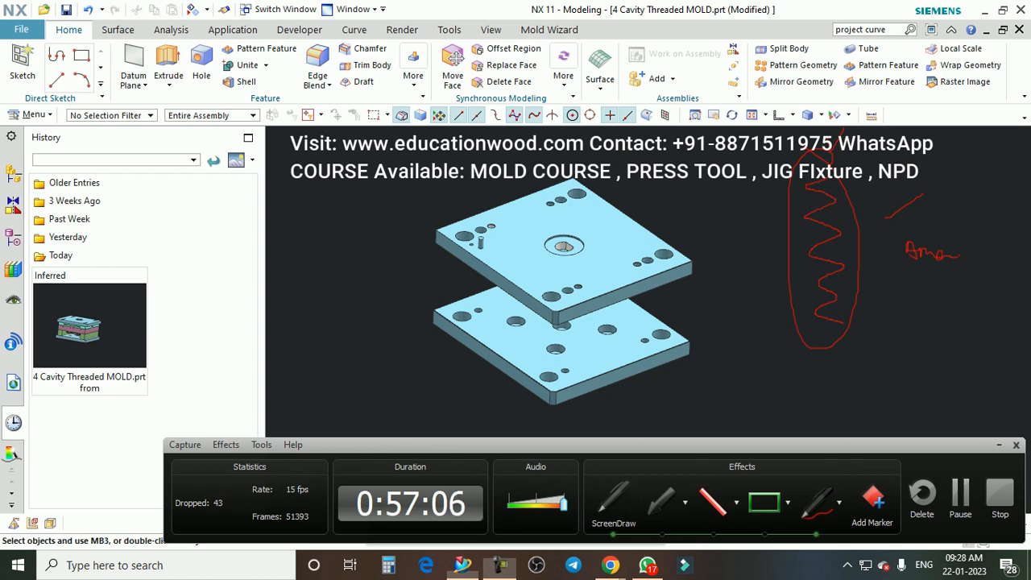
pyautogui.press('Escape')
# Step: Reposition the plates and draw two narrow upright outlines in red beside them, one above the other, with a check mark
pyautogui.scroll(-2, 454, 230)
pyautogui.scroll(2, 650, 240)
pyautogui.scroll(-1, 555, 242)
pyautogui.scroll(1, 572, 246)
pyautogui.hotkey('ctrl', 'shift', 'd')
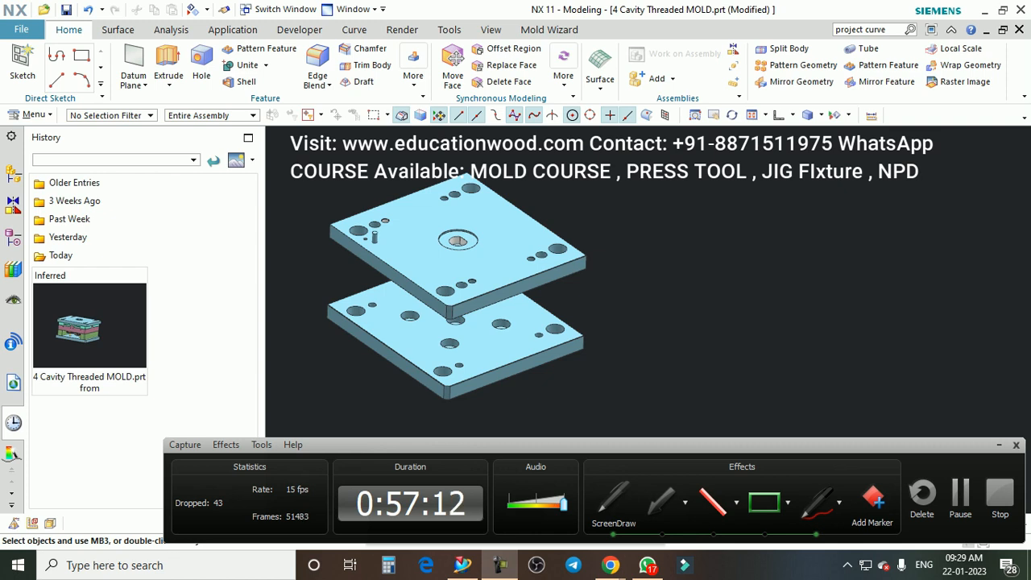
pyautogui.moveTo(765, 150); pyautogui.dragTo(759, 175)
pyautogui.moveTo(803, 138); pyautogui.dragTo(798, 179)
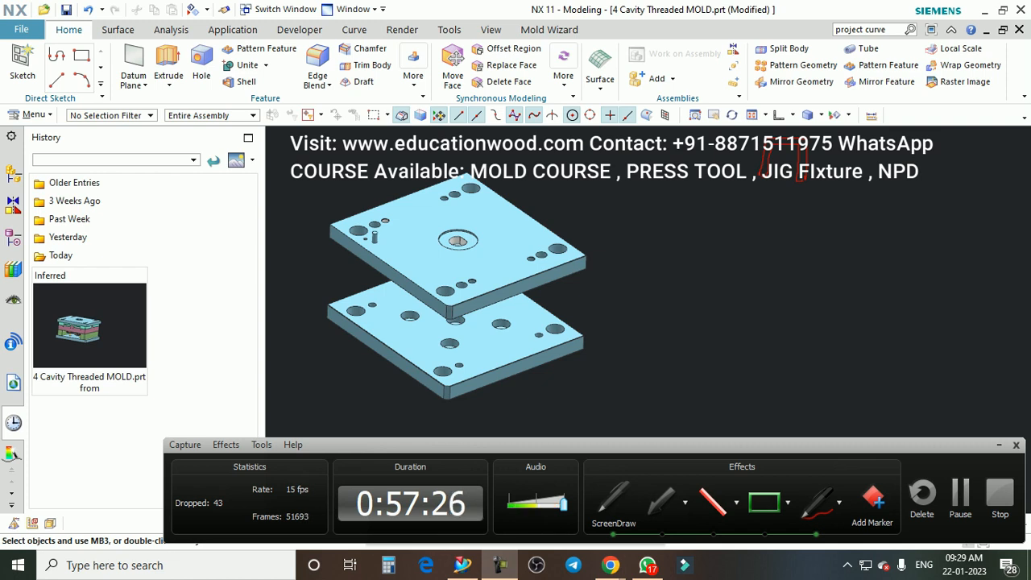
pyautogui.moveTo(757, 274)
pyautogui.mouseDown()
pyautogui.moveTo(766, 234)
pyautogui.moveTo(779, 280)
pyautogui.mouseUp()
pyautogui.moveTo(766, 227); pyautogui.dragTo(760, 282)
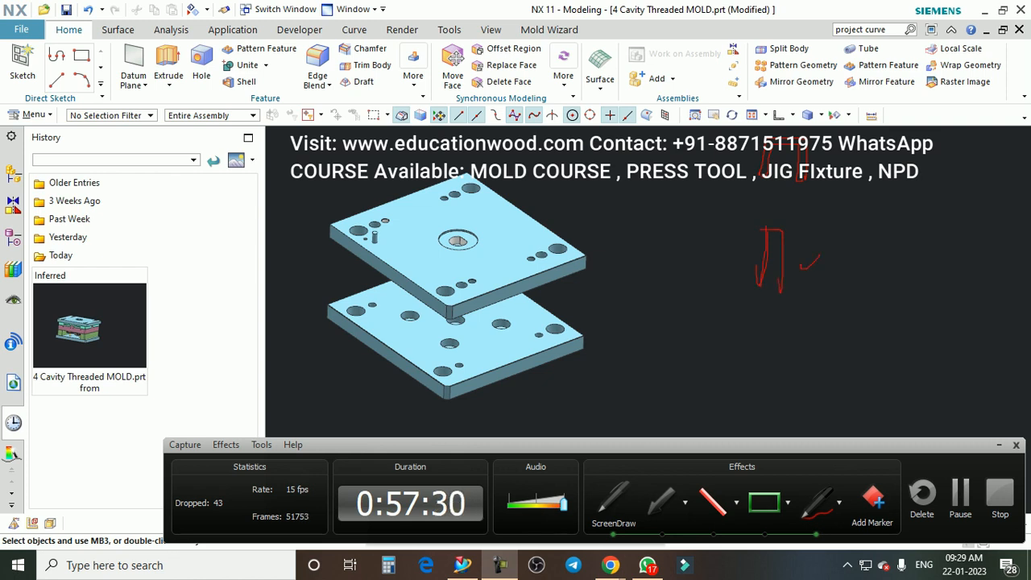
# Step: Draw a double circle, an arrow leading from the upper outline to a loop, and small handwritten marks around them
pyautogui.moveTo(907, 224)
pyautogui.mouseDown()
pyautogui.moveTo(899, 241)
pyautogui.moveTo(916, 235)
pyautogui.moveTo(923, 250)
pyautogui.mouseUp()
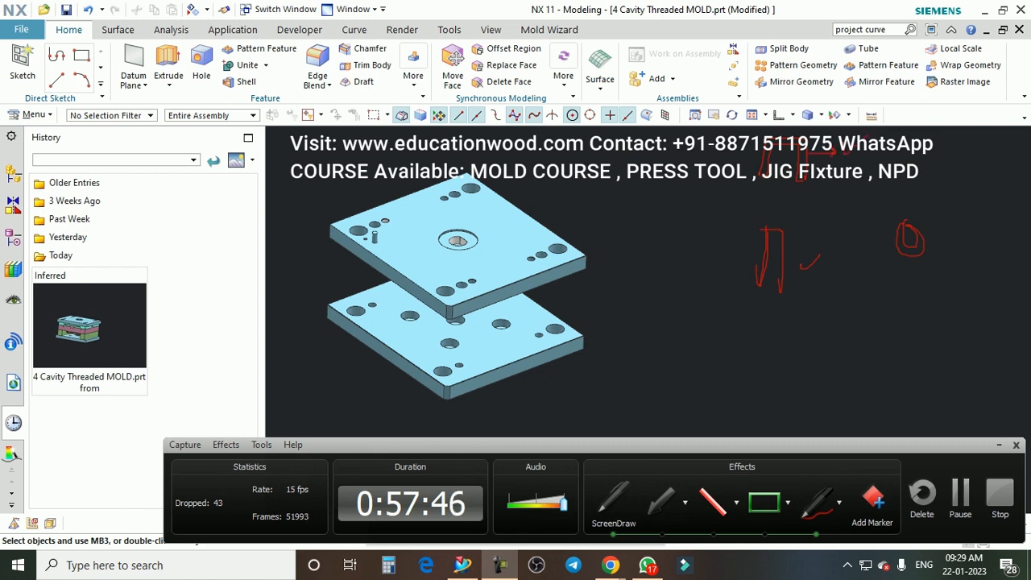
pyautogui.moveTo(856, 148); pyautogui.dragTo(899, 112)
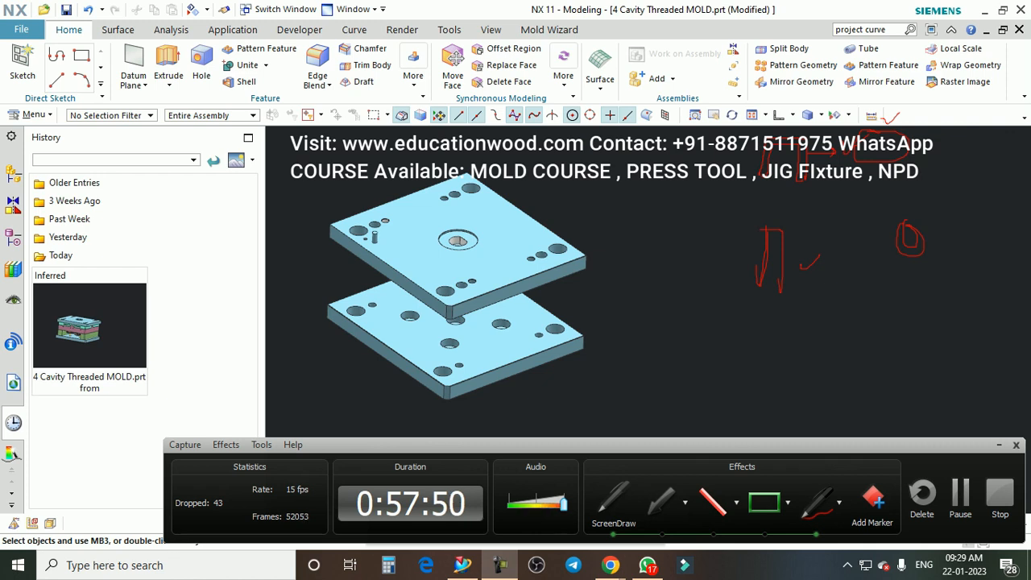
pyautogui.moveTo(948, 135)
pyautogui.mouseDown()
pyautogui.moveTo(952, 145)
pyautogui.moveTo(963, 135)
pyautogui.mouseUp()
pyautogui.moveTo(884, 253); pyautogui.dragTo(897, 250)
pyautogui.moveTo(935, 234); pyautogui.dragTo(962, 250)
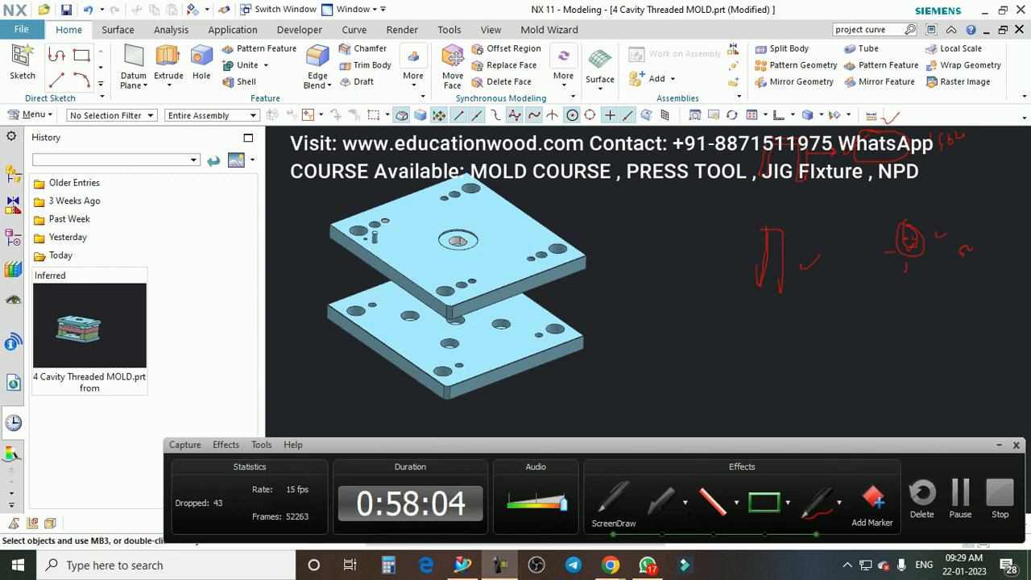
# Step: Write M10 beside the double circle and add ticks and underlines in the empty area below it
pyautogui.moveTo(913, 348); pyautogui.dragTo(928, 387)
pyautogui.moveTo(932, 220); pyautogui.dragTo(933, 232)
pyautogui.moveTo(972, 203); pyautogui.dragTo(974, 217)
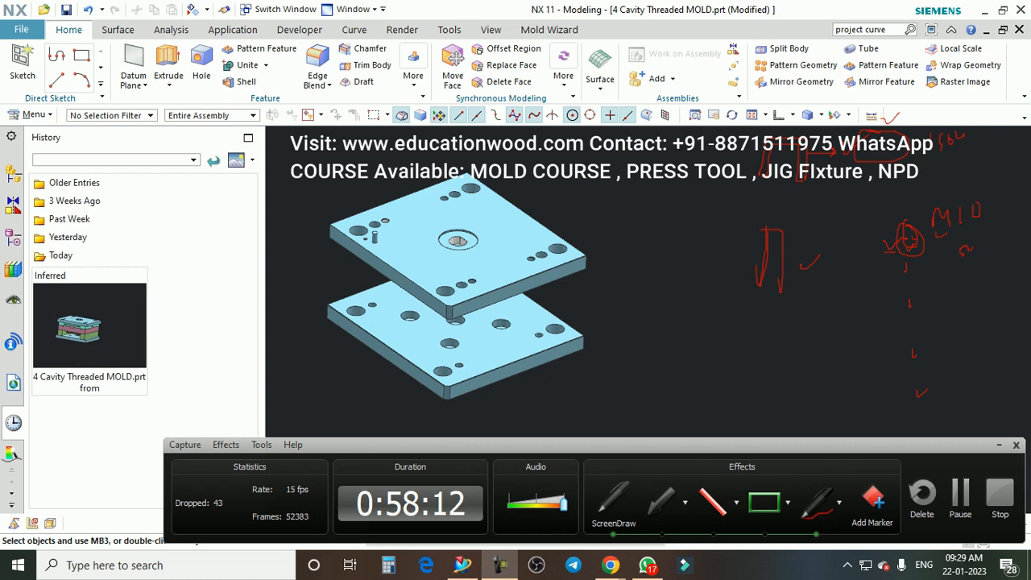
pyautogui.moveTo(856, 383); pyautogui.dragTo(976, 383)
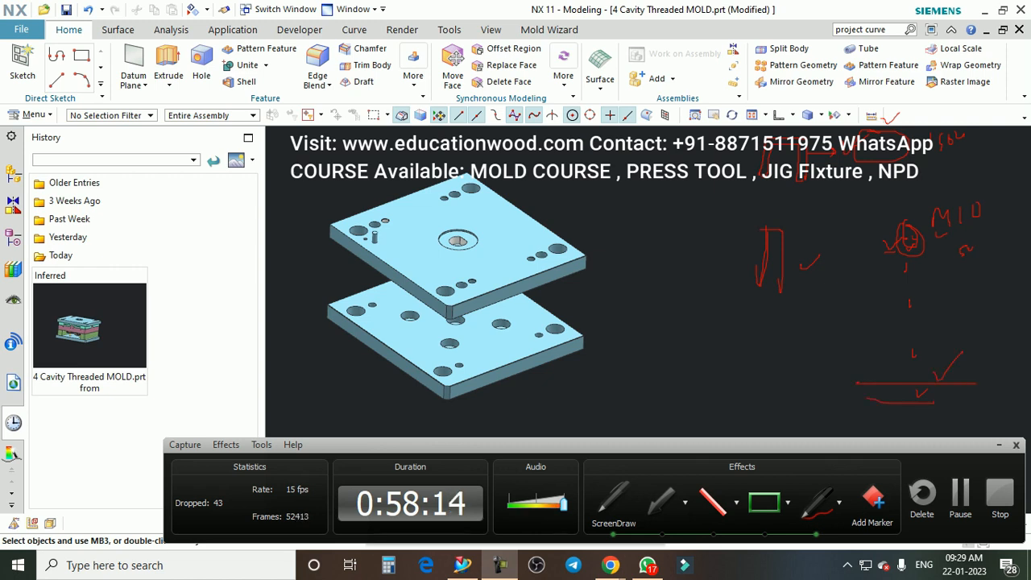
# Step: Draw a circled vertical zigzag and check marks beside the plates, write 2.5 below with an underline and tick, and clear all marks
pyautogui.moveTo(627, 171)
pyautogui.mouseDown()
pyautogui.moveTo(638, 188)
pyautogui.moveTo(637, 245)
pyautogui.mouseUp()
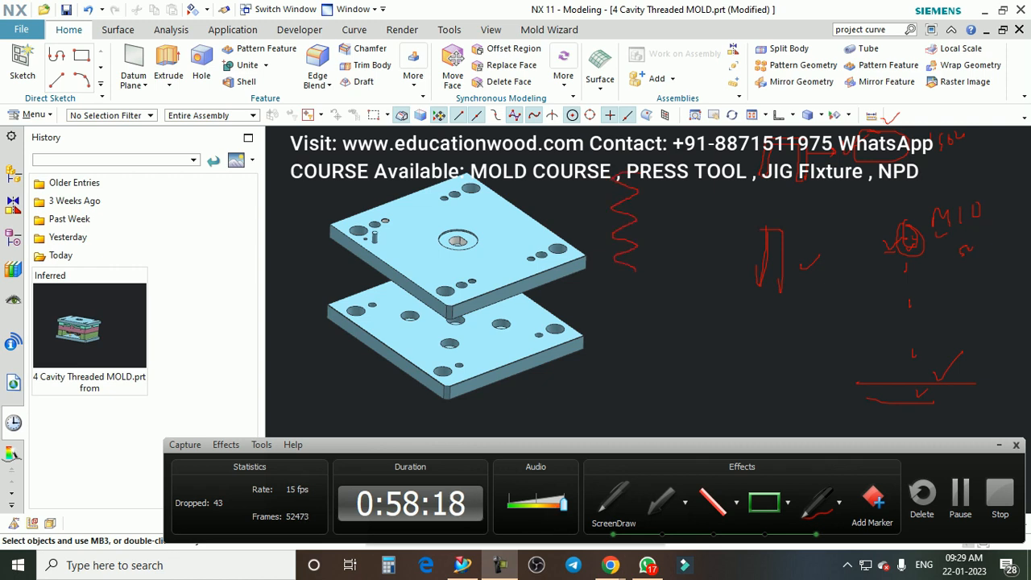
pyautogui.moveTo(630, 155)
pyautogui.mouseDown()
pyautogui.moveTo(681, 256)
pyautogui.moveTo(657, 158)
pyautogui.mouseUp()
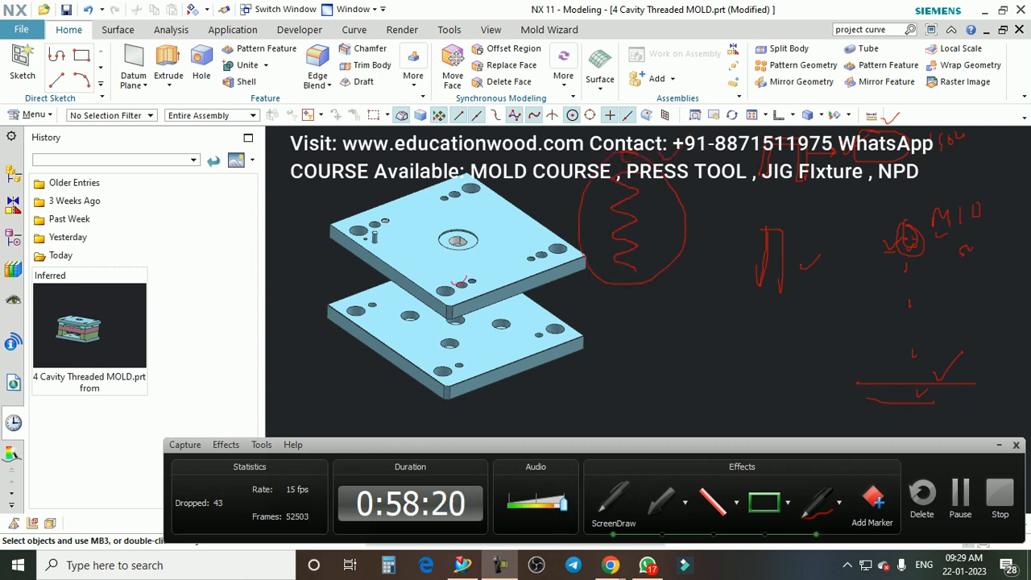
pyautogui.moveTo(727, 183); pyautogui.dragTo(748, 187)
pyautogui.moveTo(658, 329); pyautogui.dragTo(671, 350)
pyautogui.moveTo(675, 336)
pyautogui.mouseDown()
pyautogui.moveTo(683, 345)
pyautogui.moveTo(691, 326)
pyautogui.moveTo(686, 356)
pyautogui.mouseUp()
pyautogui.moveTo(680, 314); pyautogui.dragTo(705, 292)
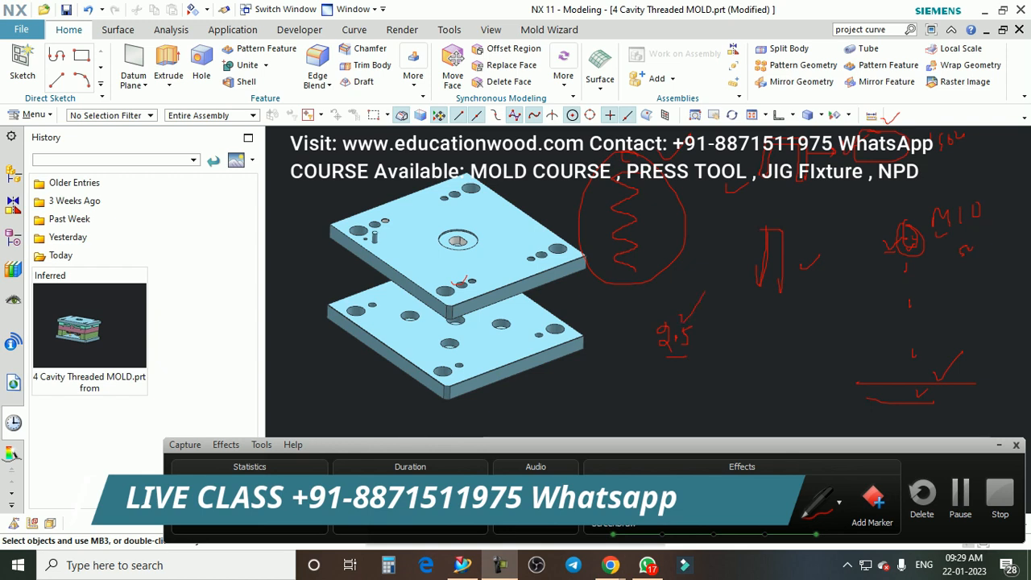
pyautogui.press('Escape')
# Step: Create a detailed thread in the small hole beside the upright pin on the upper plate, with a pitch of 1.25 mm
pyautogui.scroll(1, 493, 246)
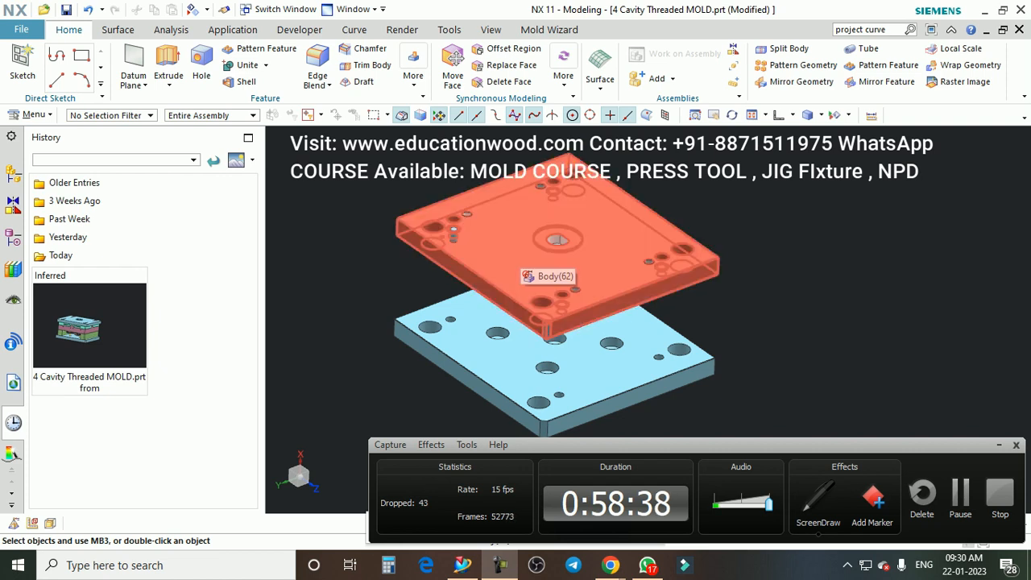
pyautogui.click(412, 58)
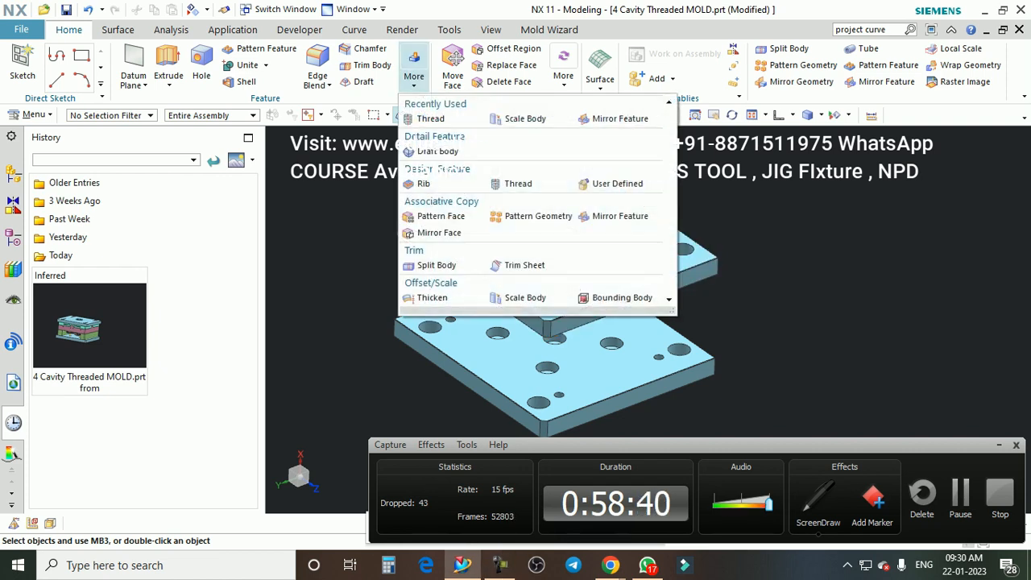
pyautogui.click(443, 119)
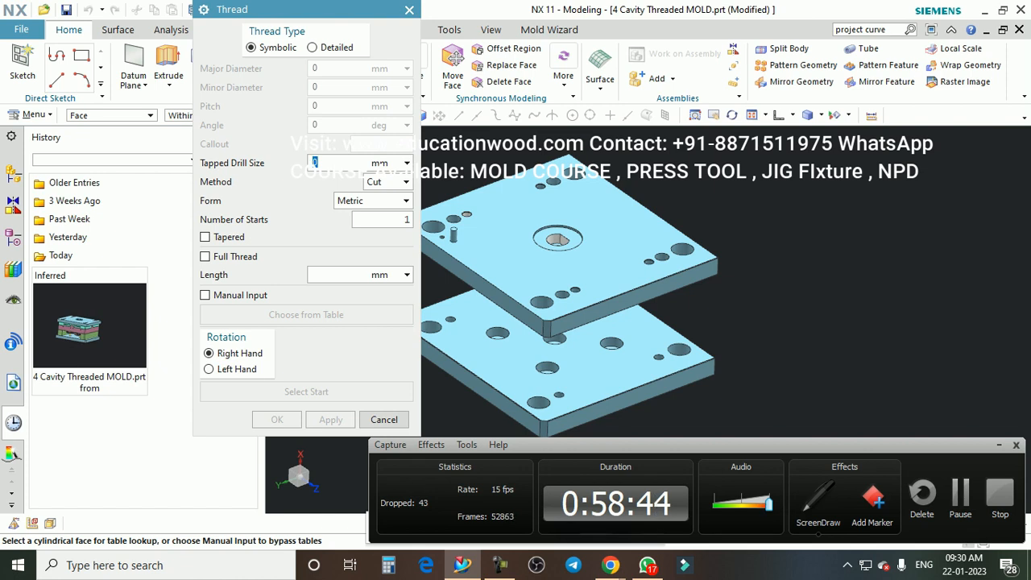
pyautogui.click(312, 47)
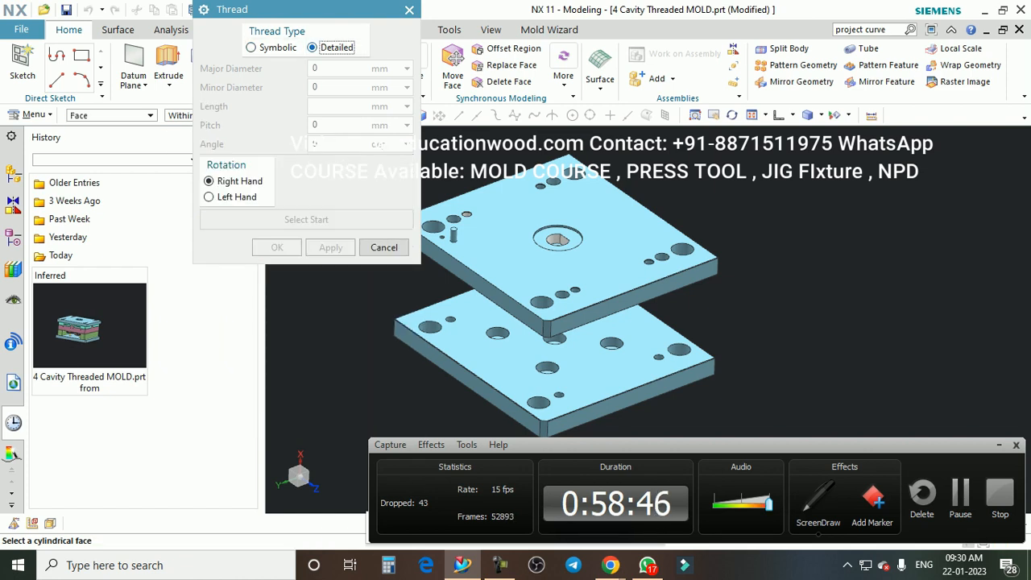
pyautogui.scroll(-2, 687, 259)
pyautogui.scroll(10, 523, 240)
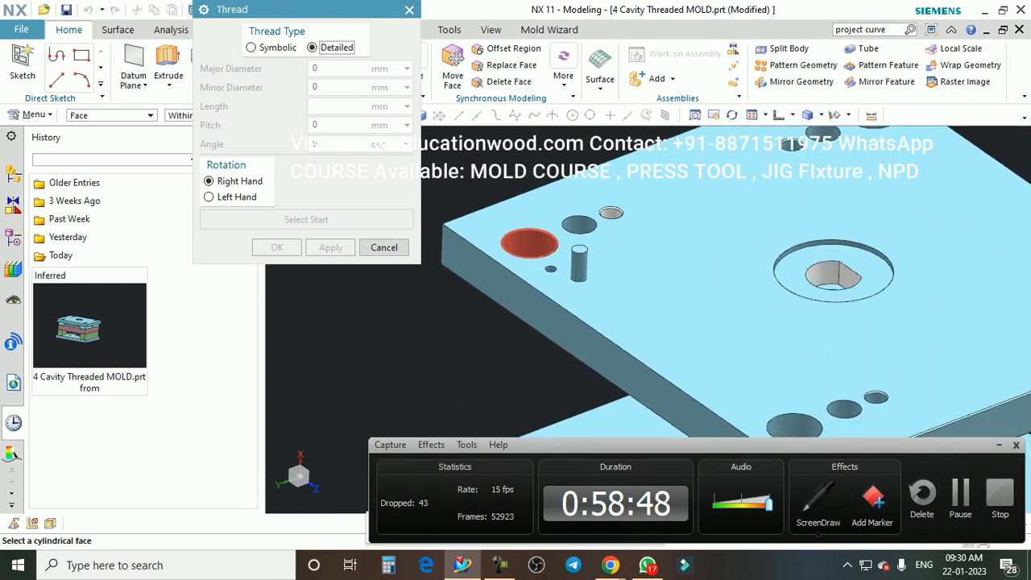
pyautogui.click(558, 272)
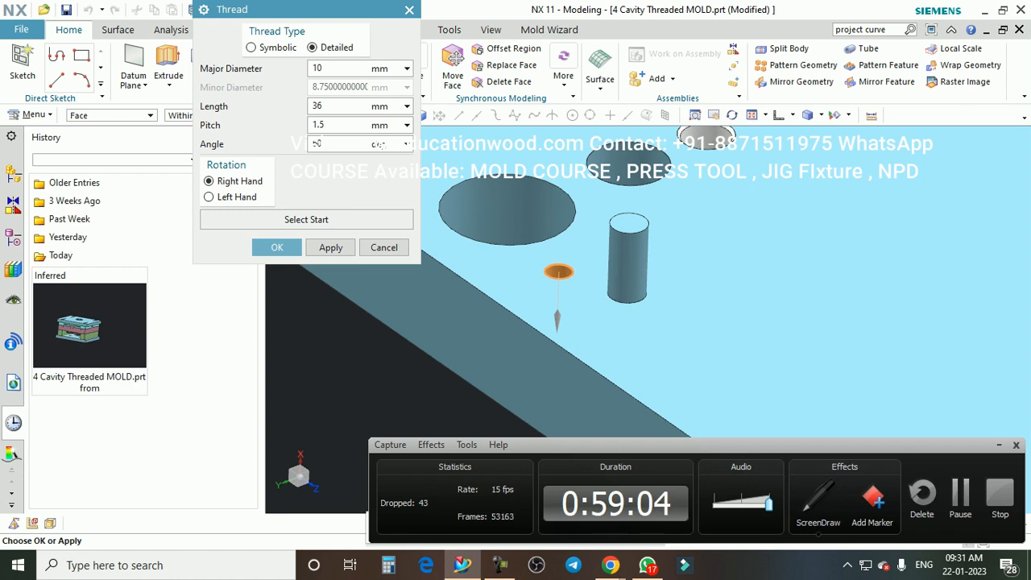
pyautogui.press('BackSpace')
pyautogui.write('25')
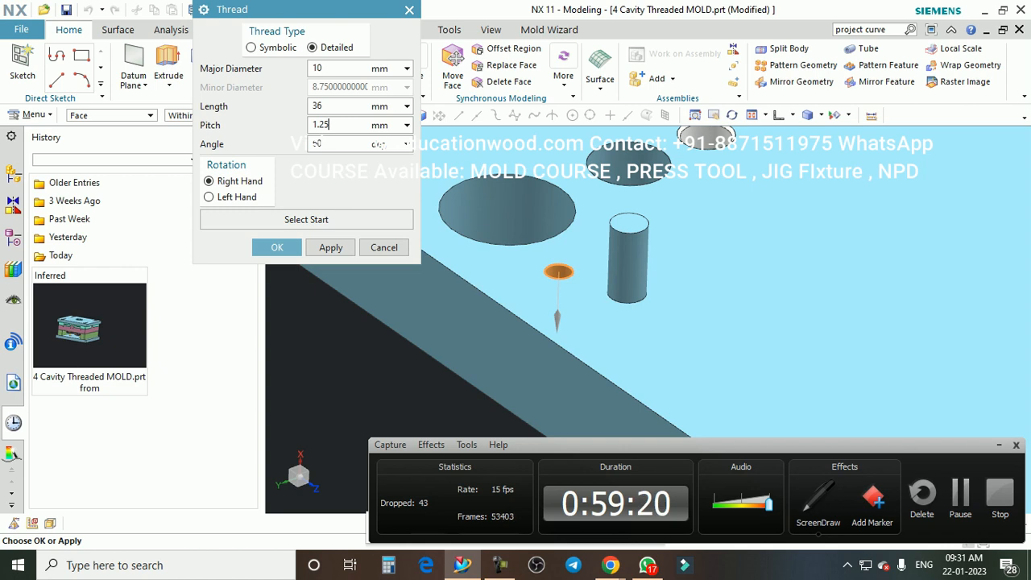
pyautogui.hotkey('shift', 'Left')
pyautogui.hotkey('shift', 'Left')
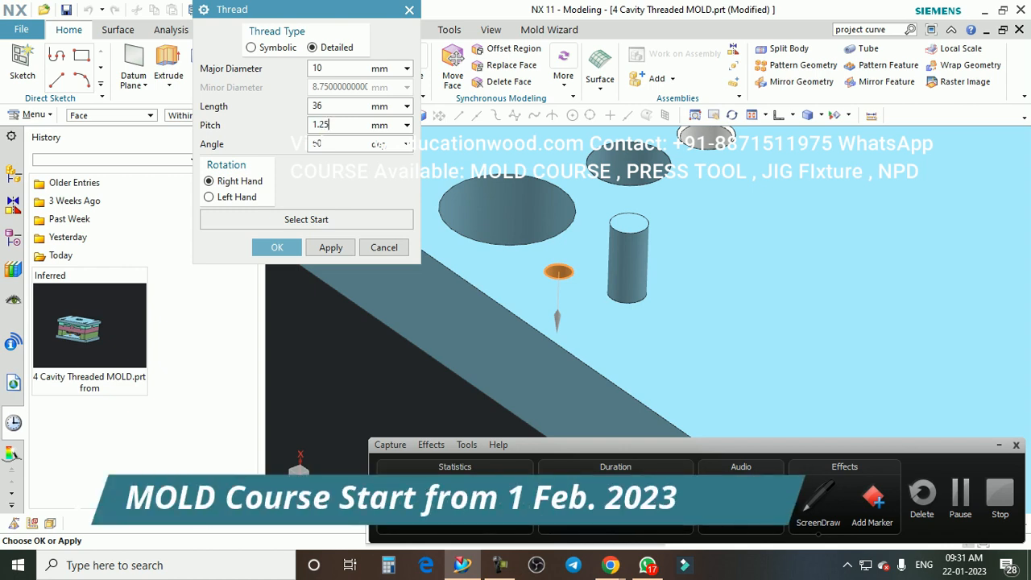
pyautogui.click(277, 247)
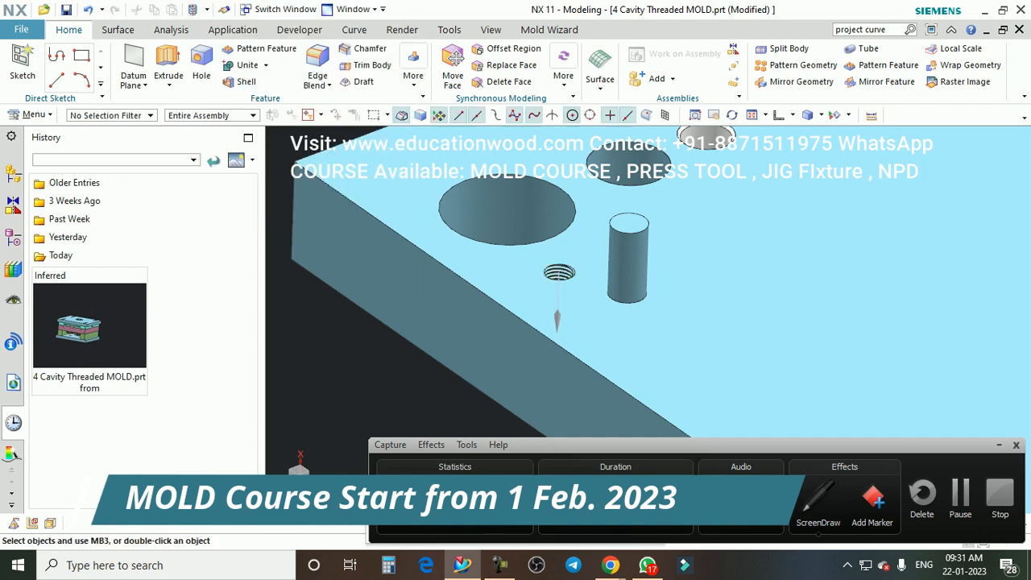
# Step: Create a detailed right-hand thread on the upright pin's cylindrical face, 25 mm long with a 1.75 mm pitch and 10.25 mm minor diameter
pyautogui.scroll(6, 556, 287)
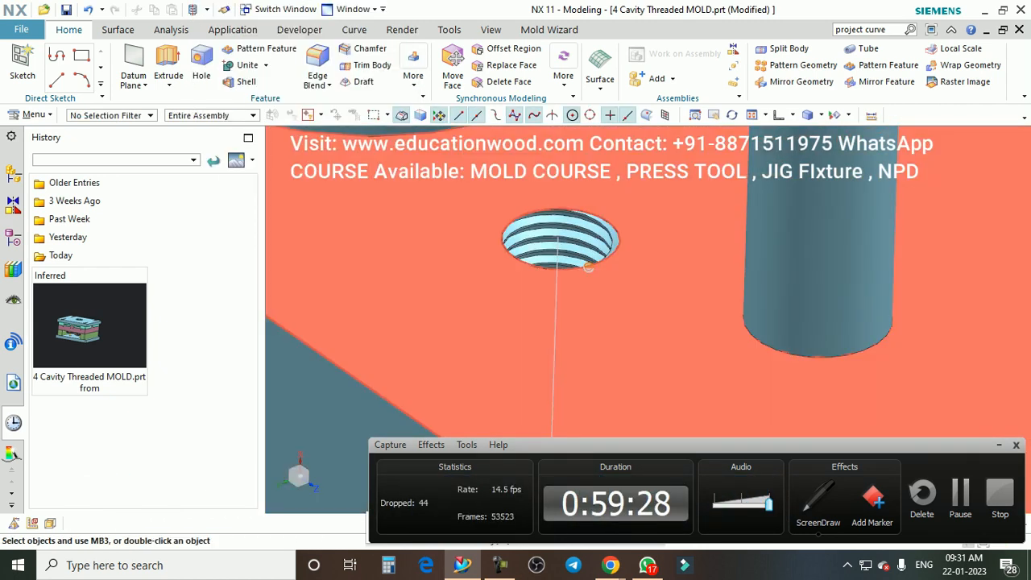
pyautogui.moveTo(556, 288); pyautogui.dragTo(556, 386, button='middle')
pyautogui.scroll(-4, 548, 282)
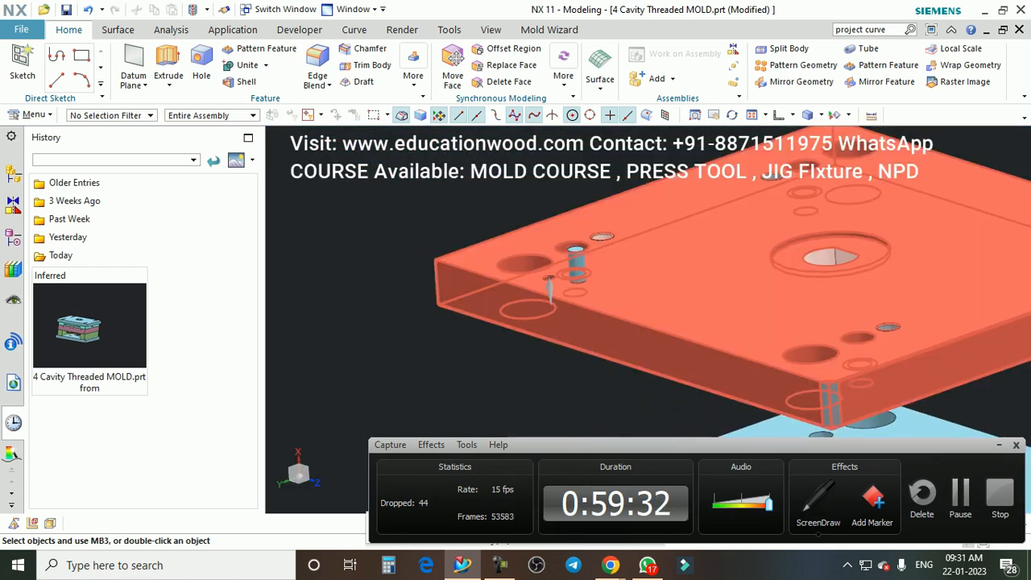
pyautogui.scroll(3, 576, 269)
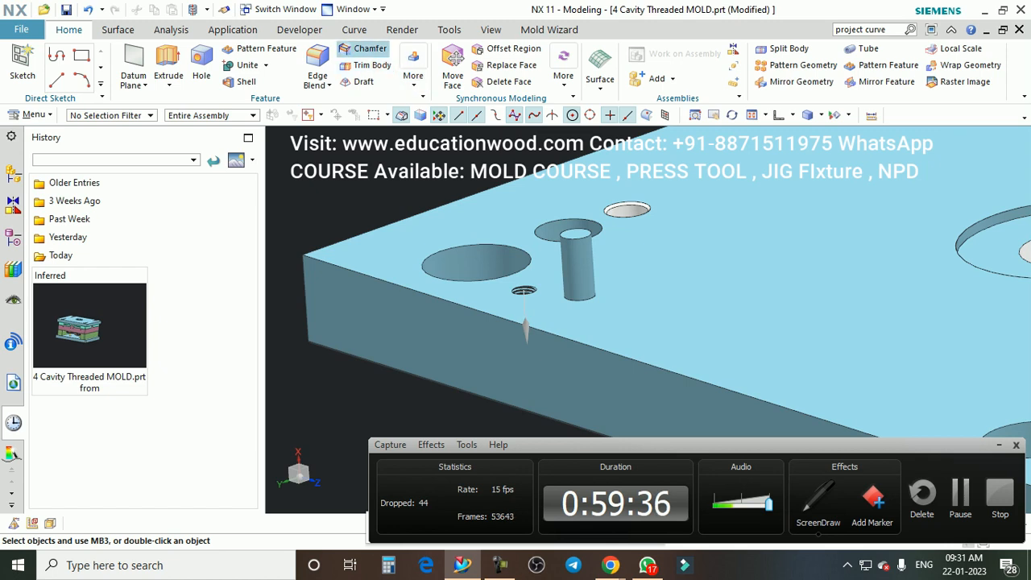
pyautogui.click(413, 71)
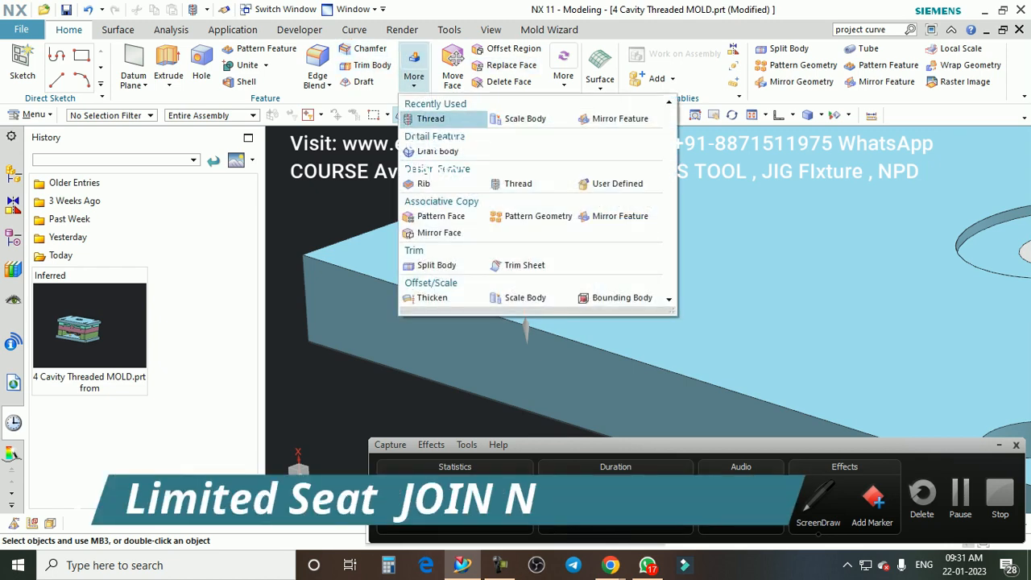
pyautogui.click(430, 118)
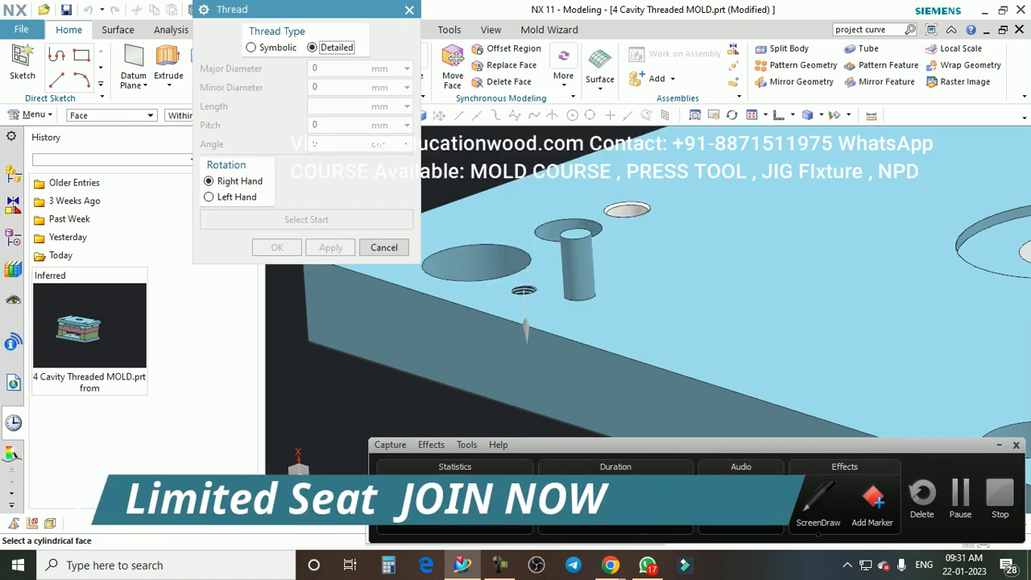
pyautogui.click(578, 277)
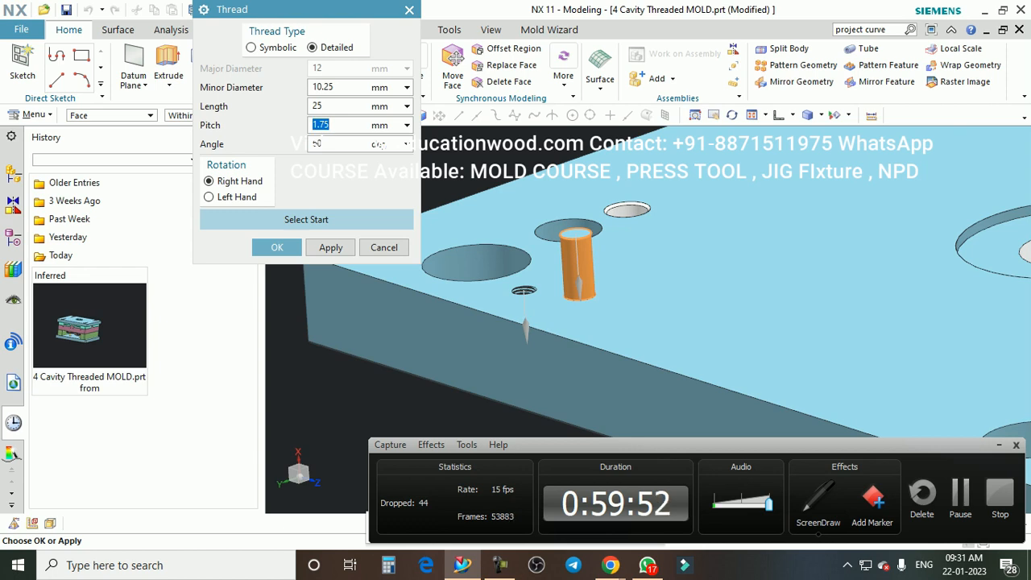
pyautogui.click(277, 247)
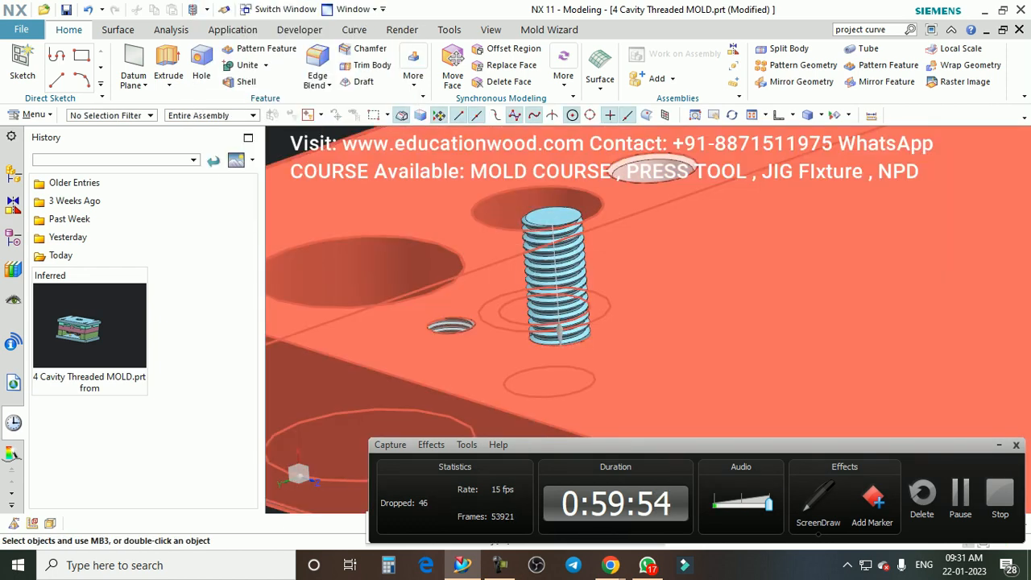
# Step: Examine the thread on the upright pin and the neighbouring hole from several angles and distances
pyautogui.moveTo(578, 286); pyautogui.dragTo(399, 311, button='middle')
pyautogui.scroll(3, 385, 187)
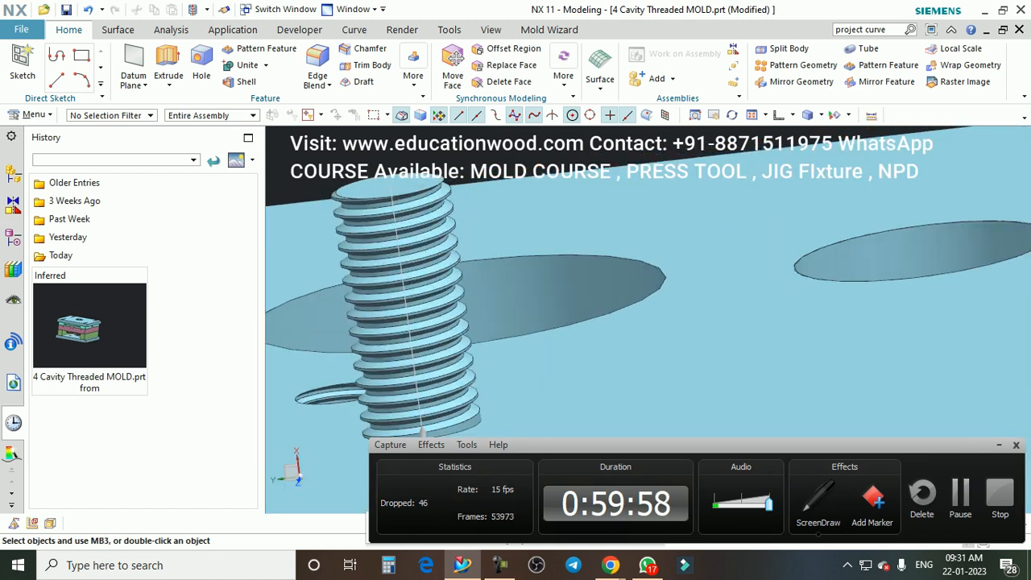
pyautogui.scroll(2, 387, 203)
pyautogui.moveTo(387, 203); pyautogui.dragTo(515, 278, button='middle')
pyautogui.scroll(-4, 465, 216)
pyautogui.scroll(-4, 476, 237)
pyautogui.scroll(2, 538, 259)
pyautogui.scroll(-3, 538, 256)
pyautogui.scroll(3, 386, 273)
# Step: Undo the detailed threads on the upright pin and the small hole
pyautogui.hotkey('ctrl', 'z')
pyautogui.scroll(-4, 725, 242)
pyautogui.scroll(5, 570, 266)
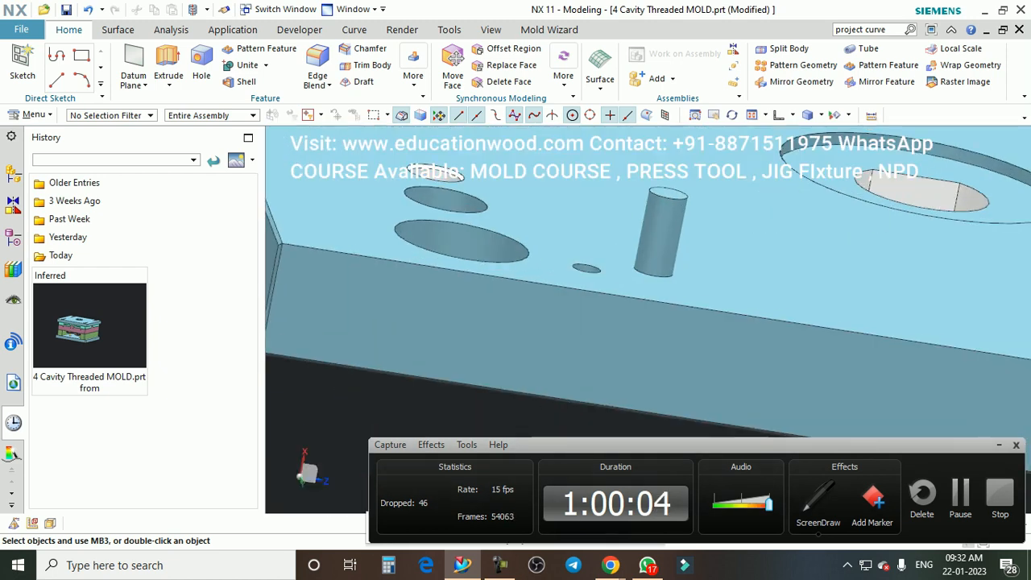
pyautogui.moveTo(622, 267); pyautogui.dragTo(581, 270, button='middle')
pyautogui.scroll(-5, 582, 270)
pyautogui.scroll(3, 407, 271)
pyautogui.scroll(-3, 480, 290)
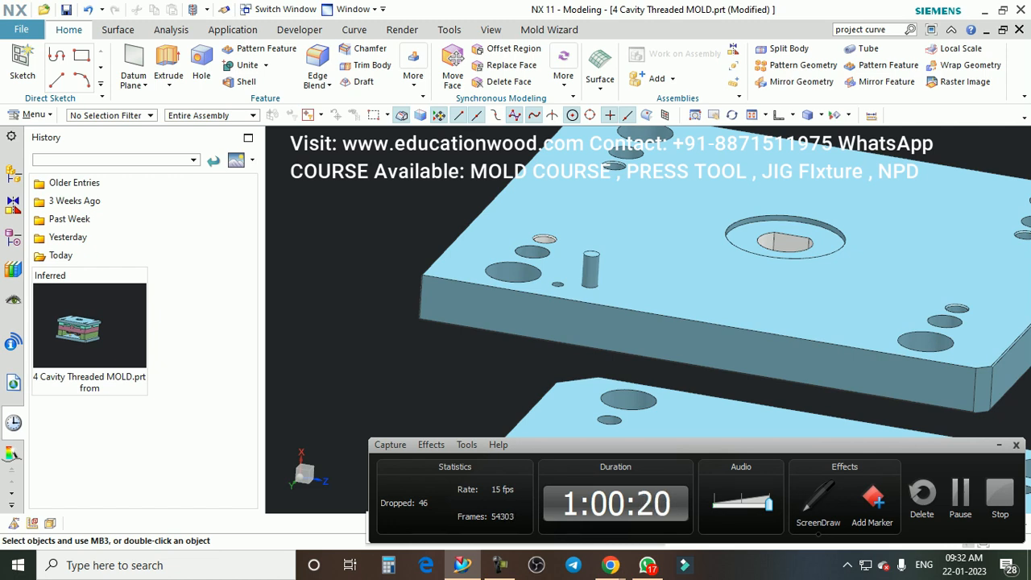
pyautogui.scroll(-4, 385, 233)
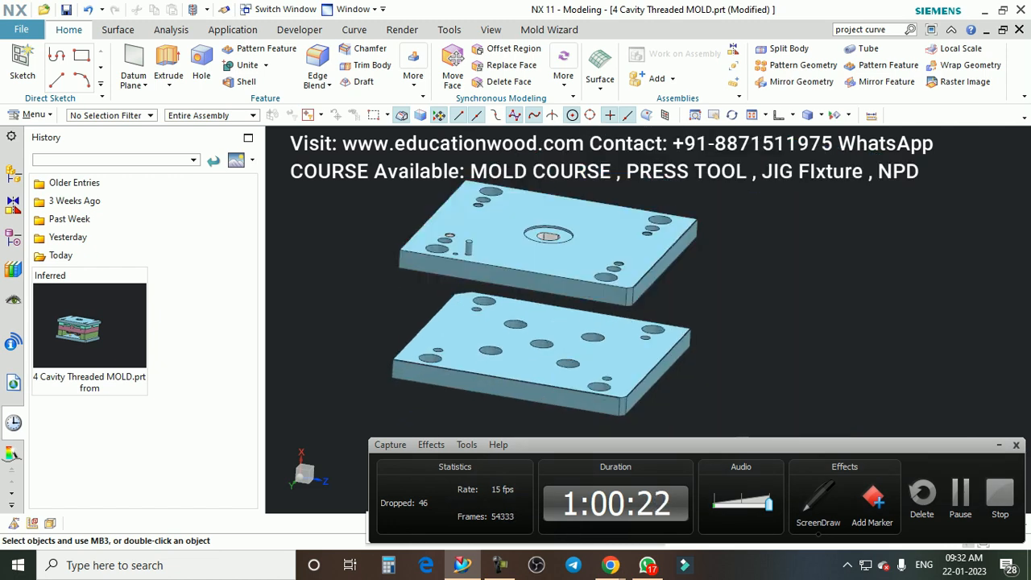
pyautogui.scroll(-1, 605, 218)
pyautogui.scroll(1, 520, 241)
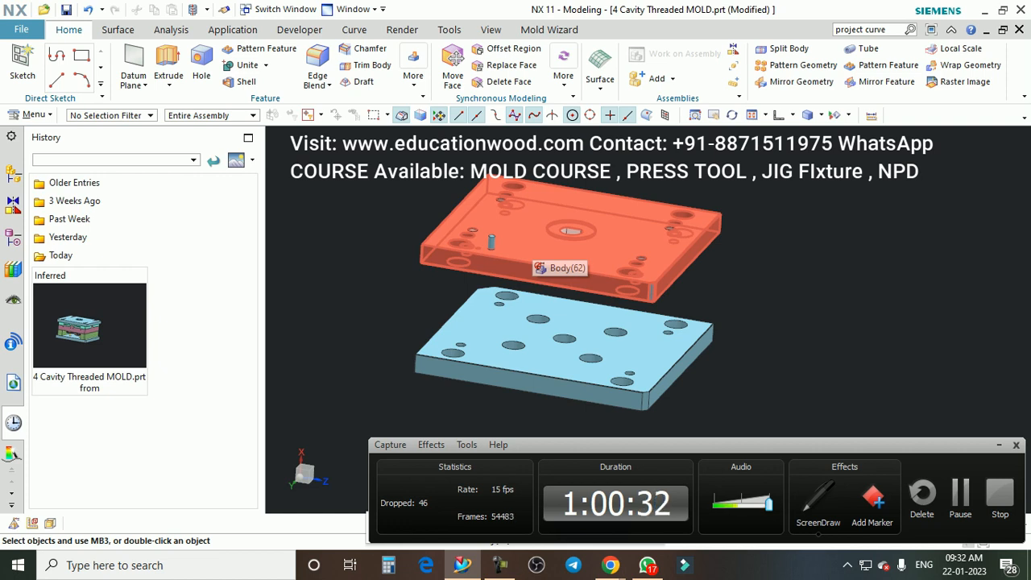
pyautogui.scroll(-1, 517, 249)
pyautogui.scroll(3, 518, 249)
pyautogui.moveTo(518, 249); pyautogui.dragTo(538, 237, button='middle')
pyautogui.scroll(2, 514, 224)
pyautogui.scroll(1, 526, 212)
pyautogui.scroll(-3, 544, 222)
pyautogui.scroll(-2, 556, 219)
pyautogui.scroll(2, 562, 242)
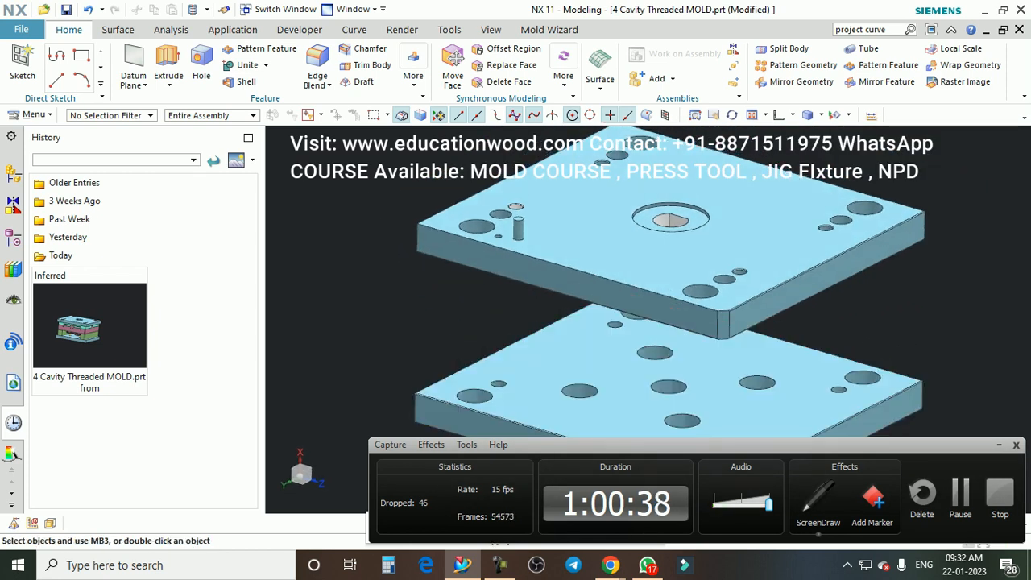
pyautogui.scroll(-1, 543, 253)
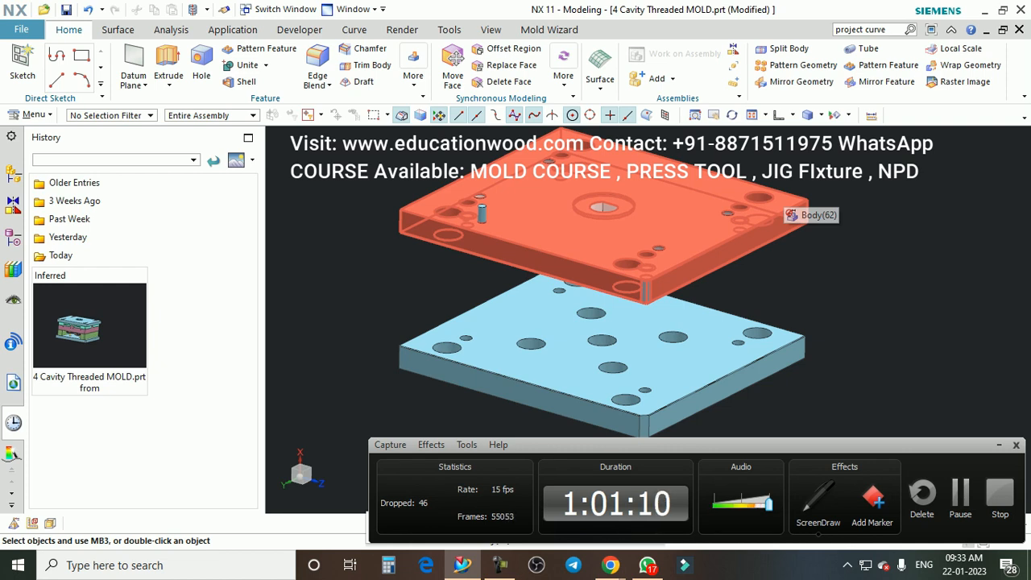
pyautogui.scroll(-1, 769, 201)
pyautogui.scroll(1, 769, 202)
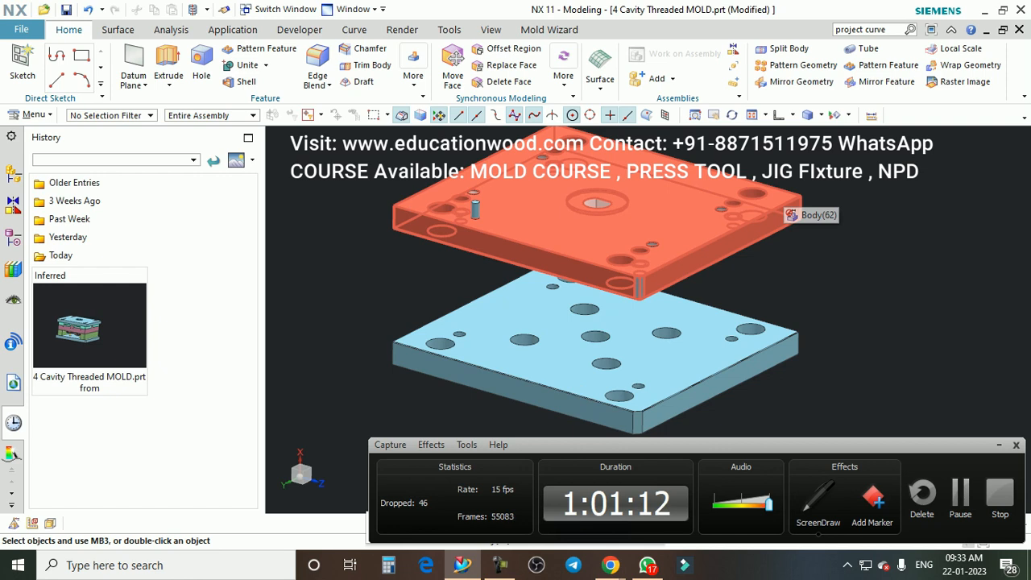
pyautogui.scroll(-2, 769, 202)
pyautogui.scroll(1, 769, 201)
pyautogui.scroll(1, 769, 202)
pyautogui.scroll(-1, 770, 202)
pyautogui.scroll(1, 769, 202)
pyautogui.scroll(-1, 769, 201)
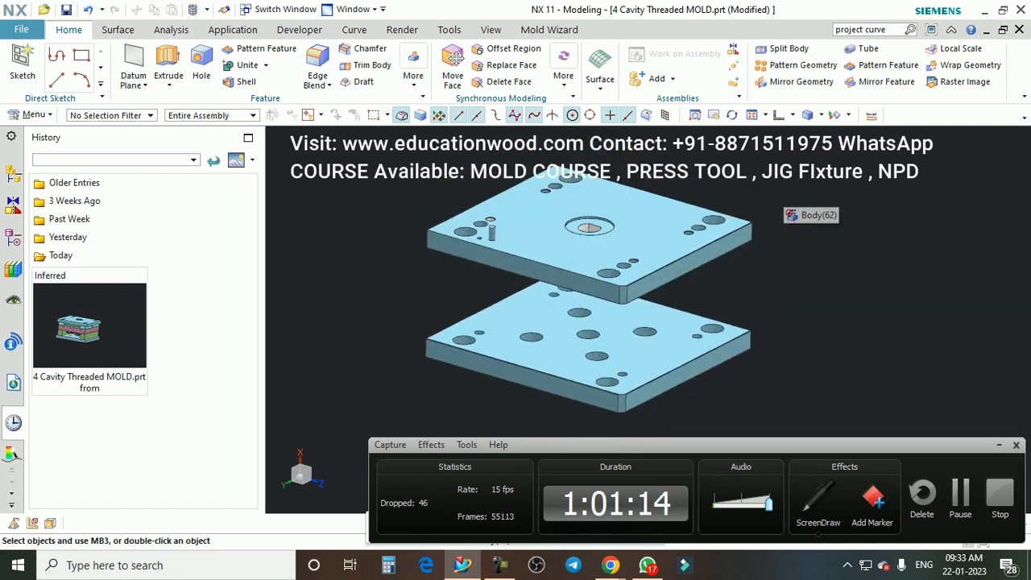
# Step: Open the Extrude feature of the upright pin to review its section, limits and Boolean settings, and close it without changes
pyautogui.scroll(1, 770, 202)
pyautogui.moveTo(431, 246); pyautogui.dragTo(493, 253, button='middle')
pyautogui.scroll(4, 493, 254)
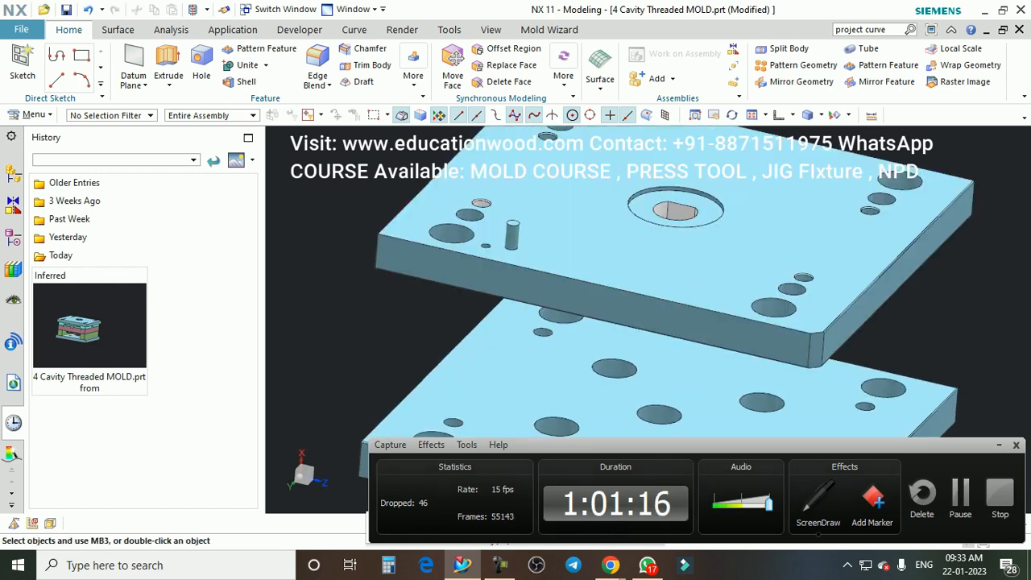
pyautogui.moveTo(470, 171); pyautogui.dragTo(492, 193, button='middle')
pyautogui.scroll(3, 525, 227)
pyautogui.moveTo(529, 226); pyautogui.dragTo(561, 216, button='middle')
pyautogui.scroll(-2, 562, 216)
pyautogui.scroll(3, 475, 231)
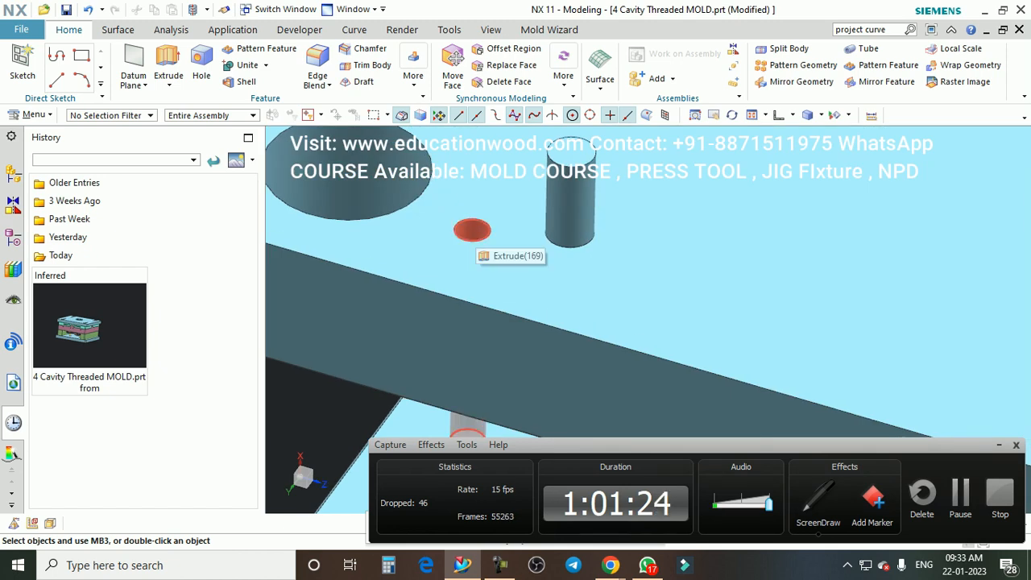
pyautogui.doubleClick(572, 205)
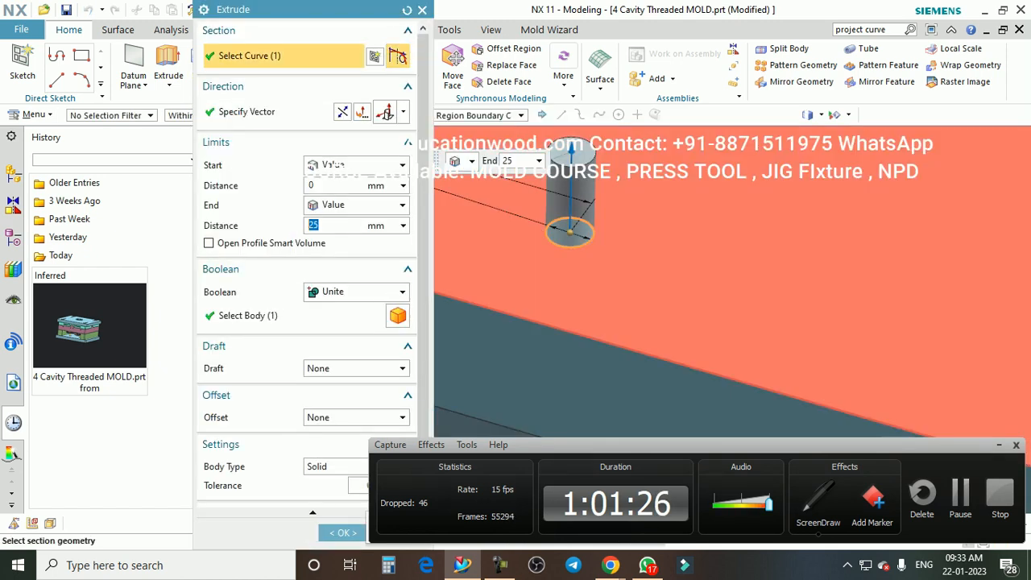
pyautogui.scroll(-3, 644, 266)
pyautogui.scroll(2, 503, 220)
pyautogui.scroll(-3, 637, 272)
pyautogui.scroll(3, 523, 206)
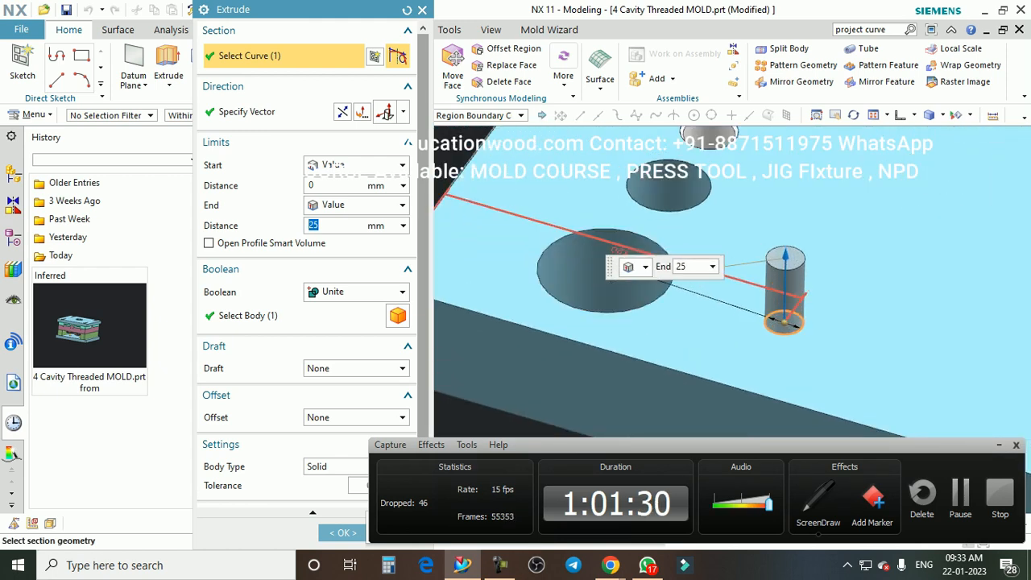
pyautogui.scroll(-3, 588, 260)
pyautogui.scroll(2, 664, 293)
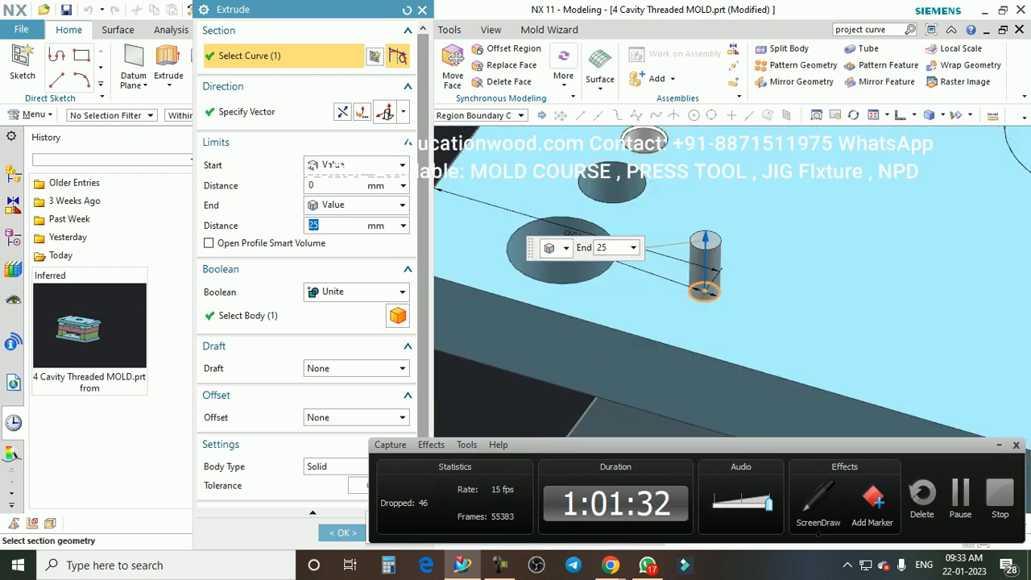
pyautogui.click(422, 10)
pyautogui.scroll(-2, 515, 153)
pyautogui.scroll(2, 633, 243)
pyautogui.scroll(-3, 500, 248)
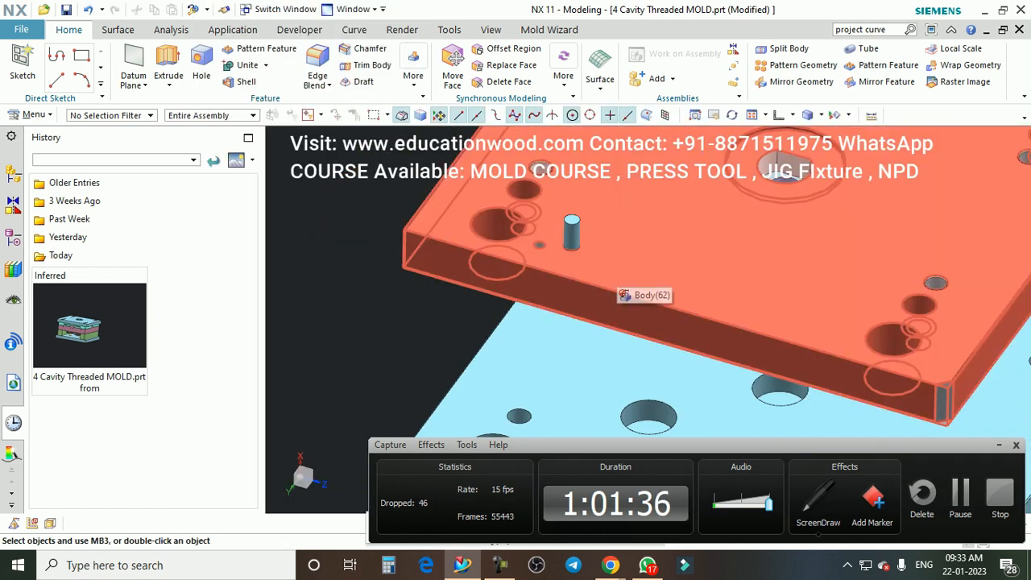
pyautogui.scroll(2, 620, 289)
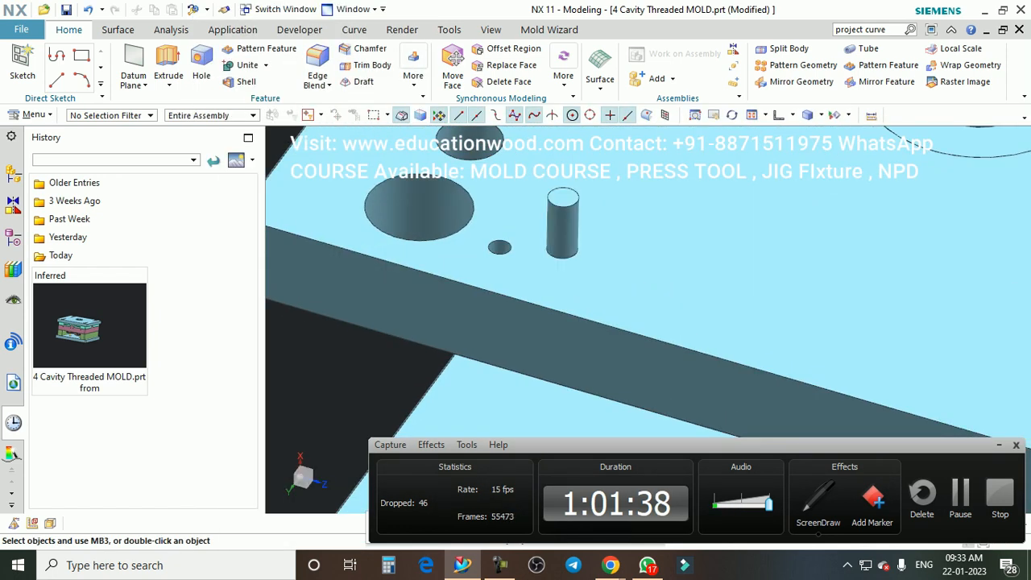
# Step: Sketch a 4.2 mm diameter circle at the sketch origin on the upright pin's top face
pyautogui.scroll(2, 620, 290)
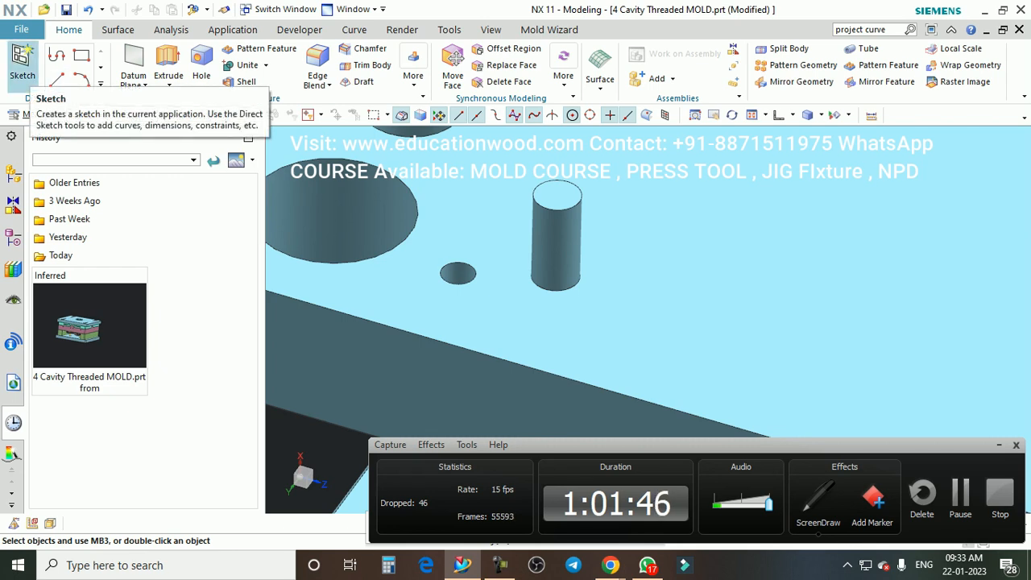
pyautogui.click(21, 63)
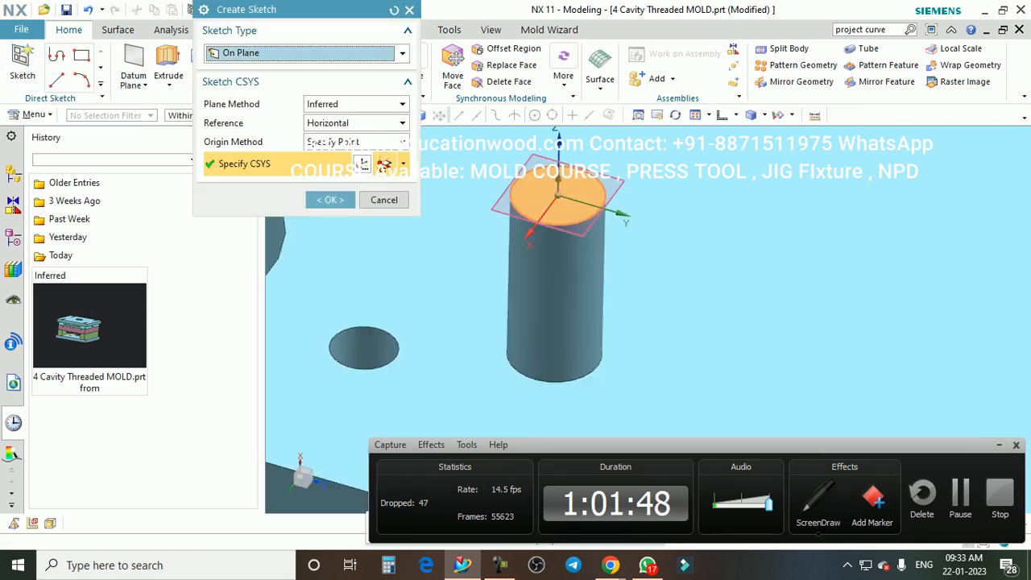
pyautogui.middleClick(570, 208)
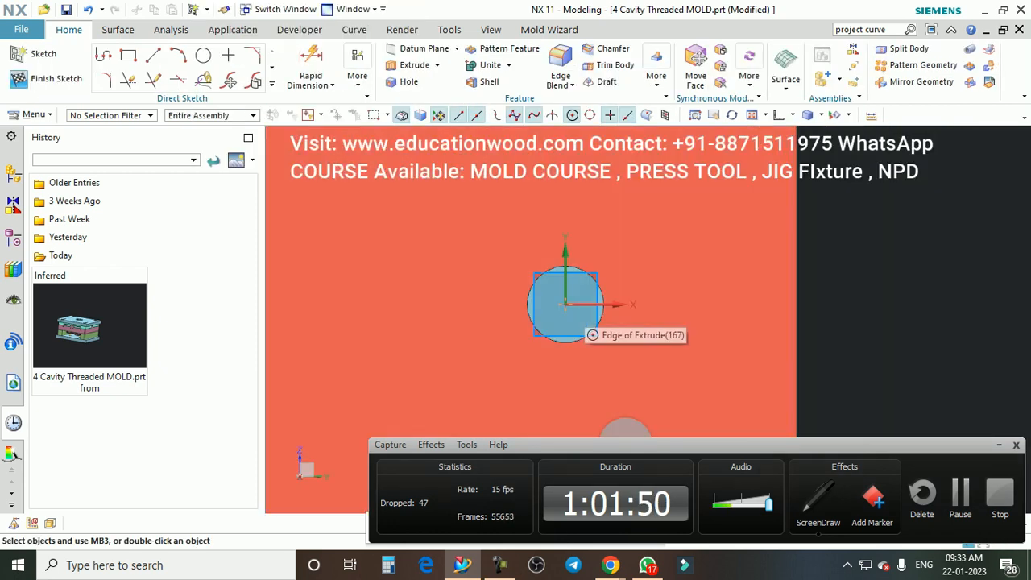
pyautogui.click(203, 55)
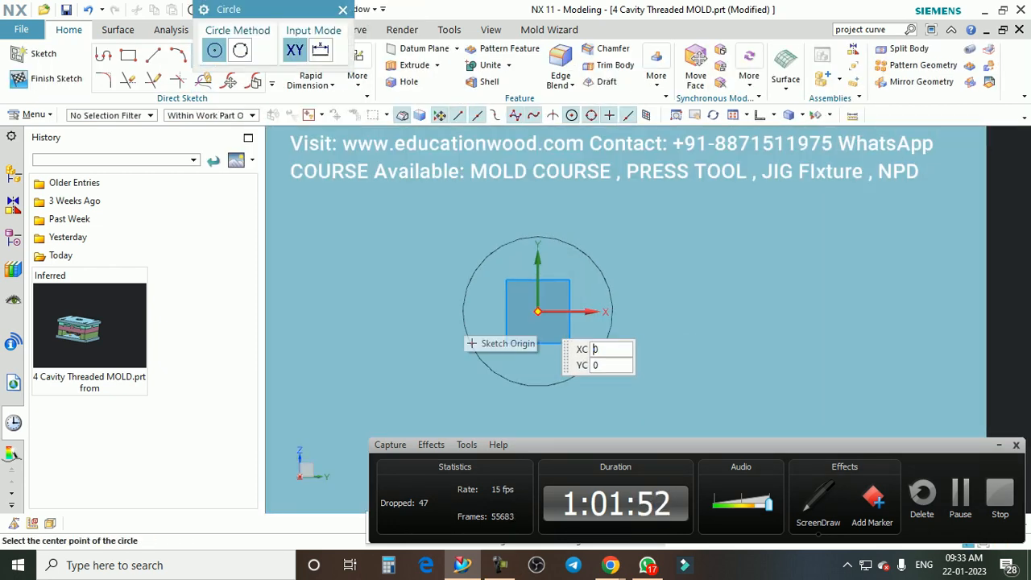
pyautogui.click(534, 316)
pyautogui.scroll(1, 551, 293)
pyautogui.write('4')
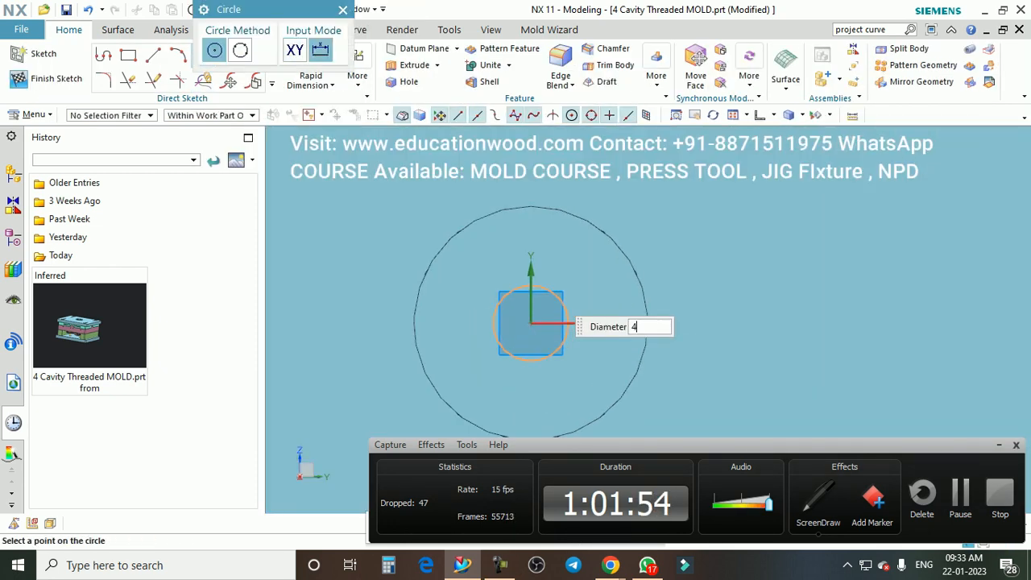
pyautogui.press('Return')
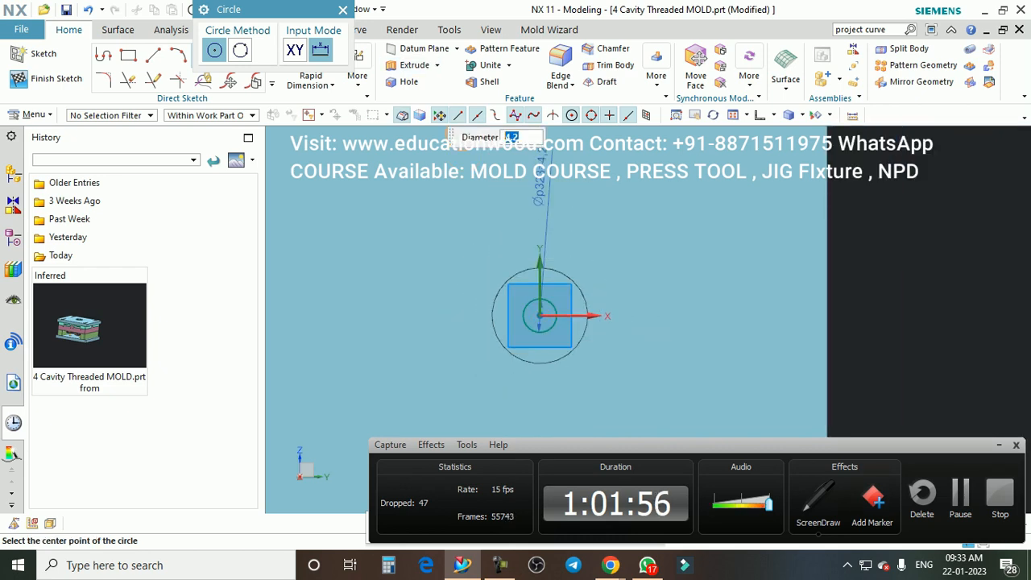
pyautogui.press('Escape')
# Step: Extrude the 4.2 mm circle 15 mm down into the pin, subtracting it from the plate body
pyautogui.scroll(-3, 533, 273)
pyautogui.moveTo(533, 273); pyautogui.dragTo(481, 233, button='middle')
pyautogui.scroll(4, 481, 233)
pyautogui.click(412, 66)
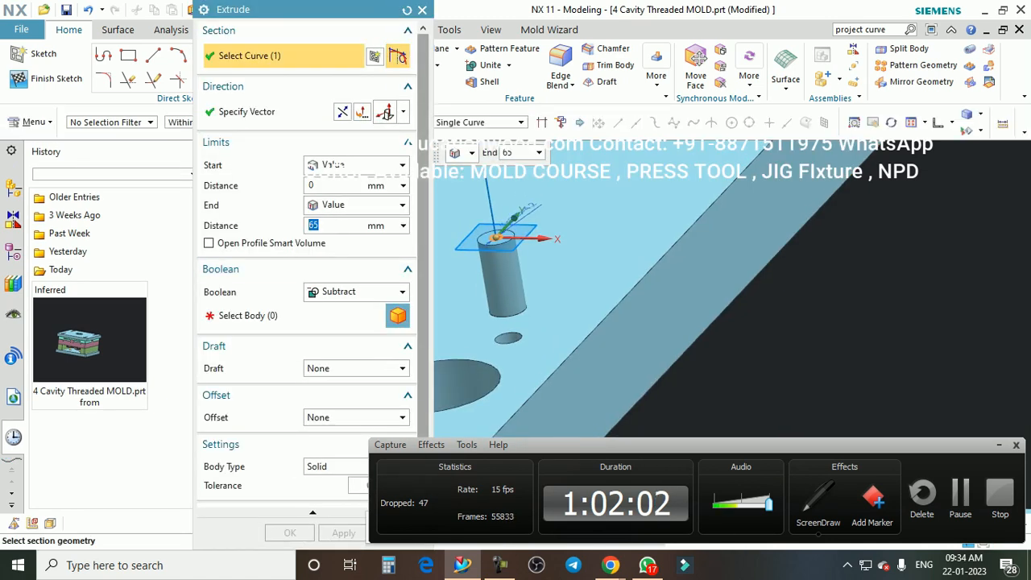
pyautogui.click(258, 315)
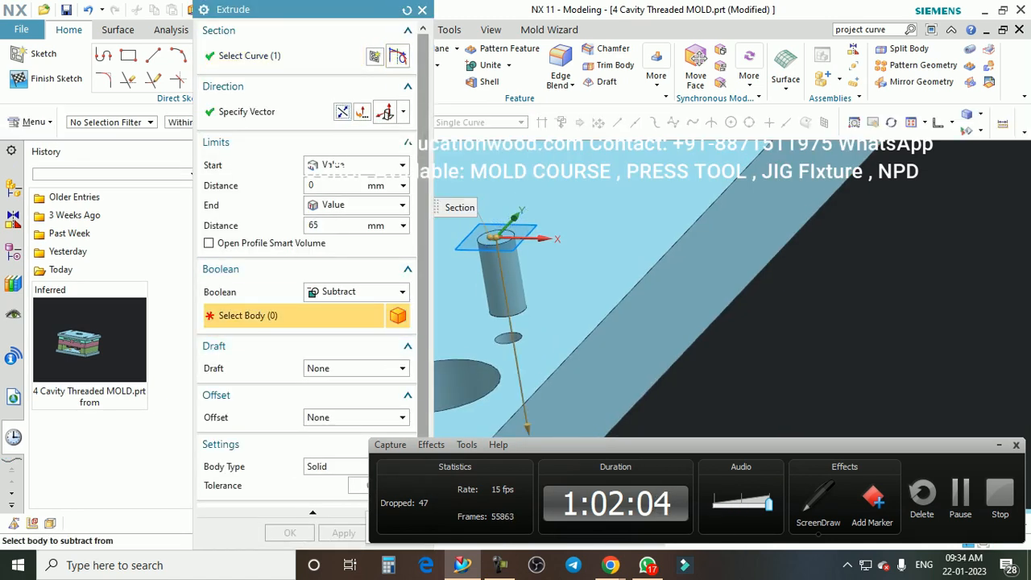
pyautogui.click(616, 298)
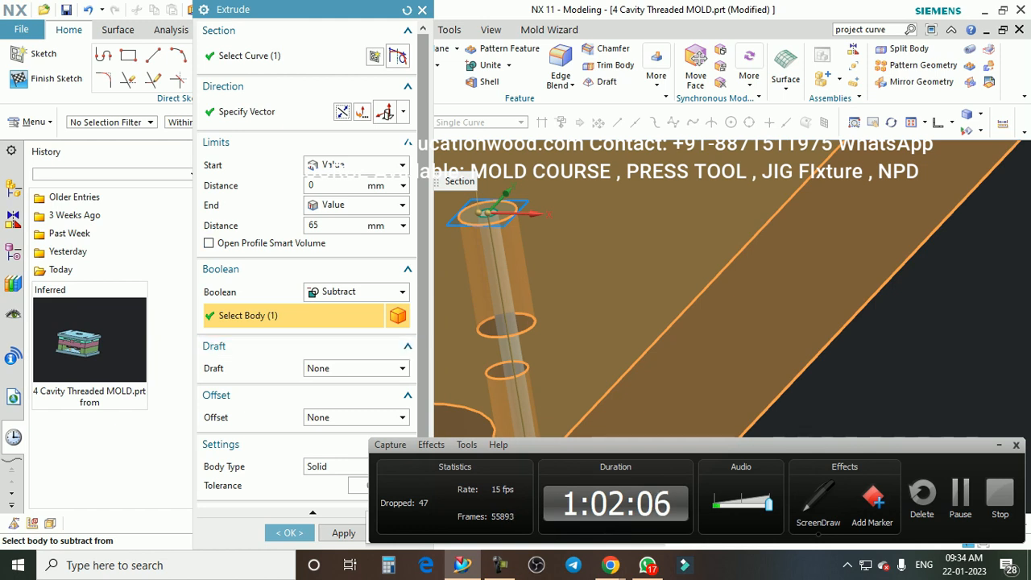
pyautogui.write('20')
pyautogui.press('Return')
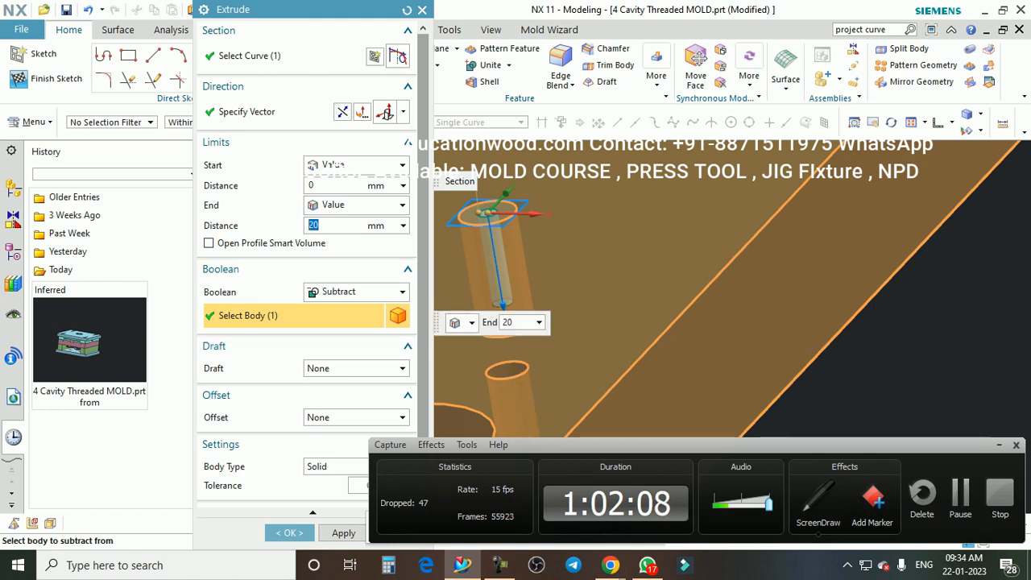
pyautogui.write('15')
pyautogui.press('Return')
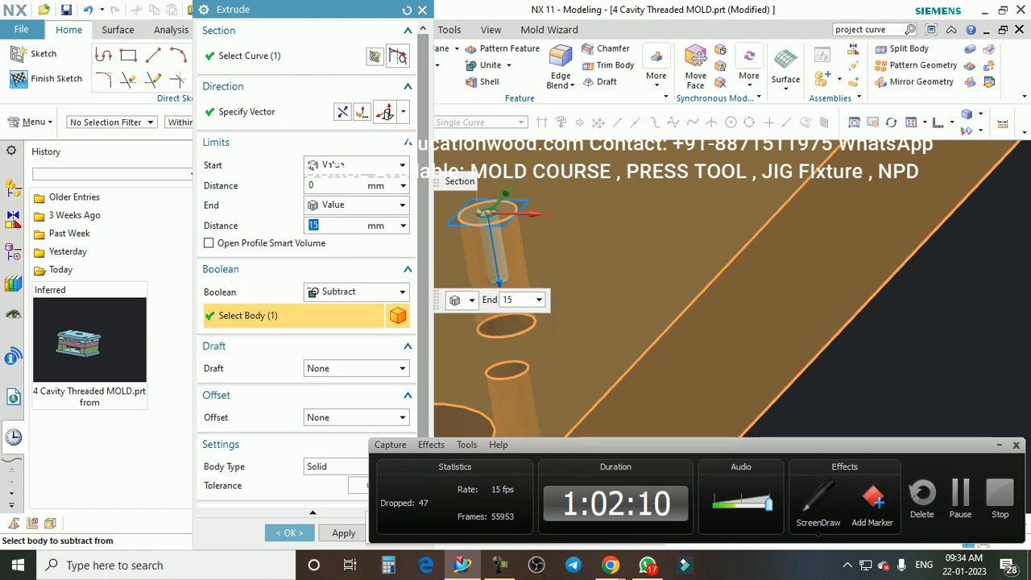
pyautogui.click(289, 534)
# Step: Hide the sketch circle at the mouth of the pin's new hole
pyautogui.scroll(3, 509, 217)
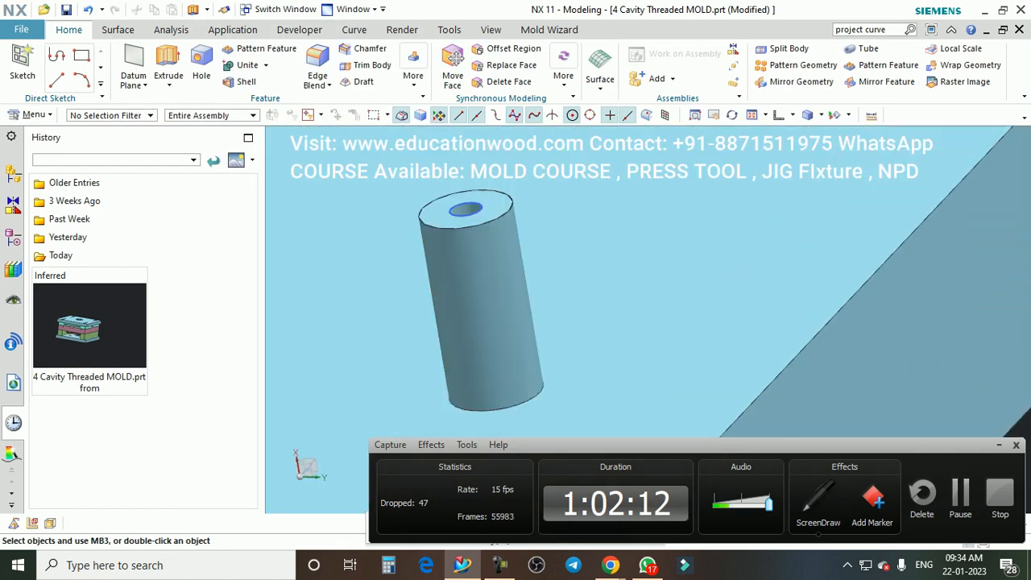
pyautogui.rightClick(480, 211)
pyautogui.click(514, 161)
pyautogui.scroll(-3, 484, 245)
pyautogui.moveTo(516, 258)
pyautogui.mouseDown(button='middle')
pyautogui.moveTo(498, 272)
pyautogui.moveTo(515, 264)
pyautogui.mouseUp(button='middle')
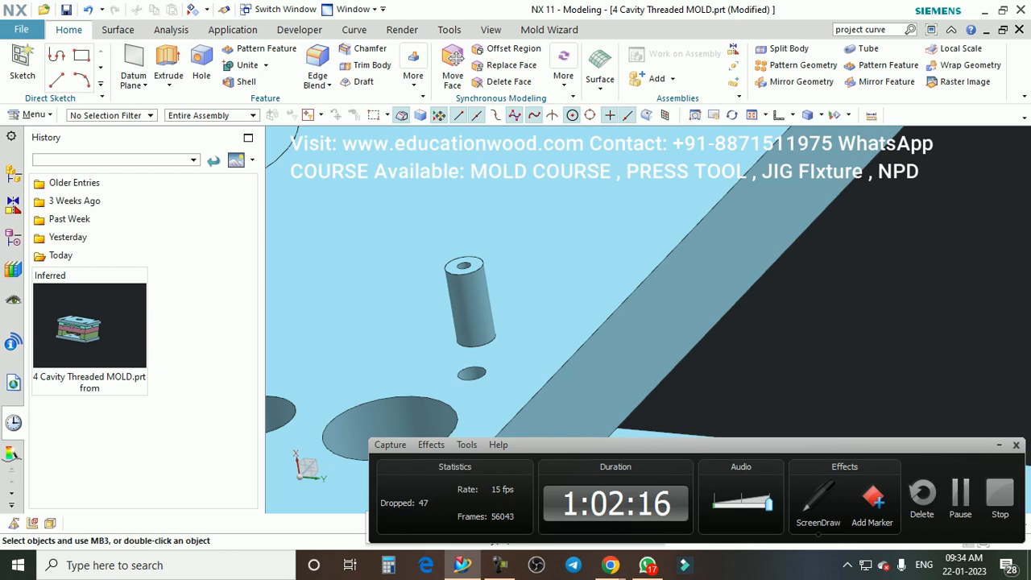
# Step: Create a detailed right-hand thread in the pin's central hole with 5 mm major diameter, 15 mm length and 0.8 mm pitch
pyautogui.scroll(4, 467, 278)
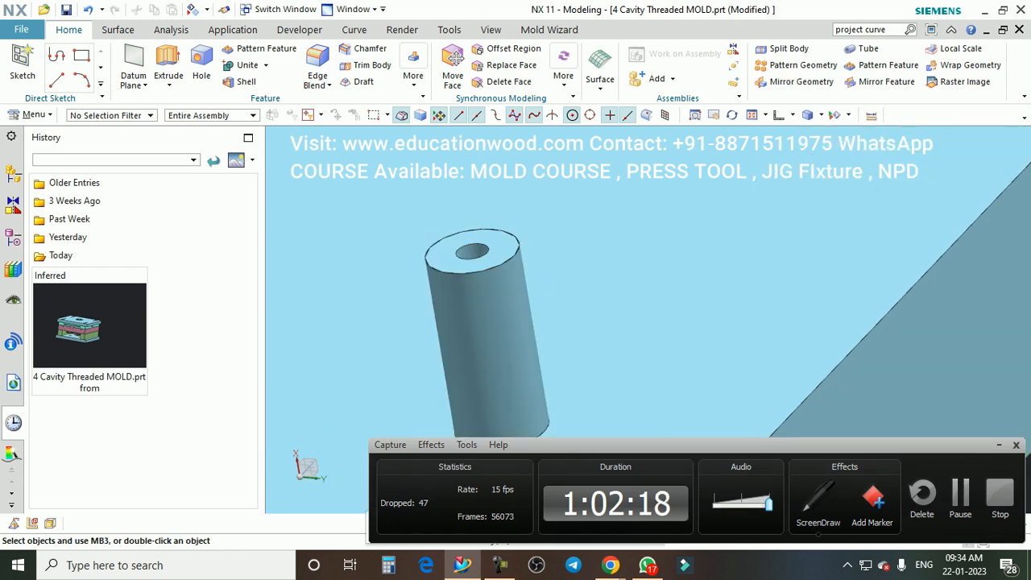
pyautogui.click(413, 68)
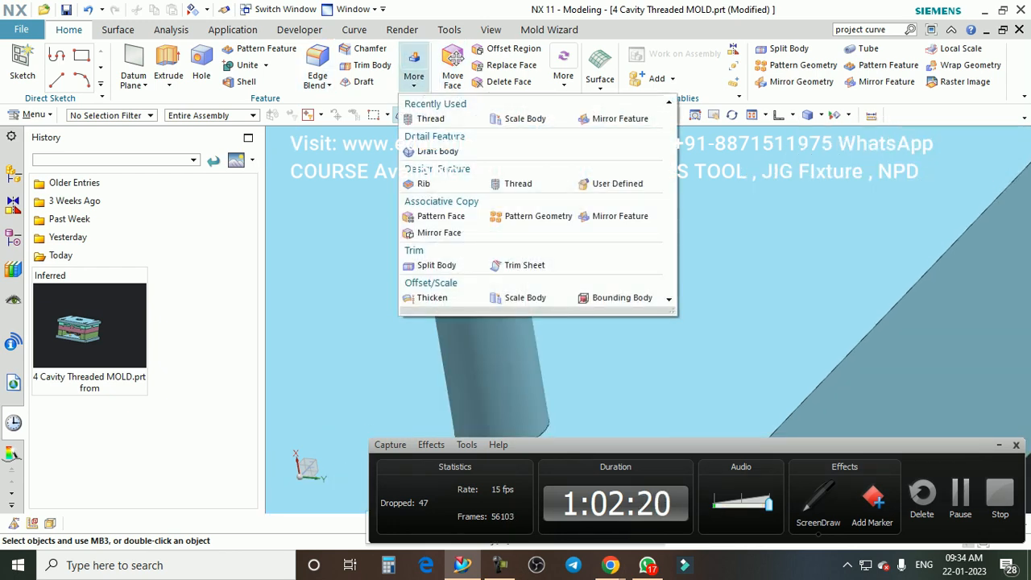
pyautogui.press('Escape')
pyautogui.scroll(-2, 493, 273)
pyautogui.scroll(2, 493, 272)
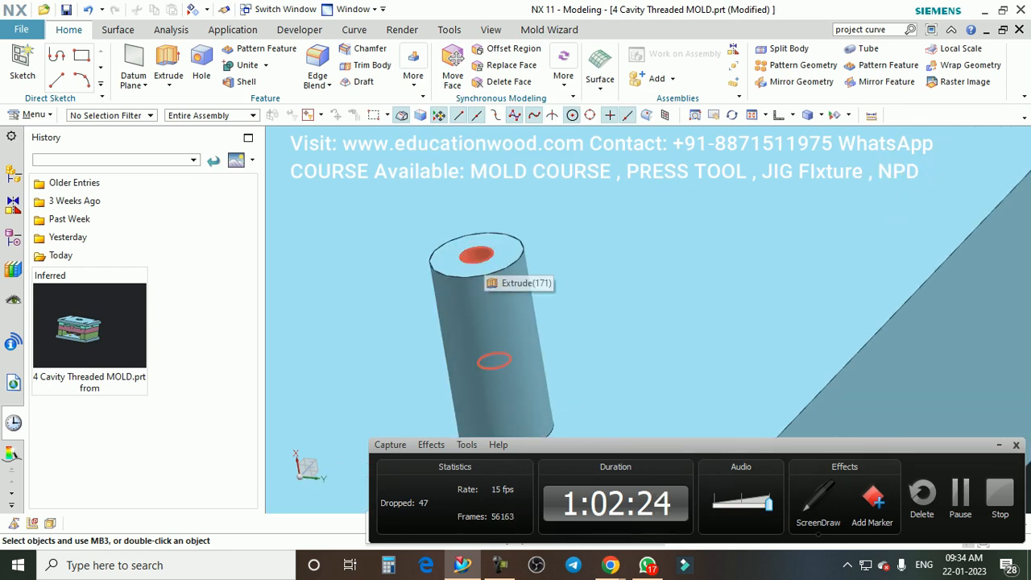
pyautogui.click(413, 69)
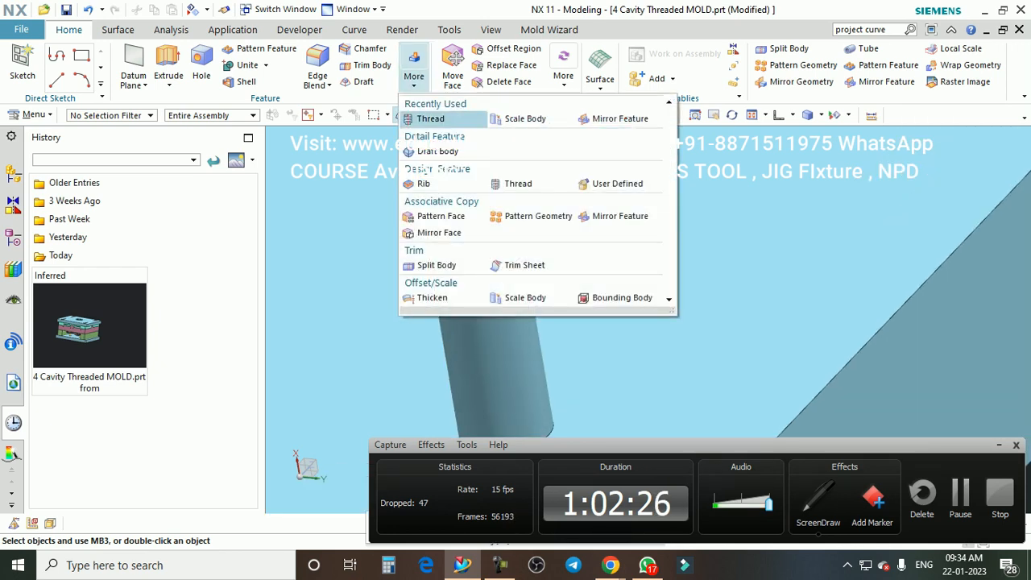
pyautogui.click(430, 118)
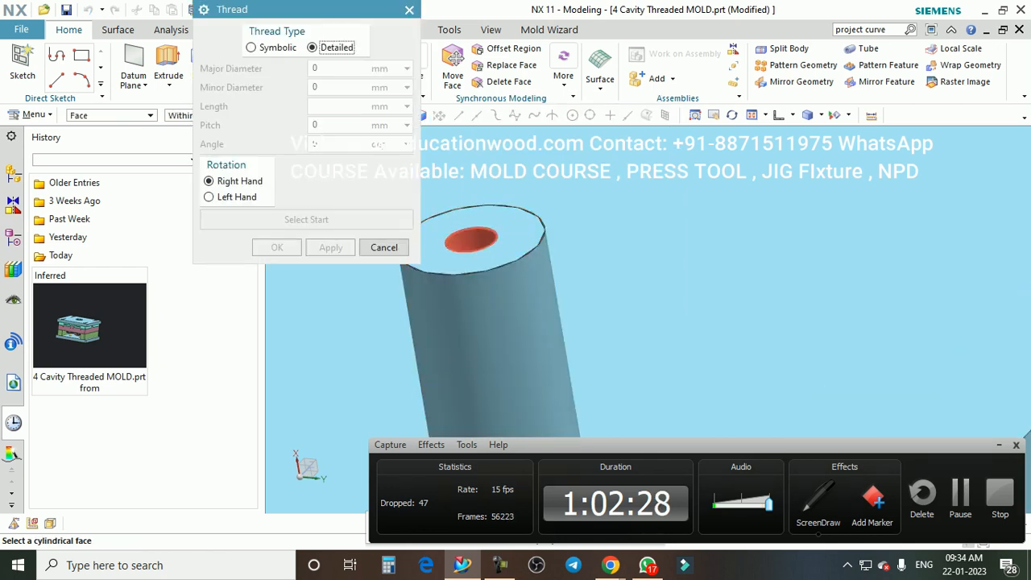
pyautogui.click(478, 283)
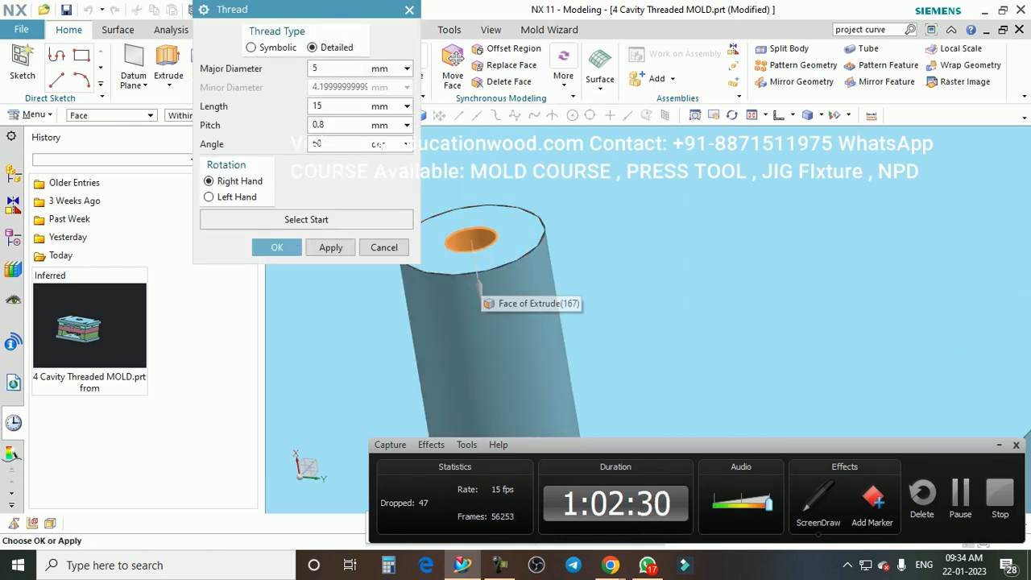
pyautogui.click(276, 247)
# Step: Create a detailed right-hand thread on the pin's outer face with 10.25 mm minor diameter, 25 mm length and 1.75 mm pitch
pyautogui.scroll(5, 502, 251)
pyautogui.scroll(-4, 503, 240)
pyautogui.click(516, 250)
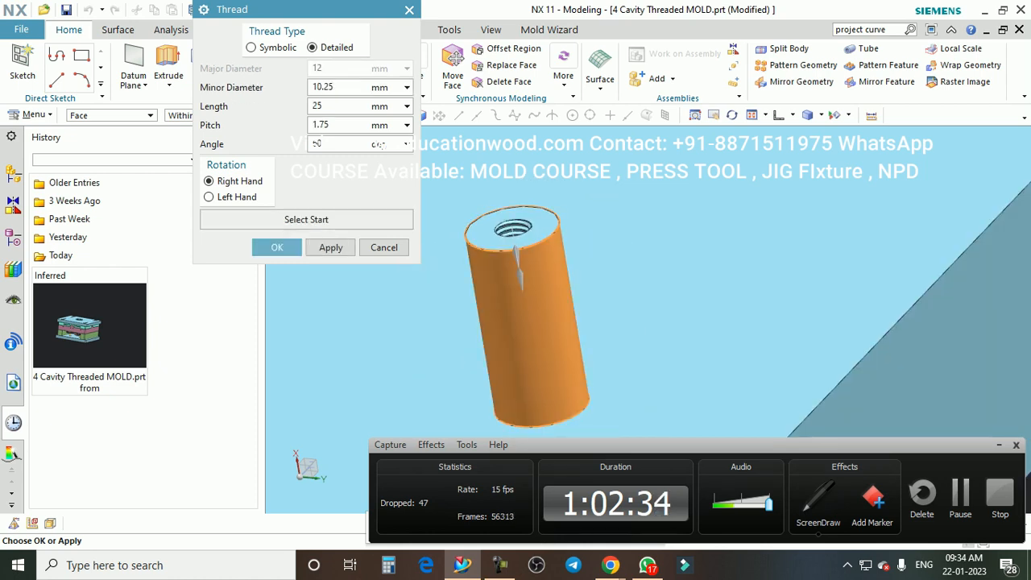
pyautogui.click(276, 247)
pyautogui.scroll(-2, 542, 258)
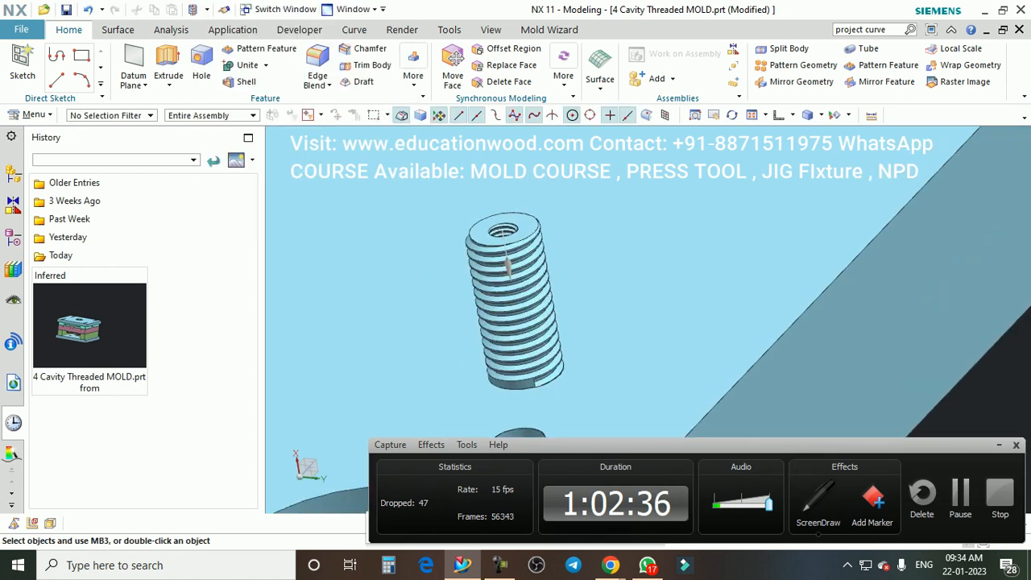
# Step: Undo the detailed thread on the pin's outer cylindrical face
pyautogui.moveTo(543, 258); pyautogui.dragTo(548, 241, button='middle')
pyautogui.moveTo(507, 253); pyautogui.dragTo(535, 216, button='middle')
pyautogui.scroll(-3, 524, 245)
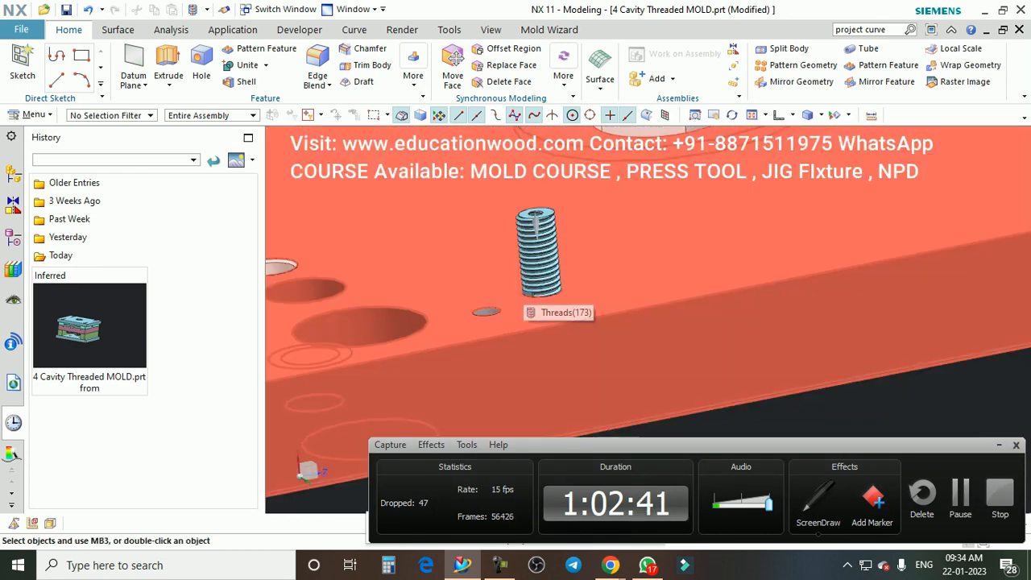
pyautogui.scroll(-1, 516, 286)
pyautogui.moveTo(516, 287); pyautogui.dragTo(493, 292, button='middle')
pyautogui.scroll(-1, 493, 291)
pyautogui.scroll(1, 591, 292)
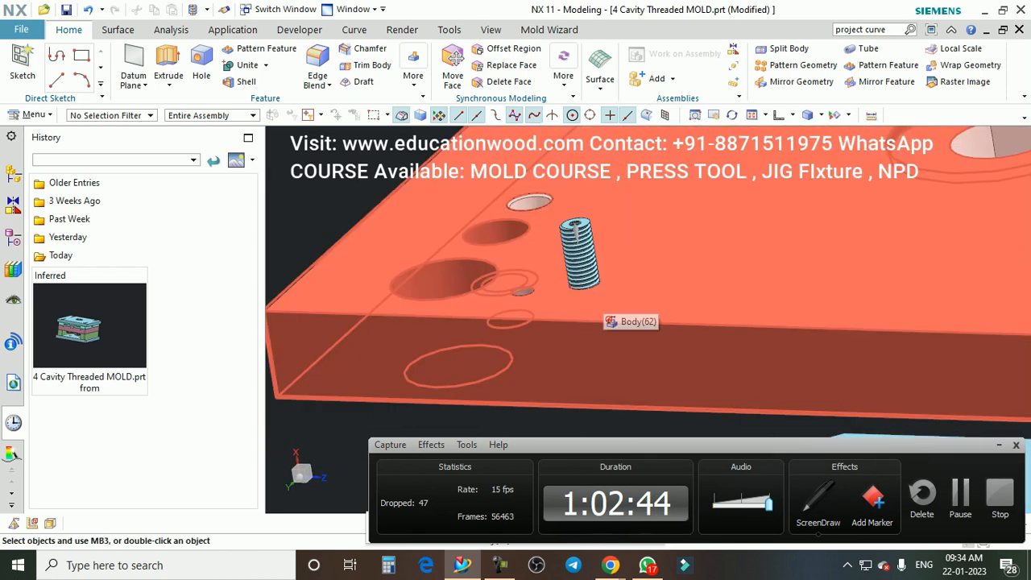
pyautogui.hotkey('ctrl', 'z')
pyautogui.scroll(2, 588, 242)
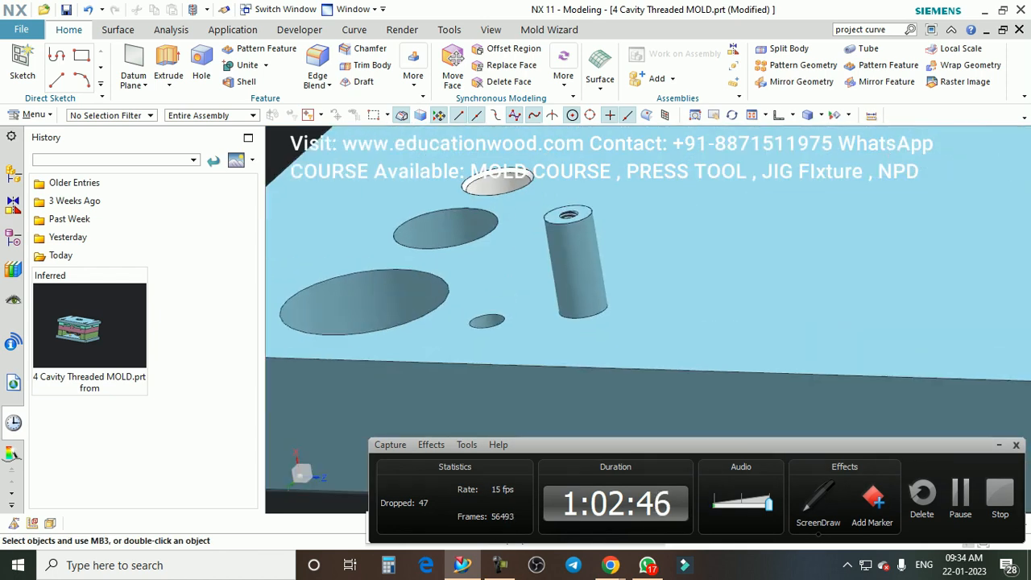
# Step: Examine the upright pin, its threaded hole, the neighbouring small hole and both mold plates from several angles and distances
pyautogui.scroll(-2, 588, 242)
pyautogui.scroll(1, 593, 293)
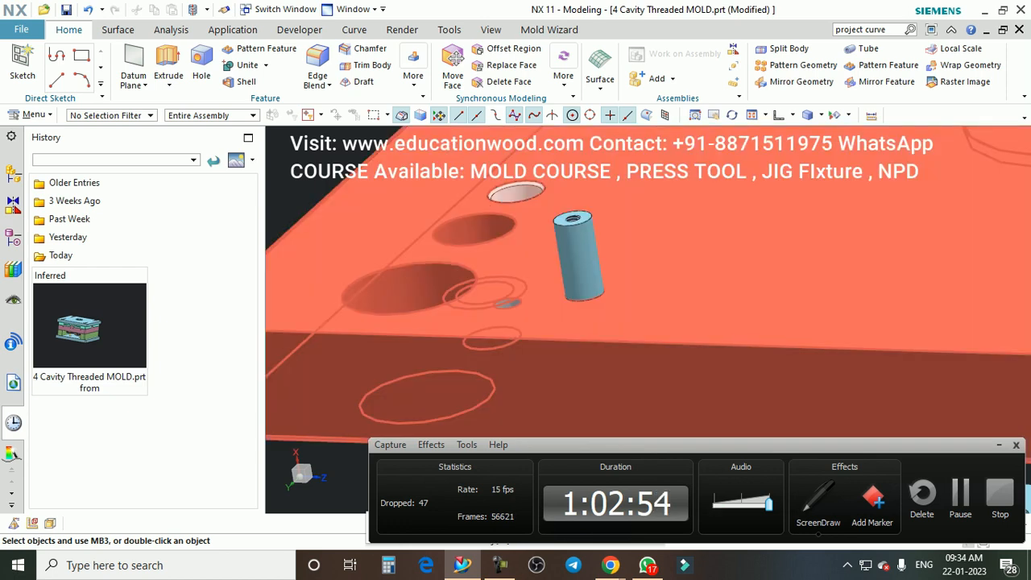
pyautogui.scroll(-2, 523, 298)
pyautogui.scroll(1, 573, 275)
pyautogui.scroll(3, 528, 301)
pyautogui.moveTo(488, 314)
pyautogui.mouseDown(button='middle')
pyautogui.moveTo(508, 306)
pyautogui.moveTo(459, 355)
pyautogui.moveTo(463, 367)
pyautogui.moveTo(491, 302)
pyautogui.mouseUp(button='middle')
pyautogui.scroll(-3, 507, 306)
pyautogui.scroll(2, 485, 298)
pyautogui.scroll(-6, 528, 274)
pyautogui.scroll(1, 569, 288)
pyautogui.moveTo(568, 289); pyautogui.dragTo(528, 298, button='middle')
pyautogui.scroll(-3, 557, 264)
pyautogui.scroll(1, 677, 258)
pyautogui.moveTo(677, 278); pyautogui.dragTo(681, 257, button='middle')
pyautogui.scroll(-1, 680, 262)
pyautogui.scroll(1, 705, 258)
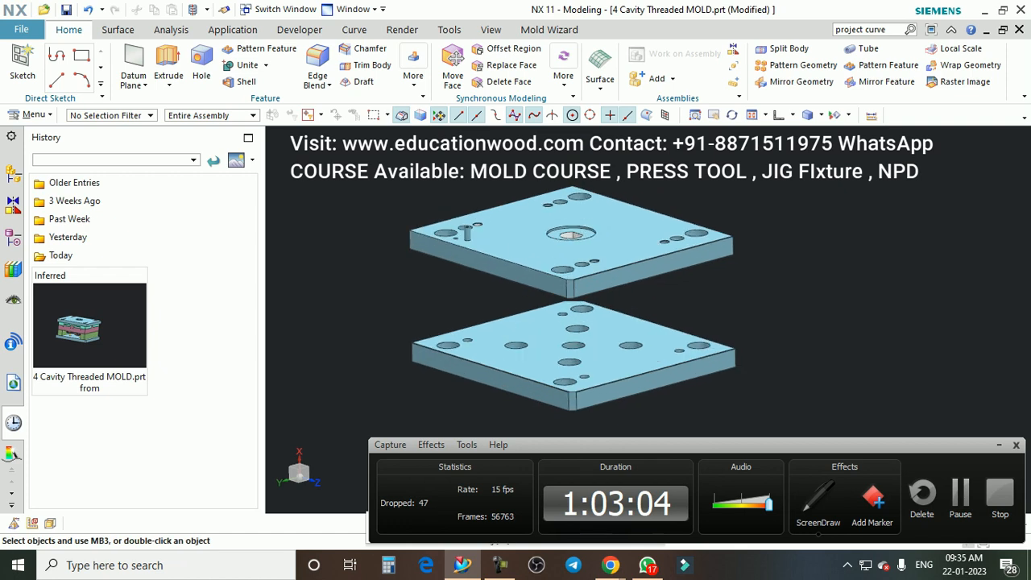
pyautogui.scroll(-3, 428, 260)
pyautogui.scroll(3, 592, 260)
pyautogui.scroll(-3, 623, 291)
pyautogui.scroll(5, 501, 267)
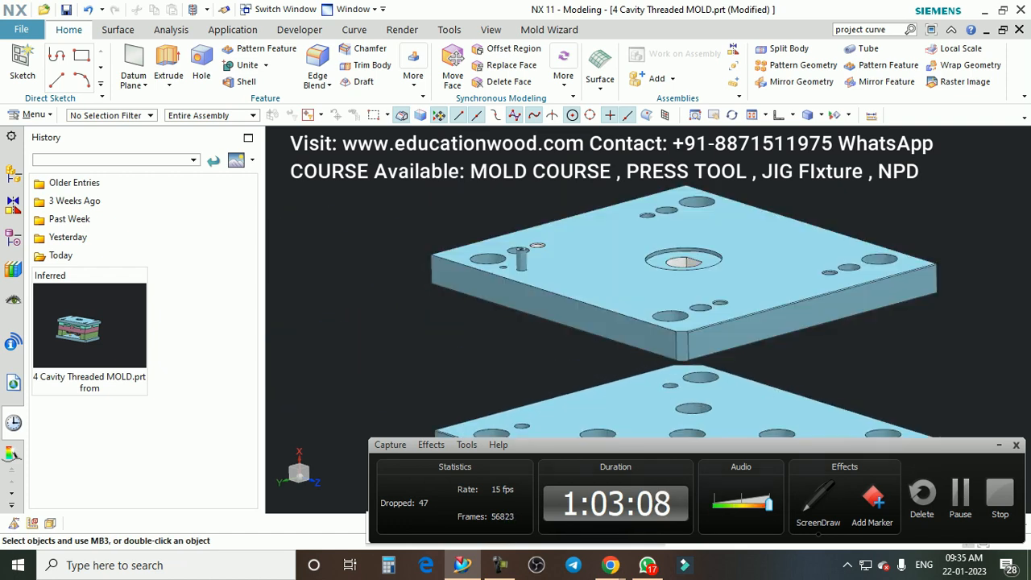
pyautogui.scroll(-3, 483, 269)
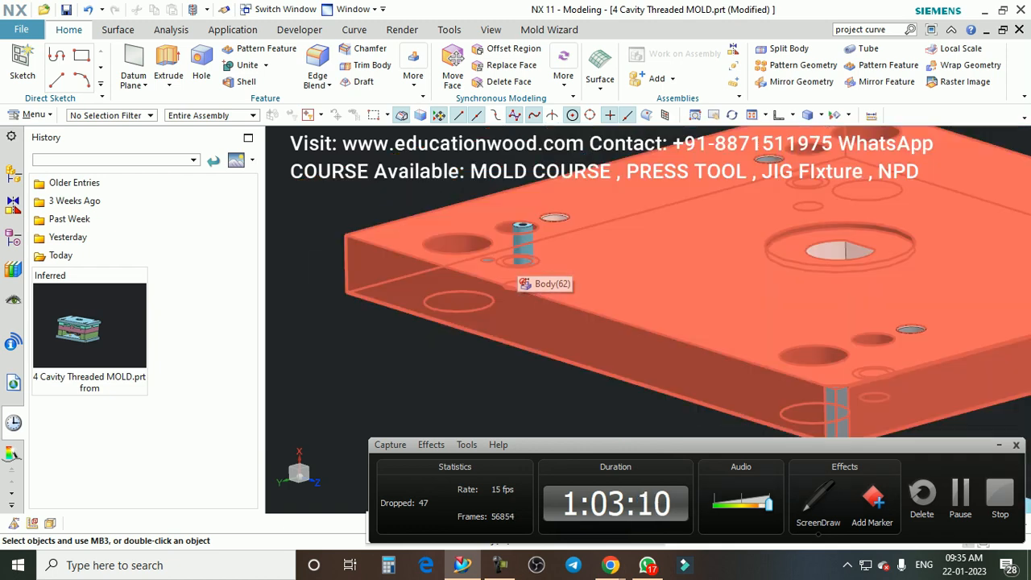
pyautogui.scroll(-3, 499, 272)
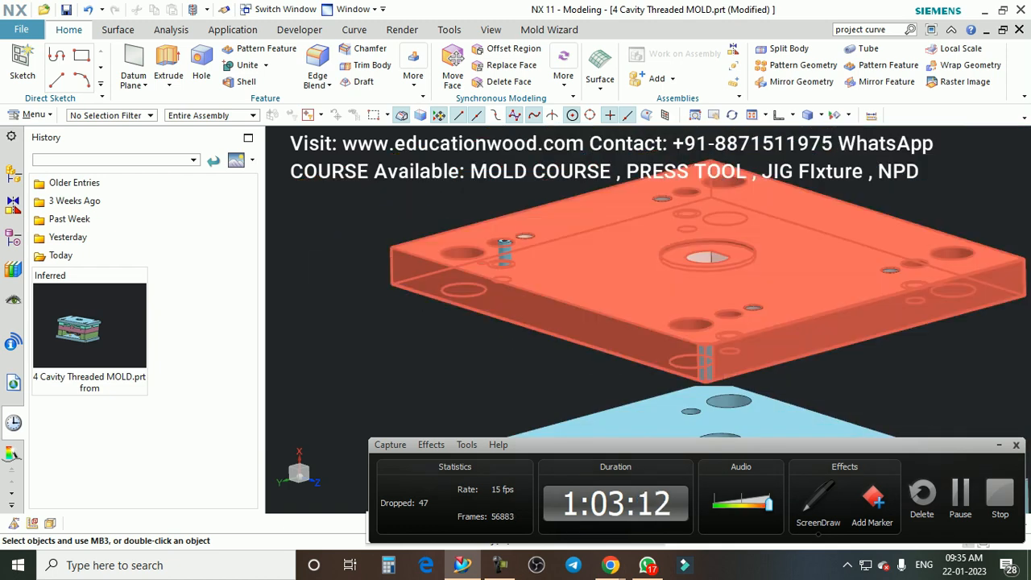
pyautogui.scroll(3, 477, 282)
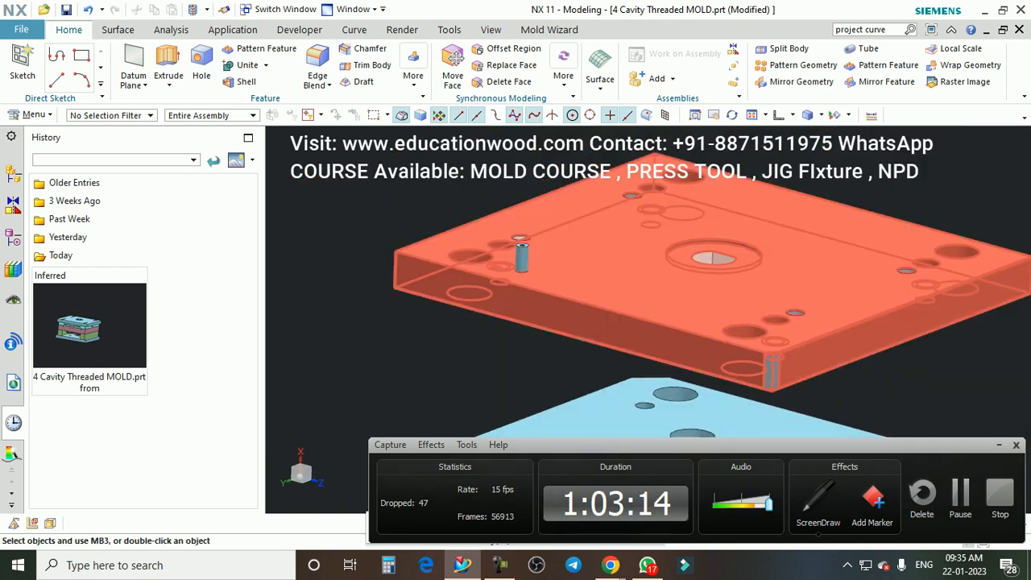
pyautogui.scroll(5, 493, 266)
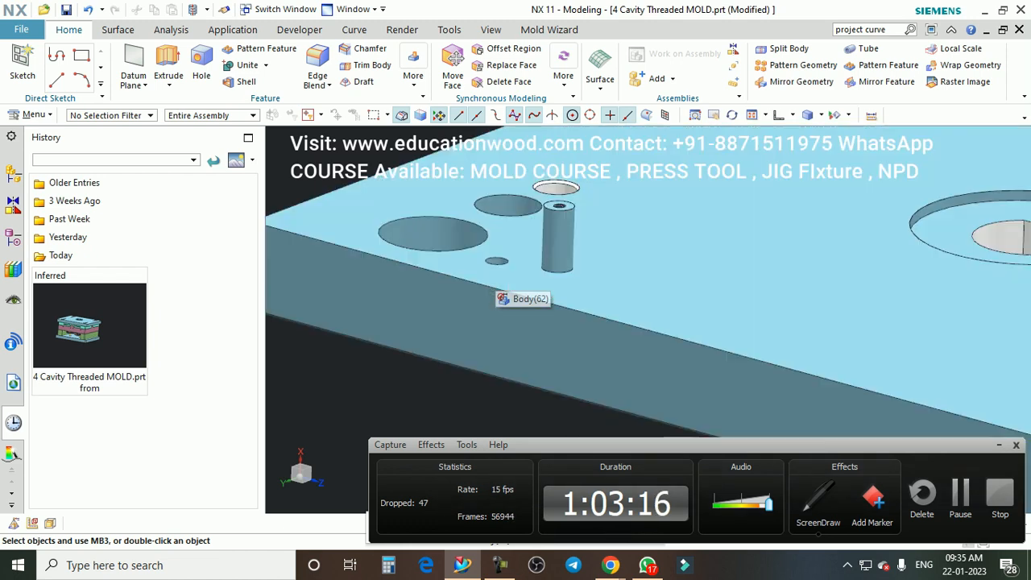
pyautogui.scroll(-2, 503, 262)
pyautogui.scroll(3, 503, 261)
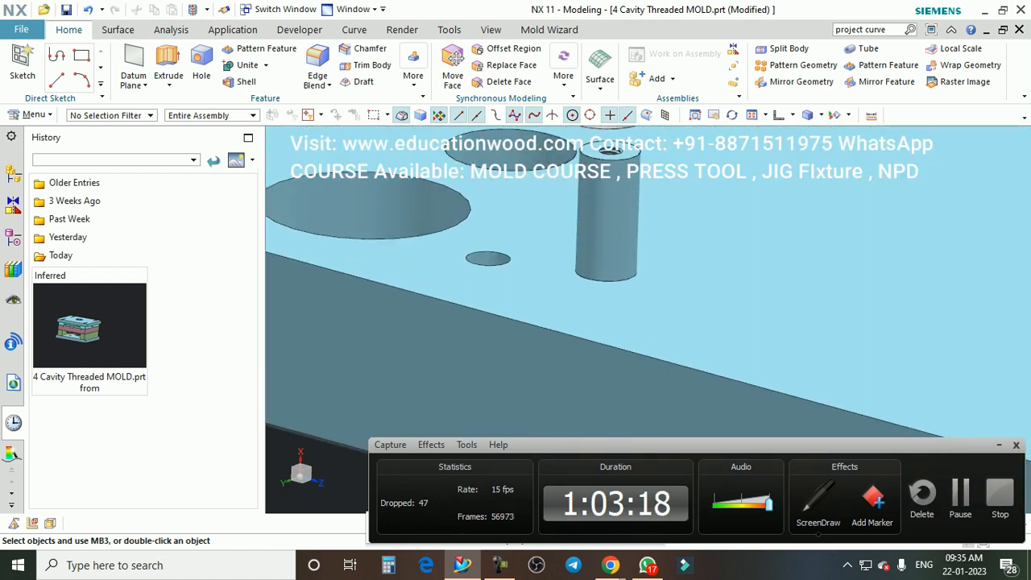
pyautogui.scroll(-1, 490, 260)
pyautogui.scroll(1, 489, 260)
pyautogui.moveTo(488, 260)
pyautogui.mouseDown(button='middle')
pyautogui.moveTo(493, 332)
pyautogui.moveTo(481, 272)
pyautogui.mouseUp(button='middle')
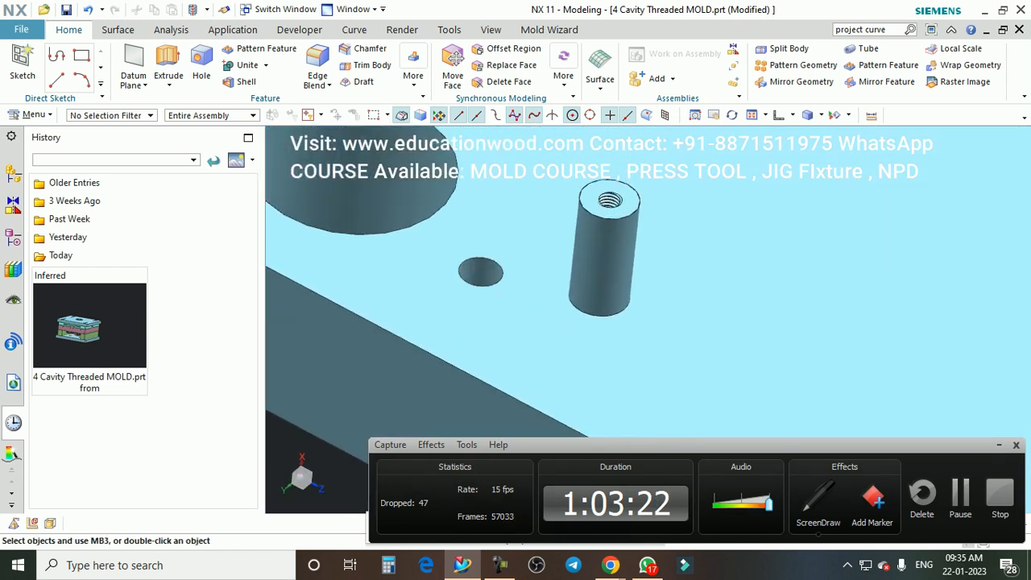
# Step: Create a detailed right-hand thread in the small plate hole beside the pin with 10 mm major diameter, 15 mm length and 1.5 mm pitch
pyautogui.scroll(-2, 480, 274)
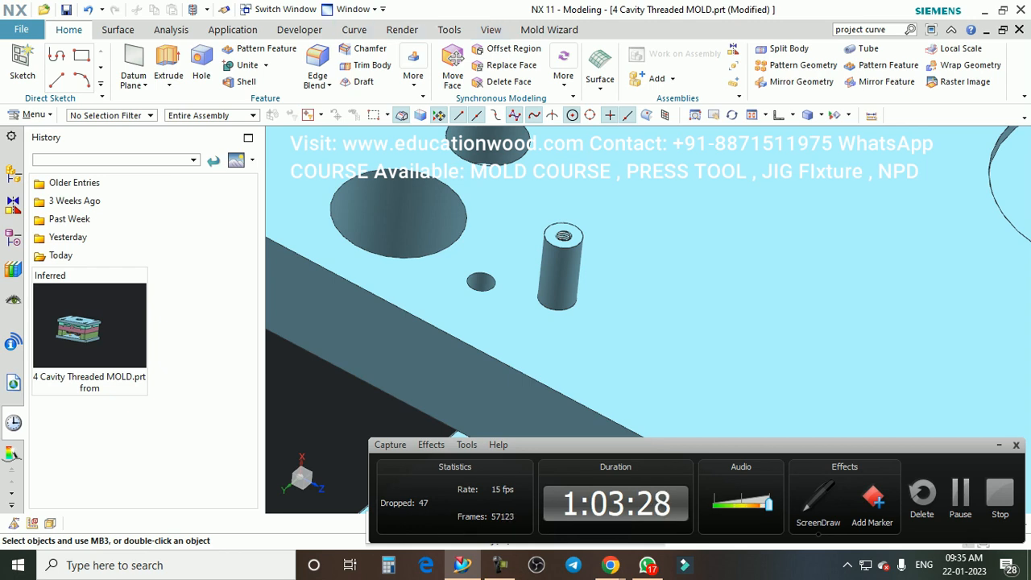
pyautogui.click(413, 71)
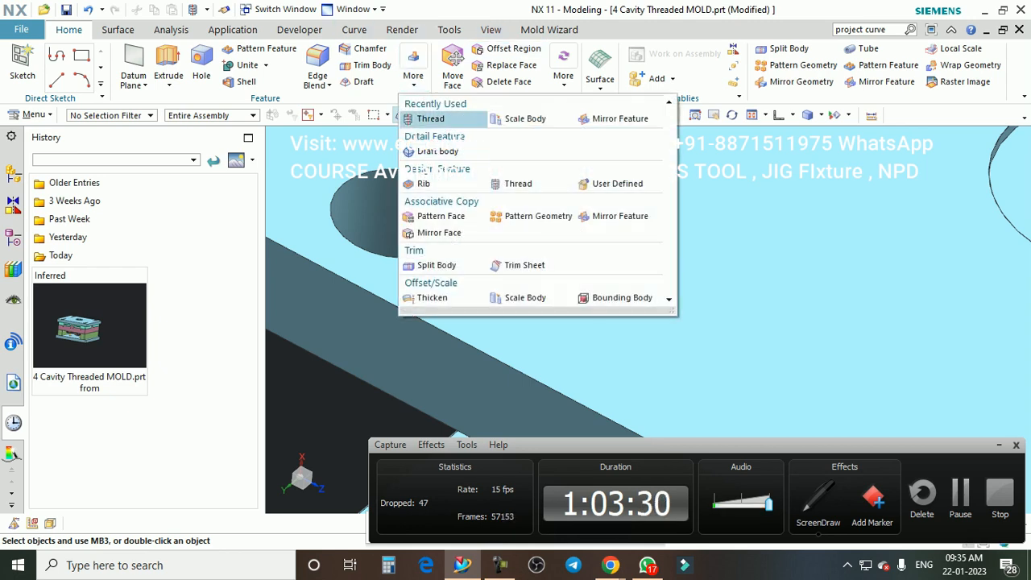
pyautogui.click(429, 118)
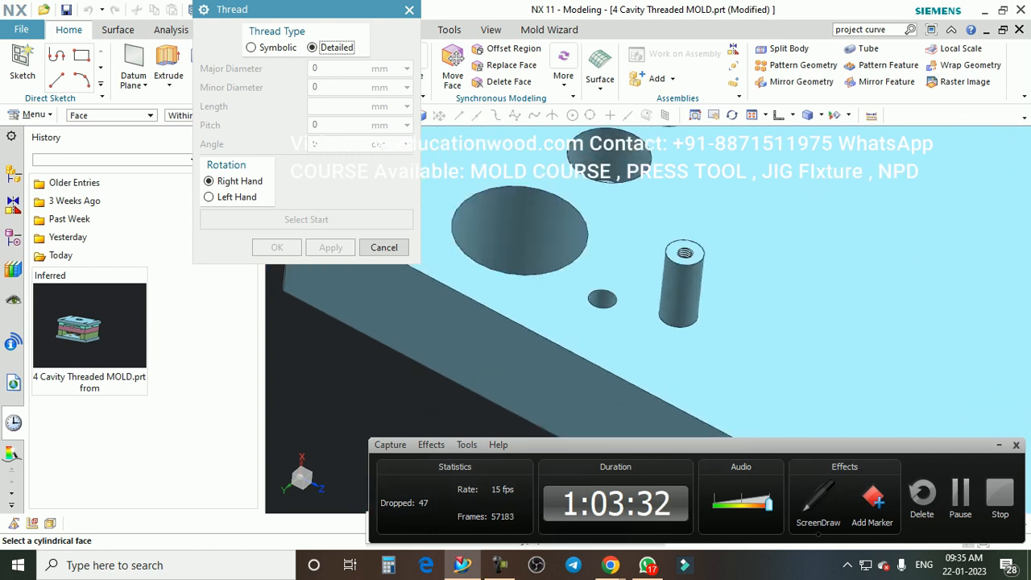
pyautogui.scroll(-1, 542, 259)
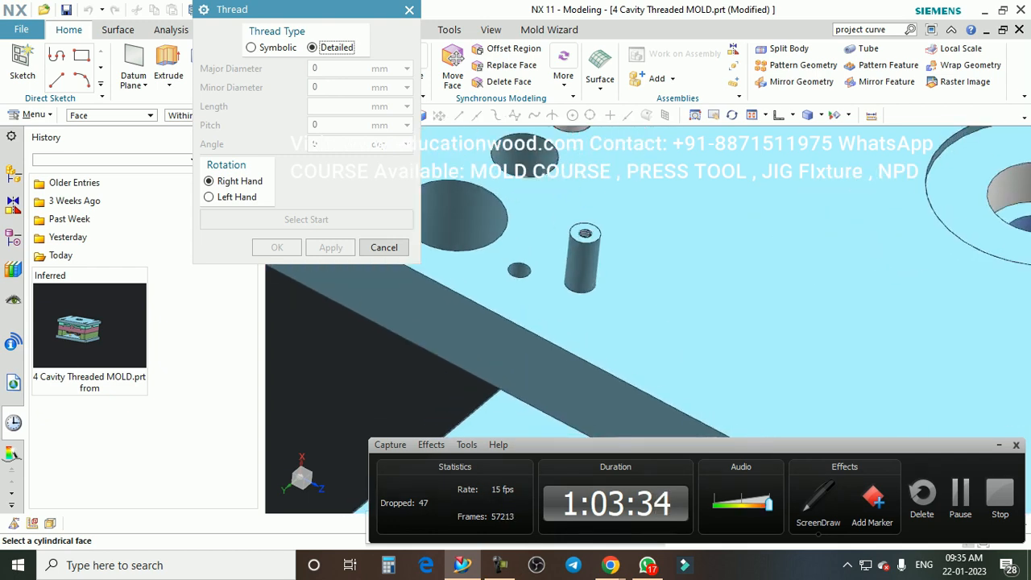
pyautogui.scroll(1, 529, 273)
pyautogui.click(516, 269)
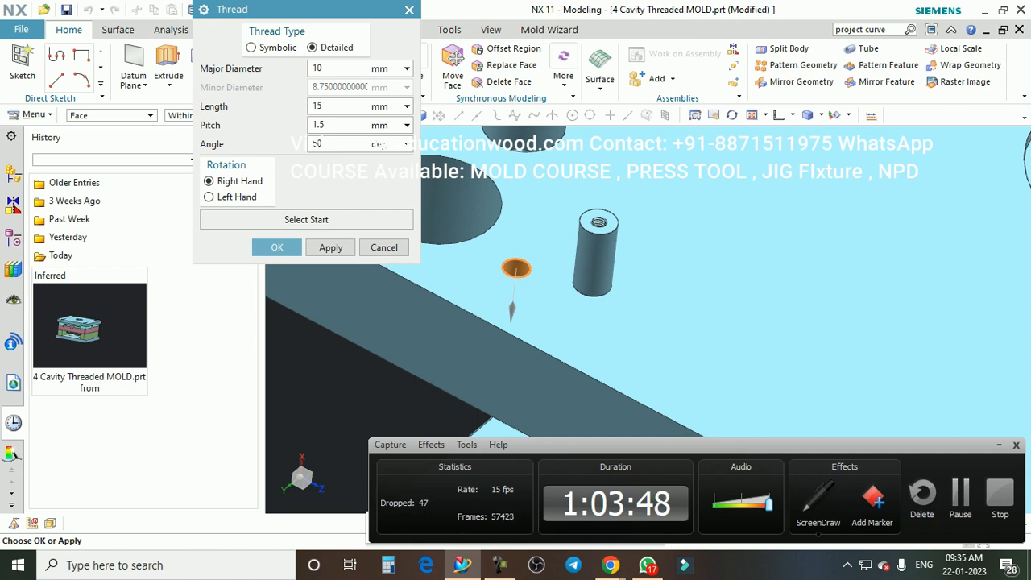
pyautogui.click(277, 248)
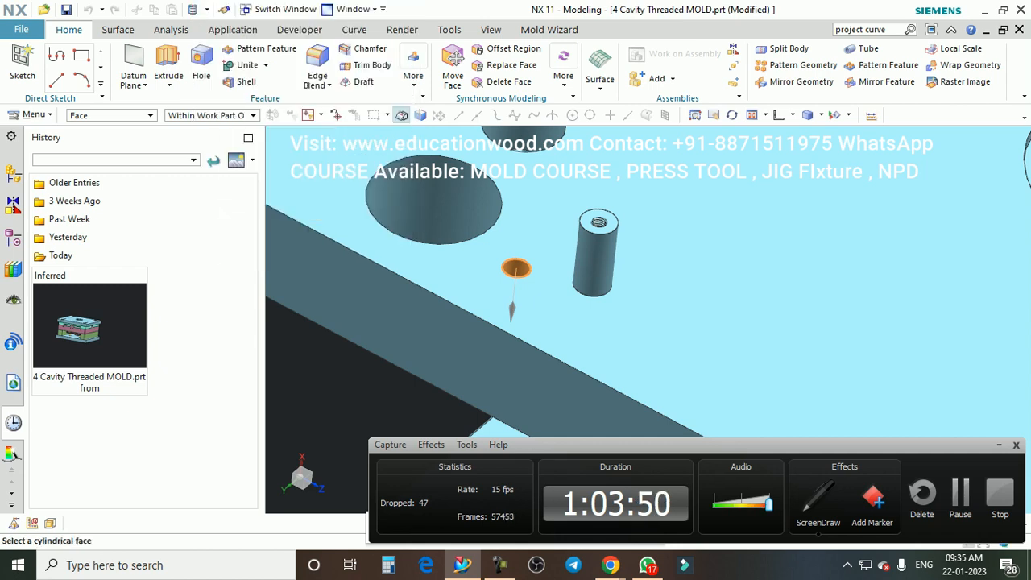
# Step: Examine the thread inside the small plate hole up close and from several angles
pyautogui.scroll(3, 518, 274)
pyautogui.moveTo(501, 354); pyautogui.dragTo(507, 280, button='middle')
pyautogui.scroll(5, 511, 250)
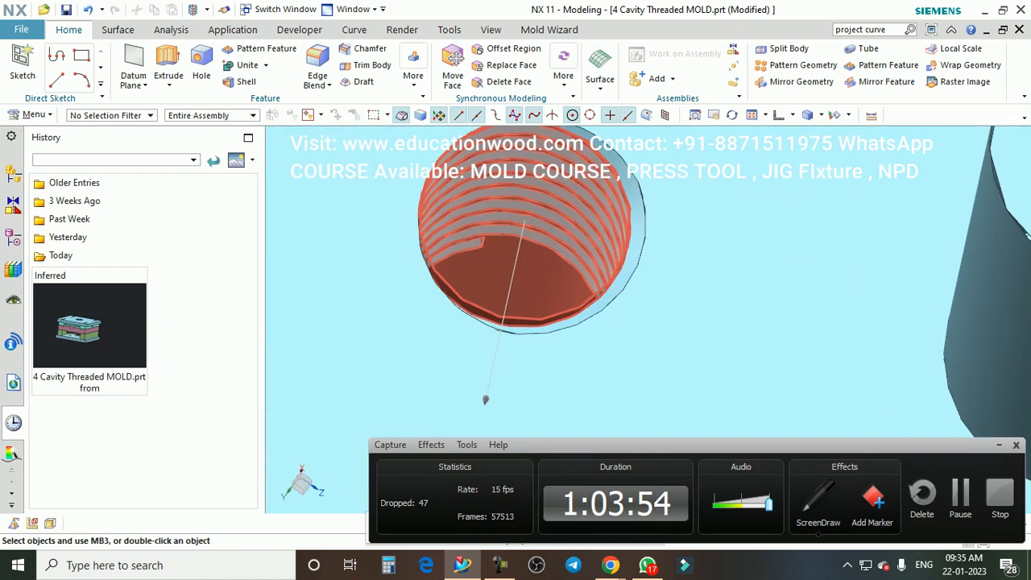
pyautogui.scroll(-10, 471, 280)
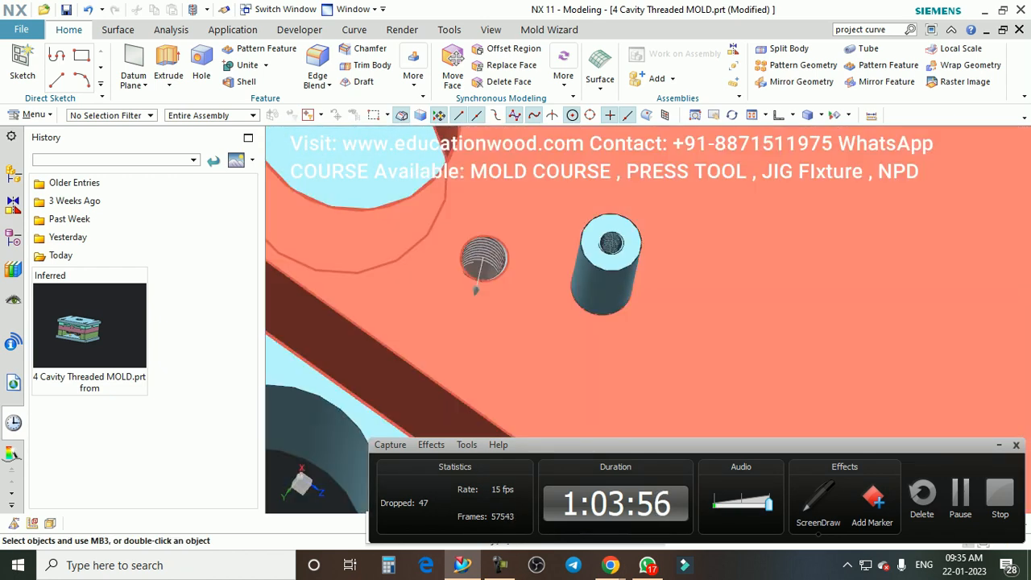
pyautogui.moveTo(471, 282); pyautogui.dragTo(481, 248, button='middle')
pyautogui.scroll(1, 482, 248)
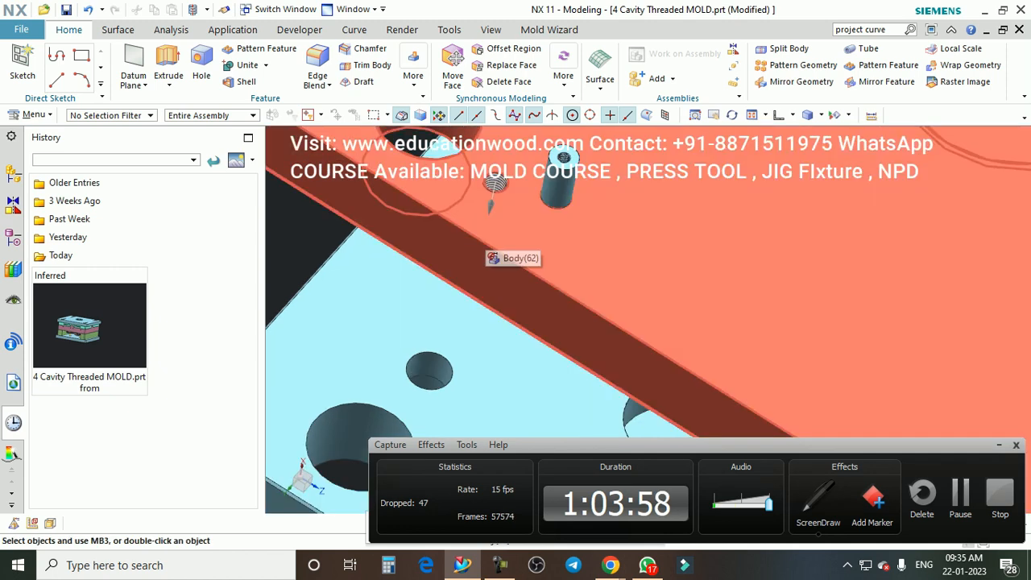
pyautogui.scroll(-3, 487, 251)
# Step: Section the model across Z at an offset of -124 to inspect the threaded plate hole, and discard the section
pyautogui.hotkey('ctrl', 'h')
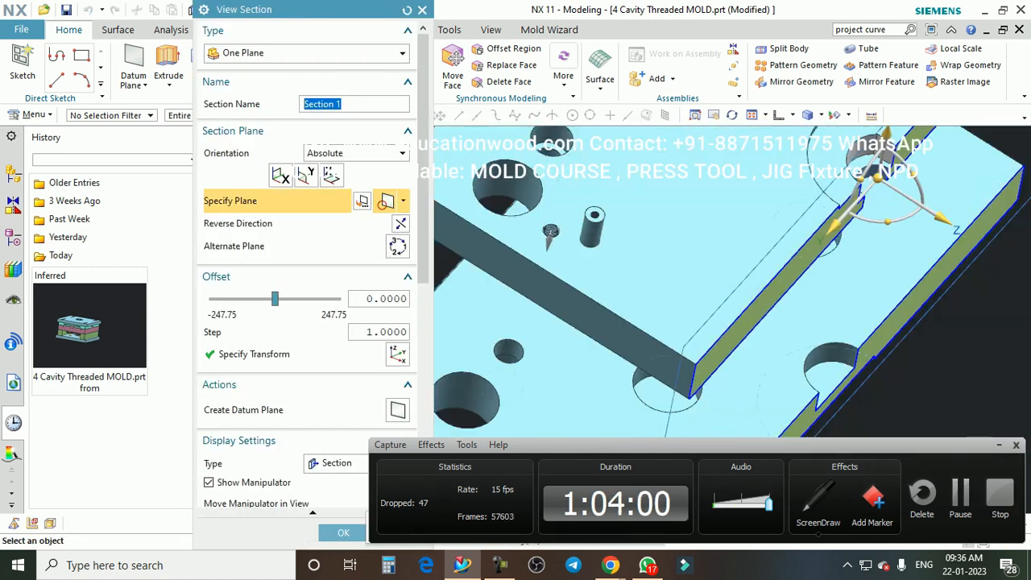
pyautogui.moveTo(879, 271); pyautogui.dragTo(789, 217)
pyautogui.scroll(3, 608, 270)
pyautogui.scroll(4, 591, 270)
pyautogui.moveTo(592, 277); pyautogui.dragTo(649, 390, button='middle')
pyautogui.scroll(-5, 649, 389)
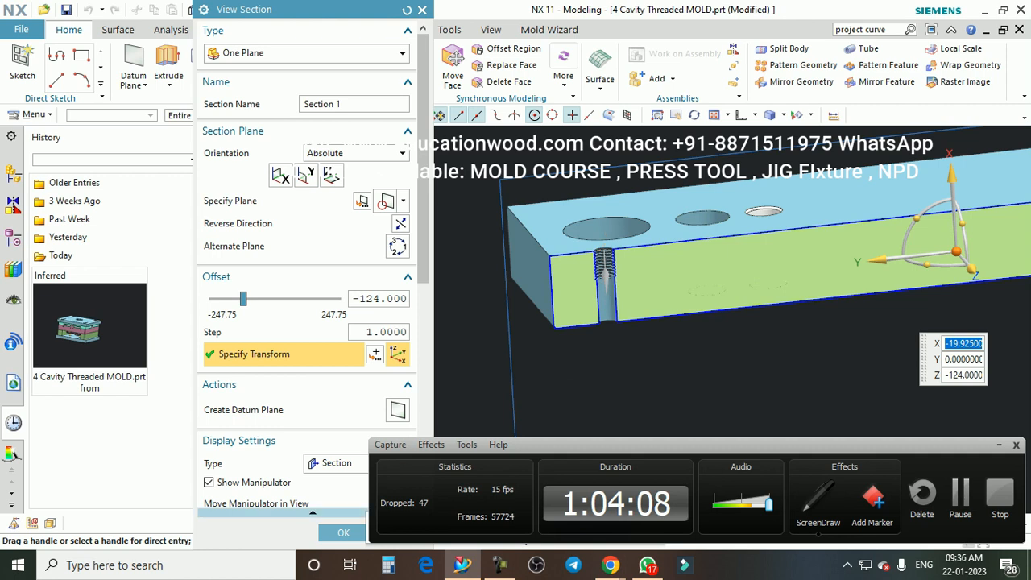
pyautogui.press('Escape')
# Step: Delete the features from Extrude (169) through Threads (172) from the model history
pyautogui.scroll(-4, 516, 278)
pyautogui.moveTo(516, 277); pyautogui.dragTo(525, 305, button='middle')
pyautogui.scroll(1, 521, 266)
pyautogui.scroll(-3, 520, 262)
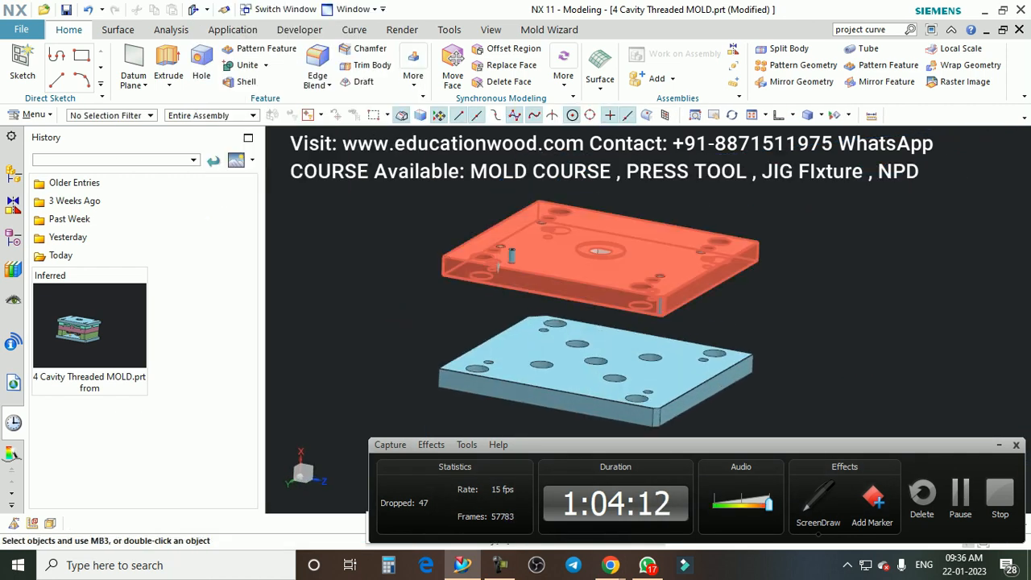
pyautogui.scroll(2, 529, 306)
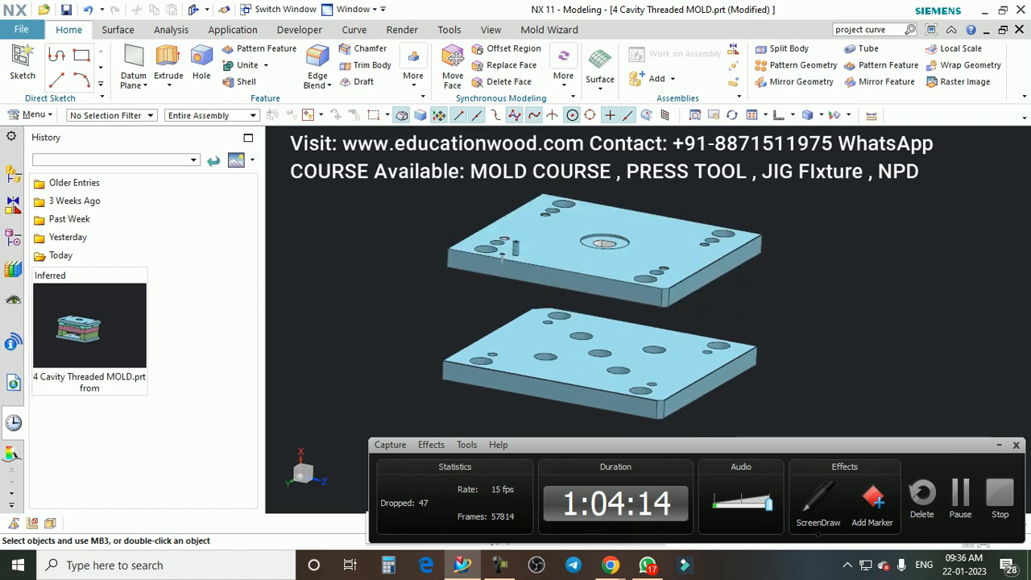
pyautogui.scroll(2, 497, 256)
pyautogui.click(13, 237)
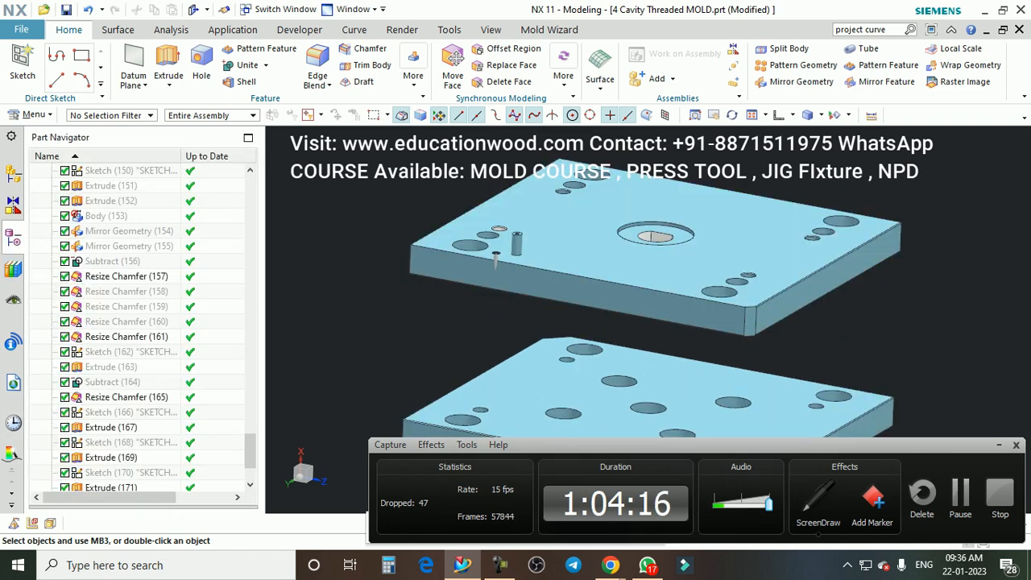
pyautogui.moveTo(250, 453); pyautogui.dragTo(250, 464)
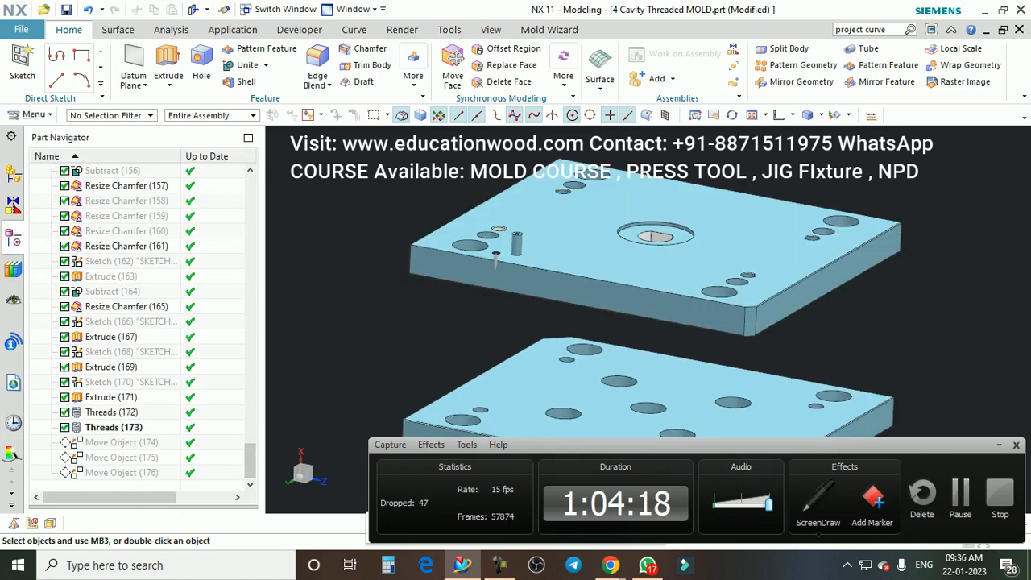
pyautogui.click(112, 412)
pyautogui.keyDown('shift'); pyautogui.click(114, 427); pyautogui.keyUp('shift')
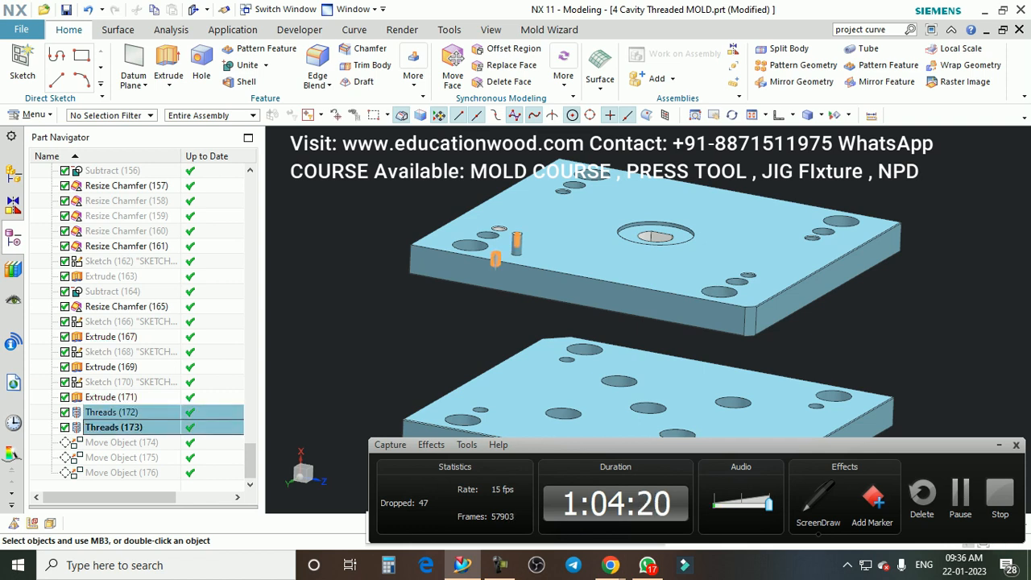
pyautogui.keyDown('shift'); pyautogui.click(111, 397); pyautogui.keyUp('shift')
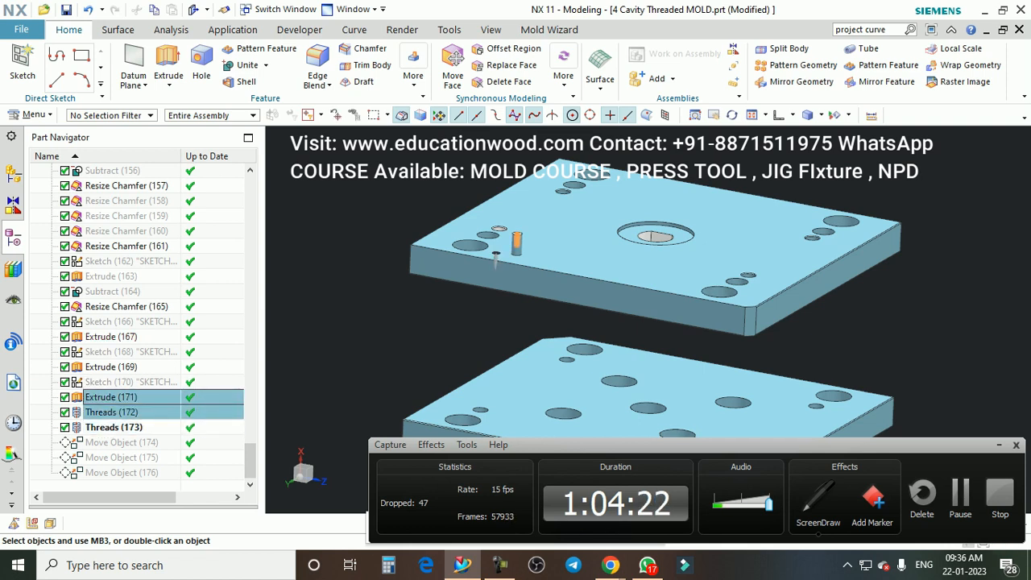
pyautogui.keyDown('shift'); pyautogui.click(111, 366); pyautogui.keyUp('shift')
pyautogui.press('Delete')
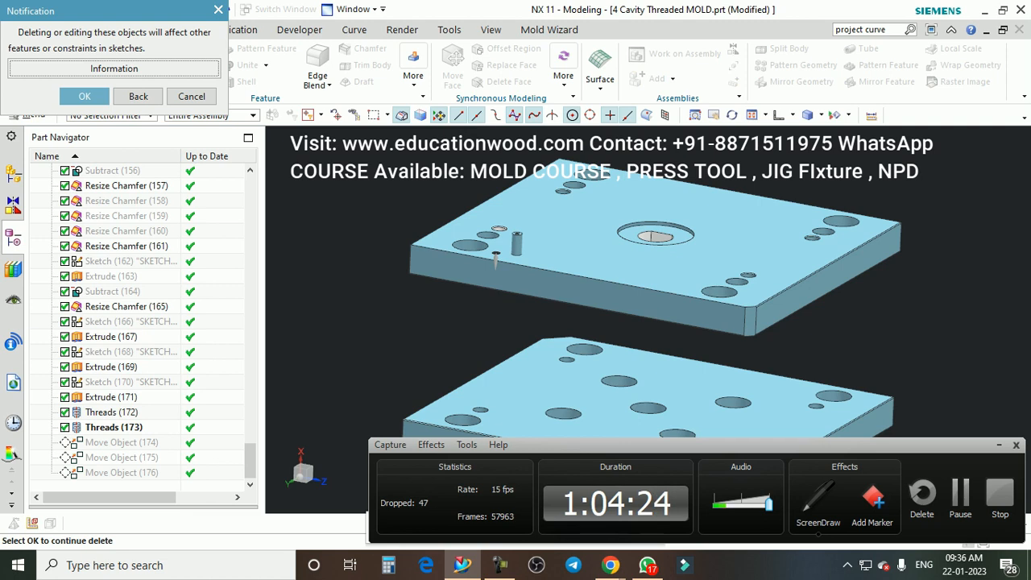
# Step: Confirm deletion of the selected thread and extrude features, and delete the Extrude (167) pin body above the upper plate
pyautogui.press('Return')
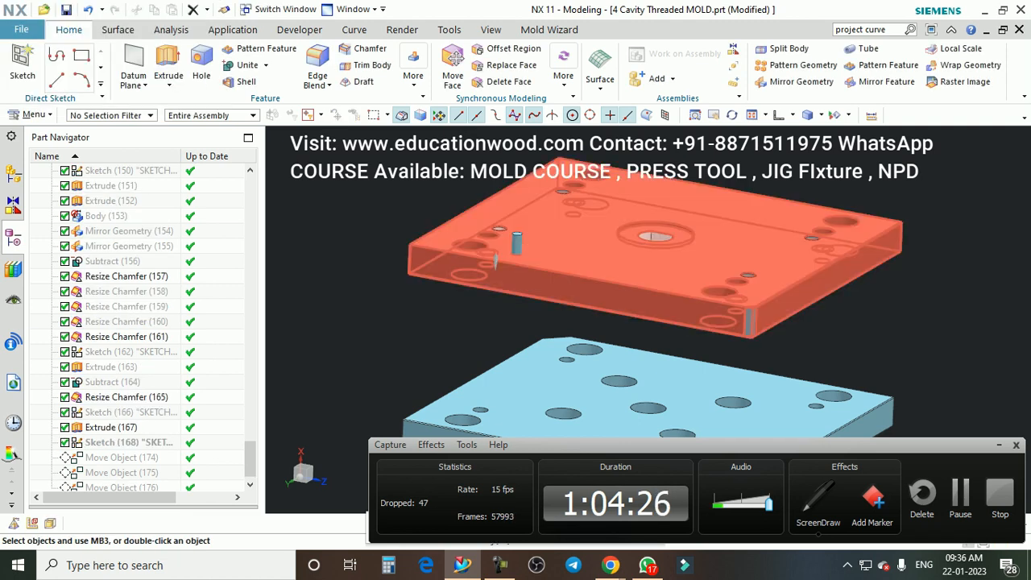
pyautogui.rightClick(121, 426)
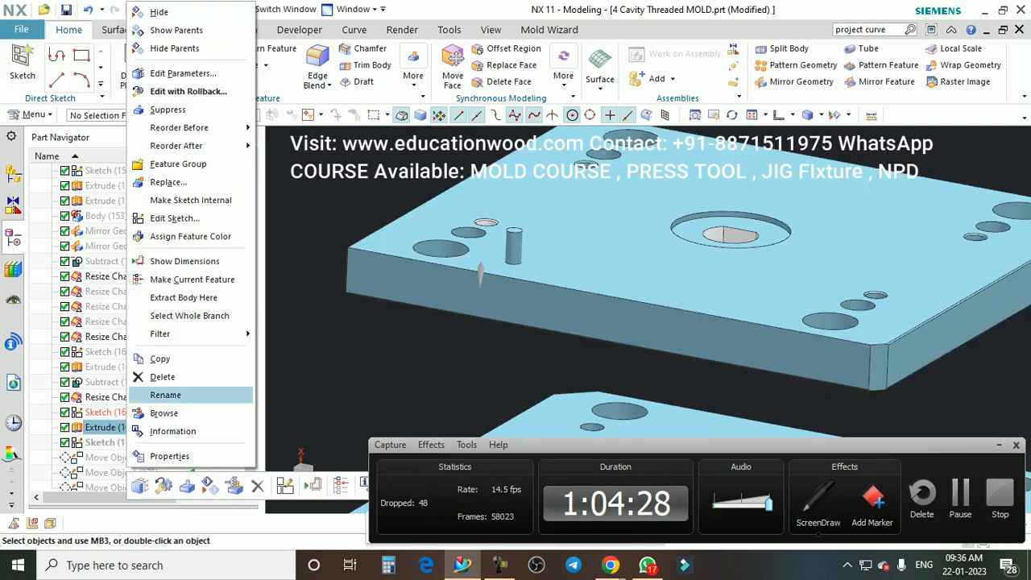
pyautogui.click(162, 376)
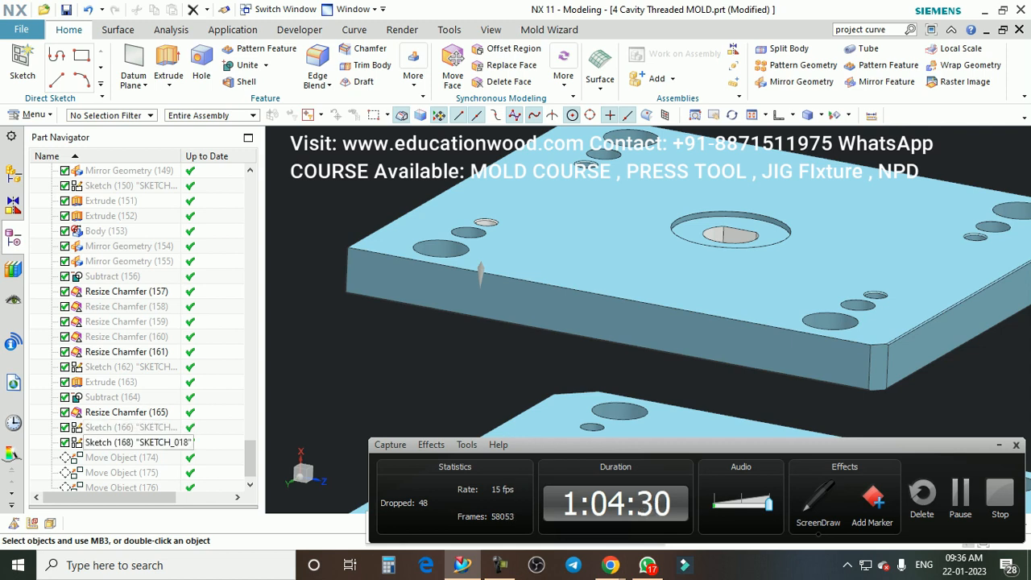
pyautogui.scroll(-4, 540, 283)
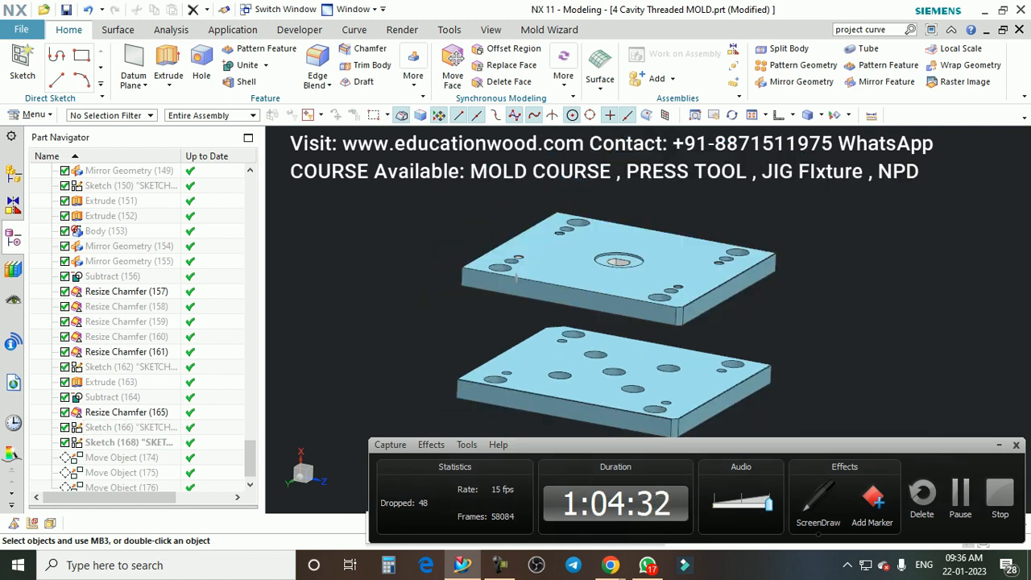
pyautogui.scroll(-1, 669, 303)
pyautogui.scroll(1, 709, 279)
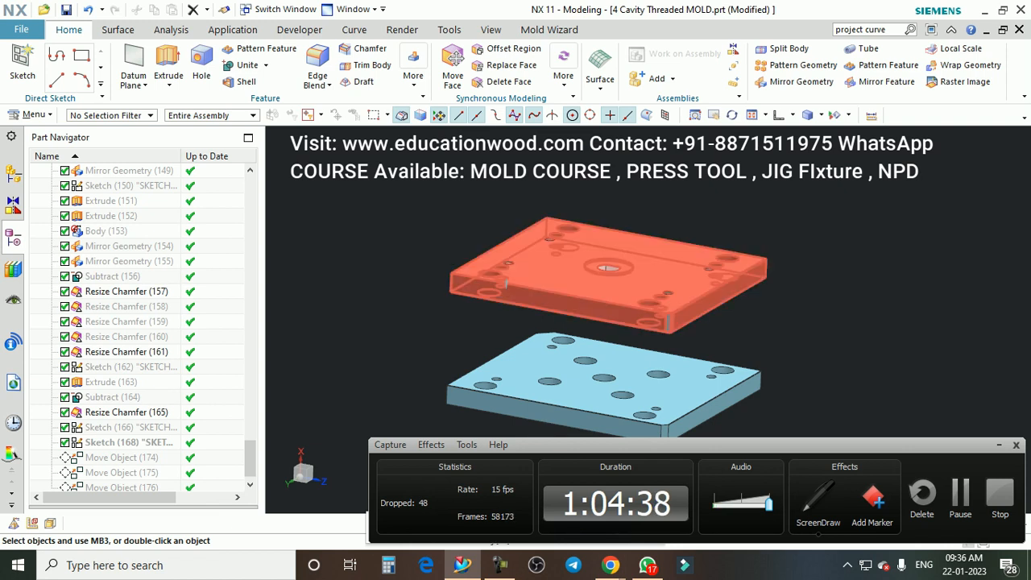
# Step: Measure the upper plate's thickness as a projected distance between its top and bottom faces, along the top face's normal
pyautogui.click(170, 30)
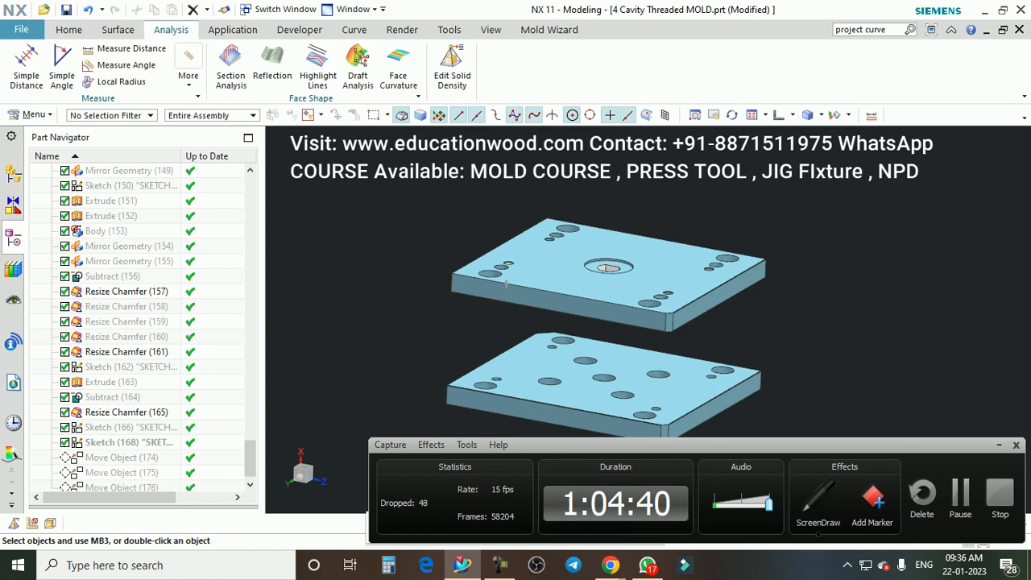
pyautogui.click(129, 48)
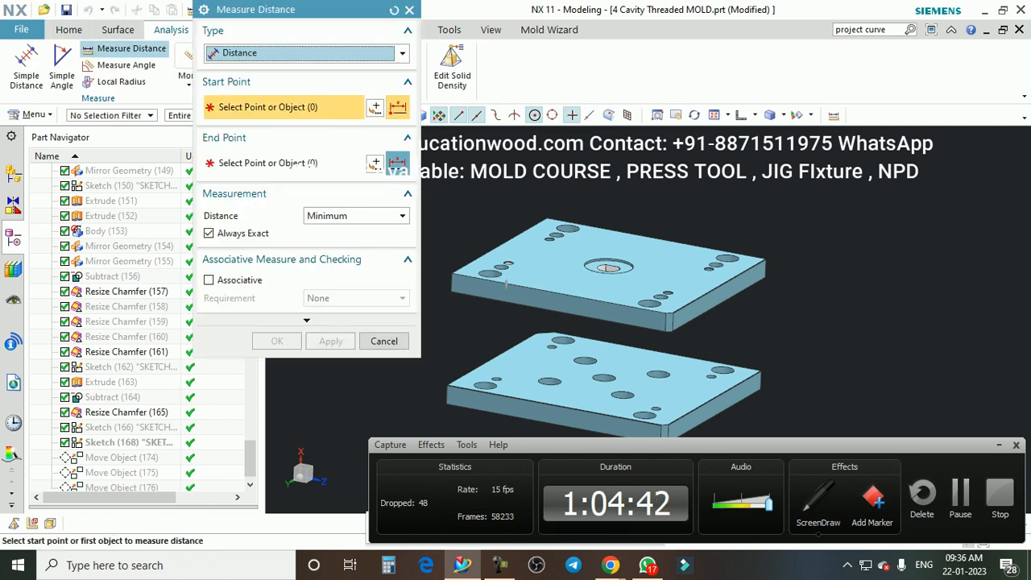
pyautogui.press('Escape')
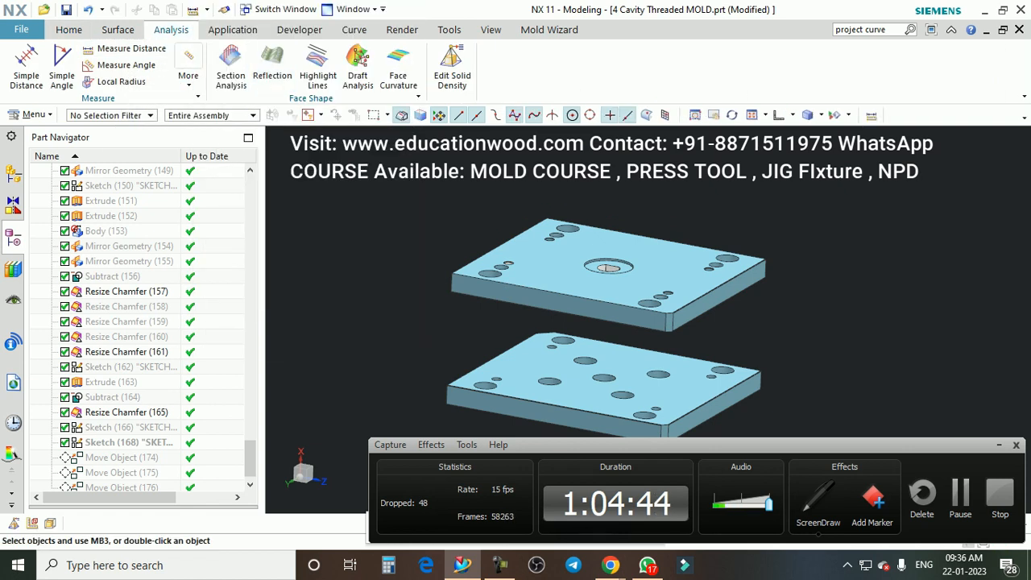
pyautogui.click(129, 49)
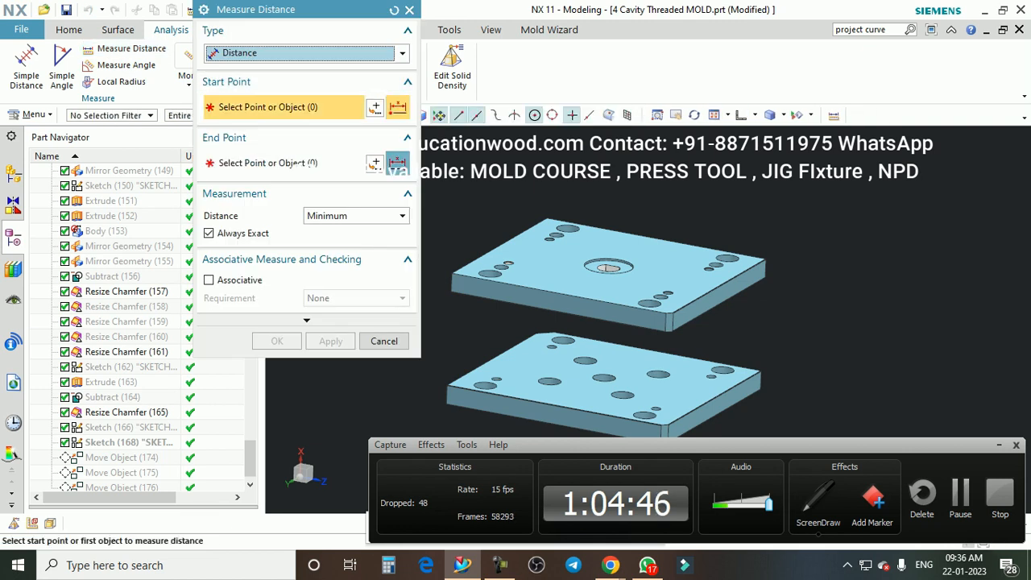
pyautogui.click(322, 53)
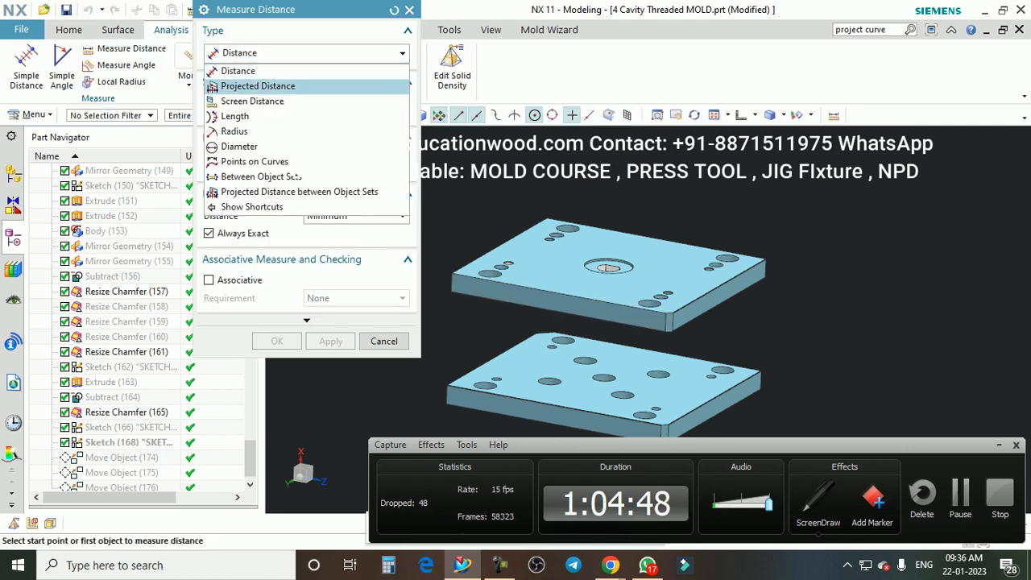
pyautogui.click(265, 86)
pyautogui.scroll(-2, 686, 207)
pyautogui.scroll(2, 671, 276)
pyautogui.click(644, 258)
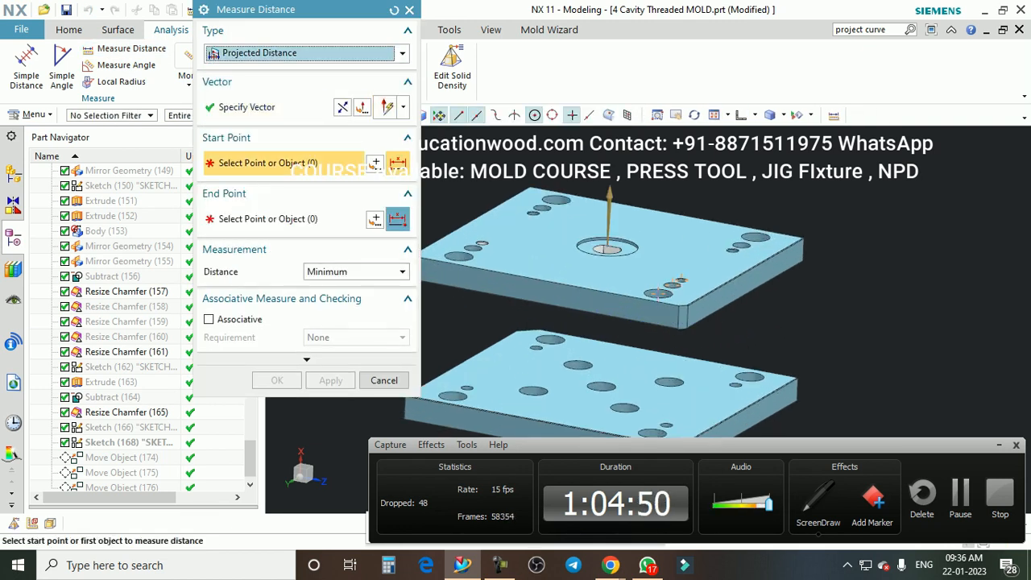
pyautogui.click(536, 290)
pyautogui.moveTo(671, 285); pyautogui.dragTo(671, 197, button='middle')
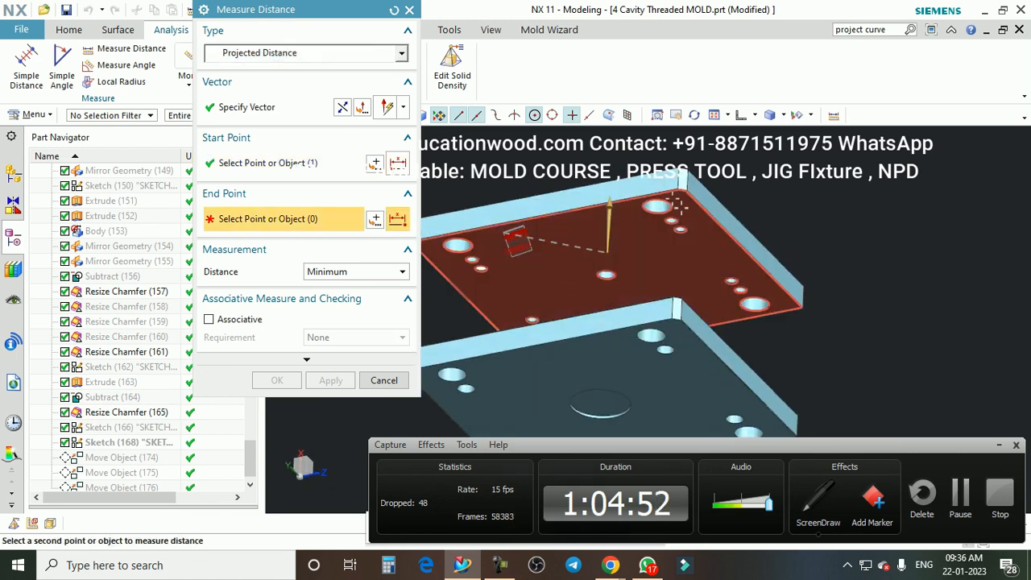
pyautogui.click(672, 197)
pyautogui.moveTo(680, 207); pyautogui.dragTo(678, 291, button='middle')
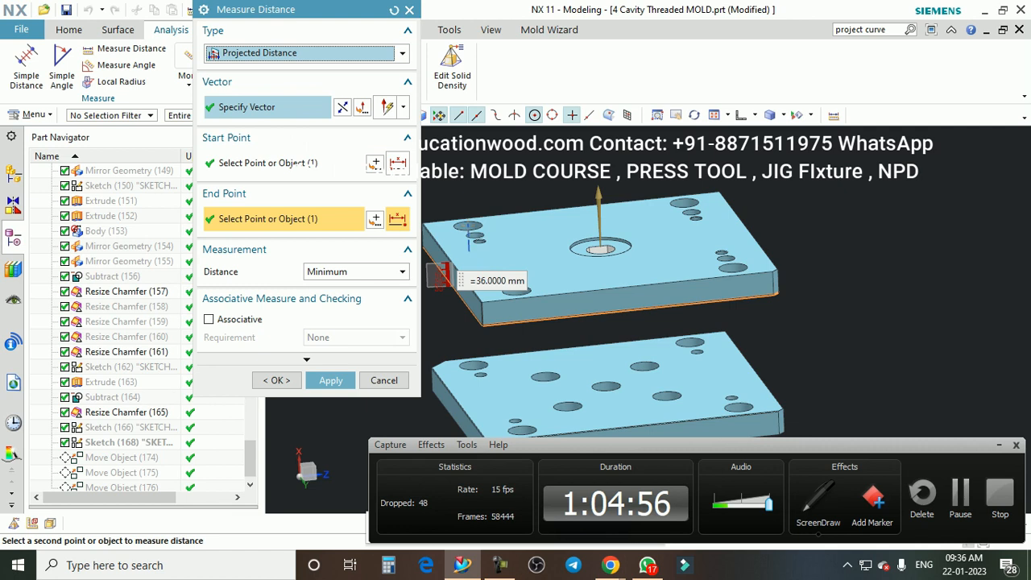
# Step: Measure the projected distance from the upper plate's top face to the lower plate's underside, and close the measurement
pyautogui.click(304, 163)
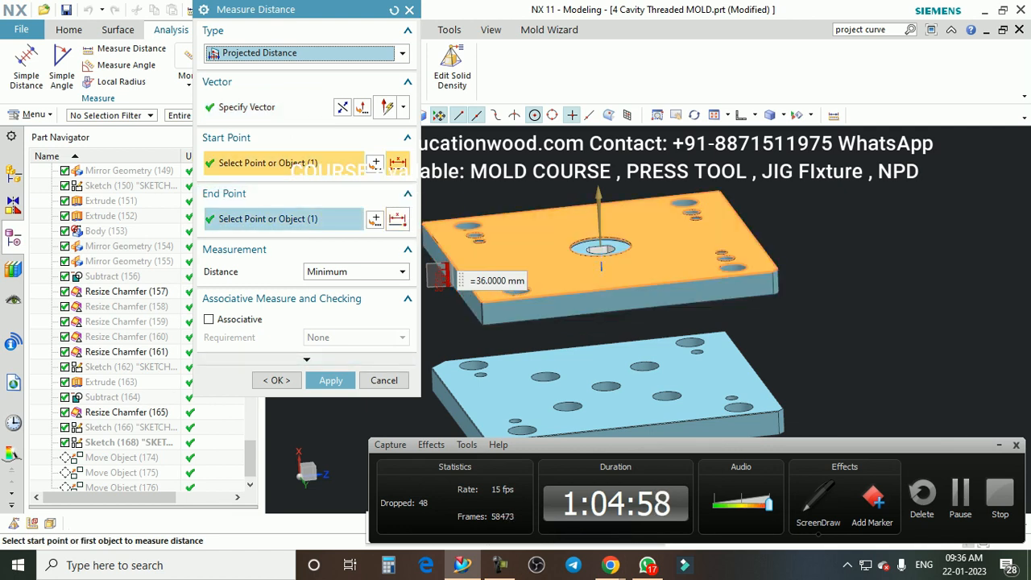
pyautogui.click(283, 219)
pyautogui.moveTo(572, 302); pyautogui.dragTo(570, 218, button='middle')
pyautogui.click(572, 357)
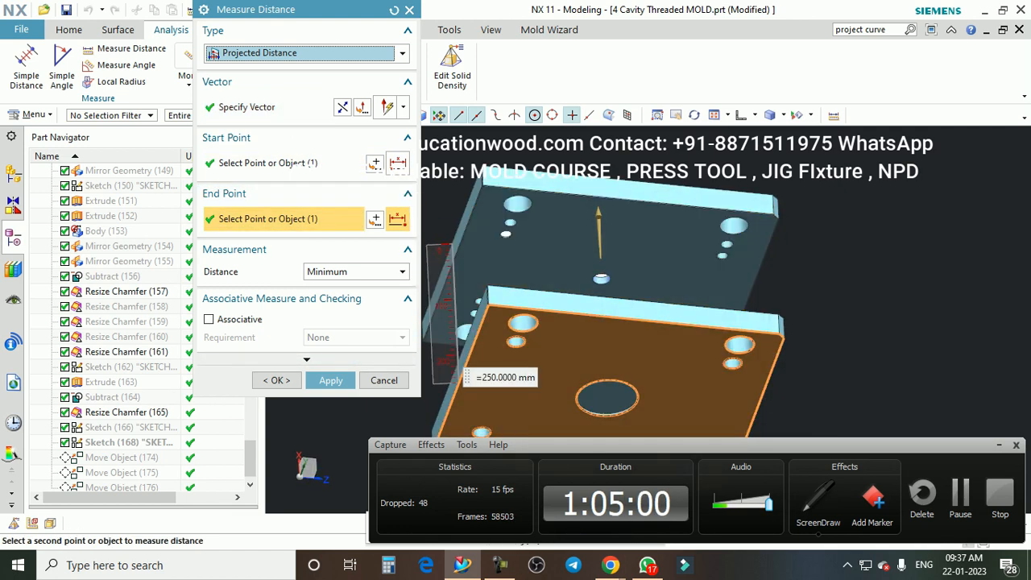
pyautogui.moveTo(573, 357); pyautogui.dragTo(569, 427, button='middle')
pyautogui.scroll(-3, 556, 362)
pyautogui.scroll(2, 524, 348)
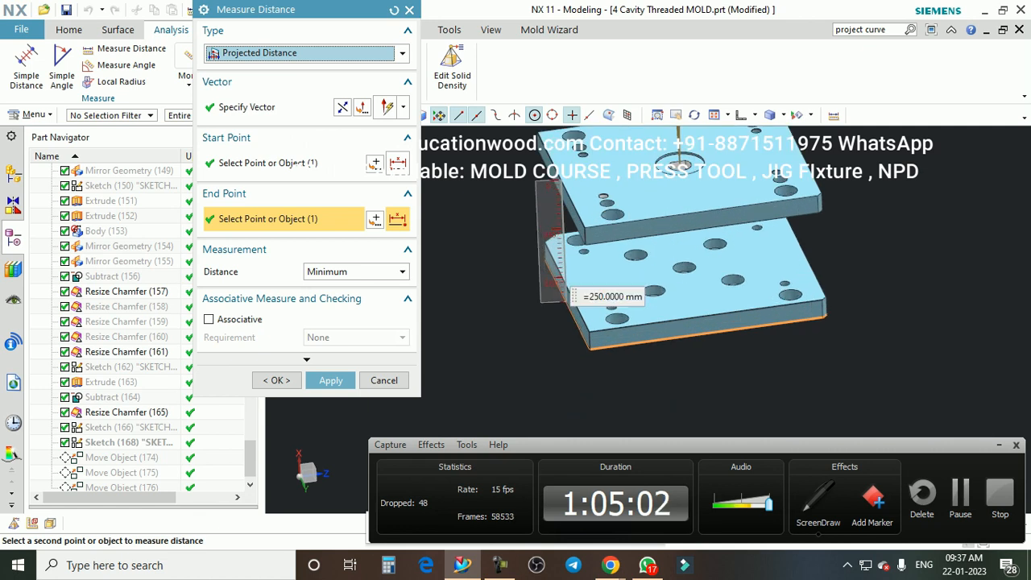
pyautogui.scroll(-2, 523, 348)
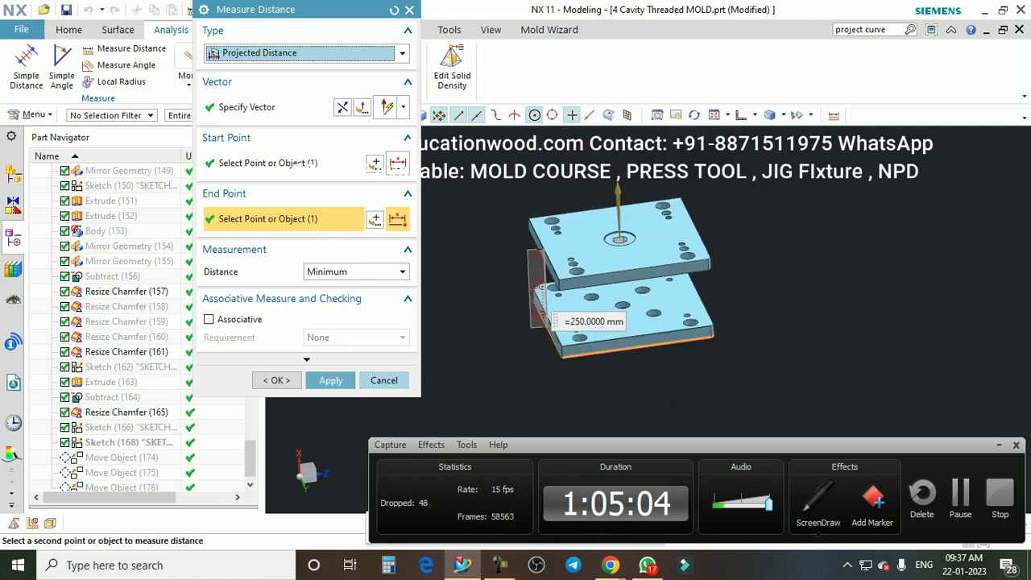
pyautogui.click(383, 381)
# Step: Measure the diameters of the large, medium and small holes in one corner group of the upper plate
pyautogui.scroll(3, 700, 282)
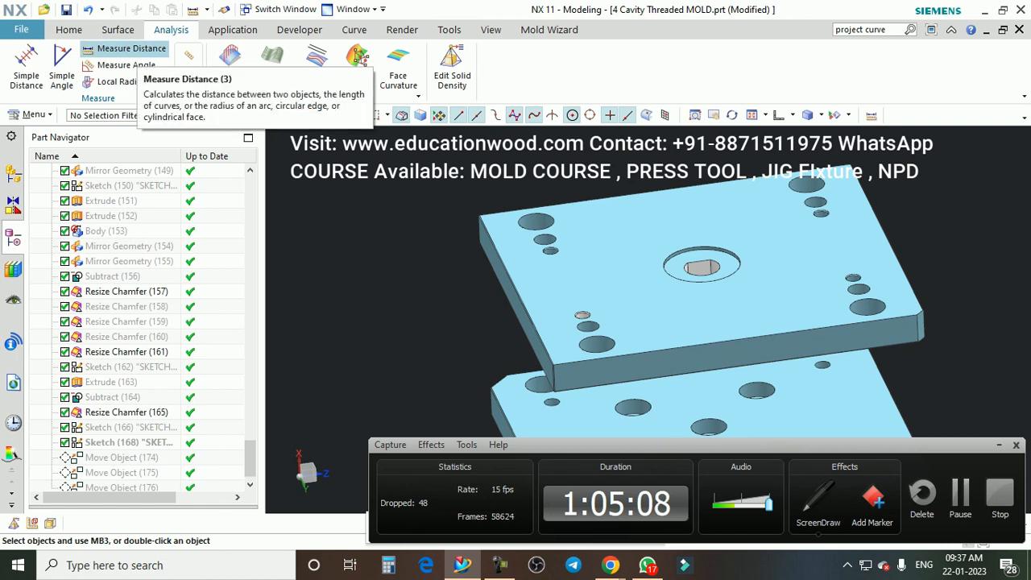
pyautogui.click(125, 50)
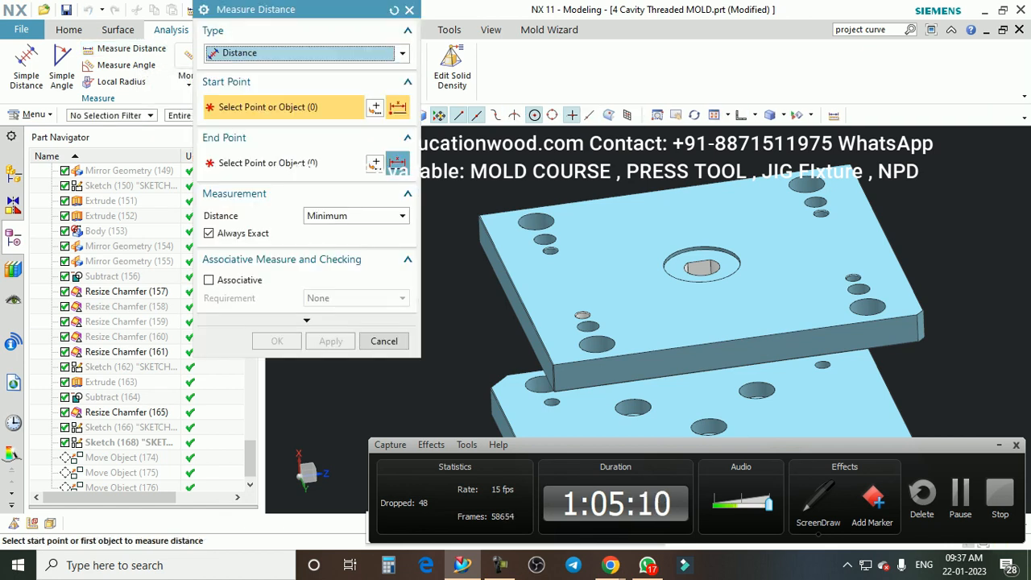
pyautogui.click(387, 53)
pyautogui.click(241, 143)
pyautogui.scroll(4, 527, 226)
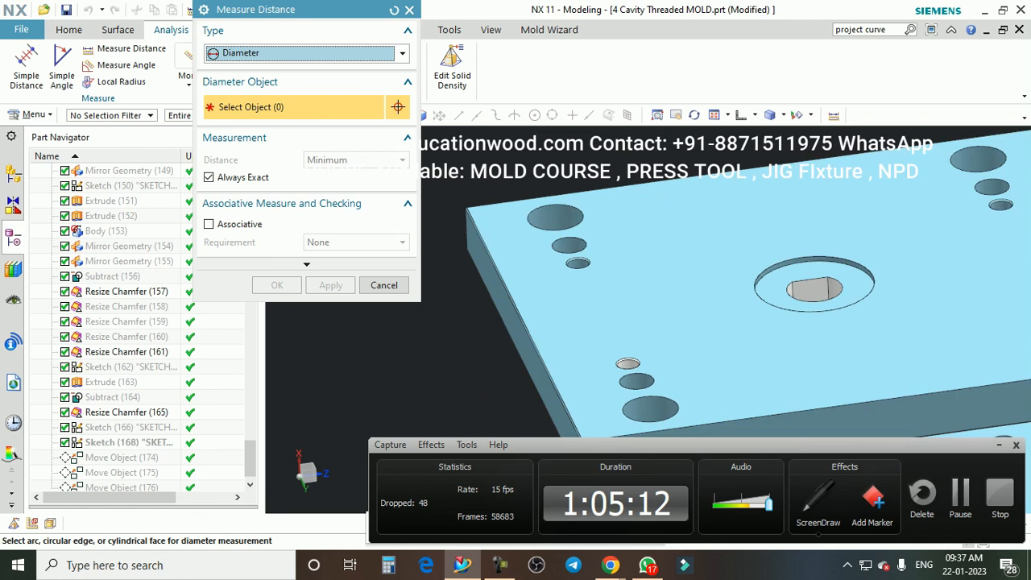
pyautogui.click(530, 224)
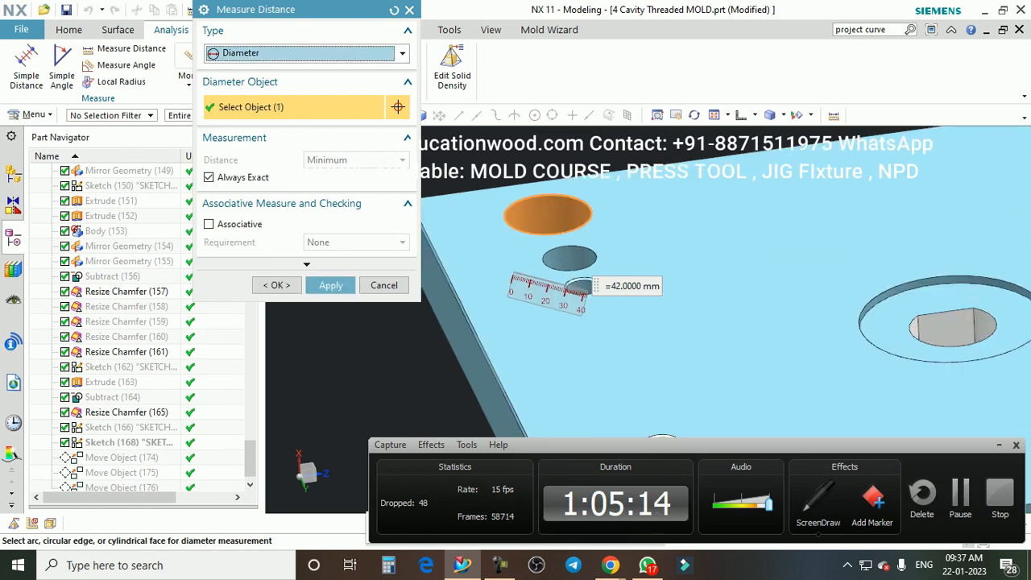
pyautogui.click(569, 260)
pyautogui.scroll(-1, 564, 259)
pyautogui.scroll(2, 585, 284)
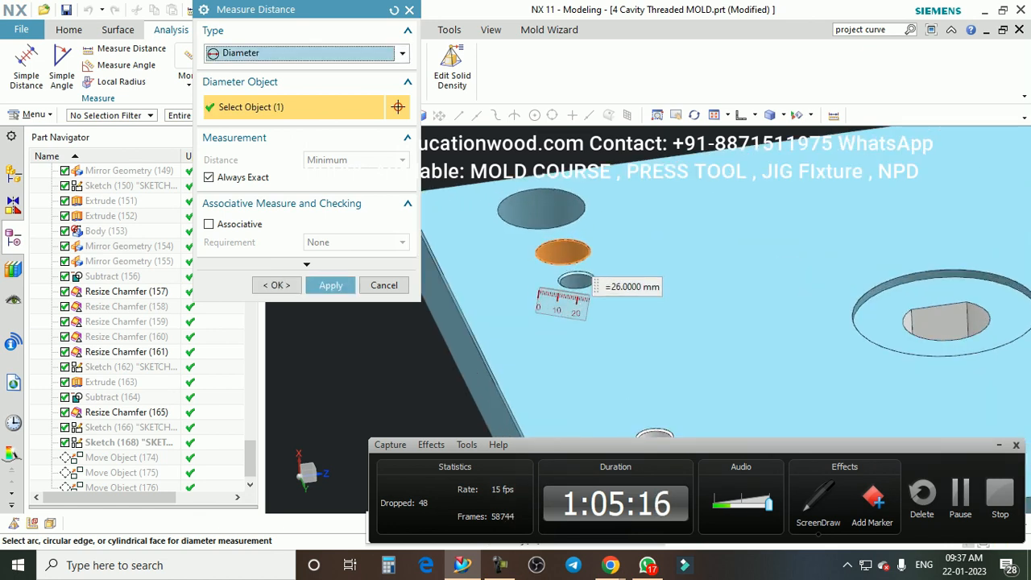
pyautogui.click(575, 281)
pyautogui.scroll(-6, 547, 288)
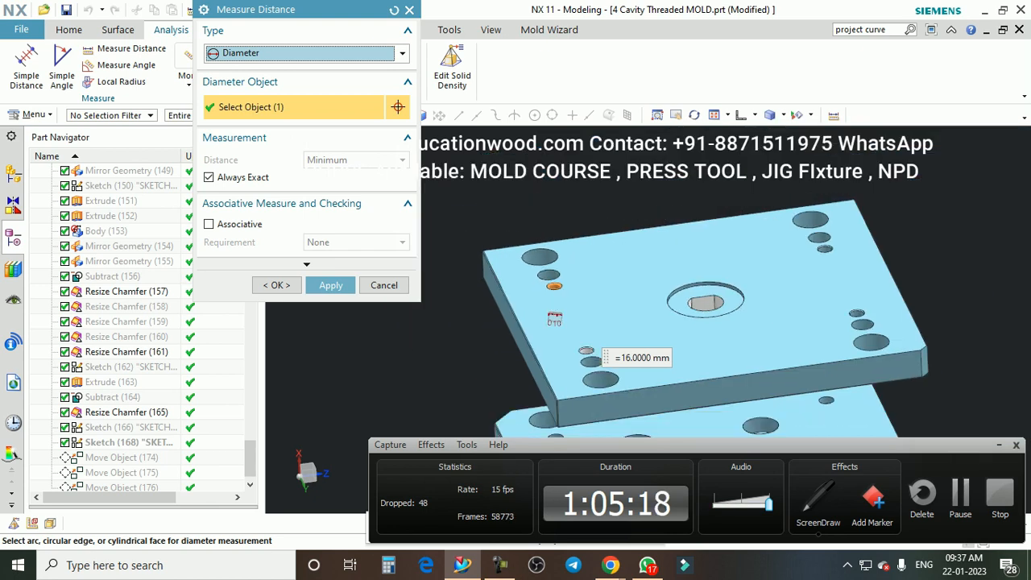
# Step: Measure the diameter of the curved wall in the upper plate's central opening and the length of its adjoining straight edge
pyautogui.scroll(8, 620, 294)
pyautogui.click(605, 298)
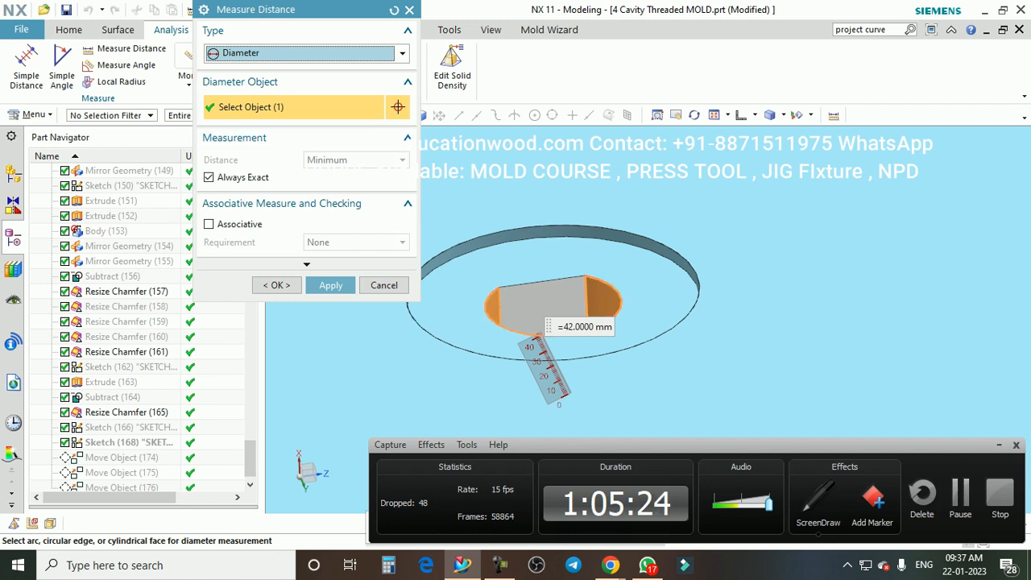
pyautogui.click(379, 52)
pyautogui.click(242, 115)
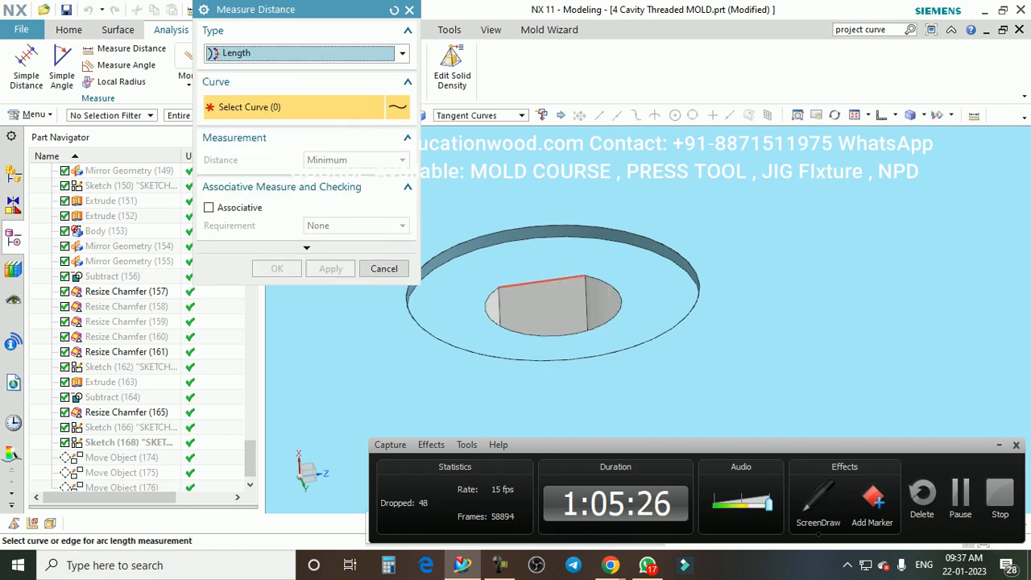
pyautogui.click(542, 281)
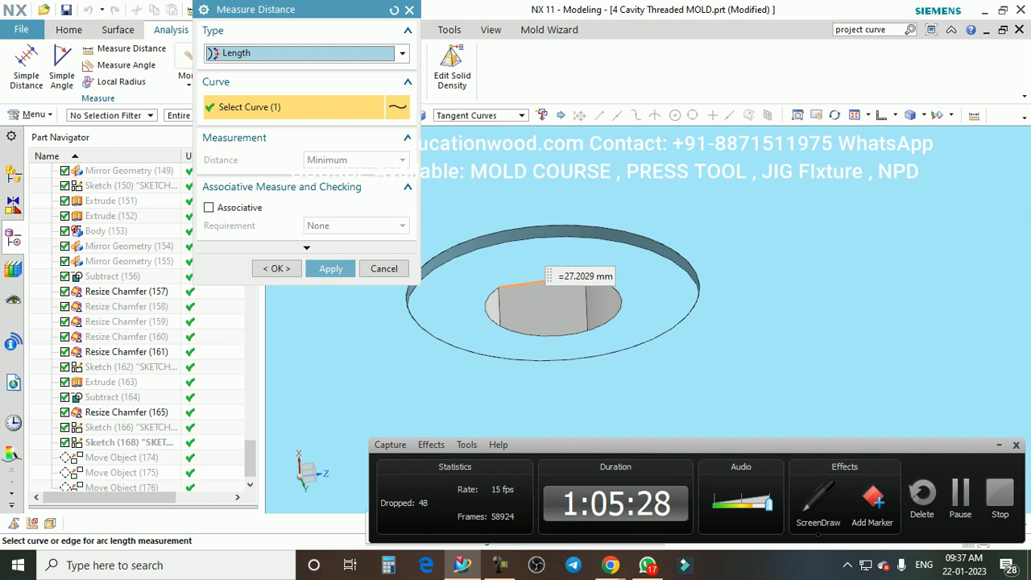
pyautogui.scroll(5, 523, 291)
pyautogui.scroll(-5, 524, 304)
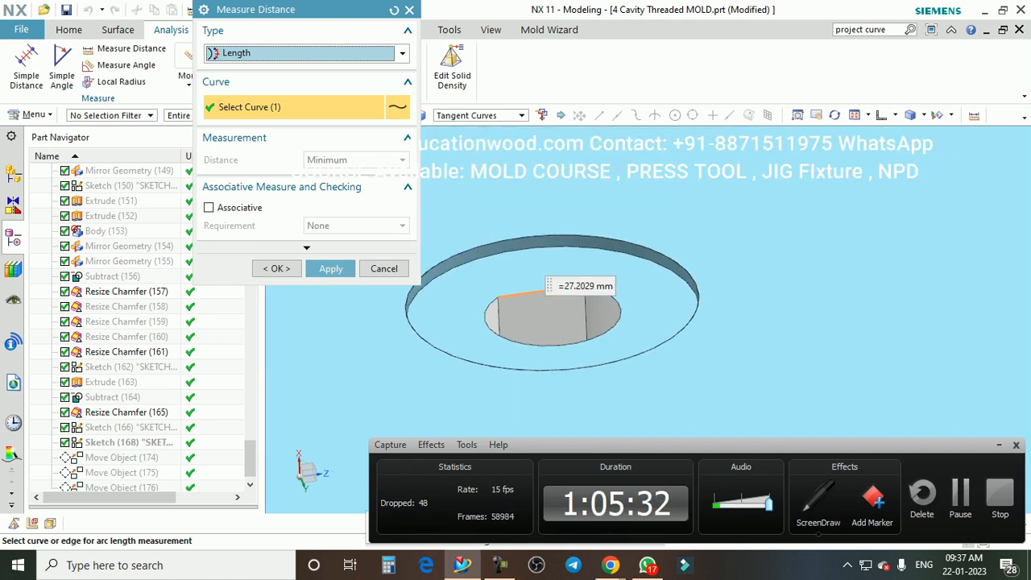
pyautogui.click(384, 269)
# Step: Show all hidden objects so the complete mold assembly is displayed
pyautogui.scroll(-7, 584, 284)
pyautogui.scroll(-2, 628, 256)
pyautogui.moveTo(628, 259); pyautogui.dragTo(616, 282, button='middle')
pyautogui.scroll(3, 645, 270)
pyautogui.scroll(-2, 620, 281)
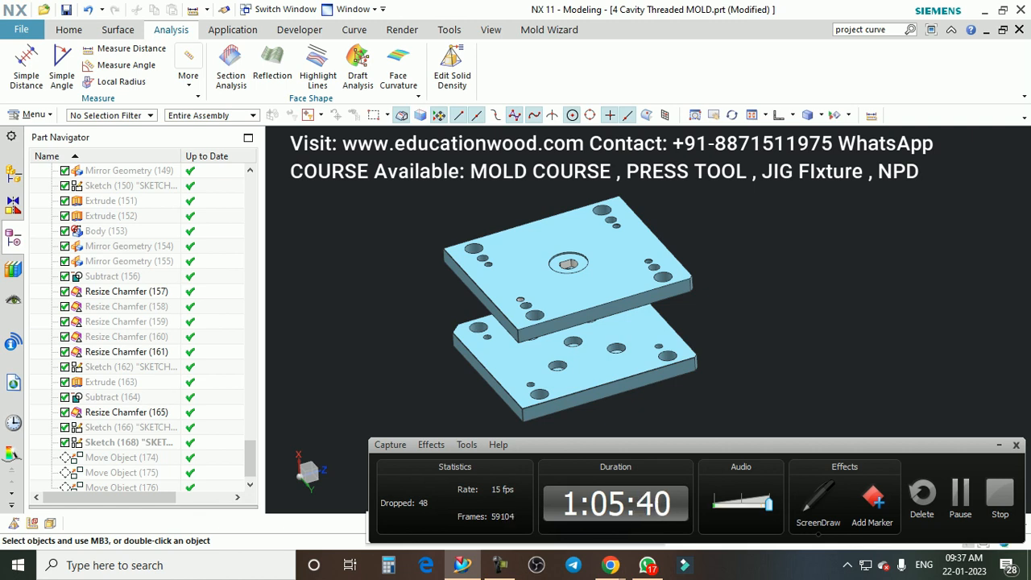
pyautogui.hotkey('ctrl', 'shift', 'u')
pyautogui.scroll(3, 458, 293)
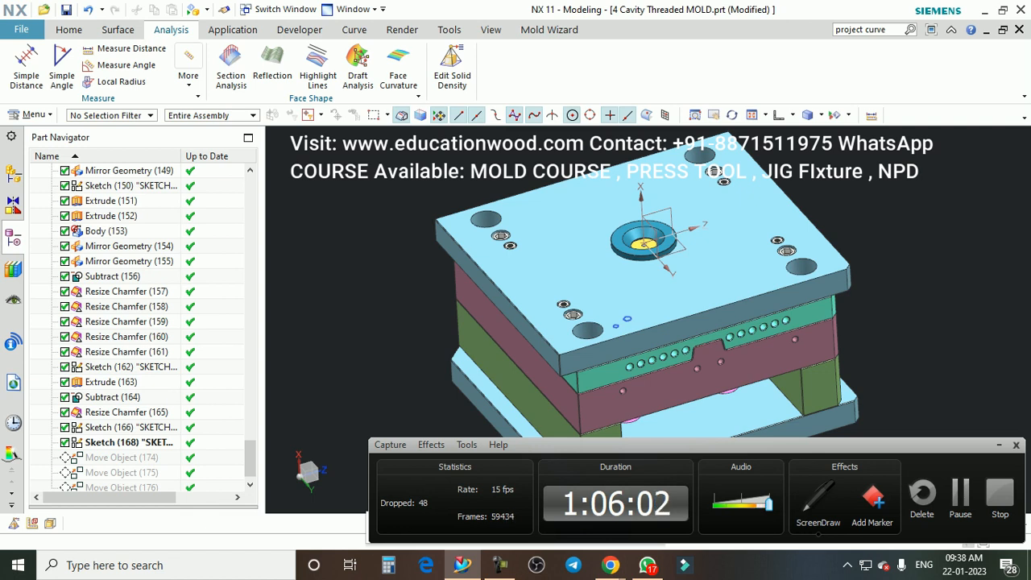
pyautogui.scroll(-2, 590, 269)
pyautogui.keyDown('shift'); pyautogui.moveTo(590, 270); pyautogui.dragTo(543, 261, button='middle'); pyautogui.keyUp('shift')
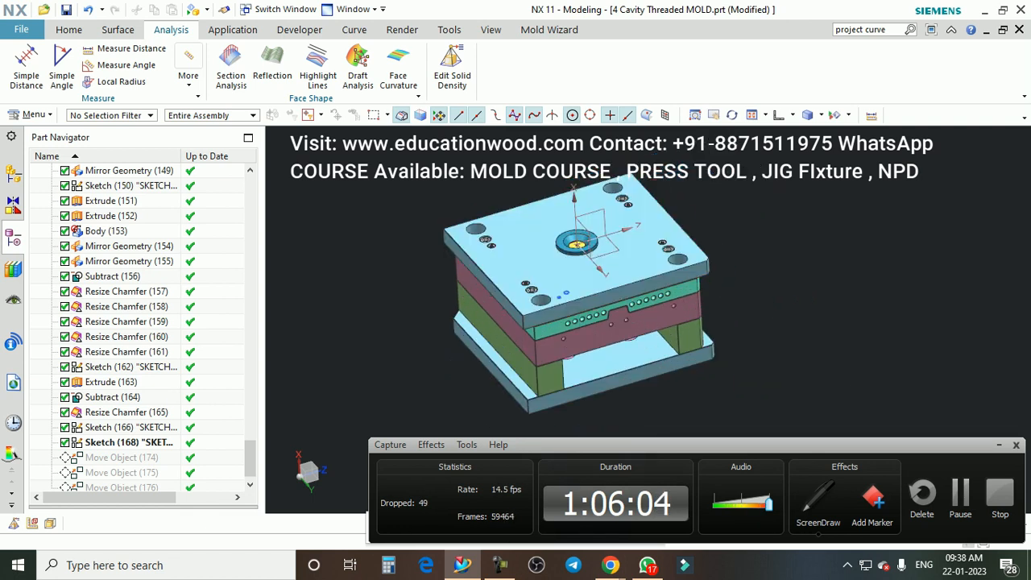
pyautogui.scroll(1, 595, 280)
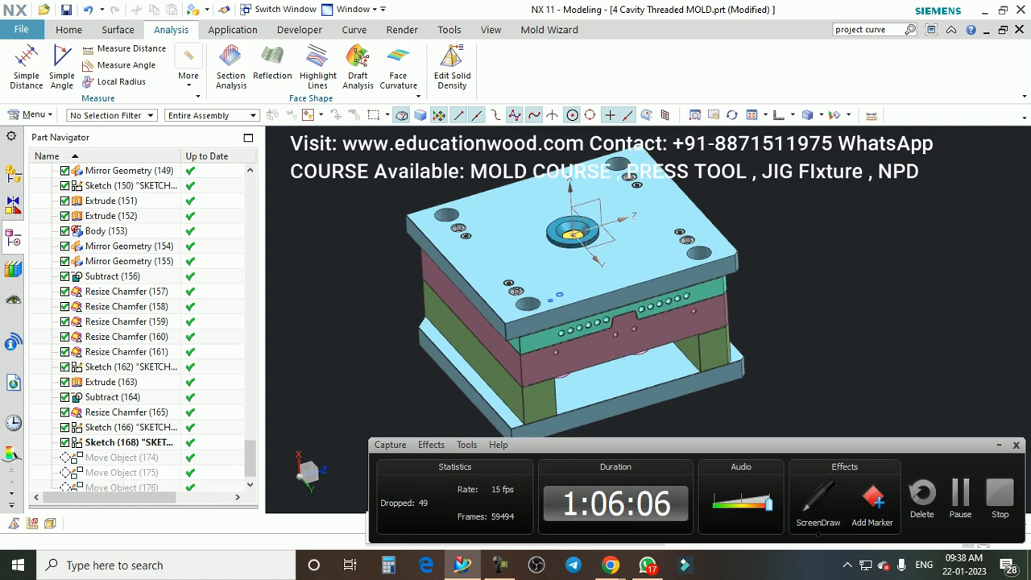
# Step: Roll the model history back by making Body (1) the current feature, and fit the cap body in the view
pyautogui.moveTo(250, 461); pyautogui.dragTo(250, 194)
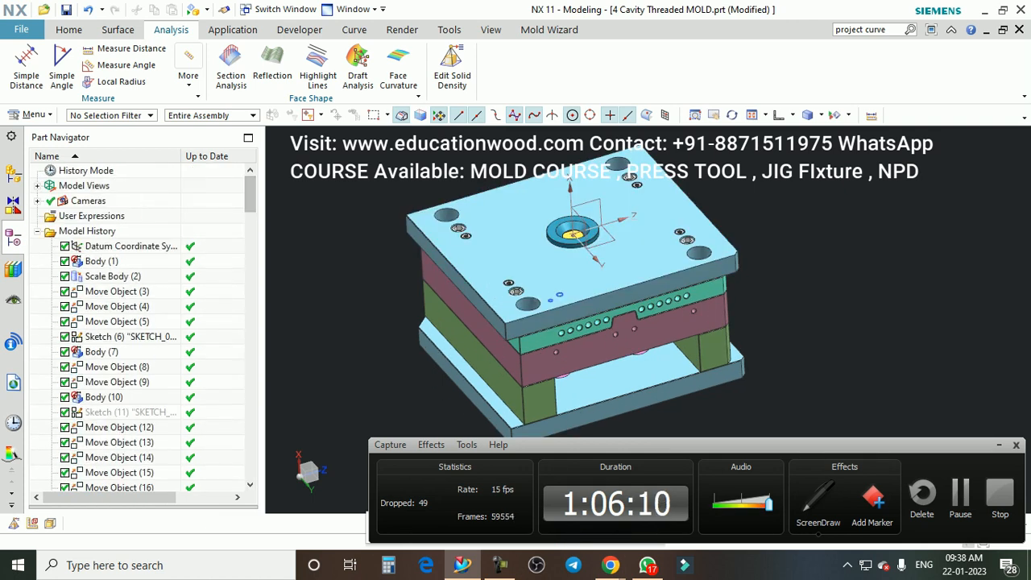
pyautogui.rightClick(105, 262)
pyautogui.click(153, 362)
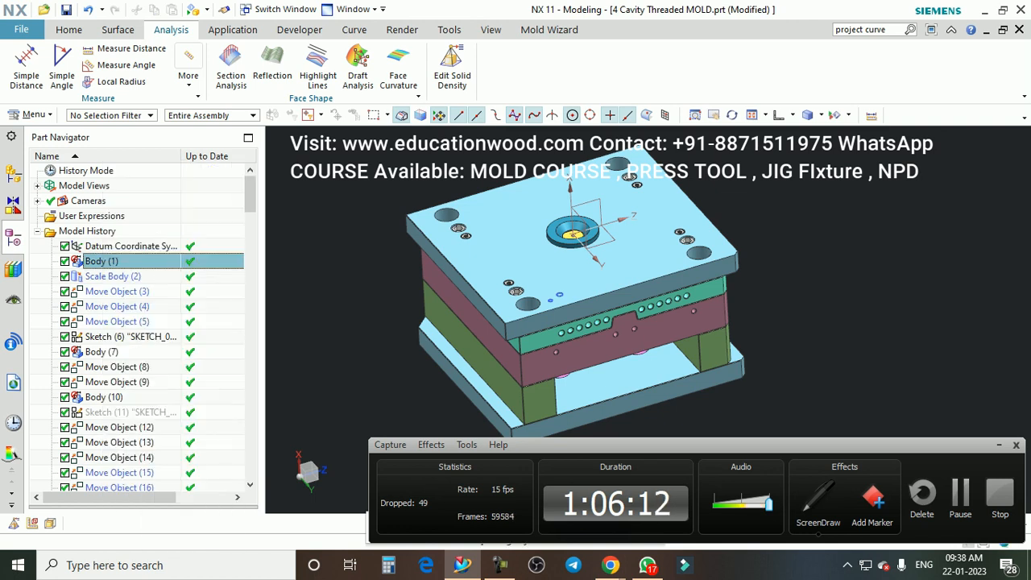
pyautogui.hotkey('ctrl', 'f')
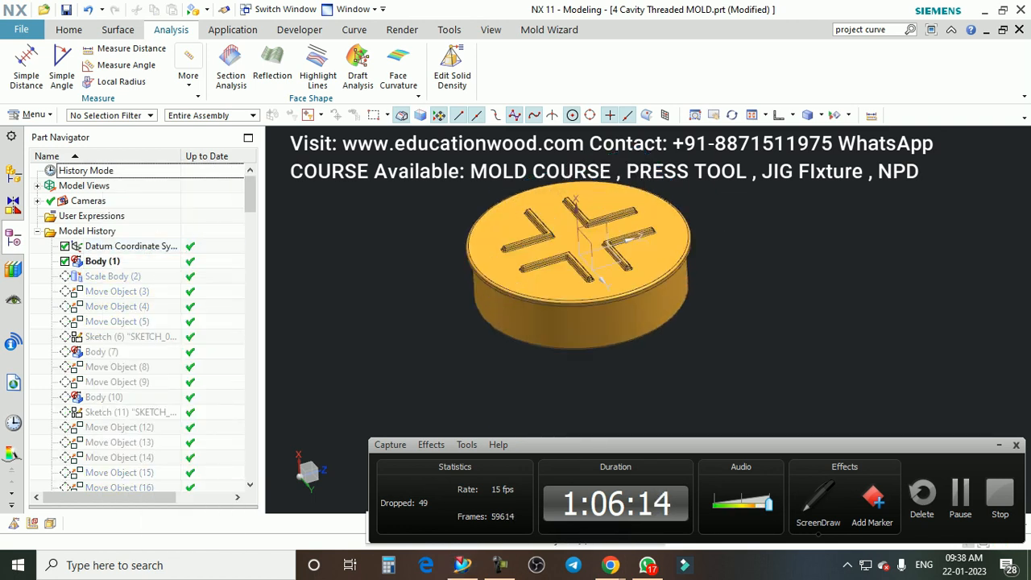
pyautogui.scroll(-2, 536, 261)
pyautogui.moveTo(535, 261); pyautogui.dragTo(534, 235, button='middle')
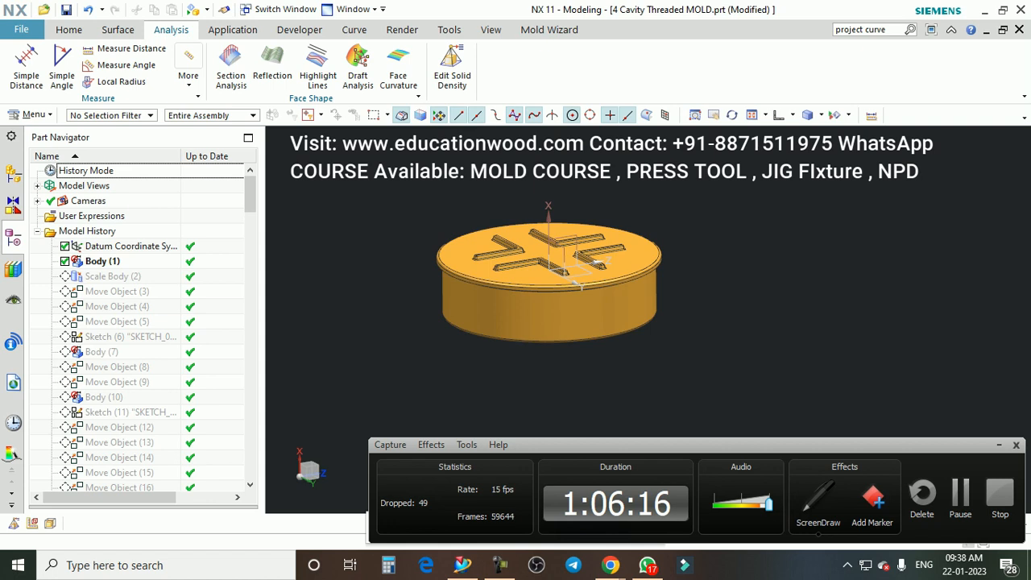
# Step: Look through the suppressed features that follow Body (1) in the model history and compare them with the cap body
pyautogui.rightClick(113, 277)
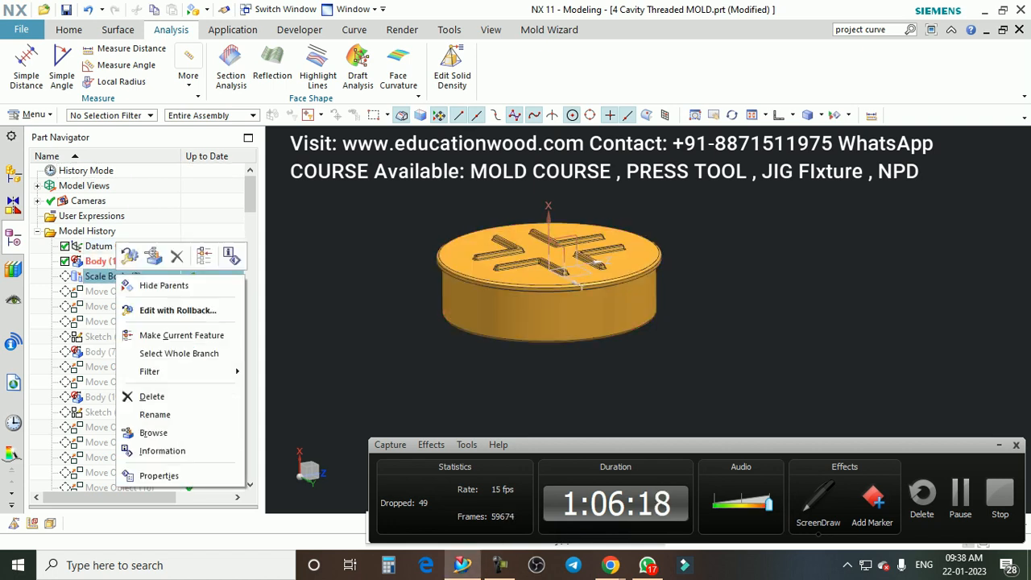
pyautogui.press('Escape')
pyautogui.scroll(-2, 556, 264)
pyautogui.scroll(2, 556, 264)
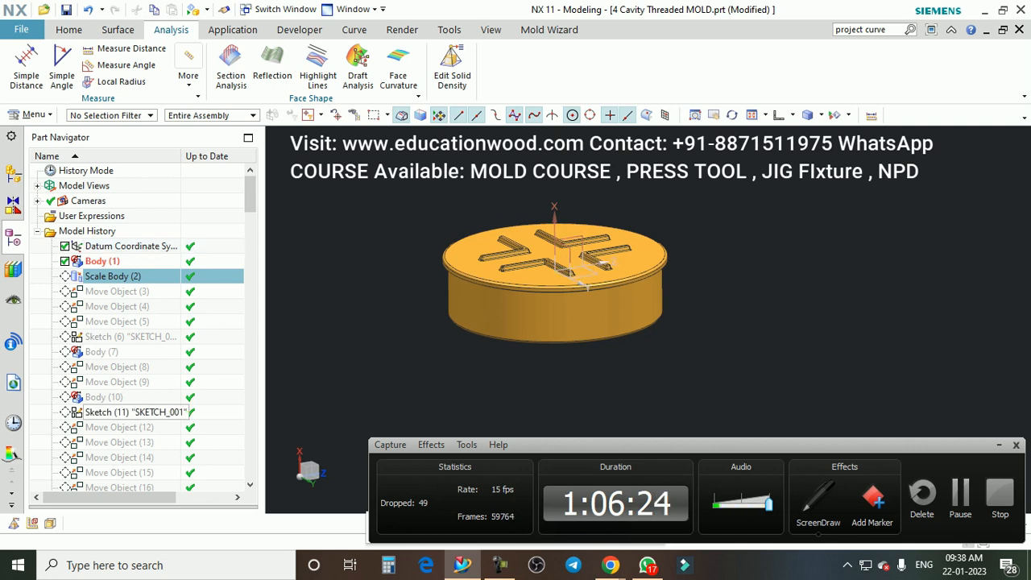
pyautogui.scroll(-1, 494, 285)
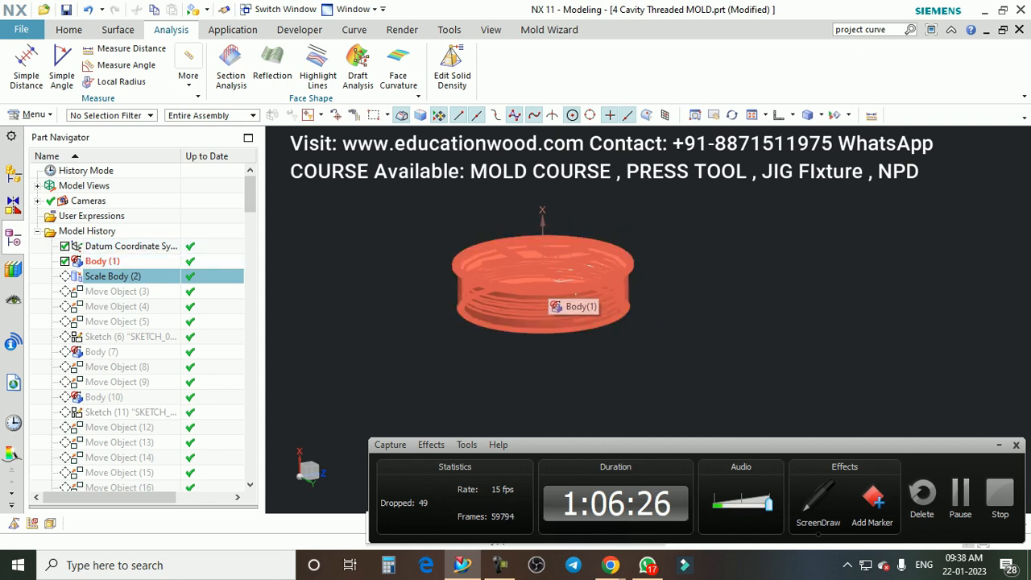
pyautogui.scroll(1, 568, 290)
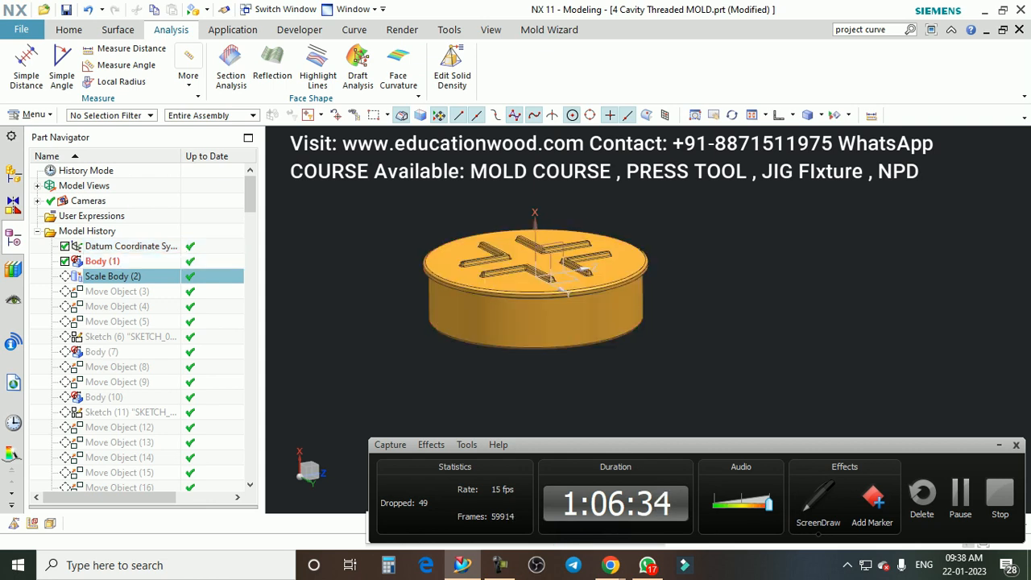
pyautogui.moveTo(249, 195); pyautogui.dragTo(249, 437)
pyautogui.scroll(-2, 582, 262)
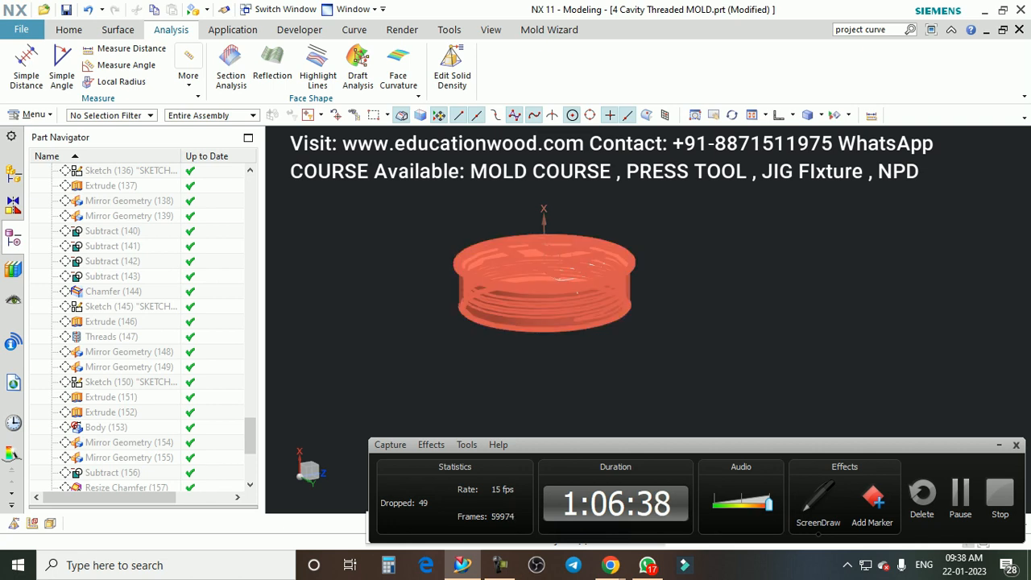
pyautogui.hotkey('ctrl', 'shift', 'd')
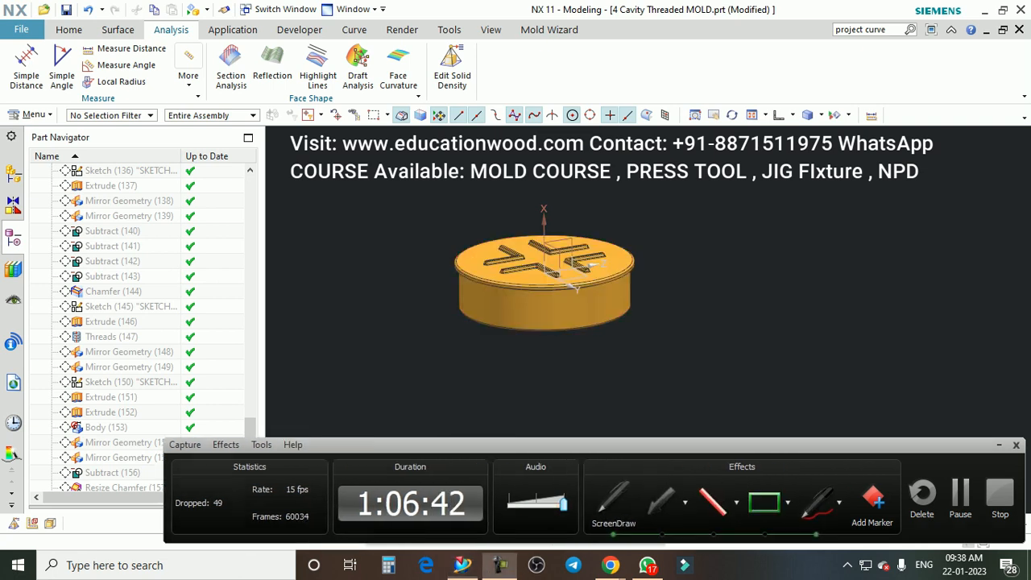
pyautogui.moveTo(712, 242); pyautogui.dragTo(738, 241)
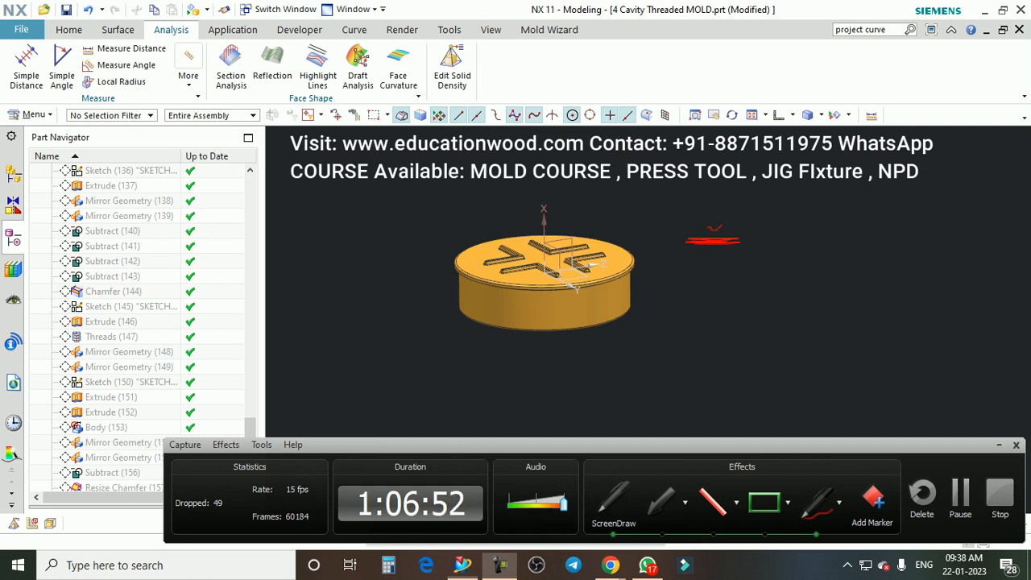
pyautogui.moveTo(723, 222)
pyautogui.mouseDown()
pyautogui.moveTo(749, 194)
pyautogui.moveTo(799, 227)
pyautogui.moveTo(802, 248)
pyautogui.mouseUp()
pyautogui.moveTo(826, 280); pyautogui.dragTo(886, 276)
pyautogui.moveTo(916, 308); pyautogui.dragTo(922, 361)
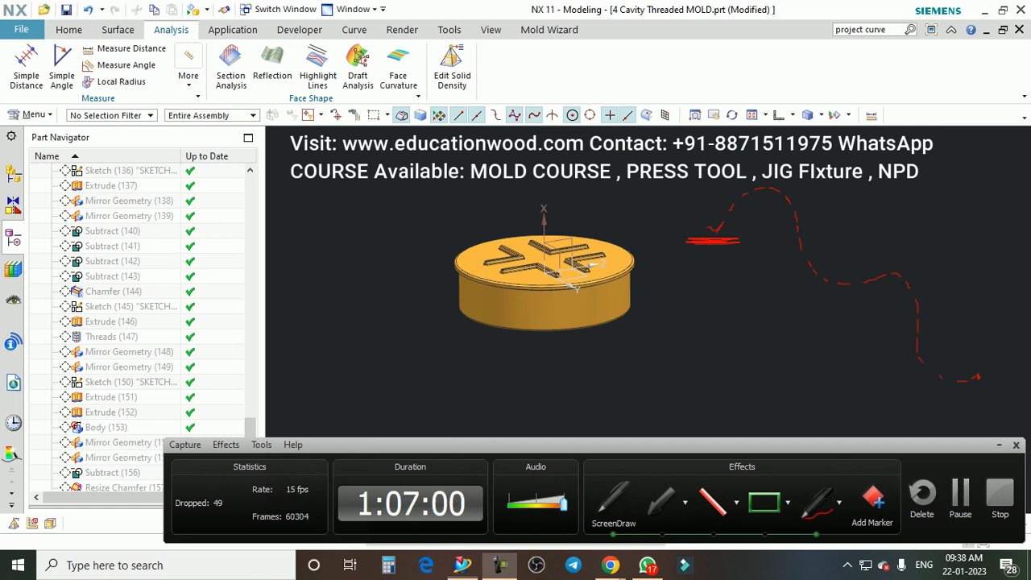
pyautogui.moveTo(994, 366); pyautogui.dragTo(956, 395)
pyautogui.moveTo(915, 95); pyautogui.dragTo(905, 118)
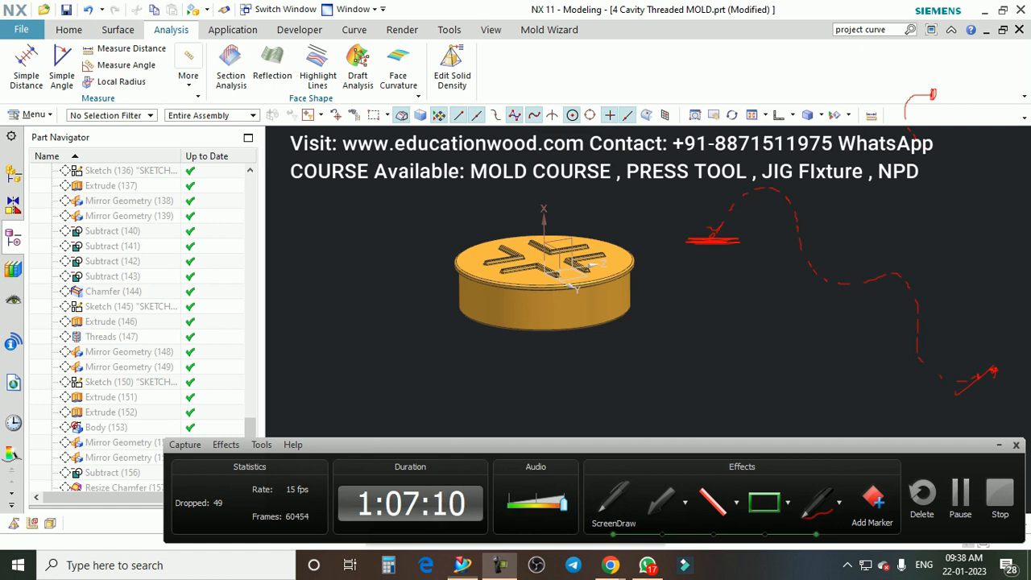
pyautogui.moveTo(1030, 214); pyautogui.dragTo(1004, 223)
pyautogui.moveTo(995, 186); pyautogui.dragTo(968, 209)
pyautogui.moveTo(413, 248); pyautogui.dragTo(437, 235)
pyautogui.moveTo(546, 256); pyautogui.dragTo(584, 268)
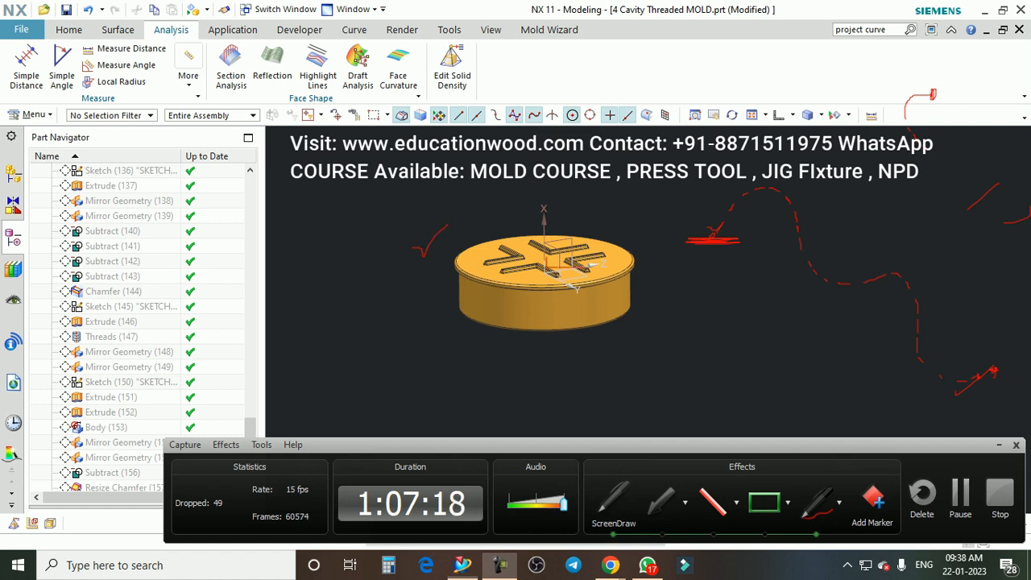
pyautogui.moveTo(595, 201); pyautogui.dragTo(580, 226)
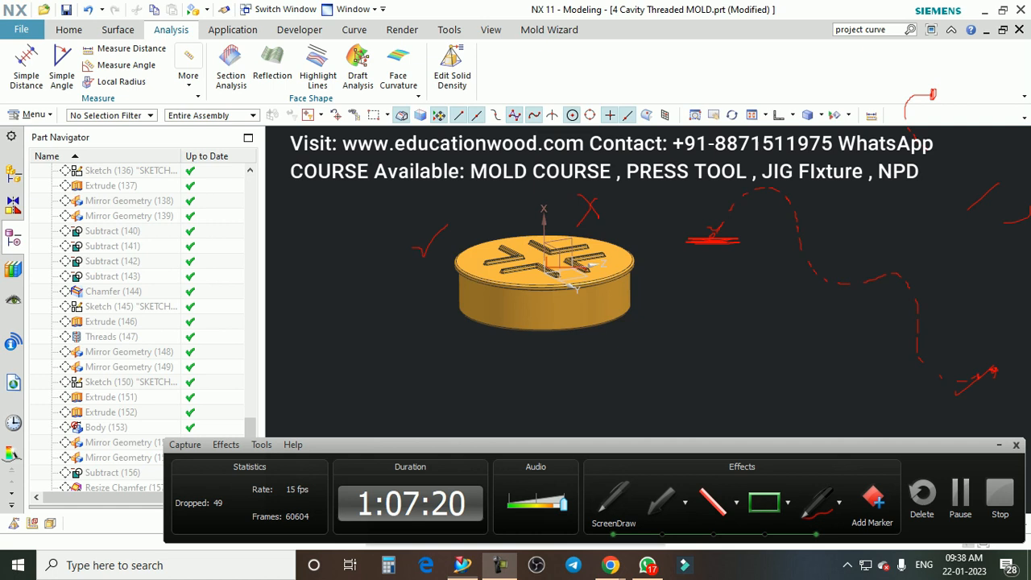
pyautogui.moveTo(642, 251); pyautogui.dragTo(661, 234)
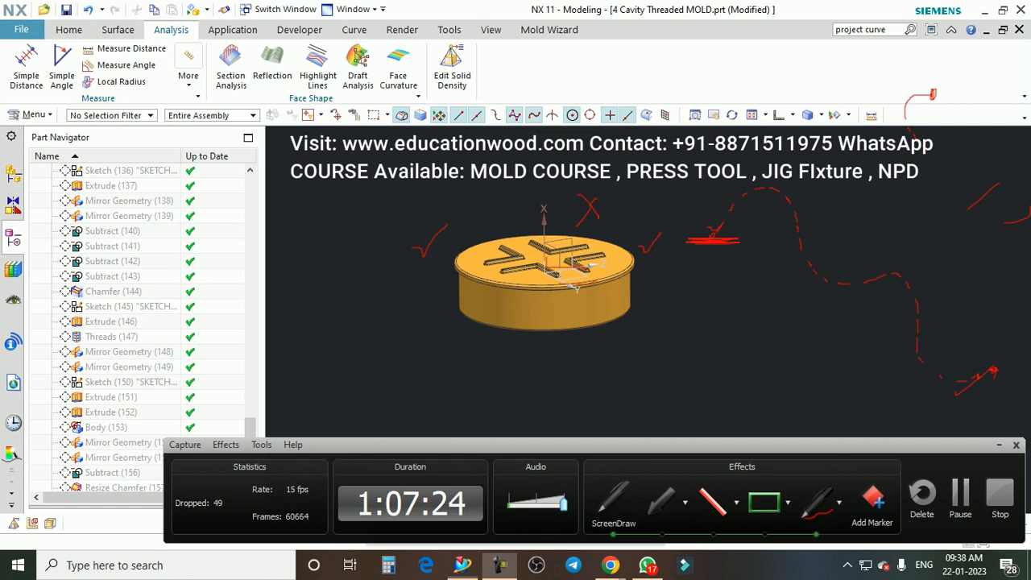
pyautogui.press('Escape')
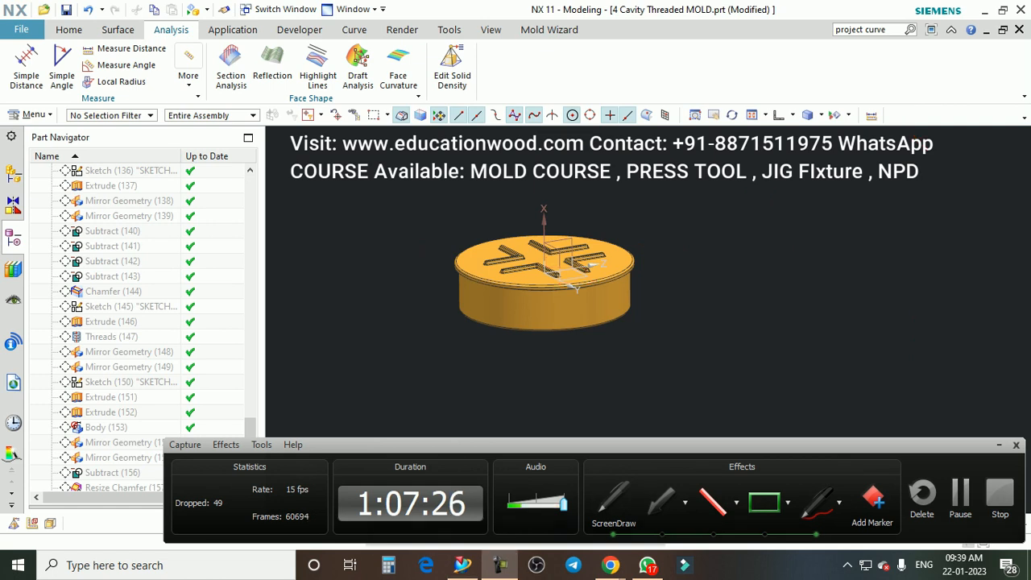
# Step: Undo the rollback to Body (1) to bring back the complete mold assembly
pyautogui.scroll(-5, 556, 258)
pyautogui.scroll(3, 512, 249)
pyautogui.moveTo(251, 436); pyautogui.dragTo(250, 330)
pyautogui.hotkey('ctrl', 'z')
pyautogui.scroll(-6, 625, 264)
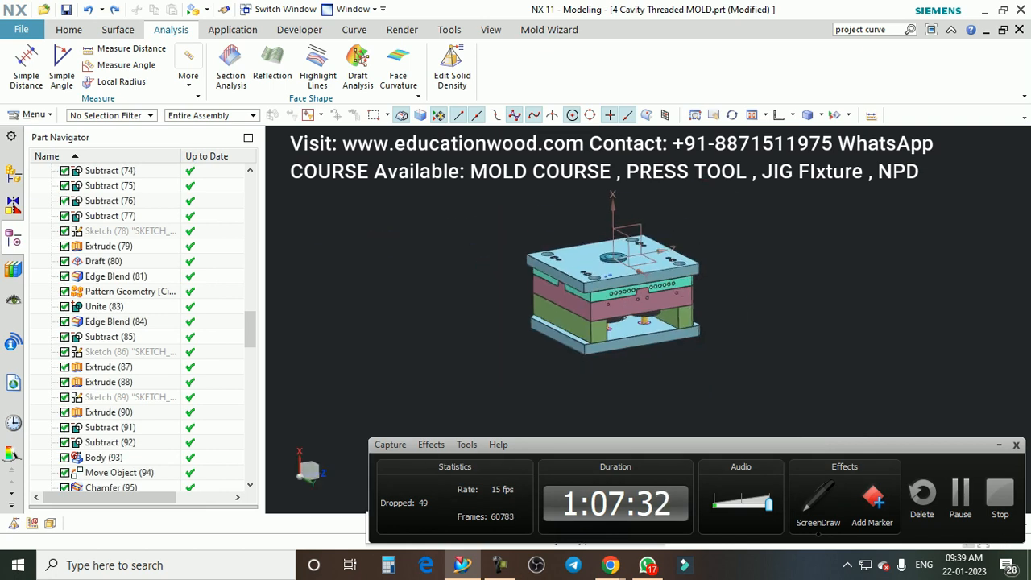
pyautogui.scroll(2, 657, 287)
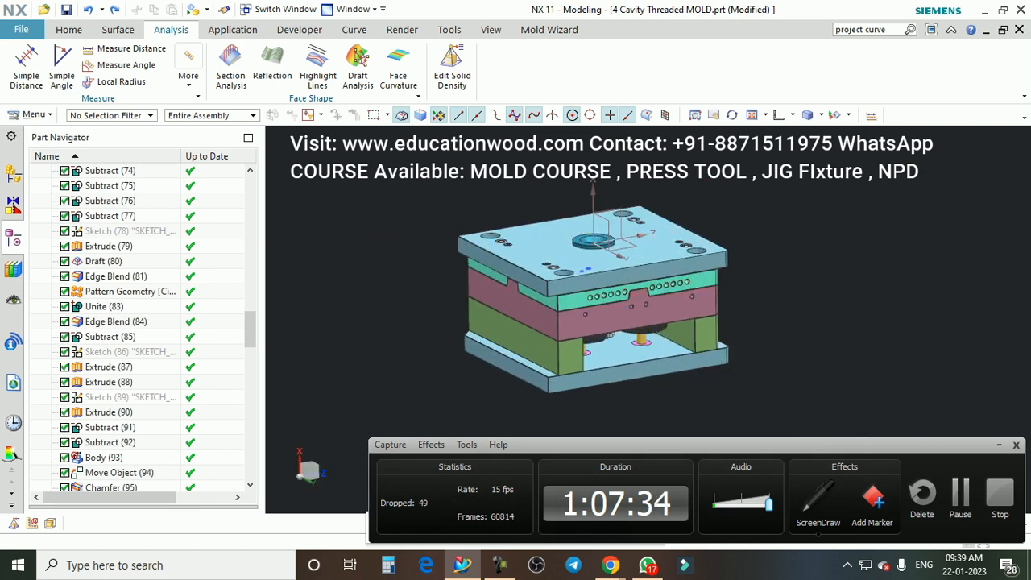
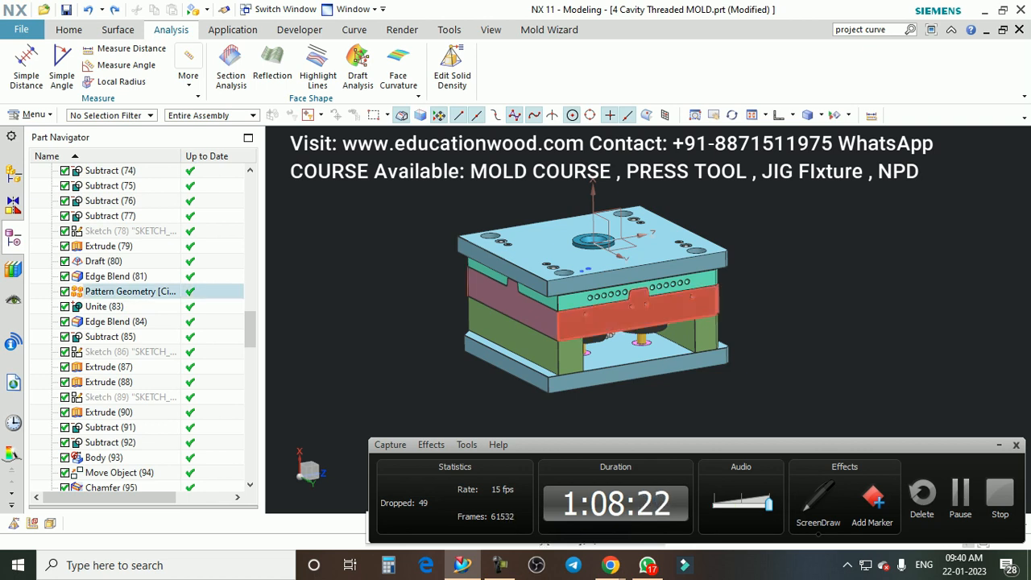
# Step: Examine the complete mold assembly's plates, side faces and spacer opening from several angles
pyautogui.scroll(-2, 584, 260)
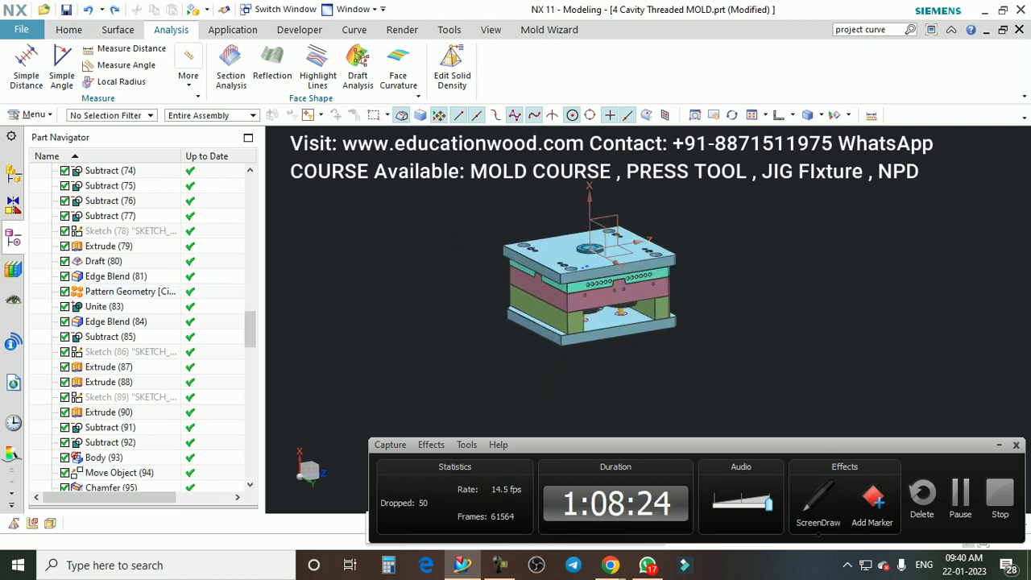
pyautogui.click(69, 29)
pyautogui.scroll(-1, 624, 294)
pyautogui.scroll(2, 604, 283)
pyautogui.scroll(1, 606, 282)
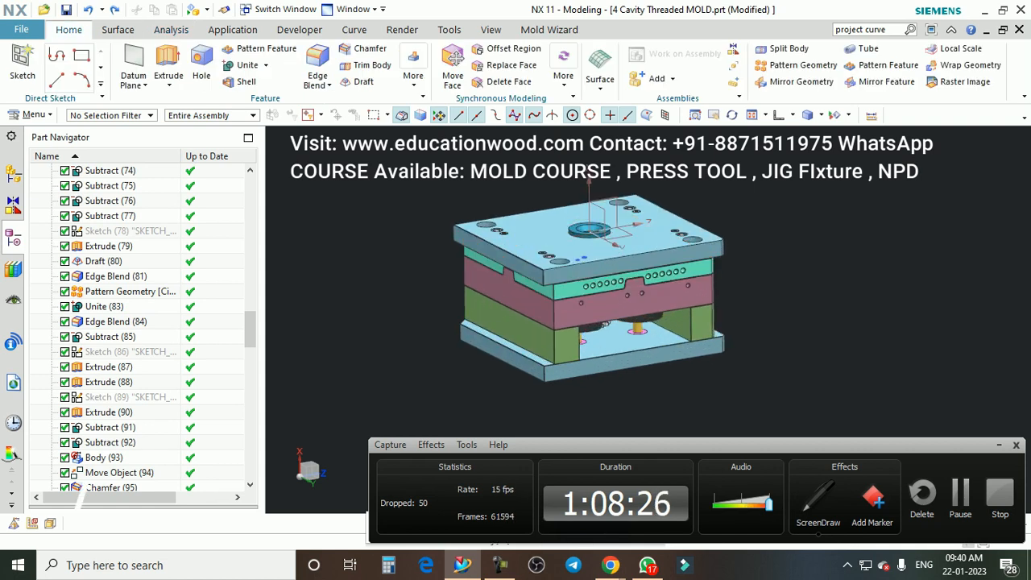
pyautogui.scroll(-2, 619, 299)
pyautogui.scroll(2, 621, 299)
pyautogui.moveTo(615, 304)
pyautogui.mouseDown(button='middle')
pyautogui.moveTo(600, 320)
pyautogui.moveTo(608, 307)
pyautogui.mouseUp(button='middle')
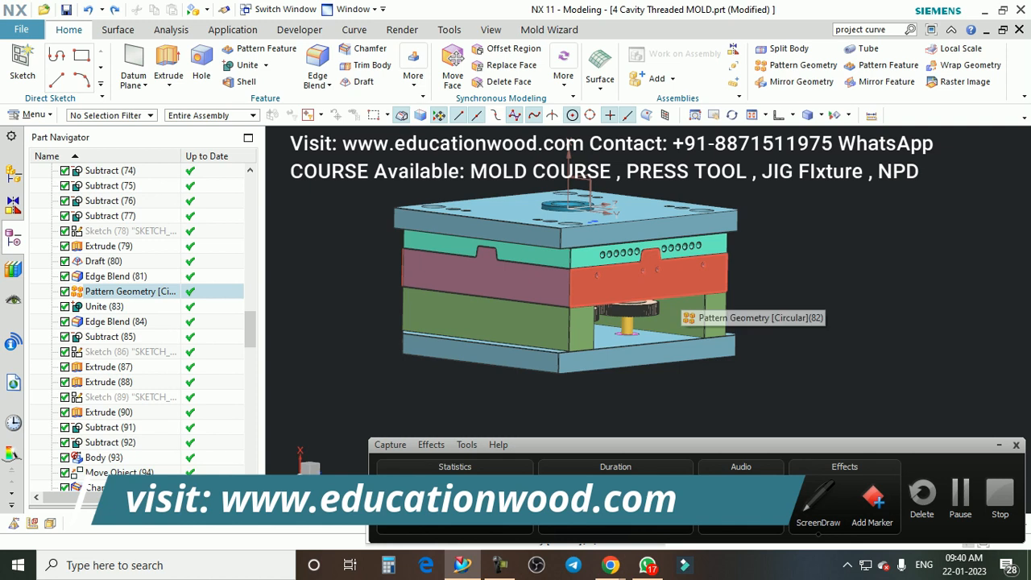
pyautogui.scroll(-1, 669, 297)
pyautogui.moveTo(668, 296); pyautogui.dragTo(651, 314, button='middle')
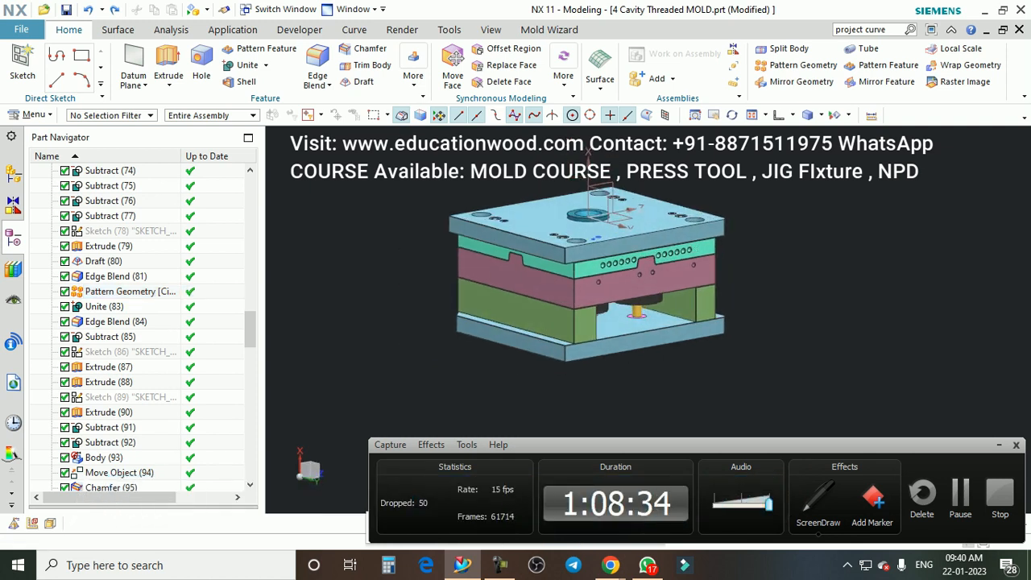
pyautogui.scroll(-1, 636, 249)
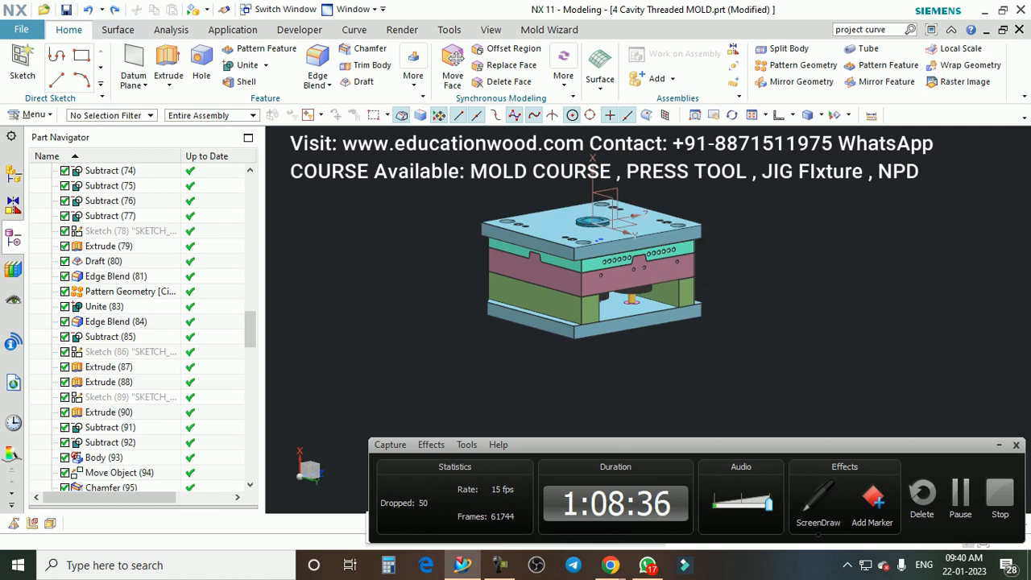
pyautogui.scroll(-1, 636, 250)
pyautogui.scroll(1, 651, 205)
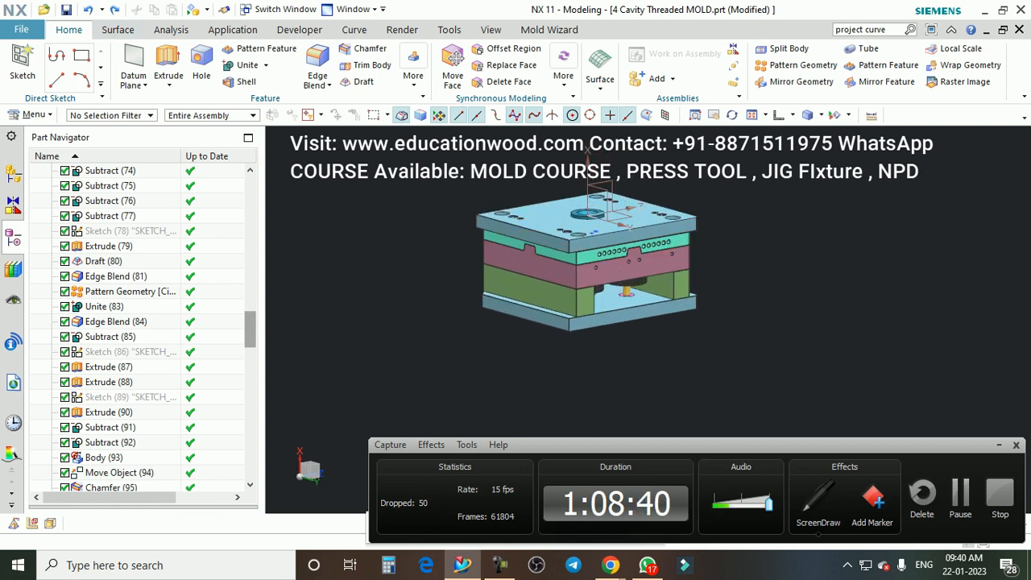
# Step: Switch to model1.prt and try to roll its history forward to Move Object (8)
pyautogui.click(352, 8)
pyautogui.click(373, 127)
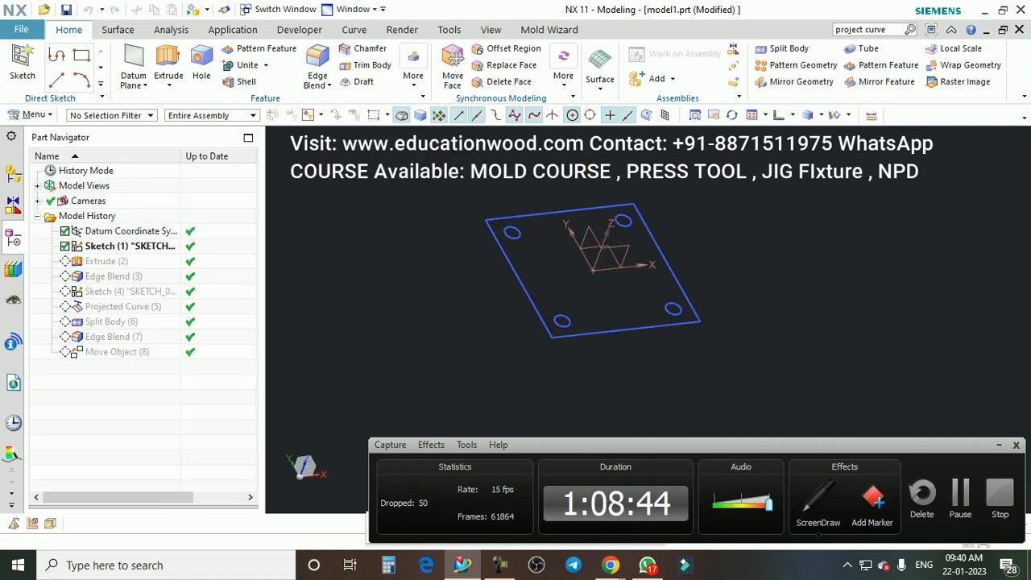
pyautogui.rightClick(129, 352)
pyautogui.press('Escape')
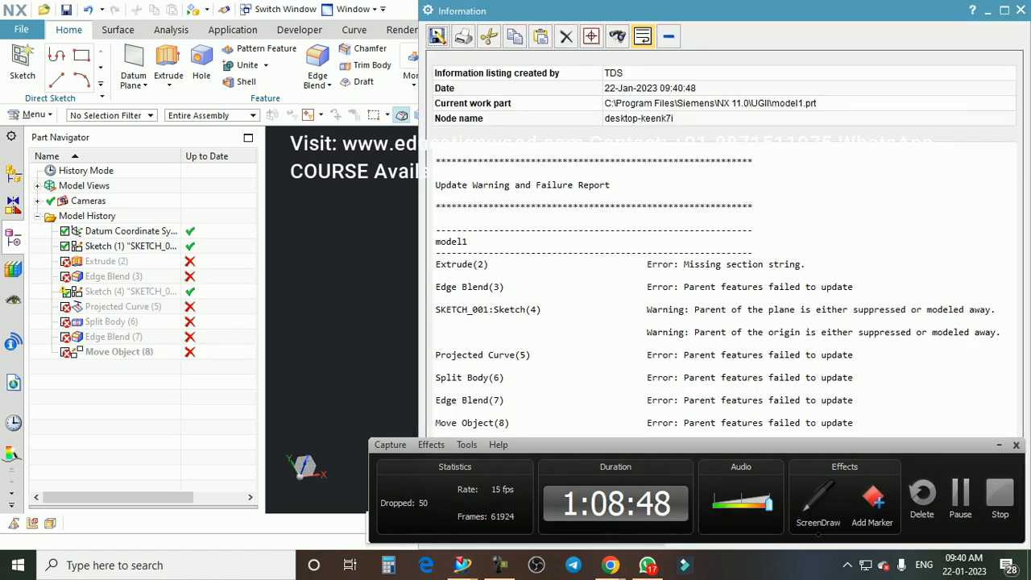
pyautogui.click(1016, 11)
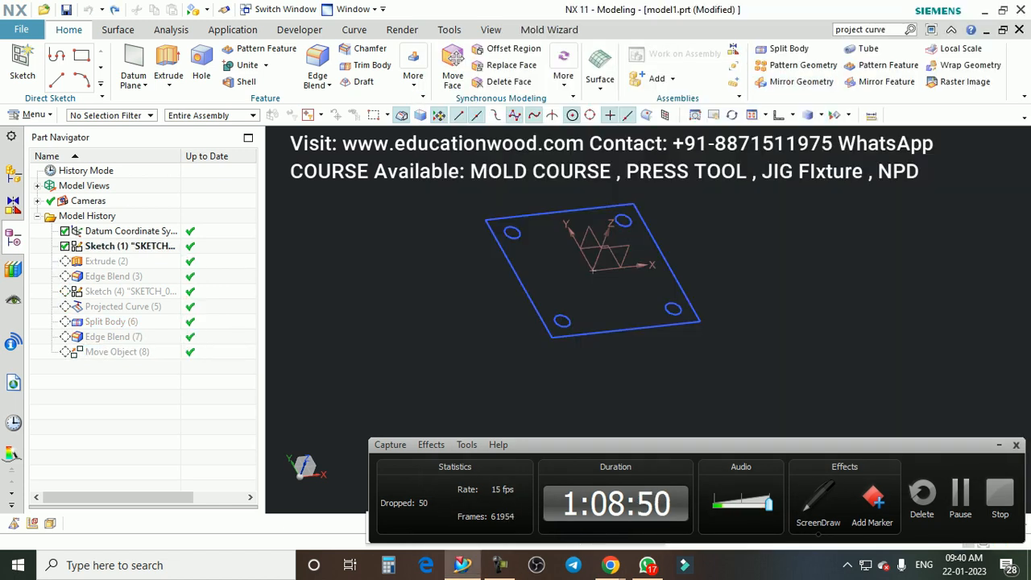
# Step: Try to make Edge Blend (7) the current feature of model1.prt and dismiss the update report
pyautogui.rightClick(105, 261)
pyautogui.click(165, 346)
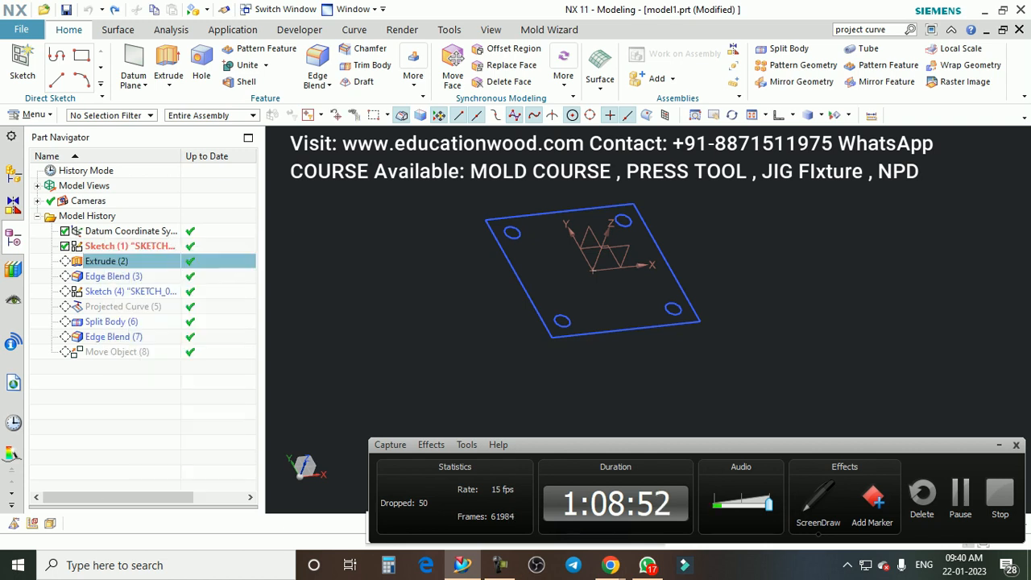
pyautogui.rightClick(104, 337)
pyautogui.click(164, 372)
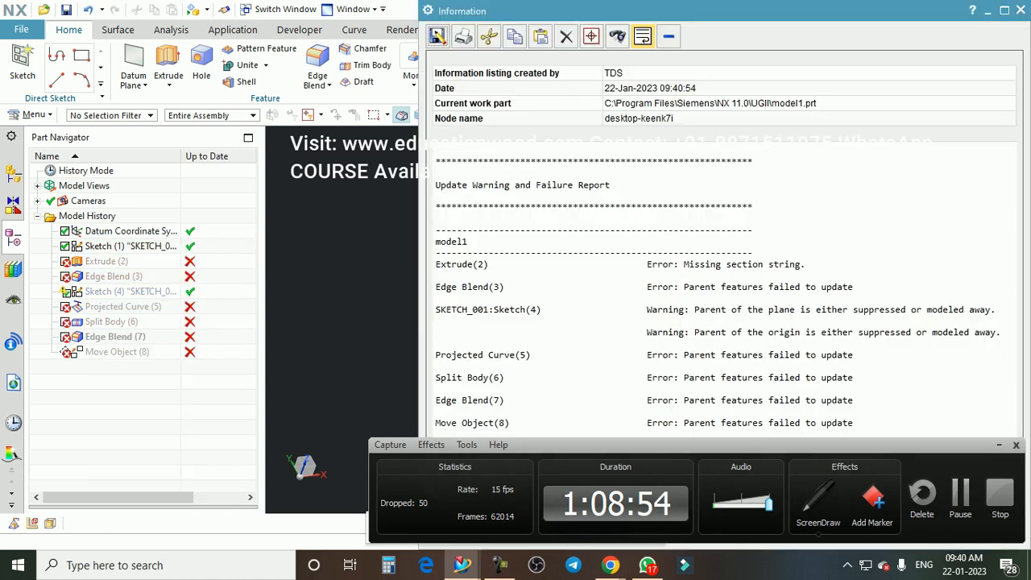
pyautogui.click(1016, 10)
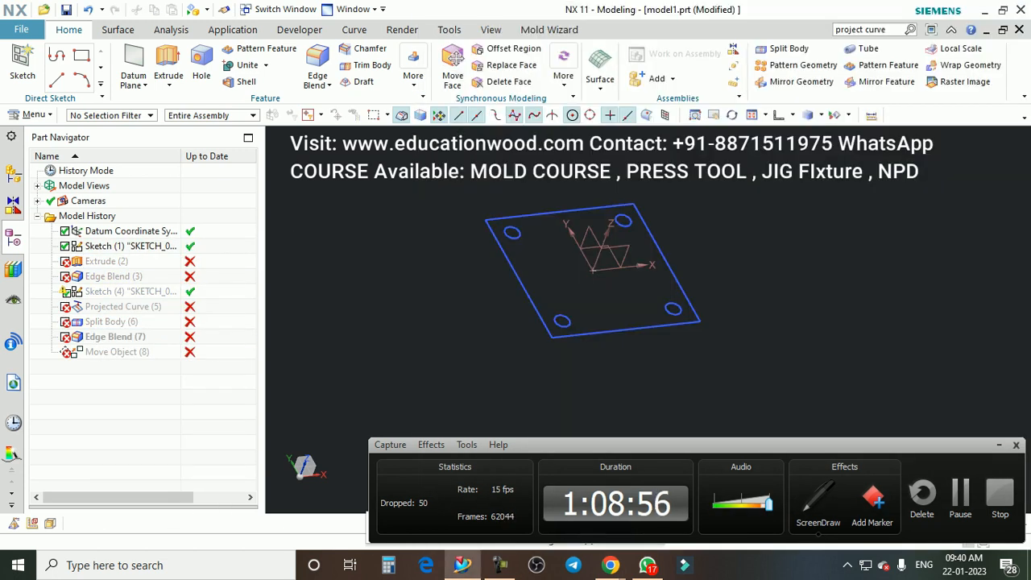
# Step: Delete all features from Extrude (2) through Move Object (8), keeping Sketch (1)
pyautogui.click(106, 261)
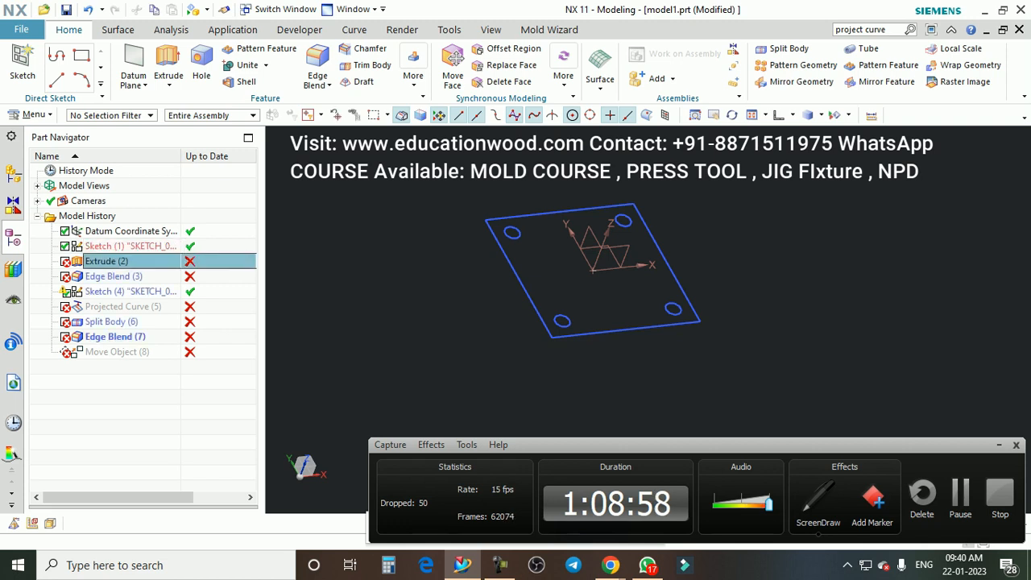
pyautogui.keyDown('shift'); pyautogui.click(117, 352); pyautogui.keyUp('shift')
pyautogui.press('Delete')
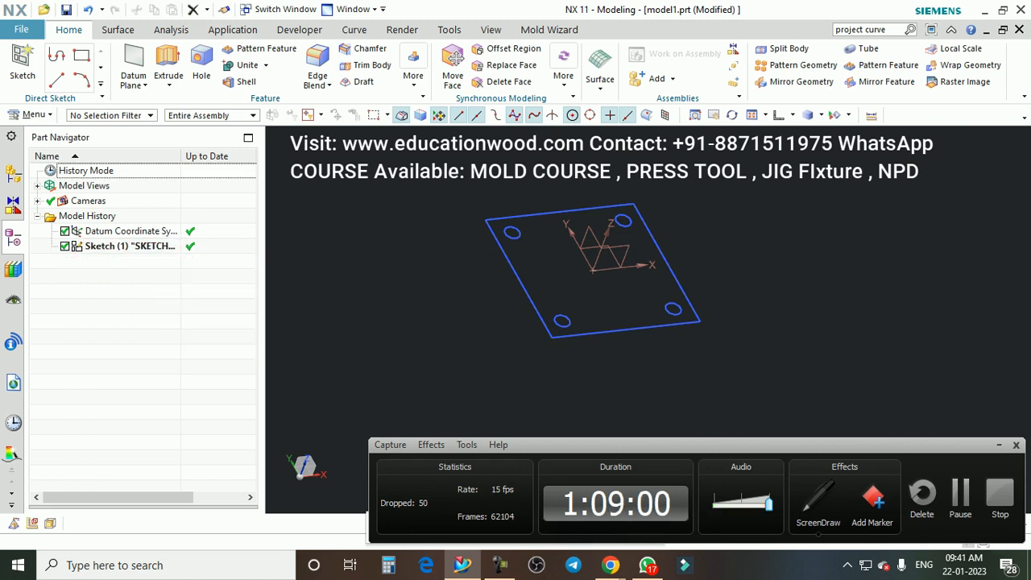
# Step: Extrude the rectangular plate sketch with its four corner circles from 0 to 15 mm
pyautogui.click(620, 223)
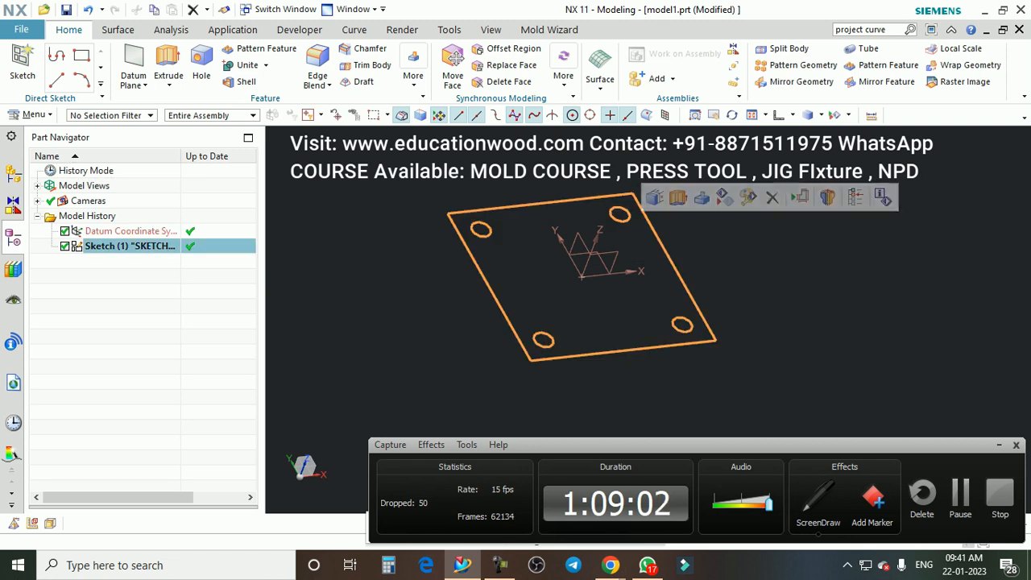
pyautogui.click(655, 198)
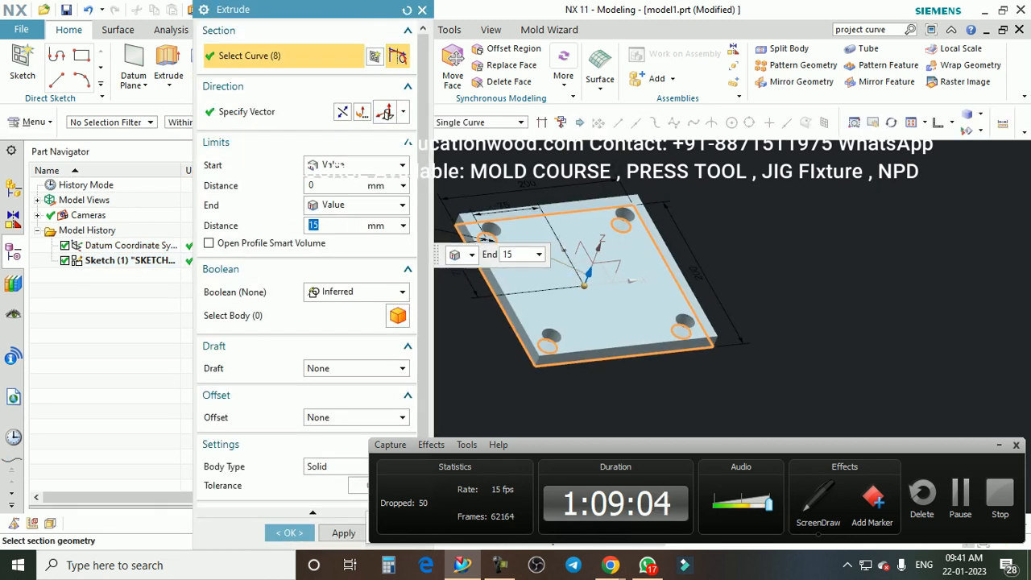
pyautogui.middleClick(655, 241)
# Step: Hide the sketch beneath the extruded plate
pyautogui.moveTo(655, 241); pyautogui.dragTo(692, 205, button='middle')
pyautogui.scroll(-1, 672, 202)
pyautogui.moveTo(773, 194); pyautogui.dragTo(773, 166, button='right')
pyautogui.moveTo(709, 189); pyautogui.dragTo(660, 229, button='middle')
pyautogui.moveTo(644, 270)
pyautogui.mouseDown(button='middle')
pyautogui.moveTo(657, 210)
pyautogui.moveTo(632, 225)
pyautogui.mouseUp(button='middle')
pyautogui.rightClick(528, 298)
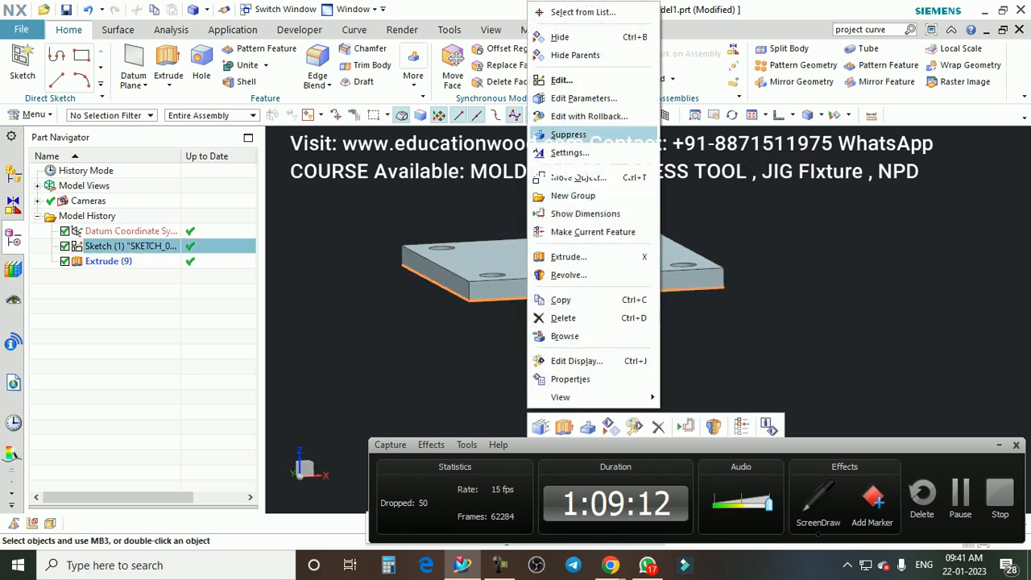
pyautogui.click(560, 37)
pyautogui.scroll(3, 487, 230)
pyautogui.scroll(-3, 535, 269)
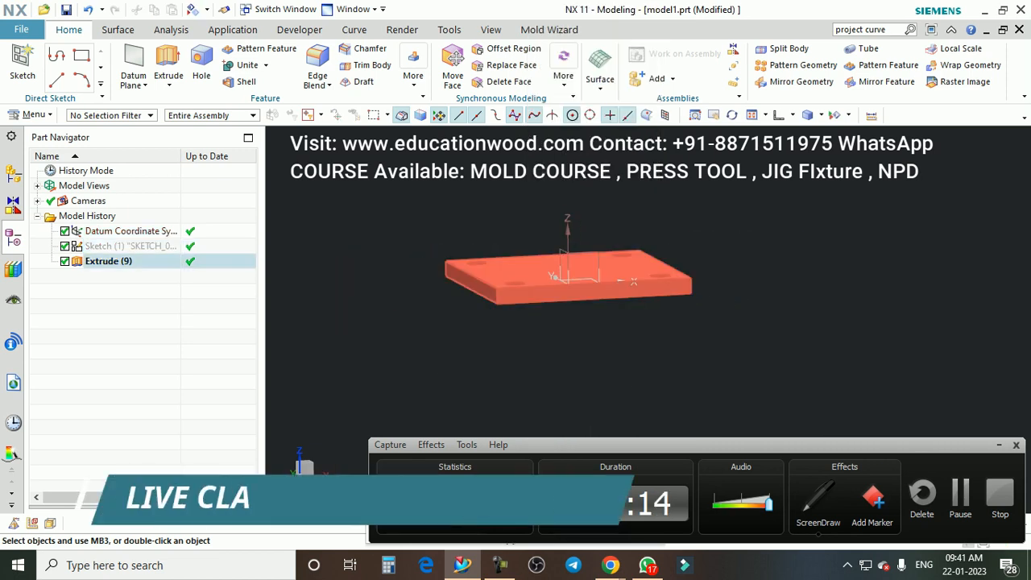
# Step: Rotate the plate 5 degrees about the Y axis with a dynamic Move Object, moving the original body
pyautogui.hotkey('ctrl', 't')
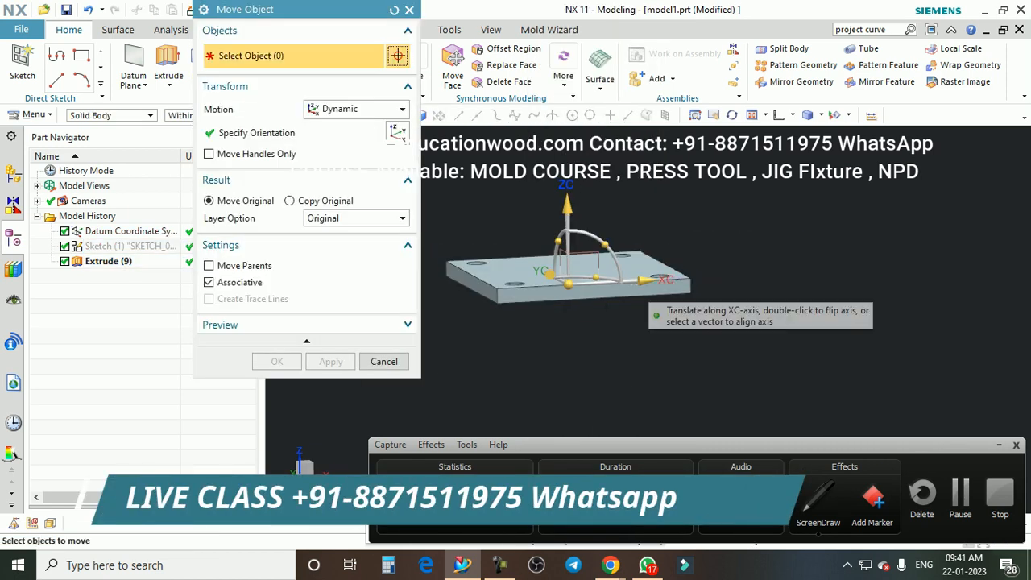
pyautogui.click(619, 283)
pyautogui.click(605, 236)
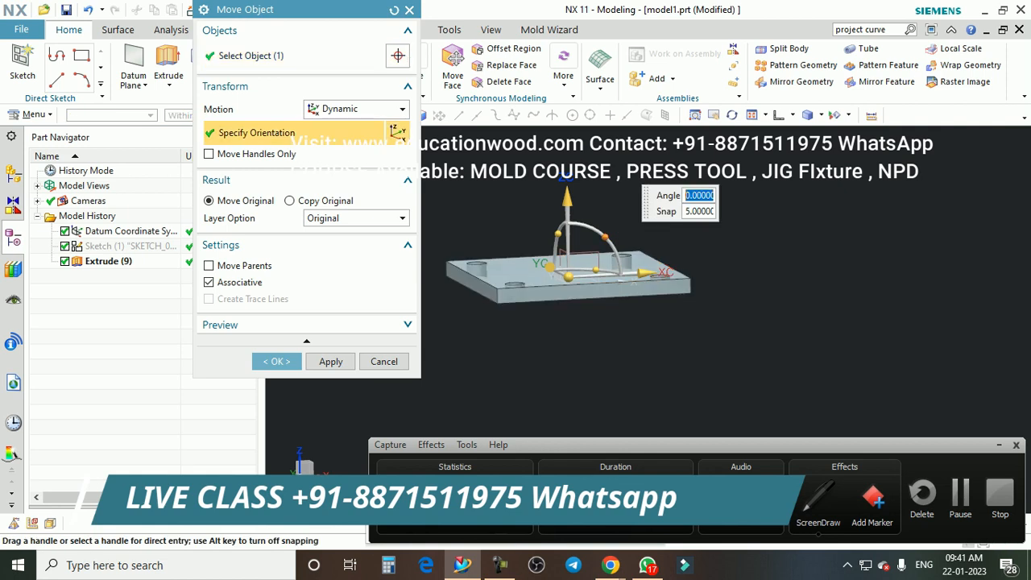
pyautogui.press('Return')
pyautogui.click(277, 362)
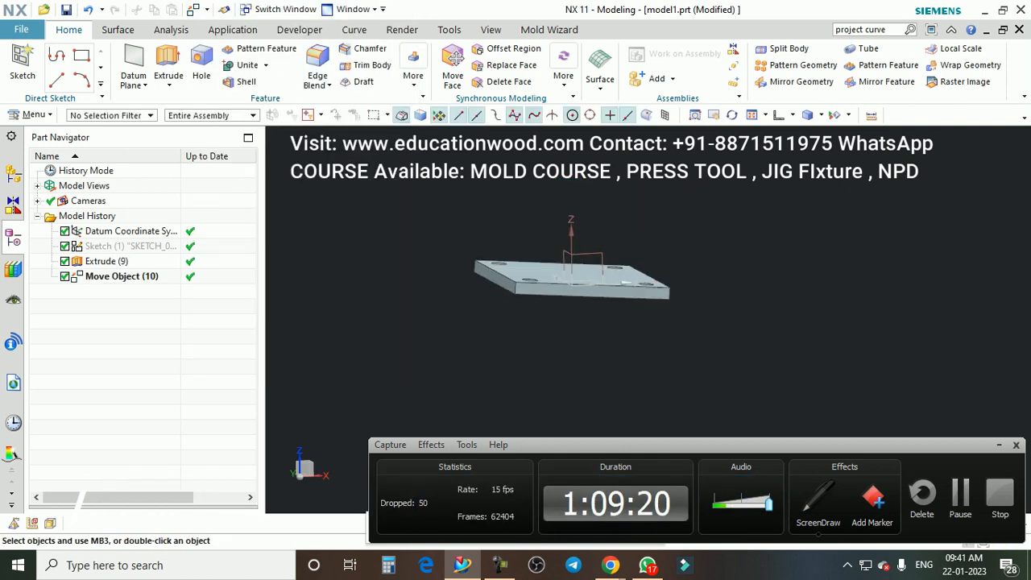
# Step: Examine the plate's tilt against the datum coordinate system from the front, above and below
pyautogui.moveTo(645, 274); pyautogui.dragTo(577, 280, button='middle')
pyautogui.press('F8')
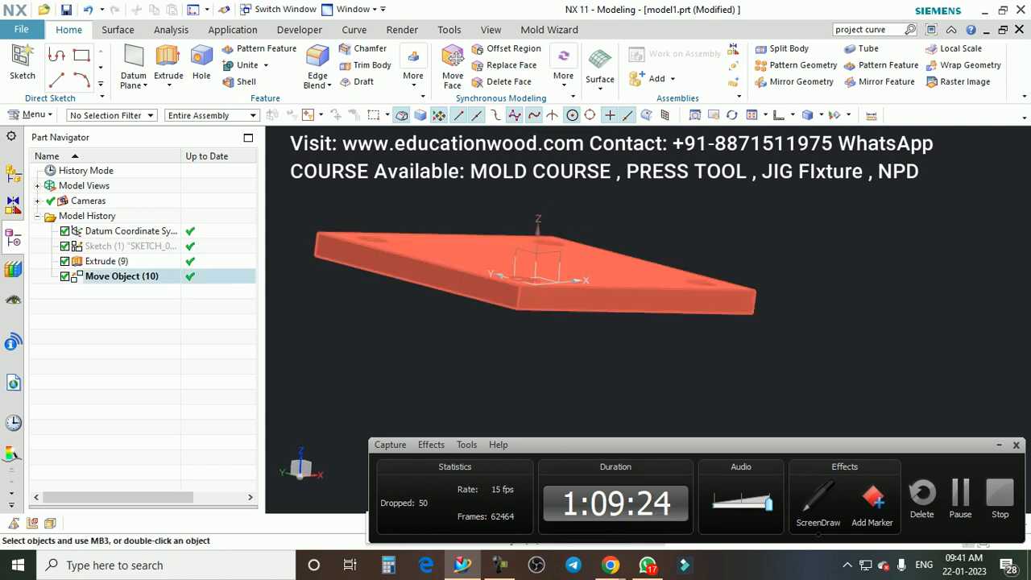
pyautogui.click(819, 501)
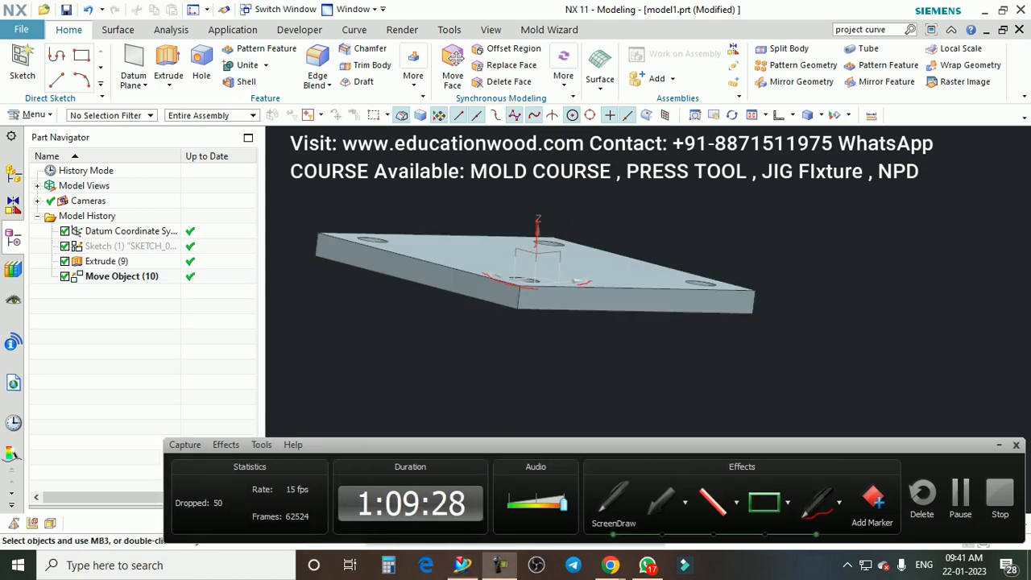
pyautogui.moveTo(545, 222); pyautogui.dragTo(548, 228)
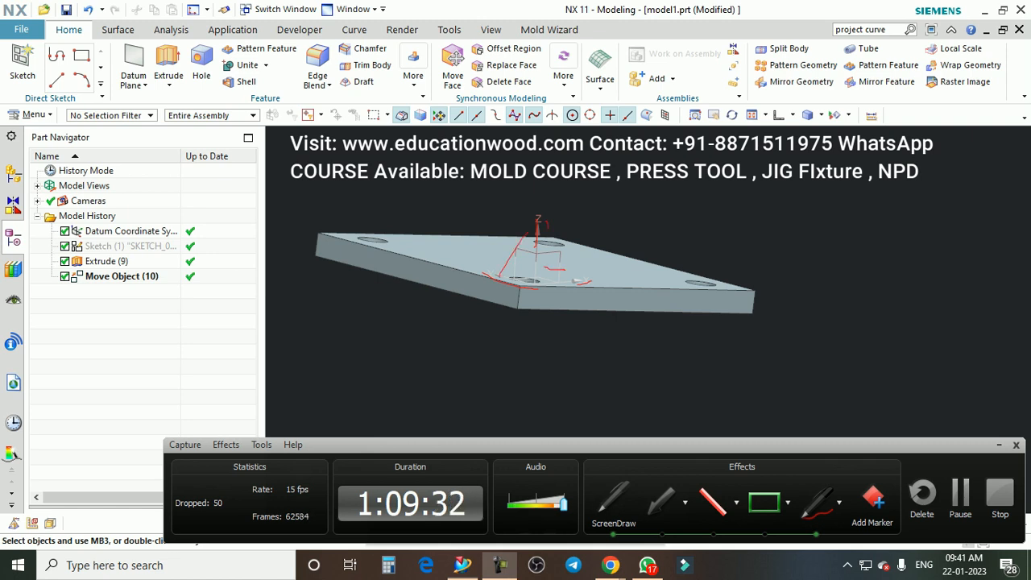
pyautogui.press('Escape')
pyautogui.scroll(-2, 584, 293)
pyautogui.scroll(1, 584, 293)
pyautogui.click(610, 347)
pyautogui.press('F8')
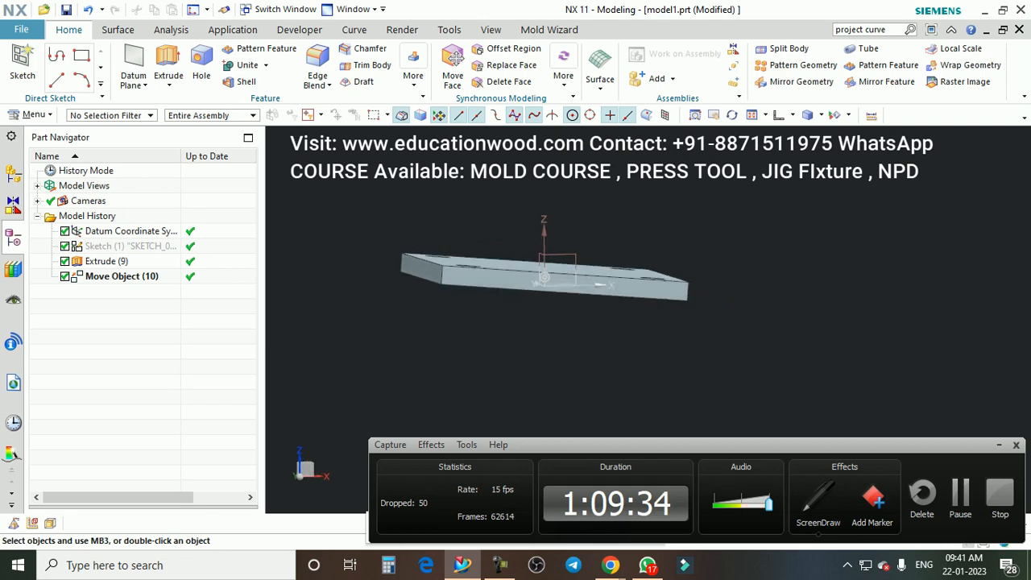
pyautogui.scroll(5, 553, 281)
pyautogui.scroll(-2, 553, 281)
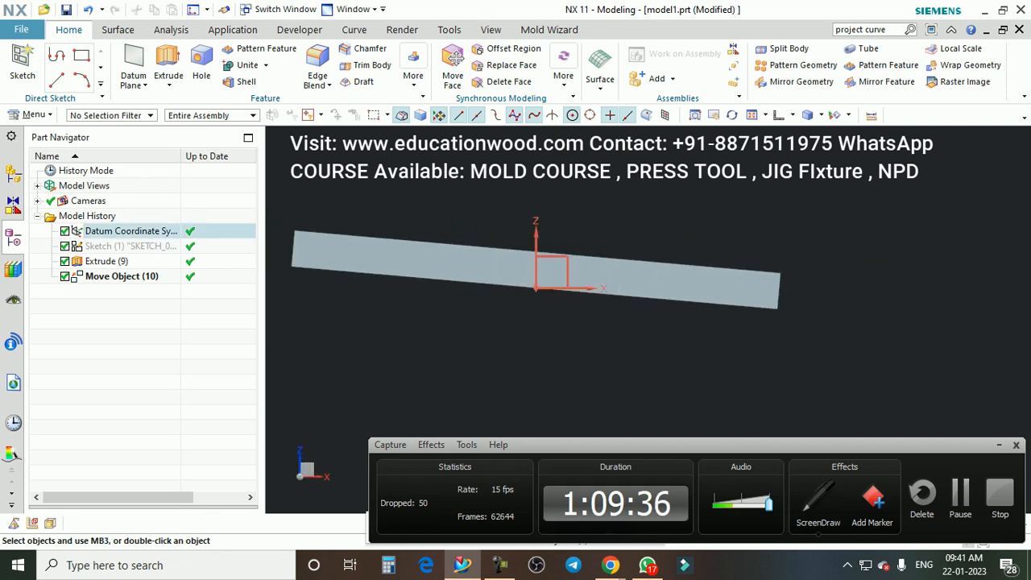
pyautogui.moveTo(566, 324)
pyautogui.mouseDown(button='middle')
pyautogui.moveTo(567, 211)
pyautogui.moveTo(565, 307)
pyautogui.mouseUp(button='middle')
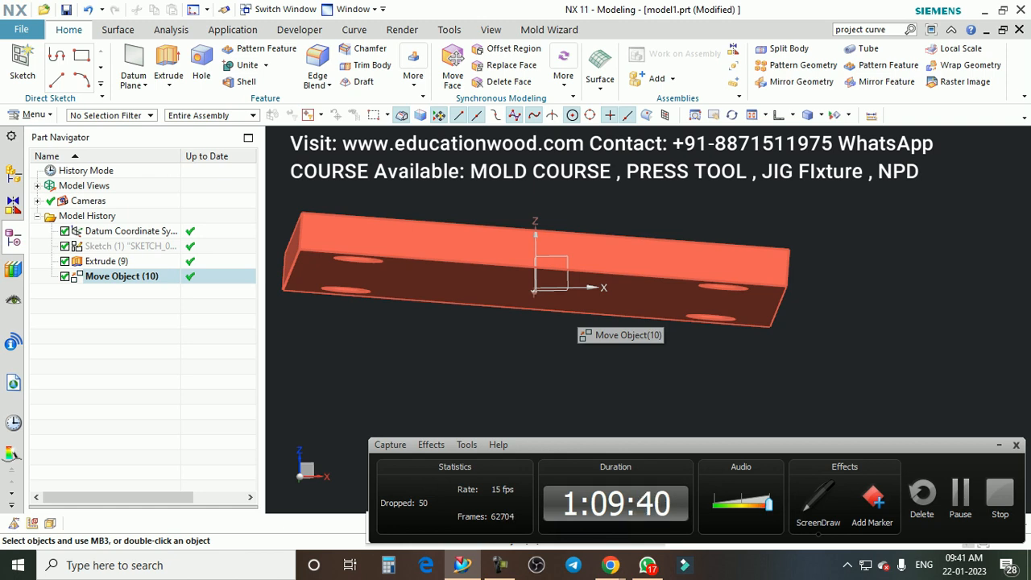
pyautogui.click(171, 29)
pyautogui.click(129, 50)
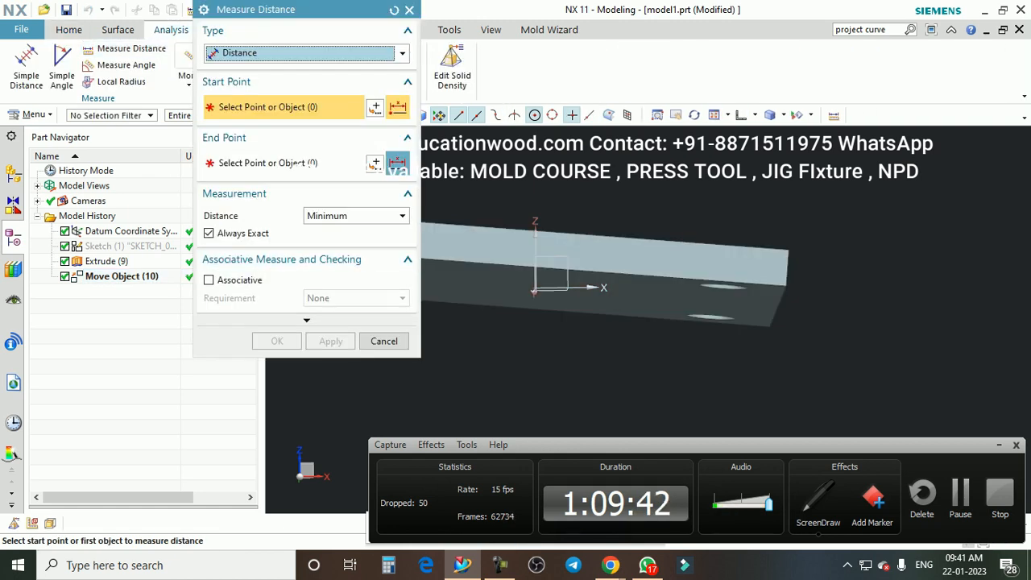
pyautogui.click(306, 52)
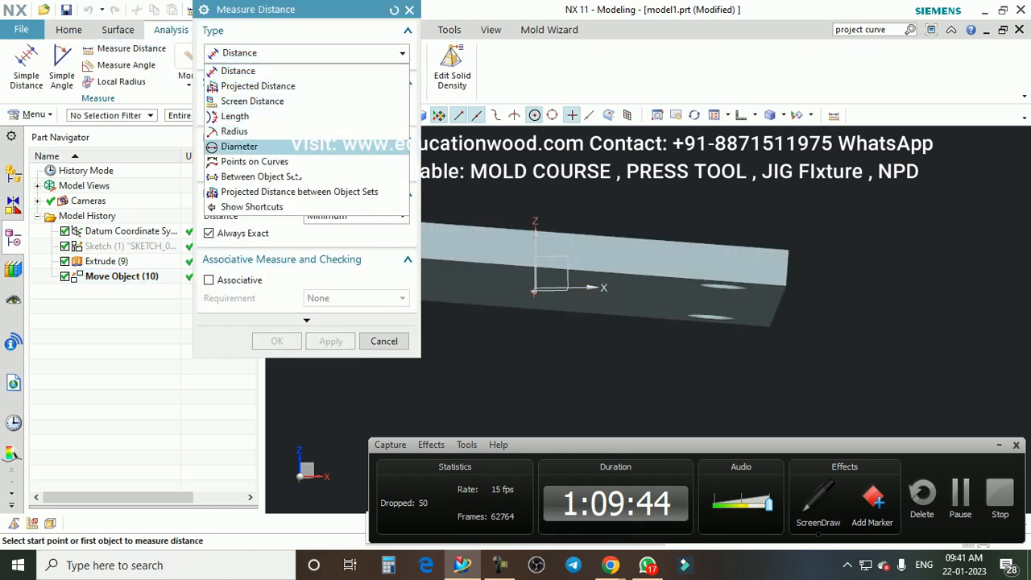
pyautogui.press('Escape')
pyautogui.press('Escape')
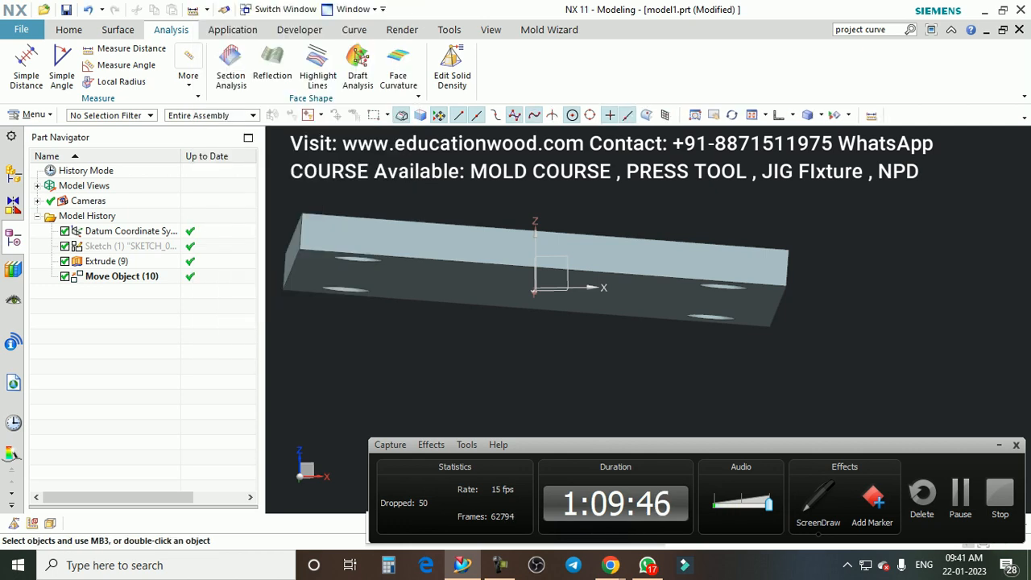
# Step: Measure the angle between the plate's underside and the datum XY plane with Simple Angle
pyautogui.click(62, 65)
pyautogui.click(797, 329)
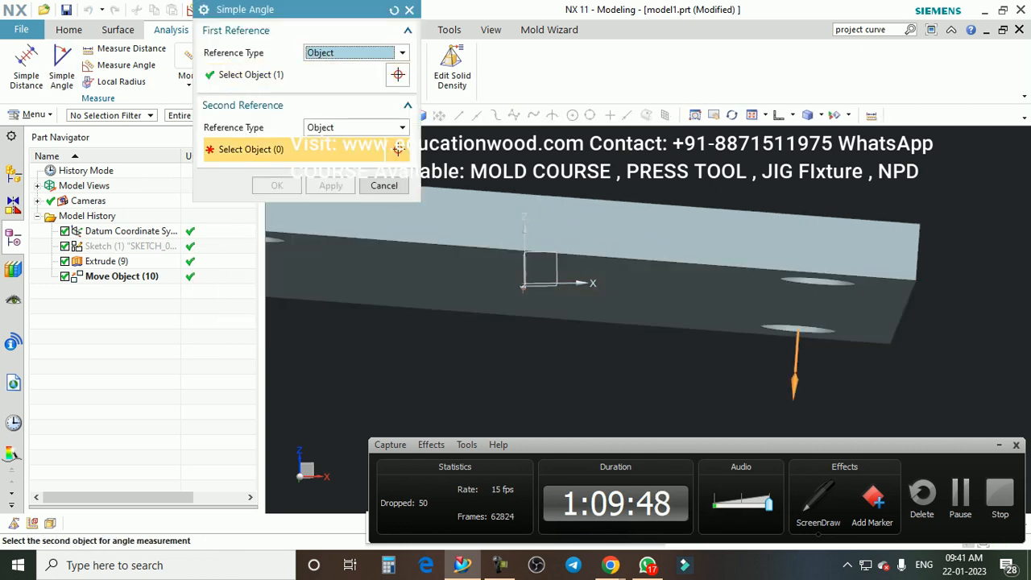
pyautogui.scroll(2, 554, 288)
pyautogui.moveTo(542, 314); pyautogui.dragTo(551, 283, button='middle')
pyautogui.click(538, 284)
pyautogui.scroll(-4, 568, 297)
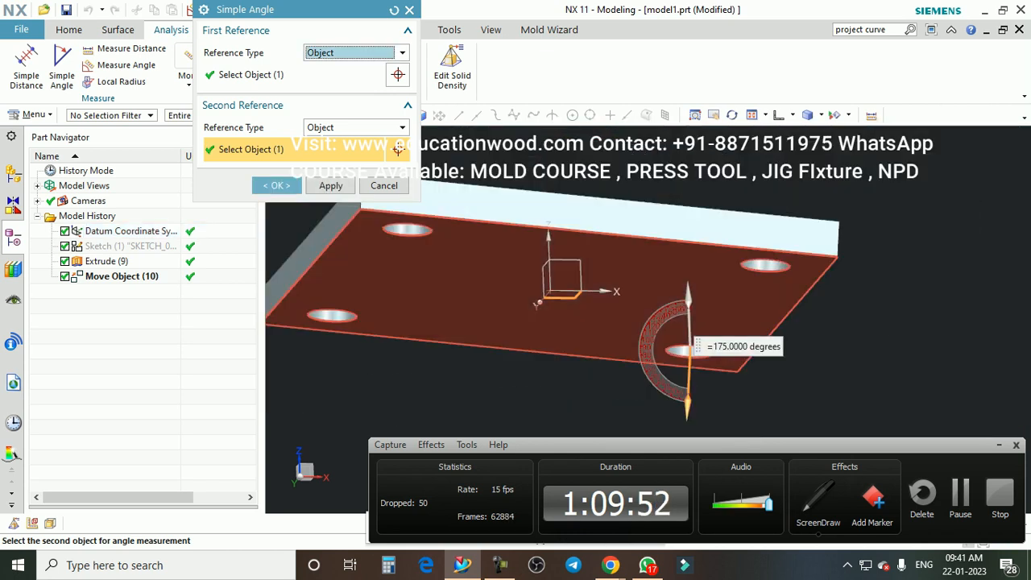
pyautogui.moveTo(721, 374); pyautogui.dragTo(728, 345, button='middle')
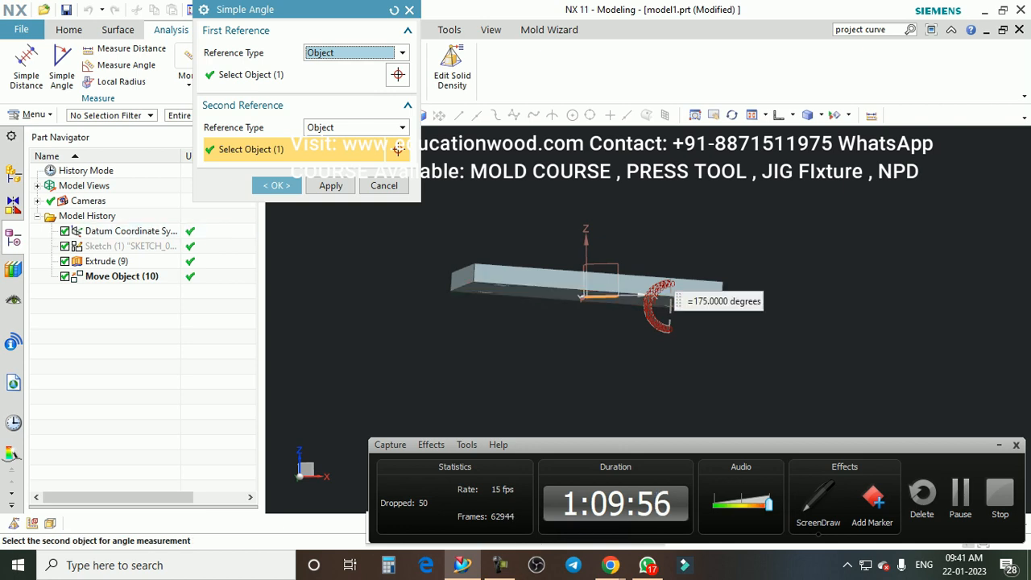
pyautogui.click(384, 185)
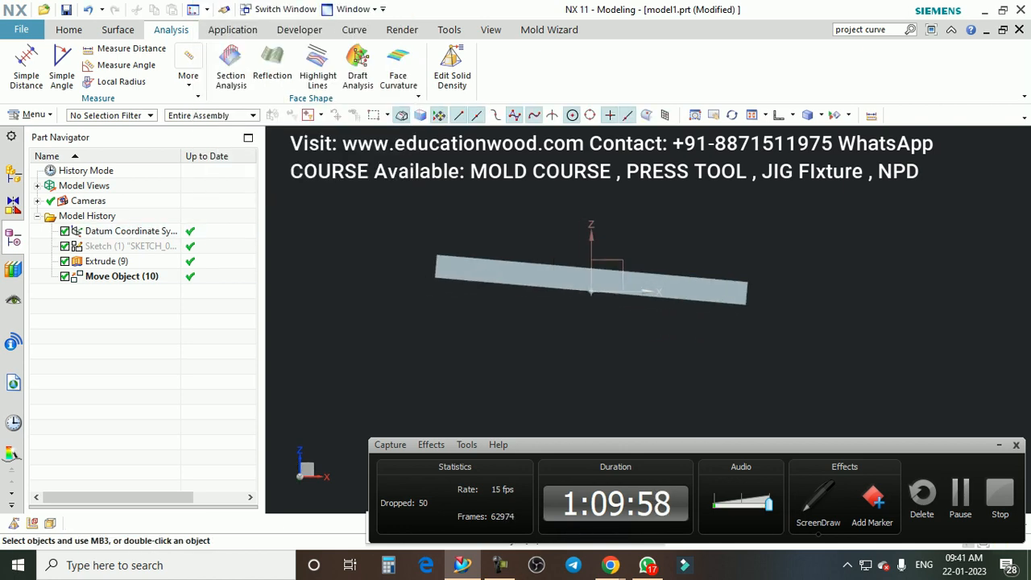
# Step: Rotate the tilted plate -5 degrees about the Y axis with a dynamic Move Object, moving the original body
pyautogui.hotkey('ctrl', 't')
pyautogui.click(656, 291)
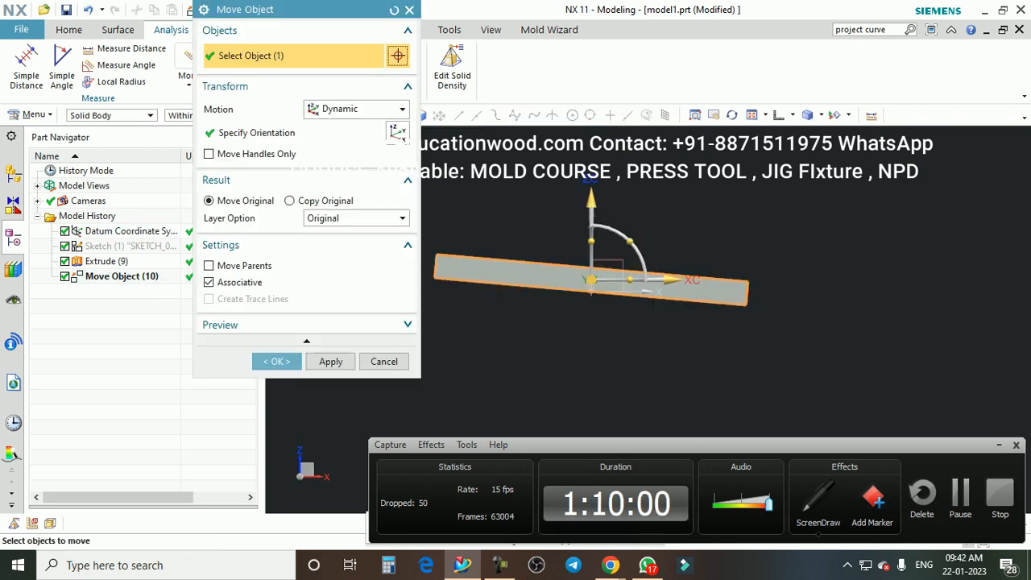
pyautogui.click(629, 241)
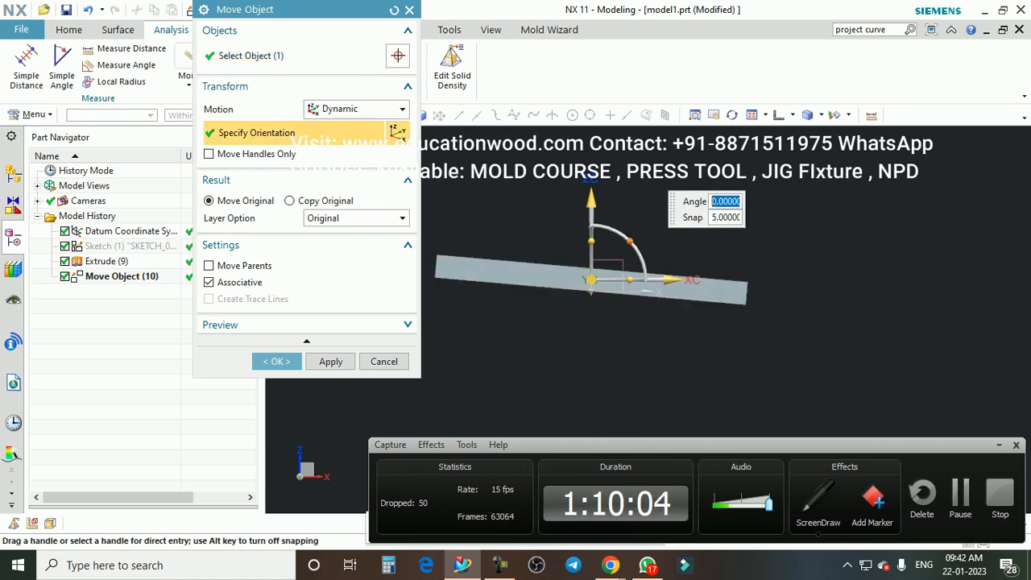
pyautogui.press('Return')
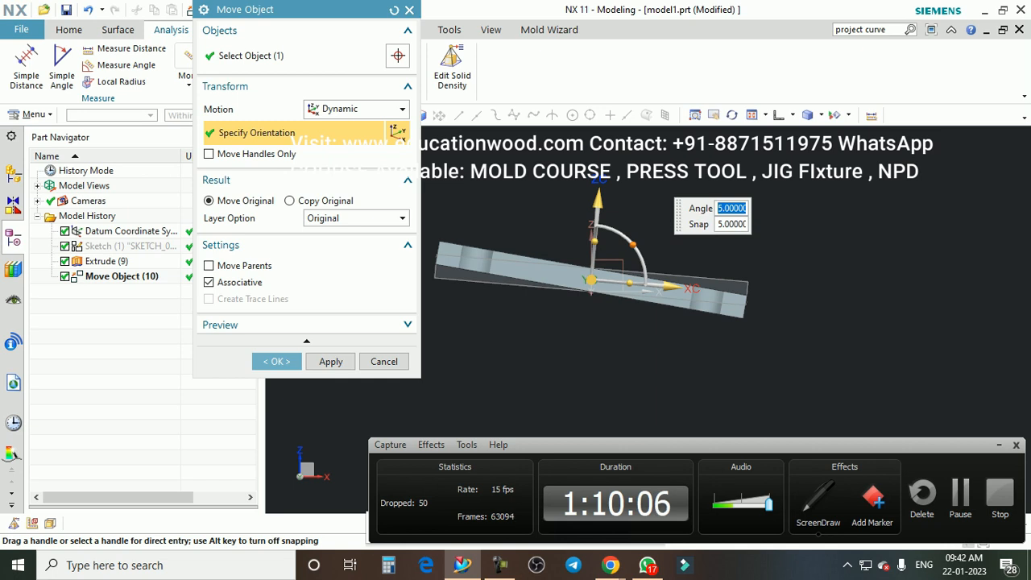
pyautogui.write('-5')
pyautogui.press('Return')
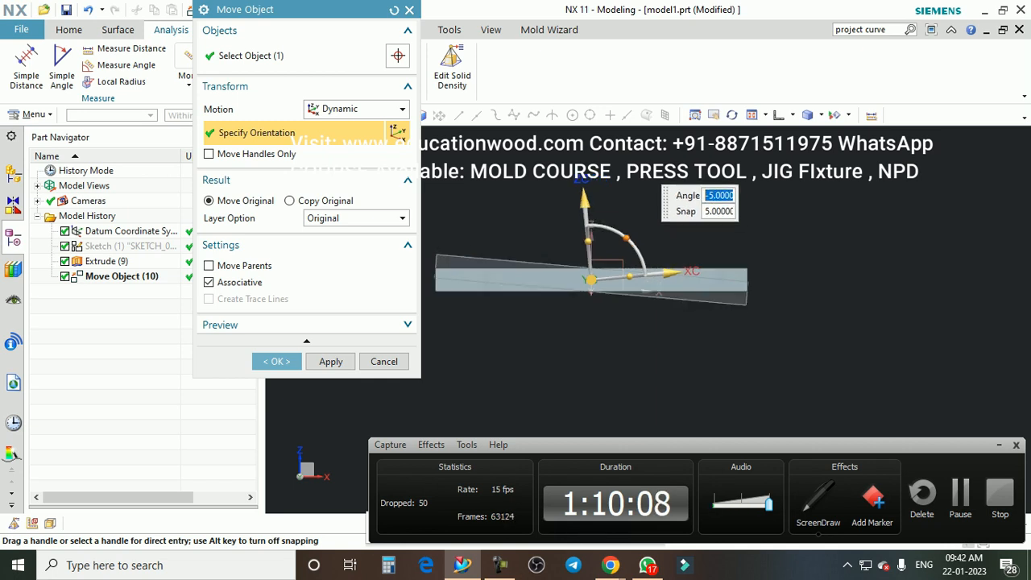
pyautogui.click(277, 362)
# Step: Examine the plate's alignment with the datum coordinate system from several directions
pyautogui.scroll(1, 588, 300)
pyautogui.moveTo(588, 300); pyautogui.dragTo(627, 311, button='middle')
pyautogui.scroll(-2, 627, 311)
pyautogui.moveTo(682, 288); pyautogui.dragTo(718, 294, button='middle')
pyautogui.scroll(1, 718, 284)
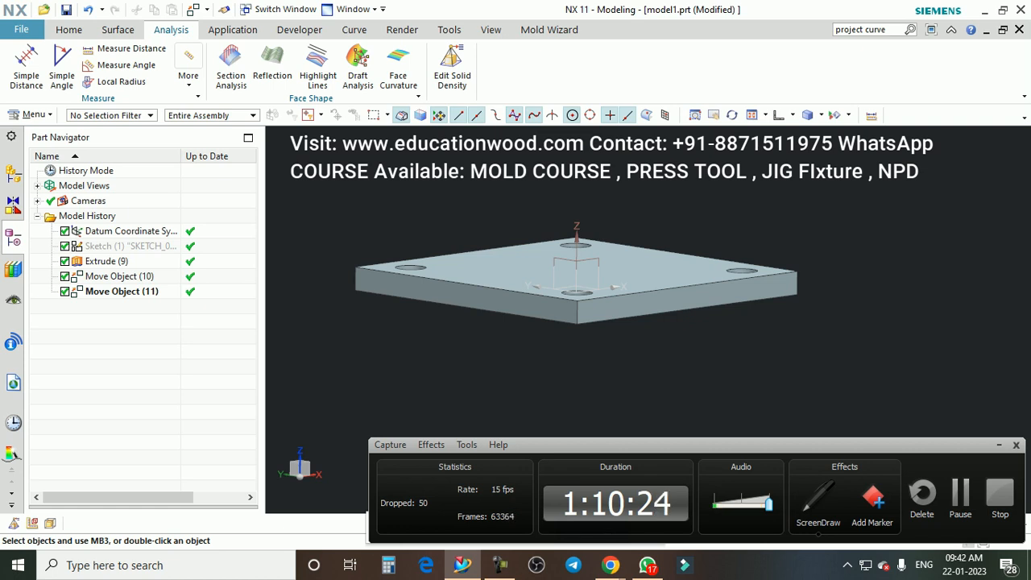
pyautogui.scroll(1, 494, 275)
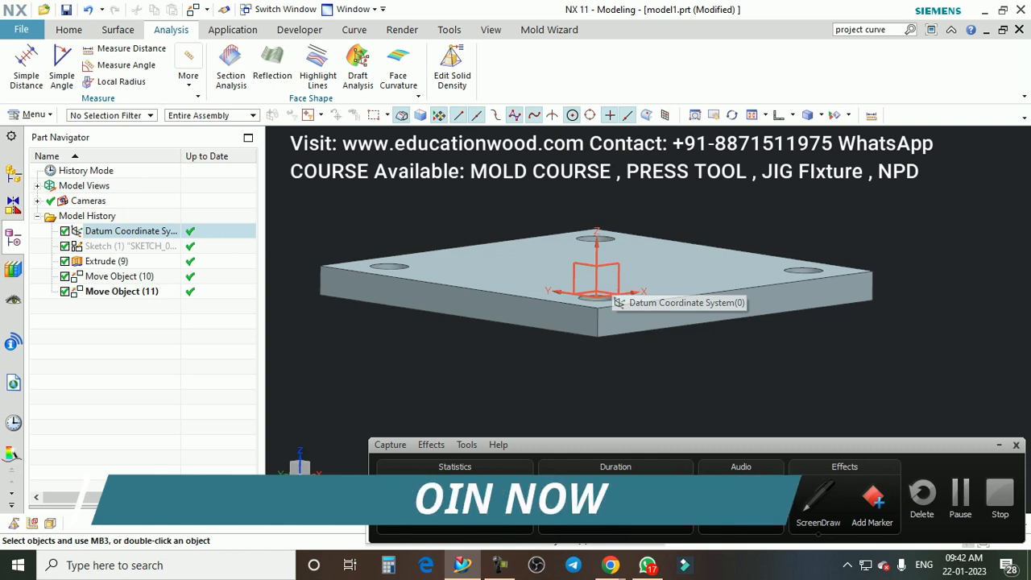
pyautogui.scroll(-1, 573, 270)
pyautogui.scroll(-2, 645, 267)
pyautogui.moveTo(638, 211); pyautogui.dragTo(660, 233, button='middle')
pyautogui.scroll(1, 654, 267)
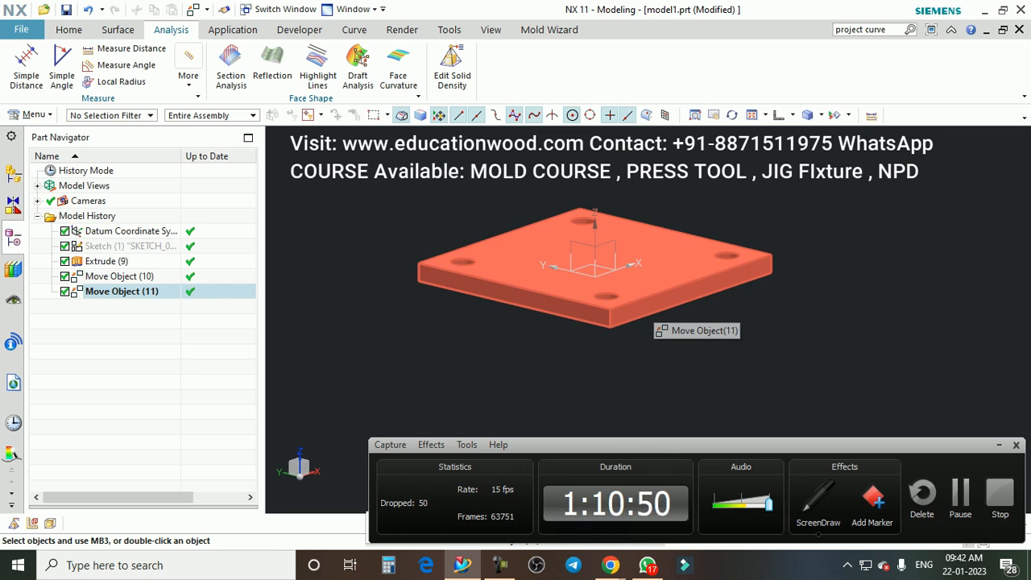
pyautogui.keyDown('shift'); pyautogui.moveTo(633, 302); pyautogui.dragTo(607, 302, button='middle'); pyautogui.keyUp('shift')
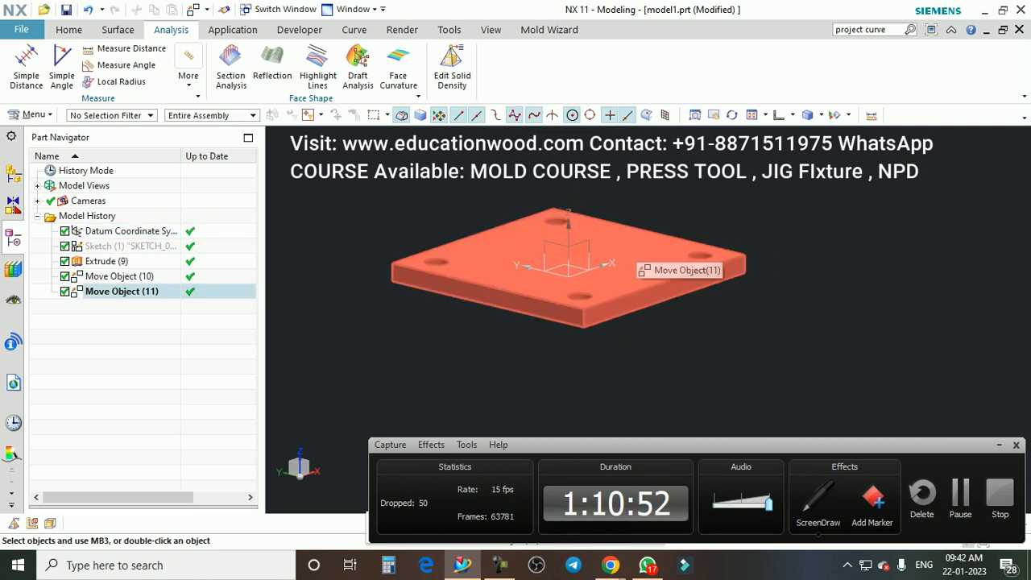
# Step: Switch to the open part 4 Cavity Threaded MOLD.prt and view the whole mold
pyautogui.click(355, 9)
pyautogui.click(403, 127)
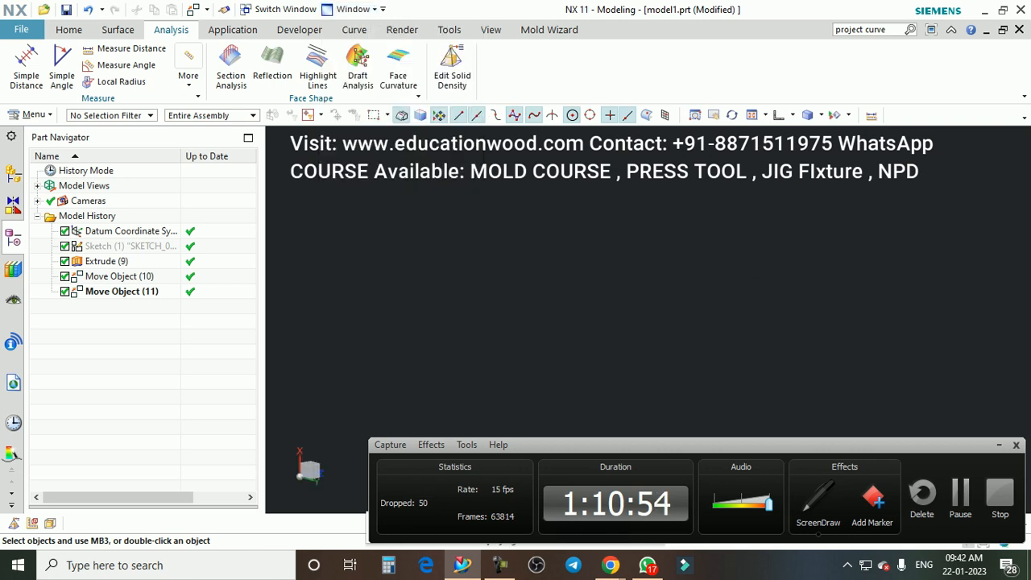
pyautogui.scroll(1, 622, 182)
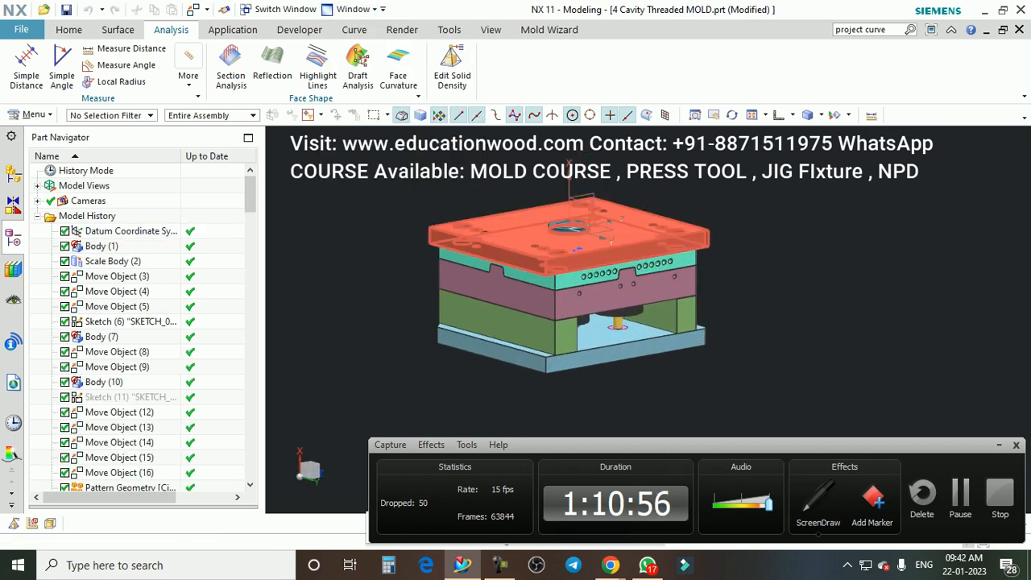
pyautogui.scroll(-2, 679, 209)
pyautogui.scroll(1, 679, 209)
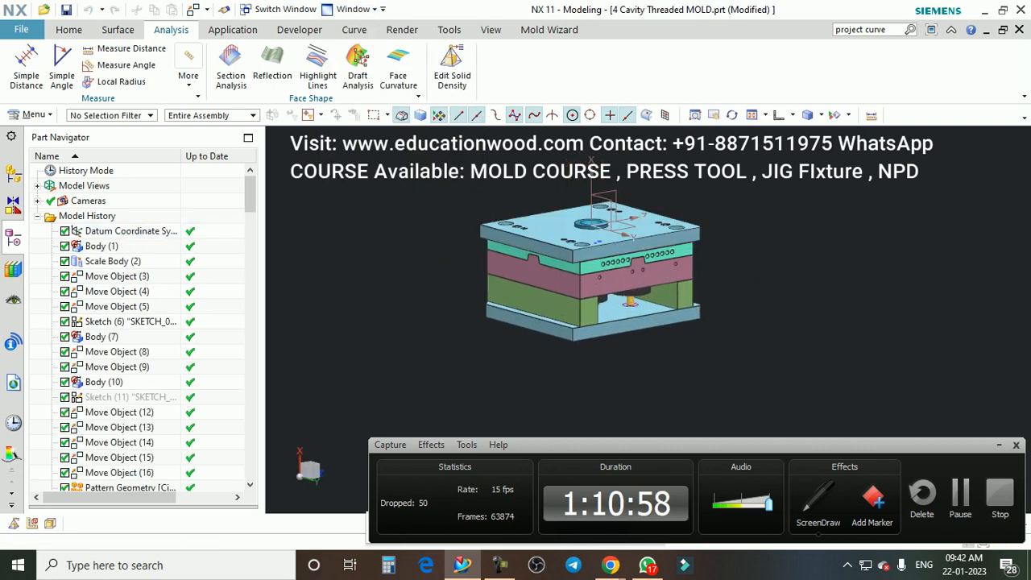
# Step: Hide the datum coordinate system above the mold's top plate
pyautogui.click(69, 29)
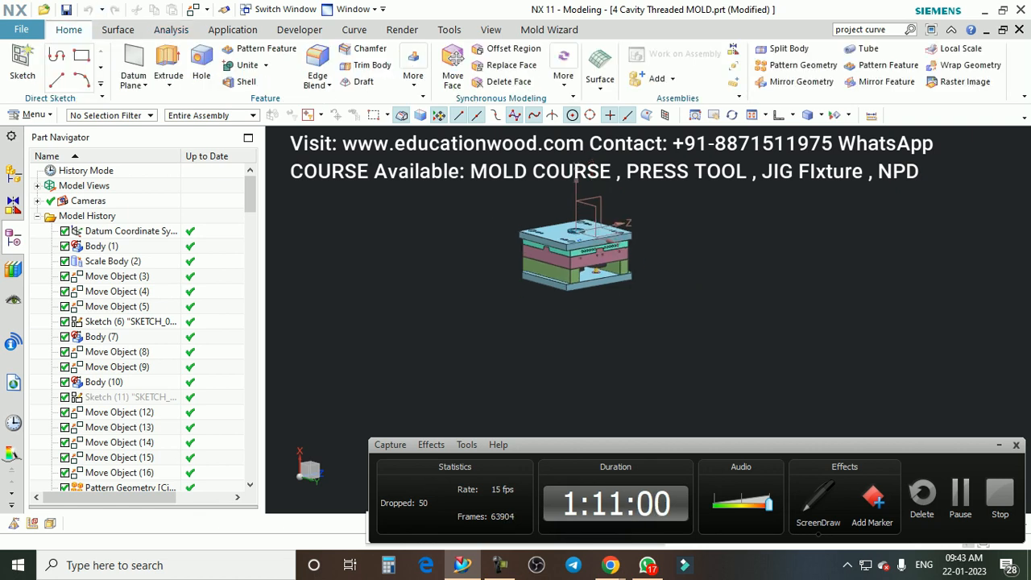
pyautogui.scroll(1, 573, 187)
pyautogui.rightClick(573, 185)
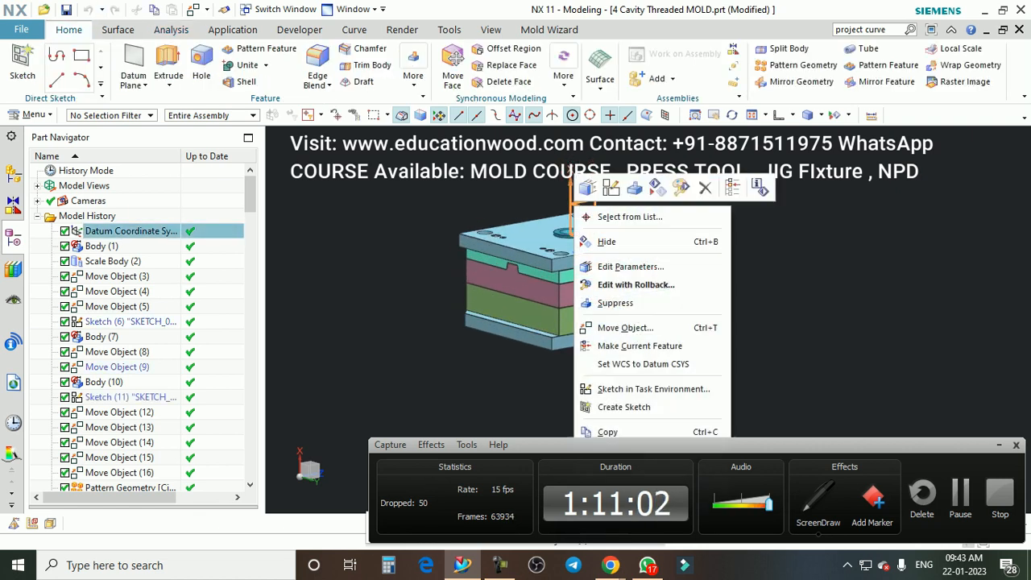
pyautogui.click(607, 242)
pyautogui.moveTo(684, 444); pyautogui.dragTo(689, 455)
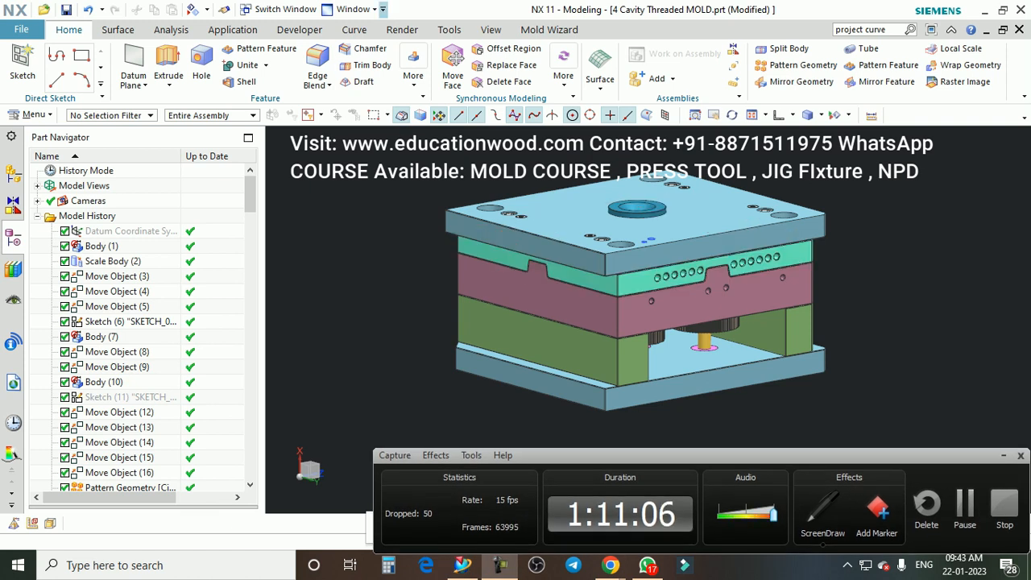
# Step: Turn on True Shading for the mold display
pyautogui.click(402, 30)
pyautogui.click(26, 68)
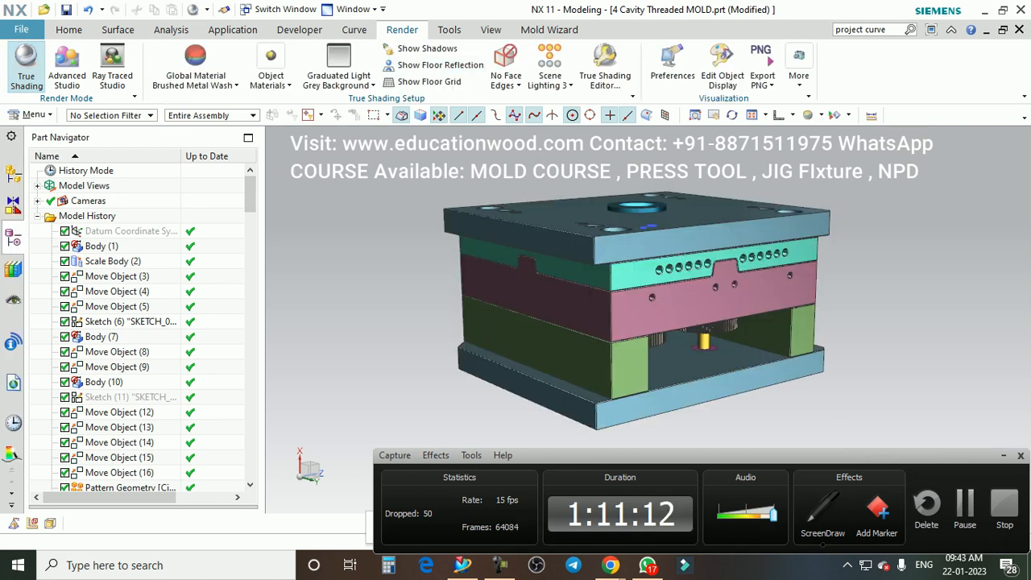
pyautogui.moveTo(564, 306); pyautogui.dragTo(644, 347, button='middle')
# Step: Try the floor grid, floor reflection and shadows in the True Shading display
pyautogui.click(431, 81)
pyautogui.click(440, 66)
pyautogui.click(430, 49)
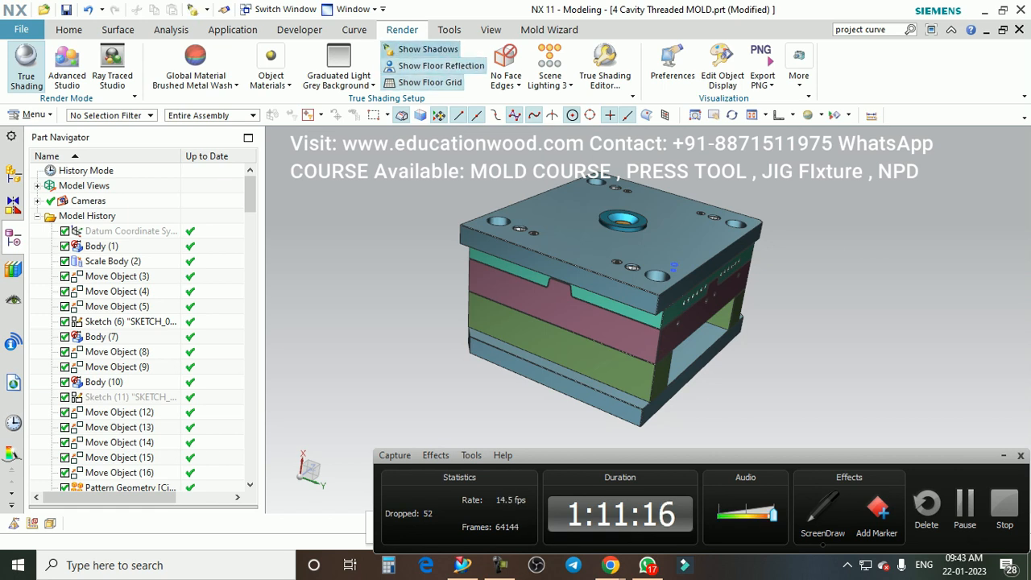
pyautogui.click(435, 82)
pyautogui.click(439, 65)
pyautogui.click(431, 49)
# Step: Use Immediate Hide on the top clamping plate, the teal and purple plates below it, and the bottom clamping plate
pyautogui.scroll(-1, 531, 151)
pyautogui.moveTo(644, 266); pyautogui.dragTo(632, 190, button='middle')
pyautogui.scroll(2, 649, 265)
pyautogui.scroll(-2, 617, 173)
pyautogui.scroll(1, 576, 197)
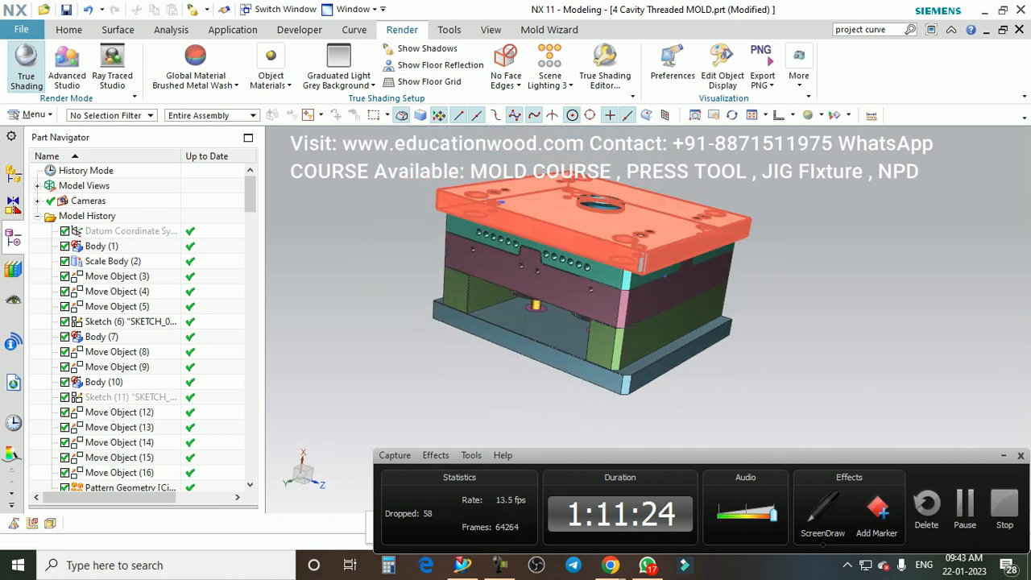
pyautogui.hotkey('ctrl', 'shift', 'i')
pyautogui.click(555, 226)
pyautogui.click(564, 251)
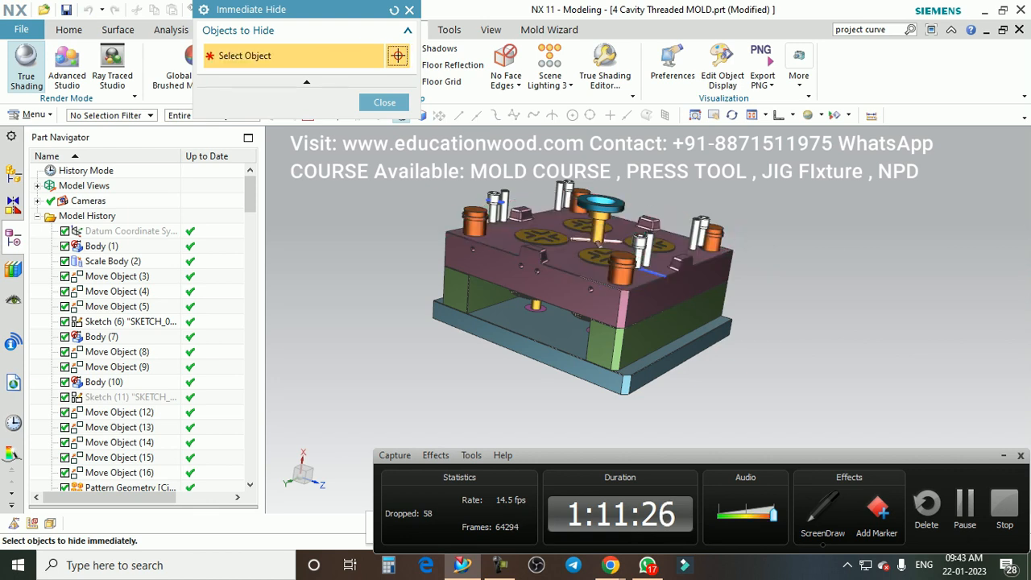
pyautogui.click(570, 278)
pyautogui.scroll(2, 544, 320)
pyautogui.click(556, 346)
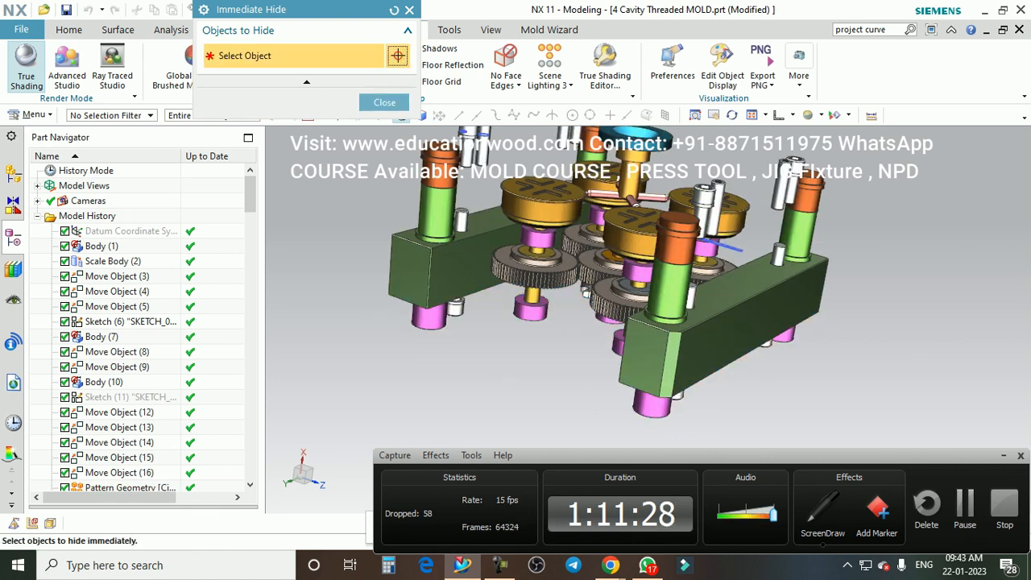
# Step: Hide the two green spacer blocks so only the pillars, gears and inserts are displayed
pyautogui.click(642, 361)
pyautogui.click(471, 277)
pyautogui.press('Escape')
pyautogui.moveTo(576, 298); pyautogui.dragTo(671, 261, button='middle')
pyautogui.scroll(-2, 670, 261)
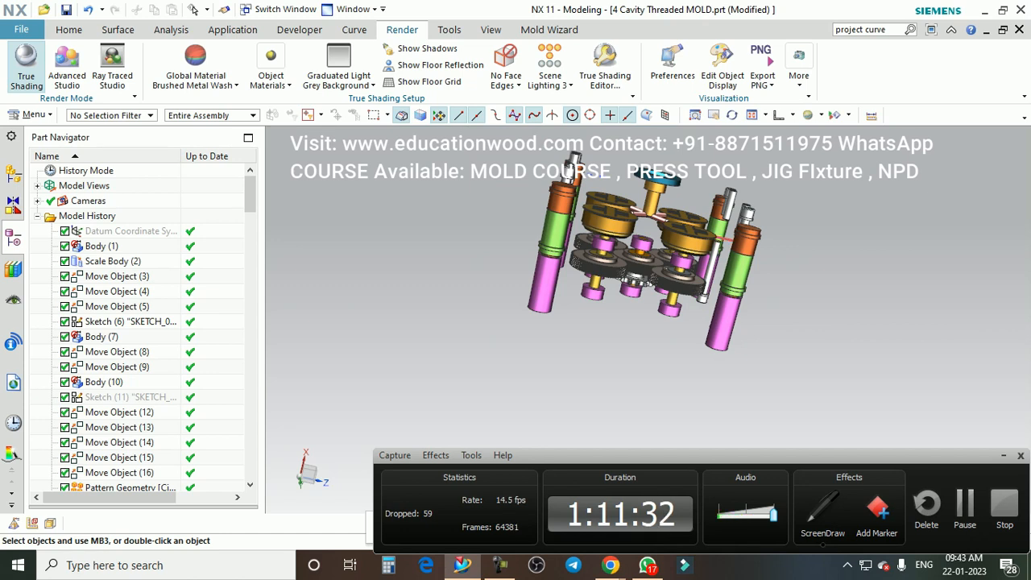
# Step: Restrict selection to Curve and hide the curves around the mold's internal components
pyautogui.press('F8')
pyautogui.click(111, 115)
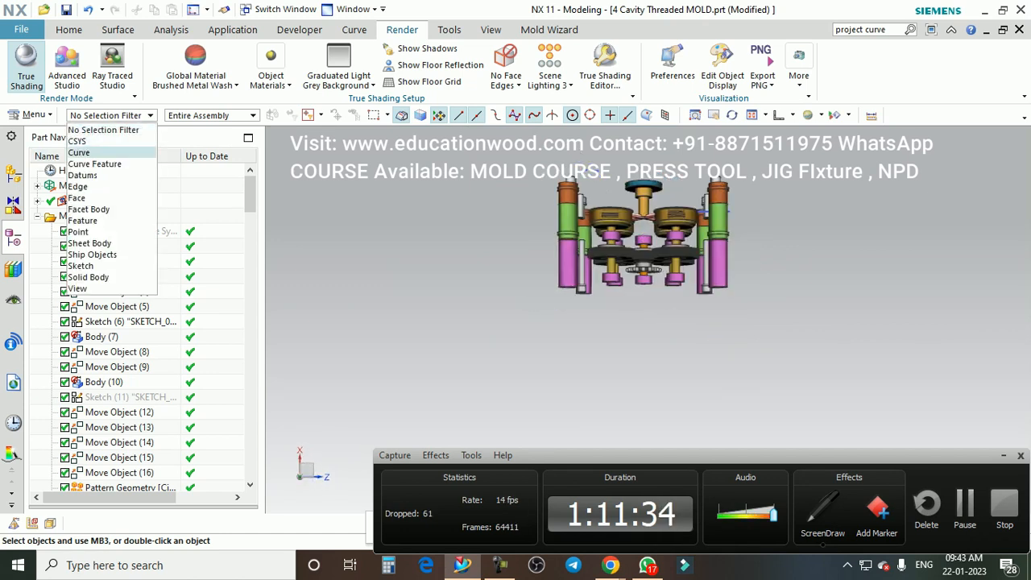
pyautogui.click(97, 152)
pyautogui.rightClick(593, 177)
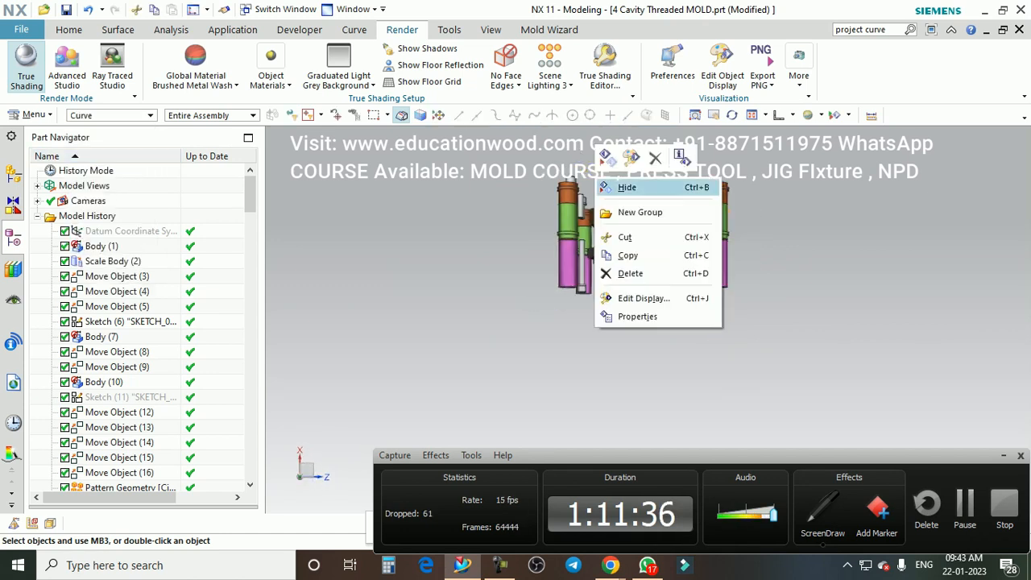
pyautogui.click(608, 158)
pyautogui.scroll(5, 638, 200)
pyautogui.moveTo(638, 200); pyautogui.dragTo(677, 241, button='middle')
pyautogui.scroll(-4, 642, 229)
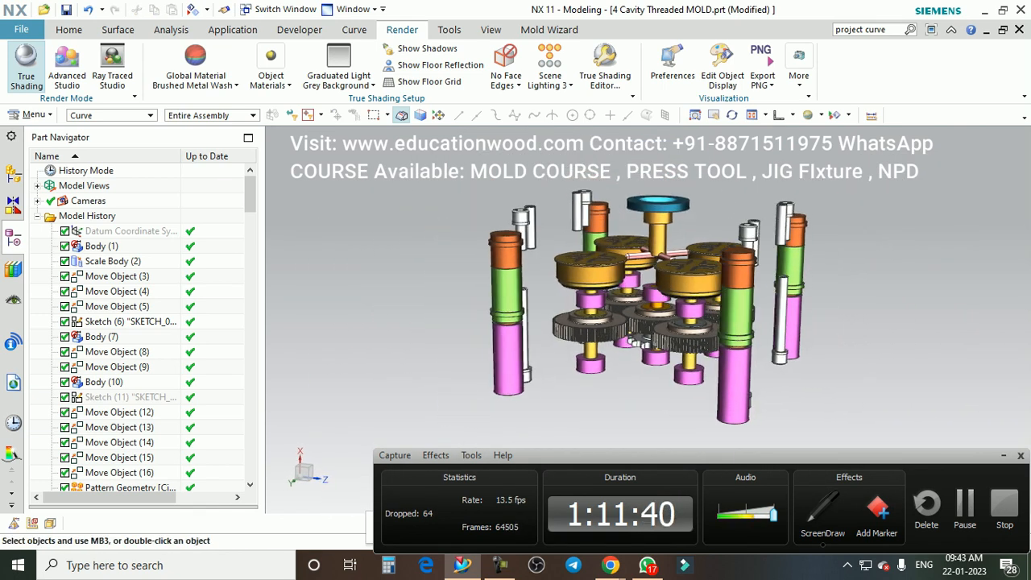
# Step: Start a JPEG export of the mold internals and choose the Desktop as the save location
pyautogui.click(69, 29)
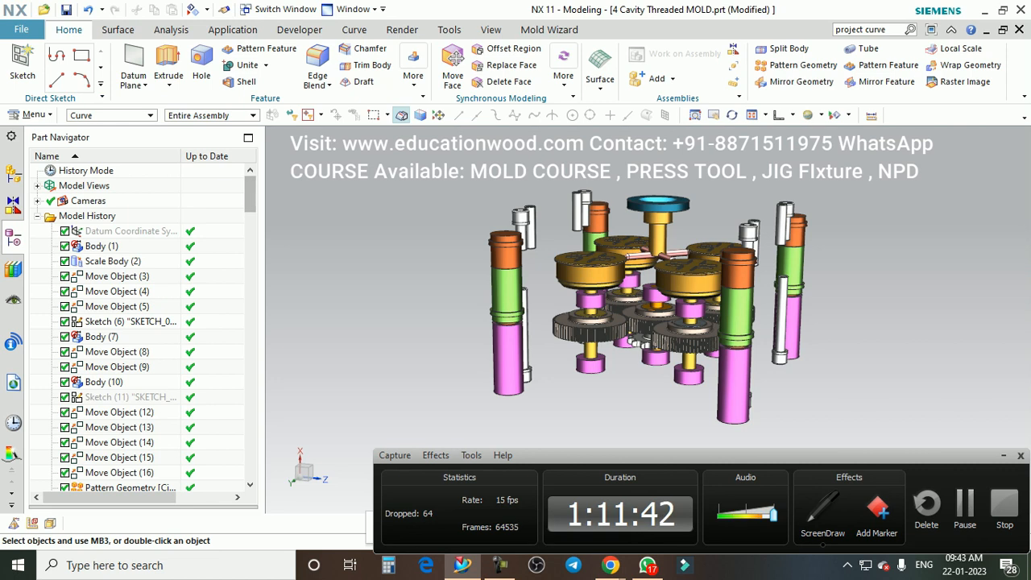
pyautogui.scroll(-2, 717, 288)
pyautogui.scroll(2, 657, 330)
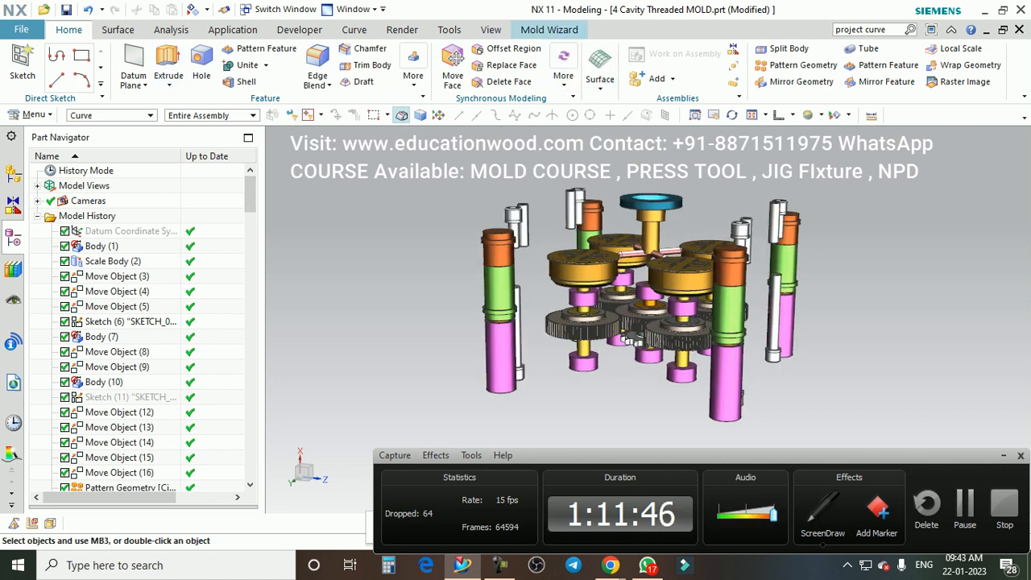
pyautogui.click(490, 29)
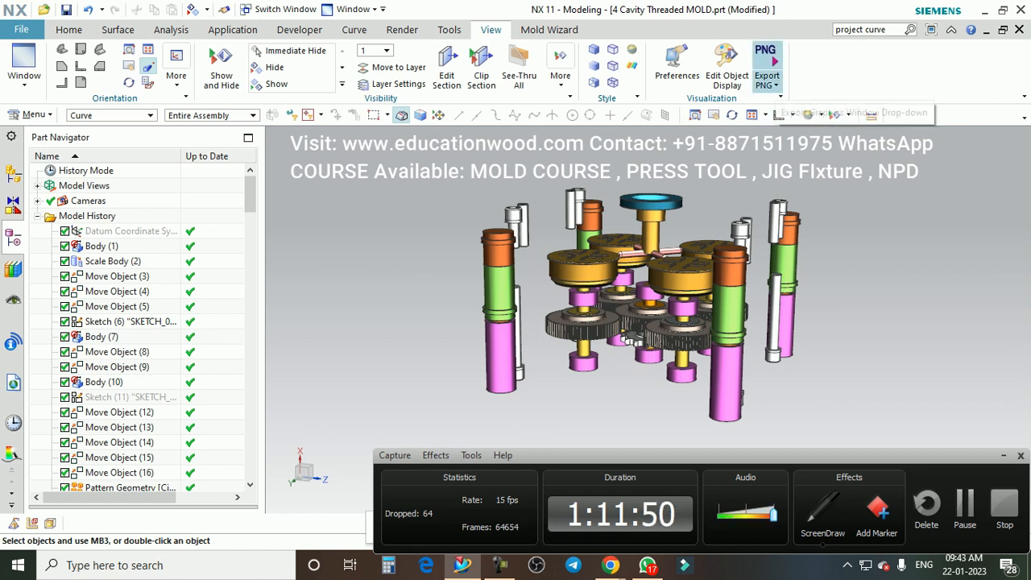
pyautogui.click(767, 80)
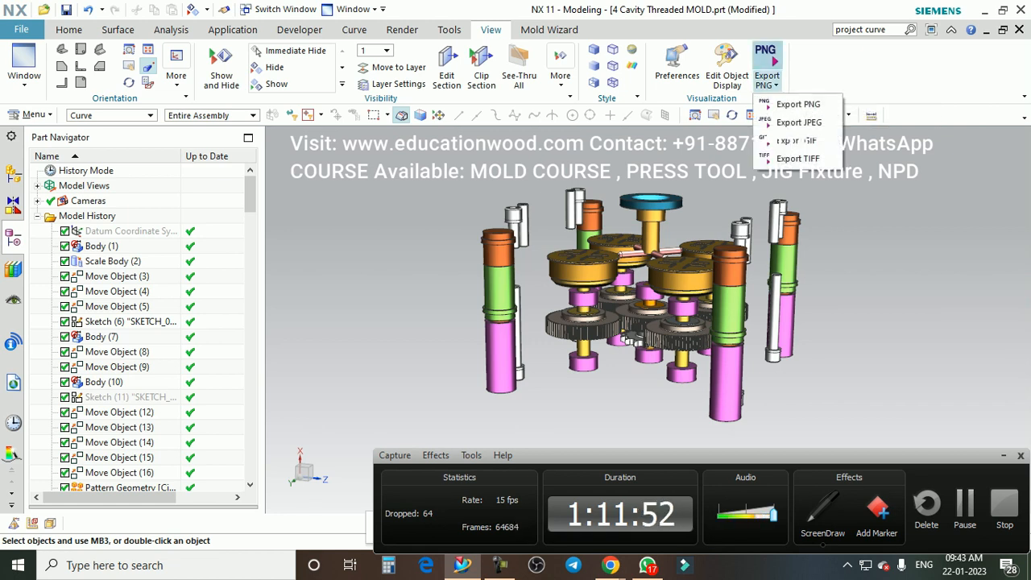
pyautogui.click(798, 122)
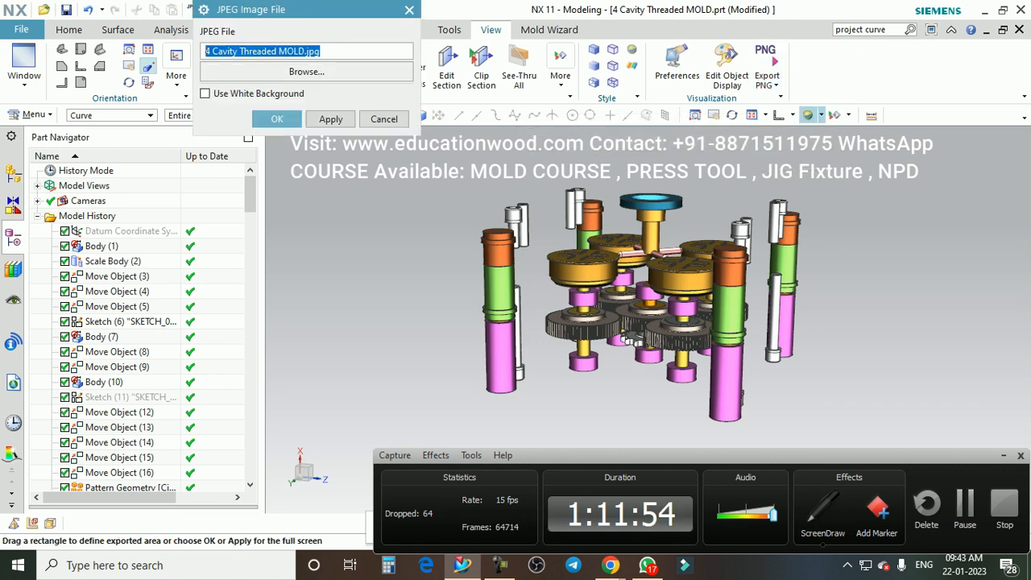
pyautogui.click(306, 71)
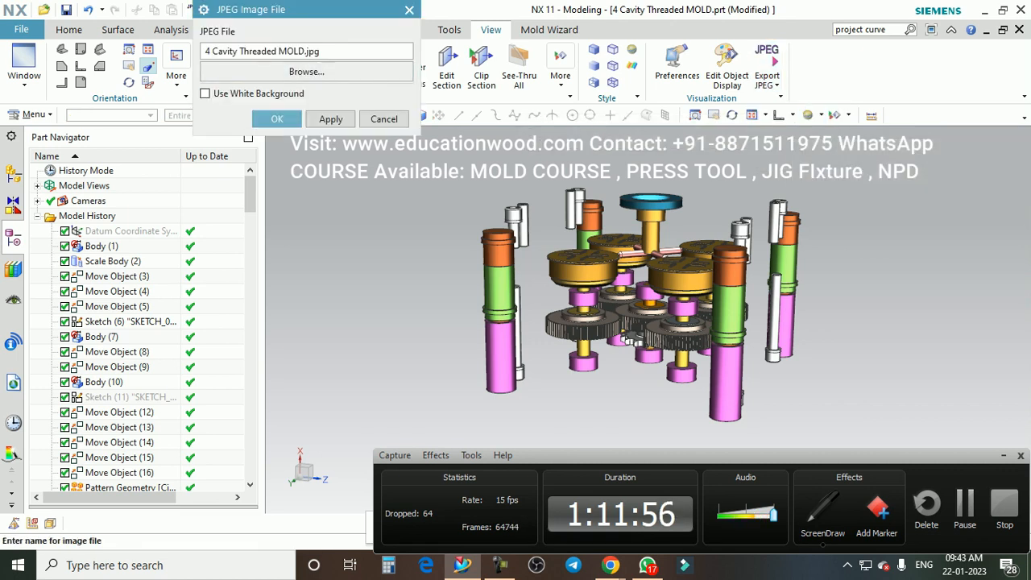
pyautogui.click(134, 113)
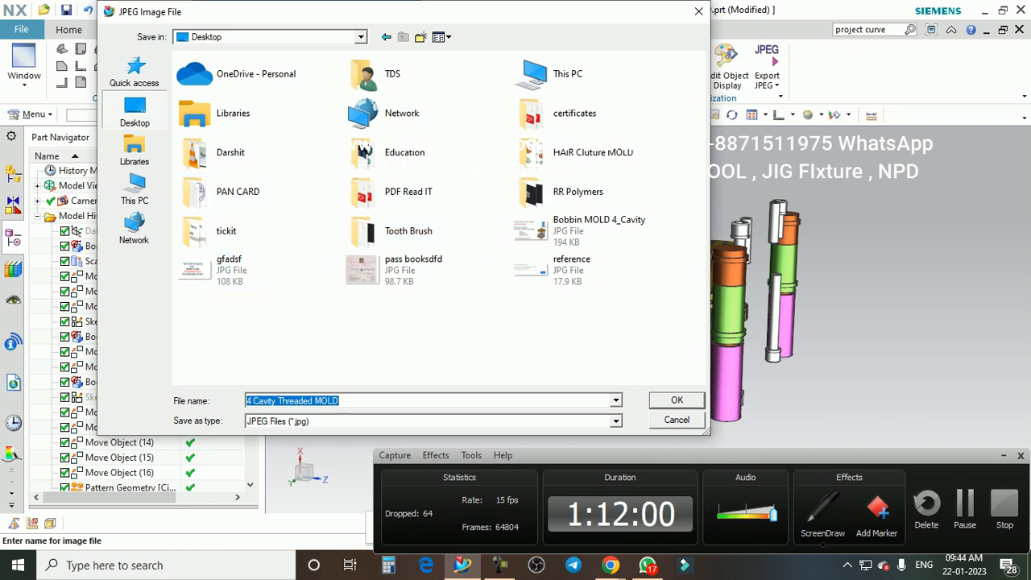
# Step: Name the JPEG file 1, use a white background and export the image
pyautogui.click(349, 401)
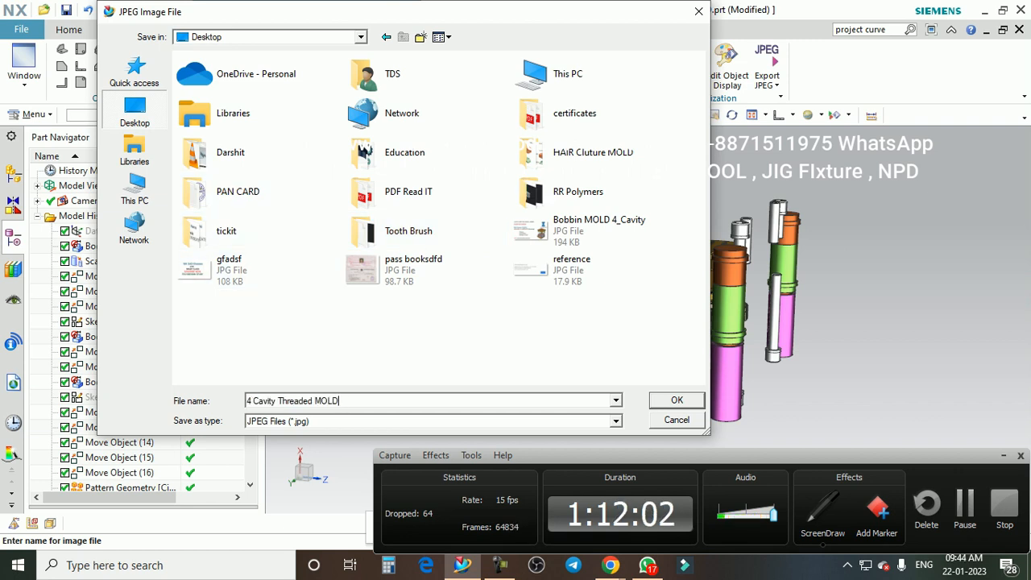
pyautogui.hotkey('ctrl', 'a')
pyautogui.write('1')
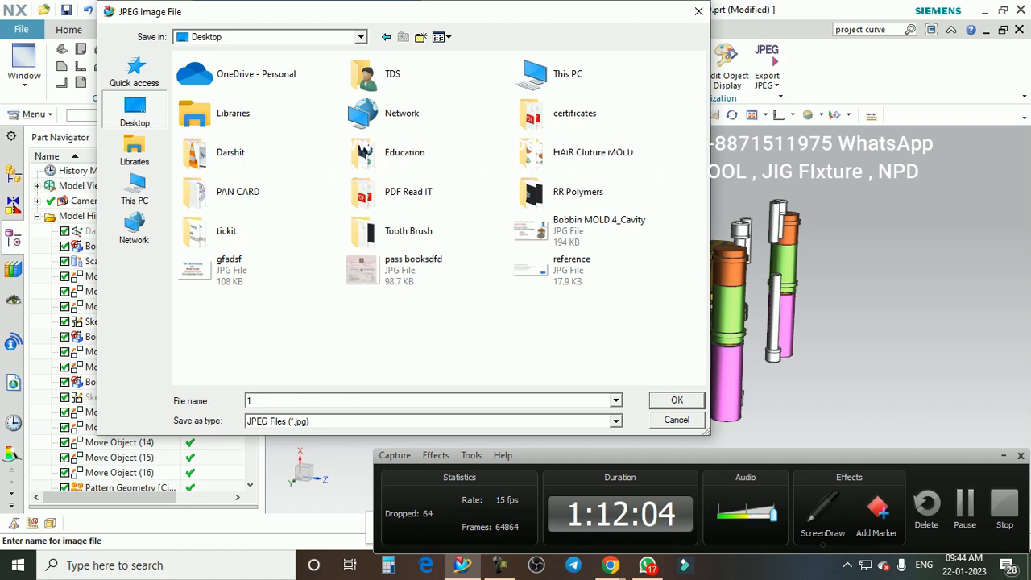
pyautogui.press('Return')
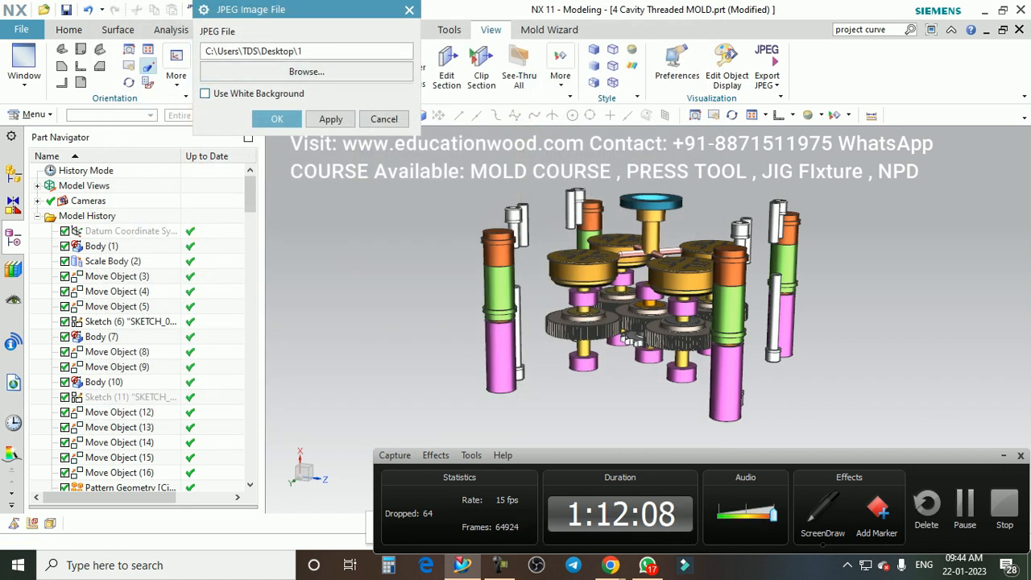
pyautogui.click(206, 94)
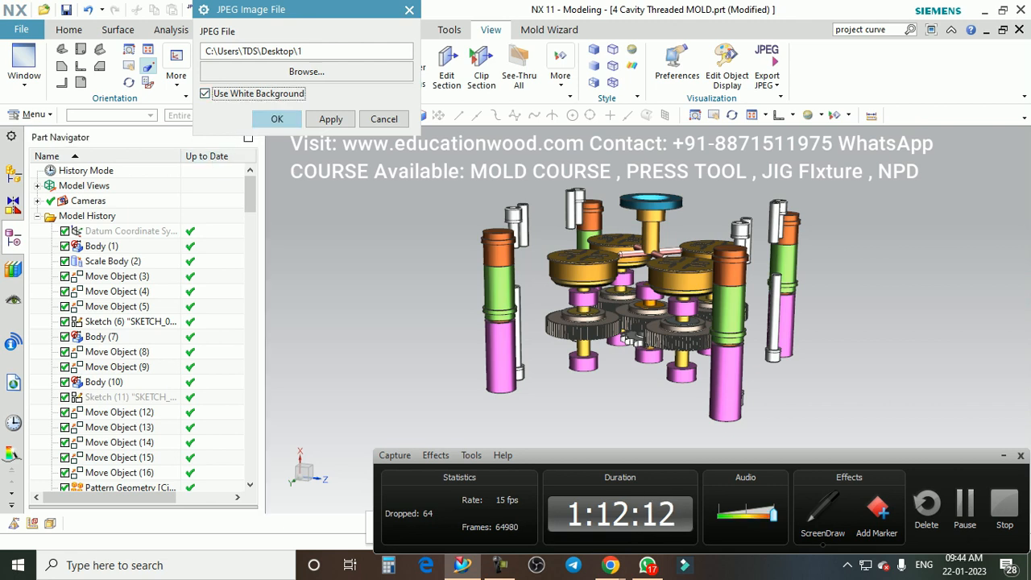
pyautogui.click(277, 119)
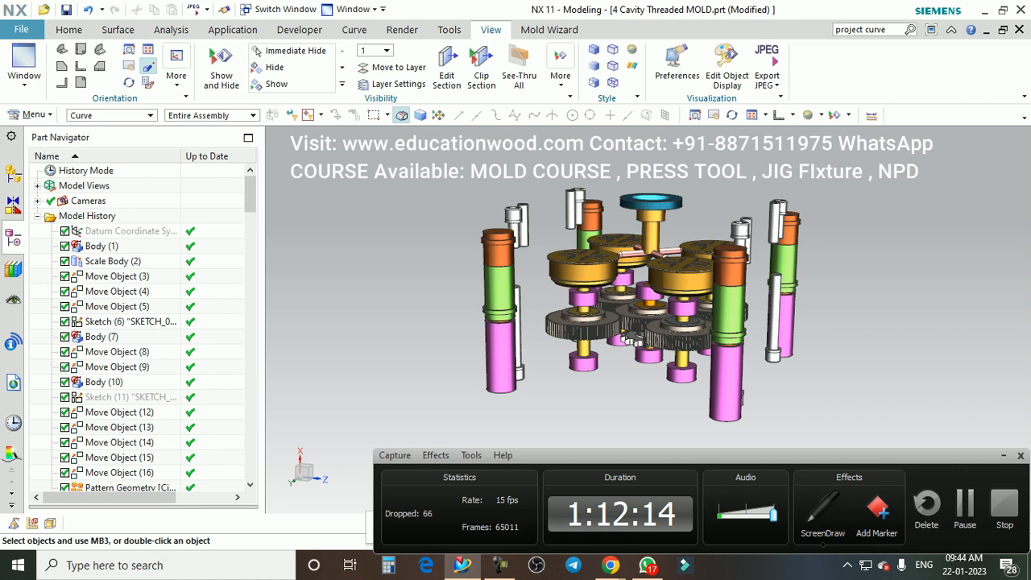
# Step: Minimize the open windows and view the exported image 1.jpg from the desktop at full window size, closing it when done
pyautogui.click(985, 10)
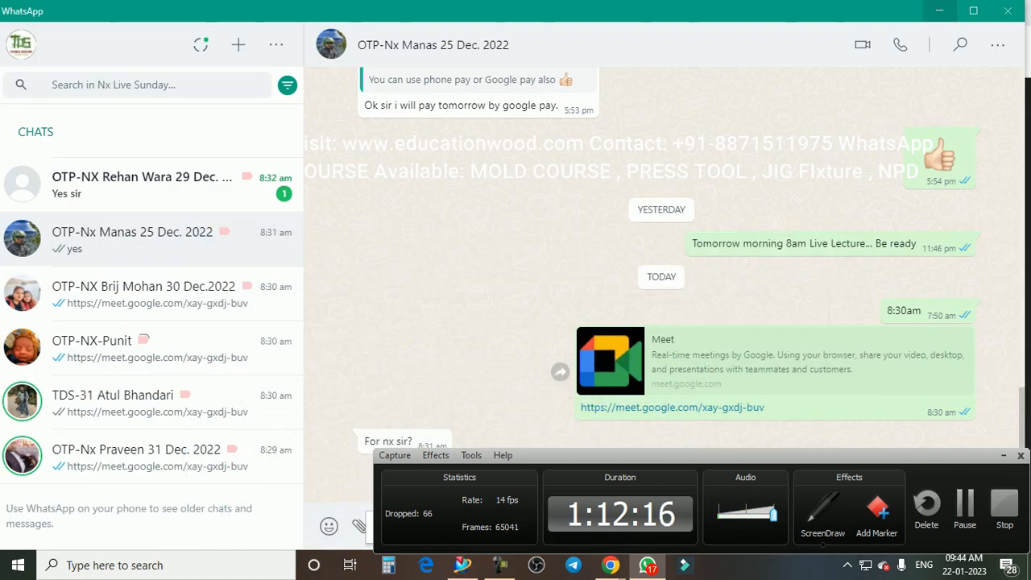
pyautogui.click(940, 11)
pyautogui.click(943, 11)
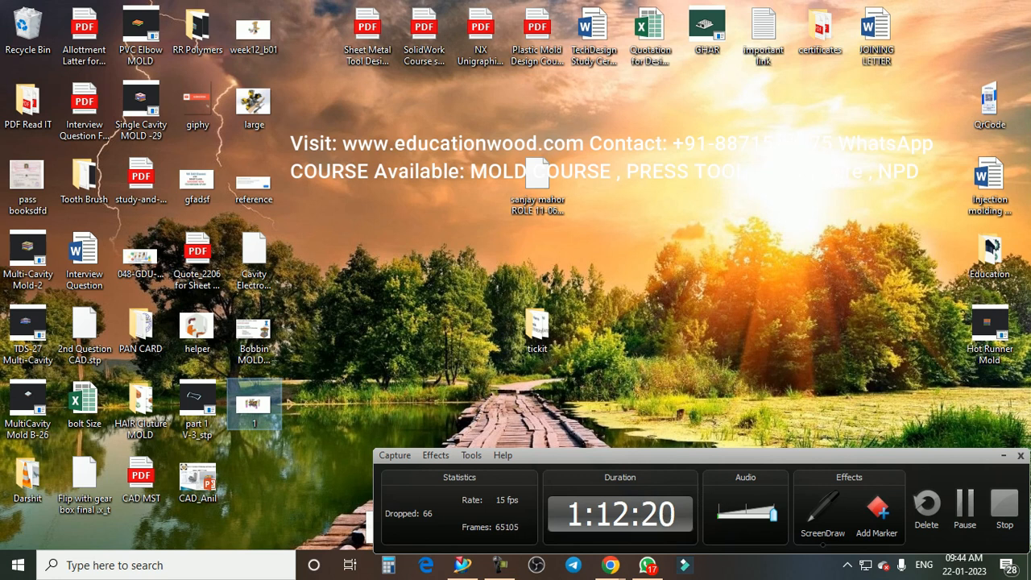
pyautogui.doubleClick(253, 407)
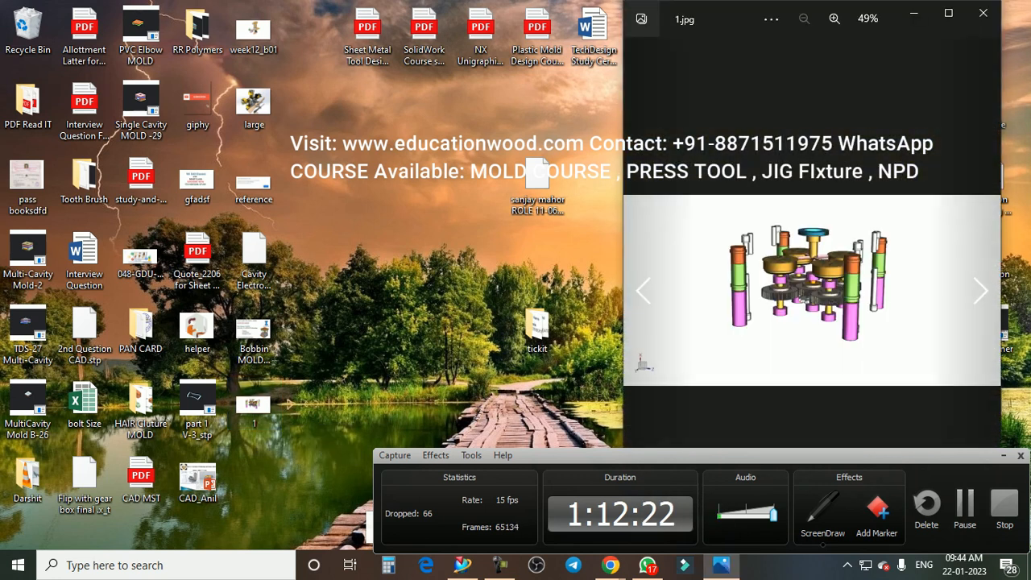
pyautogui.click(948, 13)
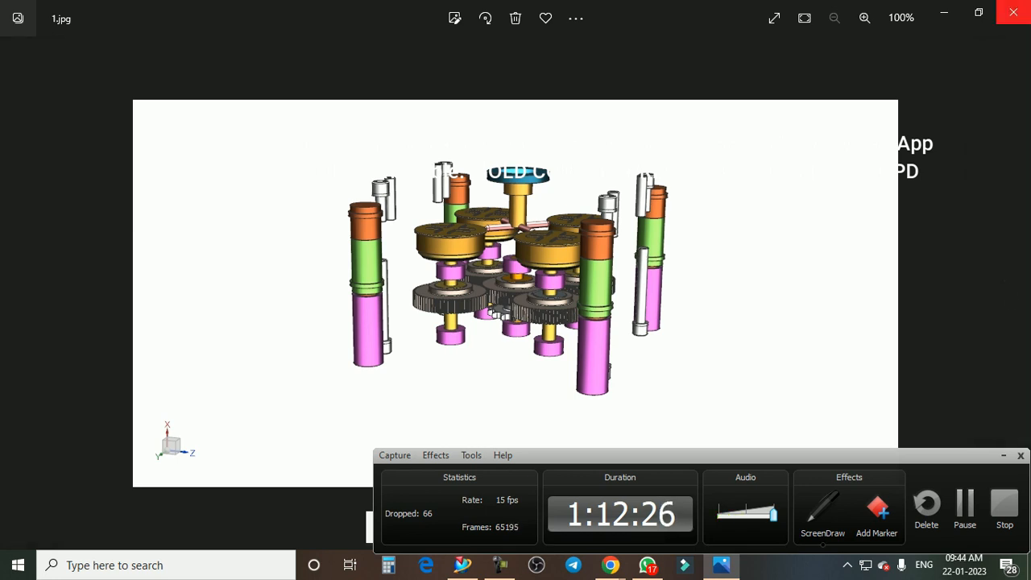
pyautogui.click(1012, 12)
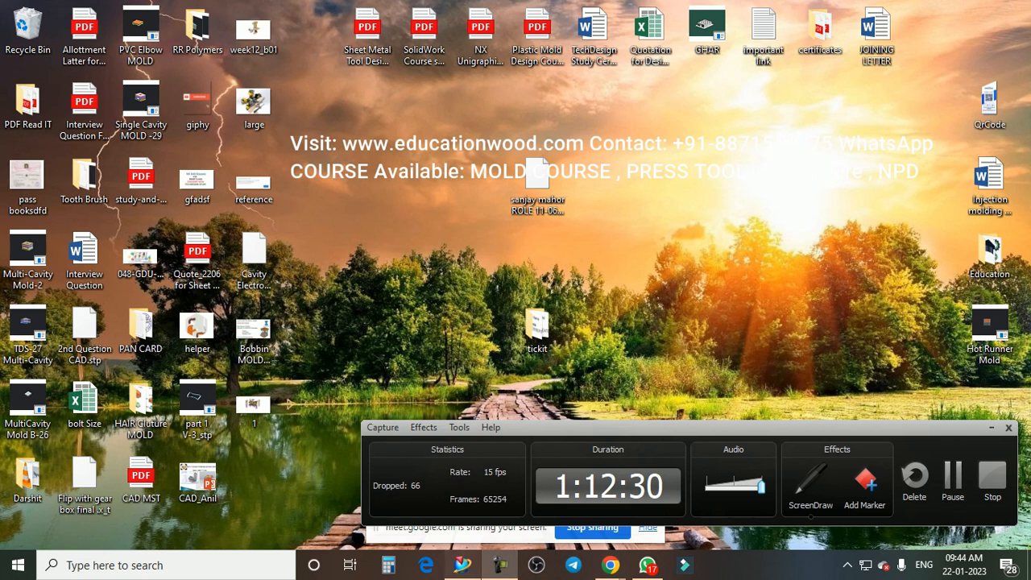
# Step: Switch back to NX and reset the selection filter to No Selection Filter
pyautogui.click(499, 565)
pyautogui.keyDown('shift'); pyautogui.moveTo(632, 339); pyautogui.dragTo(593, 340, button='middle'); pyautogui.keyUp('shift')
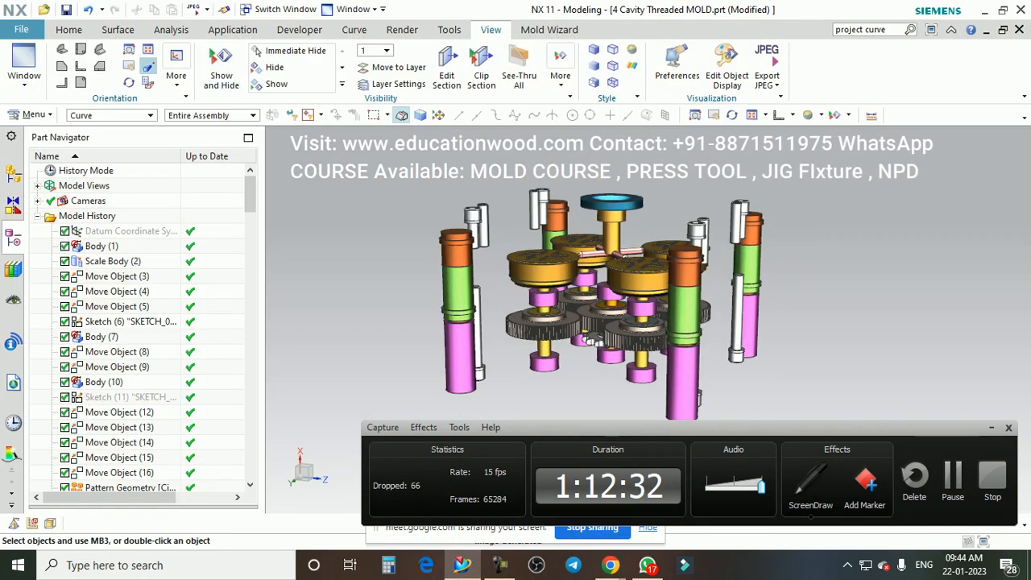
pyautogui.click(69, 30)
pyautogui.scroll(-2, 619, 225)
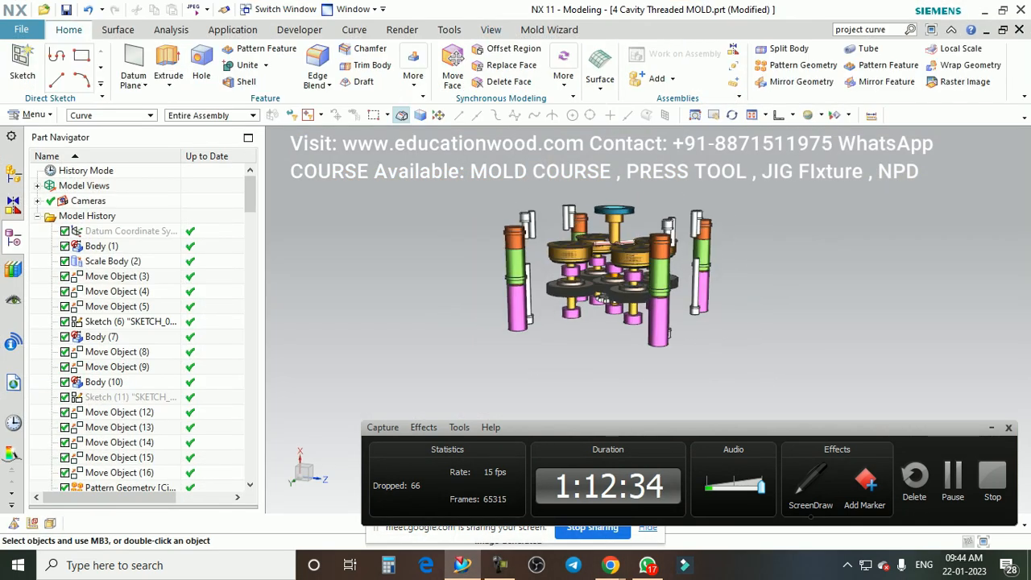
pyautogui.click(151, 116)
pyautogui.click(89, 140)
pyautogui.click(151, 115)
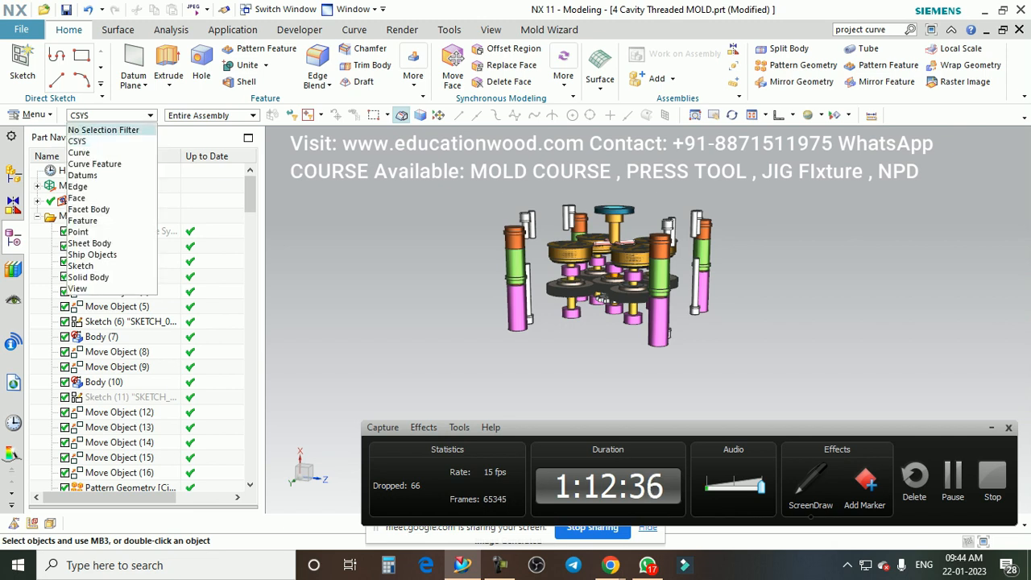
pyautogui.click(105, 130)
pyautogui.moveTo(600, 300); pyautogui.dragTo(596, 302, button='middle')
pyautogui.click(490, 30)
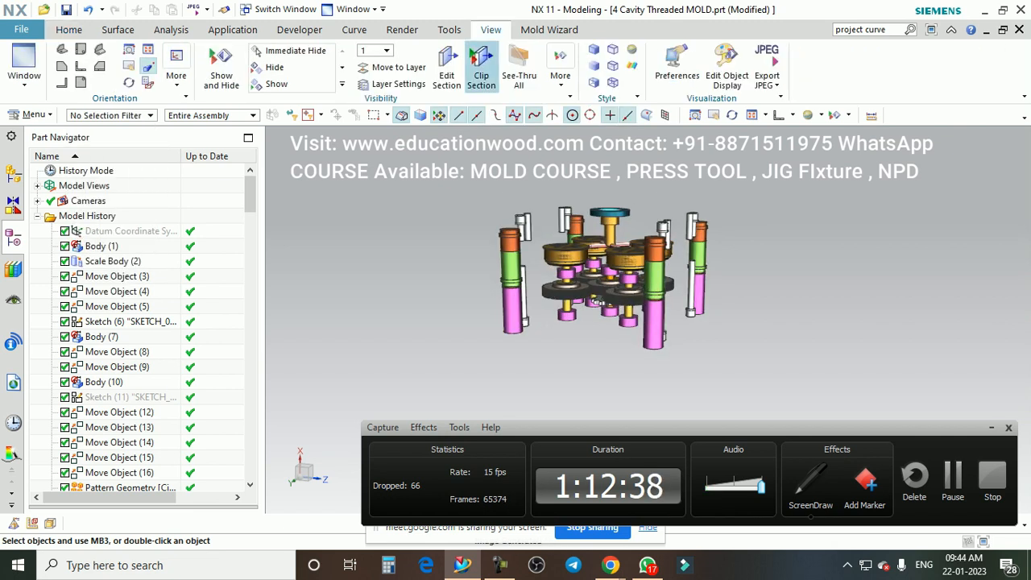
pyautogui.click(69, 30)
pyautogui.moveTo(597, 302); pyautogui.dragTo(645, 297, button='middle')
pyautogui.moveTo(691, 264); pyautogui.dragTo(696, 234, button='middle')
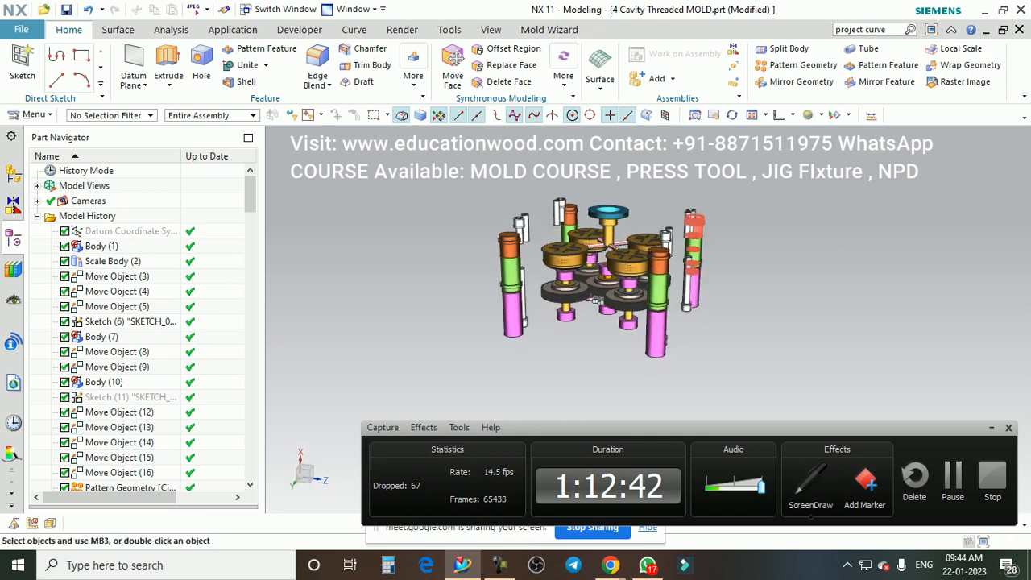
pyautogui.scroll(1, 697, 232)
pyautogui.moveTo(692, 427); pyautogui.dragTo(703, 447)
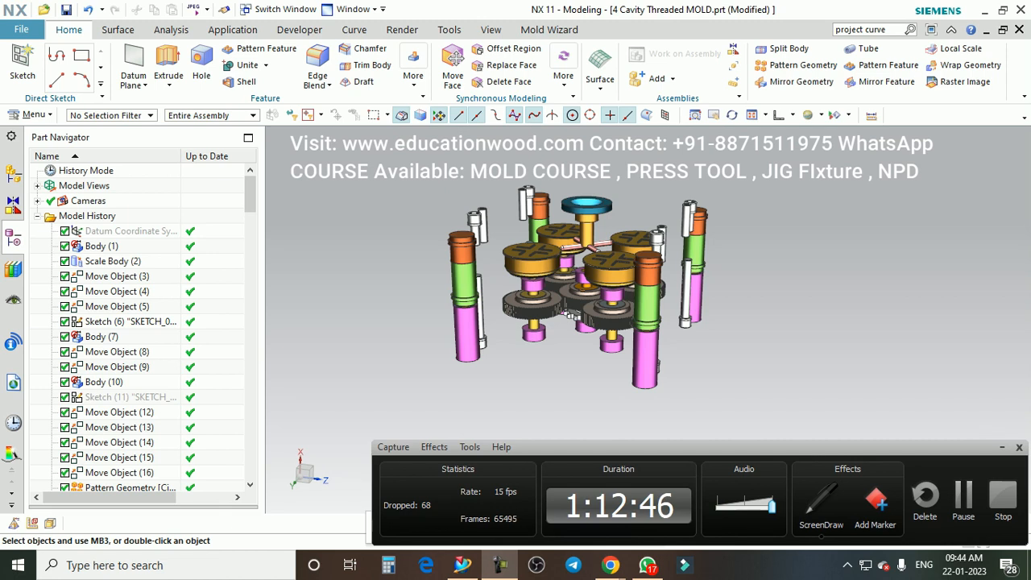
pyautogui.click(490, 29)
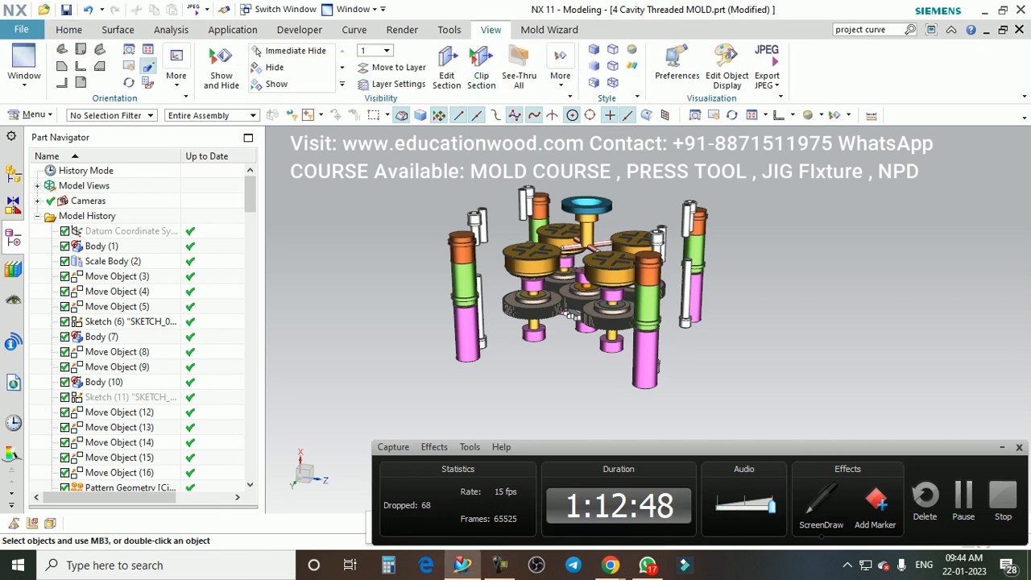
pyautogui.click(68, 29)
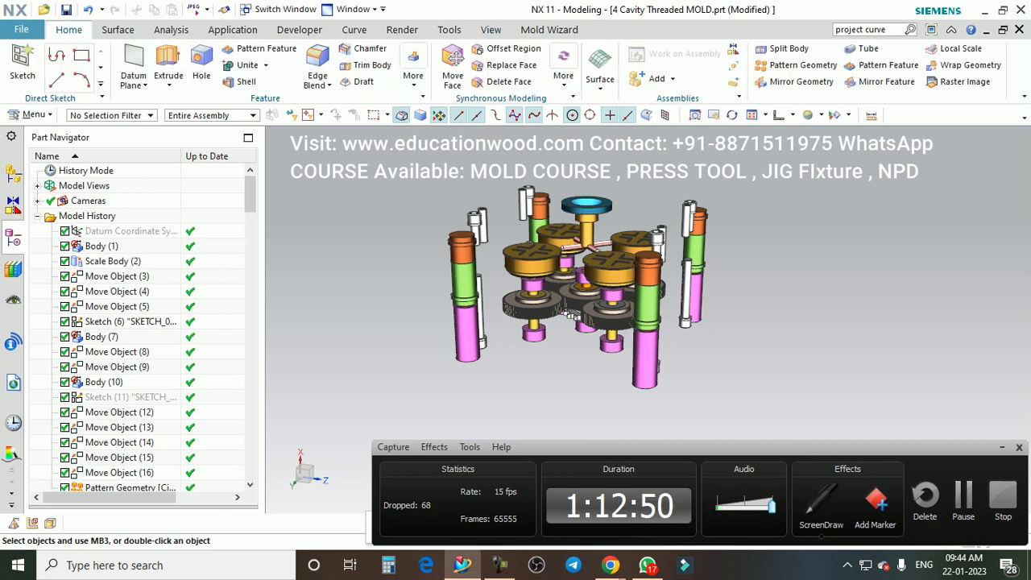
pyautogui.click(491, 29)
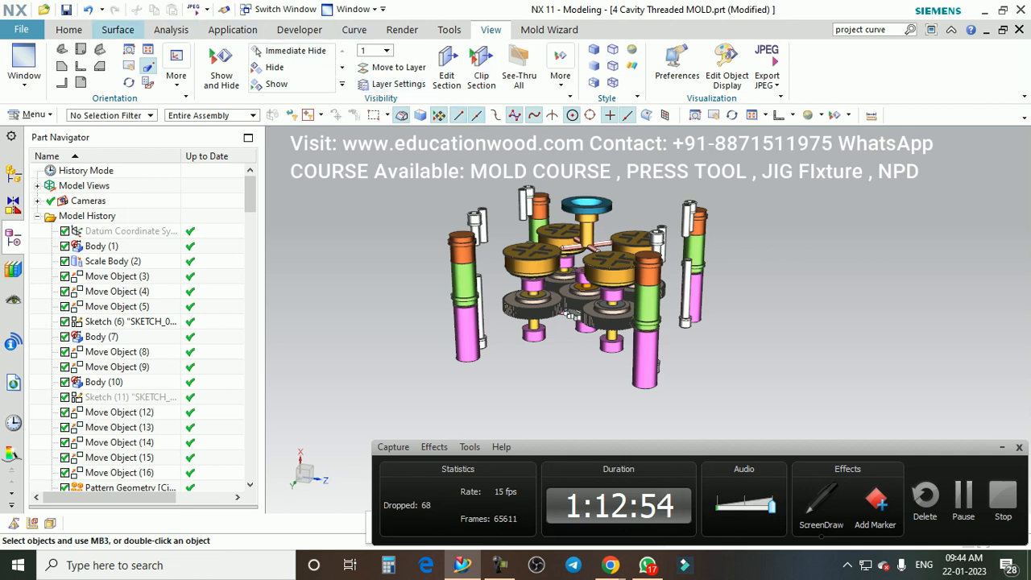
pyautogui.click(118, 29)
pyautogui.click(490, 29)
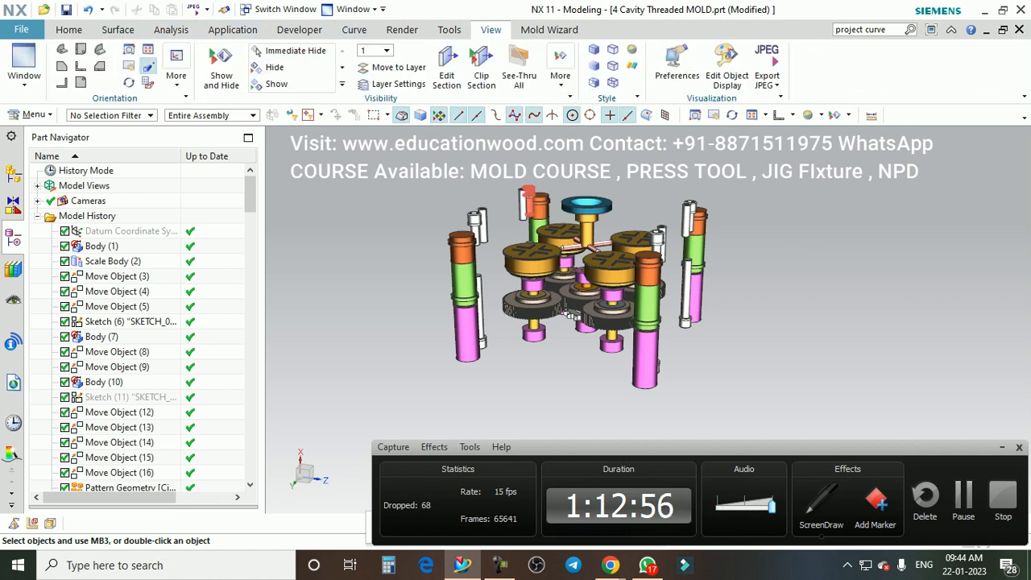
pyautogui.click(69, 29)
pyautogui.click(491, 29)
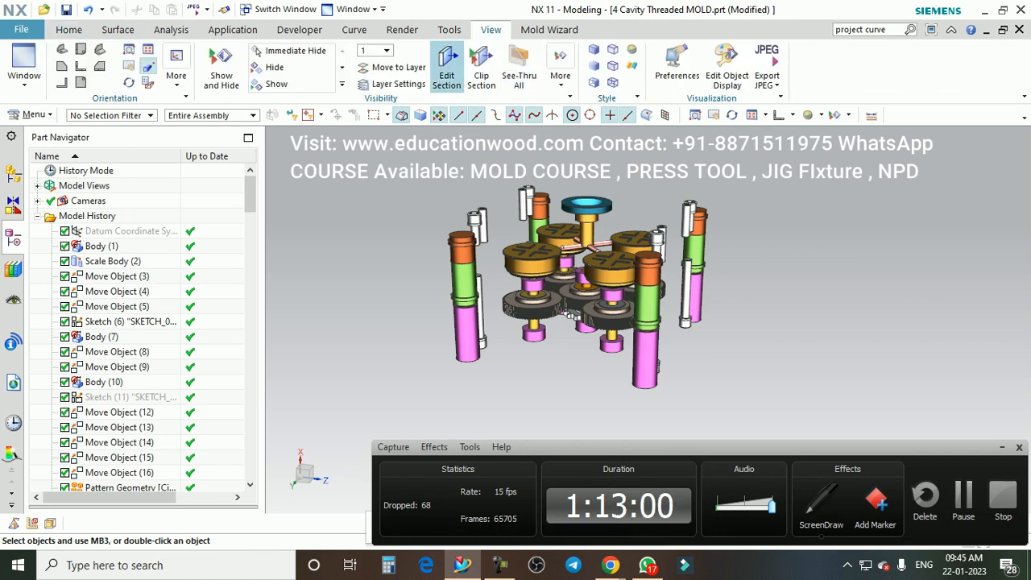
# Step: Turn off True Shading for the displayed mold internals
pyautogui.click(402, 29)
pyautogui.click(26, 65)
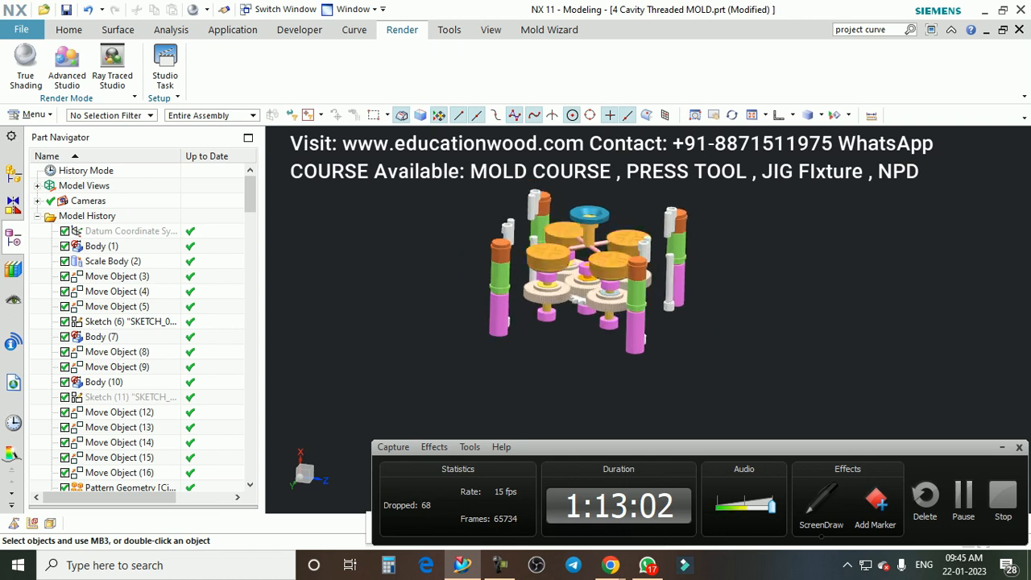
pyautogui.scroll(-2, 713, 226)
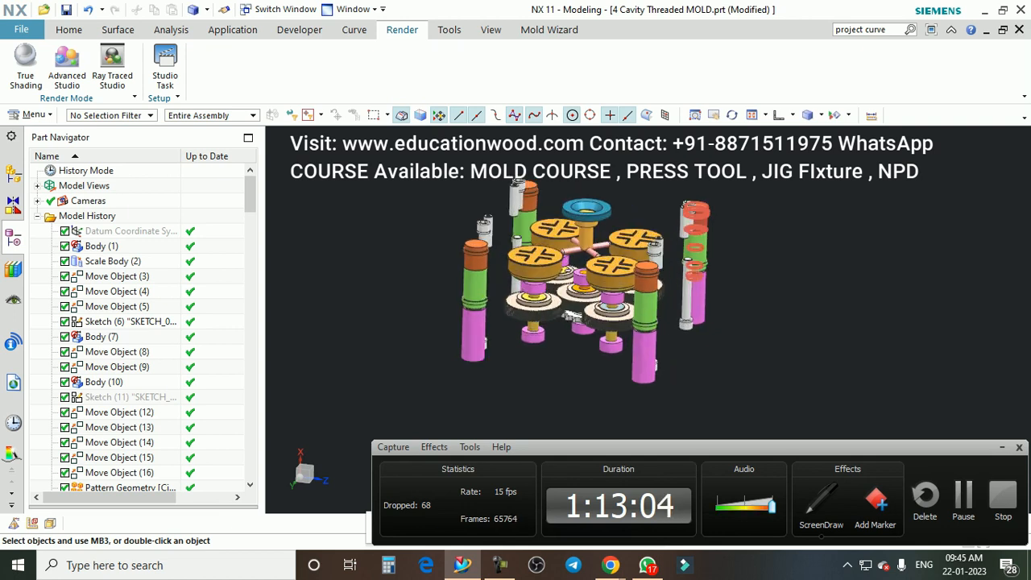
pyautogui.scroll(3, 713, 225)
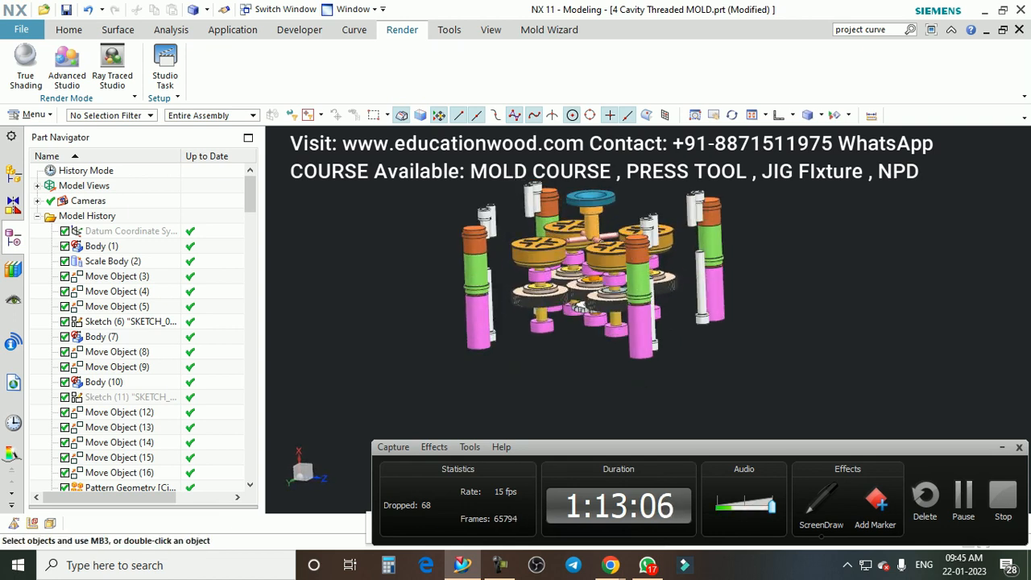
pyautogui.click(69, 29)
pyautogui.moveTo(499, 322); pyautogui.dragTo(531, 331, button='middle')
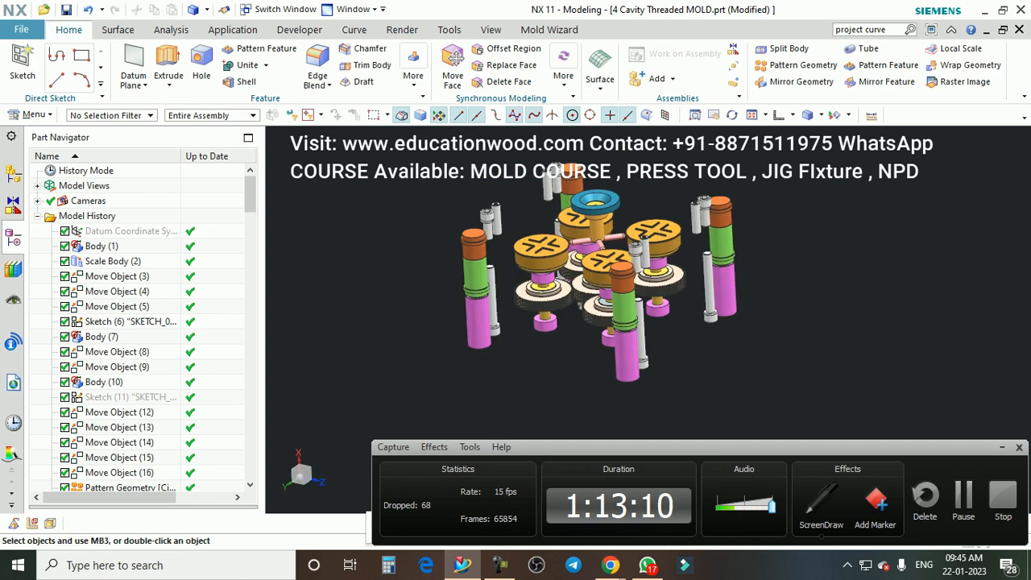
# Step: Show all hidden bodies so the complete mold assembly is displayed again
pyautogui.scroll(2, 592, 360)
pyautogui.scroll(-2, 592, 359)
pyautogui.moveTo(592, 359); pyautogui.dragTo(602, 332, button='middle')
pyautogui.hotkey('ctrl', 'shift', 'u')
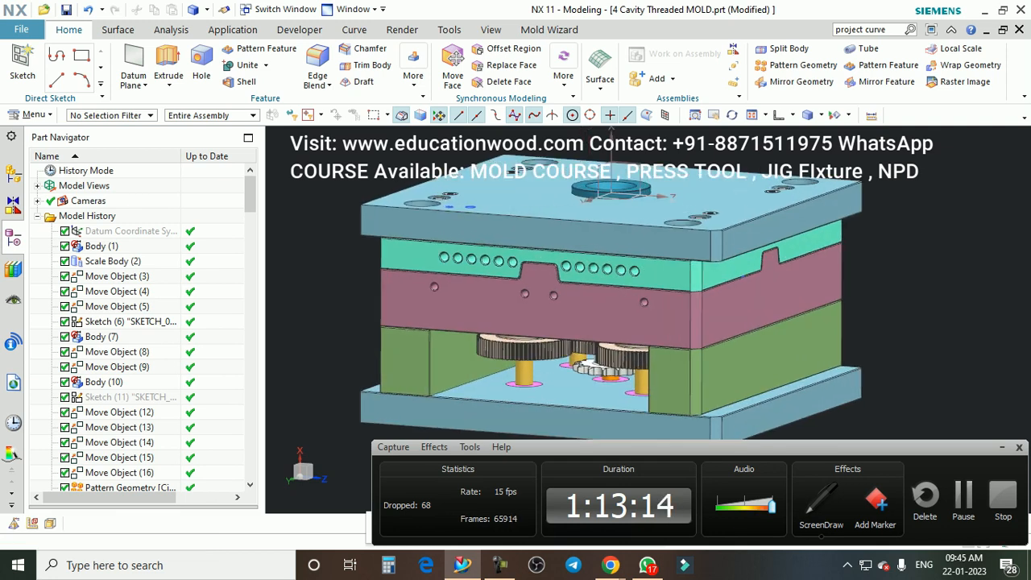
pyautogui.click(821, 501)
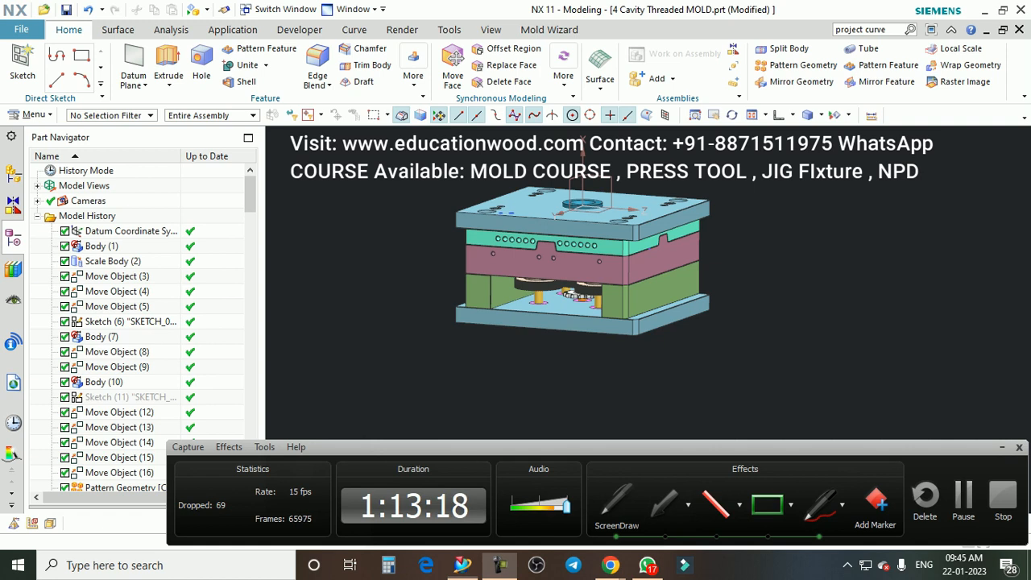
pyautogui.moveTo(771, 236)
pyautogui.mouseDown()
pyautogui.moveTo(867, 250)
pyautogui.moveTo(865, 314)
pyautogui.moveTo(909, 375)
pyautogui.mouseUp()
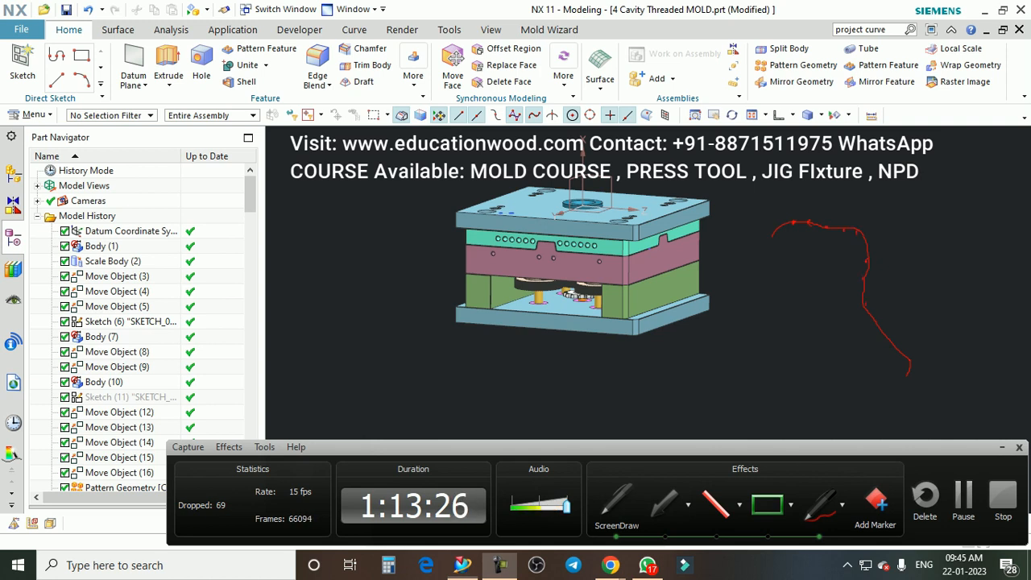
pyautogui.moveTo(896, 295); pyautogui.dragTo(898, 301)
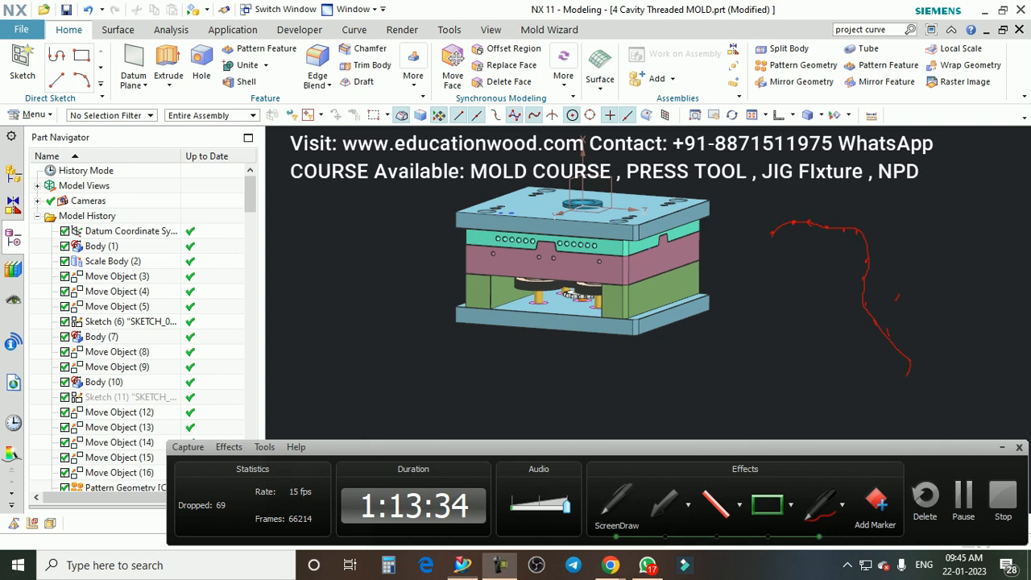
pyautogui.moveTo(851, 177); pyautogui.dragTo(862, 188)
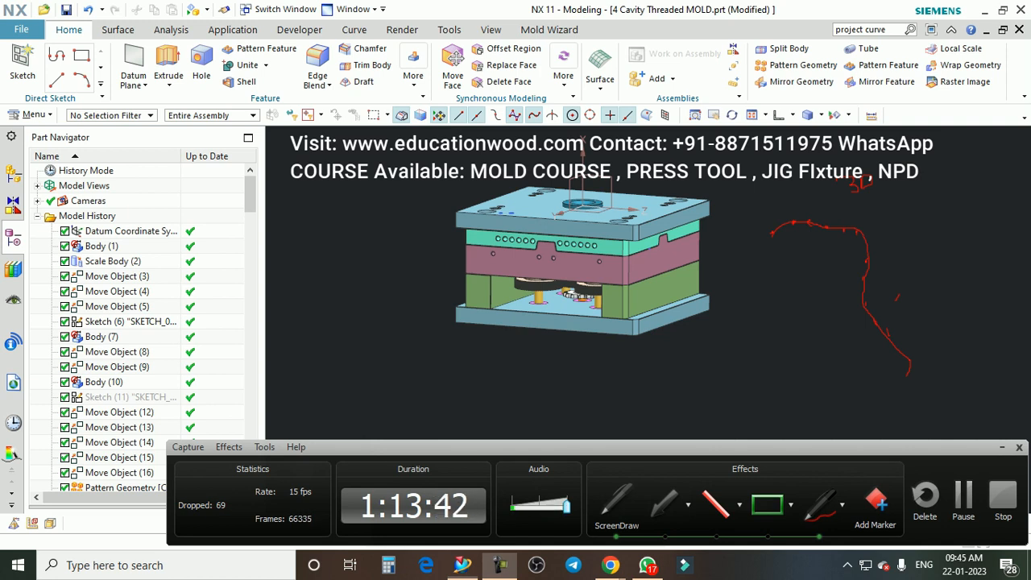
pyautogui.moveTo(911, 213); pyautogui.dragTo(909, 218)
pyautogui.click(916, 213)
pyautogui.click(921, 215)
pyautogui.moveTo(919, 217); pyautogui.dragTo(915, 222)
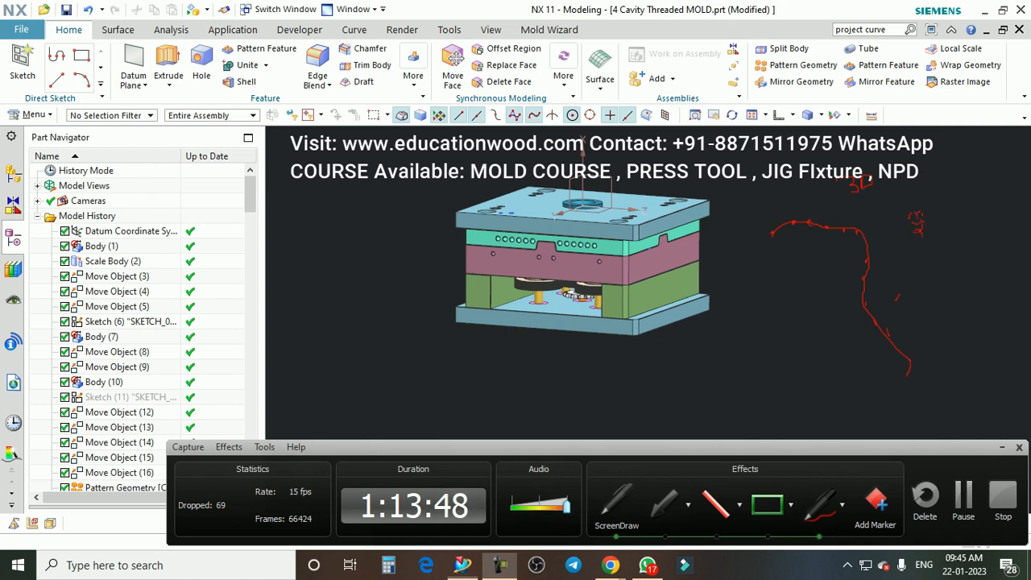
pyautogui.moveTo(708, 273)
pyautogui.mouseDown()
pyautogui.moveTo(736, 295)
pyautogui.moveTo(744, 419)
pyautogui.mouseUp()
pyautogui.moveTo(763, 327); pyautogui.dragTo(836, 320)
pyautogui.moveTo(739, 336); pyautogui.dragTo(858, 341)
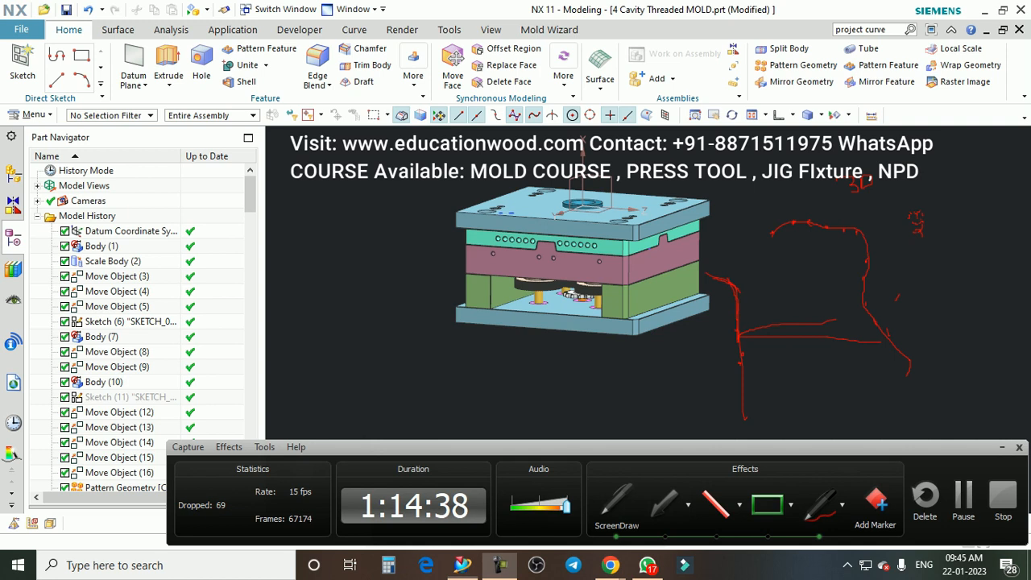
pyautogui.moveTo(301, 245)
pyautogui.mouseDown()
pyautogui.moveTo(306, 212)
pyautogui.moveTo(385, 237)
pyautogui.moveTo(353, 292)
pyautogui.moveTo(296, 250)
pyautogui.mouseUp()
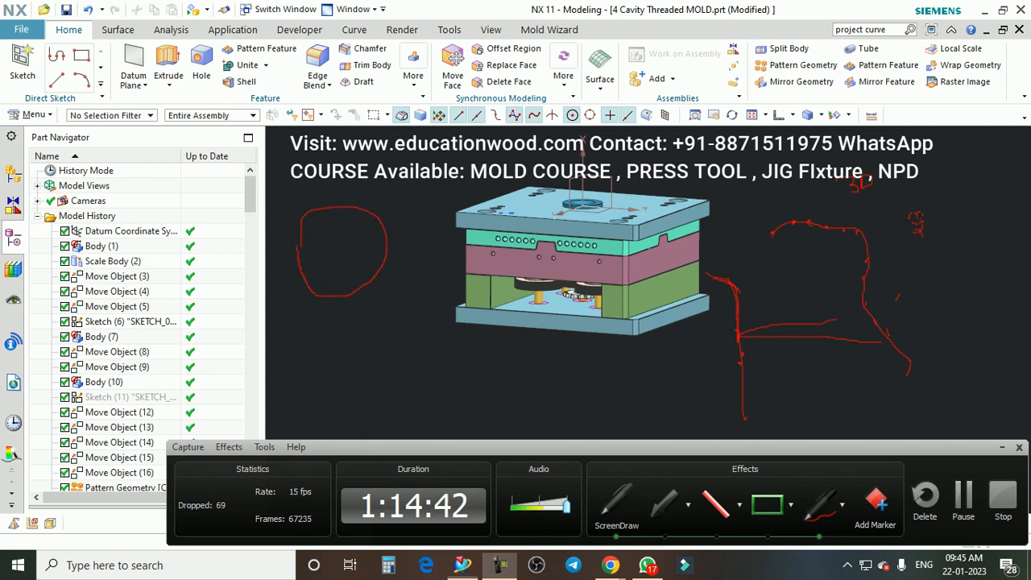
pyautogui.moveTo(339, 294); pyautogui.dragTo(341, 317)
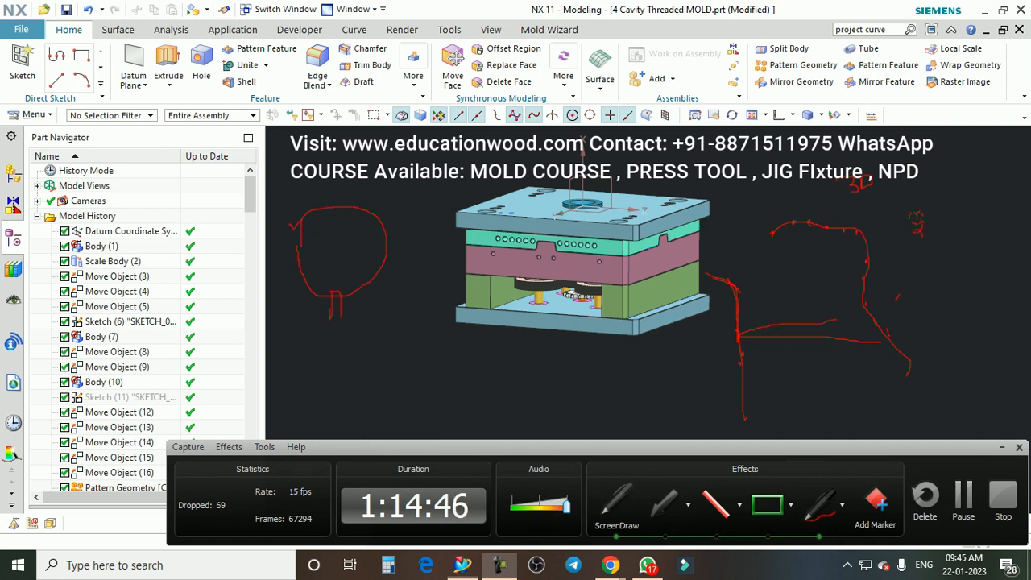
pyautogui.moveTo(320, 230)
pyautogui.mouseDown()
pyautogui.moveTo(349, 236)
pyautogui.moveTo(326, 263)
pyautogui.moveTo(353, 256)
pyautogui.moveTo(323, 250)
pyautogui.mouseUp()
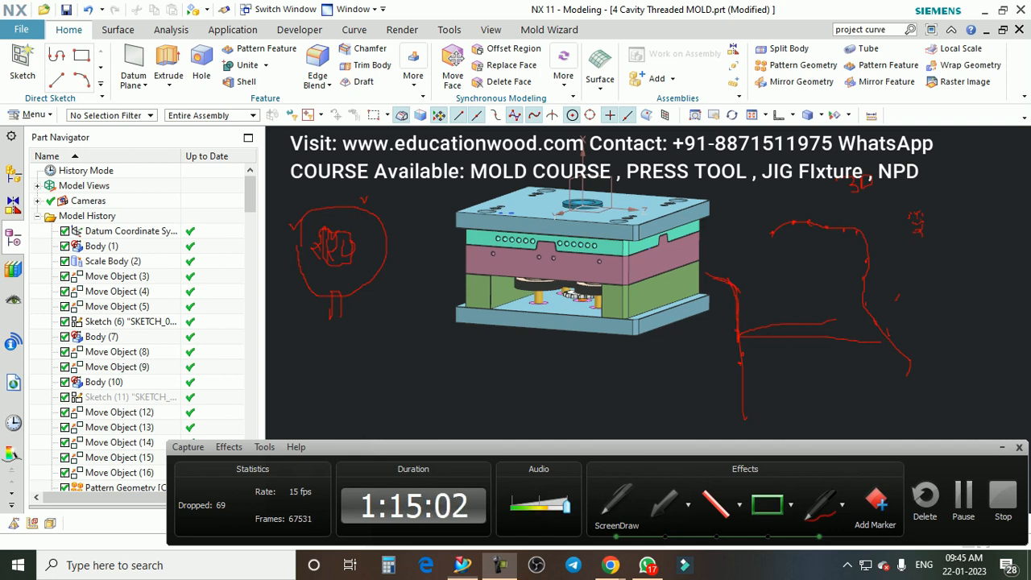
pyautogui.moveTo(364, 234); pyautogui.dragTo(365, 240)
pyautogui.moveTo(367, 245); pyautogui.dragTo(370, 258)
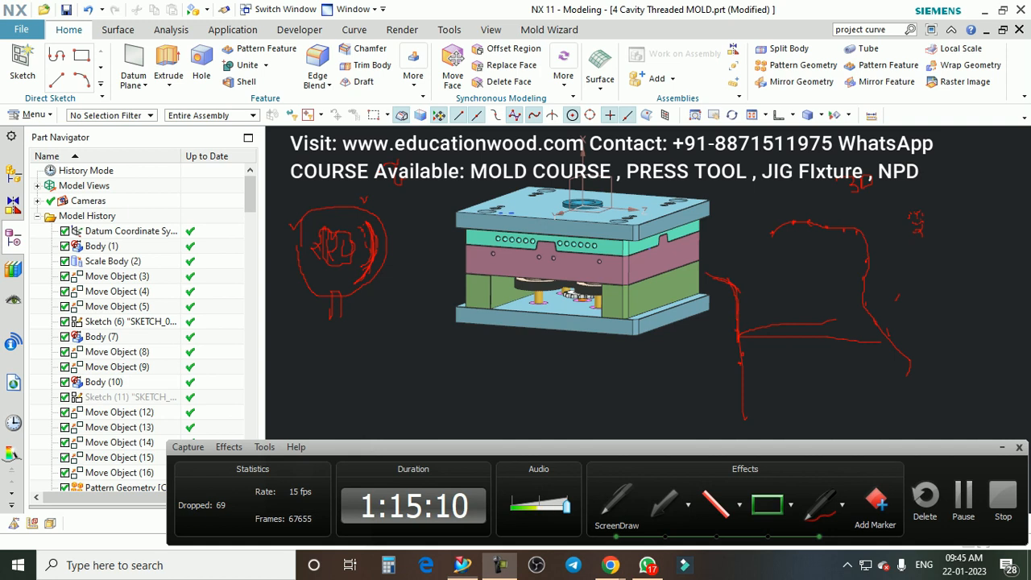
pyautogui.moveTo(394, 228); pyautogui.dragTo(411, 204)
pyautogui.press('Escape')
pyautogui.scroll(-1, 584, 207)
pyautogui.scroll(1, 617, 206)
pyautogui.scroll(1, 580, 143)
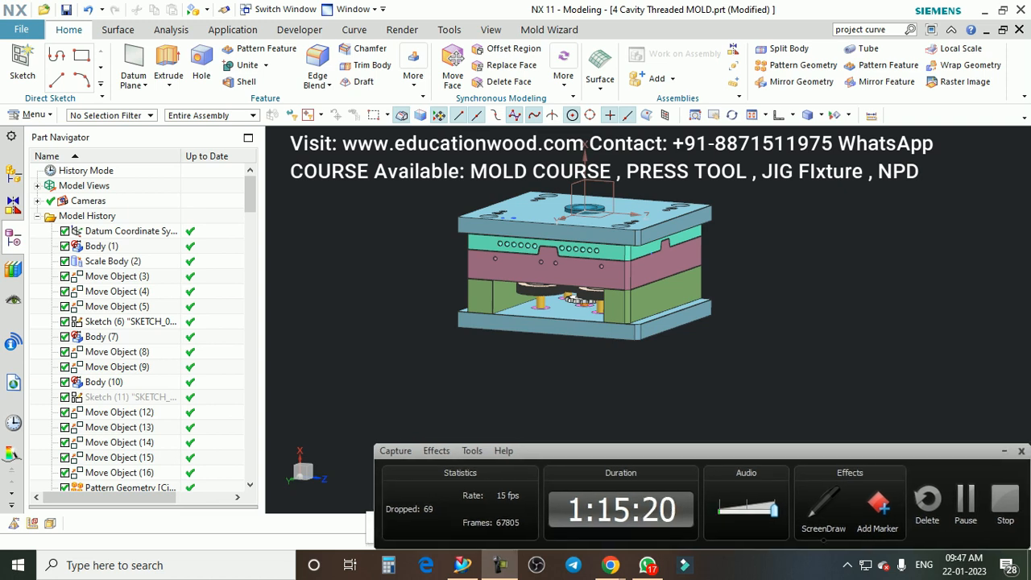
pyautogui.scroll(-1, 610, 153)
pyautogui.moveTo(694, 179); pyautogui.dragTo(677, 200, button='middle')
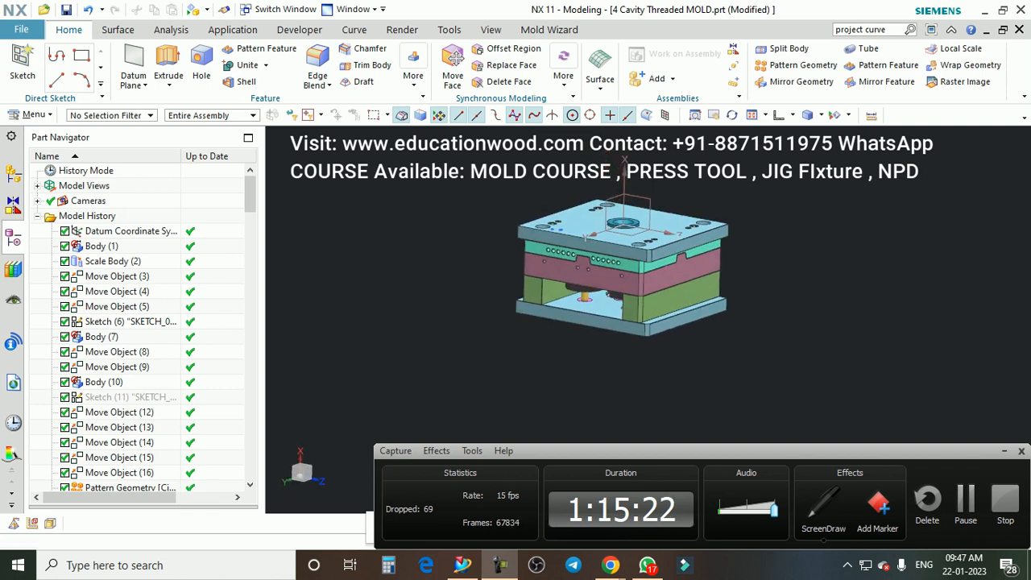
pyautogui.scroll(2, 678, 200)
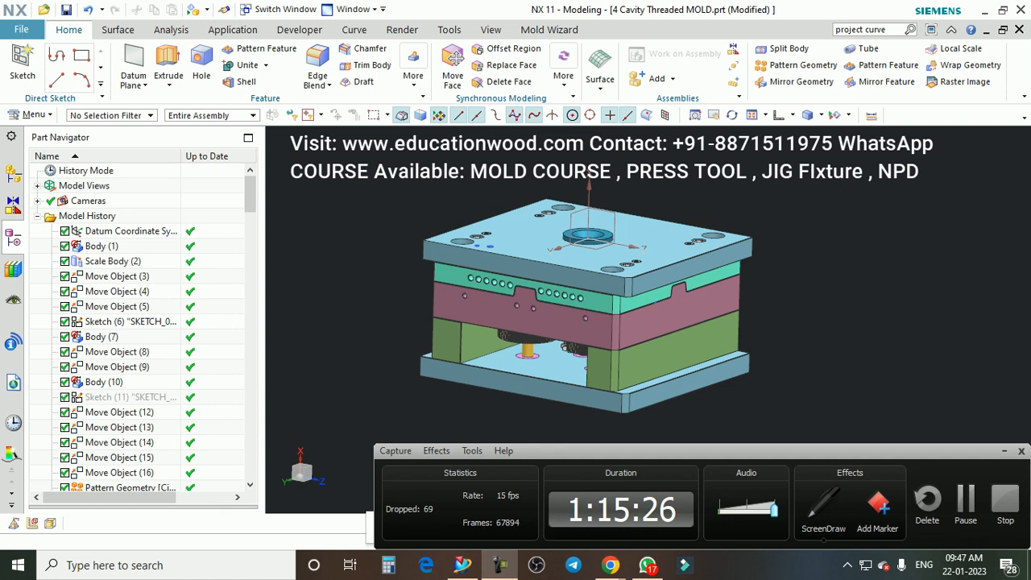
pyautogui.scroll(-1, 475, 189)
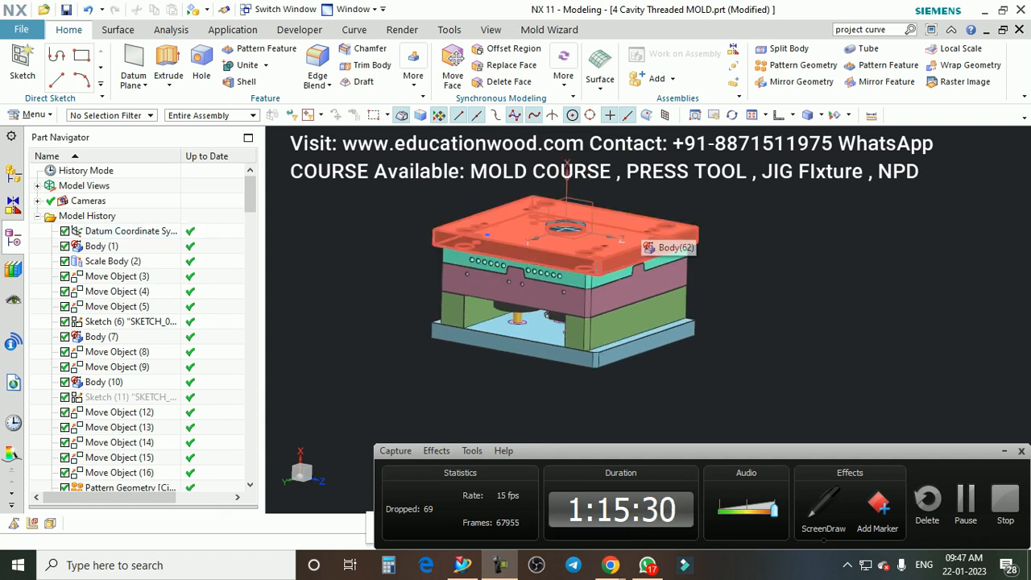
pyautogui.scroll(-1, 682, 227)
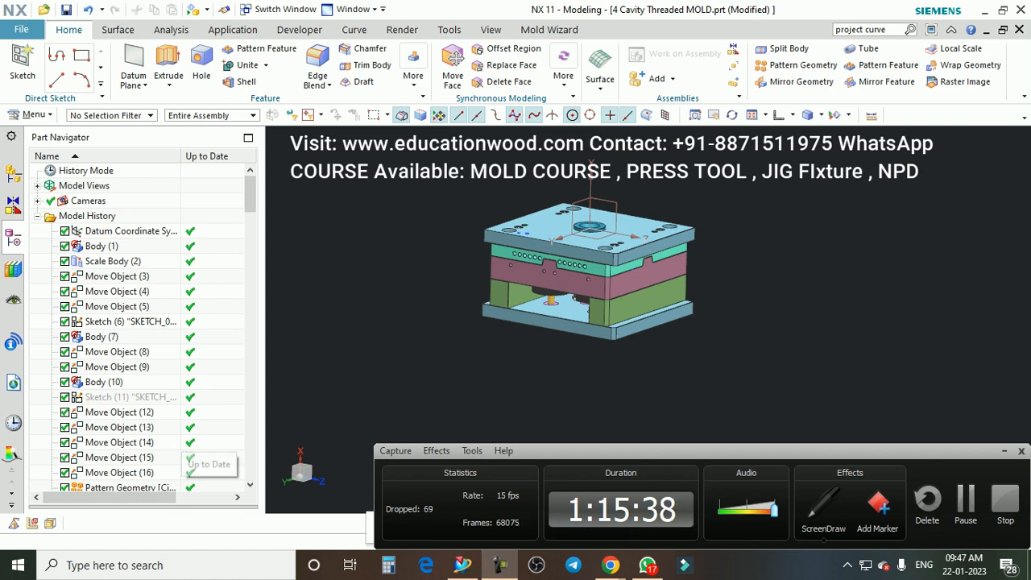
pyautogui.scroll(1, 656, 233)
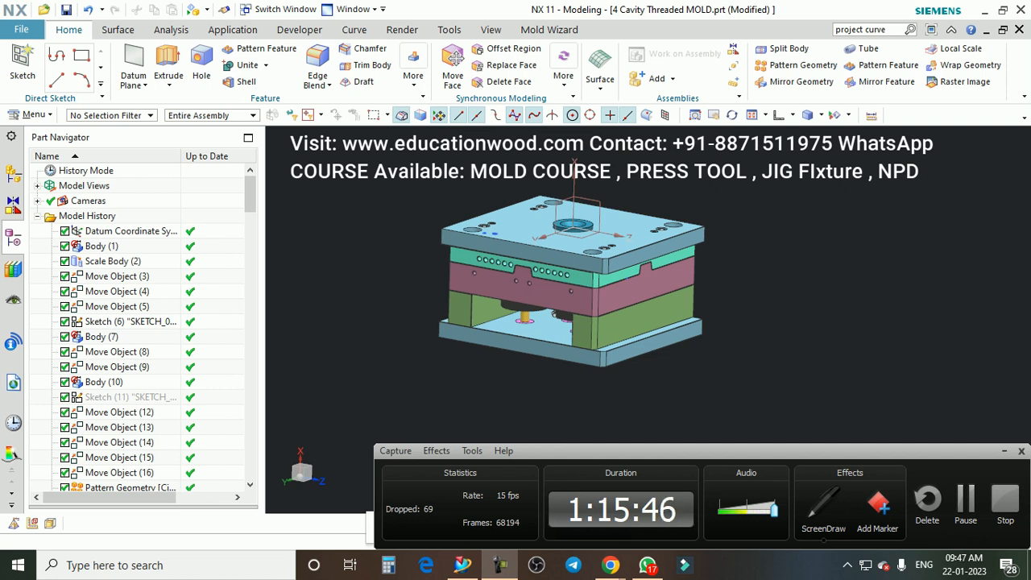
pyautogui.scroll(2, 625, 250)
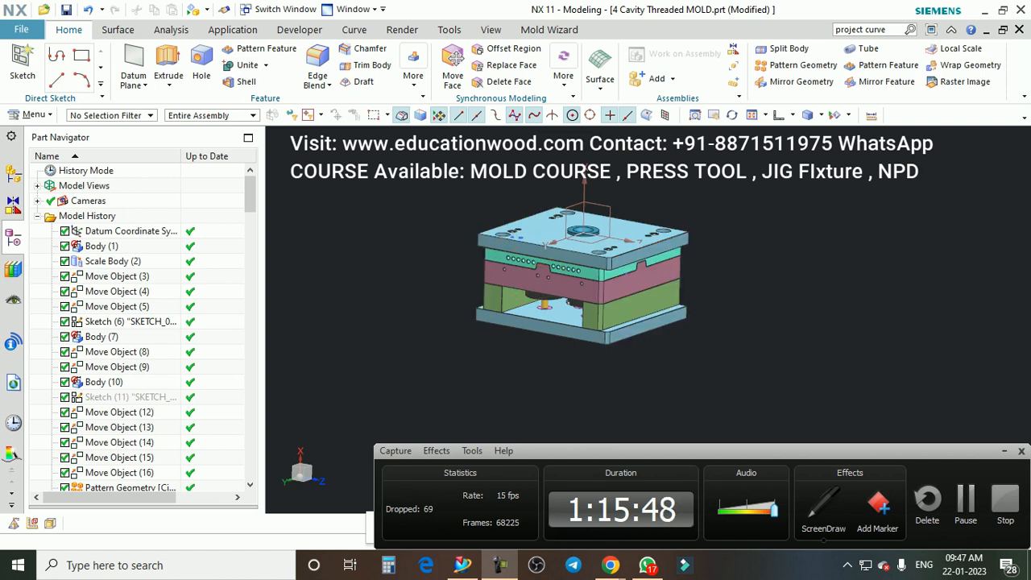
# Step: Review the mold's model history in the Part Navigator, from its first bodies through the Extrude, Subtract and Unite features
pyautogui.moveTo(250, 195); pyautogui.dragTo(249, 342)
pyautogui.scroll(-1, 137, 330)
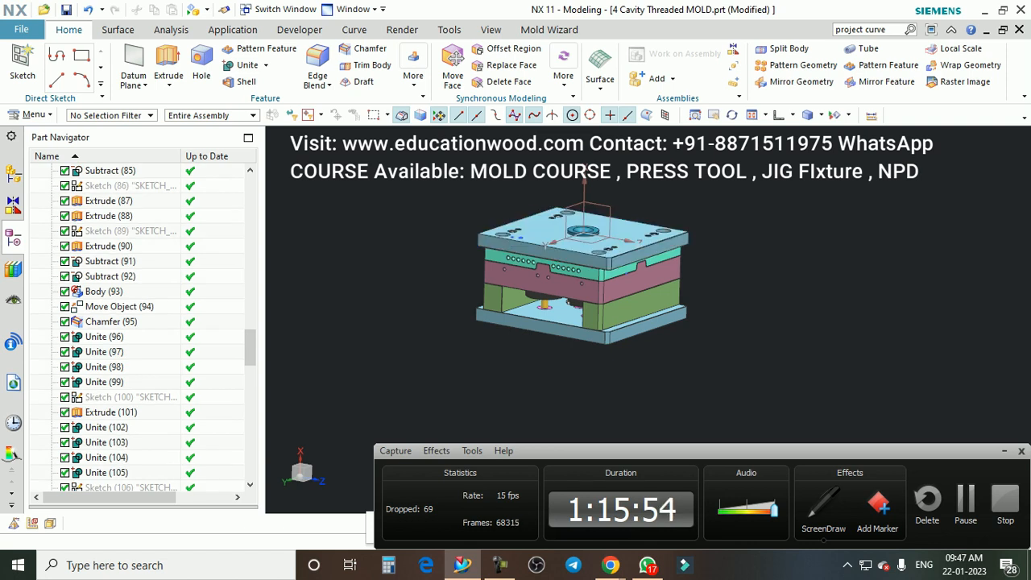
pyautogui.scroll(-2, 529, 220)
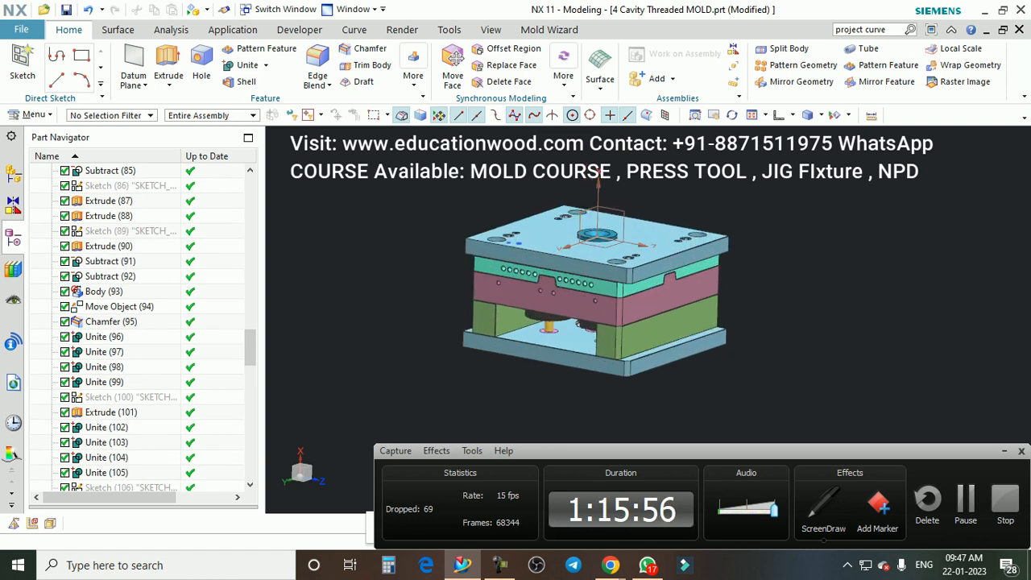
pyautogui.moveTo(250, 348); pyautogui.dragTo(250, 298)
pyautogui.scroll(6, 137, 322)
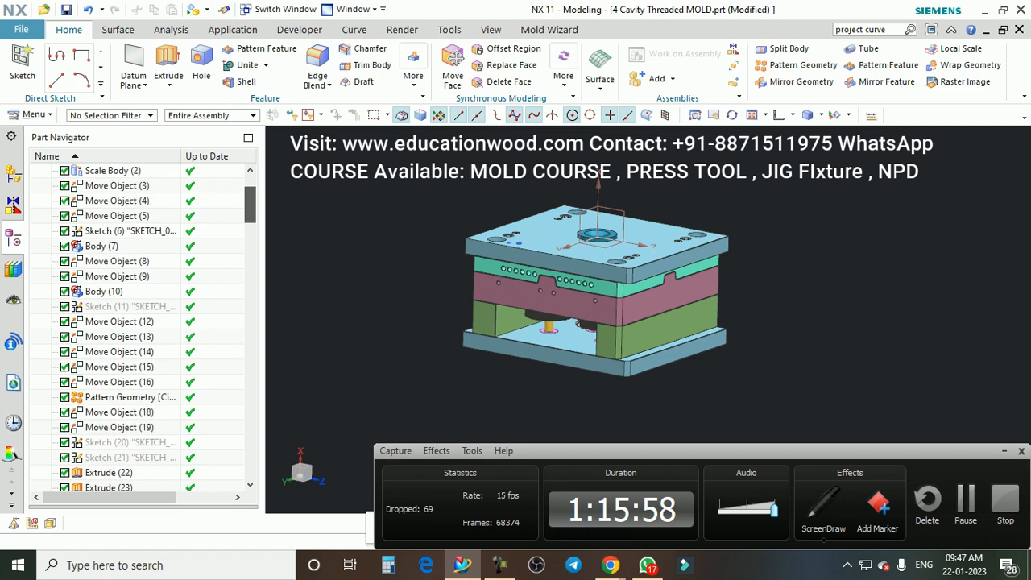
pyautogui.scroll(-1, 137, 322)
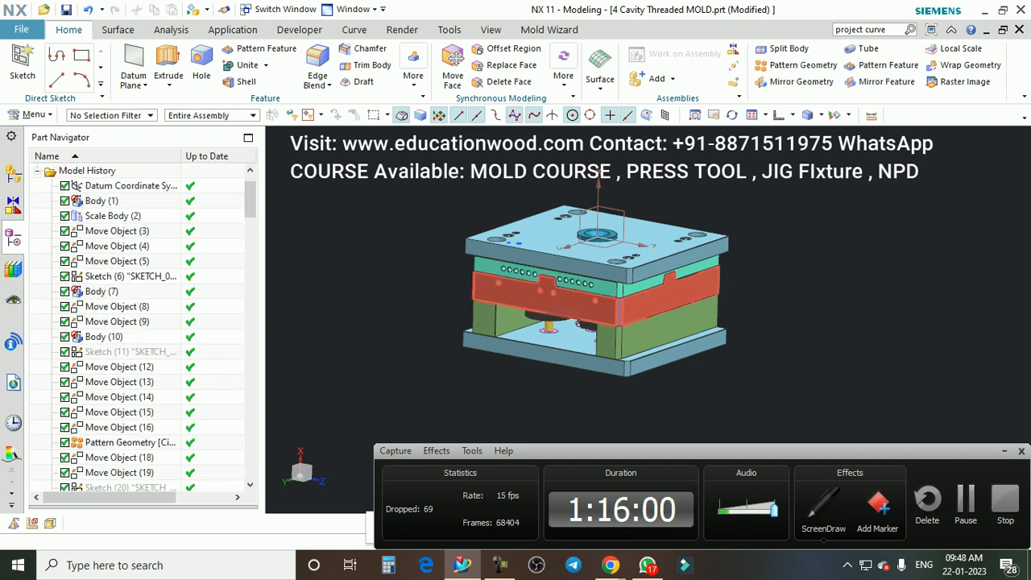
pyautogui.scroll(2, 596, 289)
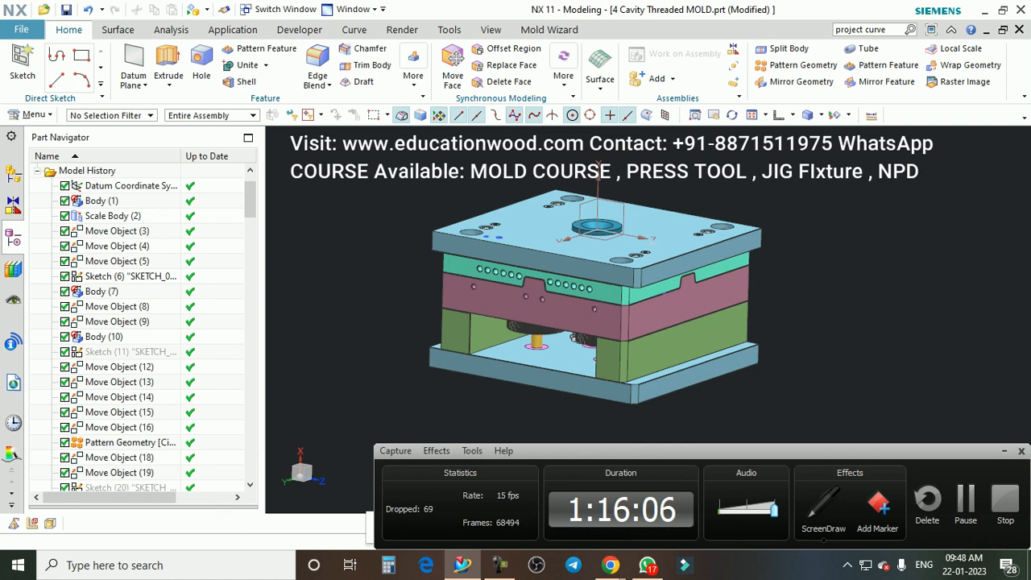
pyautogui.scroll(-1, 761, 246)
pyautogui.scroll(1, 671, 240)
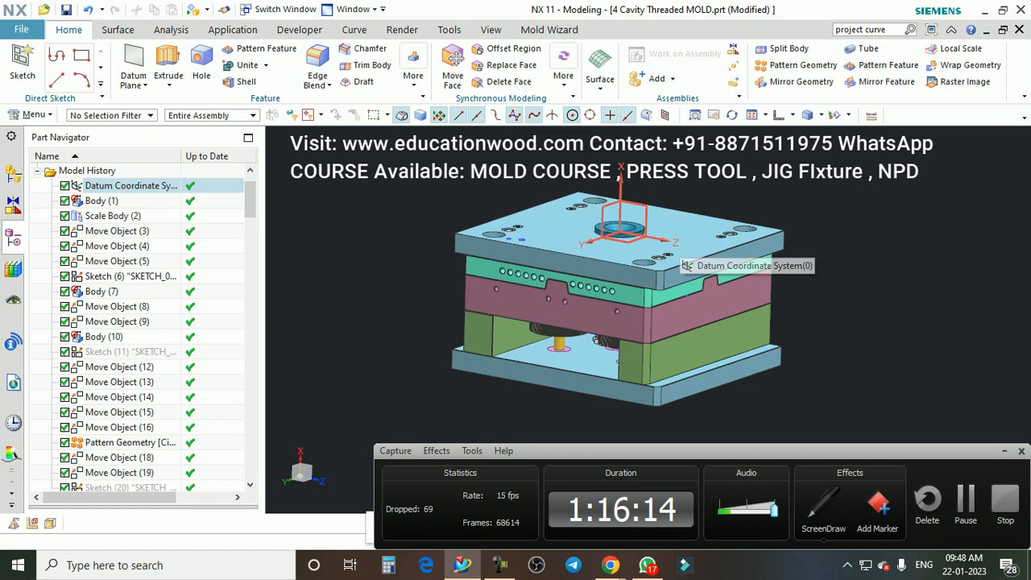
pyautogui.scroll(-1, 668, 243)
pyautogui.scroll(1, 742, 241)
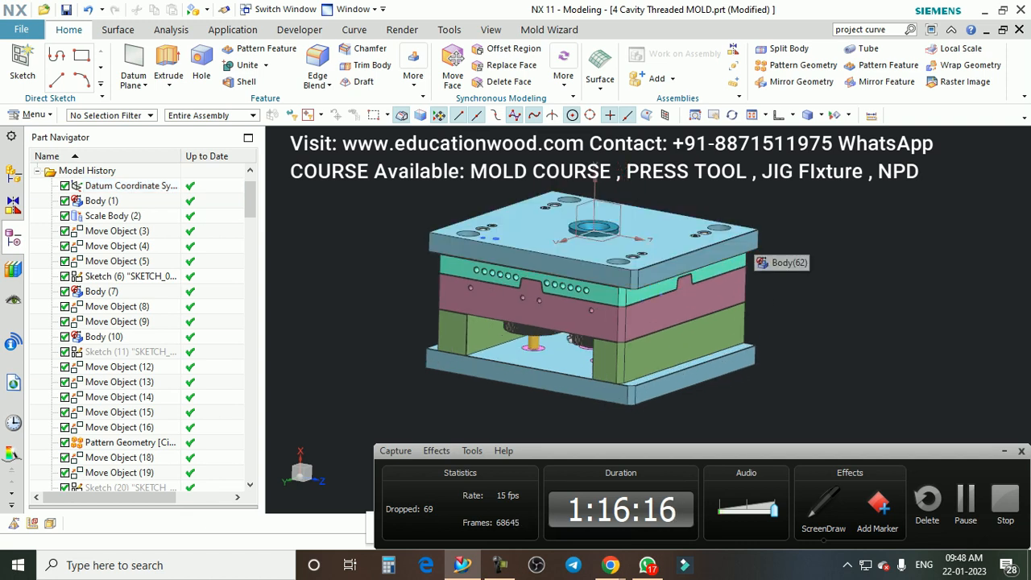
# Step: Switch to the model1.prt window, make Sketch (1) the current feature and undo that rollback
pyautogui.click(352, 10)
pyautogui.click(375, 126)
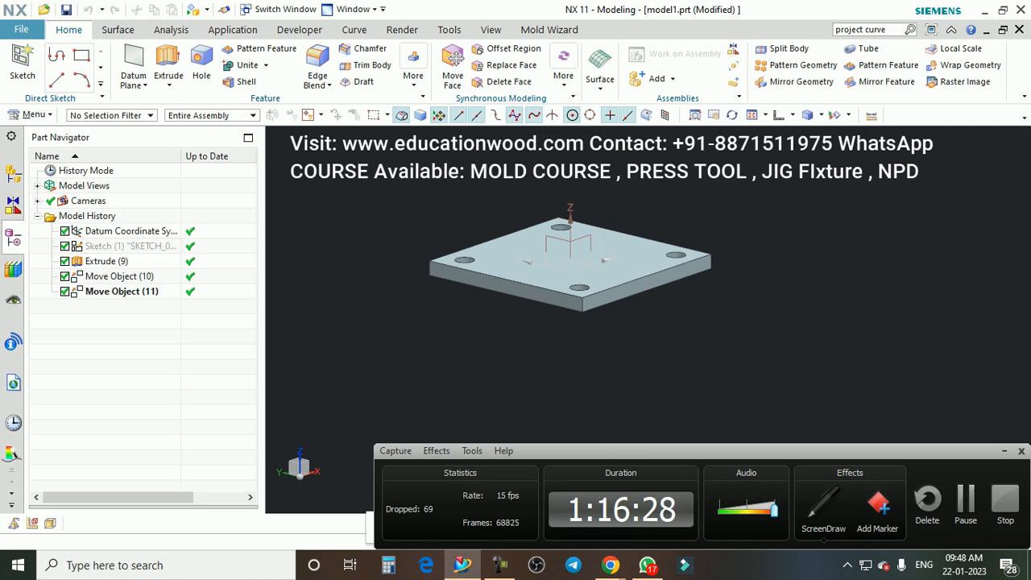
pyautogui.rightClick(121, 245)
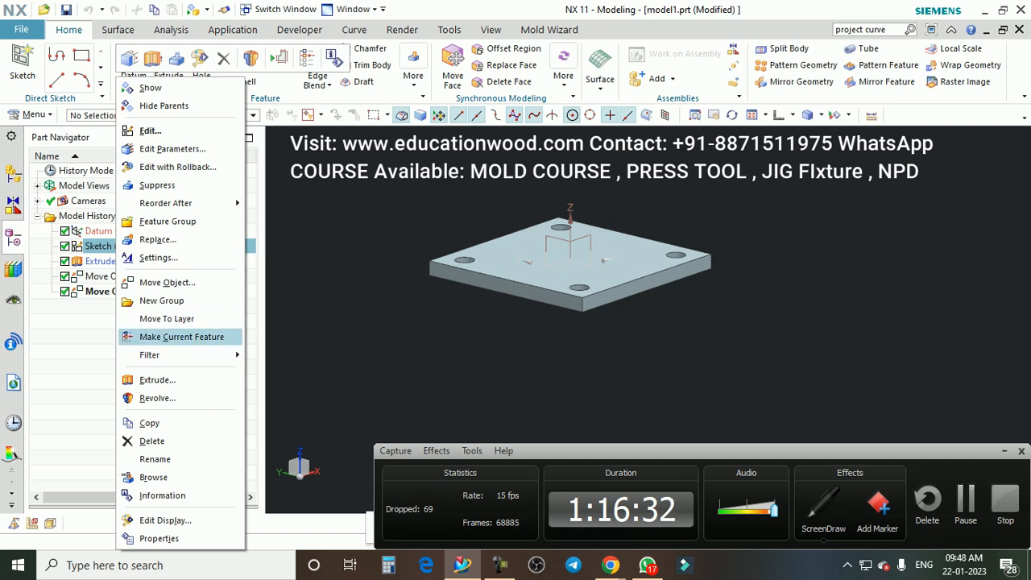
pyautogui.click(181, 336)
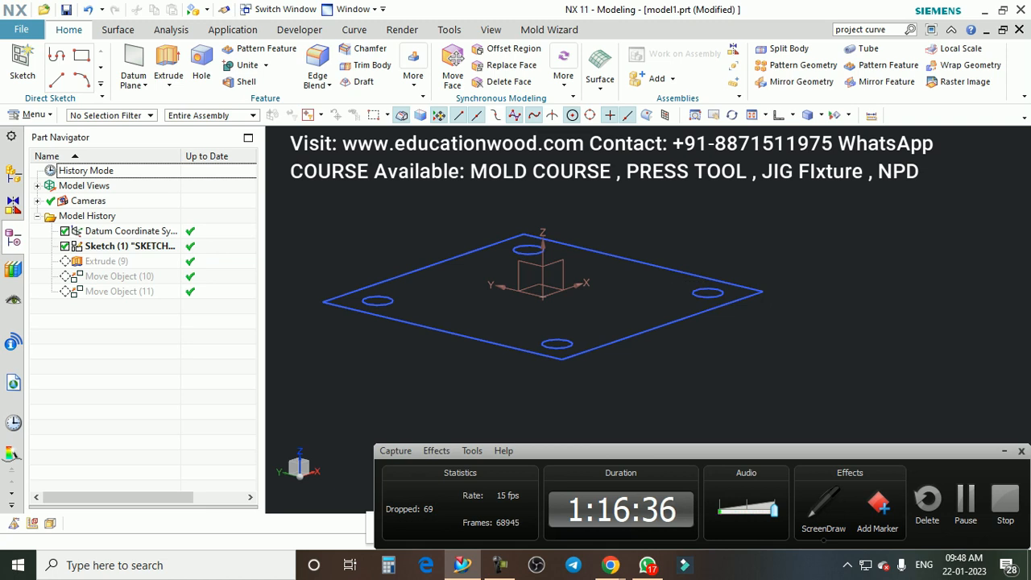
pyautogui.hotkey('ctrl', 'z')
# Step: Roll the history of model1.prt back to Sketch (1), and restore it by making Move Object (11) the current feature
pyautogui.rightClick(126, 246)
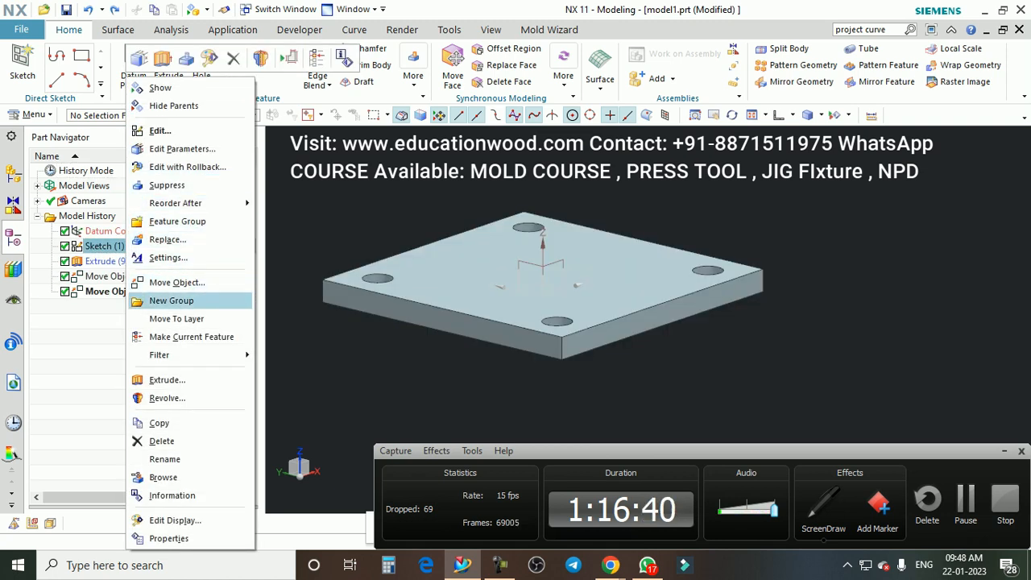
pyautogui.click(191, 336)
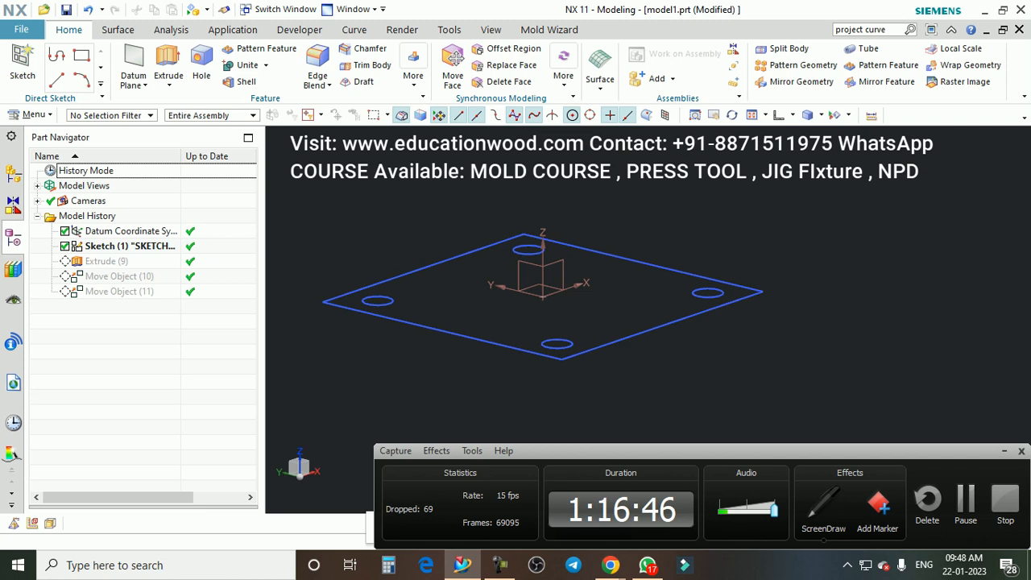
pyautogui.rightClick(112, 290)
pyautogui.click(169, 327)
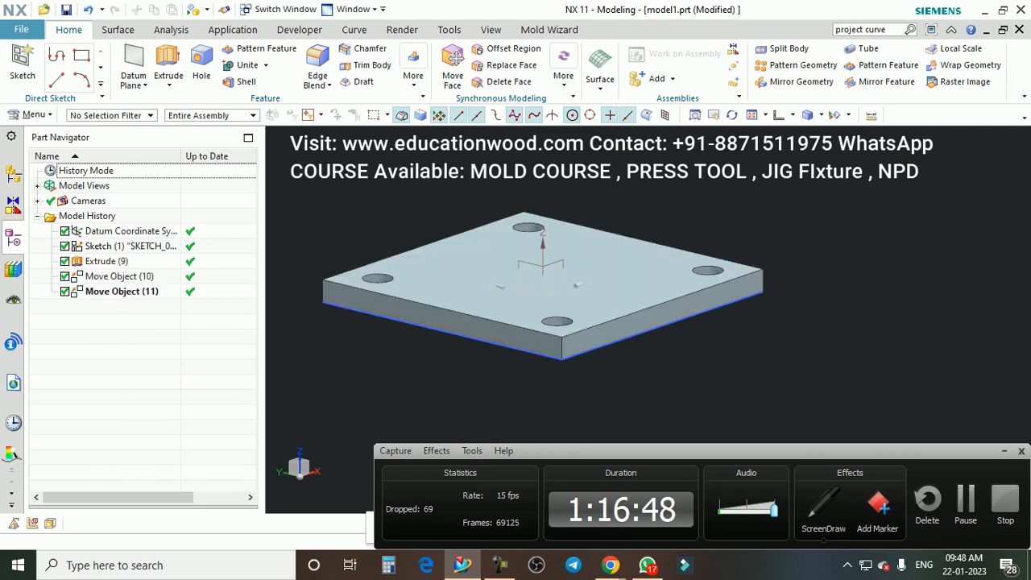
# Step: Create an on-plane sketch on the top face of the four-hole plate
pyautogui.scroll(-1, 755, 223)
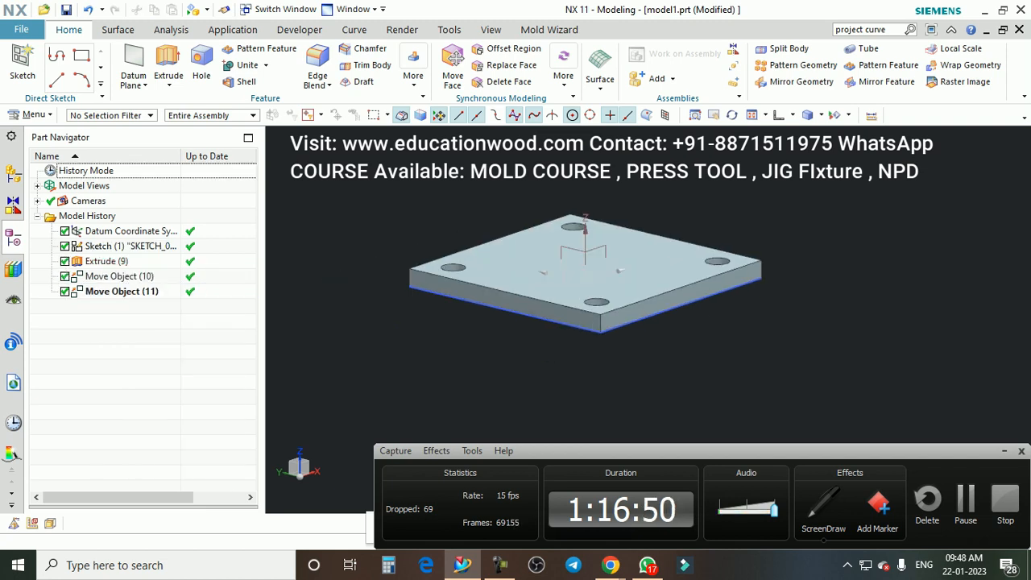
pyautogui.moveTo(644, 322); pyautogui.dragTo(608, 329, button='middle')
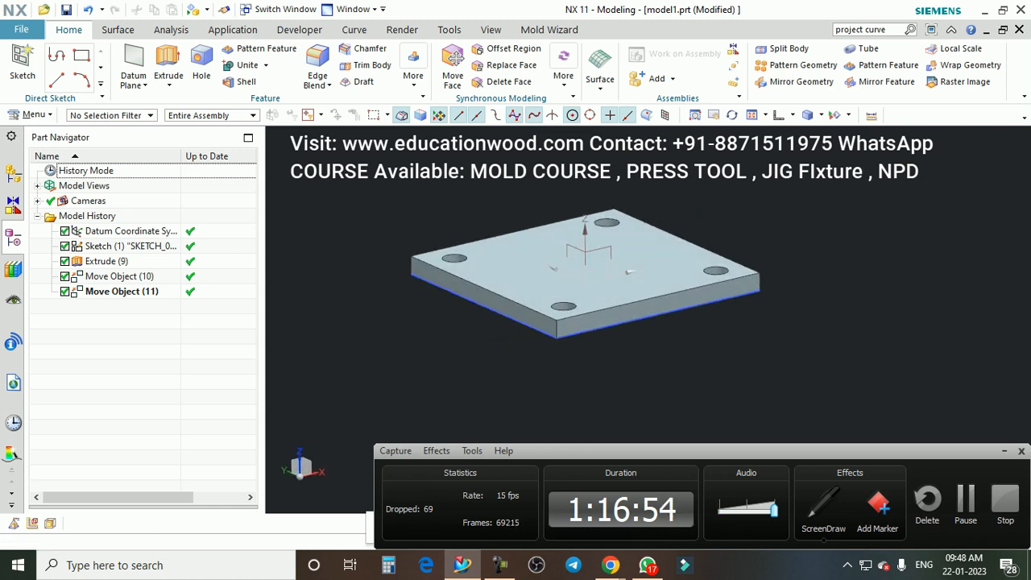
pyautogui.click(23, 65)
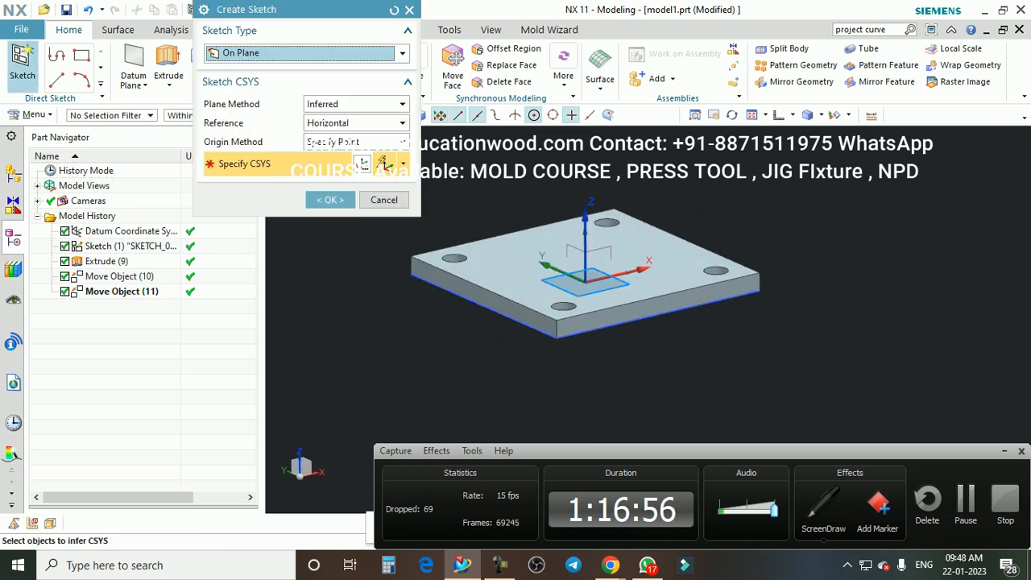
pyautogui.click(331, 200)
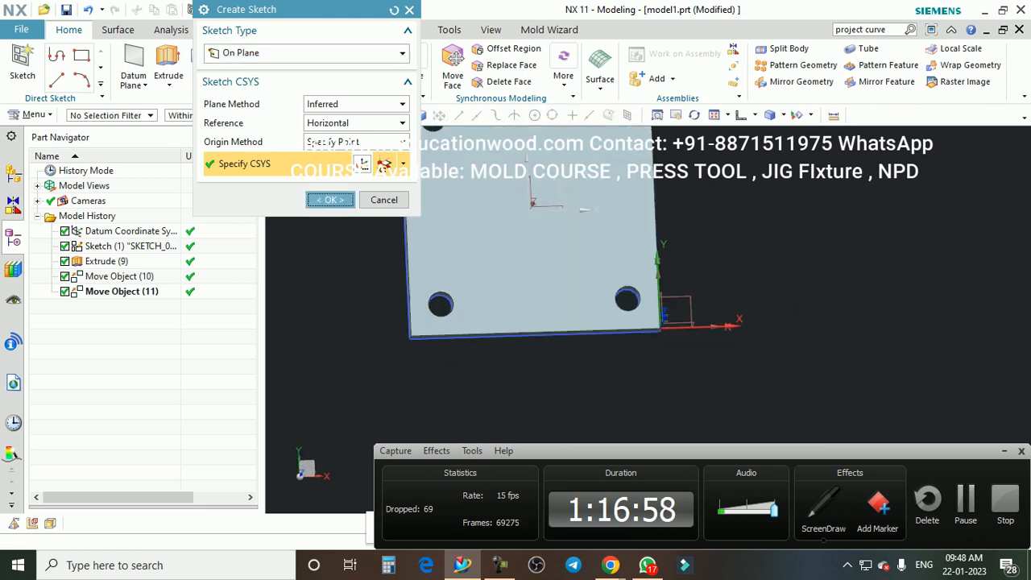
# Step: Draw a circle of 50 mm diameter at the centre of the plate's top face
pyautogui.click(203, 55)
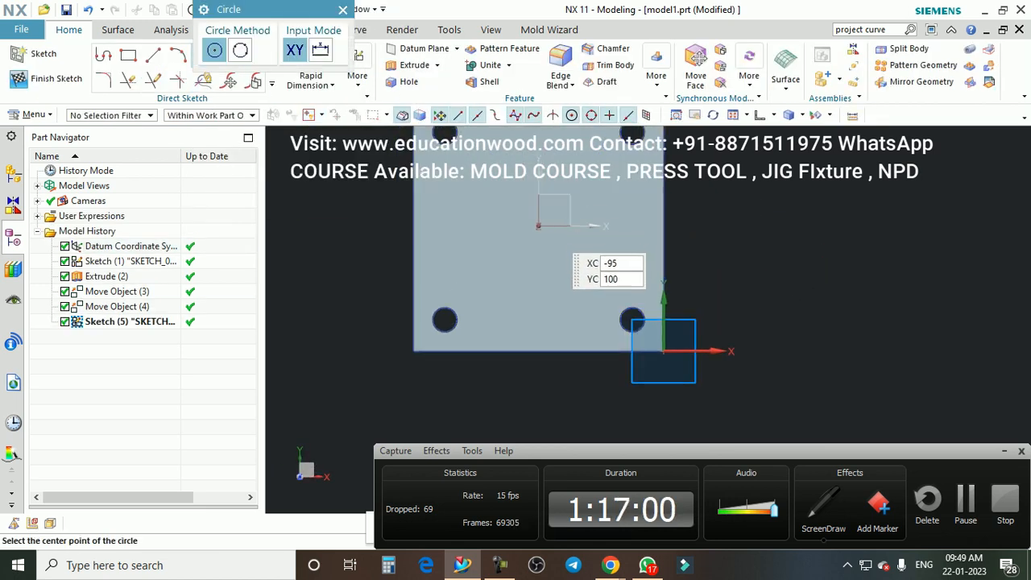
pyautogui.click(541, 227)
pyautogui.scroll(1, 570, 216)
pyautogui.scroll(1, 560, 194)
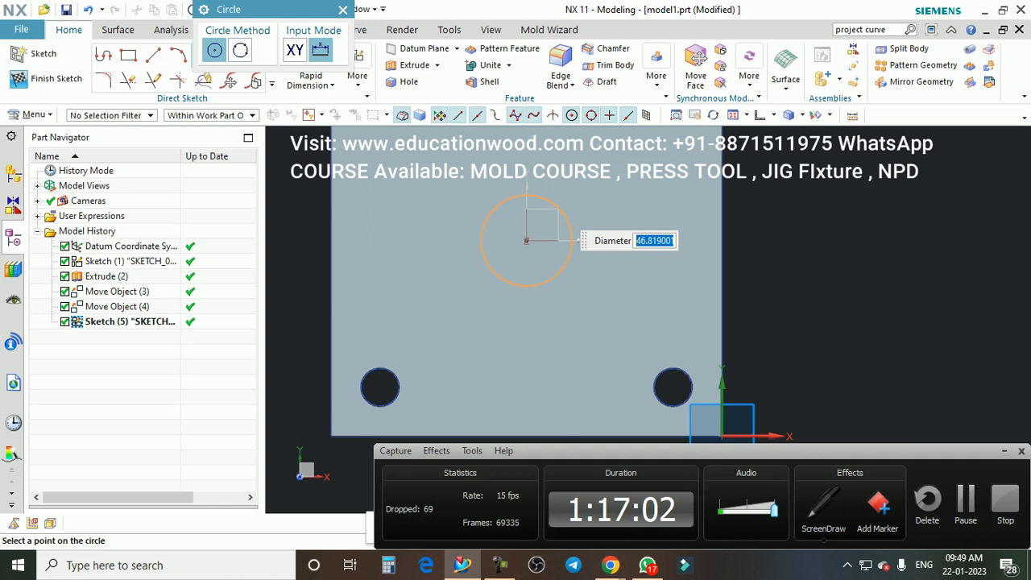
pyautogui.write('50')
pyautogui.press('Return')
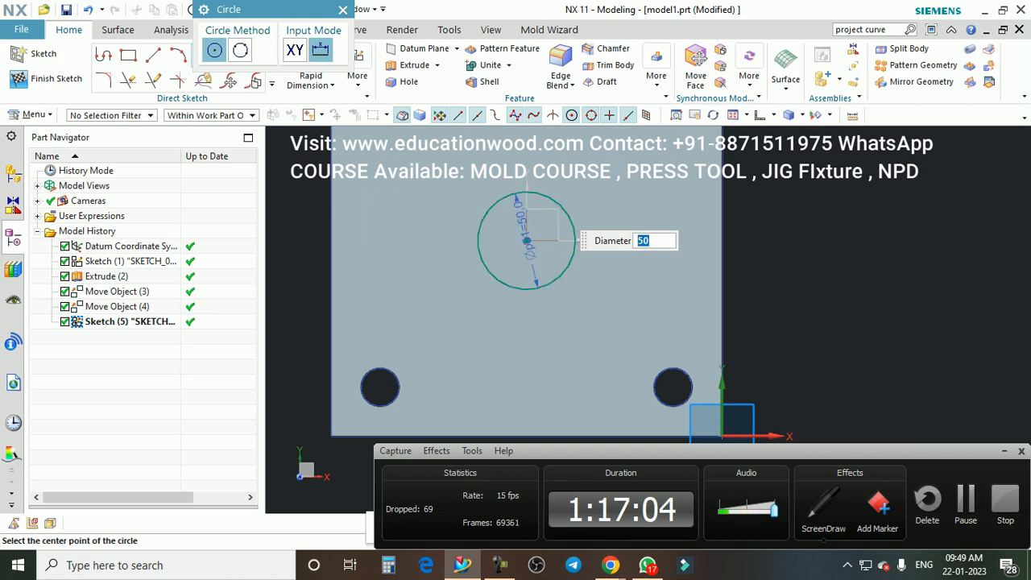
pyautogui.click(343, 9)
# Step: Extrude the circle upward from 0 to 20 mm as a separate body, with the Boolean set to None
pyautogui.scroll(-2, 511, 274)
pyautogui.moveTo(510, 275); pyautogui.dragTo(513, 214, button='middle')
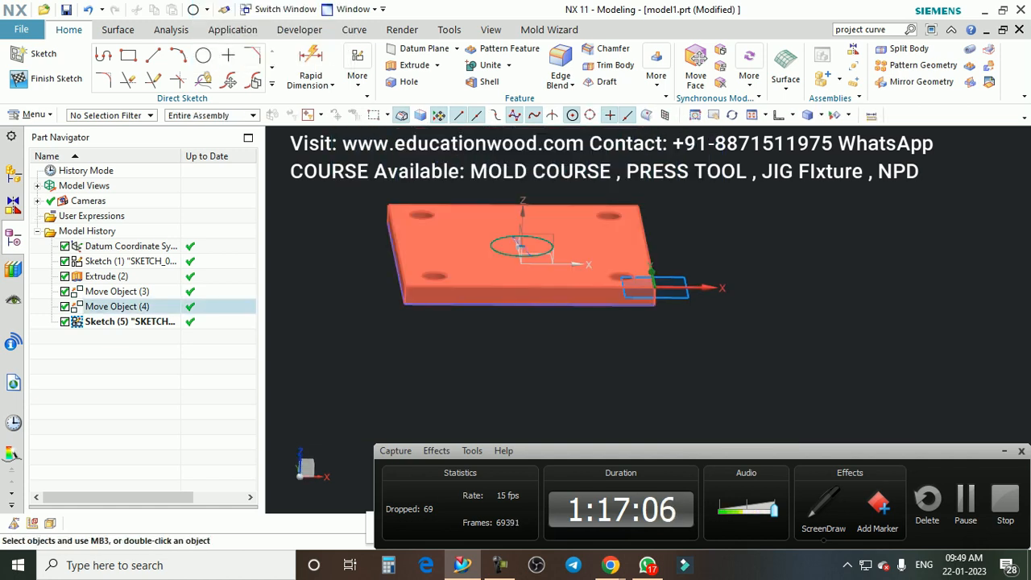
pyautogui.click(413, 65)
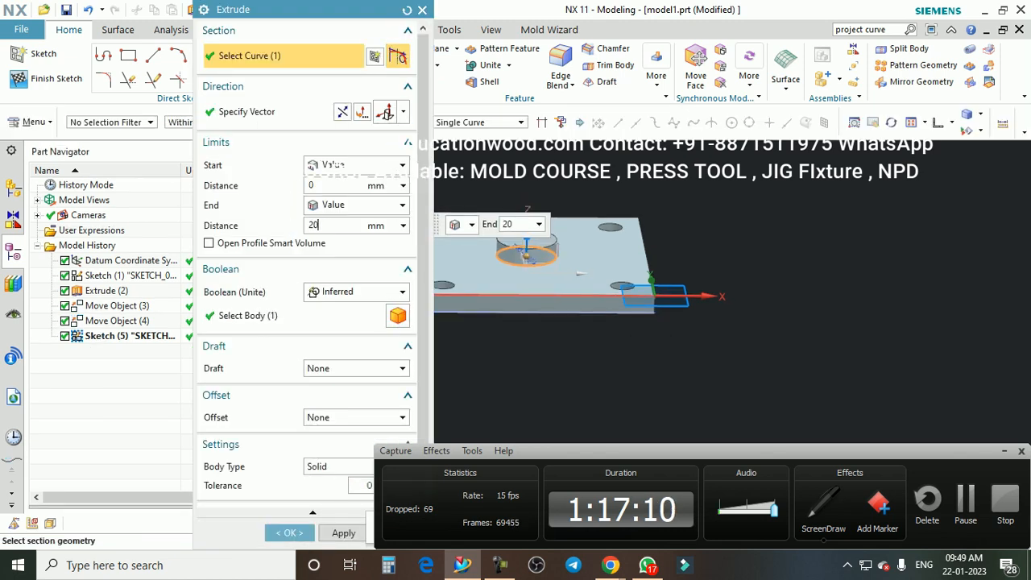
pyautogui.write('20')
pyautogui.press('Return')
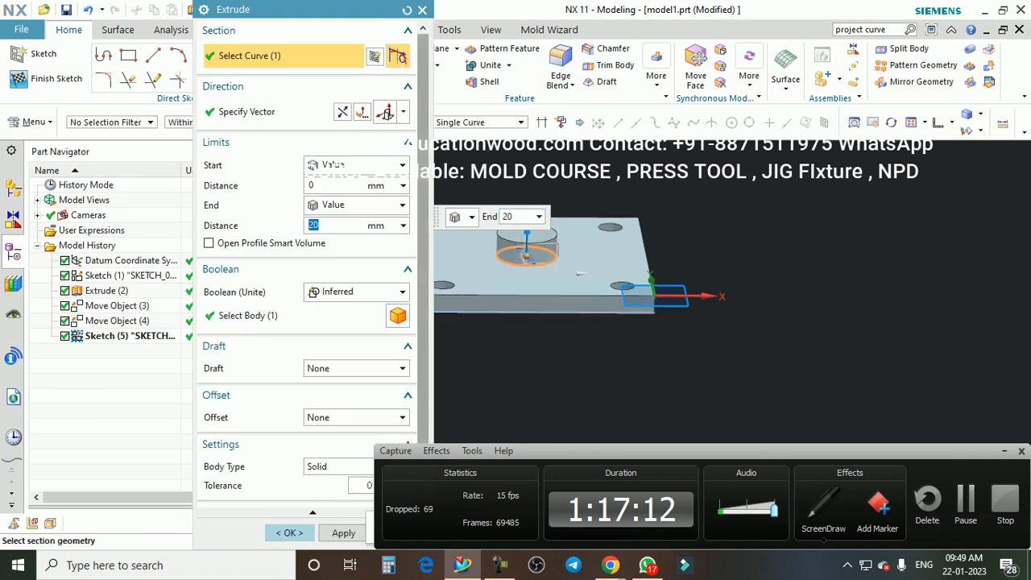
pyautogui.click(354, 292)
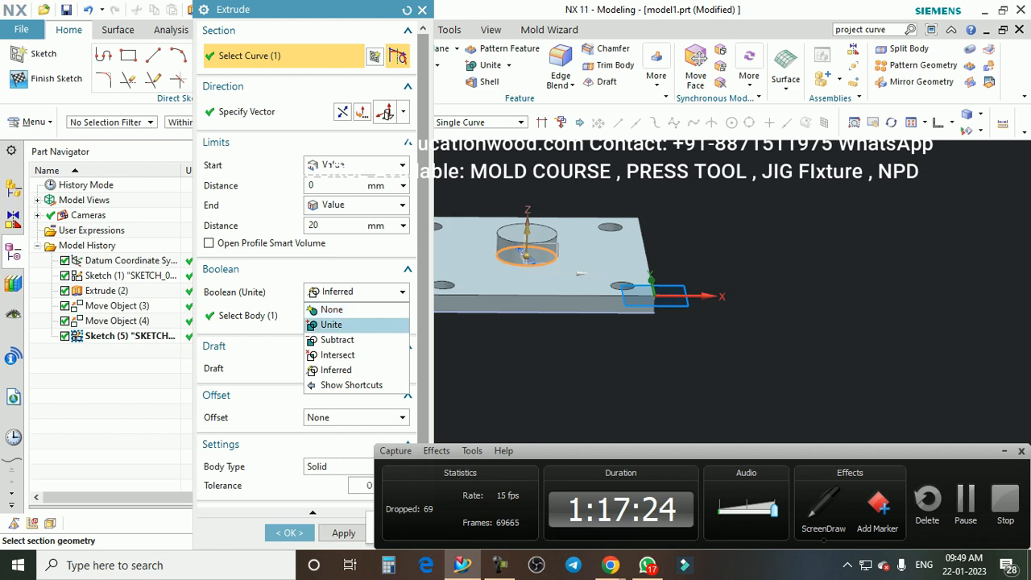
pyautogui.click(332, 310)
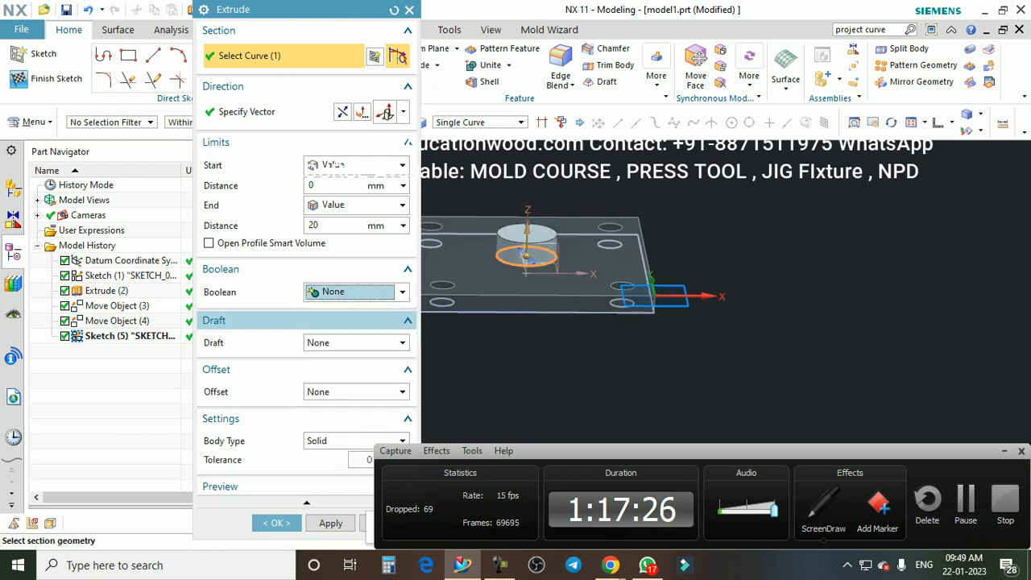
pyautogui.click(277, 523)
pyautogui.scroll(2, 580, 274)
pyautogui.moveTo(579, 274)
pyautogui.mouseDown(button='middle')
pyautogui.moveTo(575, 260)
pyautogui.moveTo(557, 269)
pyautogui.mouseUp(button='middle')
pyautogui.scroll(1, 557, 269)
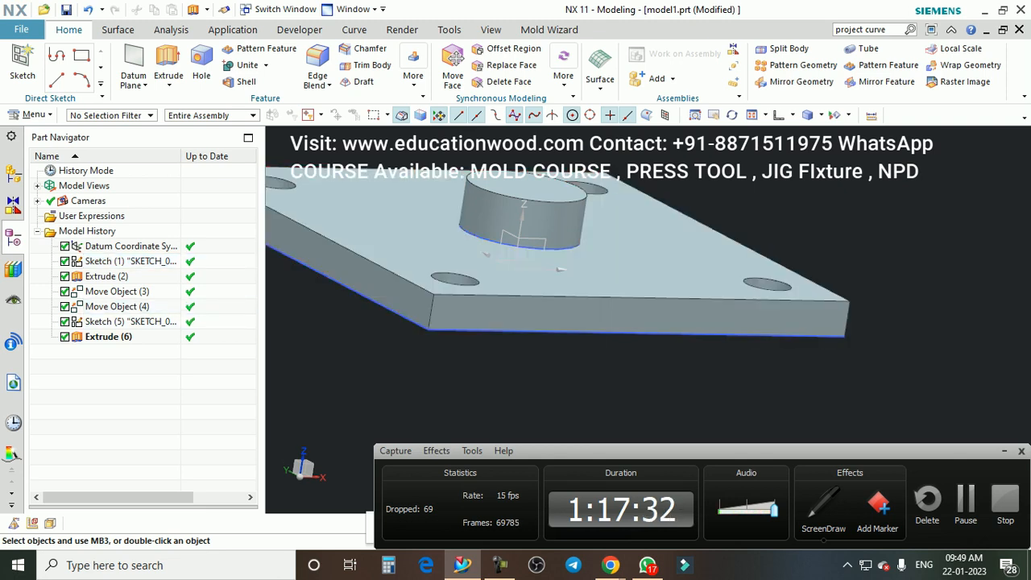
pyautogui.moveTo(558, 190); pyautogui.dragTo(522, 211, button='middle')
pyautogui.scroll(-1, 522, 207)
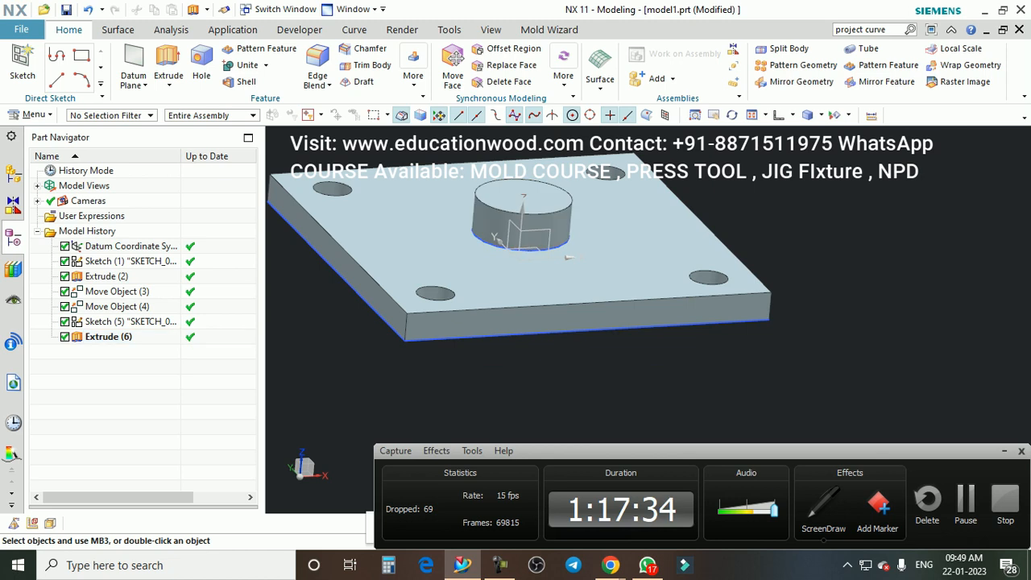
# Step: Roll the history back by making Sketch (5) the current feature, and open that circle sketch for editing
pyautogui.rightClick(119, 337)
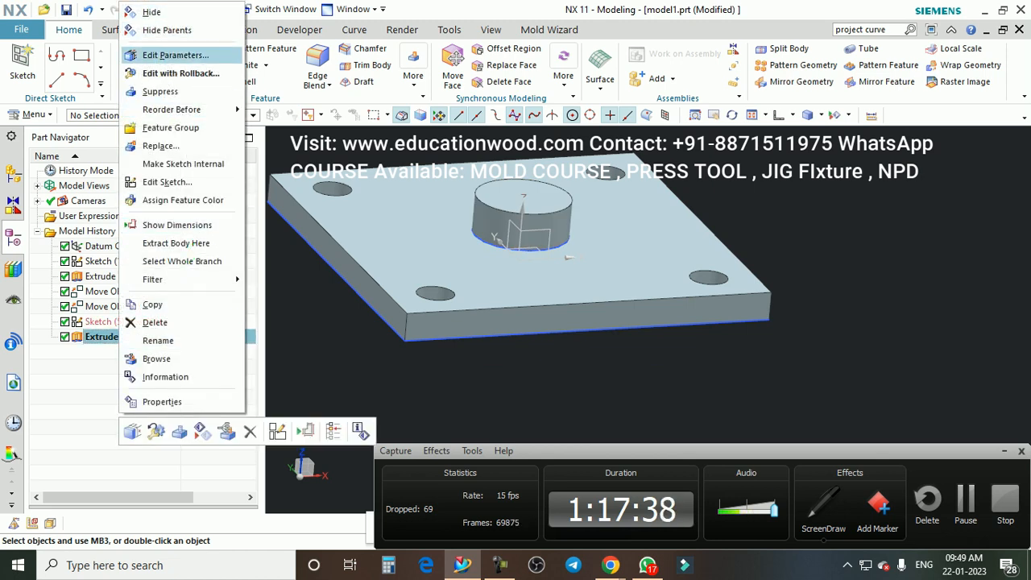
pyautogui.click(175, 55)
pyautogui.rightClick(119, 336)
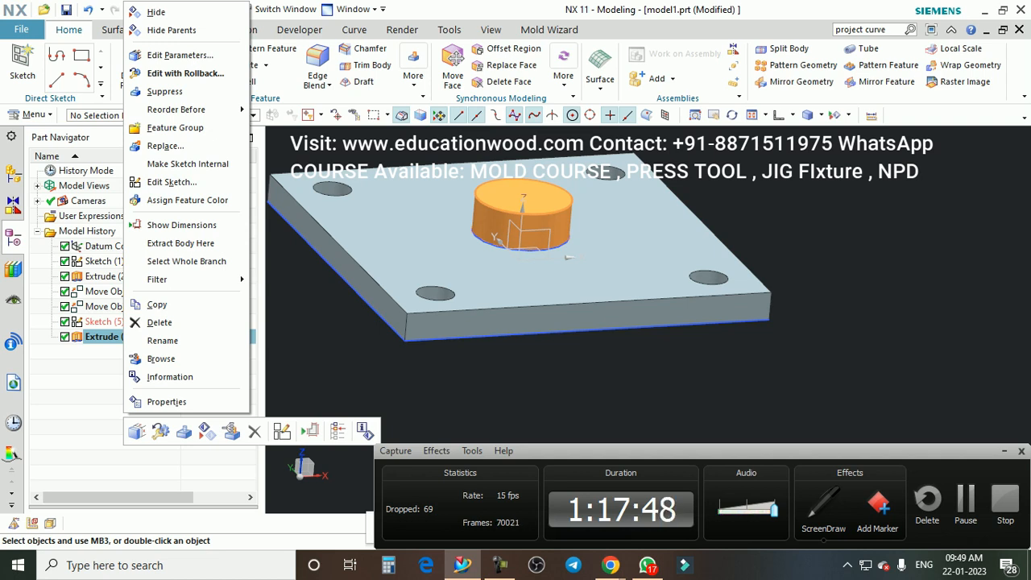
pyautogui.press('Escape')
pyautogui.rightClick(120, 321)
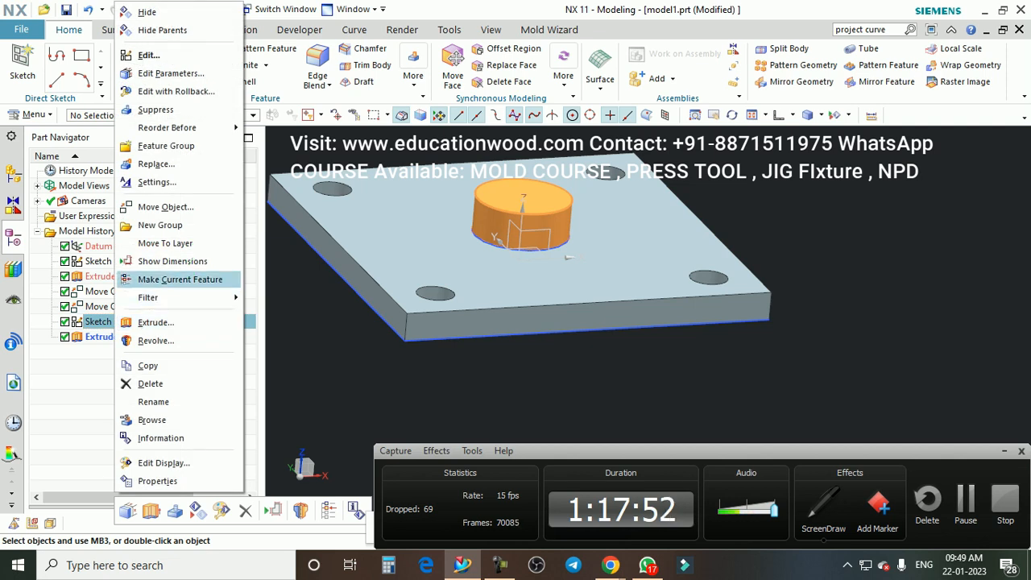
pyautogui.click(180, 279)
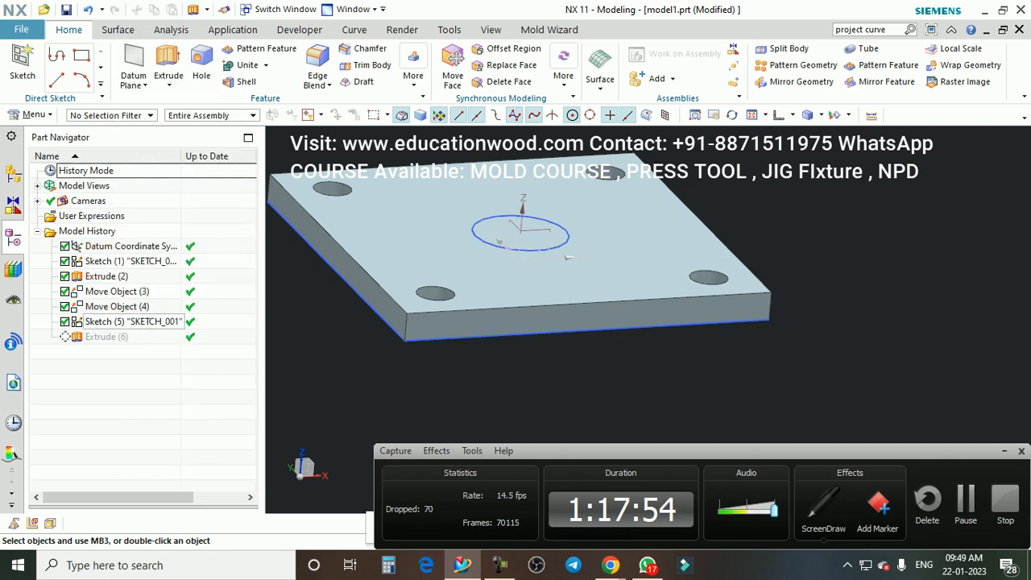
pyautogui.rightClick(128, 321)
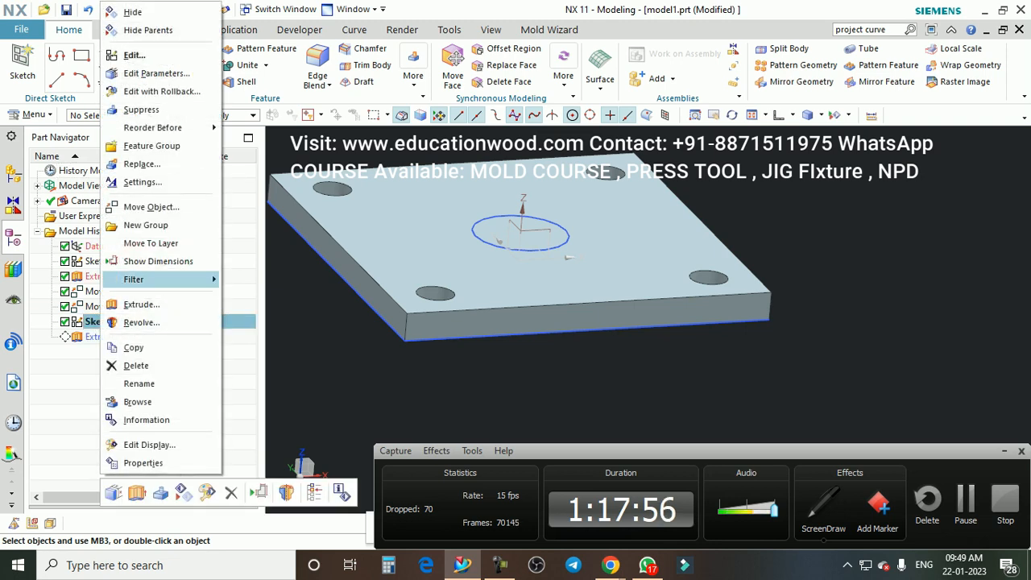
pyautogui.click(134, 55)
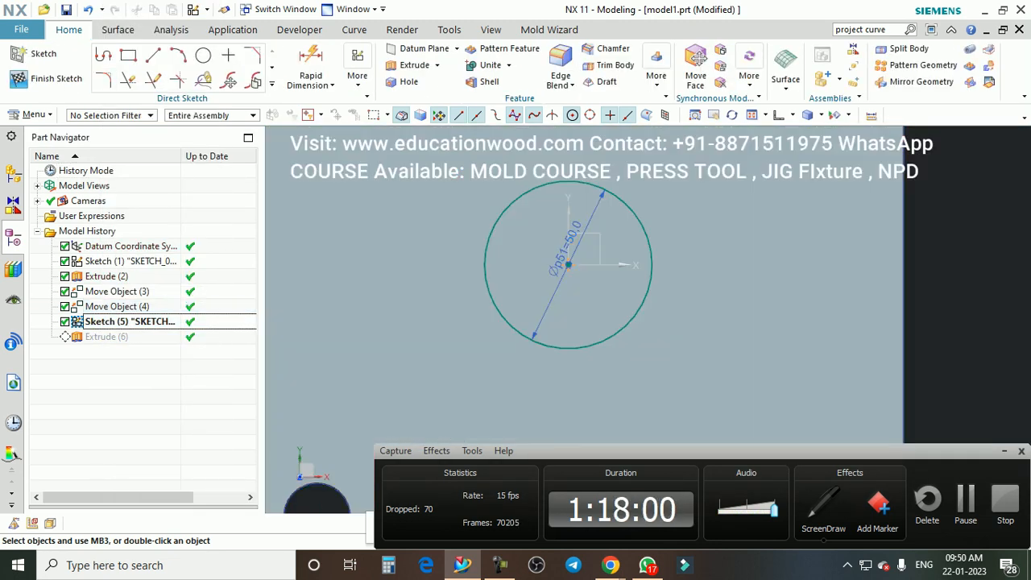
# Step: Try to replace Sketch (5) with Sketch (1) using Replace Feature
pyautogui.rightClick(128, 321)
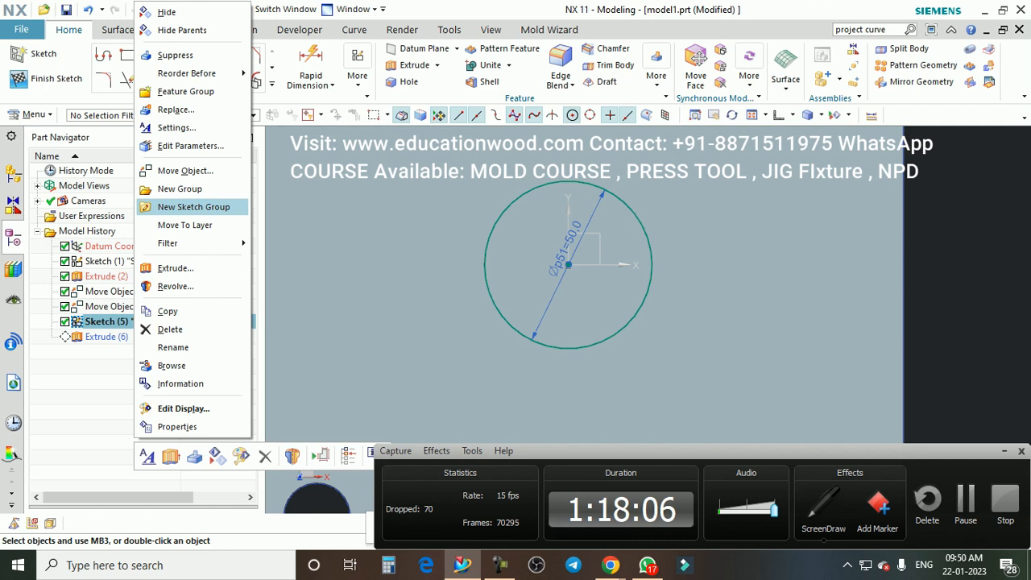
pyautogui.moveTo(187, 73)
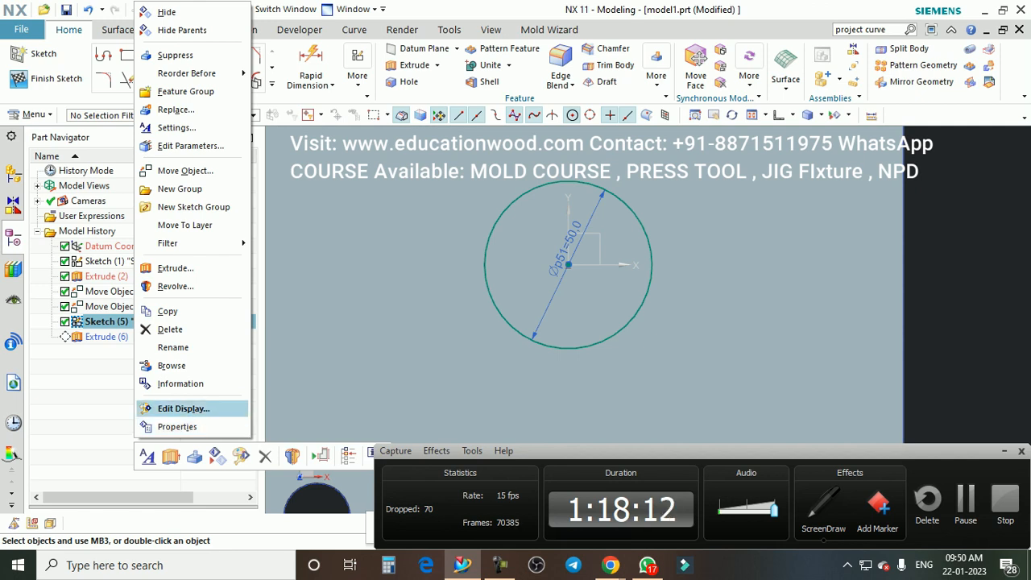
pyautogui.press('Escape')
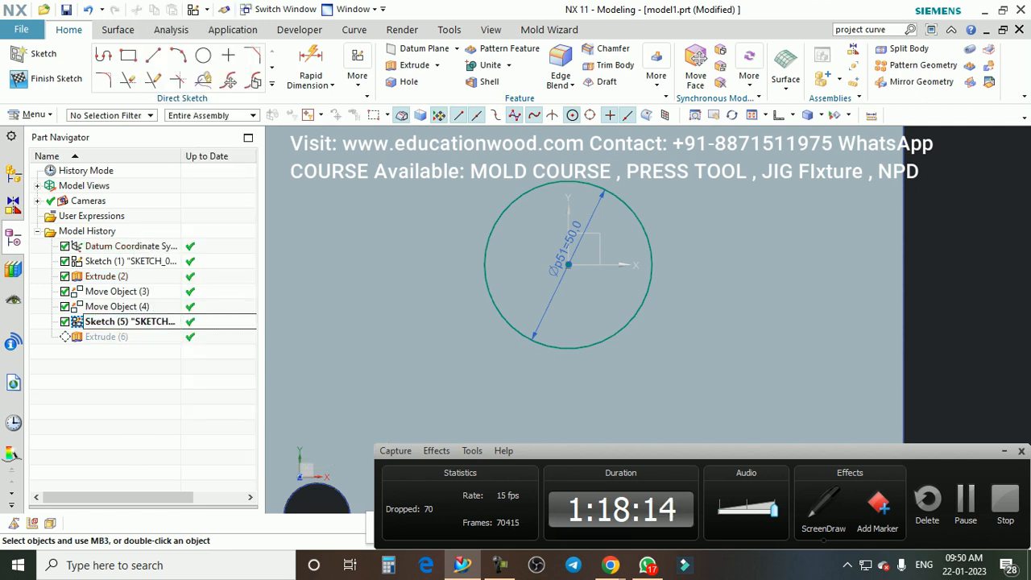
pyautogui.rightClick(114, 321)
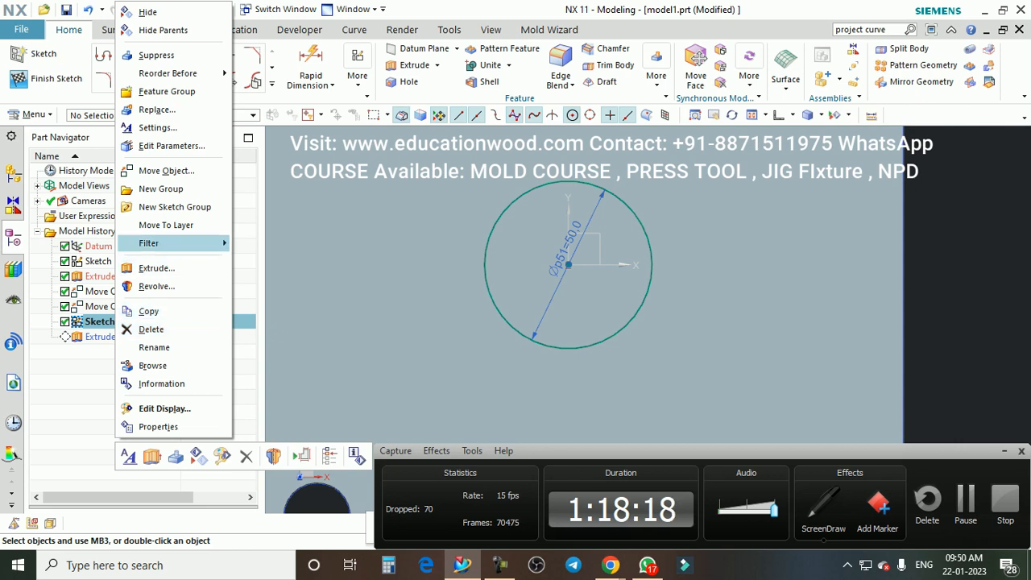
pyautogui.moveTo(161, 242)
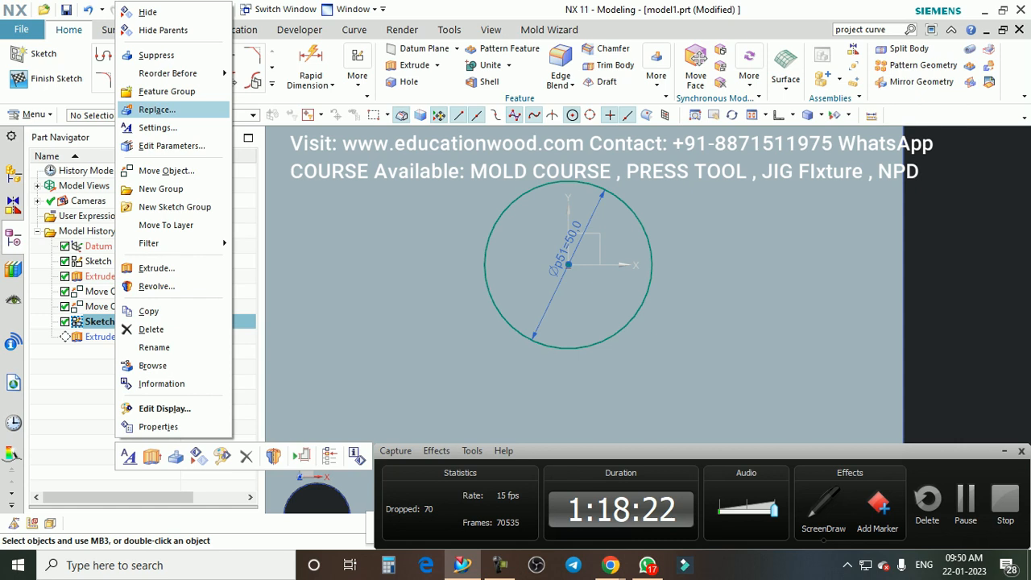
pyautogui.click(157, 110)
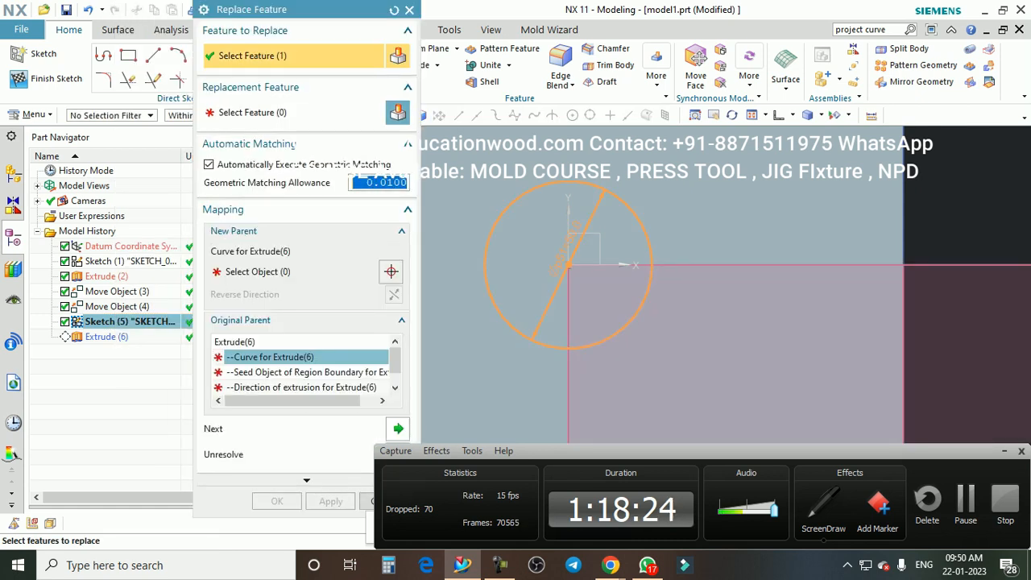
pyautogui.scroll(-3, 582, 287)
pyautogui.moveTo(582, 287); pyautogui.dragTo(589, 201, button='middle')
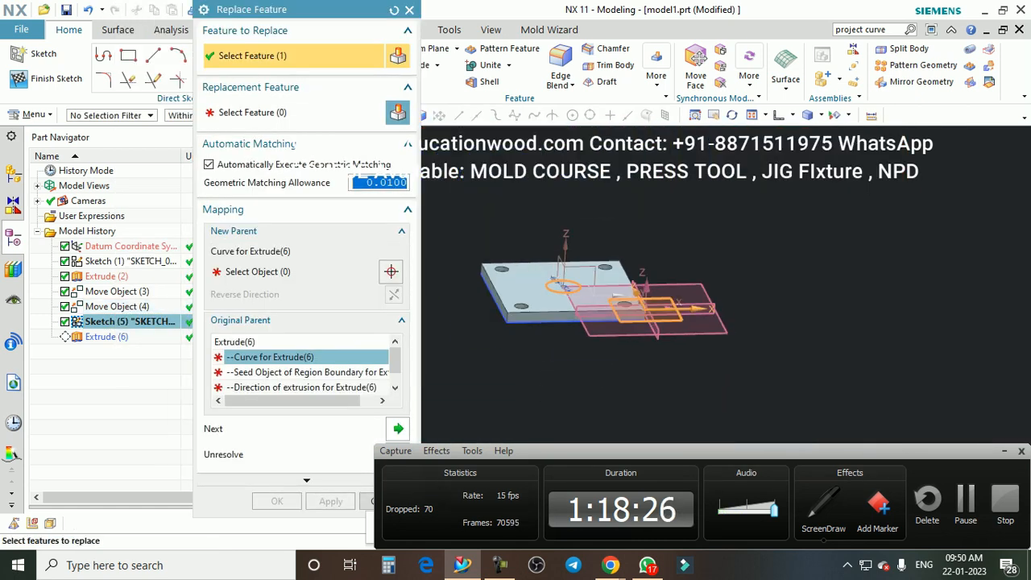
pyautogui.click(293, 113)
pyautogui.moveTo(535, 318); pyautogui.dragTo(559, 283, button='middle')
pyautogui.scroll(4, 558, 284)
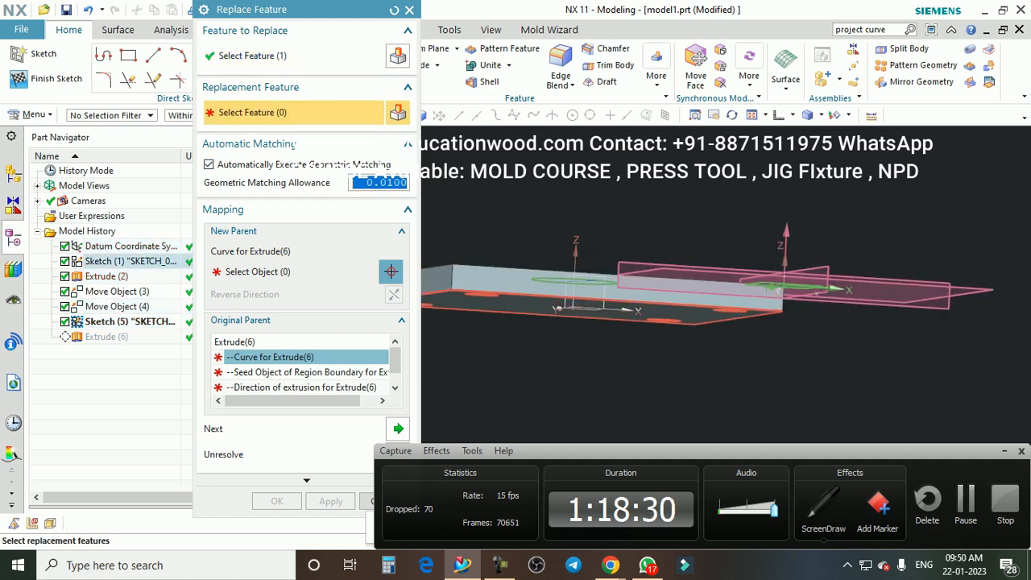
pyautogui.click(131, 261)
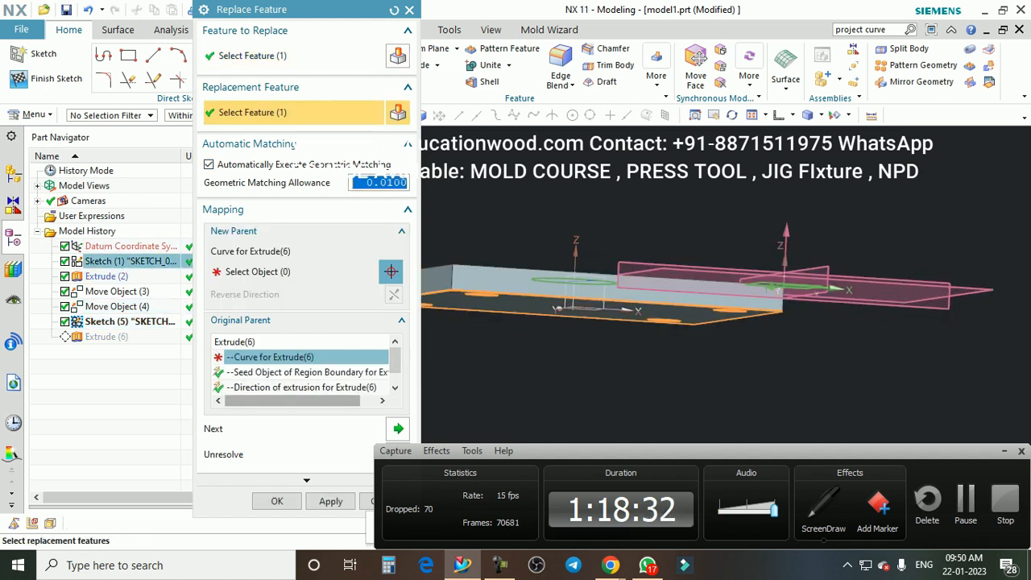
pyautogui.click(277, 501)
pyautogui.moveTo(617, 234); pyautogui.dragTo(618, 278, button='middle')
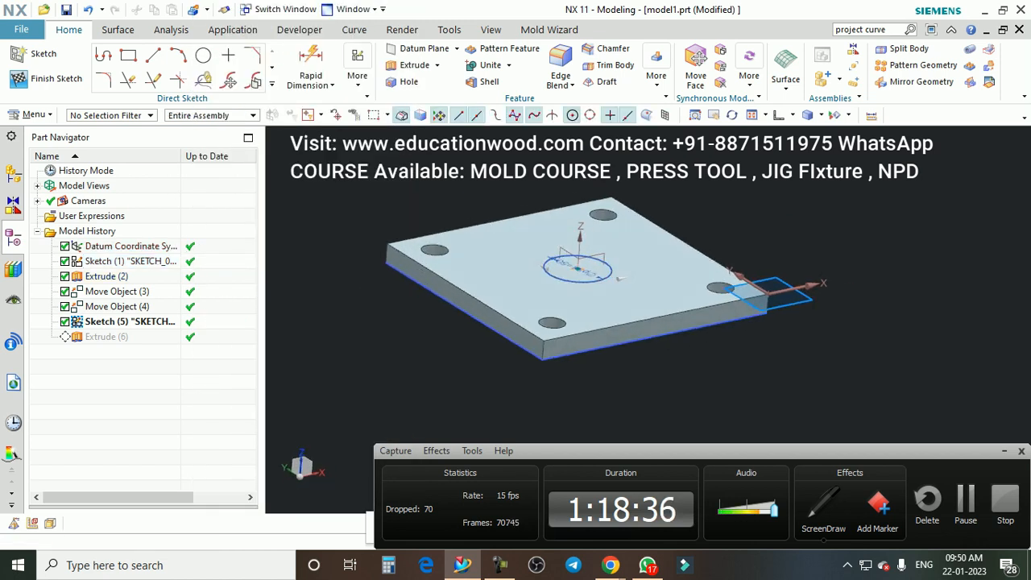
# Step: Select the circle of Sketch (5) on the plate and finish editing the sketch
pyautogui.click(615, 278)
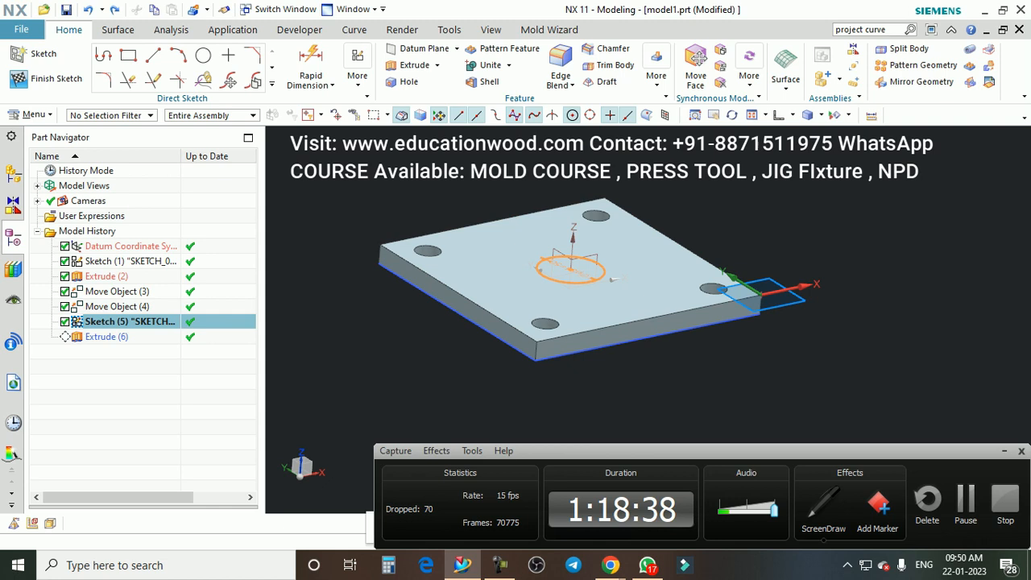
pyautogui.doubleClick(613, 278)
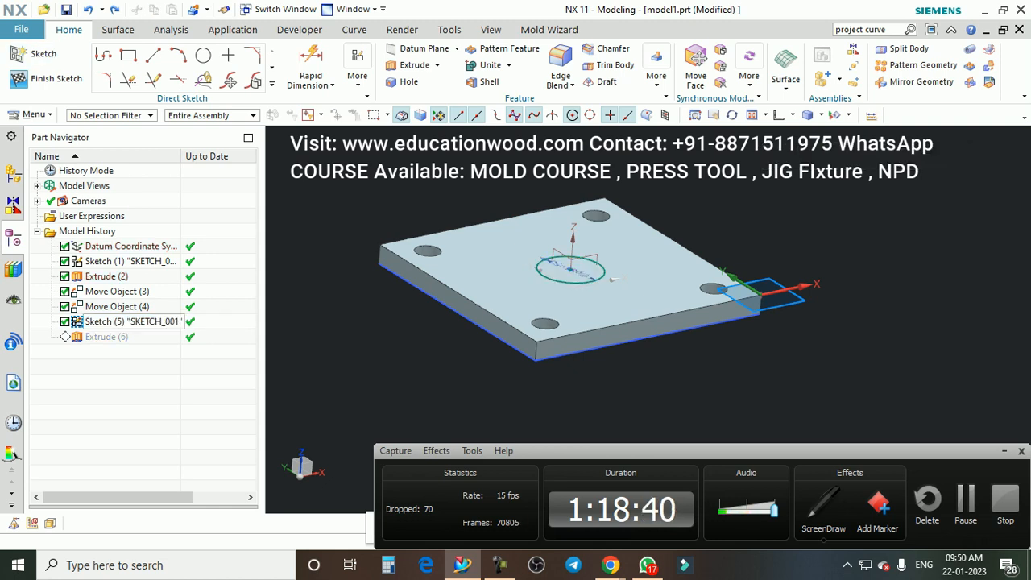
pyautogui.rightClick(105, 321)
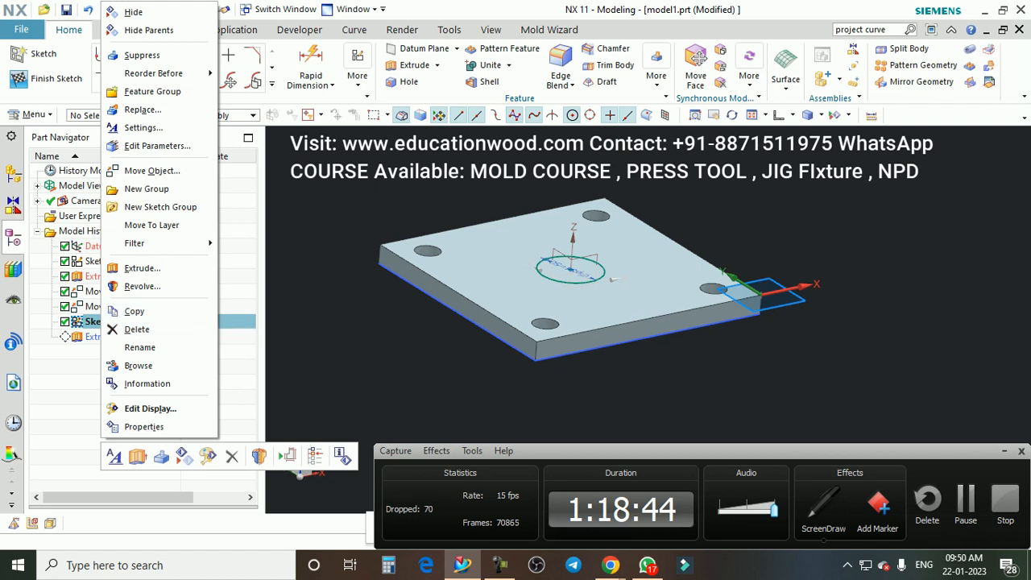
pyautogui.click(698, 233)
pyautogui.scroll(-1, 698, 233)
pyautogui.scroll(2, 612, 270)
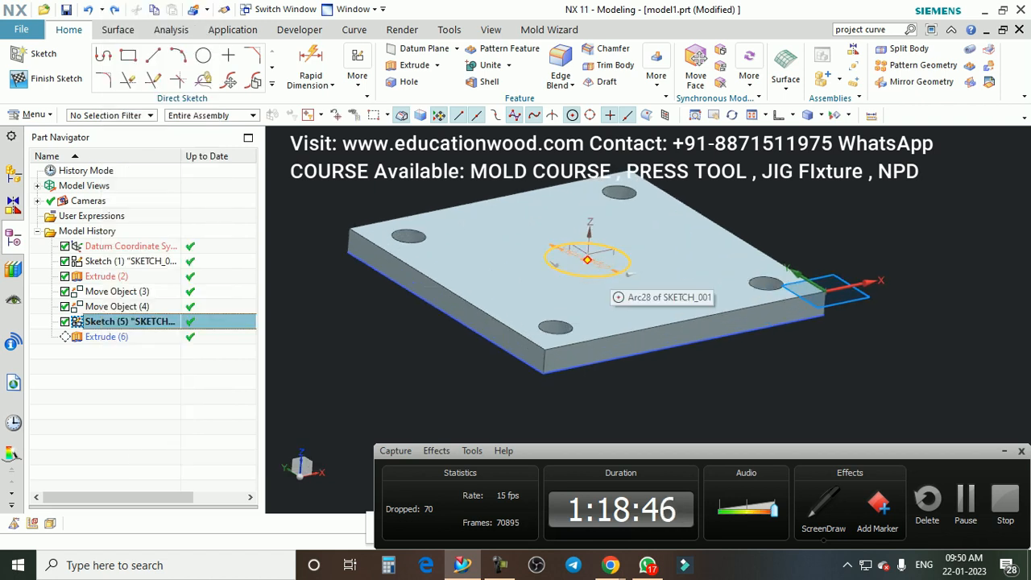
pyautogui.doubleClick(629, 273)
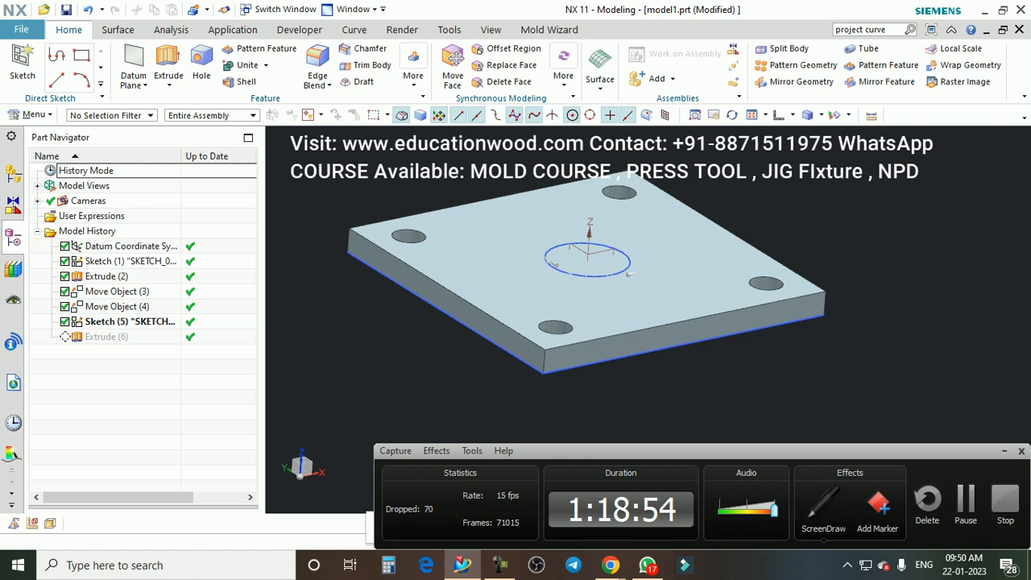
# Step: Open Sketch (5), the circle on the plate, for editing from the model history
pyautogui.moveTo(310, 355)
pyautogui.mouseDown(button='middle')
pyautogui.moveTo(306, 294)
pyautogui.moveTo(314, 358)
pyautogui.mouseUp(button='middle')
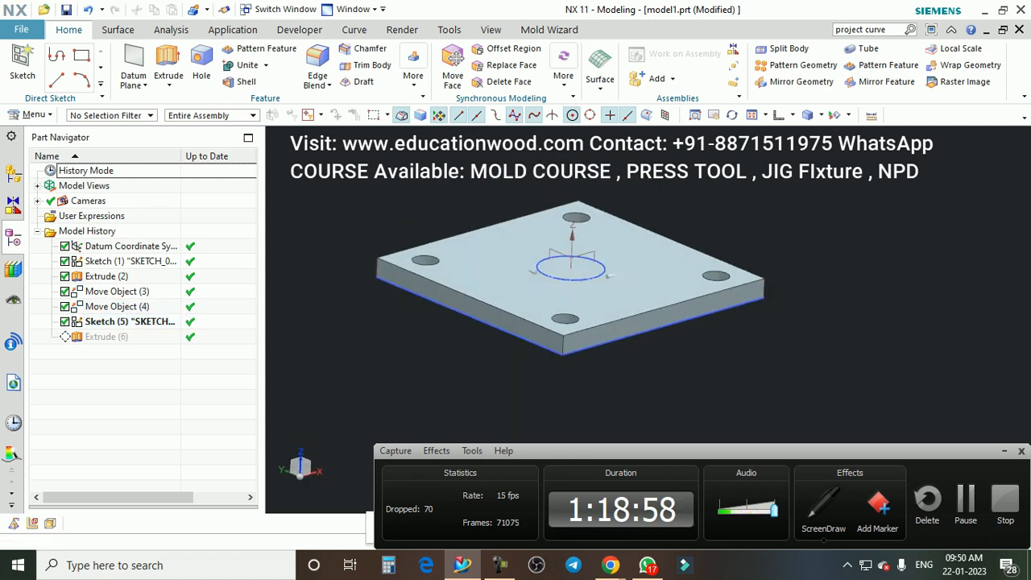
pyautogui.rightClick(113, 322)
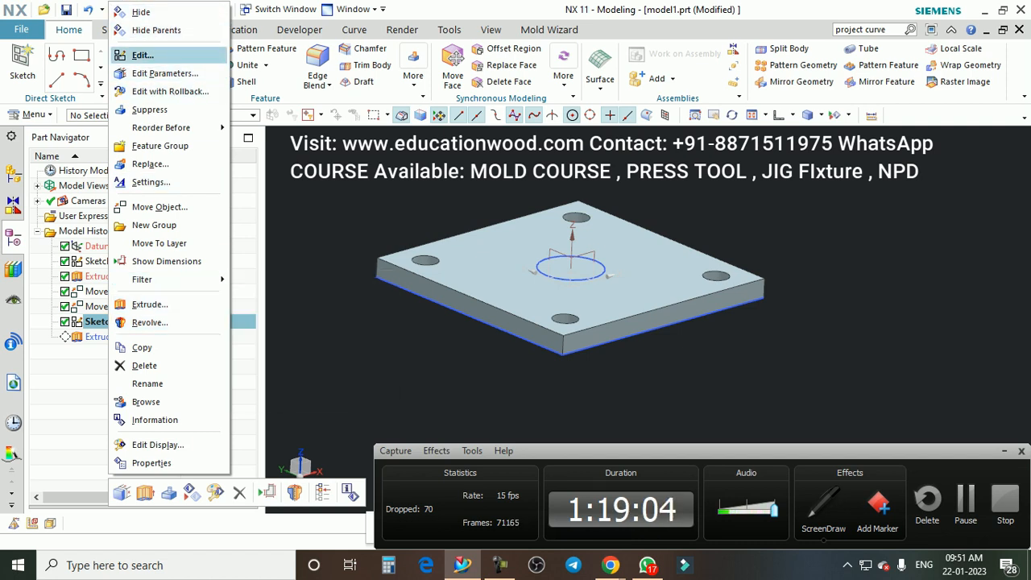
pyautogui.click(142, 55)
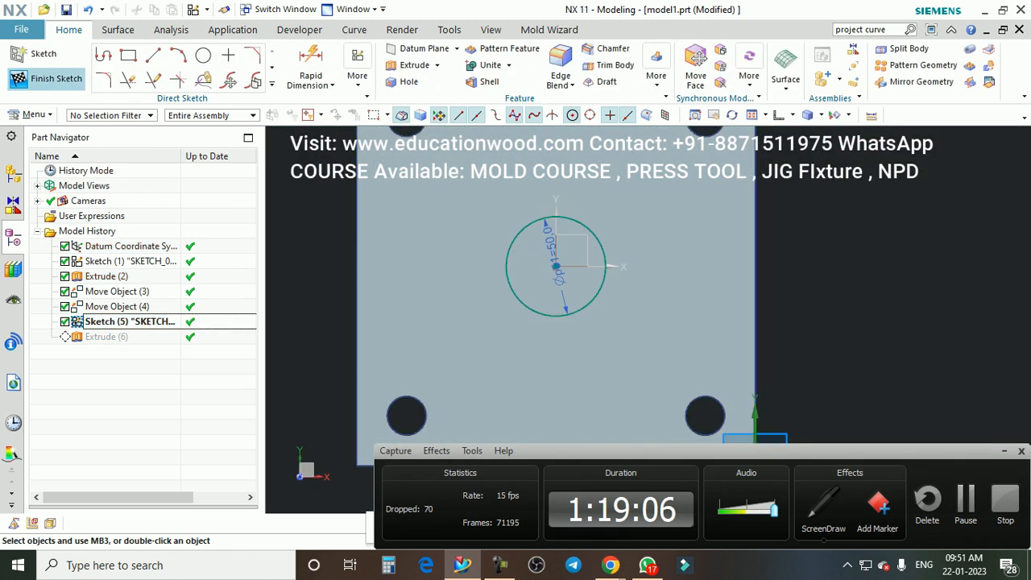
pyautogui.rightClick(129, 321)
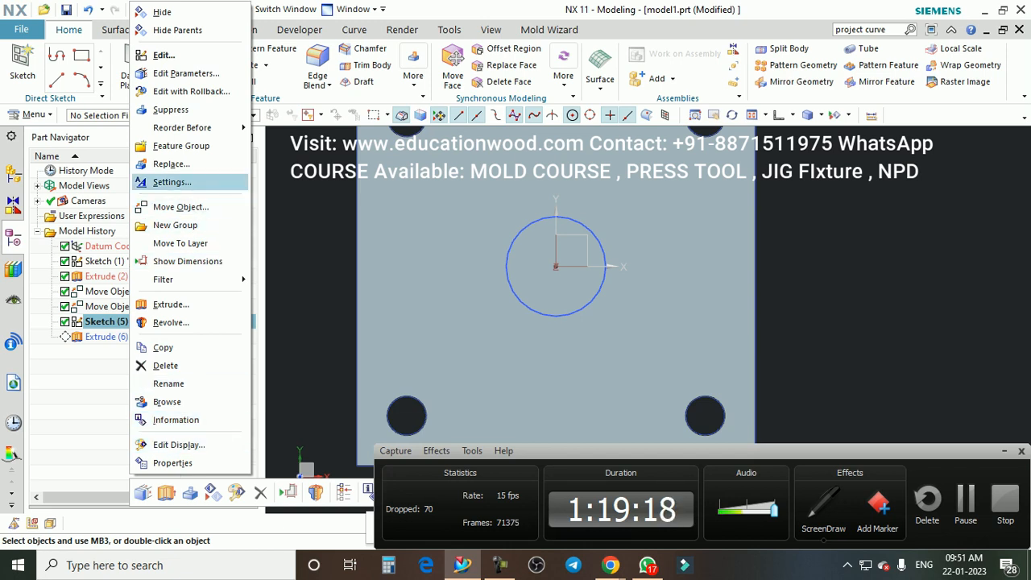
pyautogui.click(111, 321)
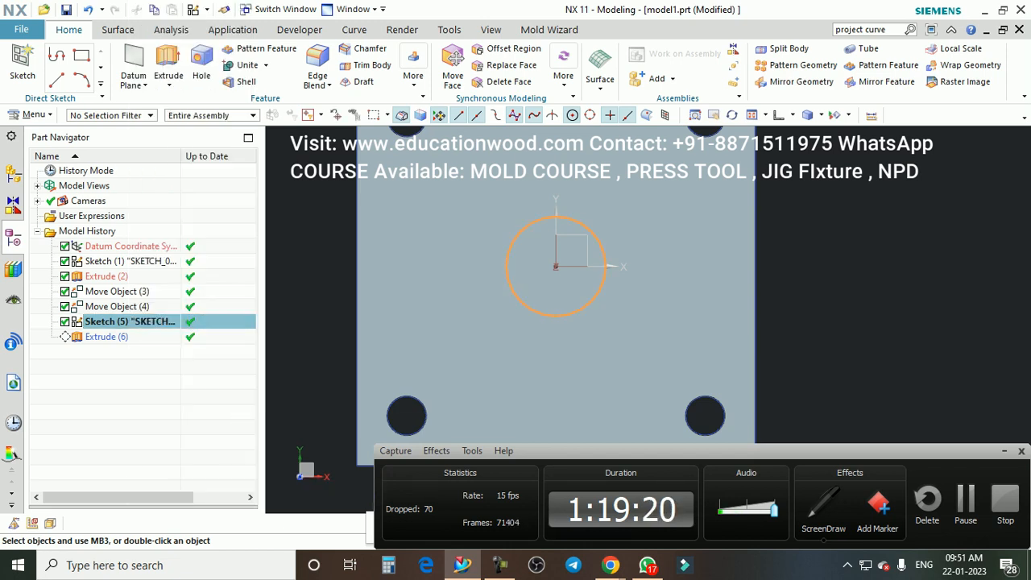
pyautogui.rightClick(106, 322)
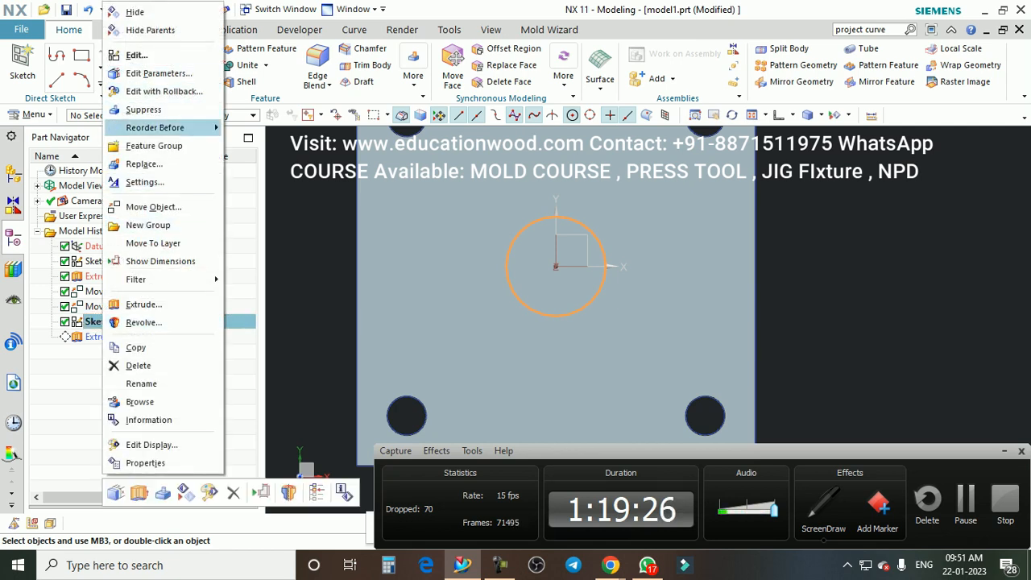
pyautogui.moveTo(186, 128)
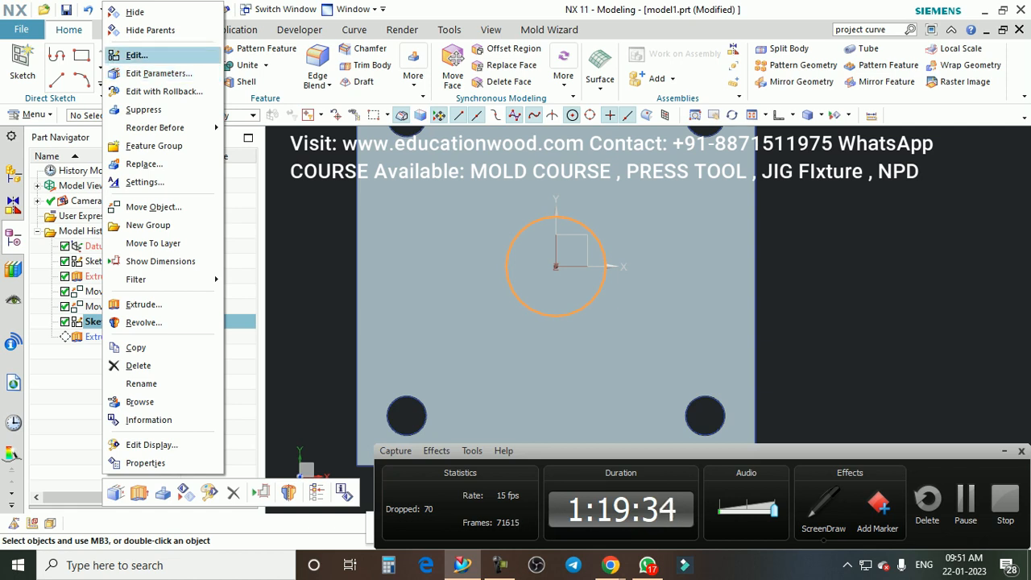
pyautogui.click(133, 54)
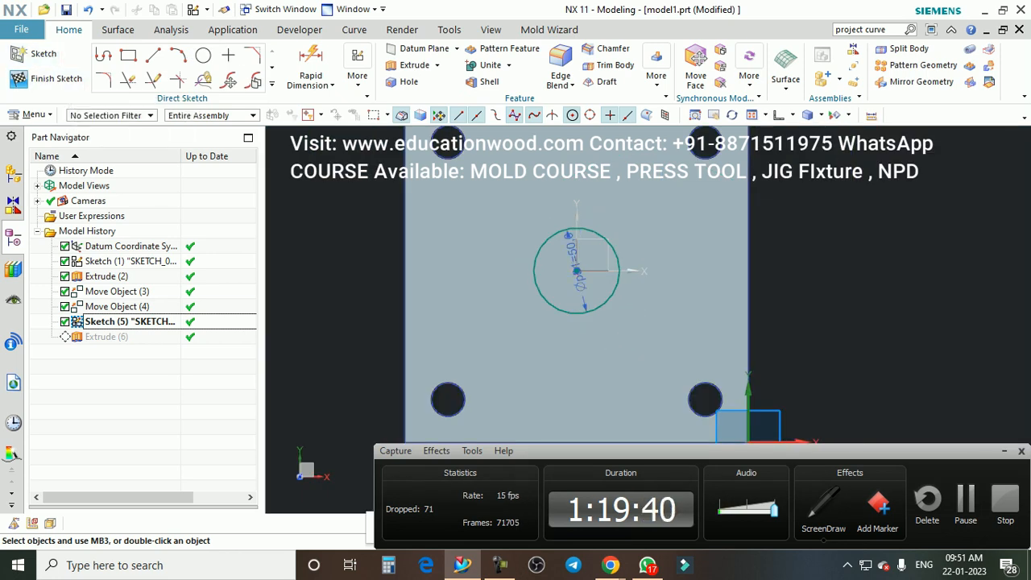
# Step: Try to replace Sketch (5) using Replace Feature, picking the datum coordinate system as well, and close the command without applying it
pyautogui.rightClick(129, 321)
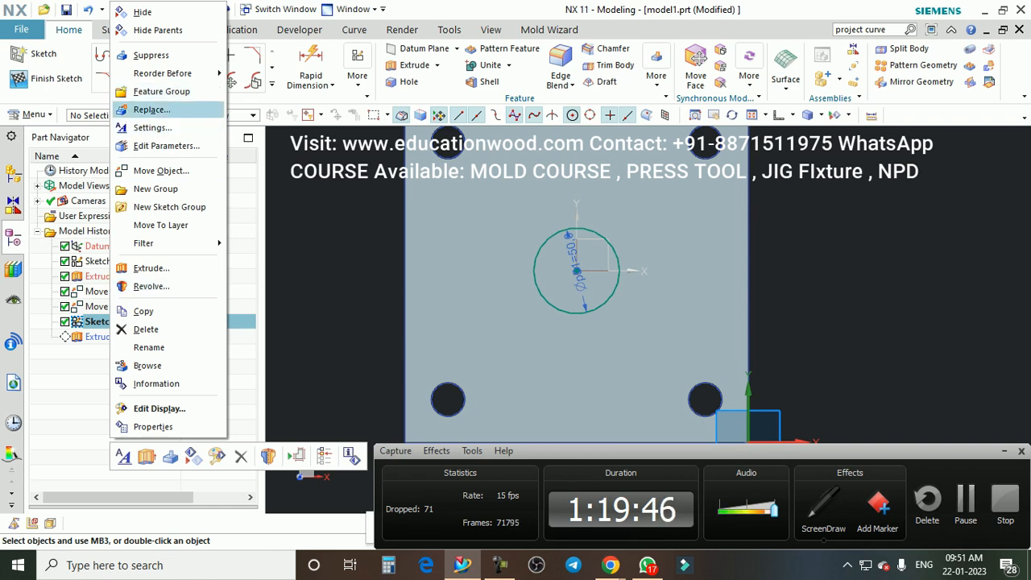
pyautogui.click(152, 109)
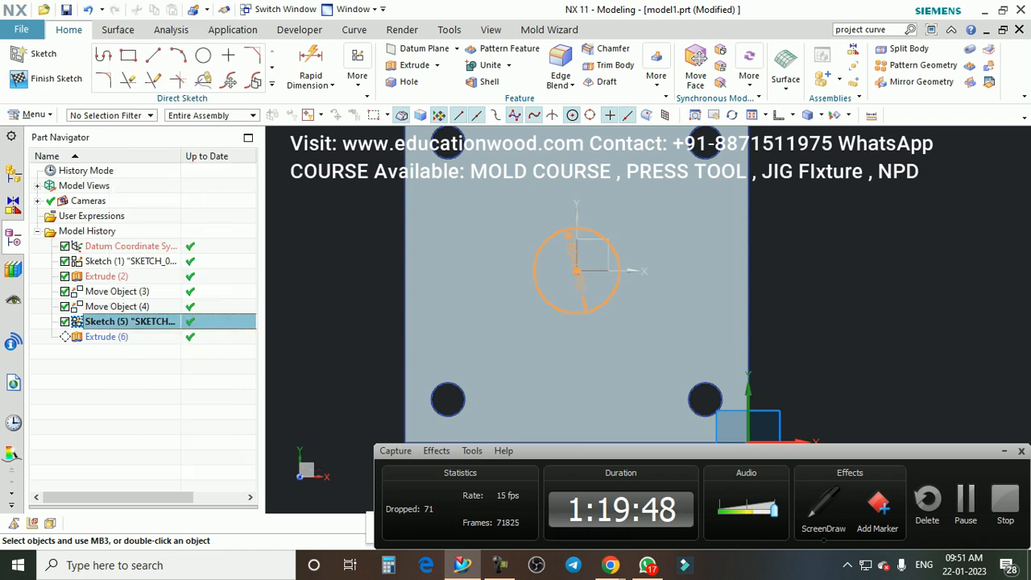
pyautogui.scroll(-3, 527, 292)
pyautogui.moveTo(532, 302); pyautogui.dragTo(584, 213, button='middle')
pyautogui.moveTo(532, 343); pyautogui.dragTo(519, 310, button='middle')
pyautogui.scroll(1, 515, 319)
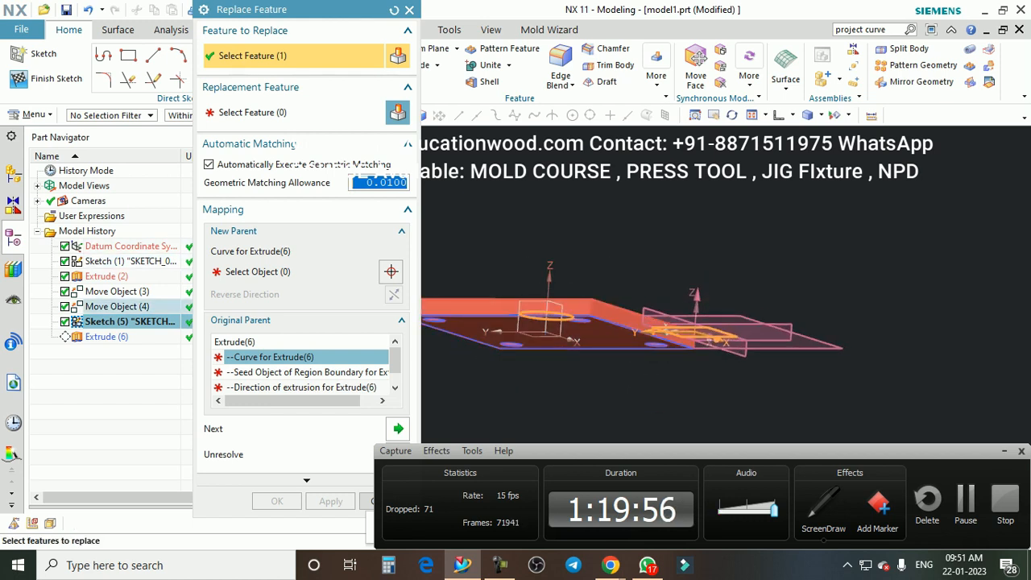
pyautogui.click(491, 332)
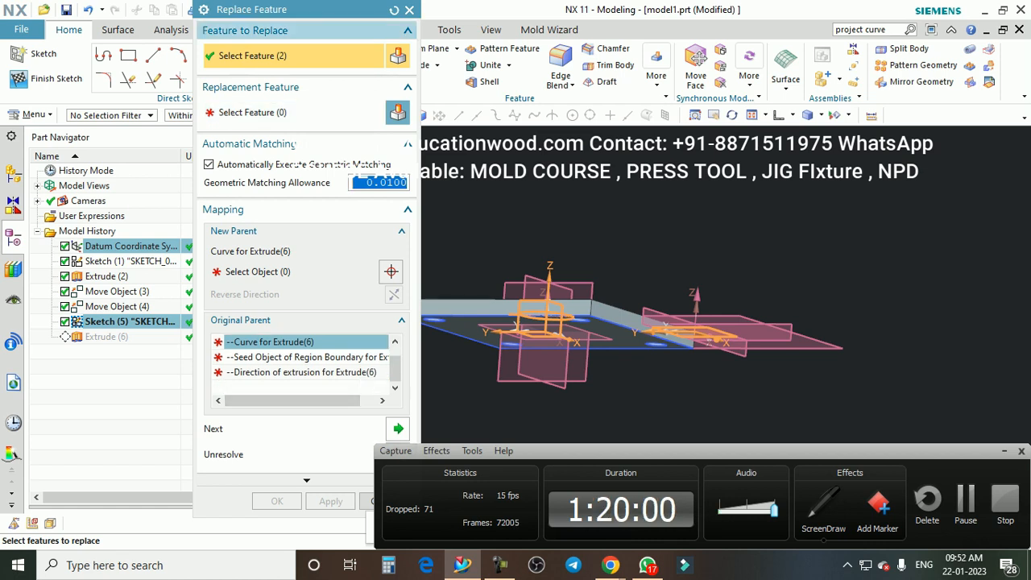
pyautogui.click(409, 9)
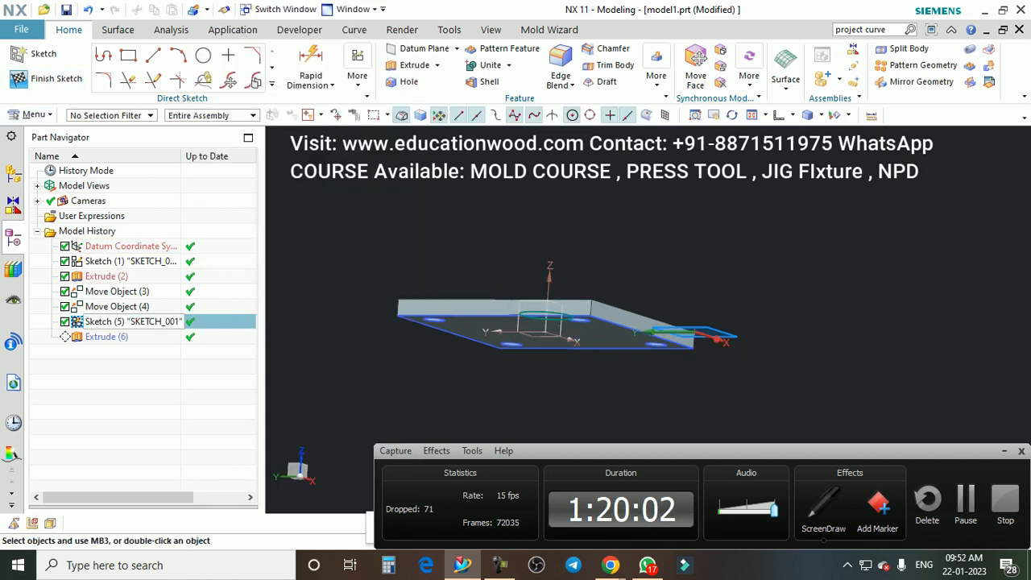
pyautogui.rightClick(144, 321)
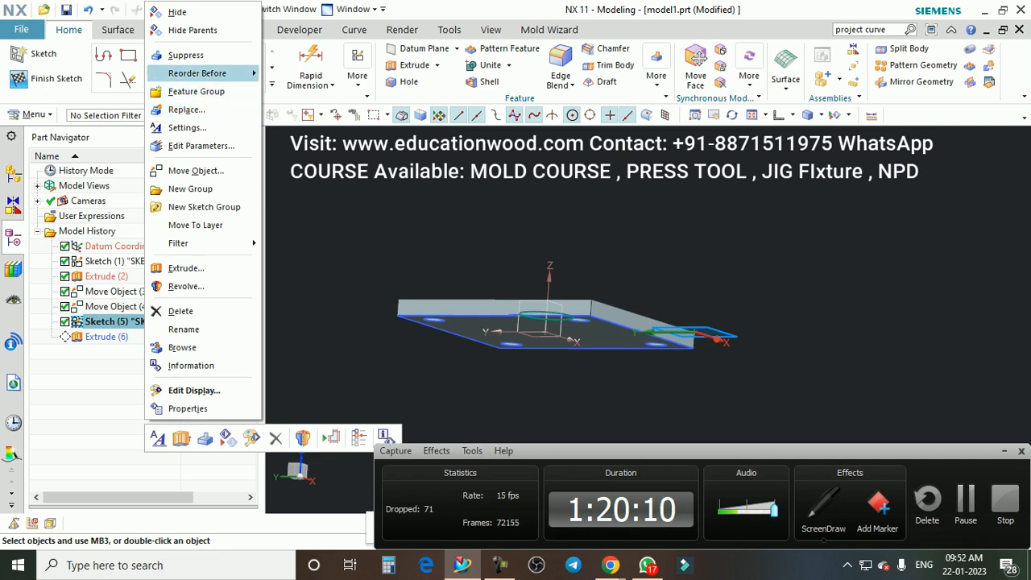
pyautogui.moveTo(201, 73)
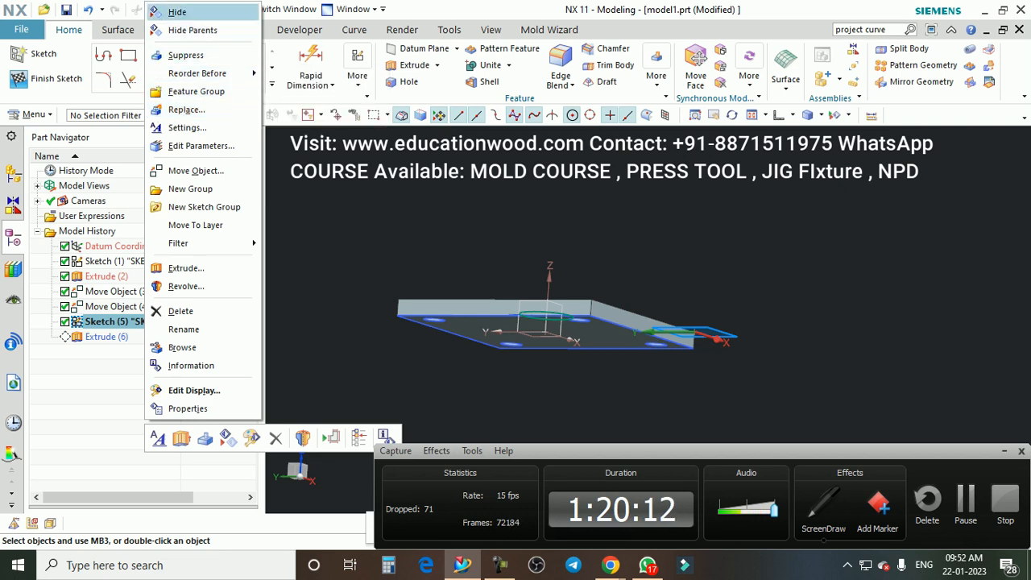
pyautogui.click(483, 234)
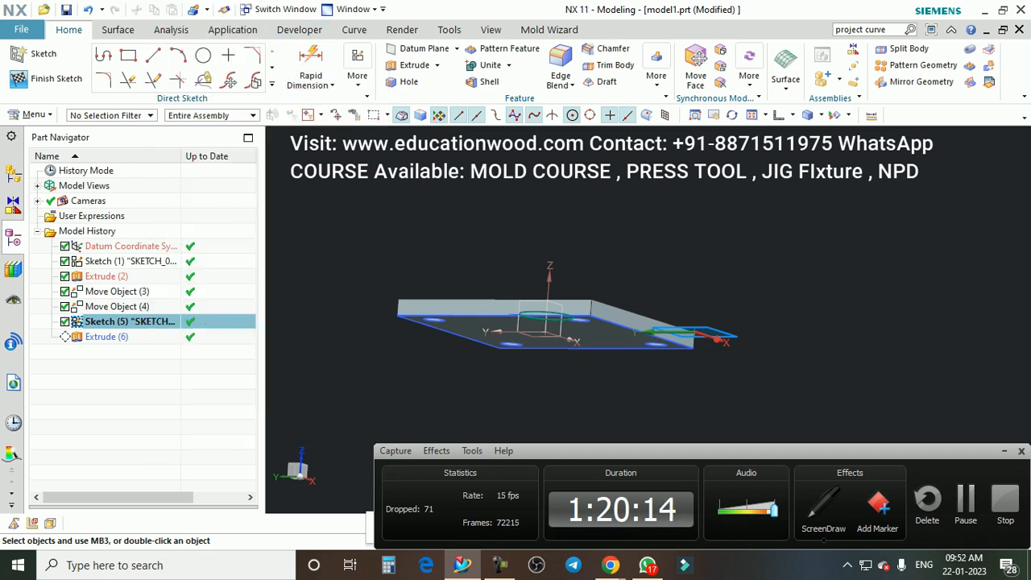
# Step: Finish editing the circle Sketch (5) and return to modeling
pyautogui.moveTo(483, 233); pyautogui.dragTo(516, 294, button='middle')
pyautogui.moveTo(644, 274); pyautogui.dragTo(651, 289, button='middle')
pyautogui.scroll(2, 650, 290)
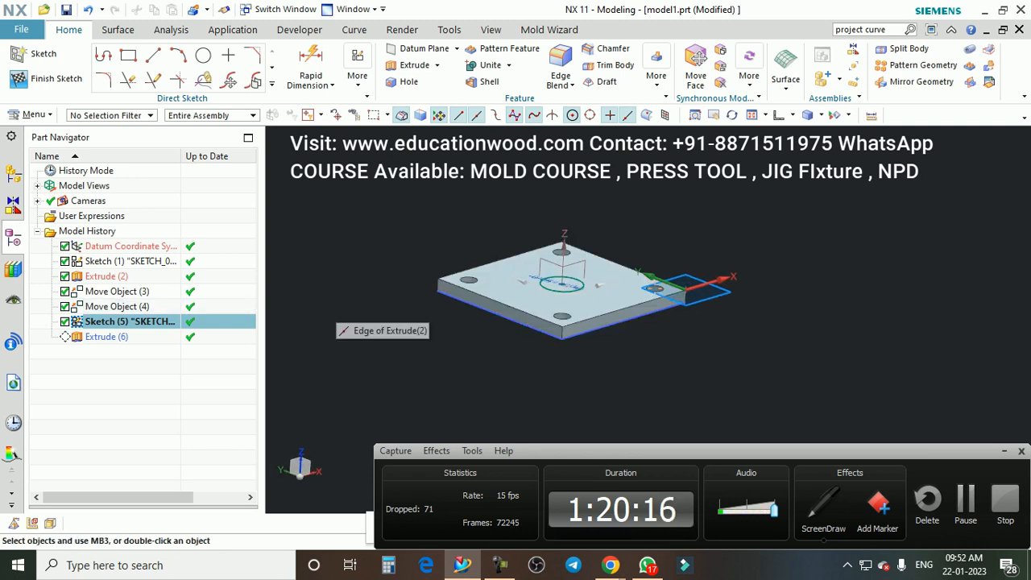
pyautogui.click(48, 79)
pyautogui.scroll(2, 569, 254)
pyautogui.press('Escape')
pyautogui.scroll(-1, 701, 274)
pyautogui.moveTo(657, 282); pyautogui.dragTo(636, 297, button='middle')
pyautogui.scroll(1, 586, 274)
pyautogui.moveTo(586, 274); pyautogui.dragTo(597, 256, button='middle')
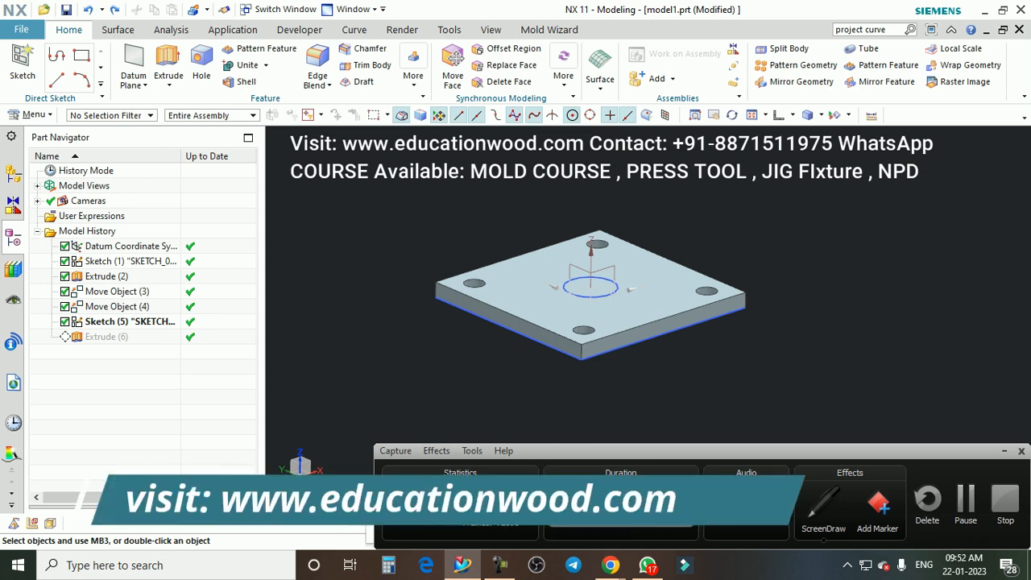
pyautogui.moveTo(709, 451); pyautogui.dragTo(701, 448)
pyautogui.scroll(-1, 713, 344)
pyautogui.scroll(-2, 637, 269)
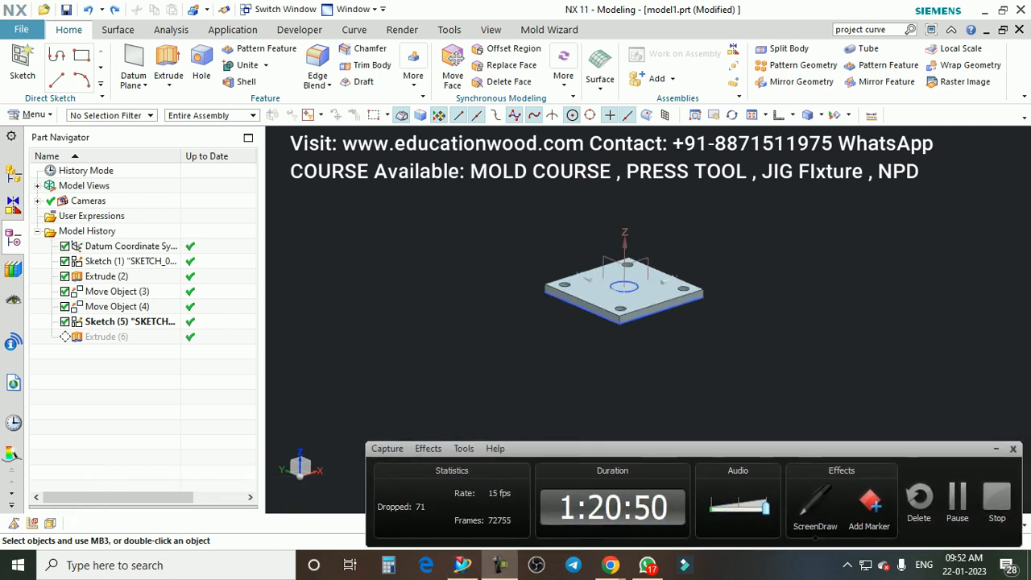
pyautogui.scroll(3, 648, 292)
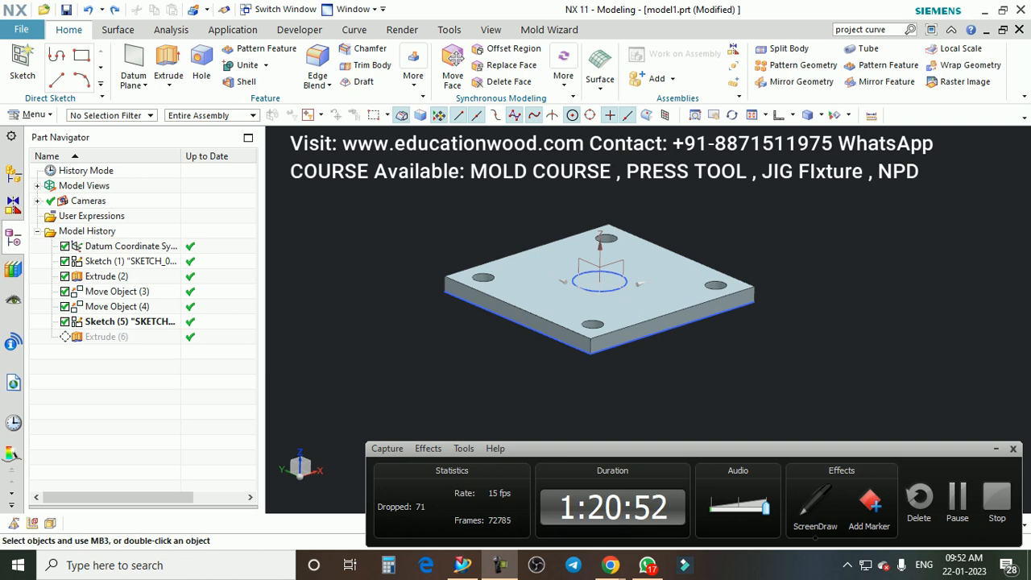
# Step: Switch to the Google Meet call and stop presenting the screen
pyautogui.moveTo(701, 448); pyautogui.dragTo(720, 367)
pyautogui.click(610, 565)
pyautogui.click(610, 565)
pyautogui.click(540, 512)
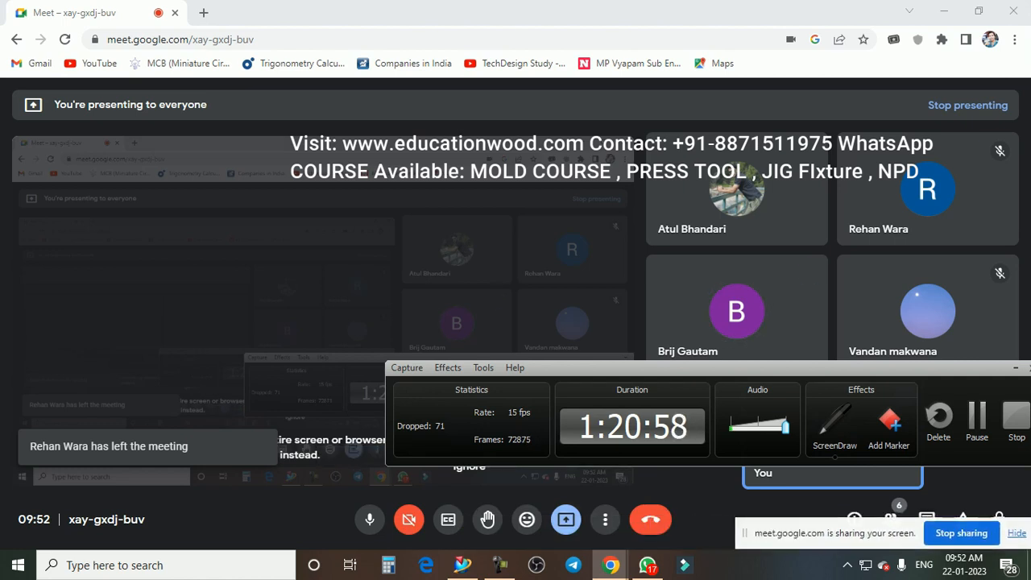
pyautogui.click(566, 519)
pyautogui.moveTo(676, 368); pyautogui.dragTo(610, 442)
pyautogui.click(644, 472)
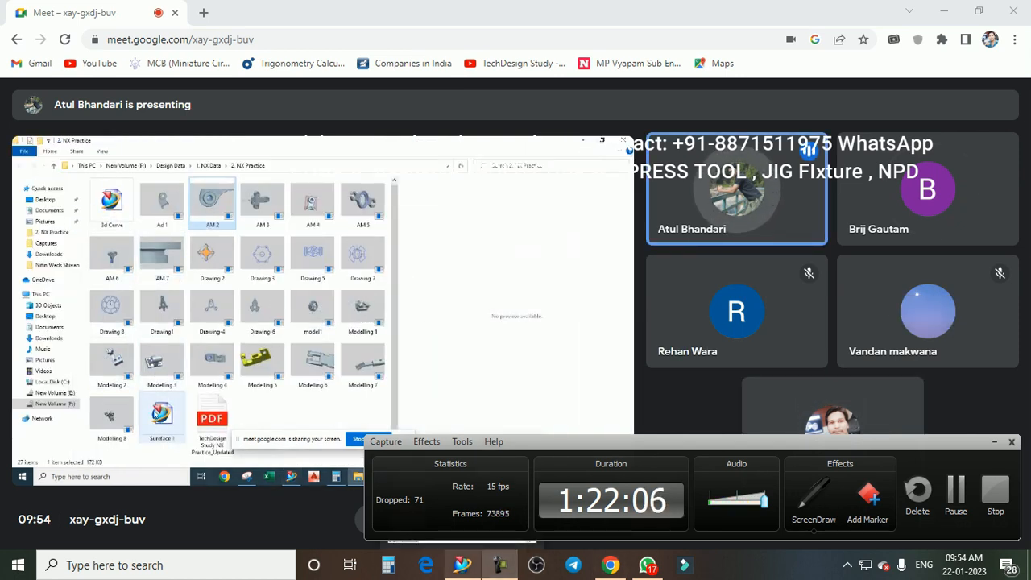
pyautogui.moveTo(612, 442); pyautogui.dragTo(653, 487)
pyautogui.click(566, 520)
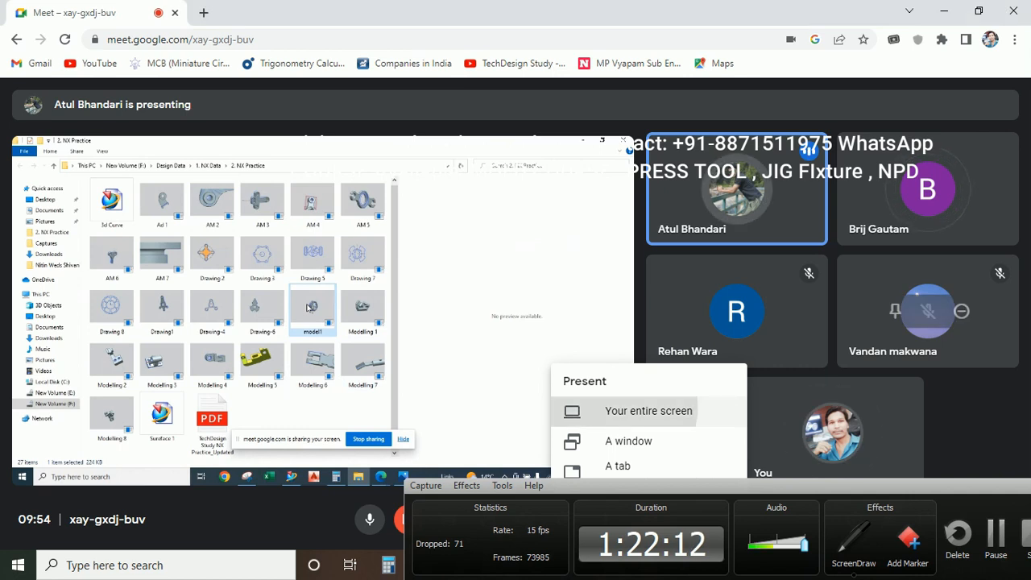
pyautogui.click(629, 408)
pyautogui.click(612, 344)
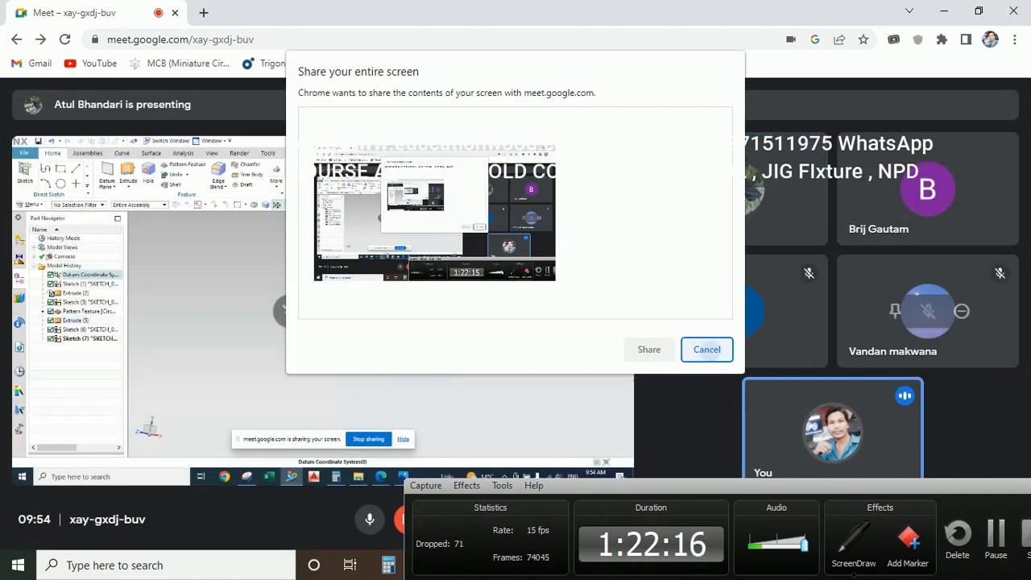
pyautogui.click(706, 349)
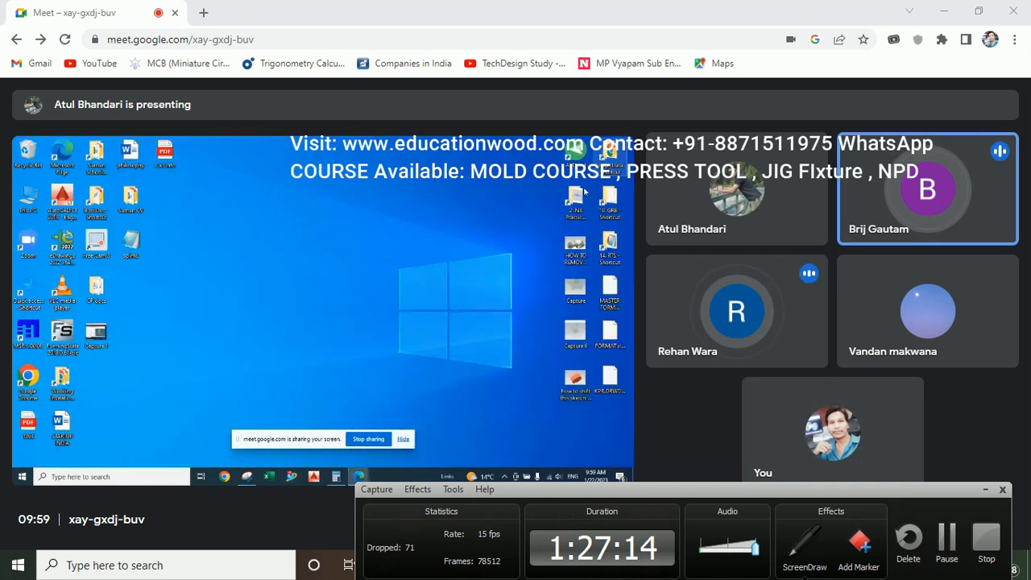
pyautogui.moveTo(685, 490); pyautogui.dragTo(691, 12)
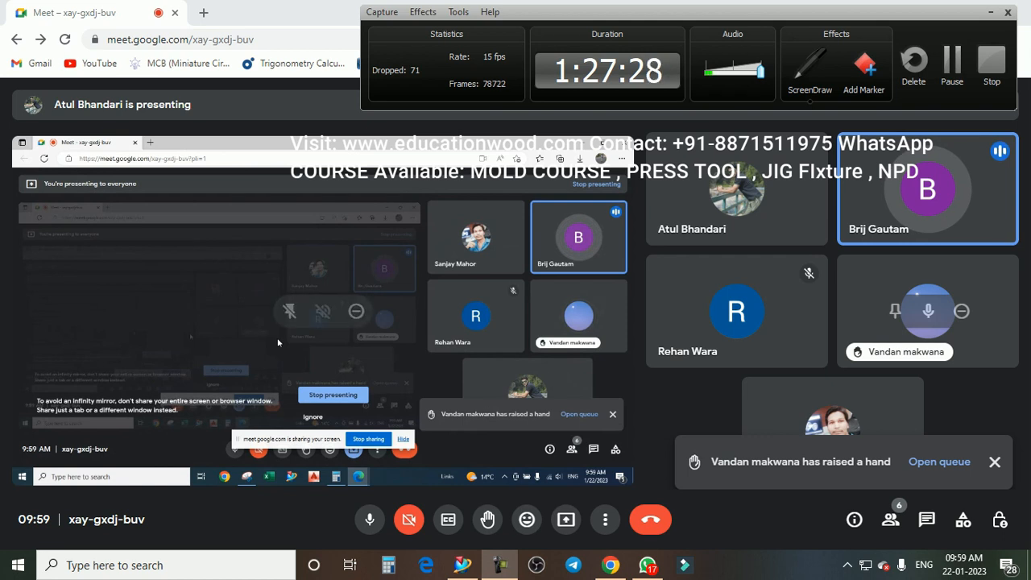
pyautogui.moveTo(789, 12)
pyautogui.mouseDown()
pyautogui.moveTo(810, 14)
pyautogui.moveTo(793, 8)
pyautogui.moveTo(801, 7)
pyautogui.mouseUp()
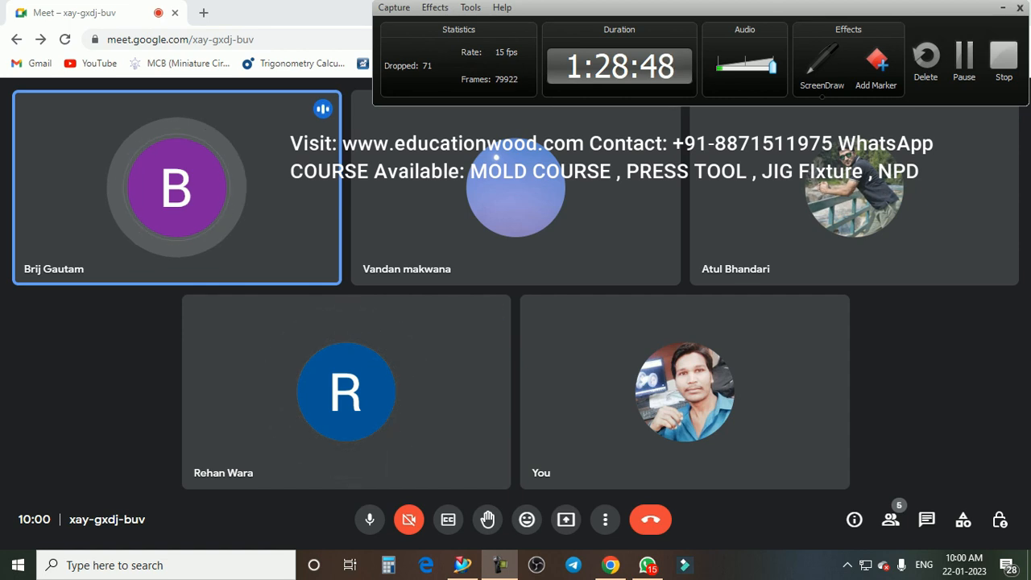
pyautogui.moveTo(684, 7); pyautogui.dragTo(677, 440)
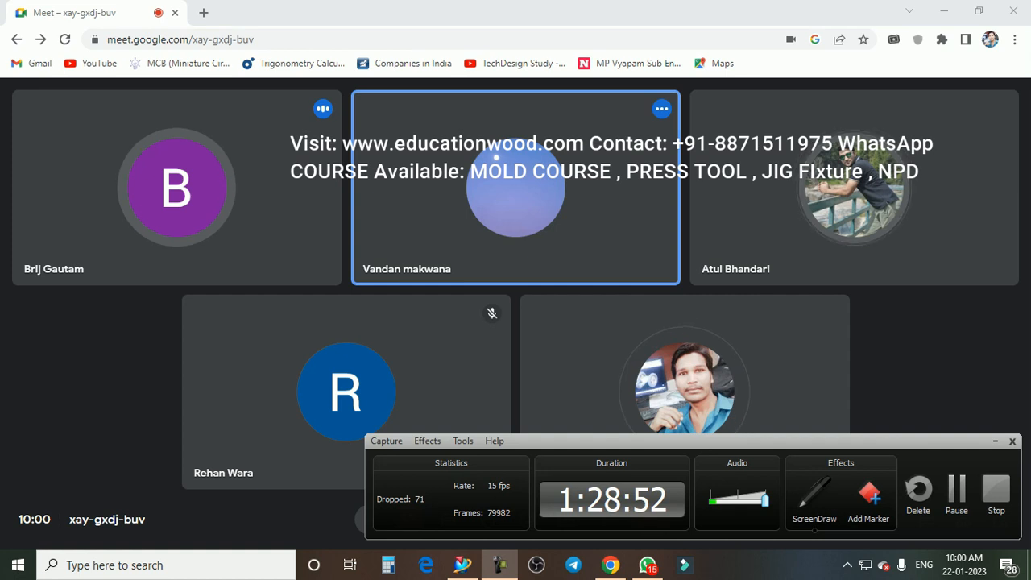
pyautogui.moveTo(677, 441); pyautogui.dragTo(676, 2)
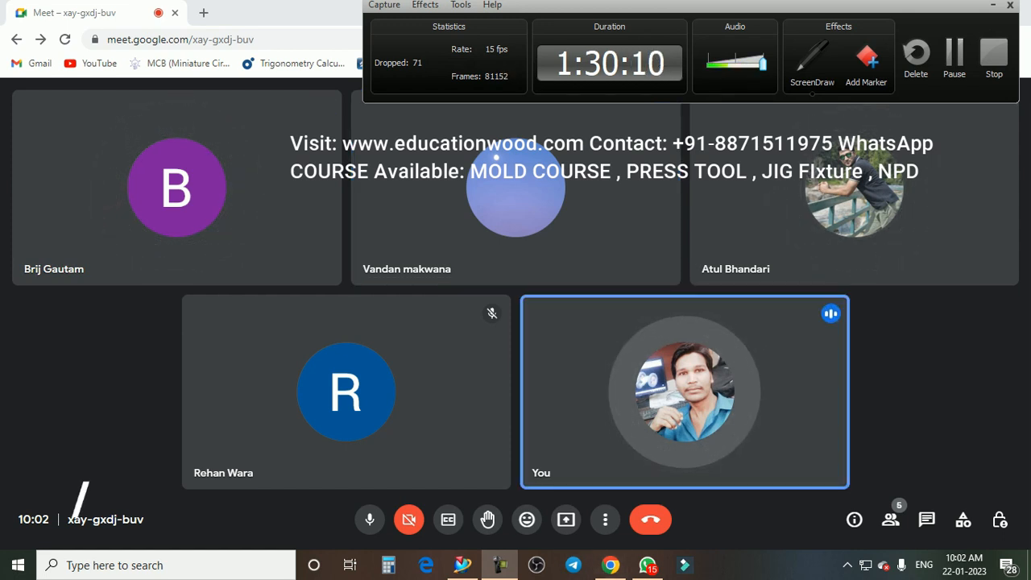
# Step: Present the entire screen to the participants of the Google Meet call
pyautogui.click(566, 521)
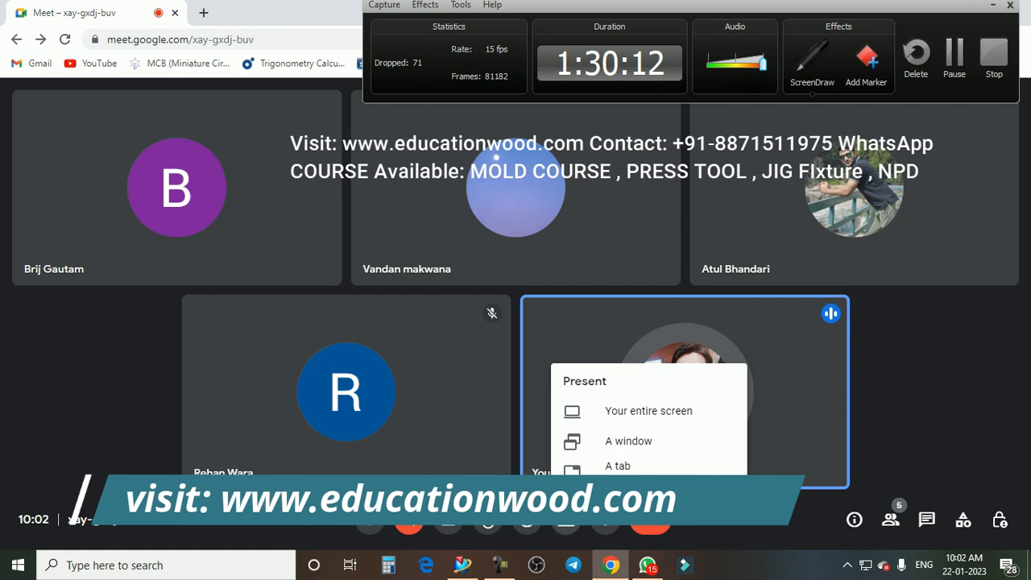
pyautogui.click(644, 410)
pyautogui.click(483, 282)
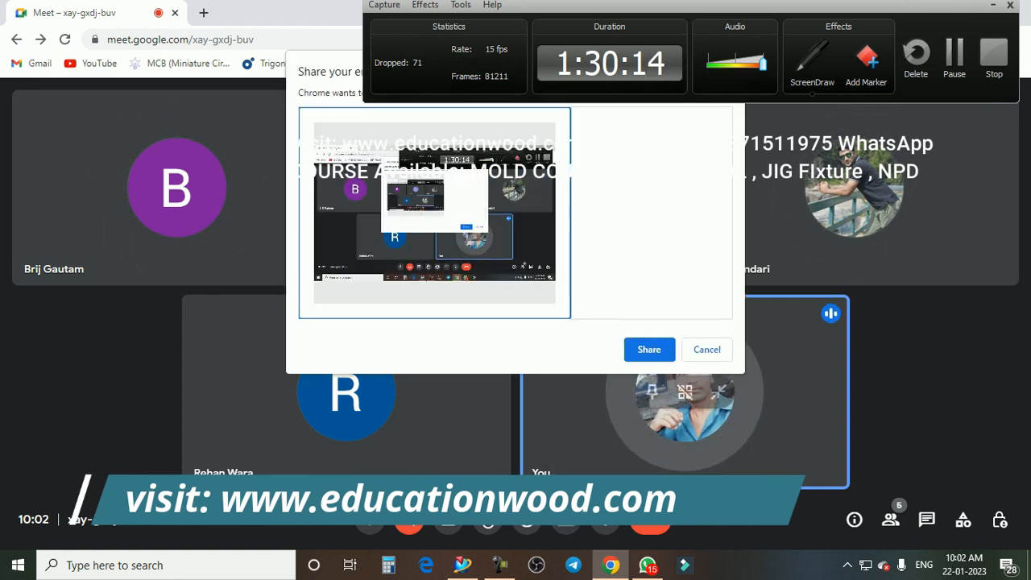
pyautogui.click(649, 350)
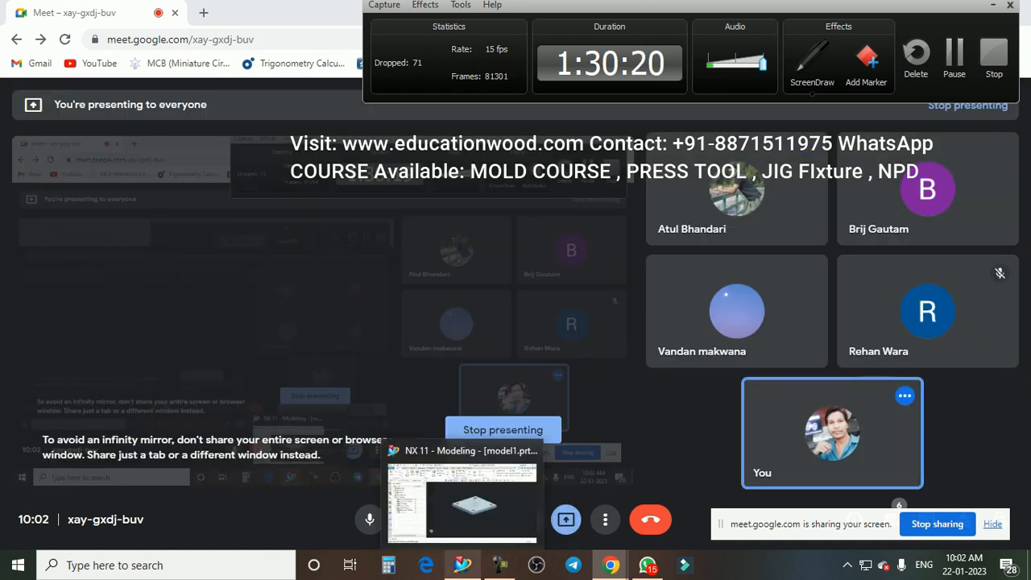
# Step: Switch back to NX with model1.prt and examine the plate and its circle sketch from several angles
pyautogui.click(462, 565)
pyautogui.moveTo(644, 6); pyautogui.dragTo(657, 467)
pyautogui.scroll(-1, 648, 205)
pyautogui.scroll(-1, 660, 315)
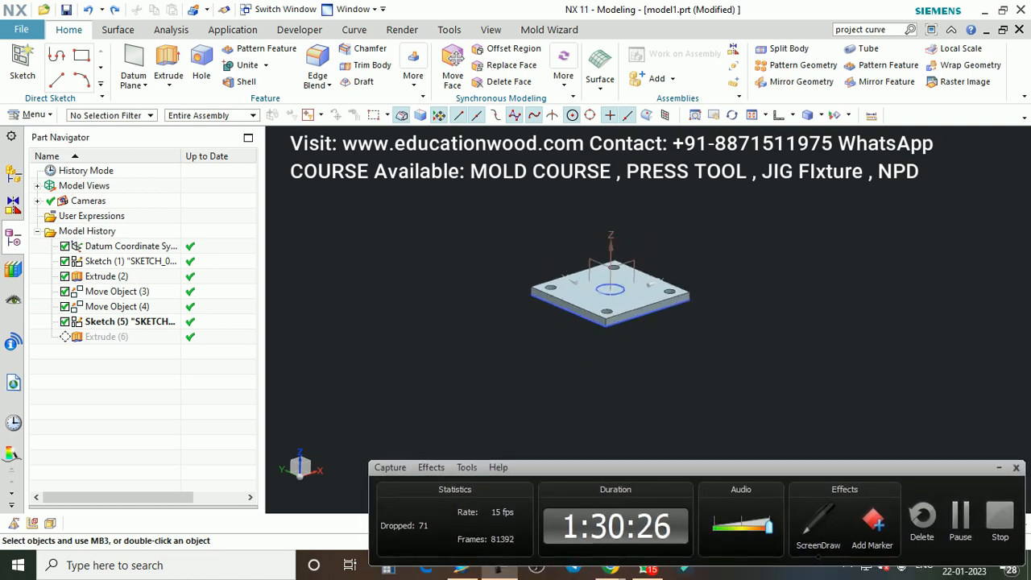
pyautogui.scroll(2, 702, 315)
pyautogui.moveTo(661, 315); pyautogui.dragTo(662, 360, button='middle')
pyautogui.scroll(-1, 662, 354)
pyautogui.scroll(1, 637, 338)
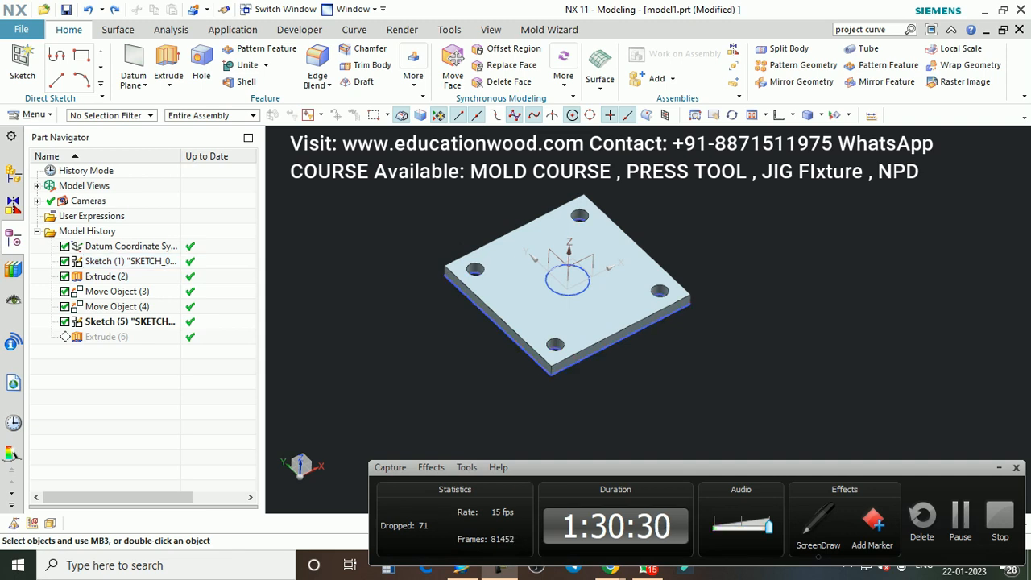
pyautogui.scroll(-1, 754, 372)
pyautogui.scroll(1, 679, 346)
pyautogui.moveTo(679, 346); pyautogui.dragTo(679, 314, button='middle')
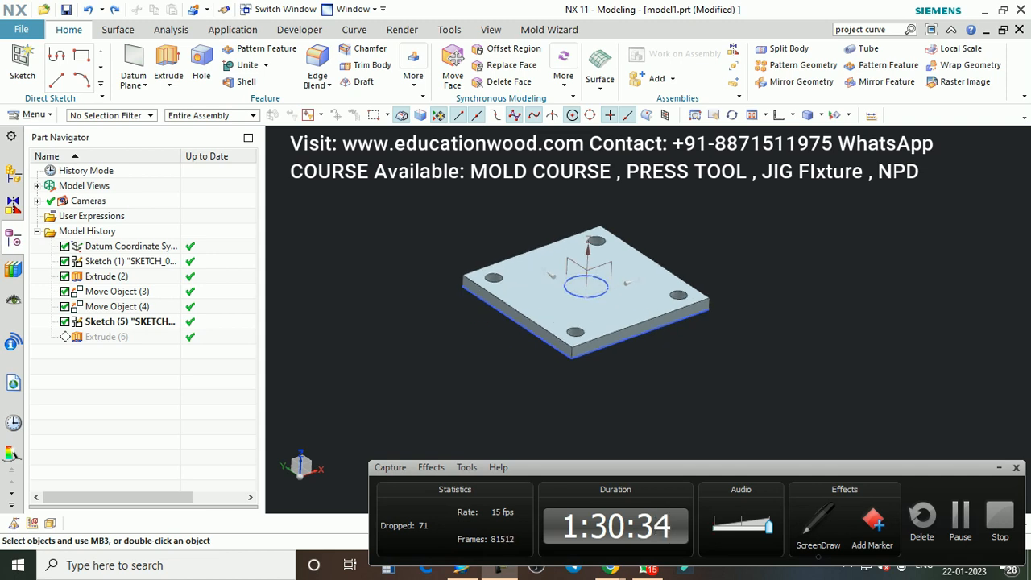
# Step: Delete Move Object (3) and Move Object (4) from the model history
pyautogui.scroll(1, 703, 332)
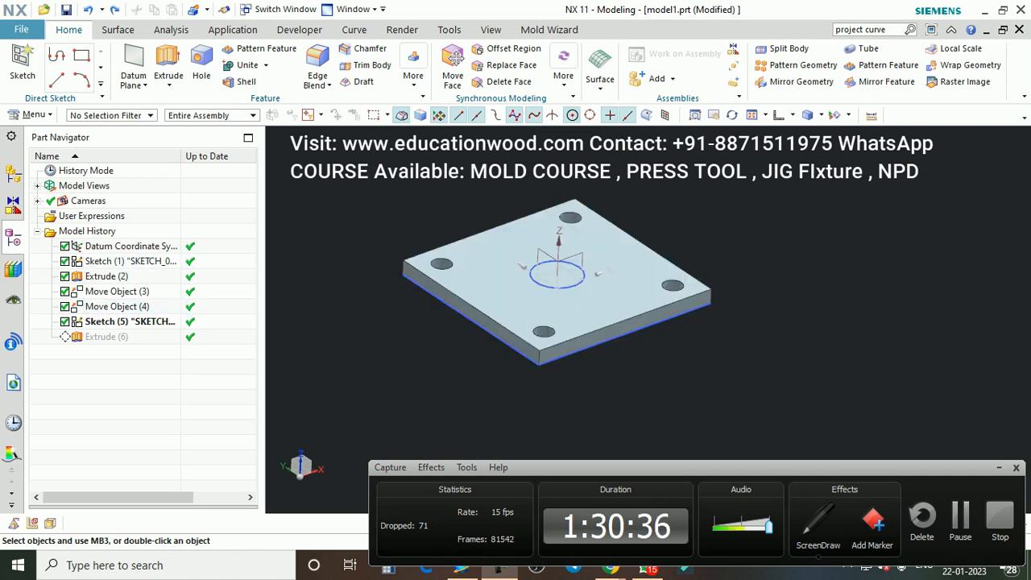
pyautogui.scroll(-1, 516, 331)
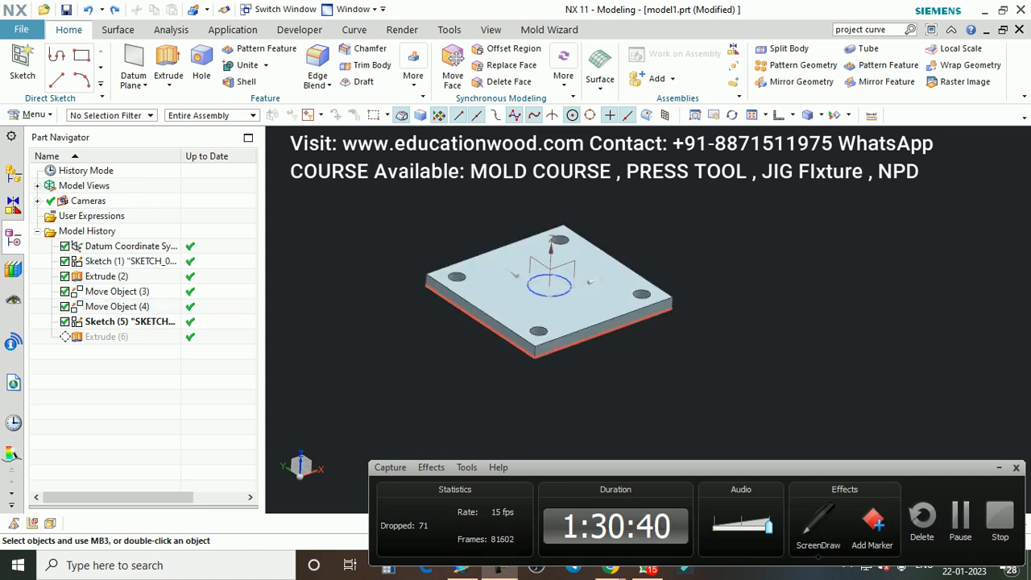
pyautogui.scroll(1, 592, 343)
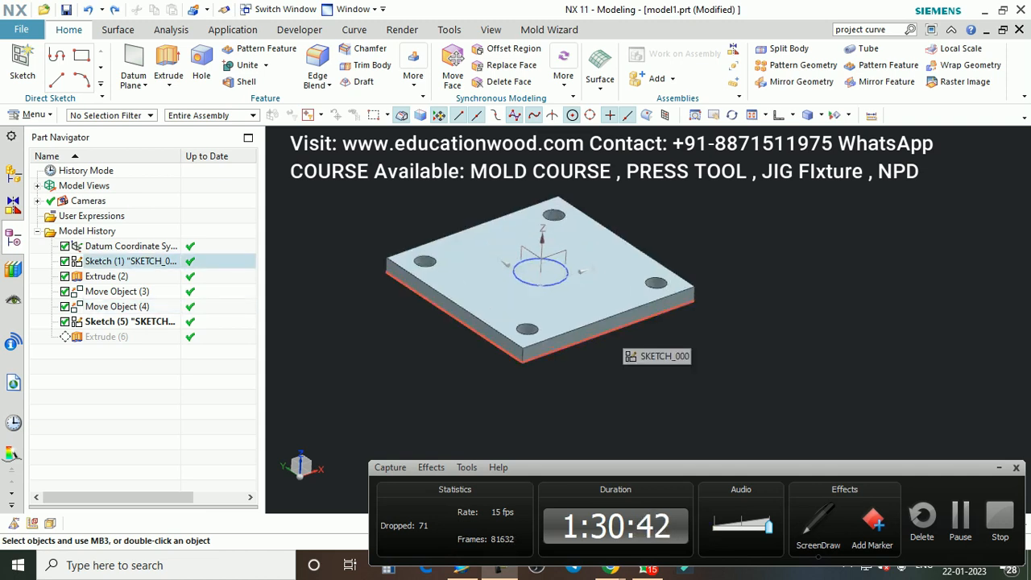
pyautogui.scroll(-1, 616, 342)
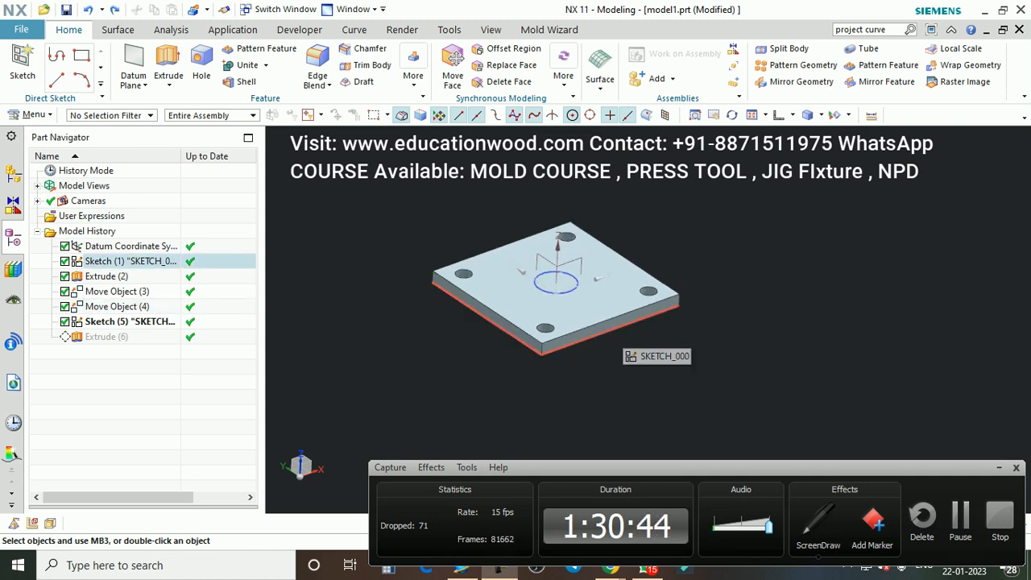
pyautogui.scroll(2, 581, 293)
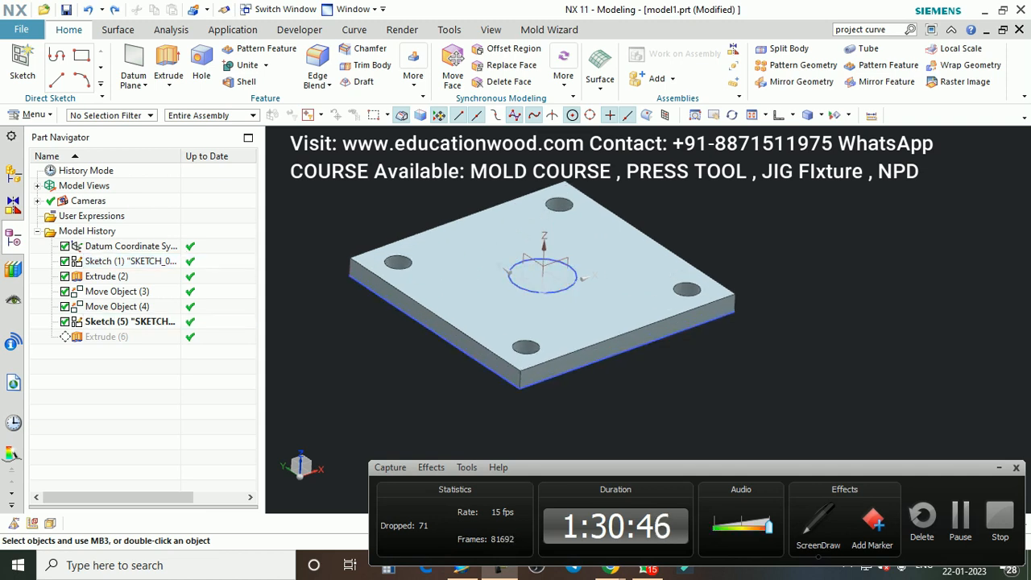
pyautogui.click(117, 306)
pyautogui.keyDown('ctrl'); pyautogui.click(117, 291); pyautogui.keyUp('ctrl')
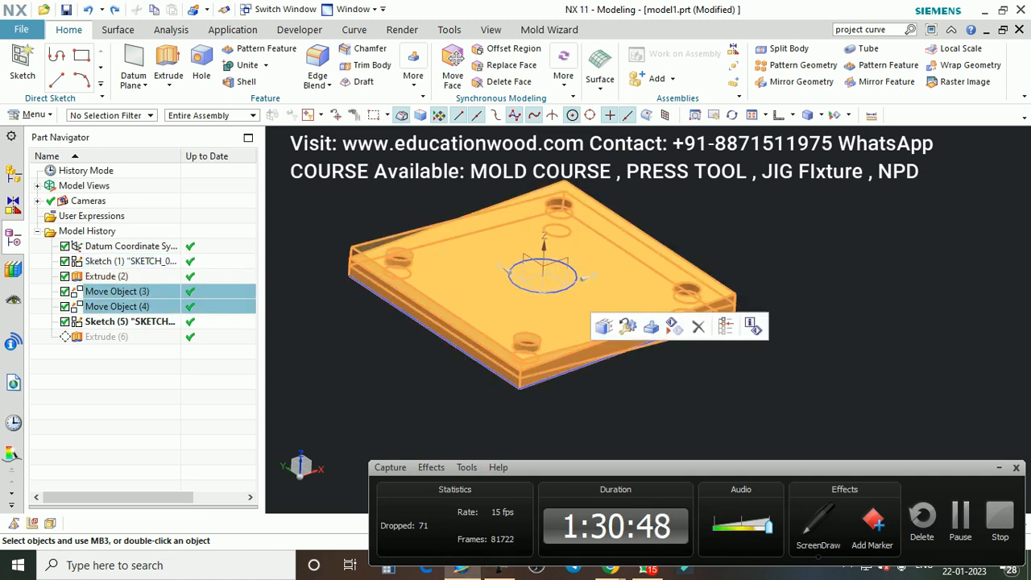
pyautogui.press('Delete')
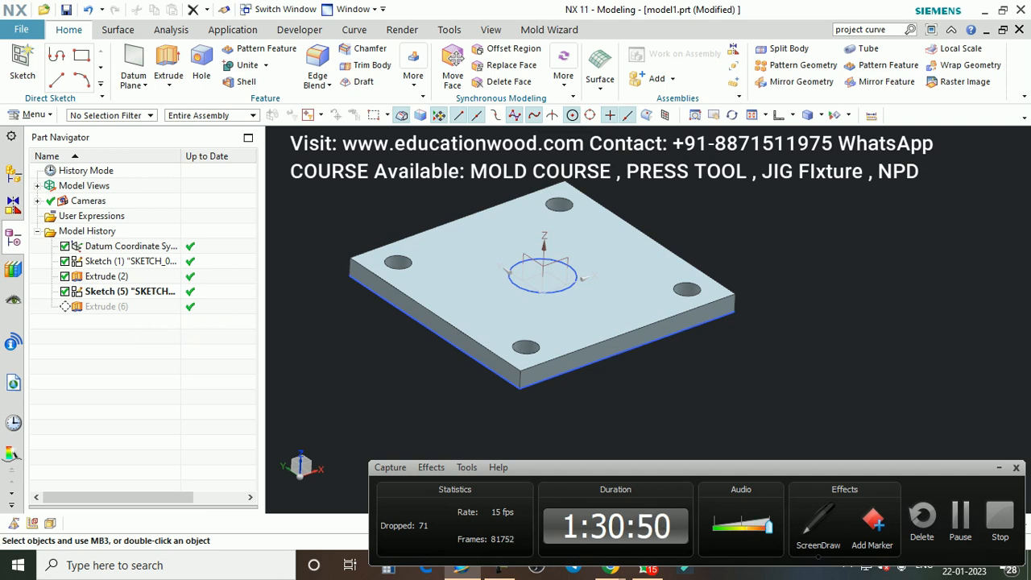
# Step: Delete Extrude (2), Sketch (5), Extrude (6) and the plate's base sketch, keeping only the datum coordinate system
pyautogui.click(113, 276)
pyautogui.keyDown('shift'); pyautogui.click(113, 306); pyautogui.keyUp('shift')
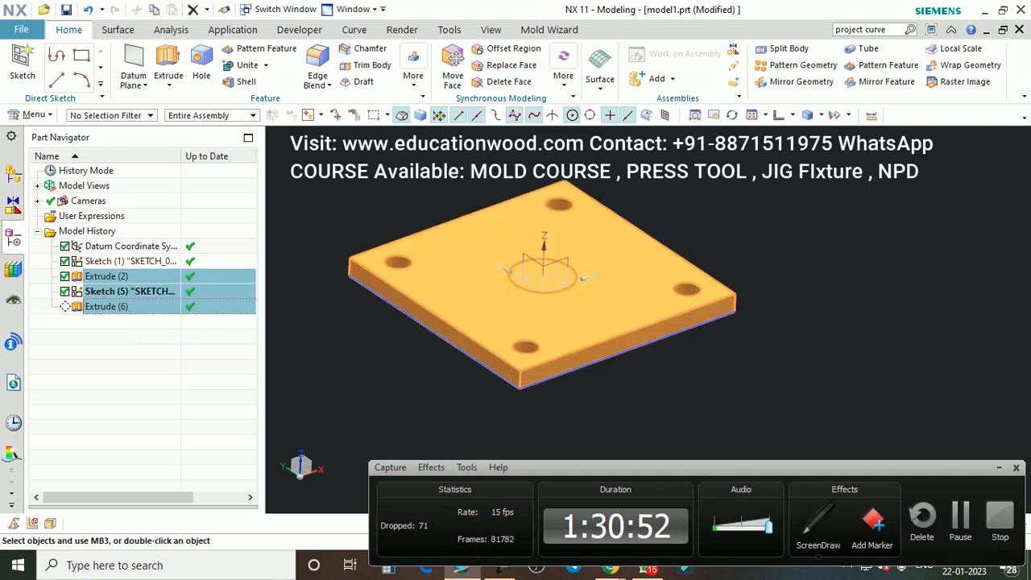
pyautogui.press('Delete')
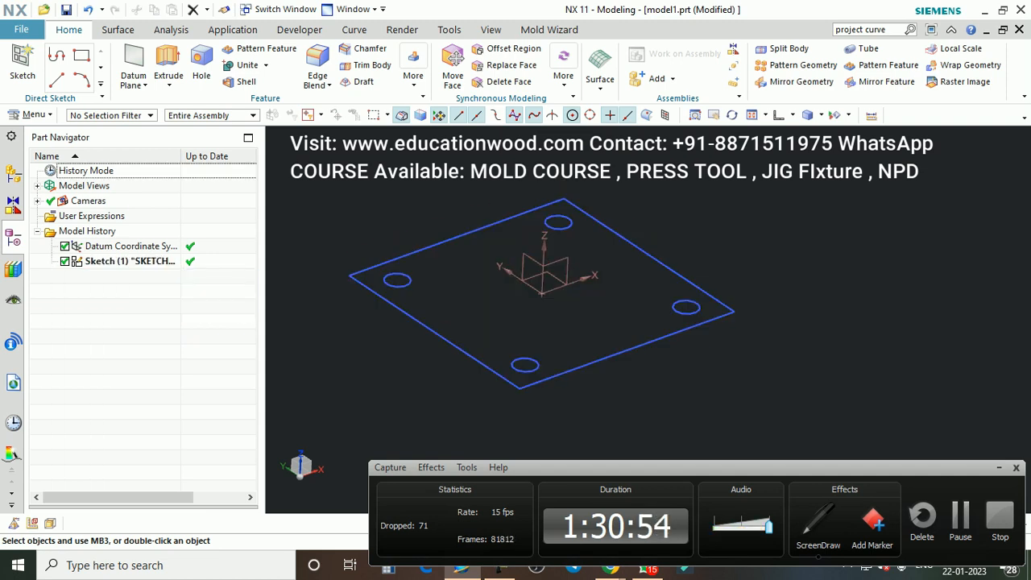
pyautogui.click(676, 312)
pyautogui.press('Delete')
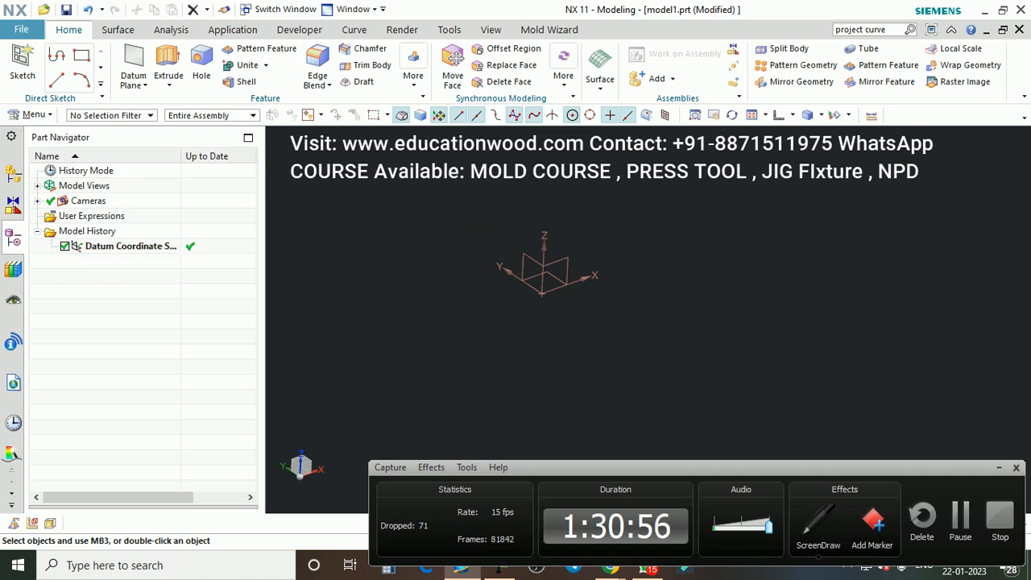
# Step: Create a sketch on the XY plane and draw a 50 mm diameter circle centred on the origin
pyautogui.click(23, 66)
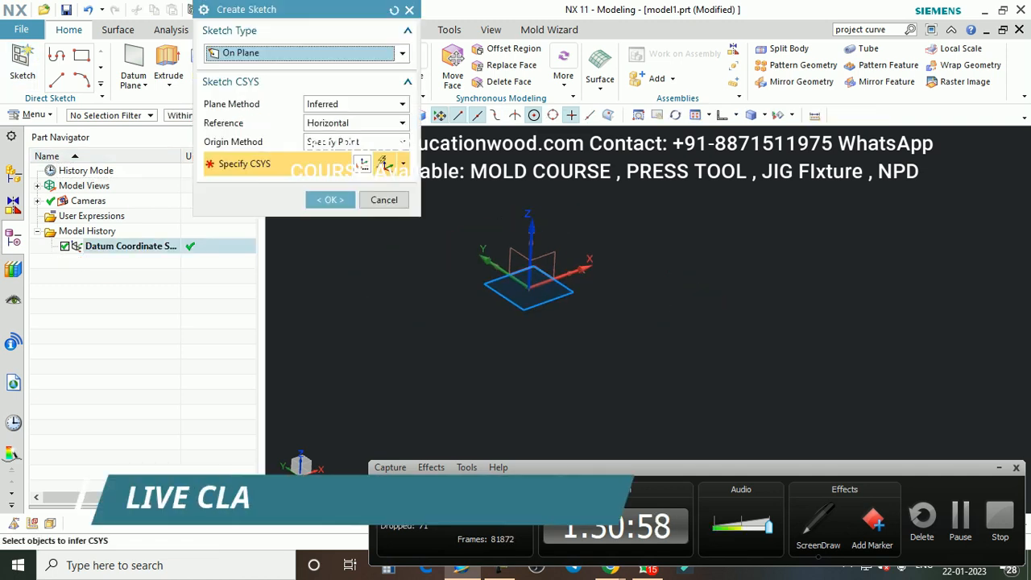
pyautogui.click(533, 298)
pyautogui.middleClick(534, 298)
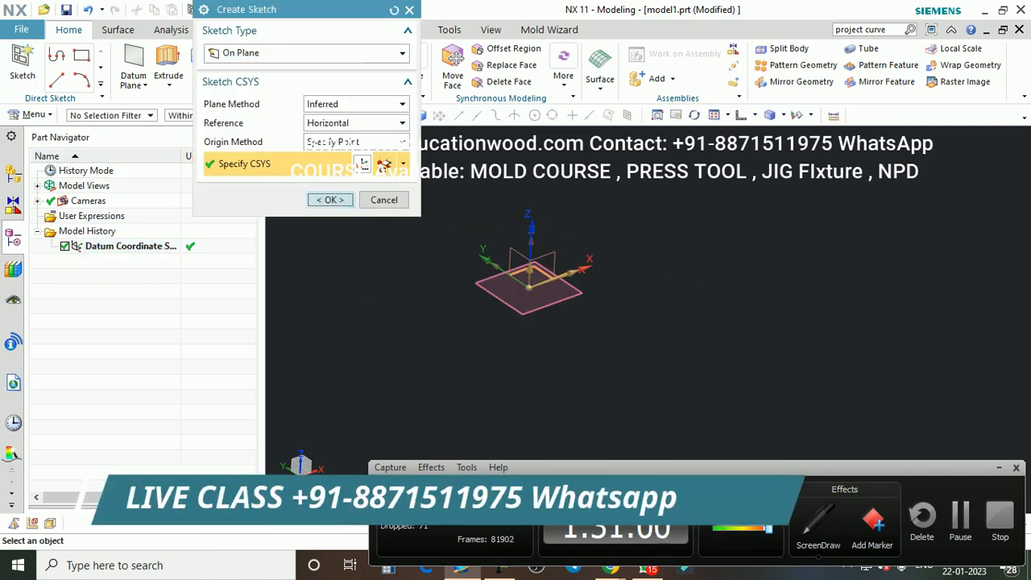
pyautogui.click(204, 55)
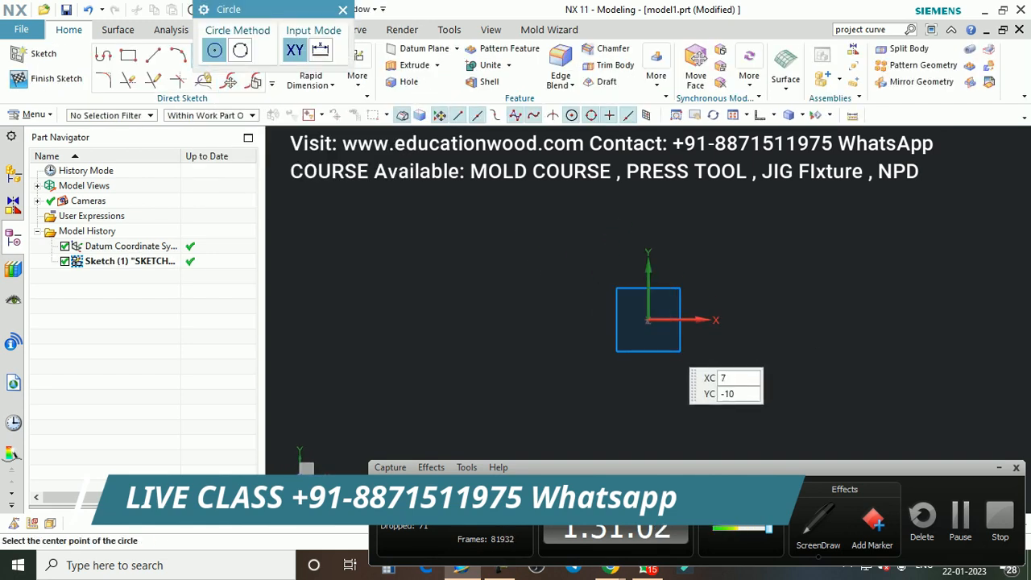
pyautogui.click(647, 320)
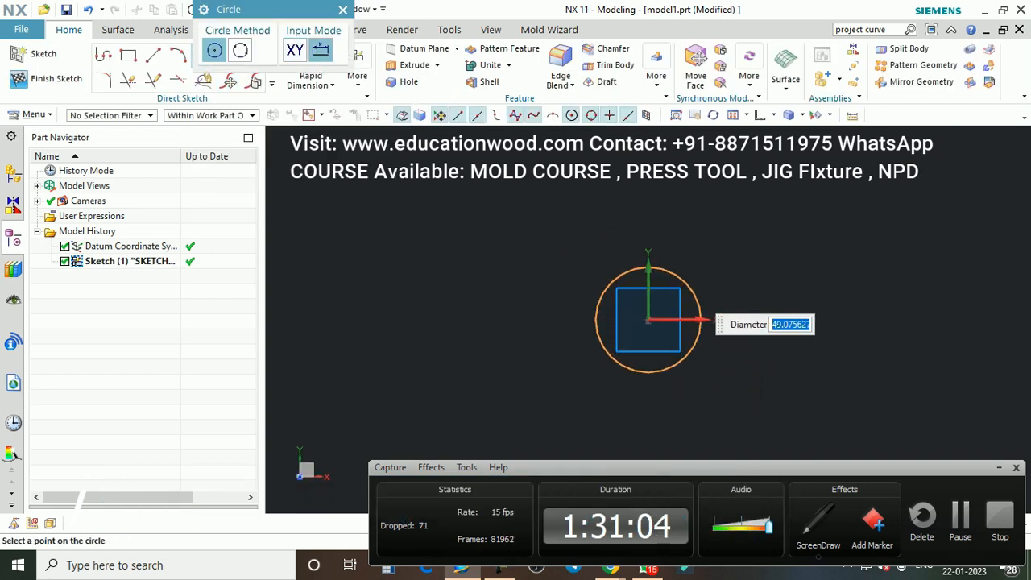
pyautogui.press('Return')
pyautogui.click(343, 10)
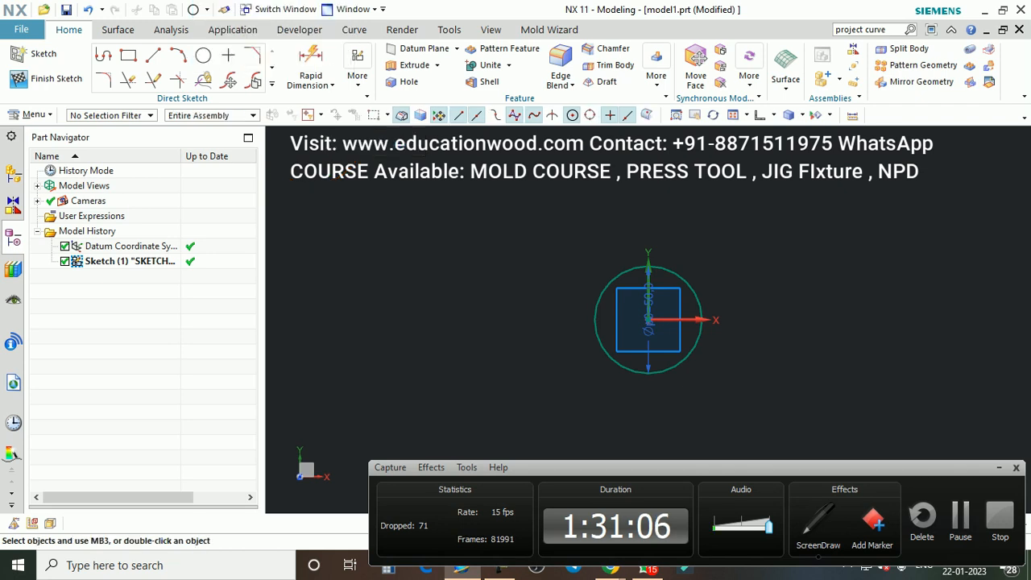
# Step: Finish the circle sketch and return to modeling
pyautogui.scroll(-1, 616, 294)
pyautogui.moveTo(616, 294); pyautogui.dragTo(622, 264, button='middle')
pyautogui.moveTo(680, 334); pyautogui.dragTo(683, 330, button='middle')
pyautogui.scroll(1, 683, 330)
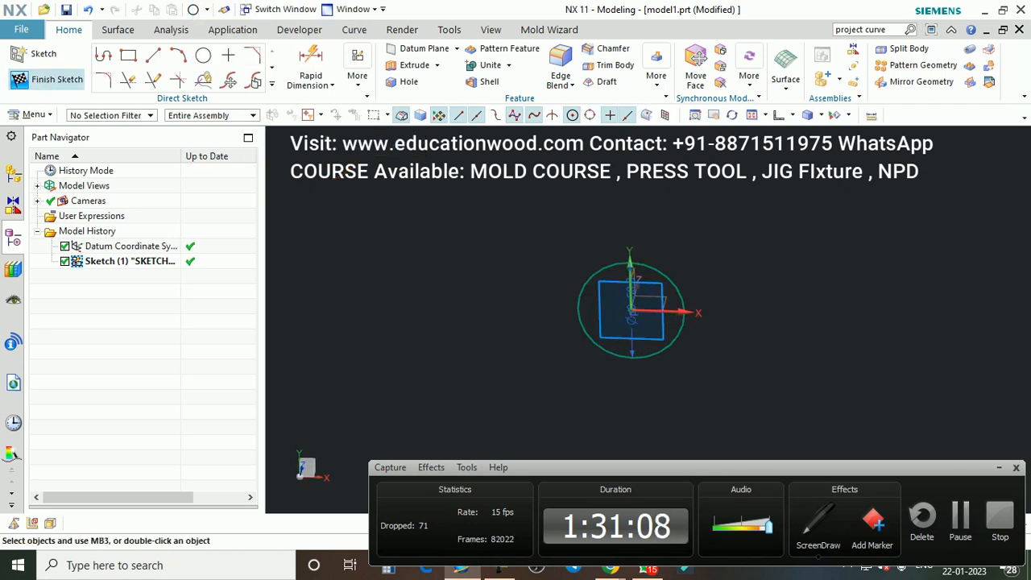
pyautogui.click(57, 79)
pyautogui.moveTo(632, 310); pyautogui.dragTo(633, 312, button='middle')
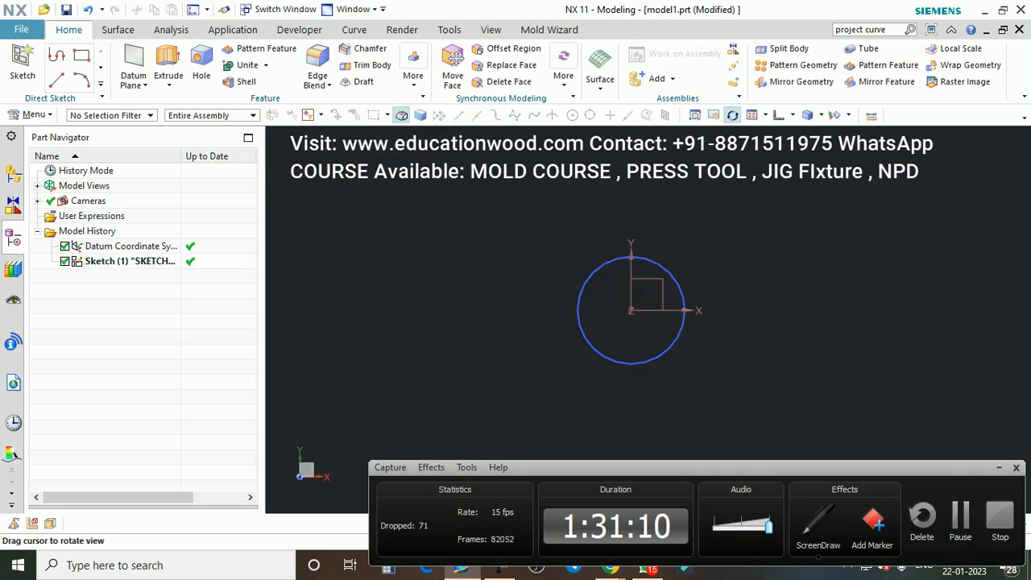
# Step: Reopen Sketch (1) for editing and examine the circle from different angles
pyautogui.doubleClick(130, 260)
pyautogui.press('o')
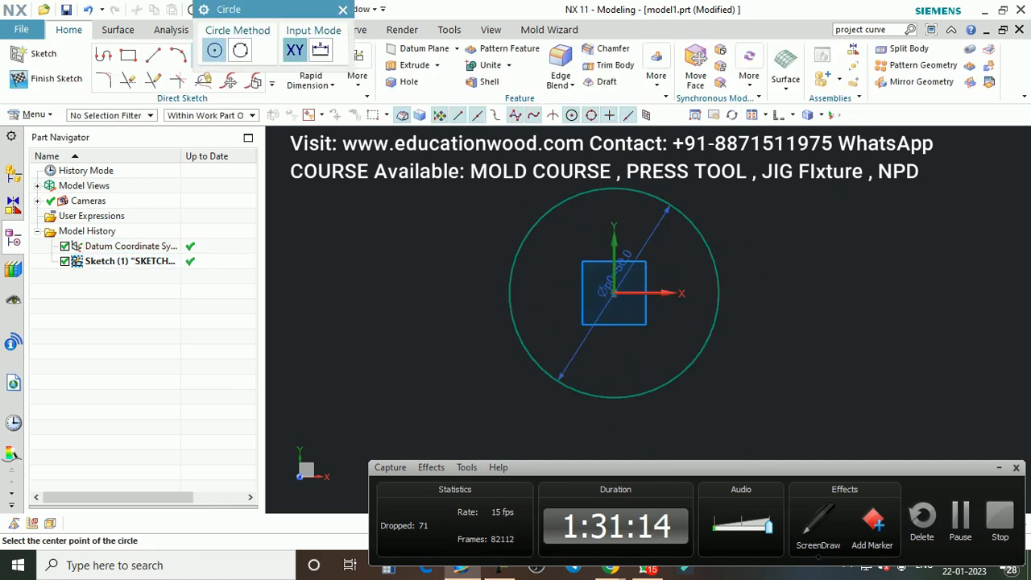
pyautogui.click(342, 9)
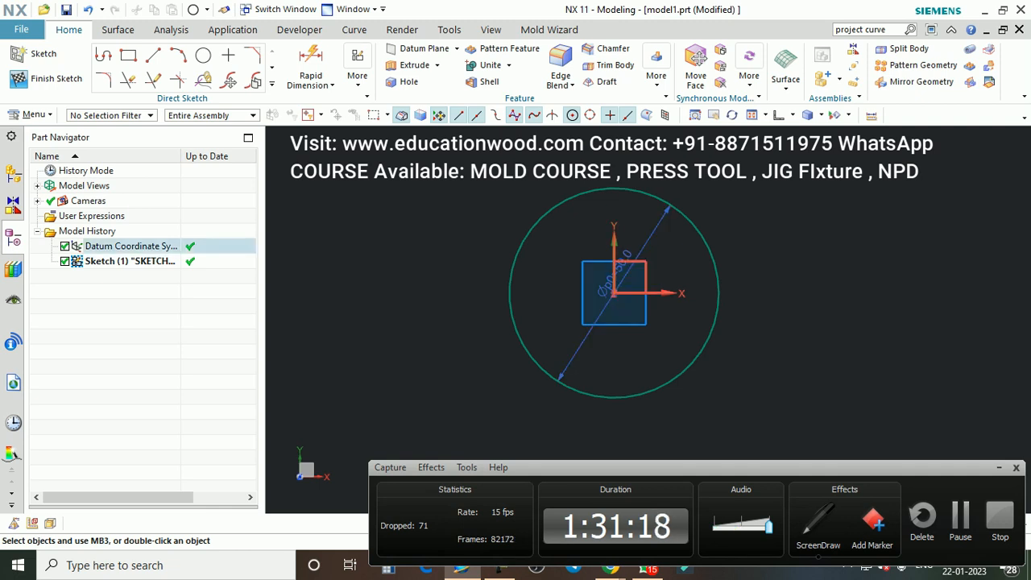
pyautogui.moveTo(642, 285)
pyautogui.mouseDown(button='middle')
pyautogui.moveTo(681, 291)
pyautogui.moveTo(648, 291)
pyautogui.mouseUp(button='middle')
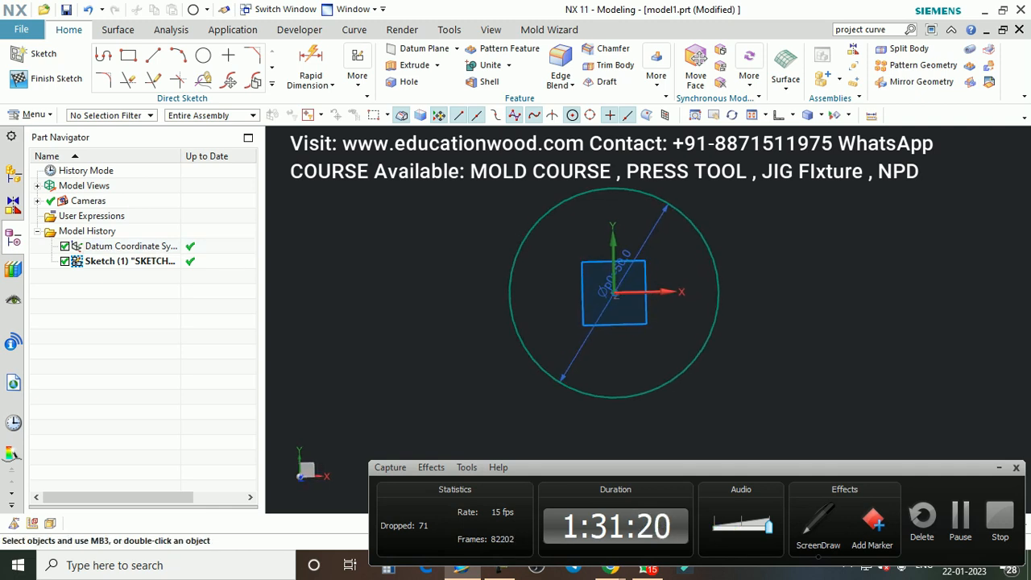
pyautogui.press('F8')
pyautogui.scroll(-1, 630, 206)
pyautogui.scroll(1, 630, 198)
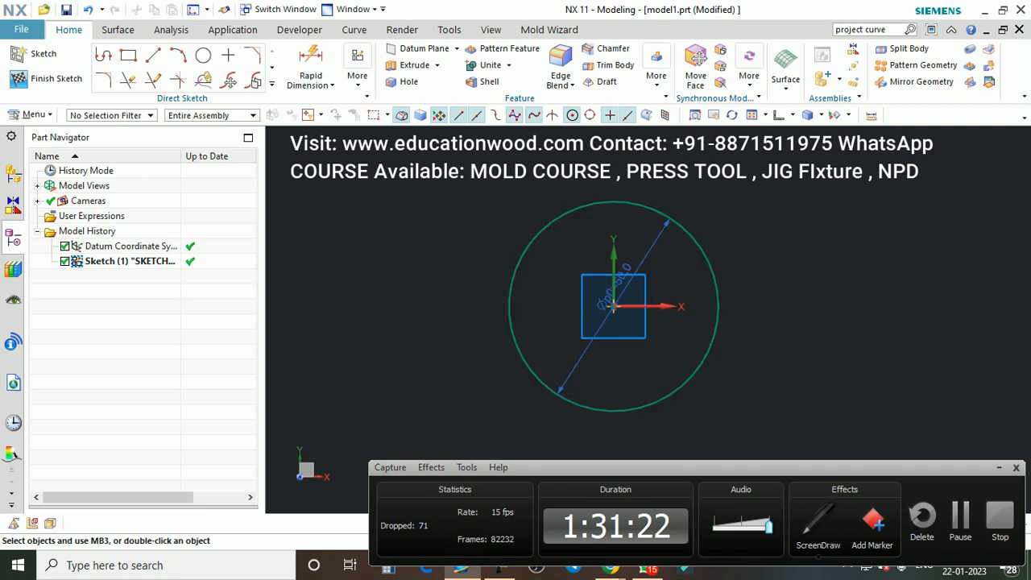
pyautogui.moveTo(630, 202); pyautogui.dragTo(614, 306, button='middle')
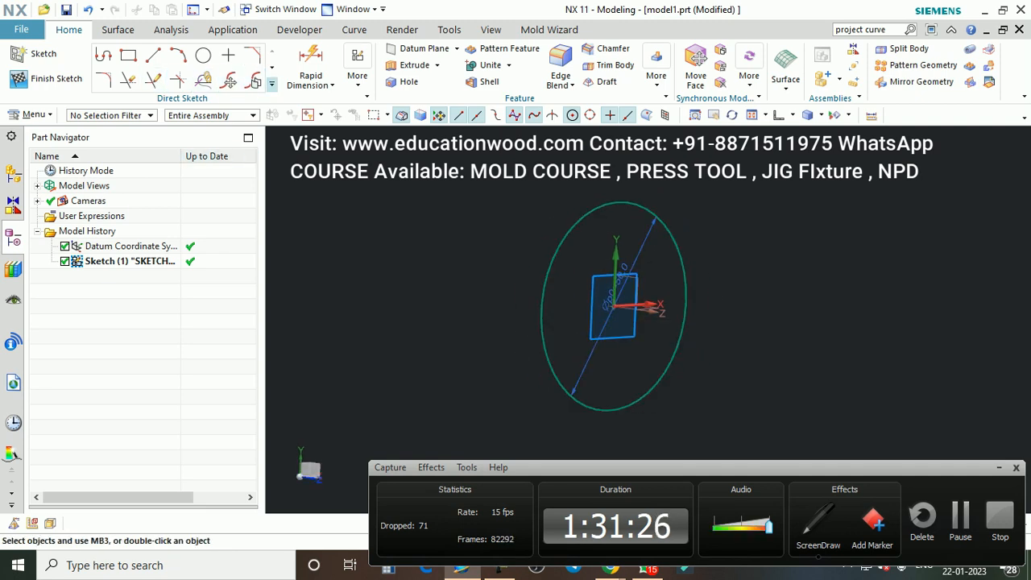
pyautogui.click(271, 84)
pyautogui.click(202, 177)
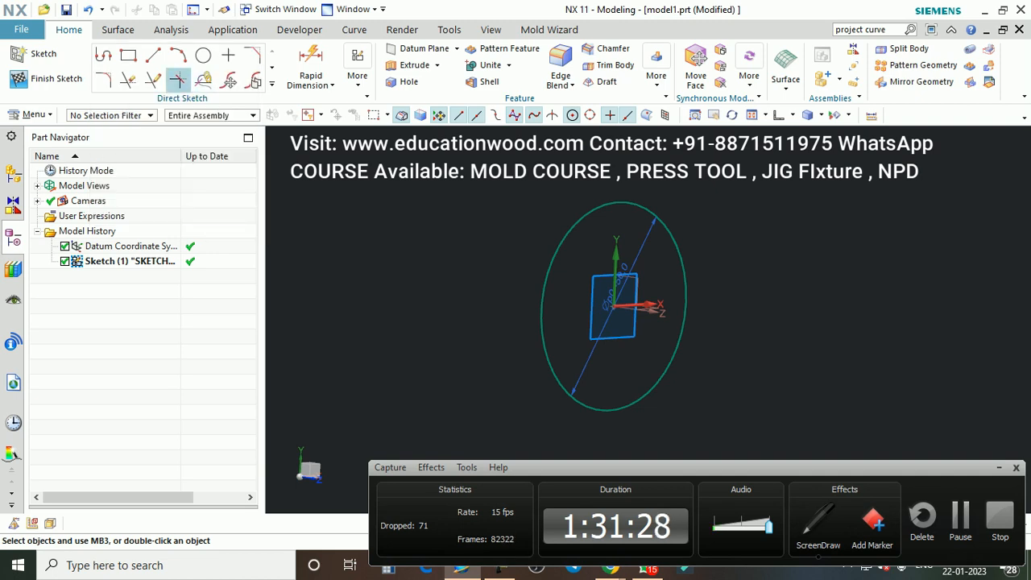
pyautogui.click(117, 30)
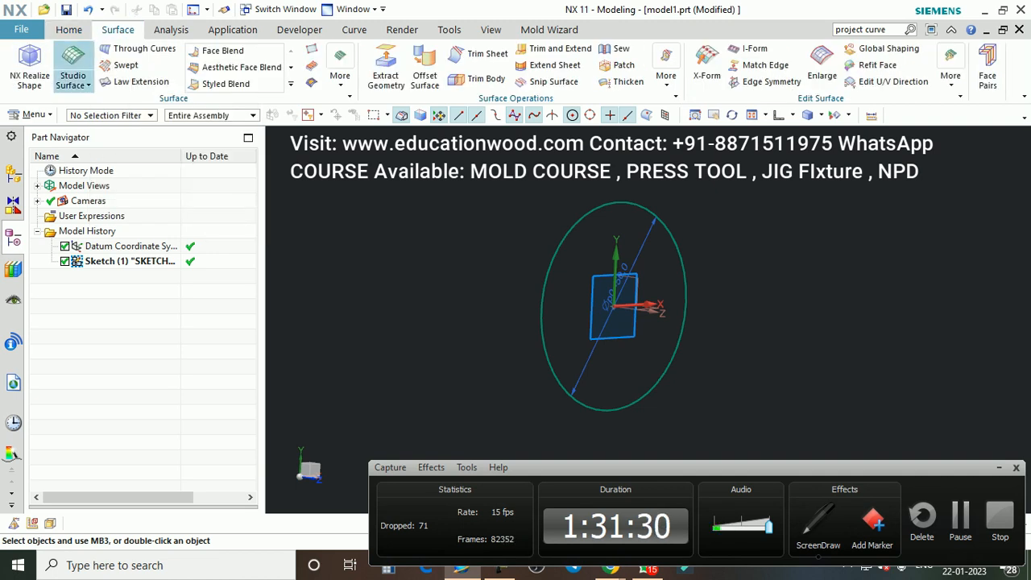
pyautogui.click(69, 30)
# Step: Create a second sketch on the default plane and finish it without adding any geometry
pyautogui.click(35, 54)
pyautogui.press('Return')
pyautogui.moveTo(596, 322); pyautogui.dragTo(673, 339, button='middle')
pyautogui.click(168, 63)
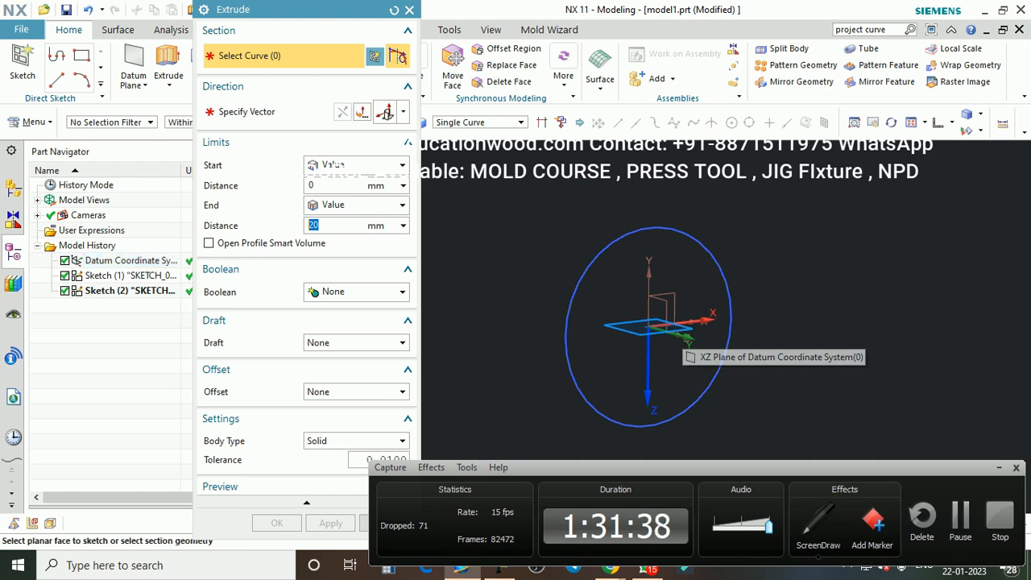
pyautogui.moveTo(681, 346)
pyautogui.mouseDown(button='middle')
pyautogui.moveTo(680, 310)
pyautogui.moveTo(685, 386)
pyautogui.moveTo(705, 346)
pyautogui.moveTo(697, 334)
pyautogui.mouseUp(button='middle')
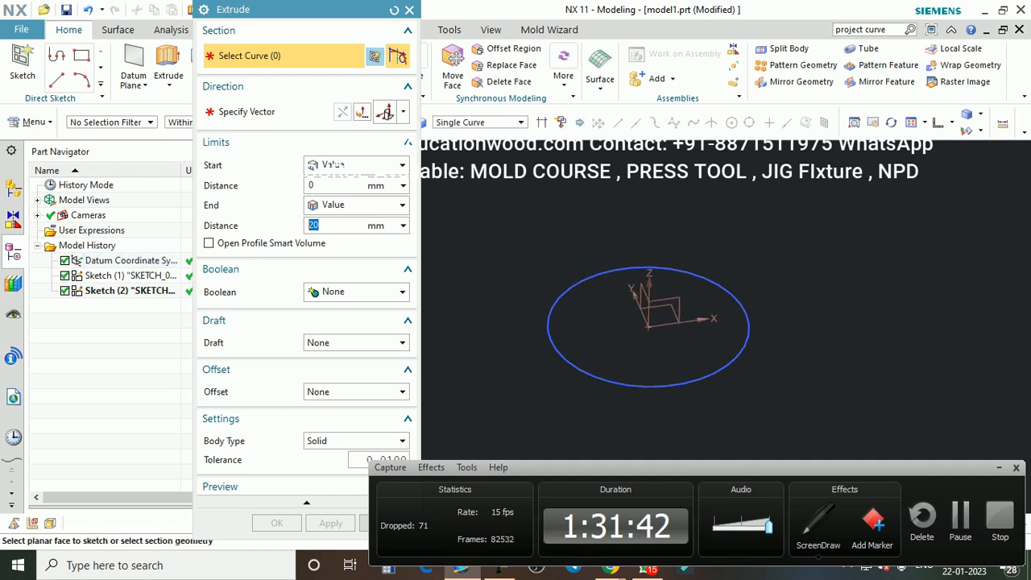
pyautogui.click(409, 10)
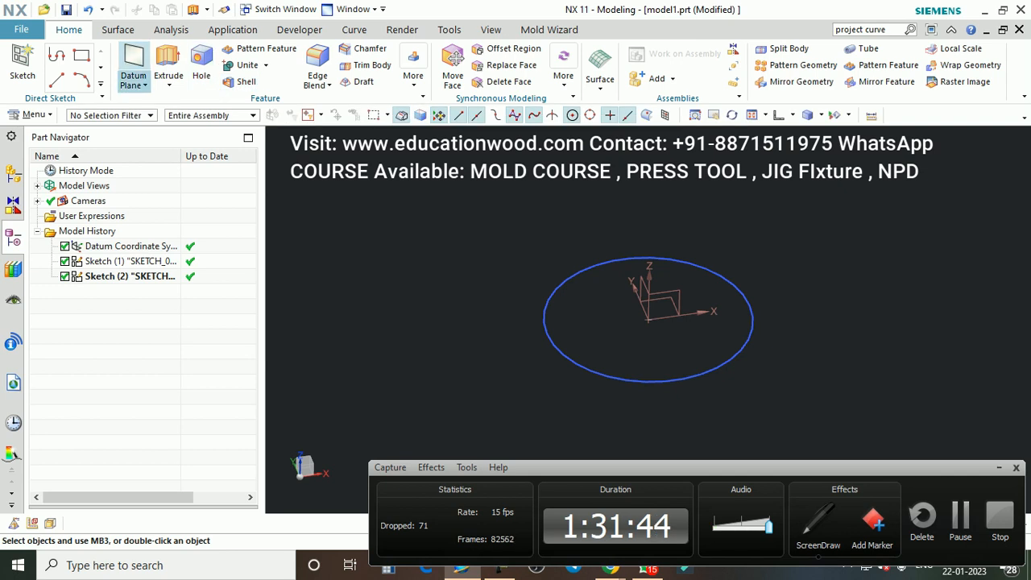
# Step: Create an Inferred datum plane offset 50 mm above the XY plane of the datum coordinate system
pyautogui.click(133, 65)
pyautogui.click(664, 302)
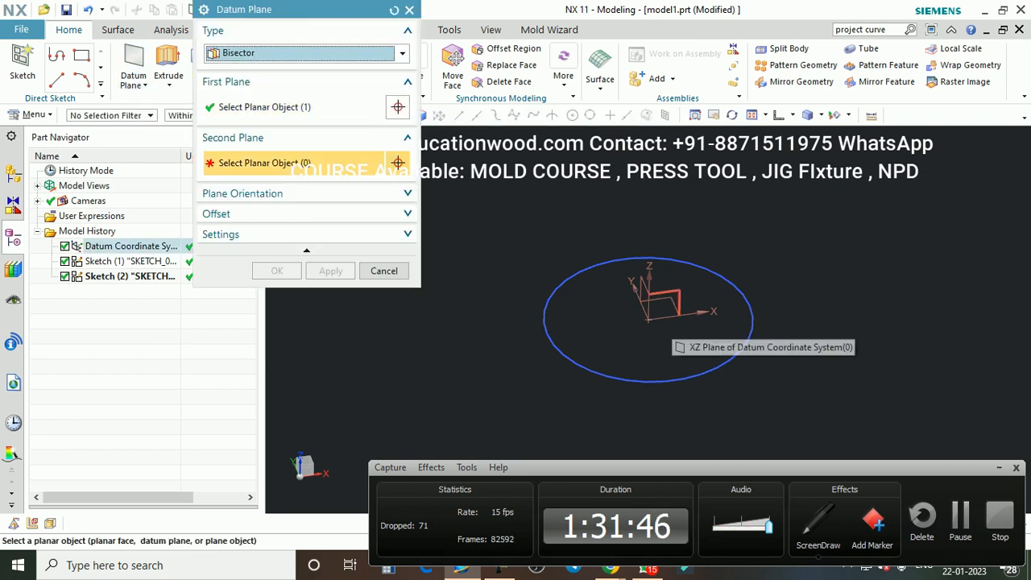
pyautogui.click(322, 53)
pyautogui.click(306, 70)
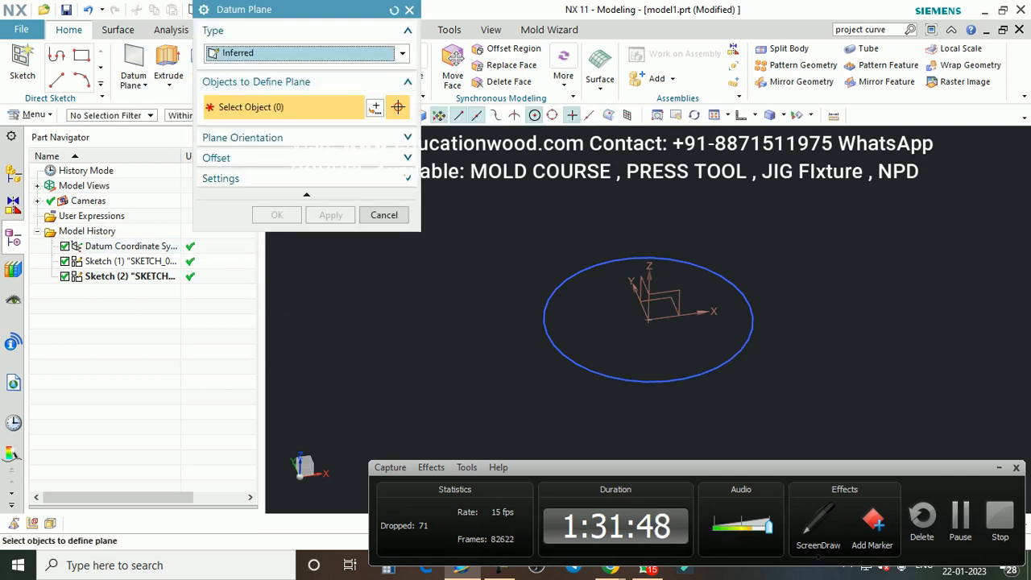
pyautogui.click(665, 299)
pyautogui.moveTo(668, 294); pyautogui.dragTo(670, 212)
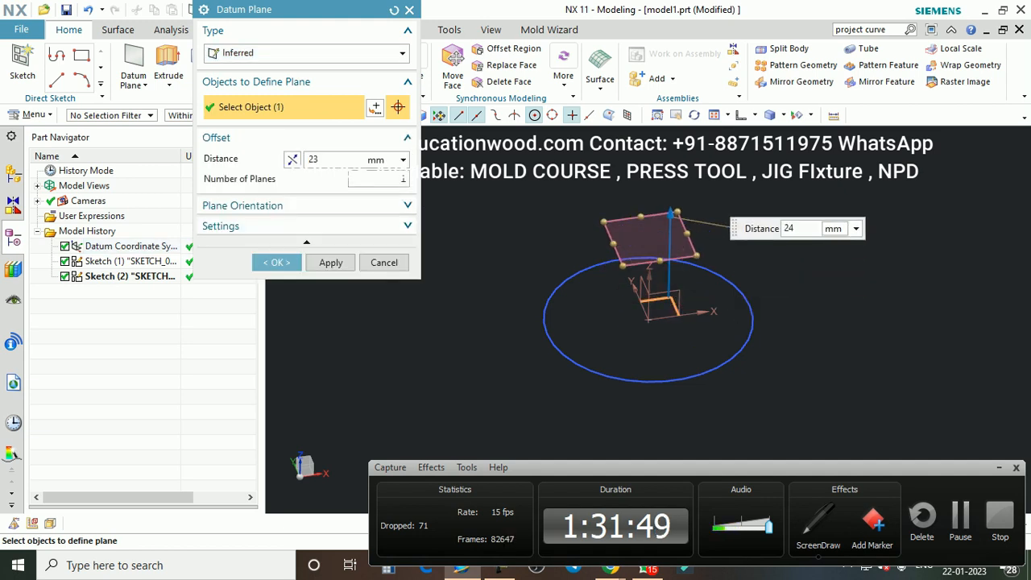
pyautogui.write('50')
pyautogui.press('Return')
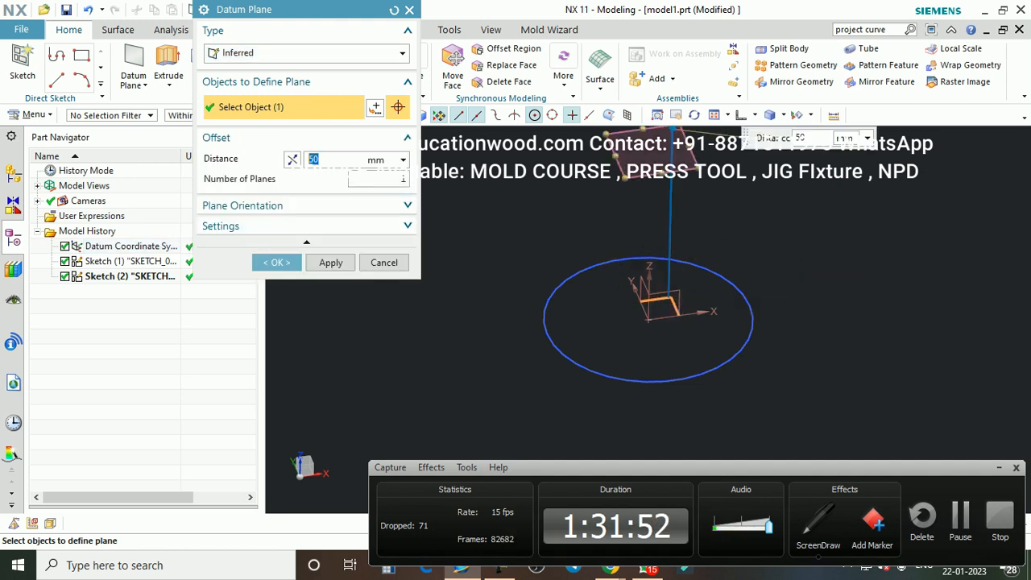
pyautogui.click(276, 263)
# Step: Create a new sketch on the datum plane offset 50 mm above the circle
pyautogui.scroll(-1, 540, 334)
pyautogui.moveTo(540, 334); pyautogui.dragTo(576, 322, button='middle')
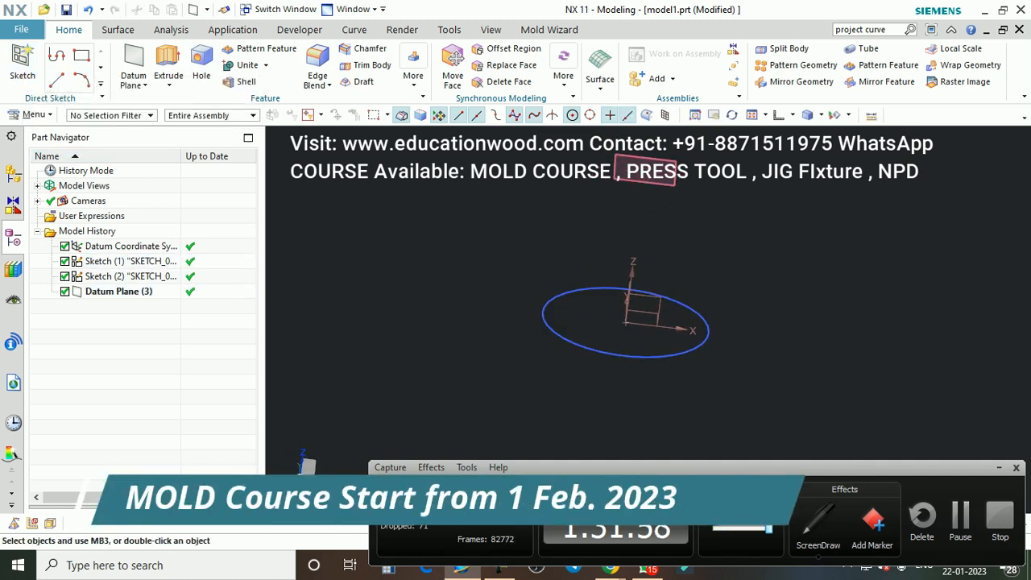
pyautogui.click(21, 63)
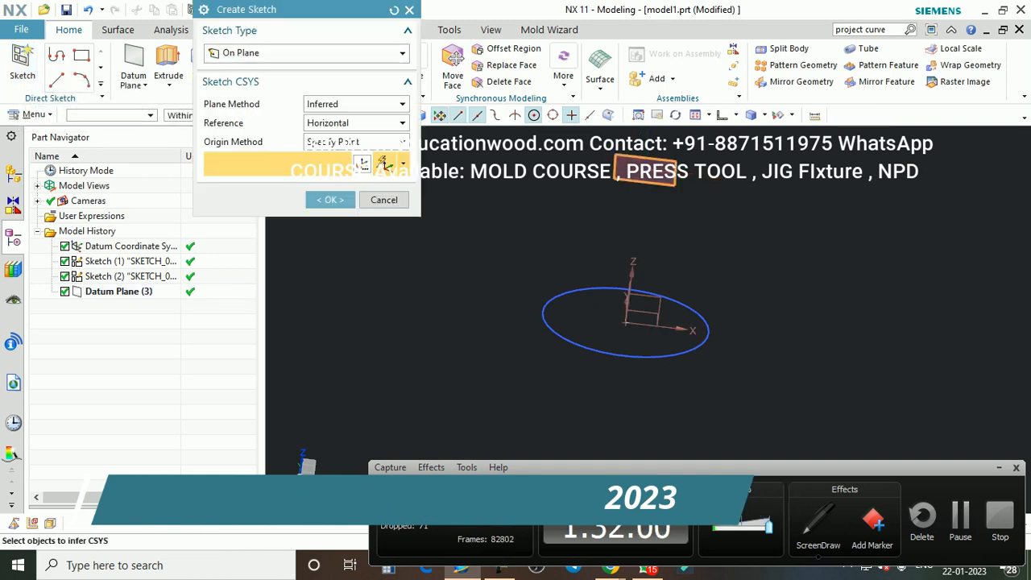
pyautogui.click(330, 199)
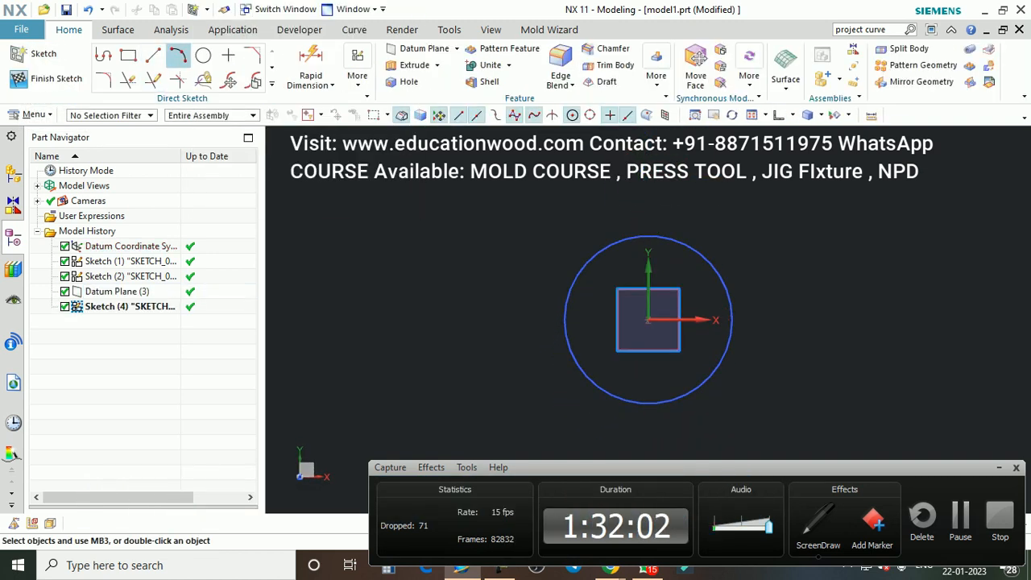
# Step: Draw a rectangle centered on the sketch origin, about 98 mm wide and 68.3 mm high
pyautogui.click(128, 55)
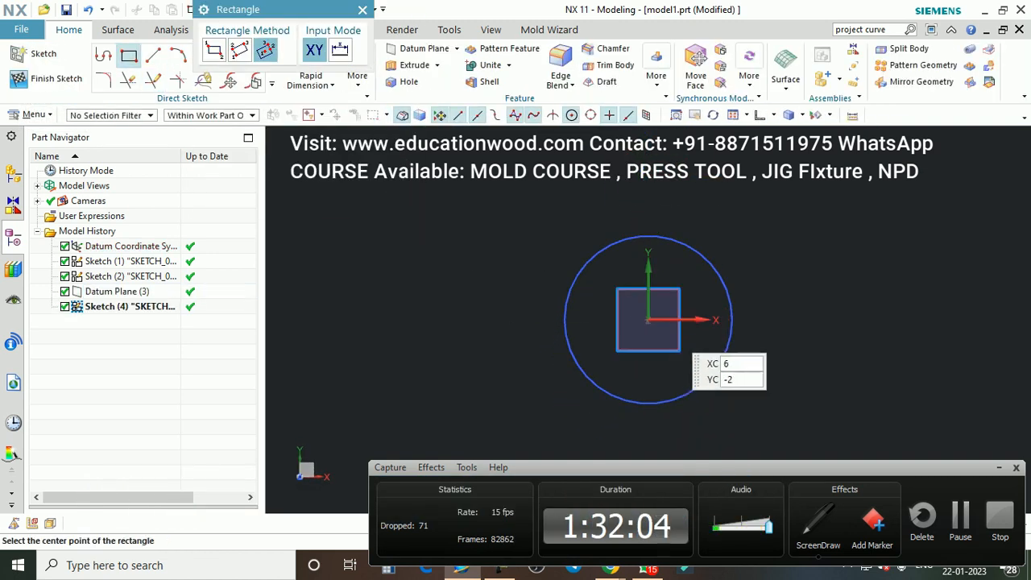
pyautogui.click(648, 320)
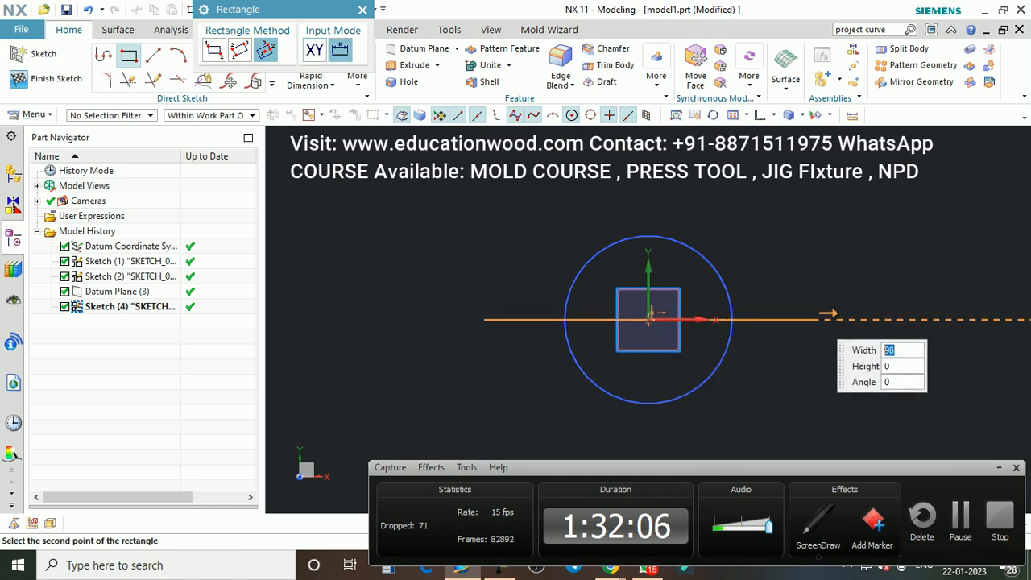
pyautogui.click(813, 320)
pyautogui.click(812, 432)
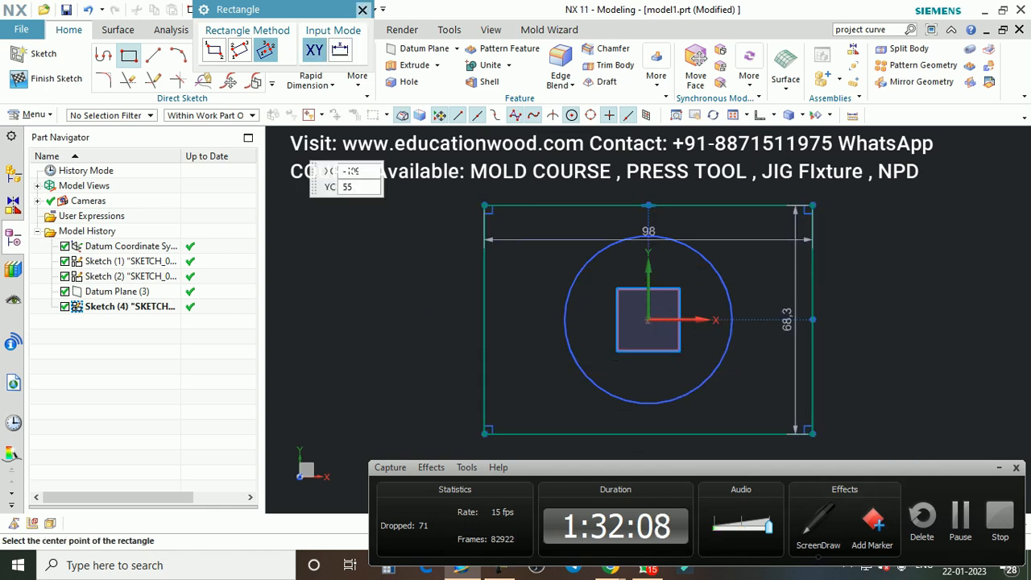
pyautogui.click(363, 10)
# Step: Set the rectangle's width and height dimensions to 100 mm each
pyautogui.scroll(-2, 707, 237)
pyautogui.scroll(1, 797, 262)
pyautogui.moveTo(769, 205); pyautogui.dragTo(749, 187)
pyautogui.doubleClick(654, 208)
pyautogui.write('10')
pyautogui.press('Return')
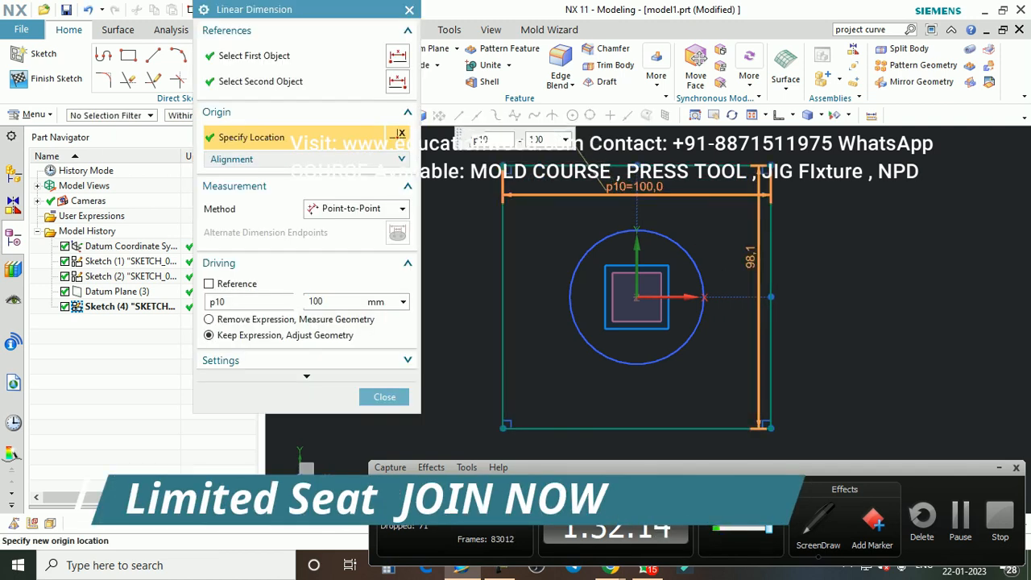
pyautogui.doubleClick(751, 256)
pyautogui.write('10')
pyautogui.press('Return')
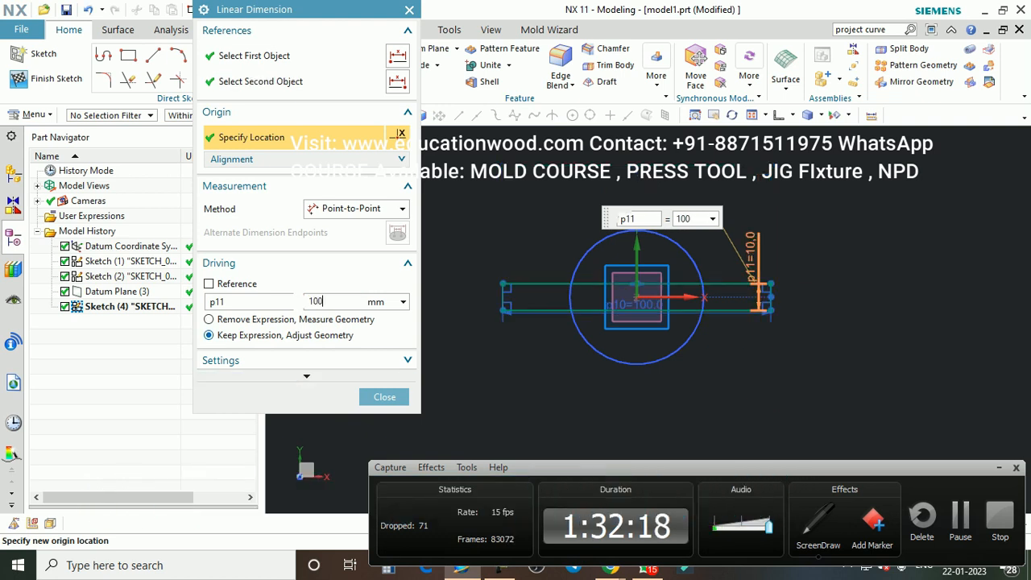
pyautogui.press('Return')
pyautogui.click(384, 397)
# Step: Fillet the two upper corners of the 100 mm square with a 10 mm radius
pyautogui.scroll(-1, 680, 240)
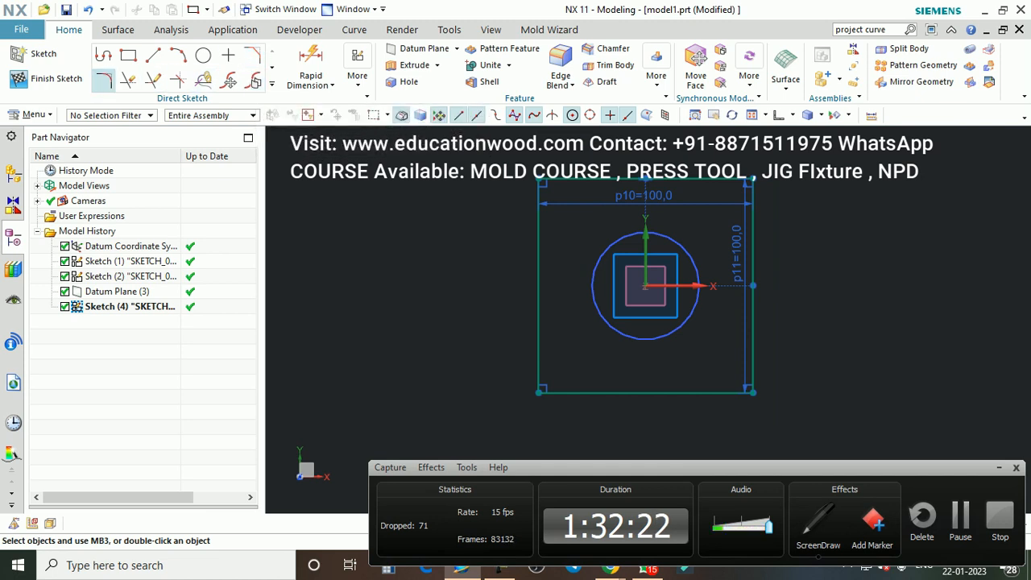
pyautogui.click(103, 79)
pyautogui.scroll(1, 564, 188)
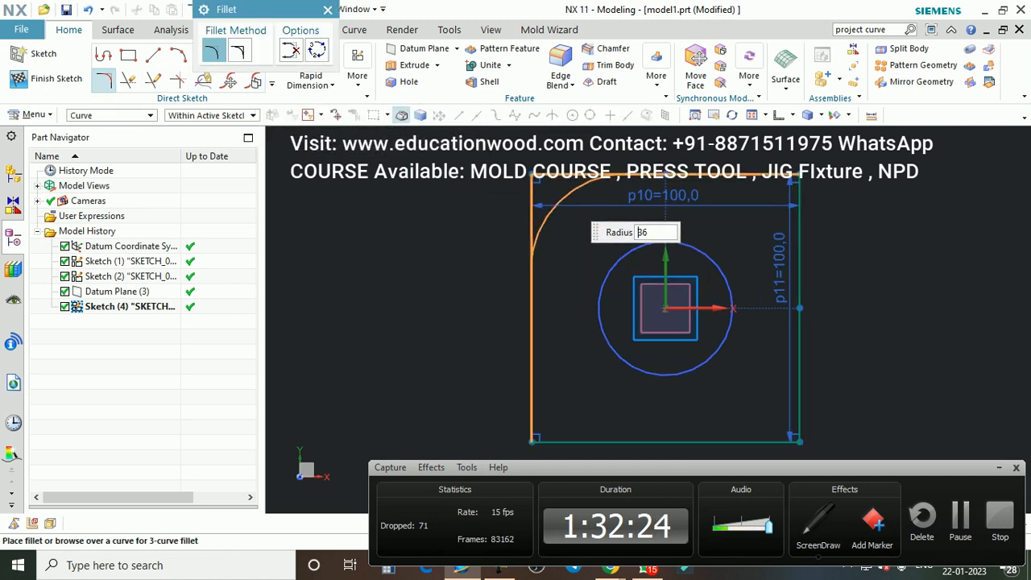
pyautogui.scroll(1, 564, 185)
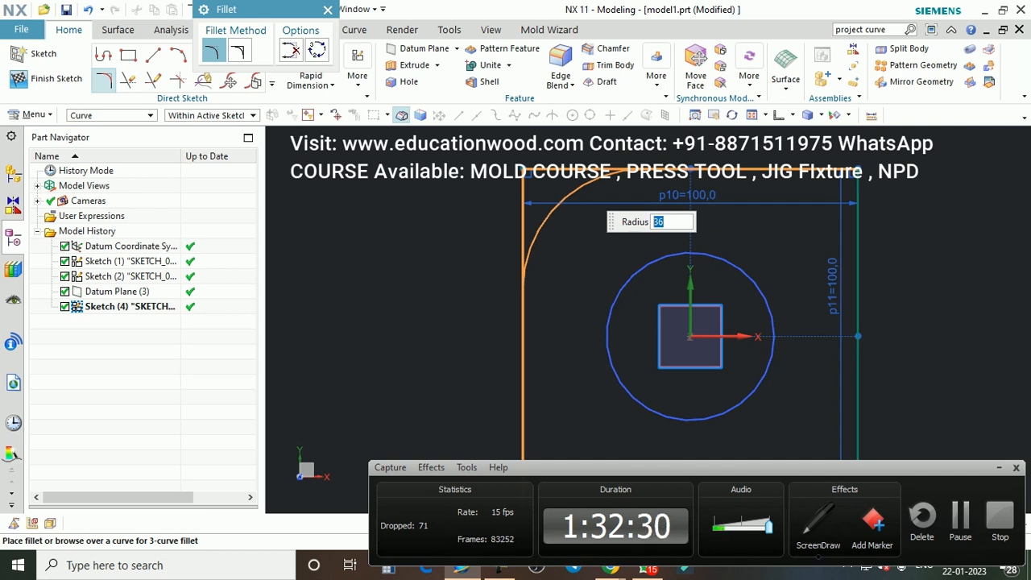
pyautogui.press('Return')
pyautogui.click(820, 170)
pyautogui.click(857, 200)
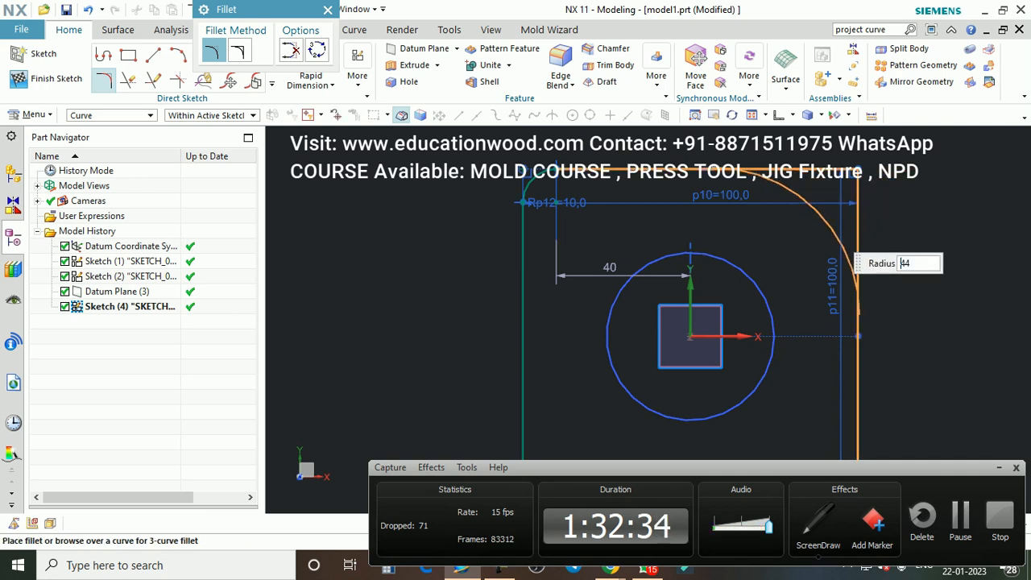
pyautogui.press('Return')
# Step: Fillet the two lower corners of the square with a 10 mm radius and end the Fillet command
pyautogui.scroll(-5, 822, 215)
pyautogui.scroll(3, 842, 369)
pyautogui.click(812, 235)
pyautogui.click(791, 250)
pyautogui.scroll(2, 792, 240)
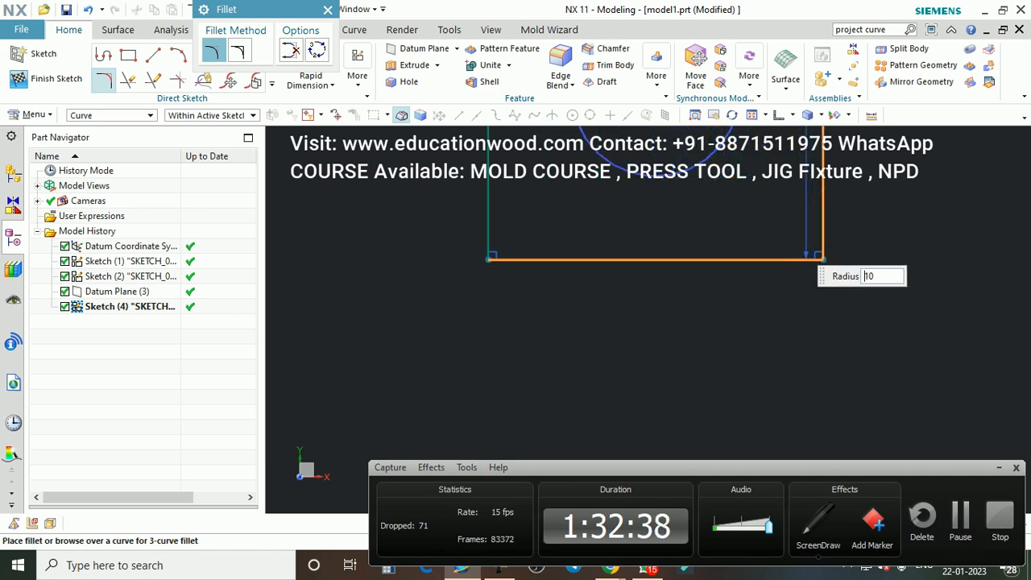
pyautogui.click(820, 259)
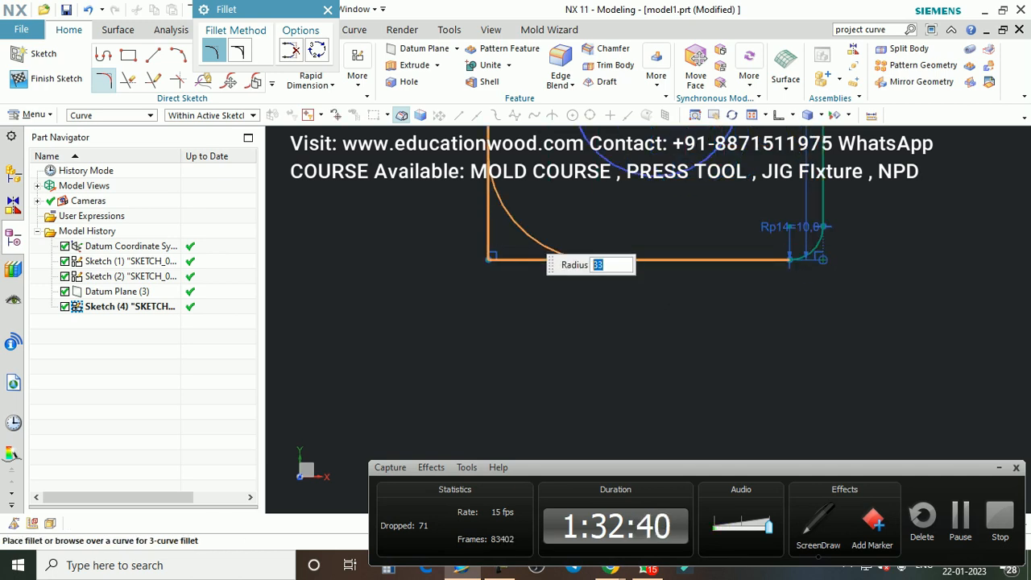
pyautogui.press('Return')
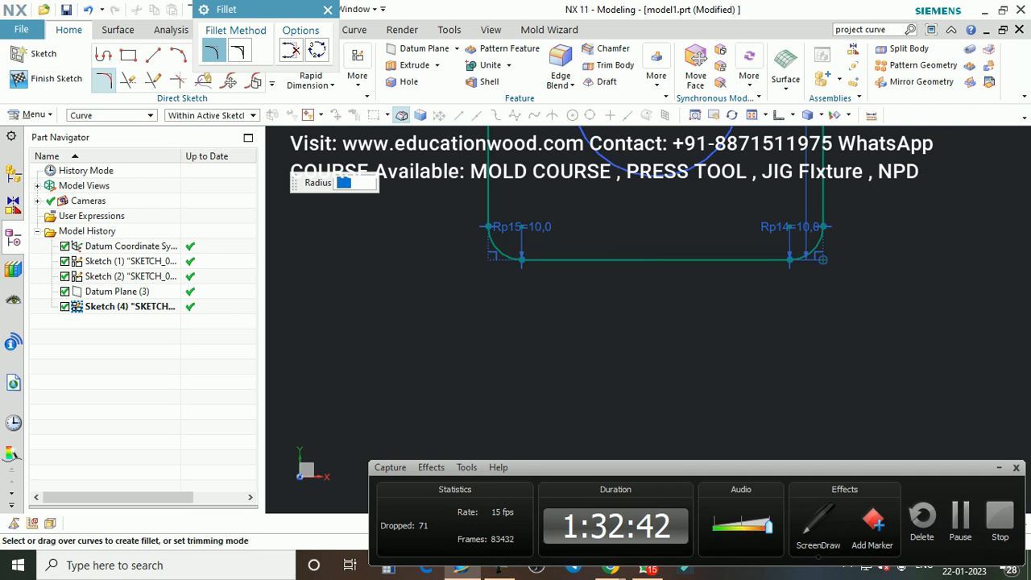
pyautogui.click(327, 10)
# Step: Finish the rounded square sketch and inspect it together with the circle in 3D
pyautogui.click(47, 78)
pyautogui.moveTo(515, 355)
pyautogui.mouseDown(button='middle')
pyautogui.moveTo(524, 274)
pyautogui.moveTo(576, 290)
pyautogui.mouseUp(button='middle')
pyautogui.scroll(-2, 733, 226)
pyautogui.moveTo(727, 208)
pyautogui.mouseDown(button='middle')
pyautogui.moveTo(734, 226)
pyautogui.moveTo(725, 173)
pyautogui.moveTo(741, 149)
pyautogui.moveTo(737, 190)
pyautogui.moveTo(725, 165)
pyautogui.moveTo(723, 178)
pyautogui.moveTo(684, 151)
pyautogui.moveTo(685, 161)
pyautogui.mouseUp(button='middle')
pyautogui.scroll(2, 726, 173)
pyautogui.scroll(-2, 741, 153)
pyautogui.scroll(2, 725, 165)
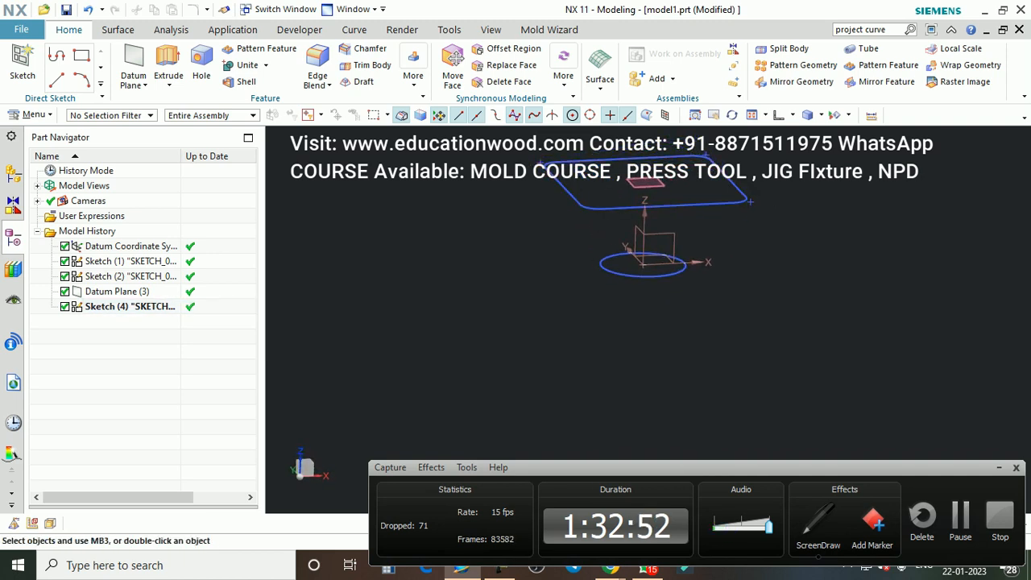
pyautogui.scroll(-1, 744, 202)
pyautogui.scroll(1, 744, 200)
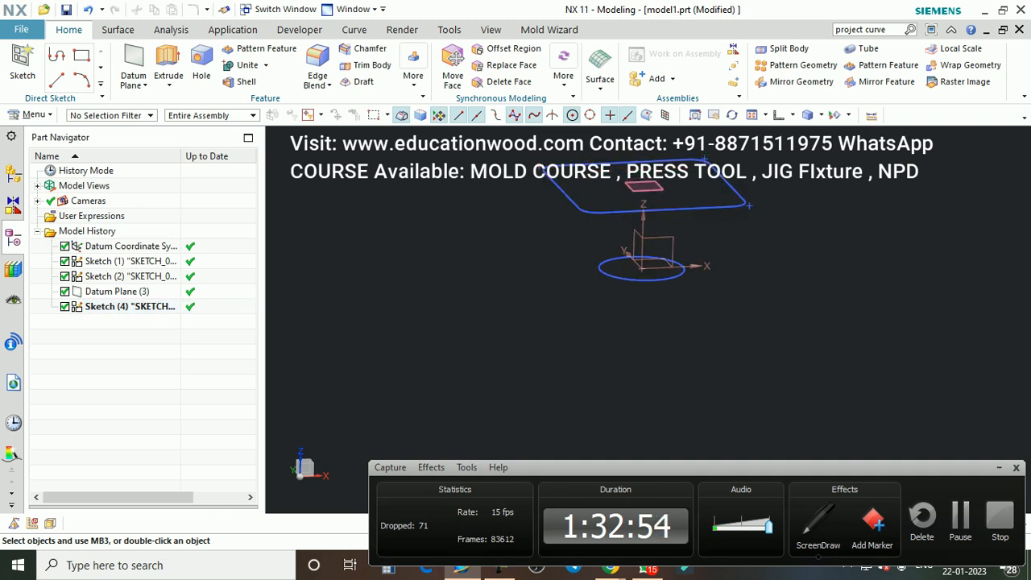
# Step: Try a Through Curves surface between the rounded square and the circle, using the Tangent Curves selection rule
pyautogui.click(118, 30)
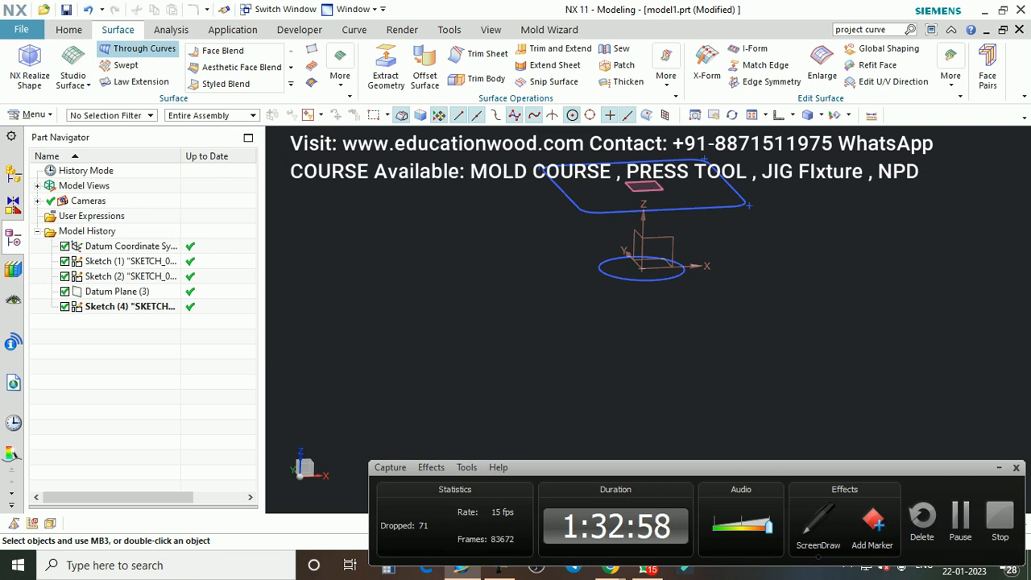
pyautogui.click(139, 48)
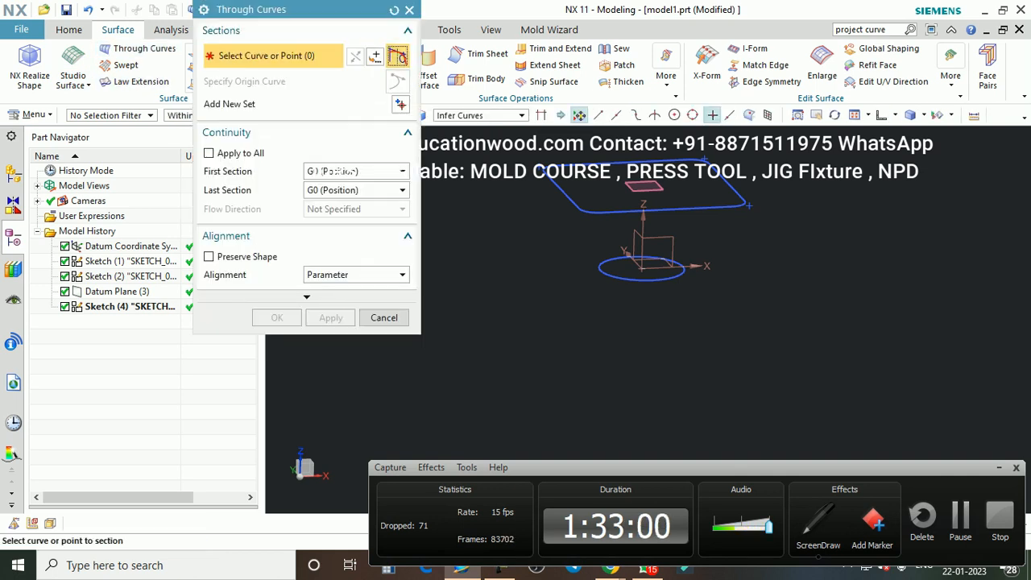
pyautogui.click(479, 116)
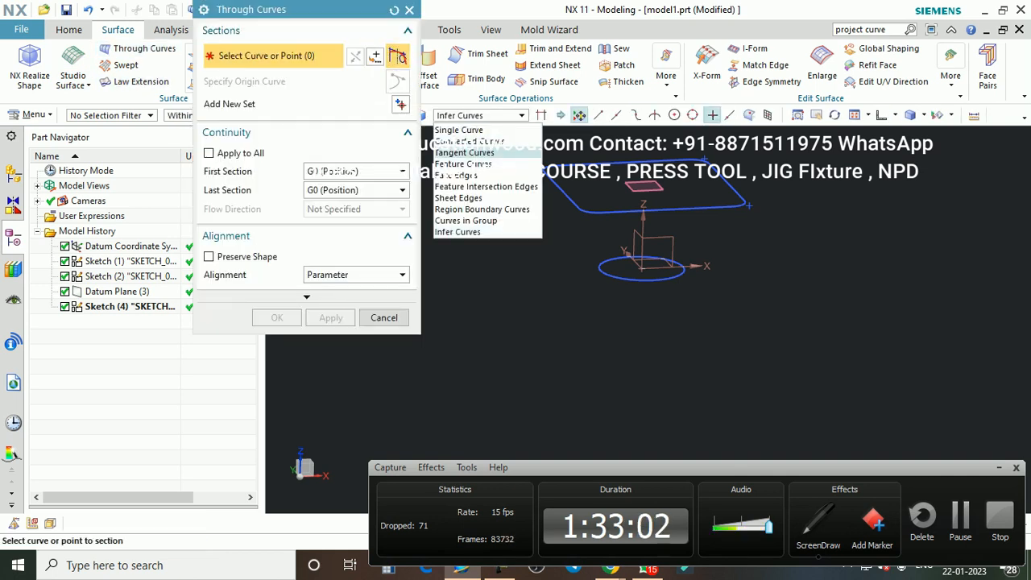
pyautogui.click(465, 152)
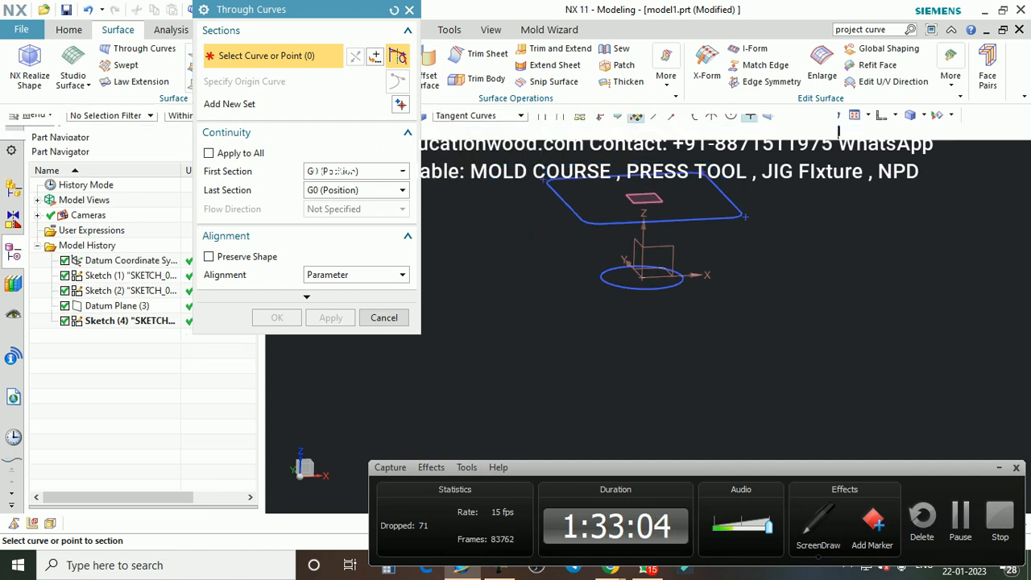
pyautogui.click(592, 222)
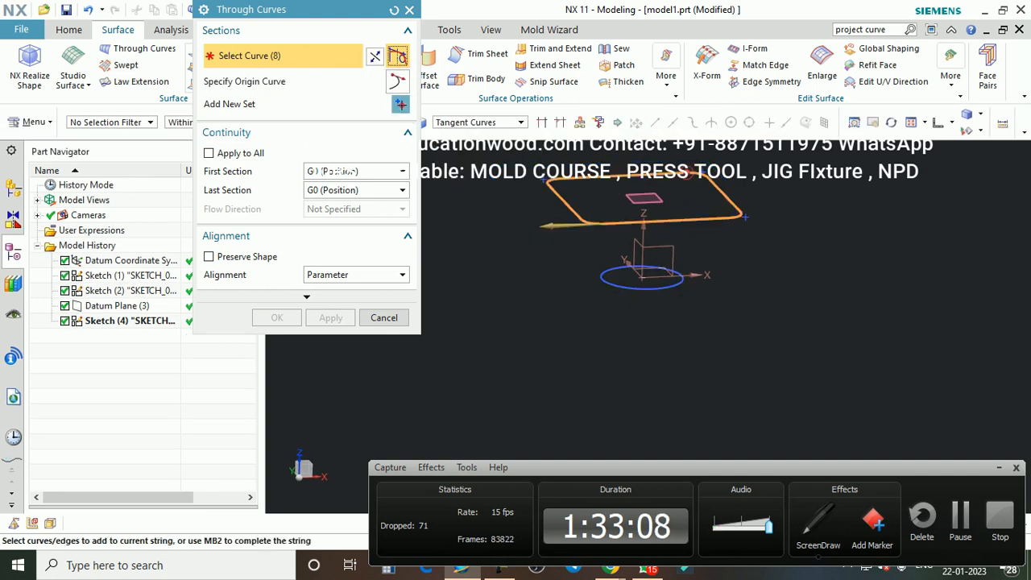
pyautogui.click(401, 104)
pyautogui.click(602, 278)
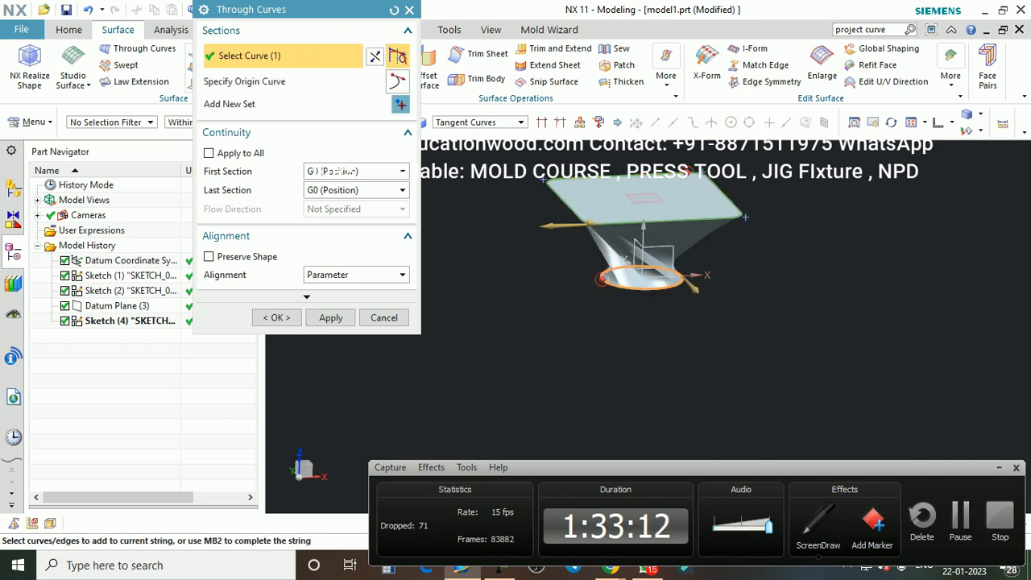
pyautogui.moveTo(604, 322); pyautogui.dragTo(749, 278, button='middle')
pyautogui.click(384, 317)
# Step: Create a new sketch on the vertical XZ plane of the datum coordinate system
pyautogui.moveTo(563, 266); pyautogui.dragTo(660, 282, button='middle')
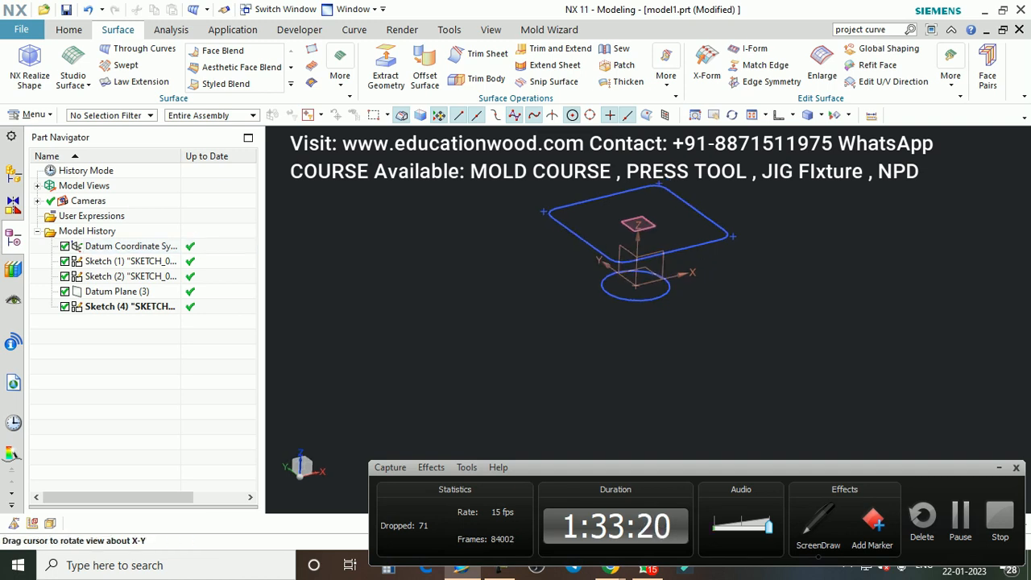
pyautogui.click(69, 29)
pyautogui.click(22, 64)
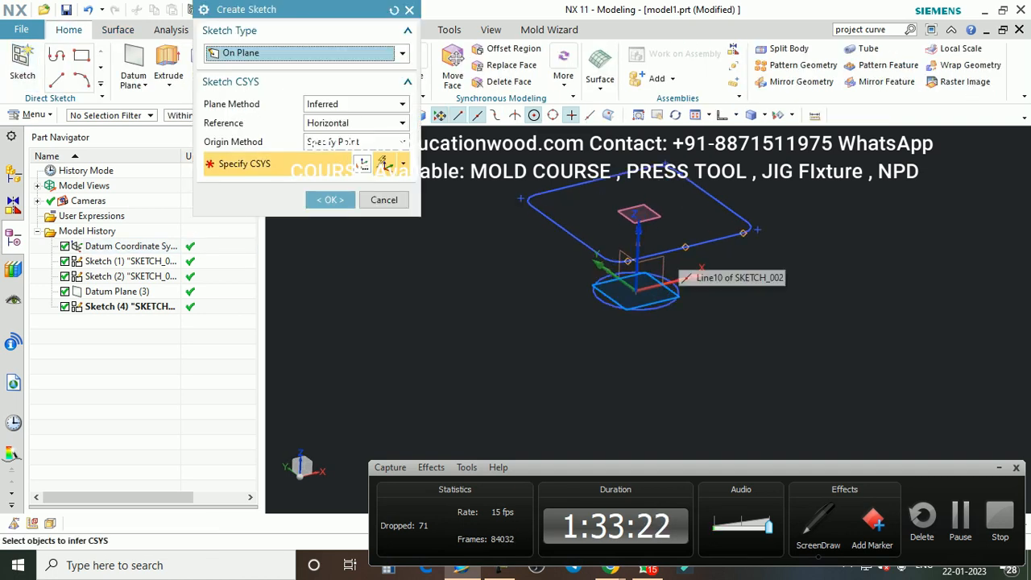
pyautogui.click(331, 200)
pyautogui.moveTo(523, 298); pyautogui.dragTo(548, 354, button='middle')
pyautogui.click(153, 54)
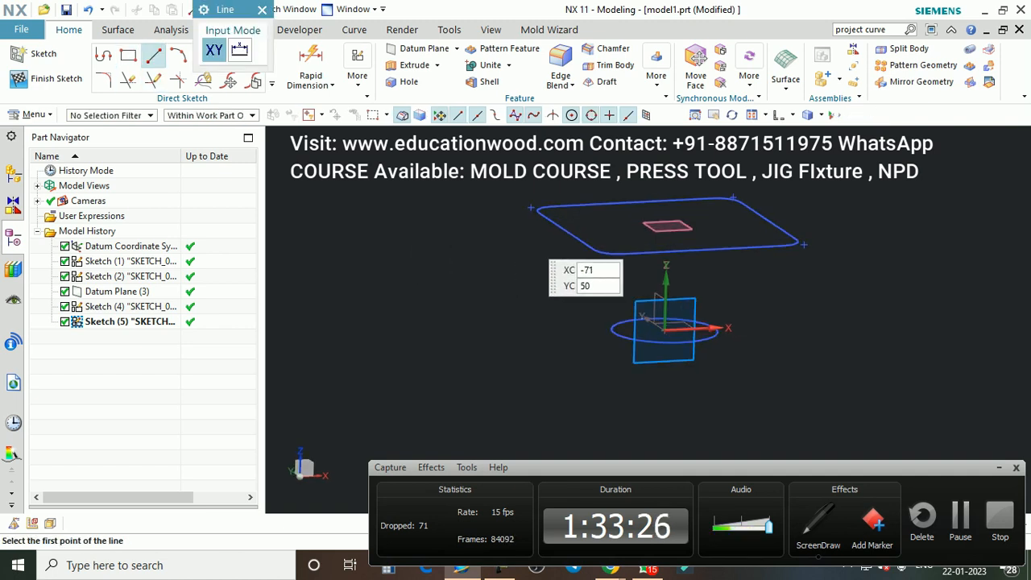
pyautogui.click(178, 54)
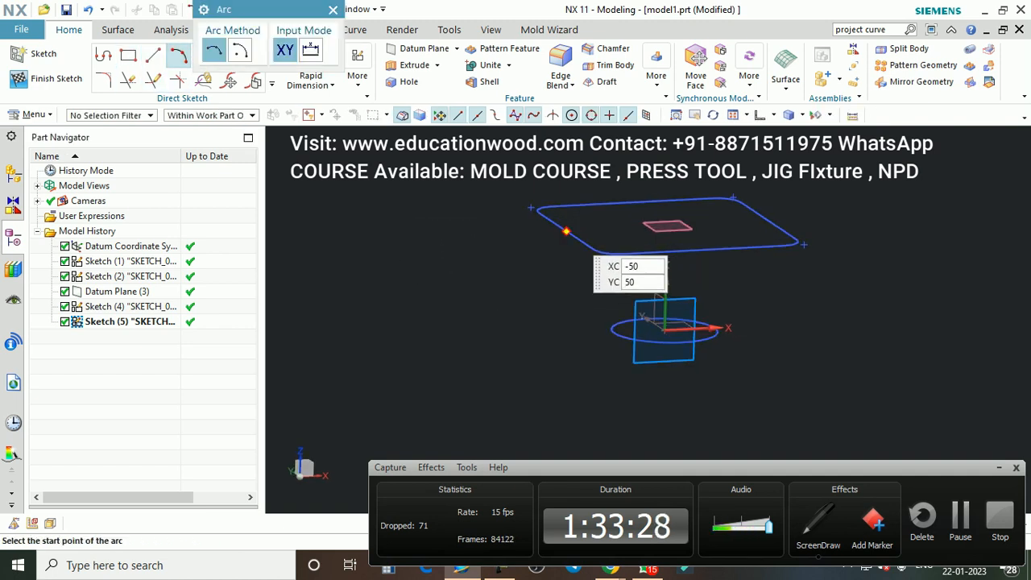
pyautogui.click(566, 231)
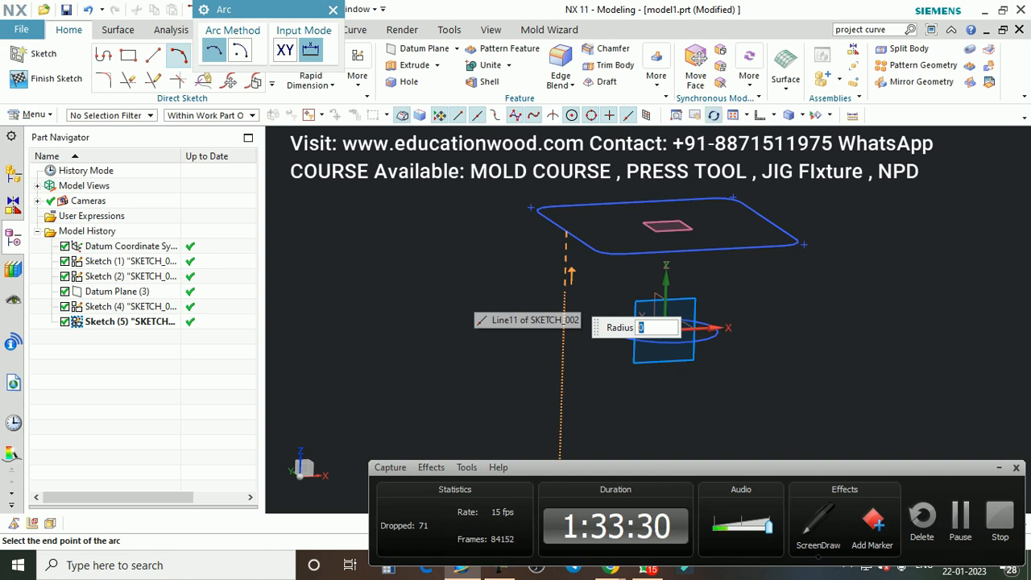
pyautogui.click(333, 10)
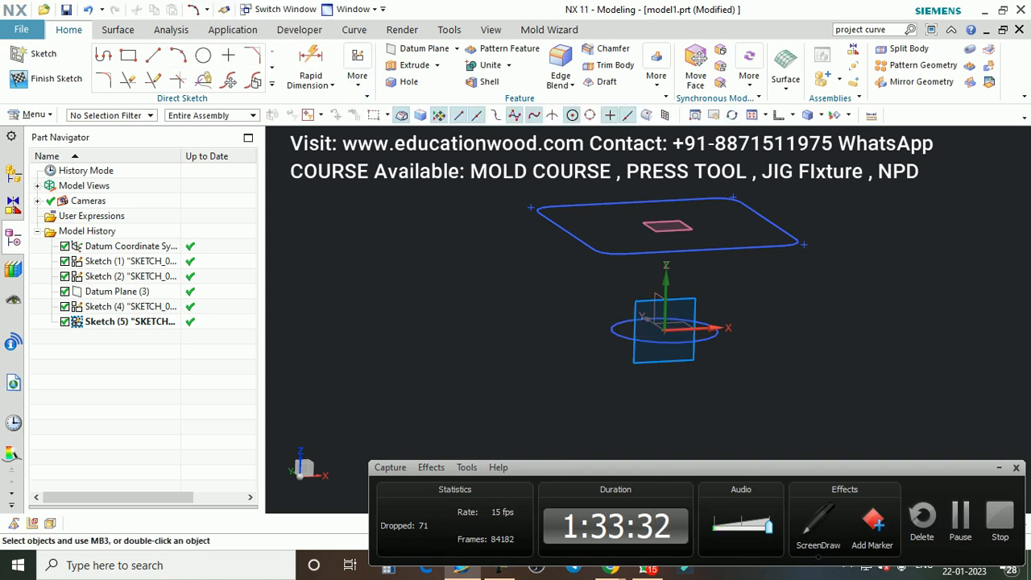
# Step: Draw a line about 55.9 mm long from the midpoint of the square's side to the circle's edge on the X axis, and finish the sketch
pyautogui.click(153, 55)
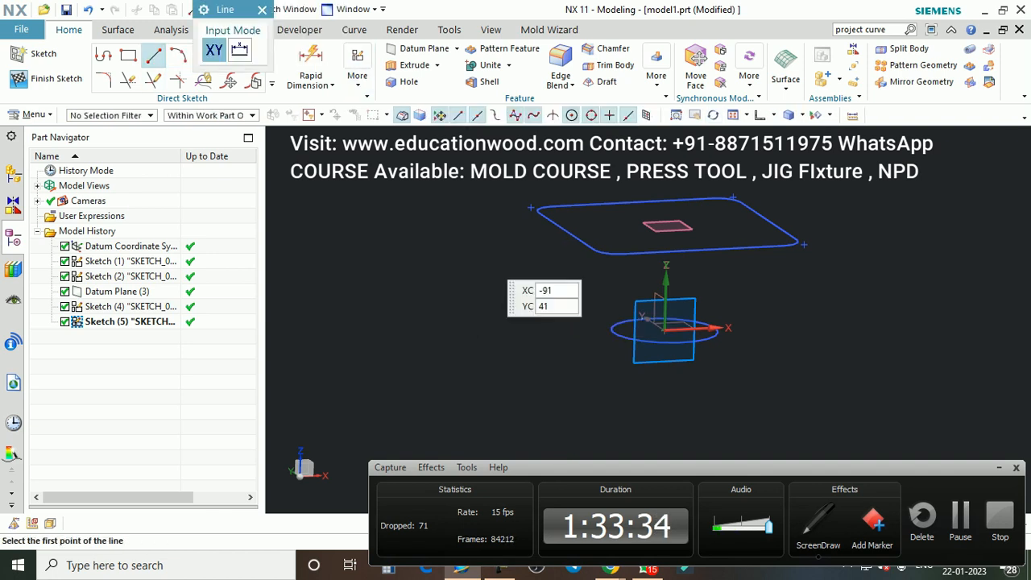
pyautogui.click(559, 230)
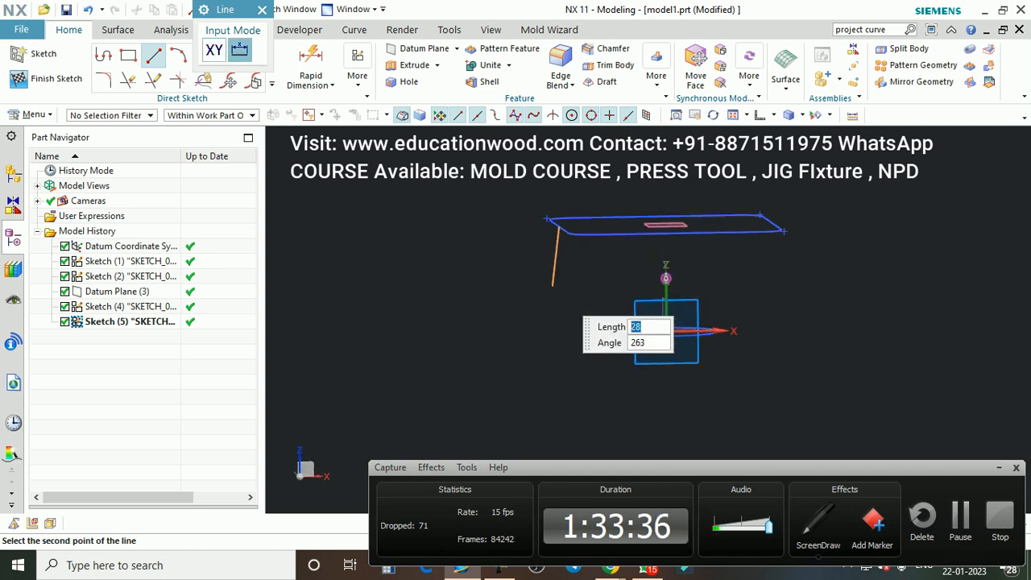
pyautogui.press('F8')
pyautogui.scroll(2, 631, 382)
pyautogui.moveTo(592, 293); pyautogui.dragTo(596, 310, button='middle')
pyautogui.scroll(-1, 597, 303)
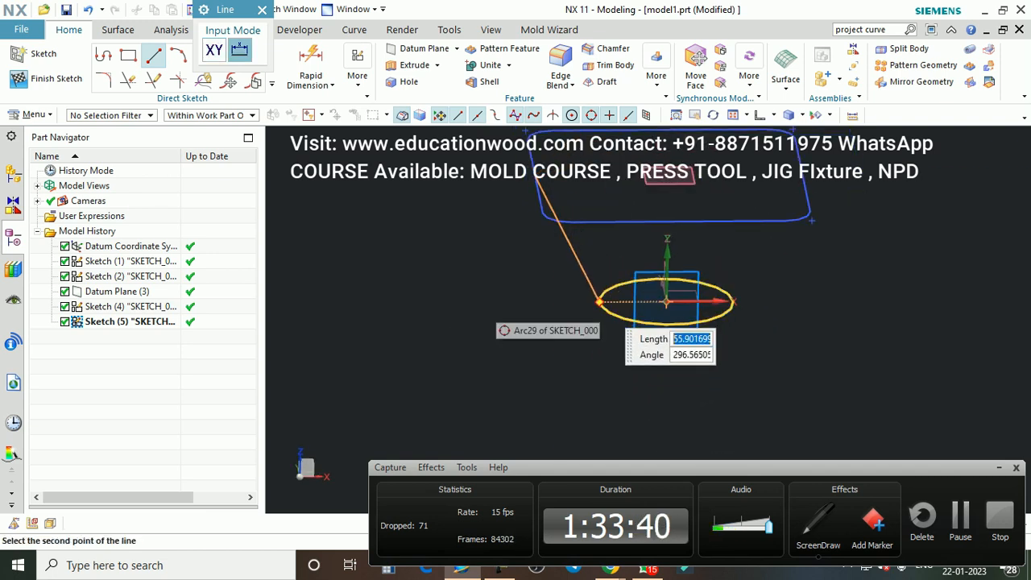
pyautogui.click(599, 301)
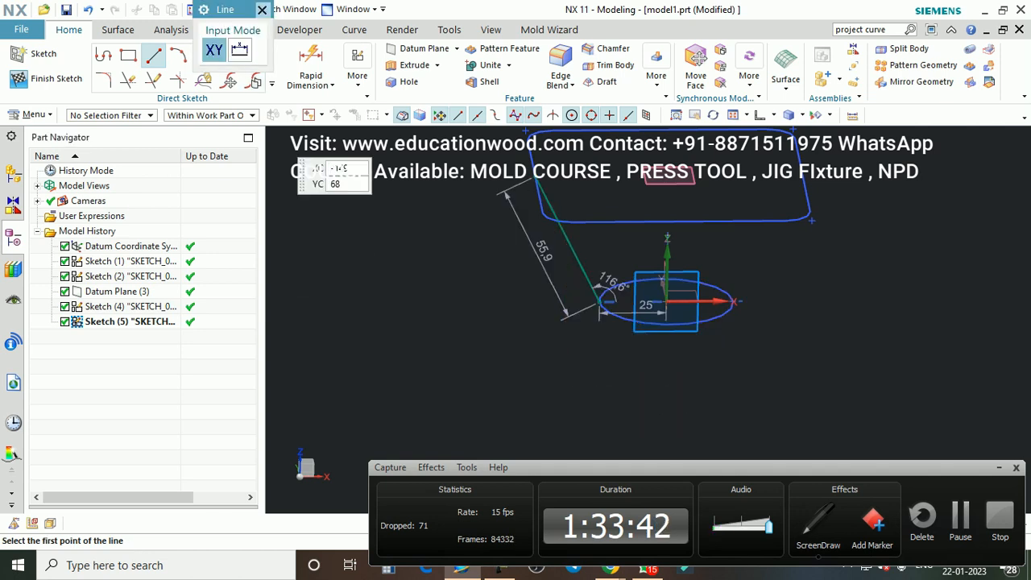
pyautogui.press('Escape')
pyautogui.click(53, 79)
pyautogui.moveTo(467, 306)
pyautogui.mouseDown(button='middle')
pyautogui.moveTo(516, 338)
pyautogui.moveTo(519, 362)
pyautogui.moveTo(515, 348)
pyautogui.mouseUp(button='middle')
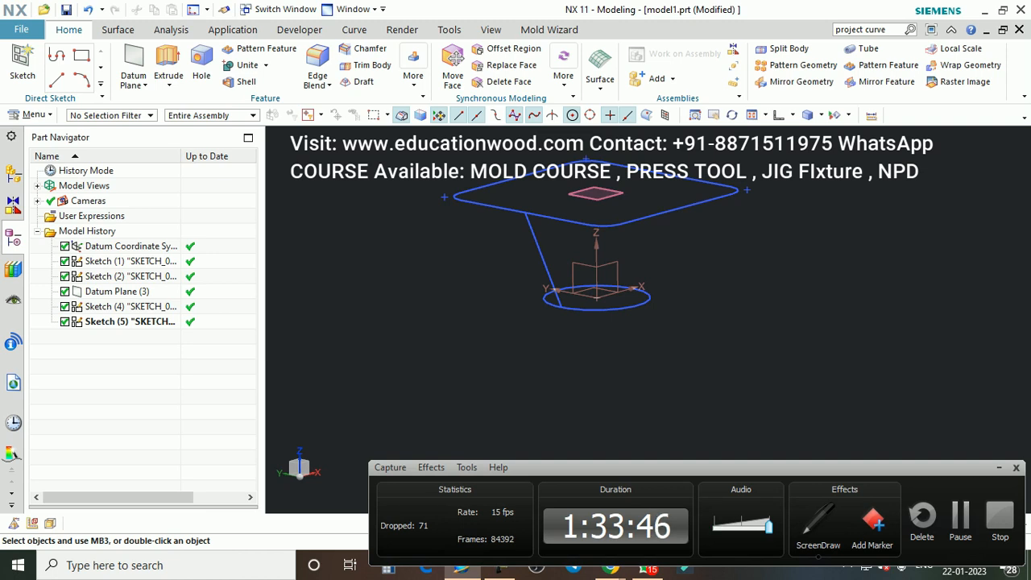
# Step: Mirror the slanted guide line about the vertical axis in the XZ plane sketch, and finish the sketch
pyautogui.doubleClick(129, 322)
pyautogui.click(272, 84)
pyautogui.click(105, 203)
pyautogui.click(584, 284)
pyautogui.click(717, 338)
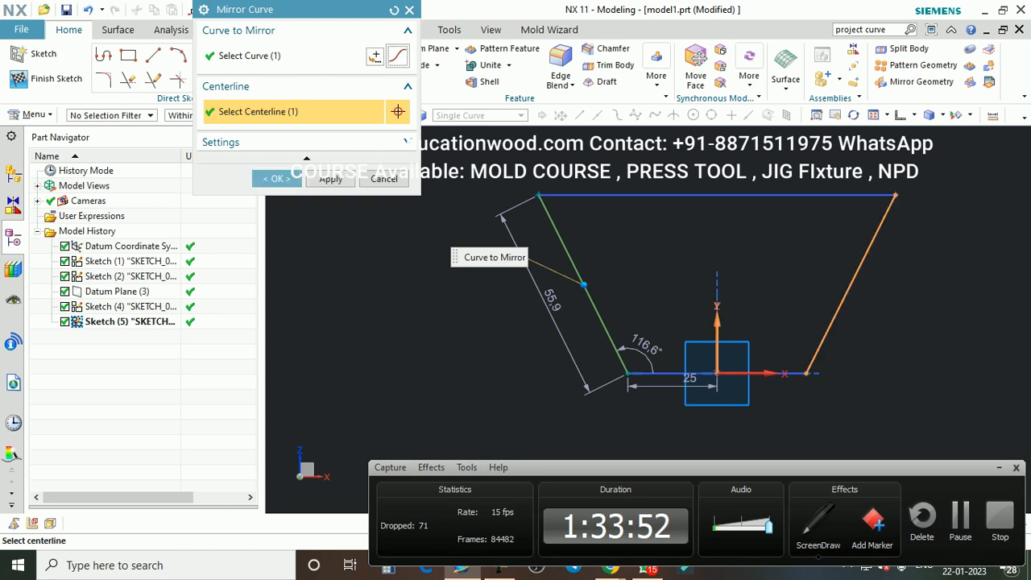
pyautogui.click(276, 179)
pyautogui.click(47, 79)
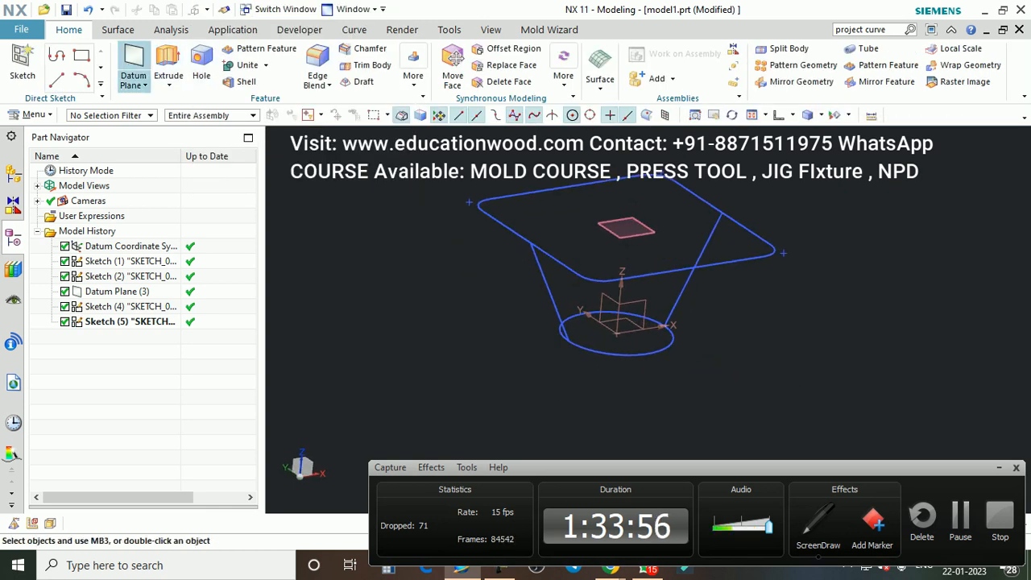
# Step: Start a Through Curve Mesh using half of the rounded square and half of the circle as primary curves, with Connected Curves and Stop at Intersection
pyautogui.click(171, 30)
pyautogui.click(118, 29)
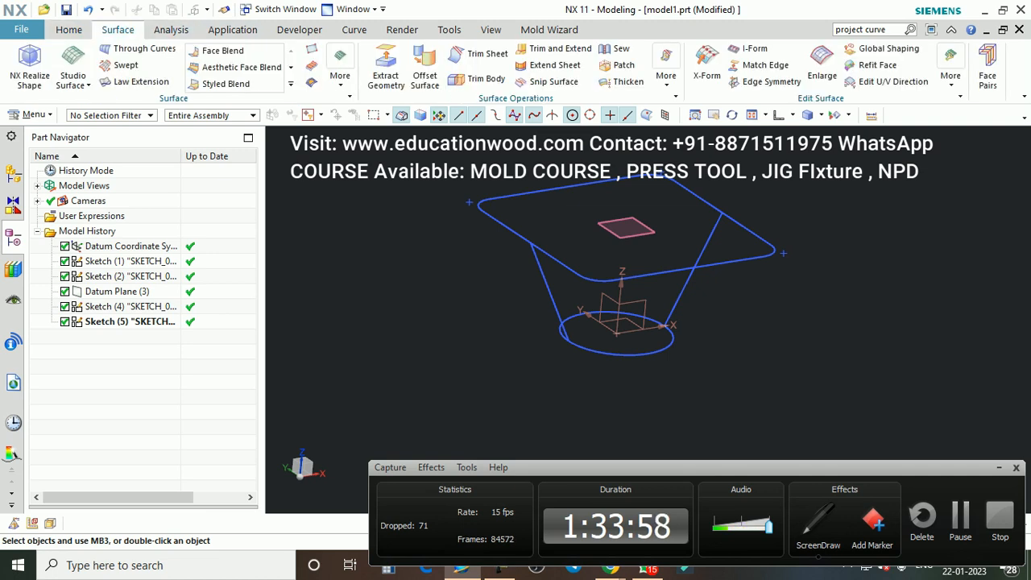
pyautogui.click(88, 84)
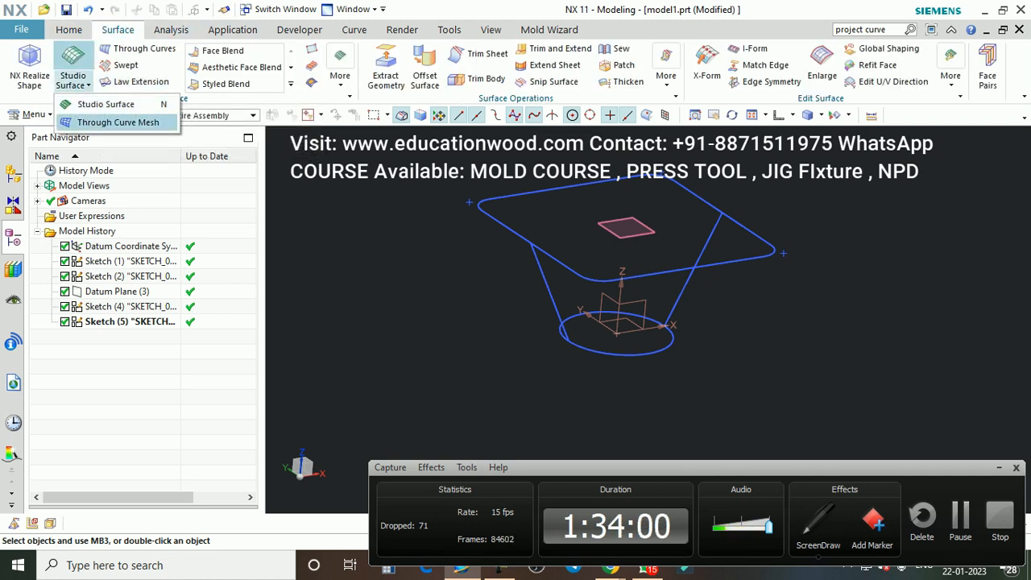
pyautogui.click(112, 122)
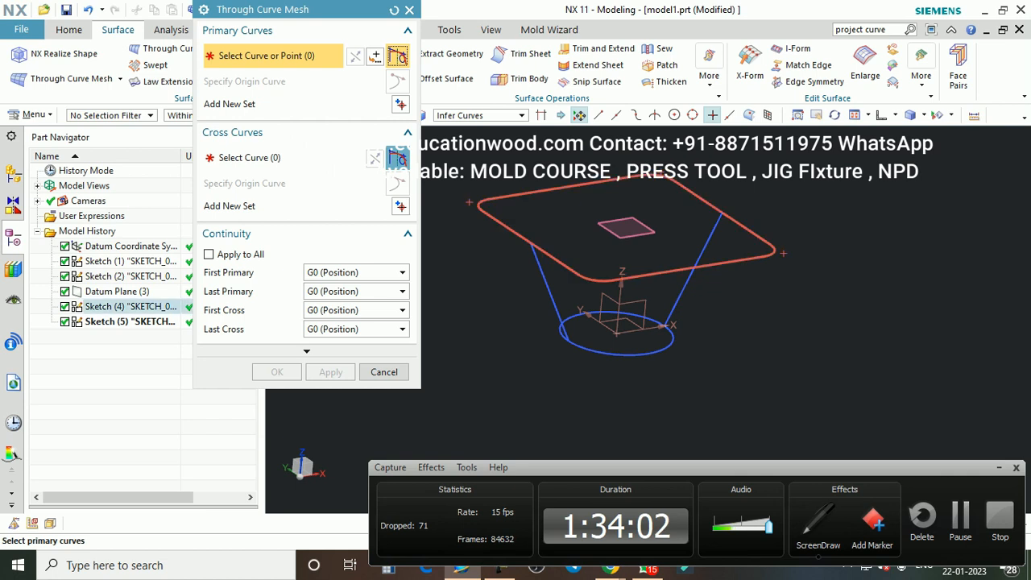
pyautogui.click(480, 115)
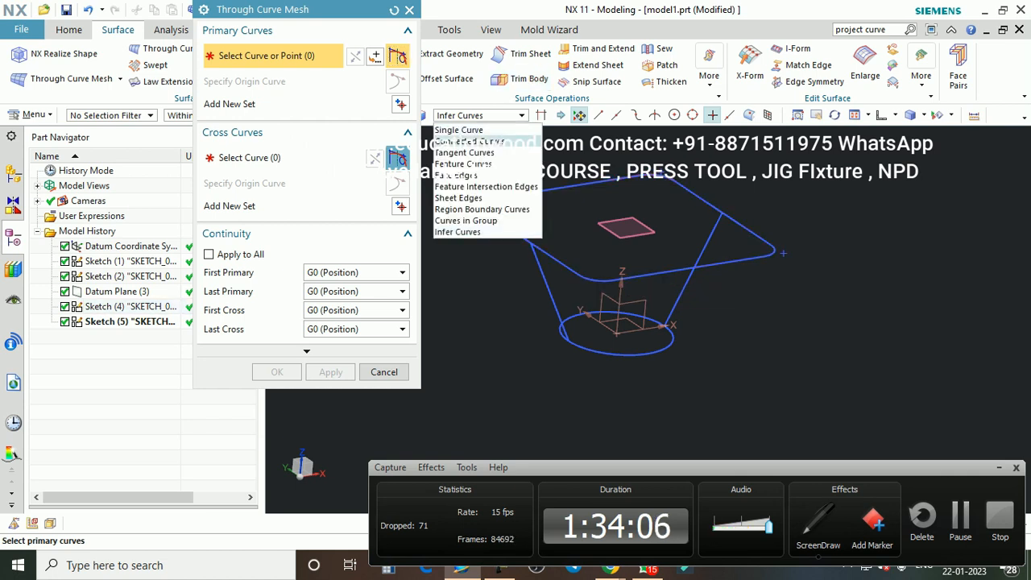
pyautogui.click(470, 141)
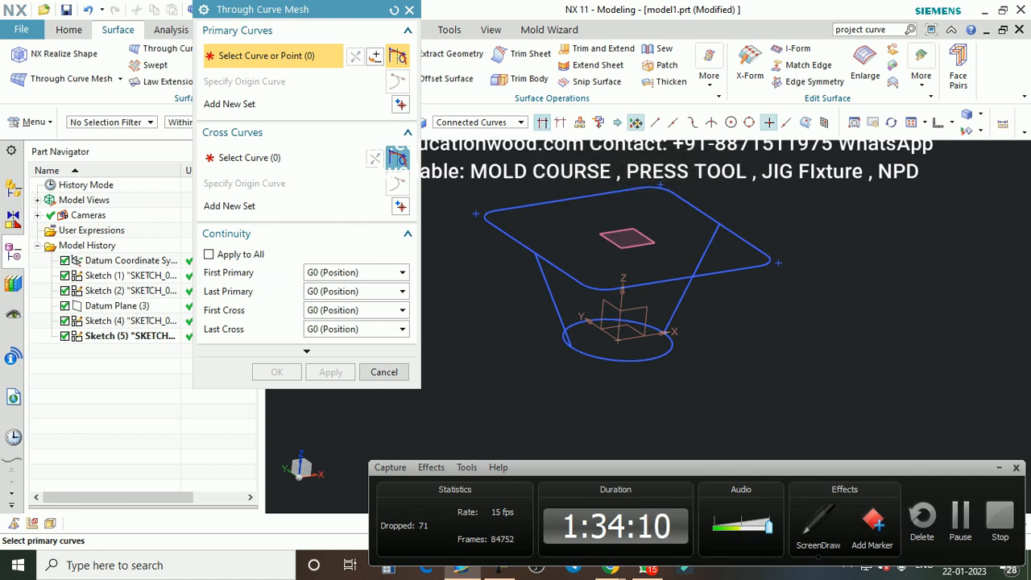
pyautogui.click(686, 277)
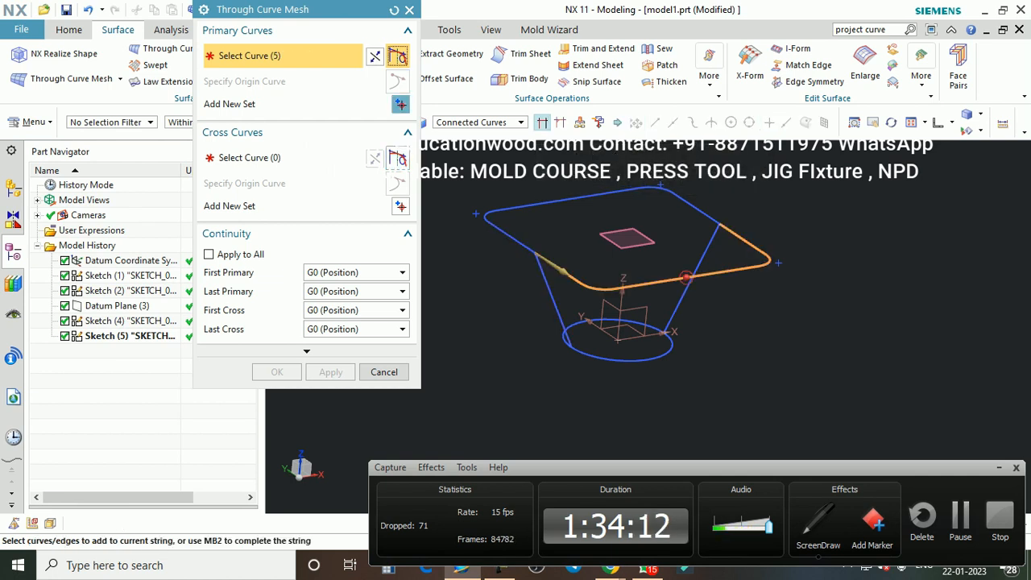
pyautogui.middleClick(685, 278)
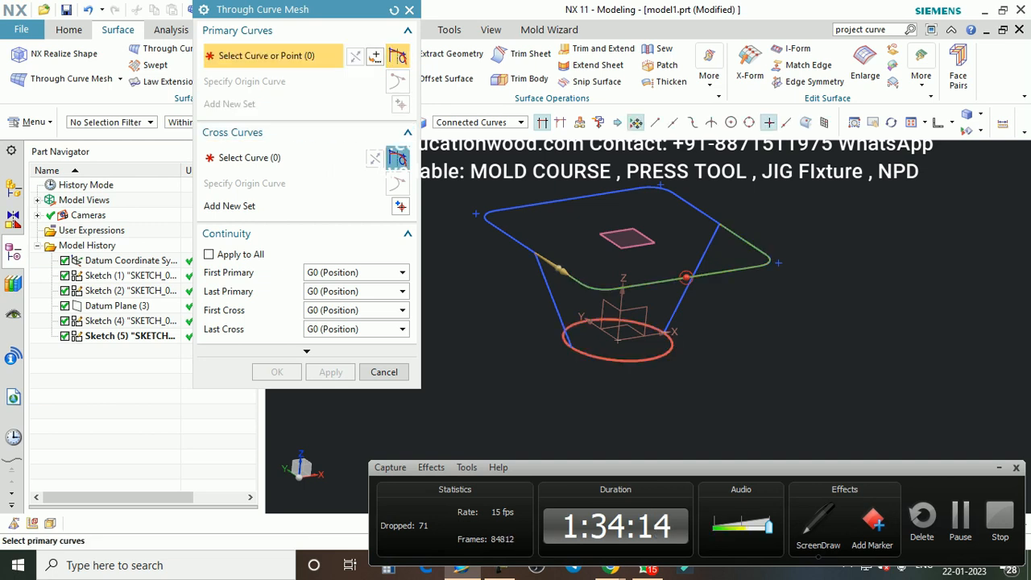
pyautogui.click(646, 359)
# Step: Add the two slanted lines as separate cross curve sets using the Single Curve rule, and apply the mesh surface
pyautogui.click(282, 158)
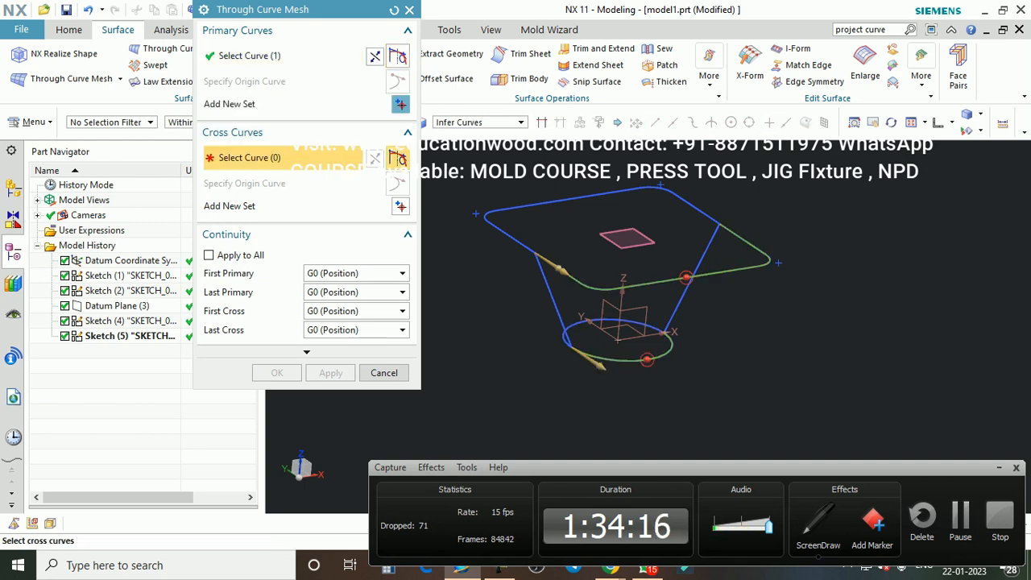
pyautogui.click(554, 299)
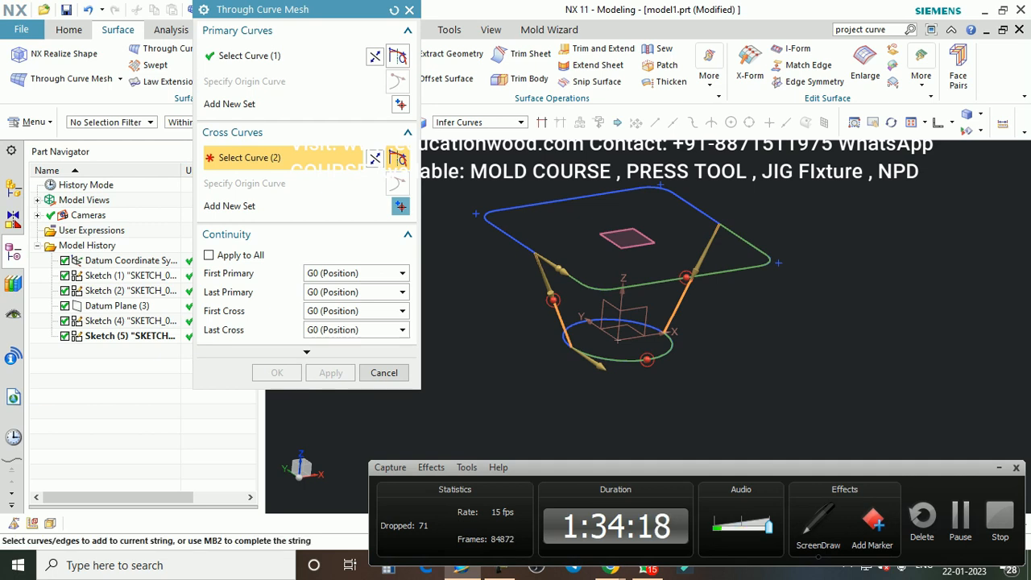
pyautogui.keyDown('shift'); pyautogui.click(553, 300); pyautogui.keyUp('shift')
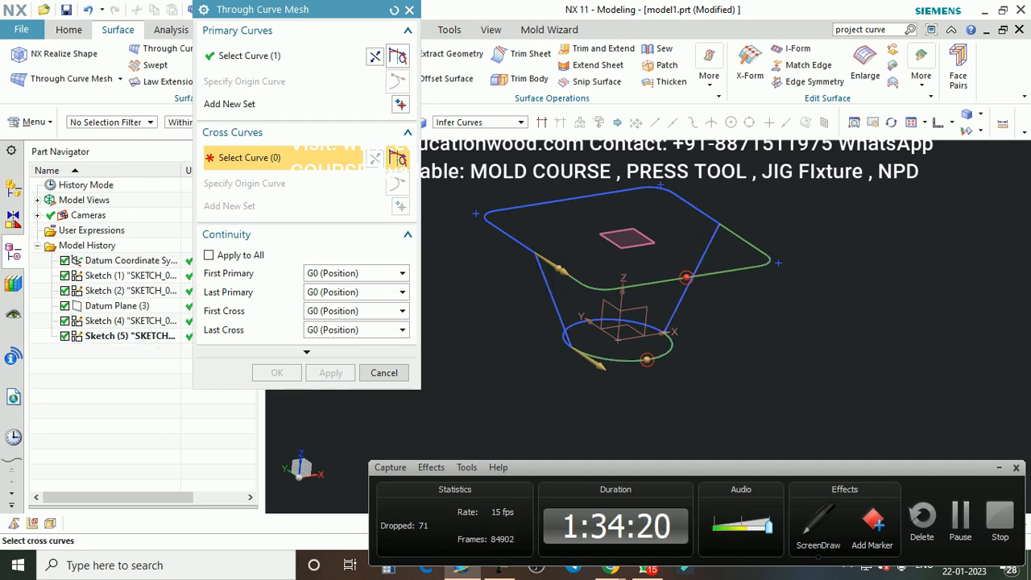
pyautogui.click(479, 122)
pyautogui.click(461, 136)
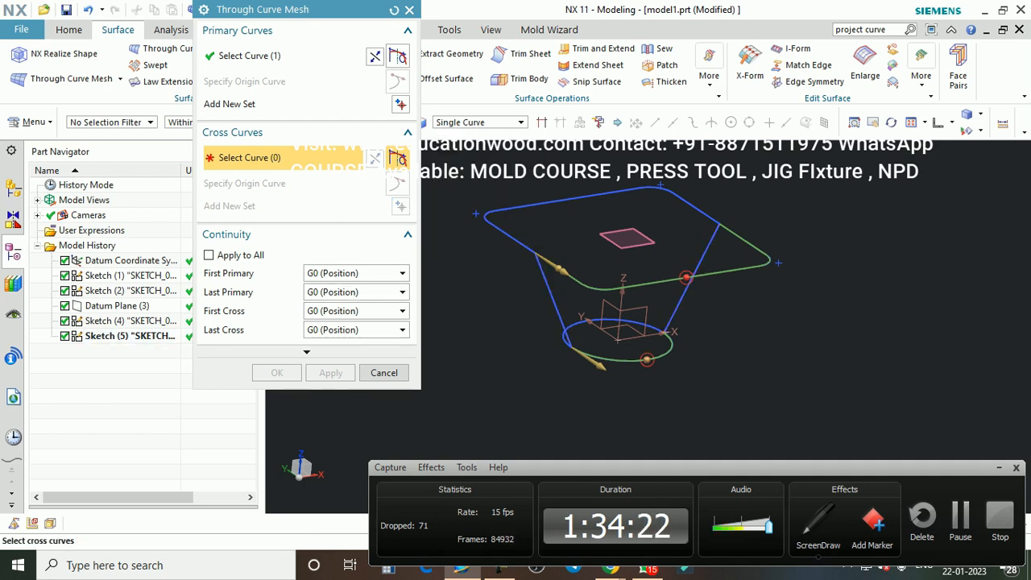
pyautogui.click(552, 299)
pyautogui.click(400, 206)
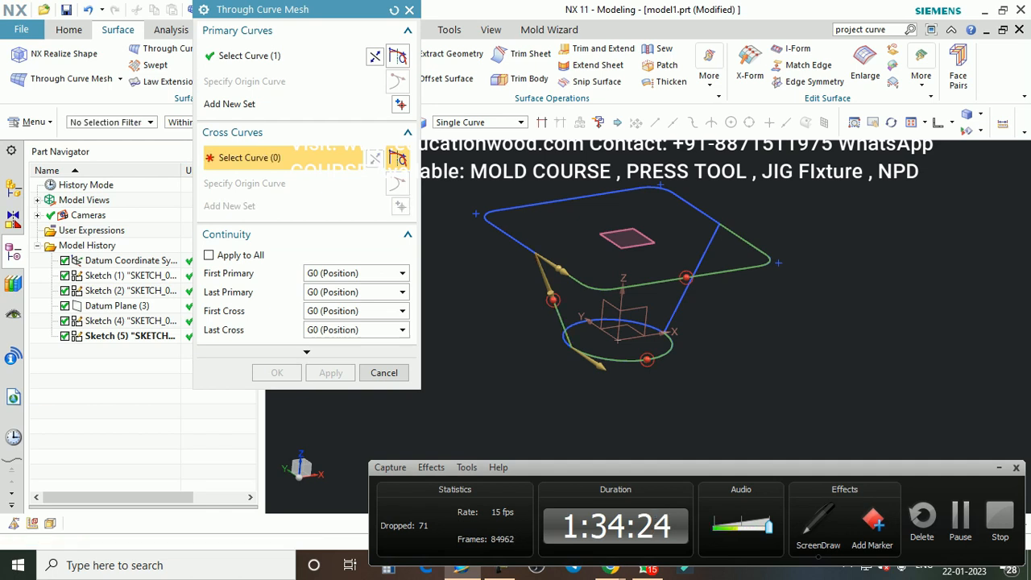
pyautogui.click(702, 252)
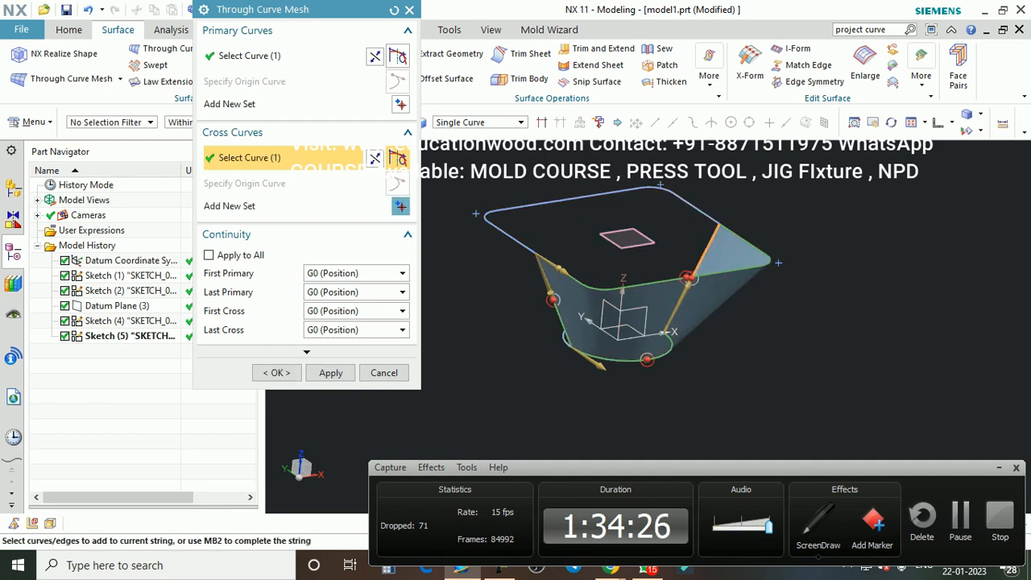
pyautogui.click(330, 373)
# Step: Examine the half mesh surface between the rounded square and the circle from several directions
pyautogui.moveTo(596, 371); pyautogui.dragTo(685, 258, button='middle')
pyautogui.moveTo(628, 298); pyautogui.dragTo(676, 266, button='middle')
pyautogui.scroll(1, 774, 388)
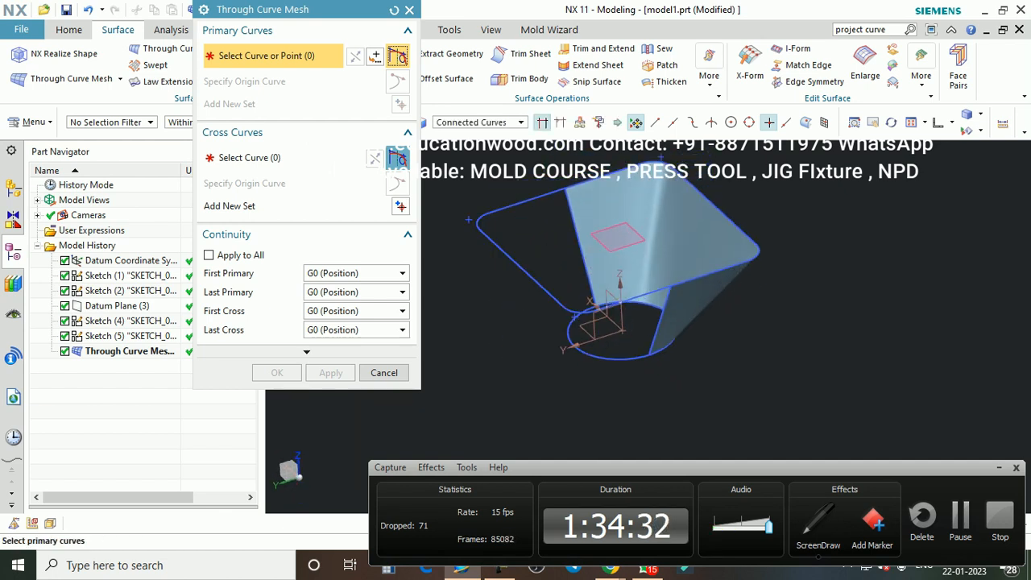
pyautogui.moveTo(684, 379); pyautogui.dragTo(689, 189, button='middle')
pyautogui.moveTo(620, 230); pyautogui.dragTo(630, 251, button='middle')
pyautogui.scroll(1, 625, 251)
pyautogui.scroll(1, 668, 306)
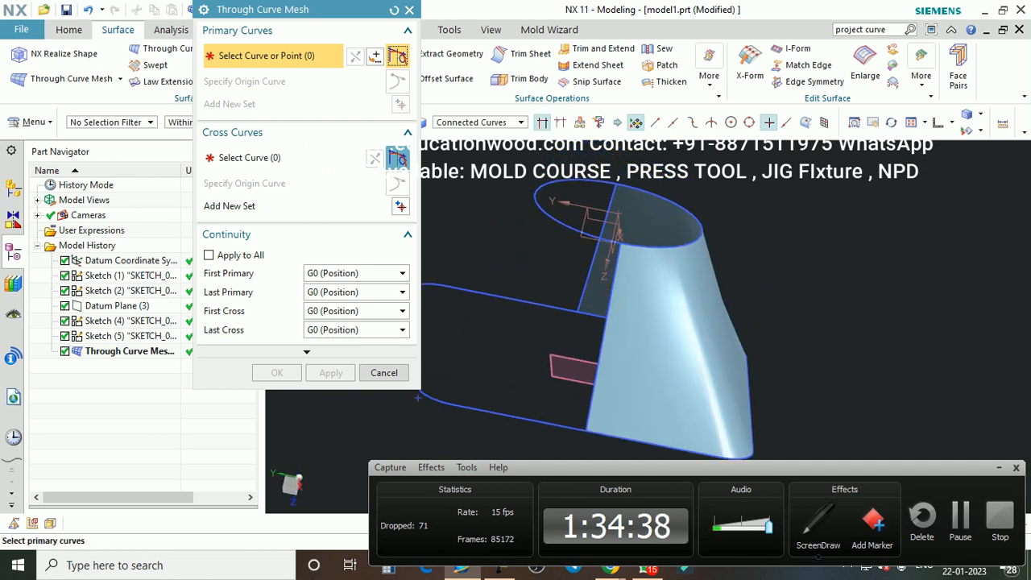
pyautogui.scroll(-1, 694, 349)
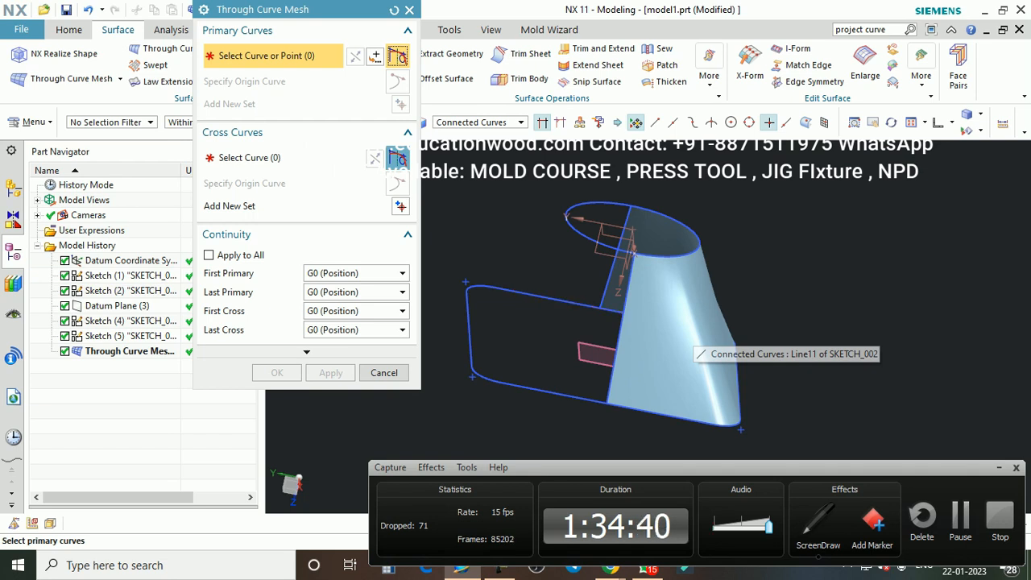
pyautogui.moveTo(684, 335); pyautogui.dragTo(619, 306, button='middle')
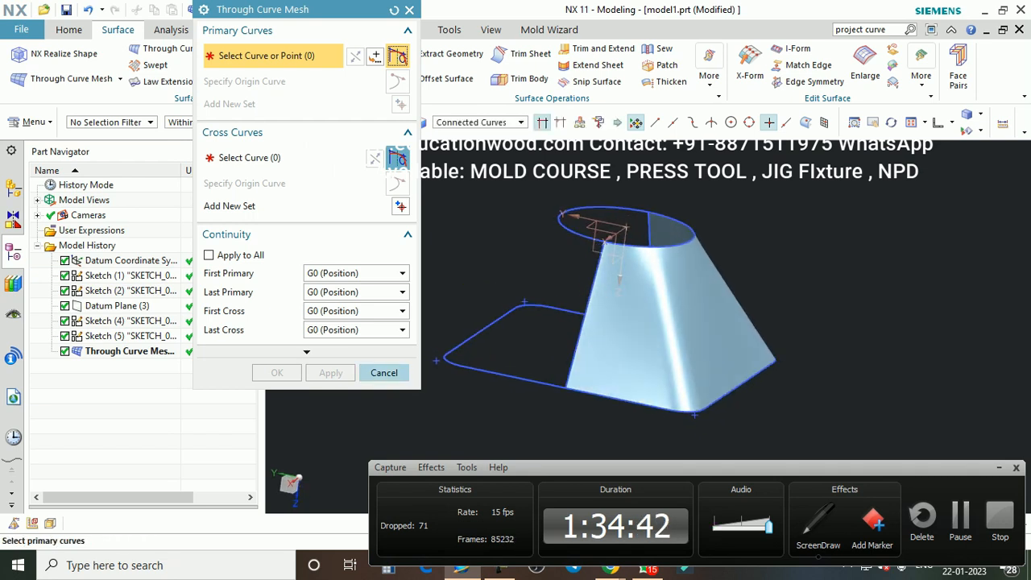
# Step: Undo the mesh surface and reopen the sketch of the two slanted guide lines for editing
pyautogui.click(385, 373)
pyautogui.hotkey('ctrl', 'z')
pyautogui.moveTo(515, 339); pyautogui.dragTo(641, 328, button='middle')
pyautogui.doubleClick(701, 310)
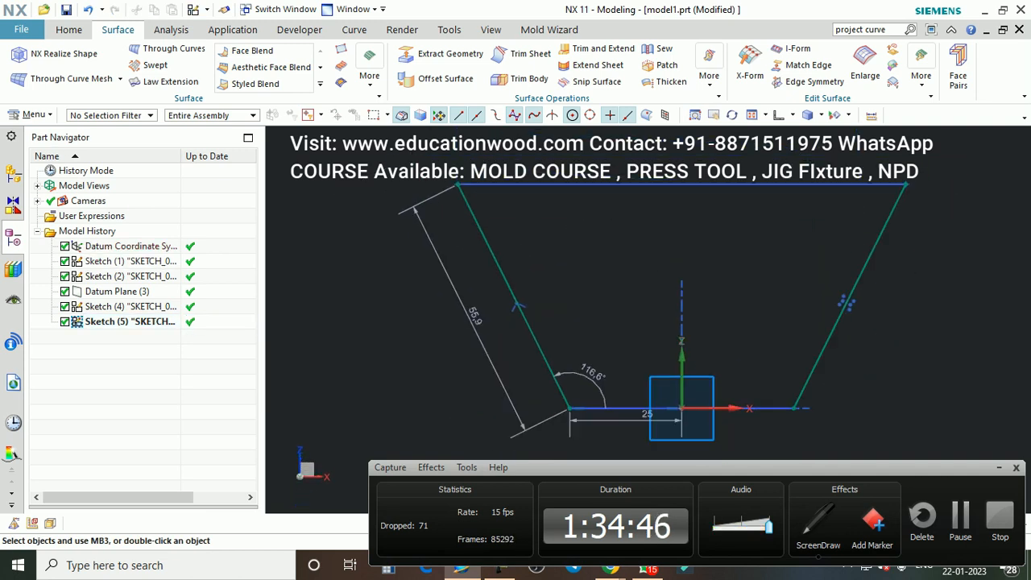
pyautogui.scroll(1, 622, 298)
pyautogui.click(69, 30)
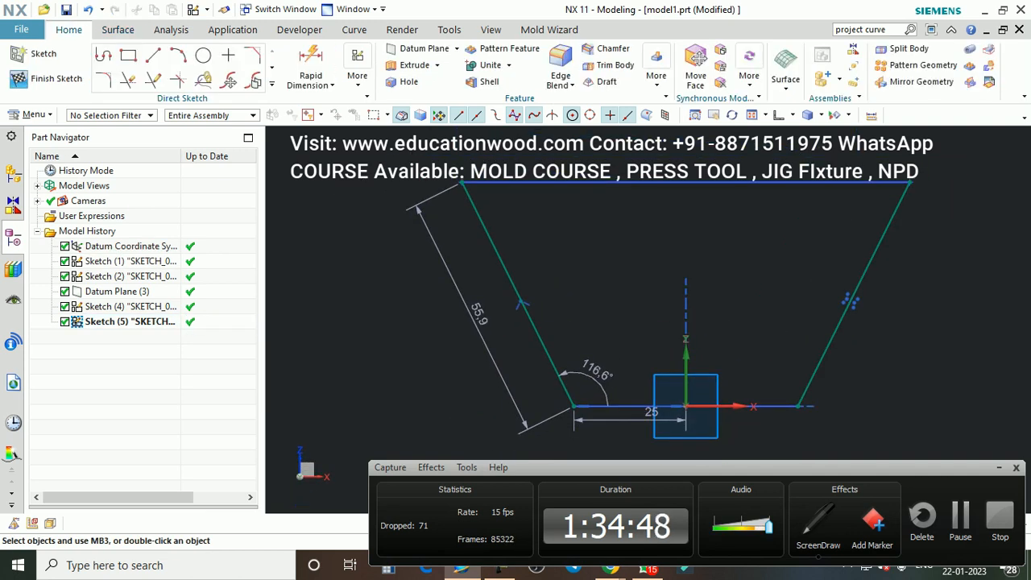
# Step: Try an inward-bulging arc with about 49.3 mm radius between the endpoints of the dimensioned slanted line, and undo it
pyautogui.click(178, 55)
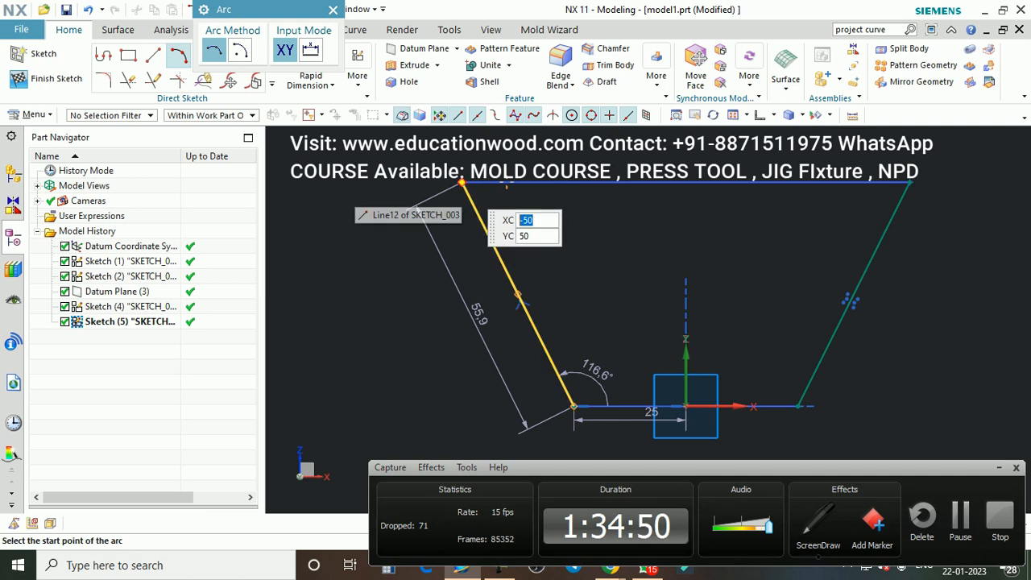
pyautogui.click(460, 183)
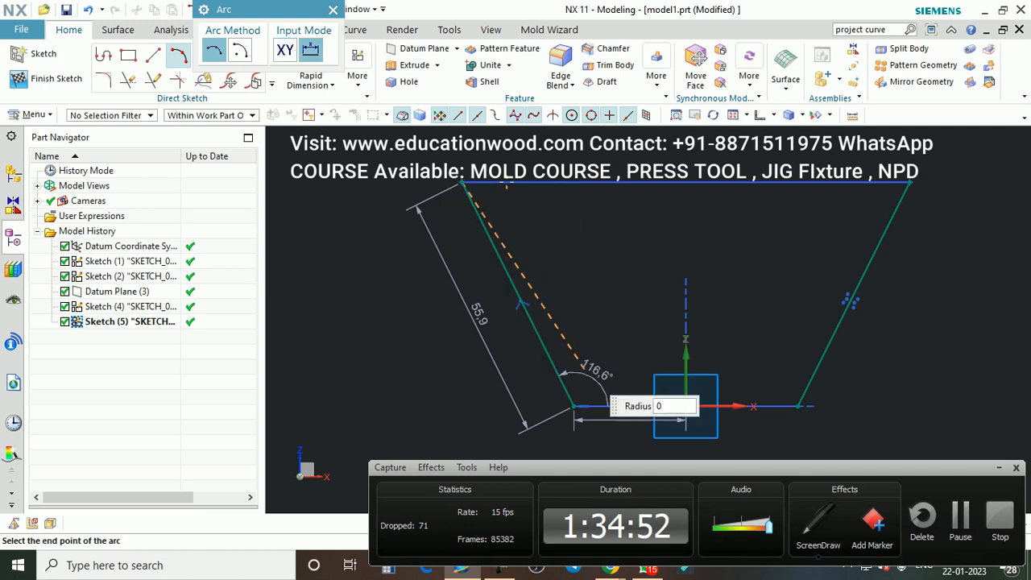
pyautogui.click(574, 406)
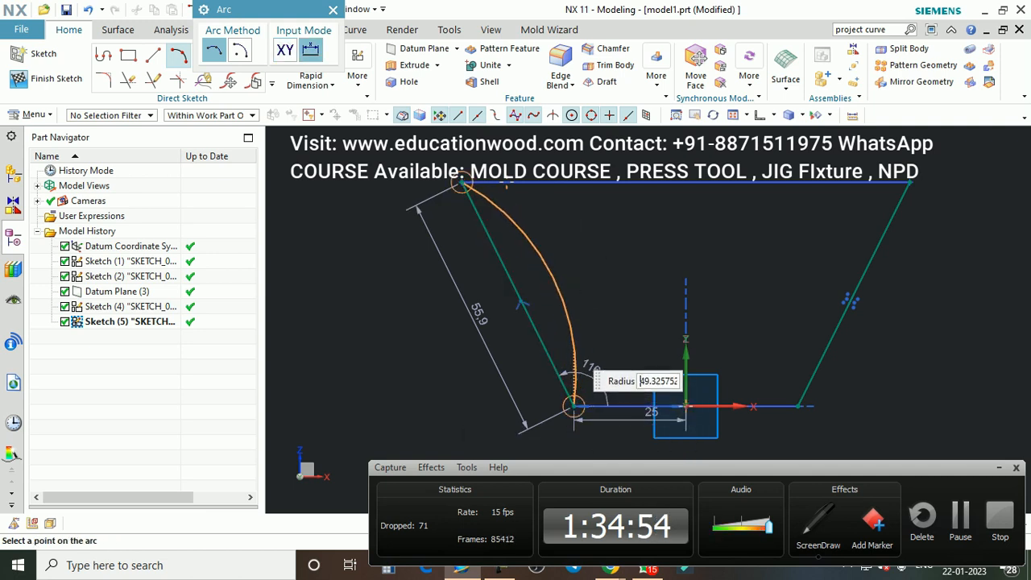
pyautogui.click(573, 385)
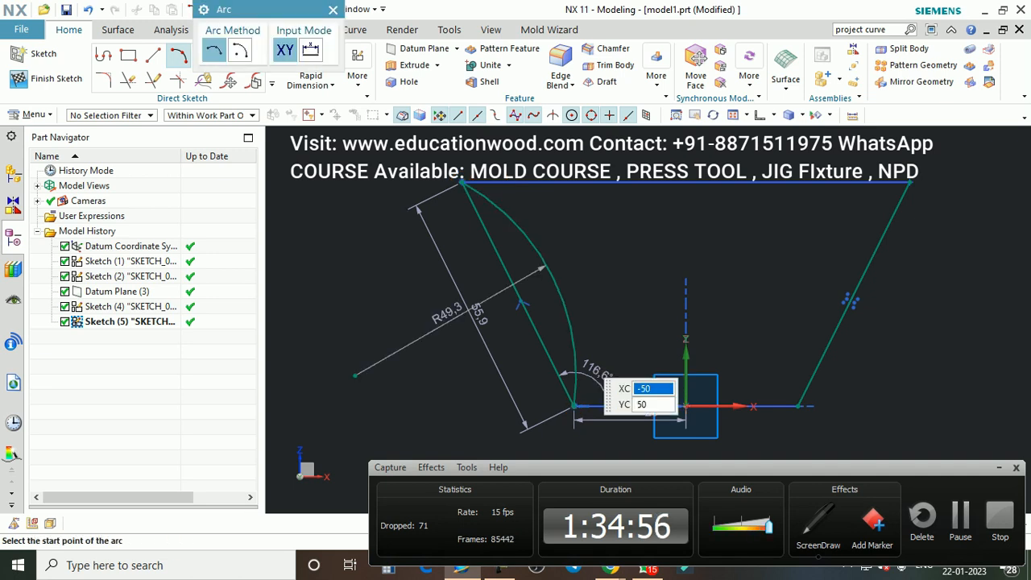
pyautogui.press('Escape')
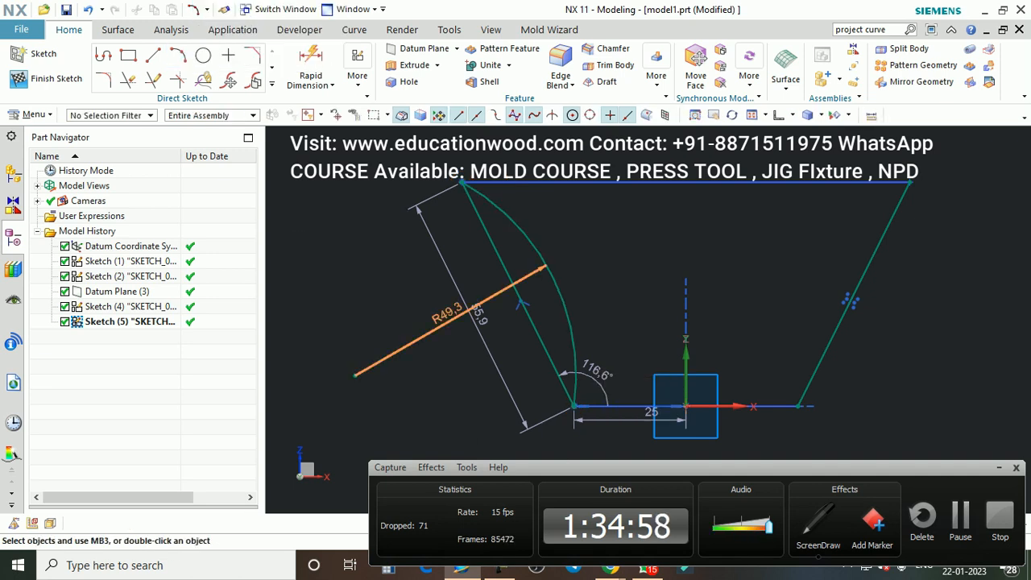
pyautogui.doubleClick(447, 314)
pyautogui.press('Escape')
pyautogui.hotkey('ctrl', 'z')
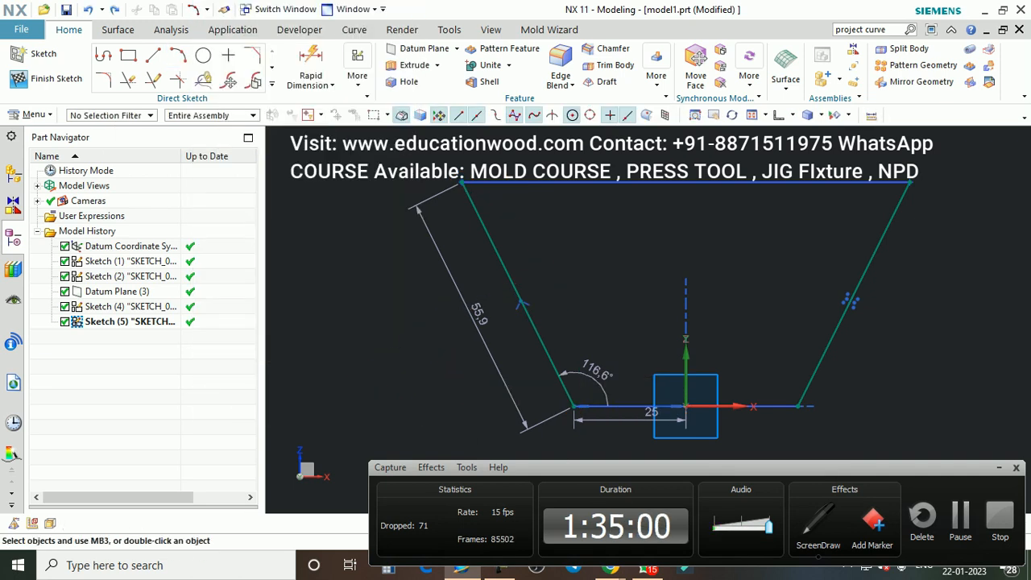
# Step: Draw an inward-bulging arc with a radius of about 65.1 mm between the endpoints of the dimensioned slanted line
pyautogui.scroll(-1, 523, 284)
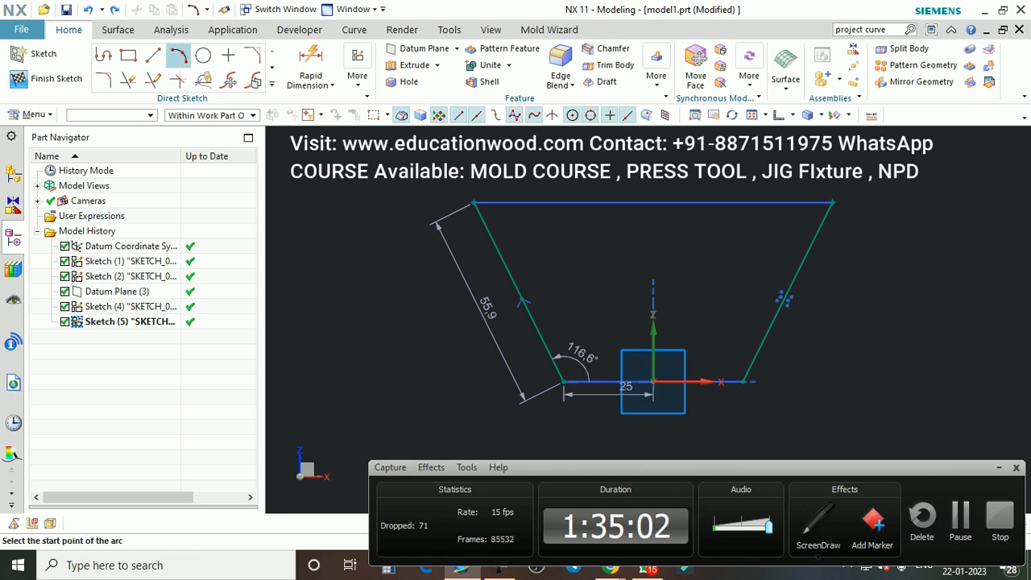
pyautogui.click(179, 55)
pyautogui.click(474, 203)
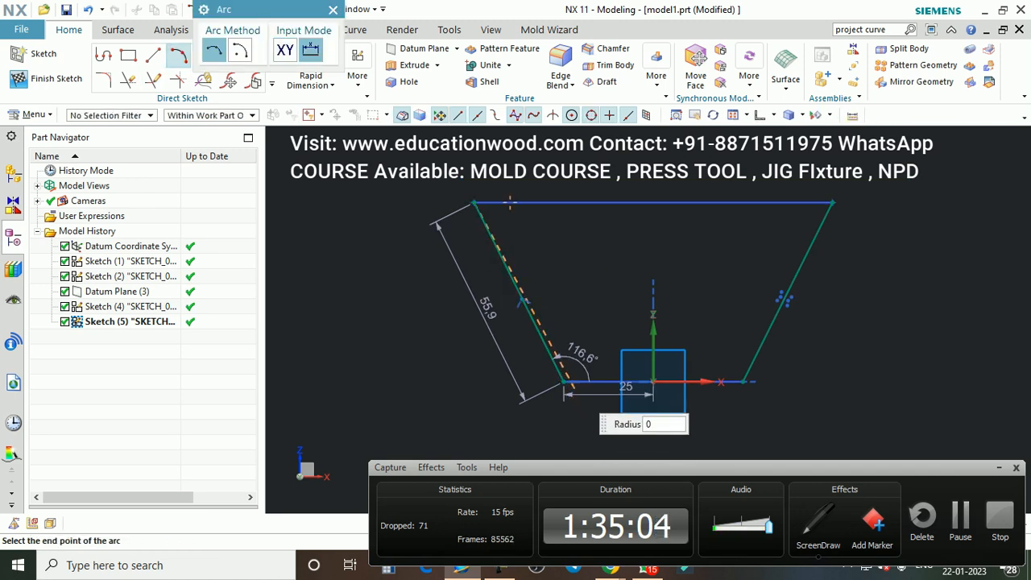
pyautogui.click(565, 383)
pyautogui.scroll(2, 568, 385)
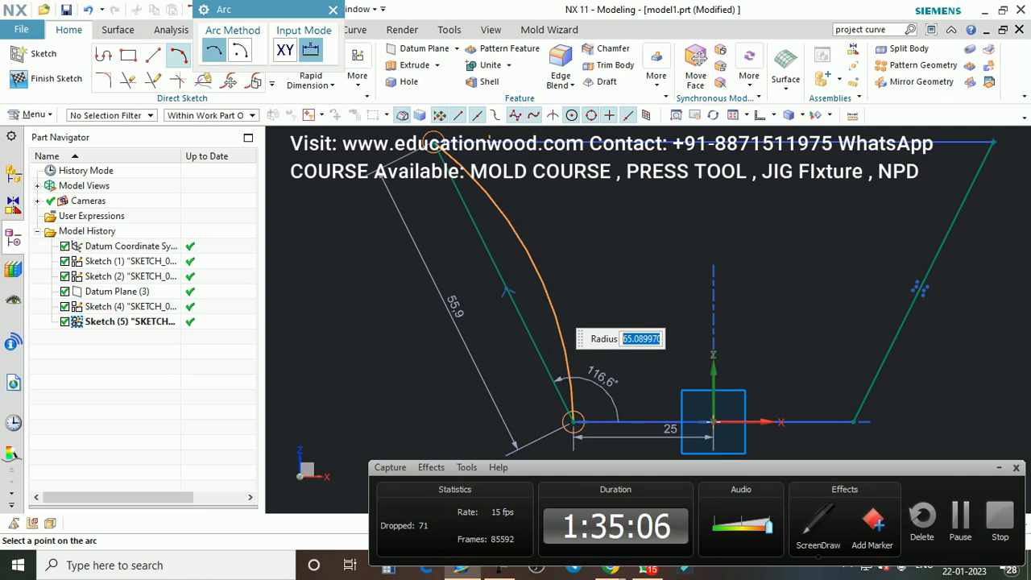
pyautogui.click(573, 421)
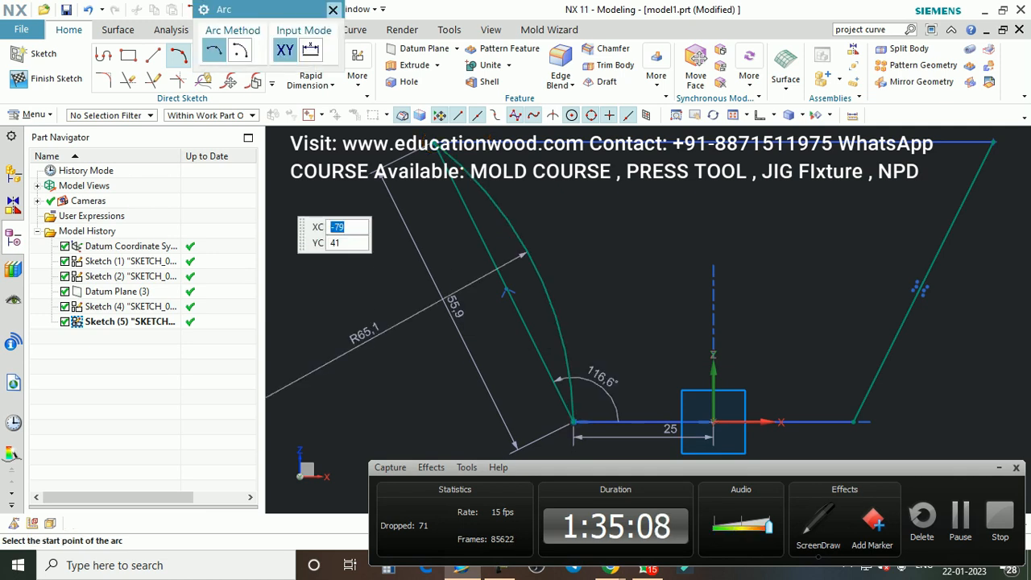
pyautogui.click(332, 10)
pyautogui.scroll(-3, 346, 184)
pyautogui.scroll(1, 447, 240)
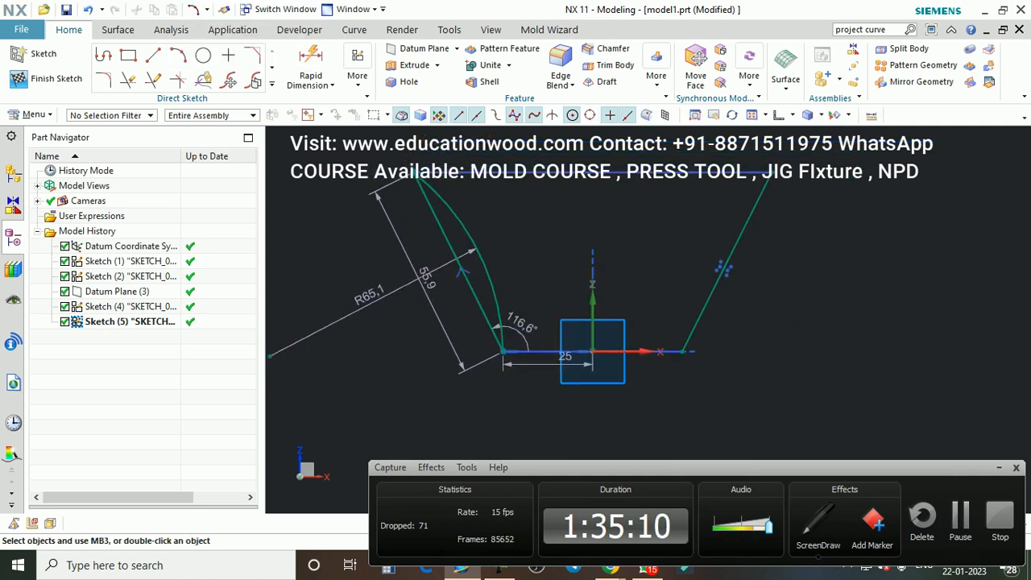
# Step: Convert the slanted line beside the arc to a reference line
pyautogui.scroll(1, 471, 274)
pyautogui.rightClick(447, 245)
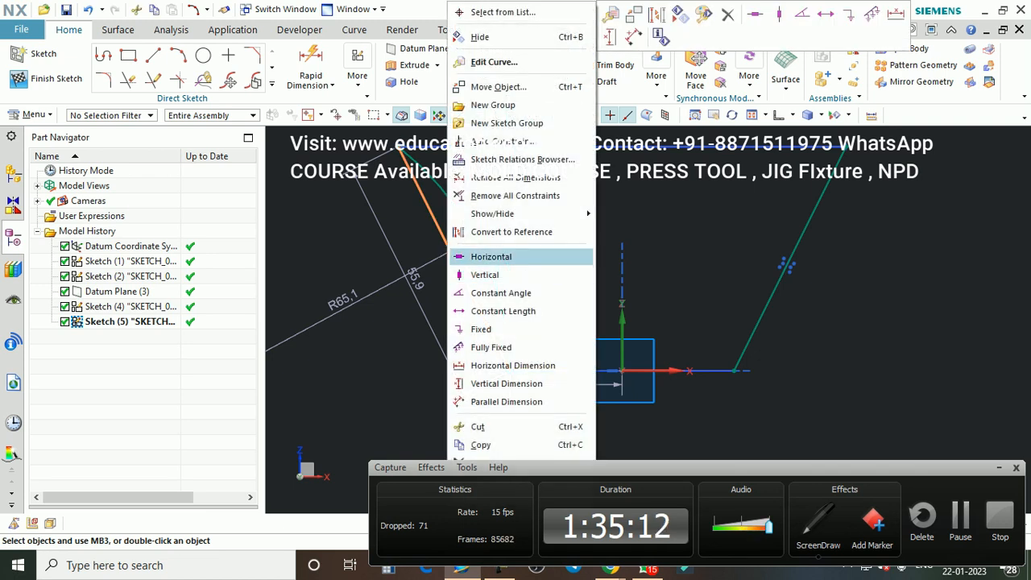
pyautogui.click(491, 256)
# Step: Reshape the arc freehand to a slightly flatter curve with a radius of about 67.4 mm
pyautogui.scroll(3, 471, 274)
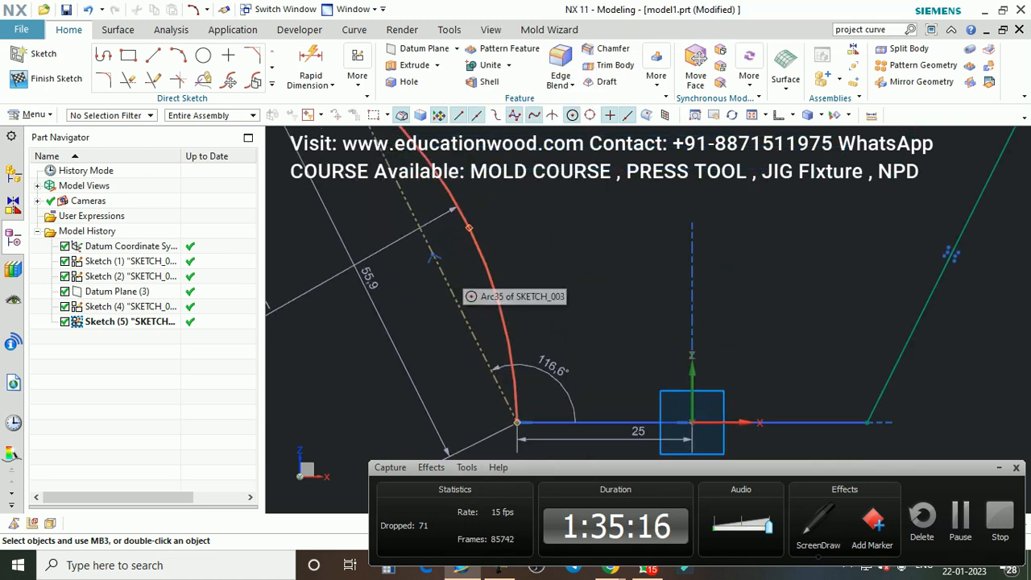
pyautogui.moveTo(488, 270); pyautogui.dragTo(490, 271)
pyautogui.scroll(-2, 462, 256)
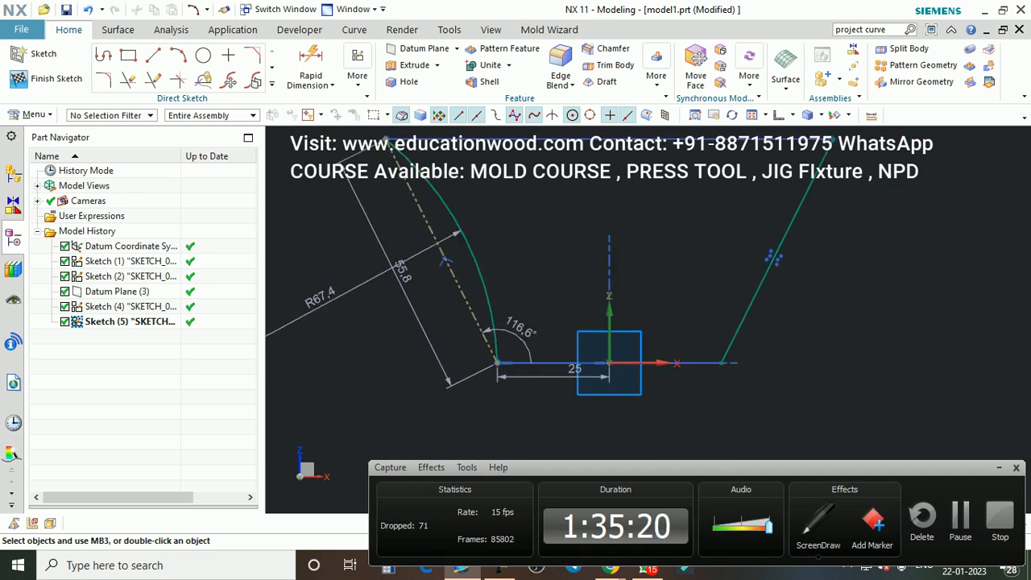
pyautogui.click(818, 522)
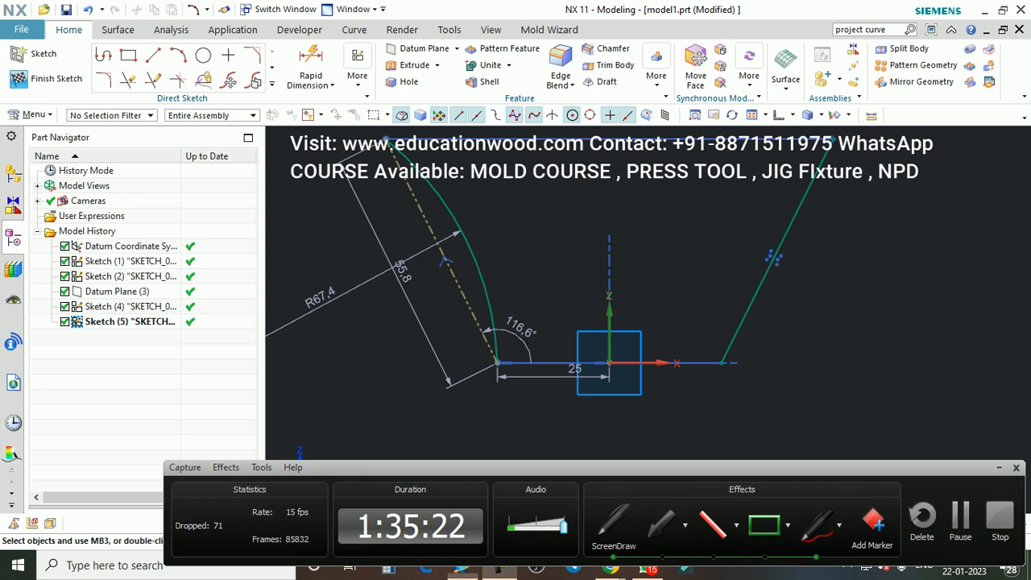
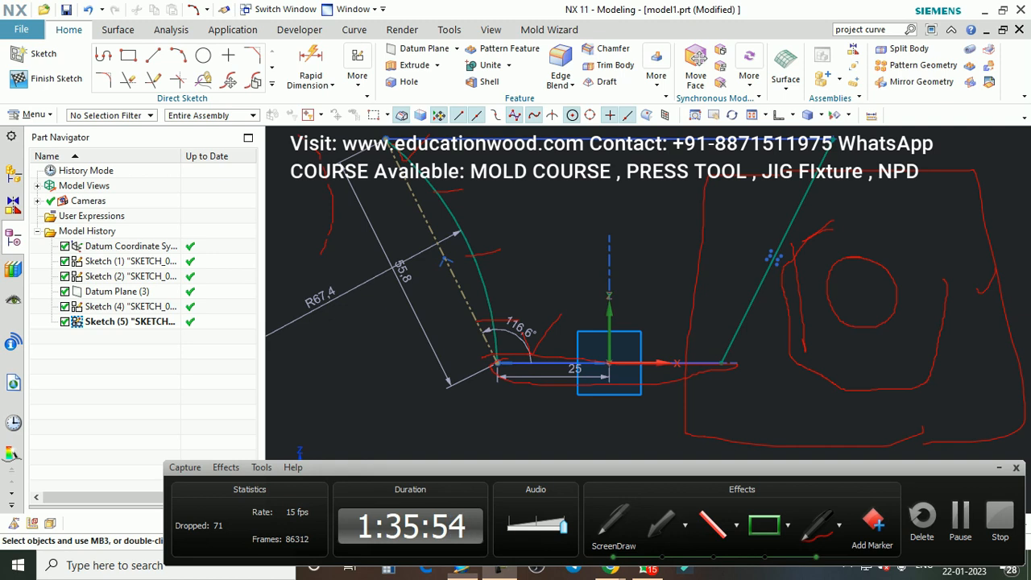
pyautogui.press('Escape')
pyautogui.scroll(-2, 439, 262)
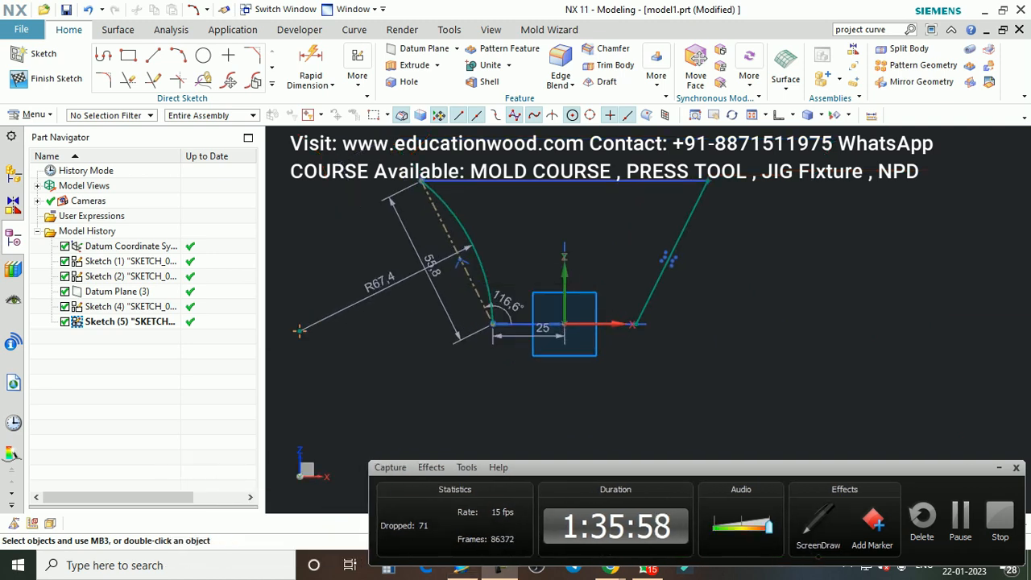
pyautogui.click(817, 523)
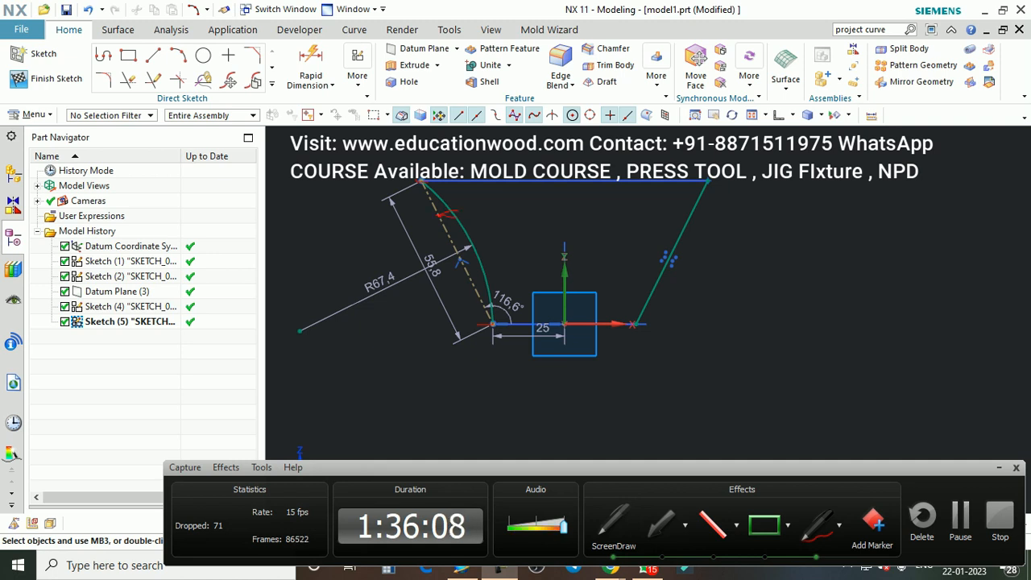
pyautogui.moveTo(456, 249); pyautogui.dragTo(484, 248)
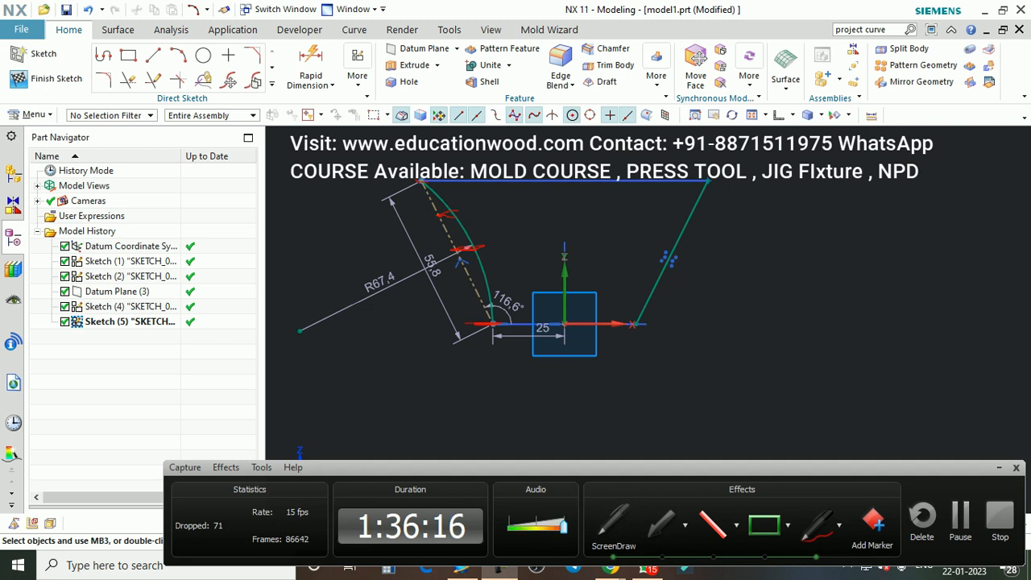
pyautogui.moveTo(418, 218); pyautogui.dragTo(739, 214)
pyautogui.moveTo(420, 270); pyautogui.dragTo(754, 266)
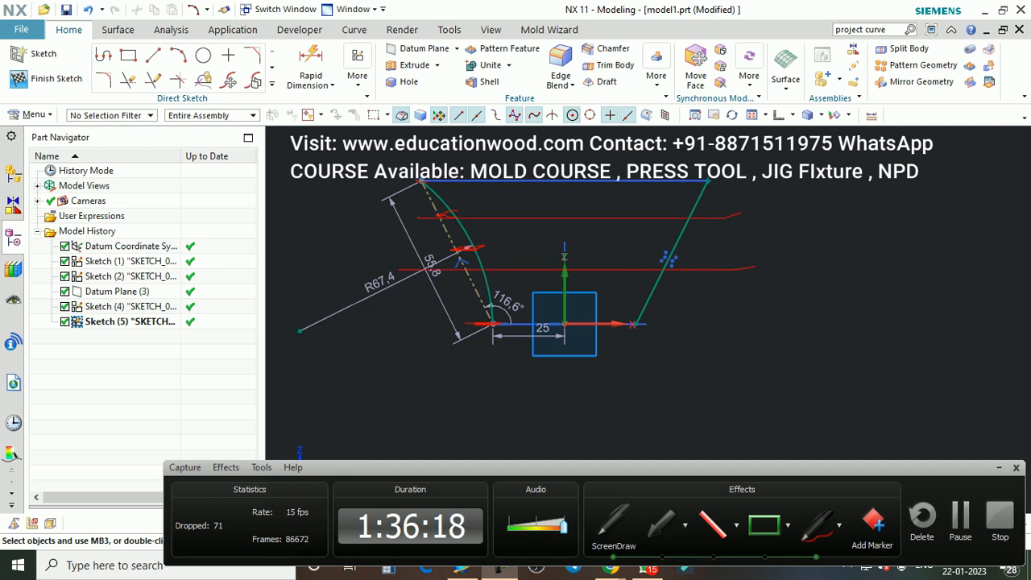
pyautogui.moveTo(738, 183)
pyautogui.mouseDown()
pyautogui.moveTo(706, 322)
pyautogui.moveTo(675, 322)
pyautogui.mouseUp()
pyautogui.moveTo(744, 240)
pyautogui.mouseDown()
pyautogui.moveTo(809, 248)
pyautogui.moveTo(872, 318)
pyautogui.mouseUp()
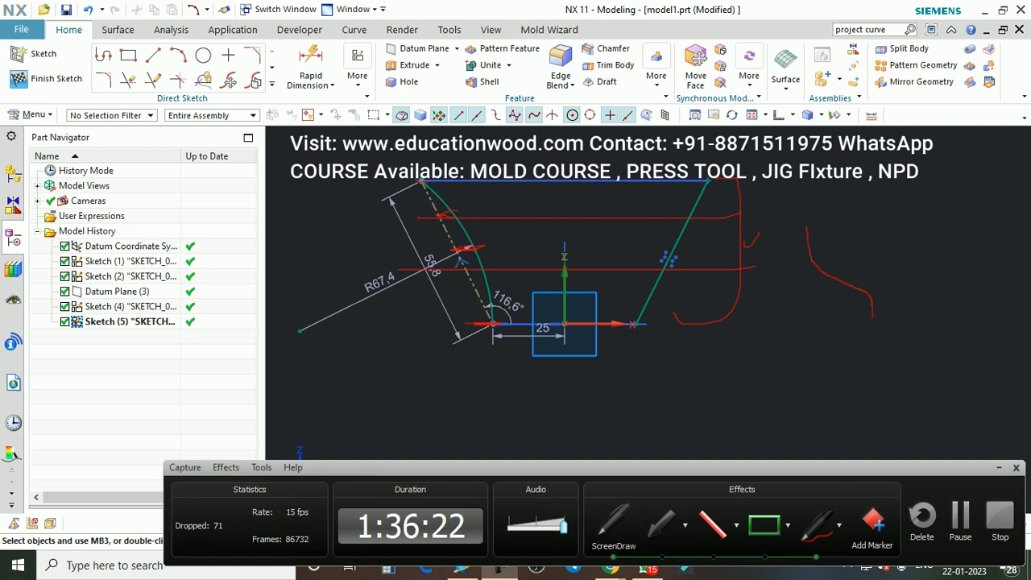
pyautogui.moveTo(977, 228)
pyautogui.mouseDown()
pyautogui.moveTo(977, 279)
pyautogui.moveTo(911, 320)
pyautogui.mouseUp()
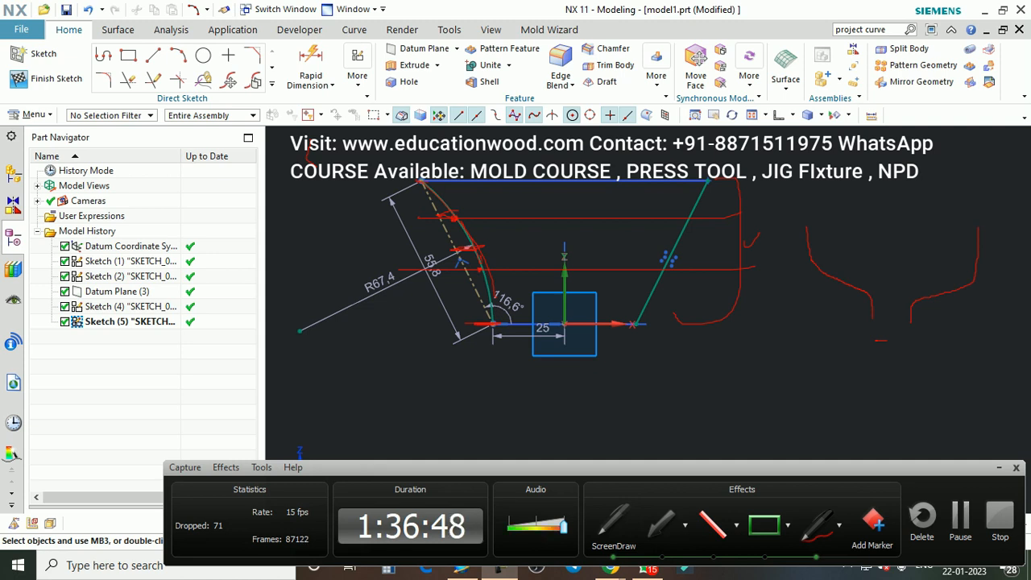
pyautogui.moveTo(764, 332)
pyautogui.mouseDown()
pyautogui.moveTo(779, 362)
pyautogui.moveTo(799, 354)
pyautogui.mouseUp()
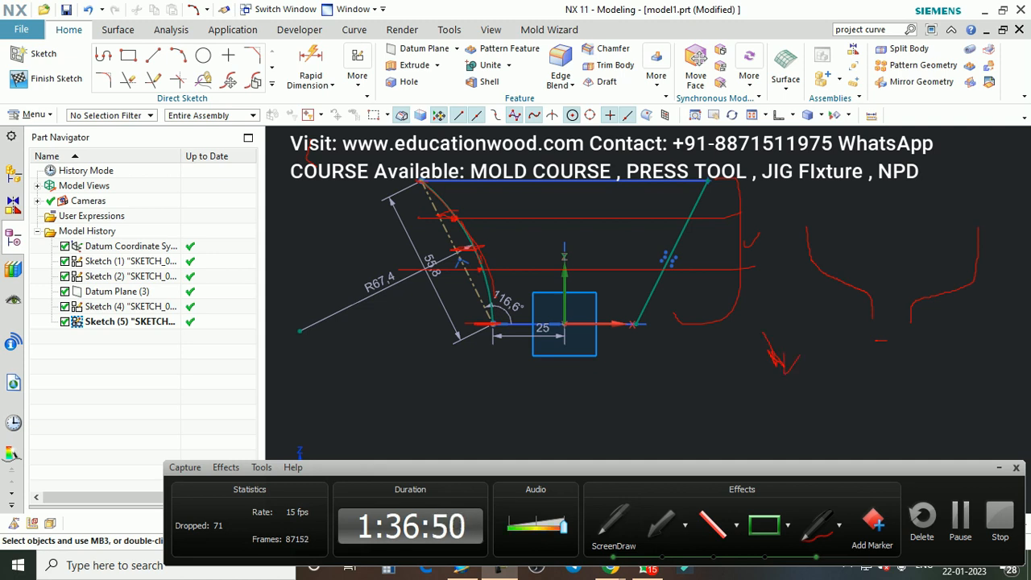
pyautogui.press('Escape')
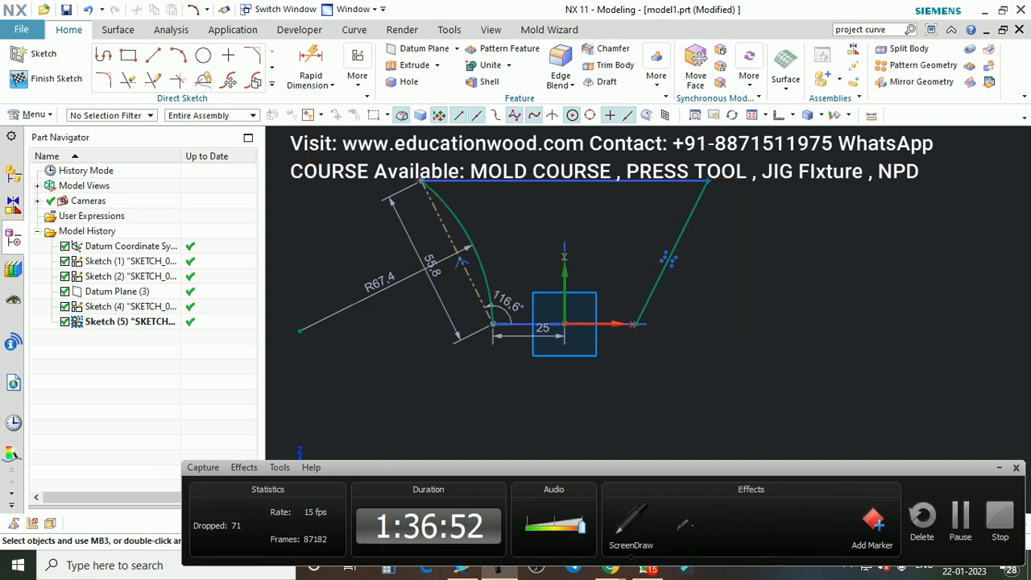
# Step: Delete the inward-bulging arc, the mirrored slanted line opposite it and the dimensioned slanted reference line from the active sketch
pyautogui.keyDown('shift'); pyautogui.moveTo(828, 348); pyautogui.dragTo(843, 356, button='middle'); pyautogui.keyUp('shift')
pyautogui.scroll(2, 471, 256)
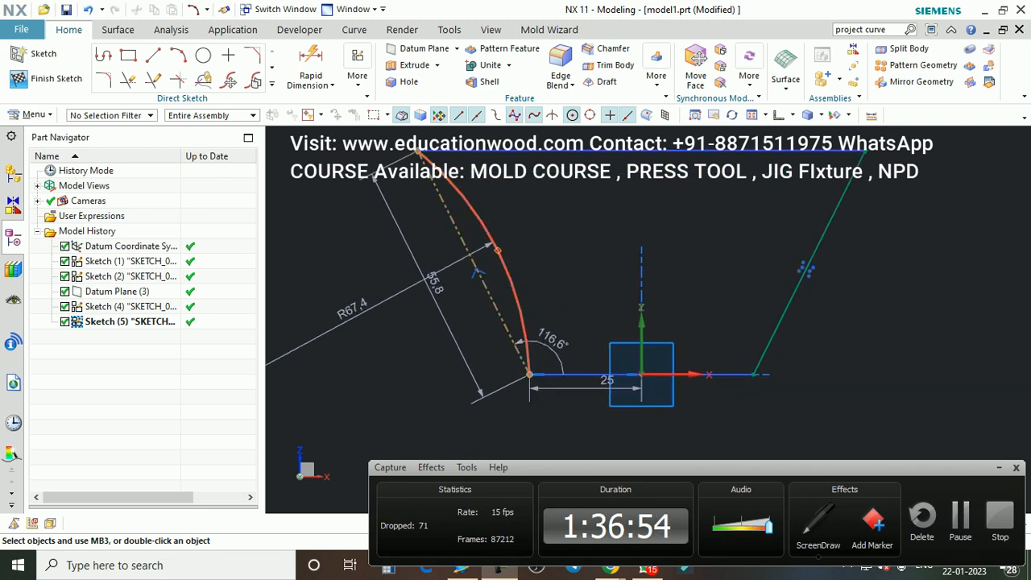
pyautogui.click(493, 244)
pyautogui.press('Delete')
pyautogui.scroll(-2, 520, 265)
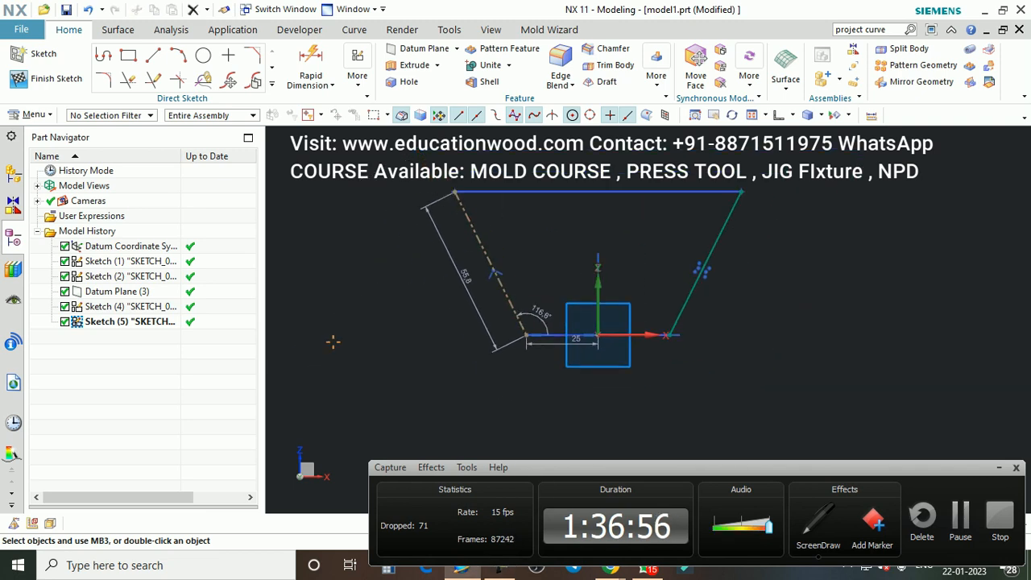
pyautogui.click(704, 265)
pyautogui.press('Delete')
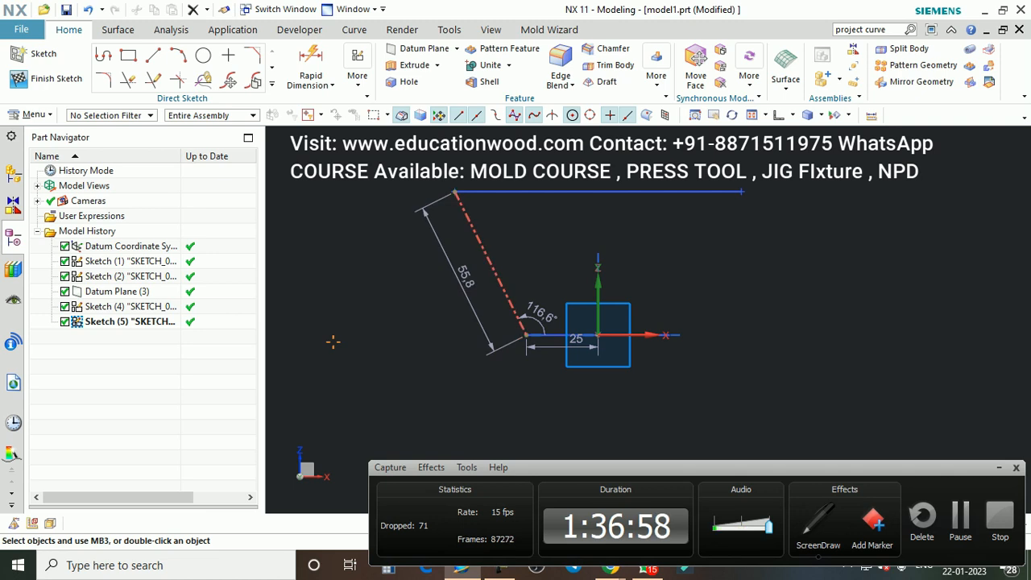
pyautogui.press('Delete')
pyautogui.moveTo(333, 340)
pyautogui.mouseDown(button='middle')
pyautogui.moveTo(318, 368)
pyautogui.moveTo(439, 373)
pyautogui.moveTo(467, 396)
pyautogui.moveTo(495, 373)
pyautogui.mouseUp(button='middle')
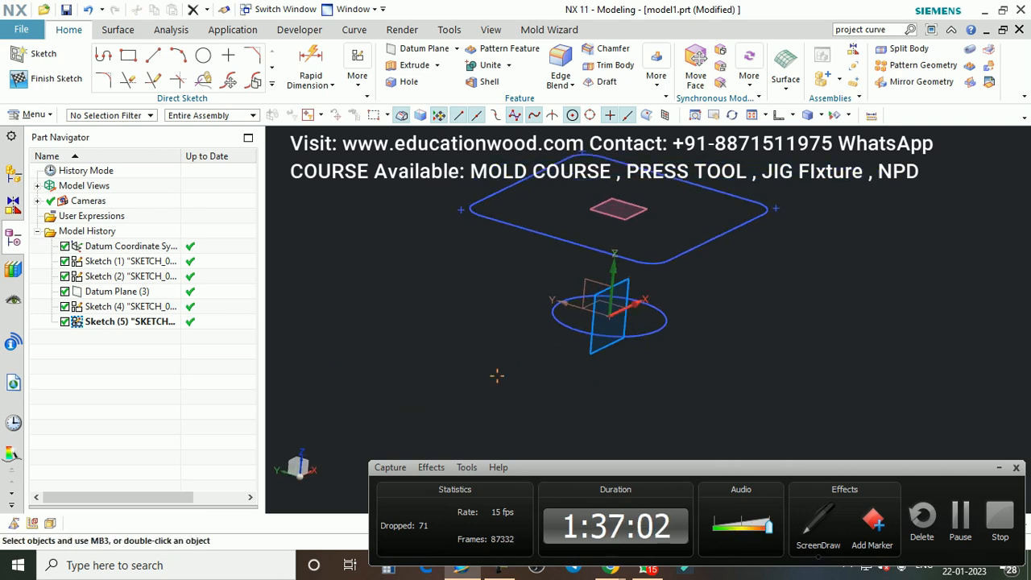
pyautogui.moveTo(760, 328)
pyautogui.mouseDown()
pyautogui.moveTo(759, 359)
pyautogui.moveTo(813, 348)
pyautogui.moveTo(757, 317)
pyautogui.mouseUp()
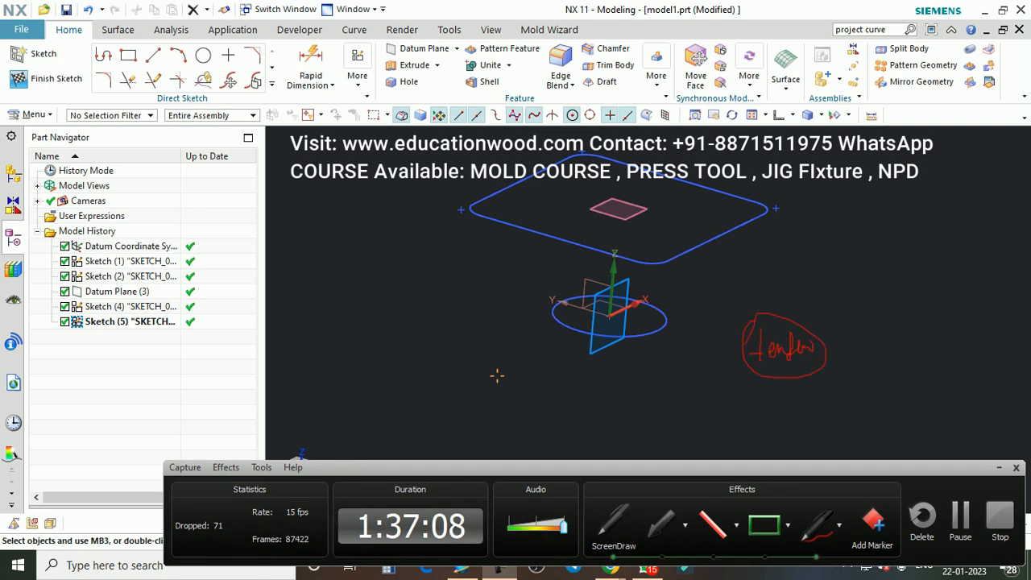
pyautogui.moveTo(712, 274)
pyautogui.mouseDown()
pyautogui.moveTo(789, 251)
pyautogui.moveTo(971, 266)
pyautogui.mouseUp()
pyautogui.moveTo(870, 268); pyautogui.dragTo(874, 263)
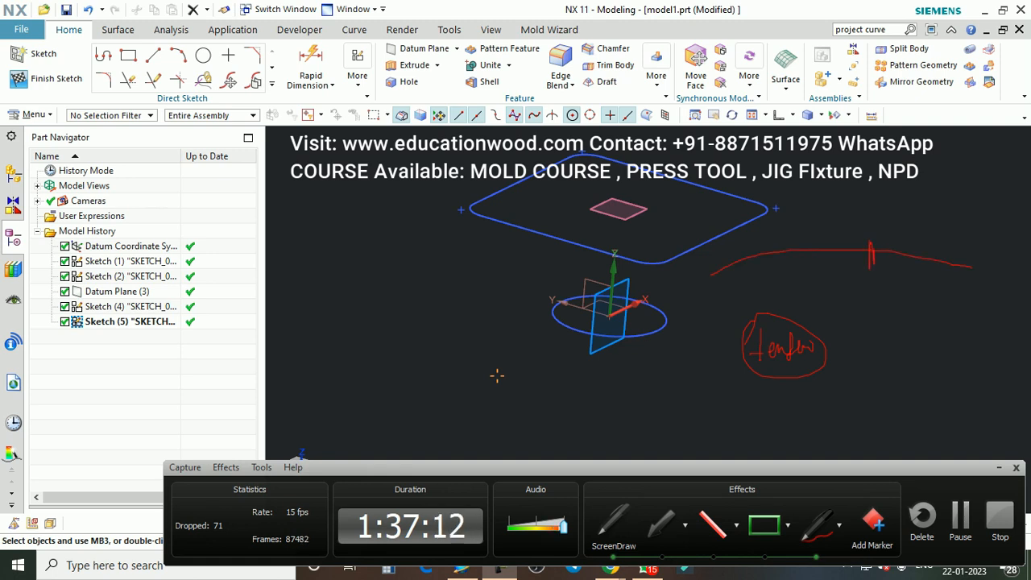
pyautogui.moveTo(890, 217); pyautogui.dragTo(892, 234)
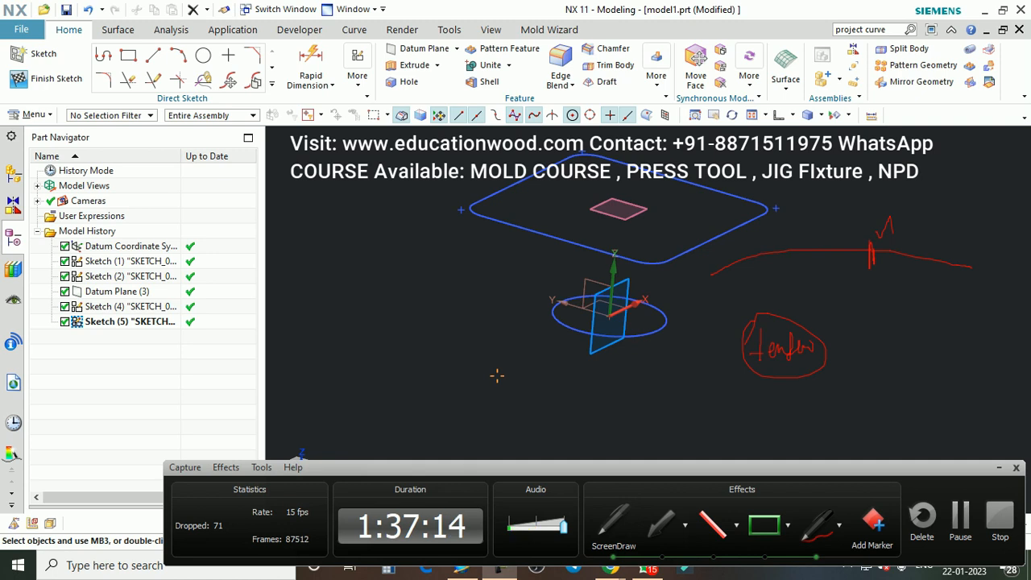